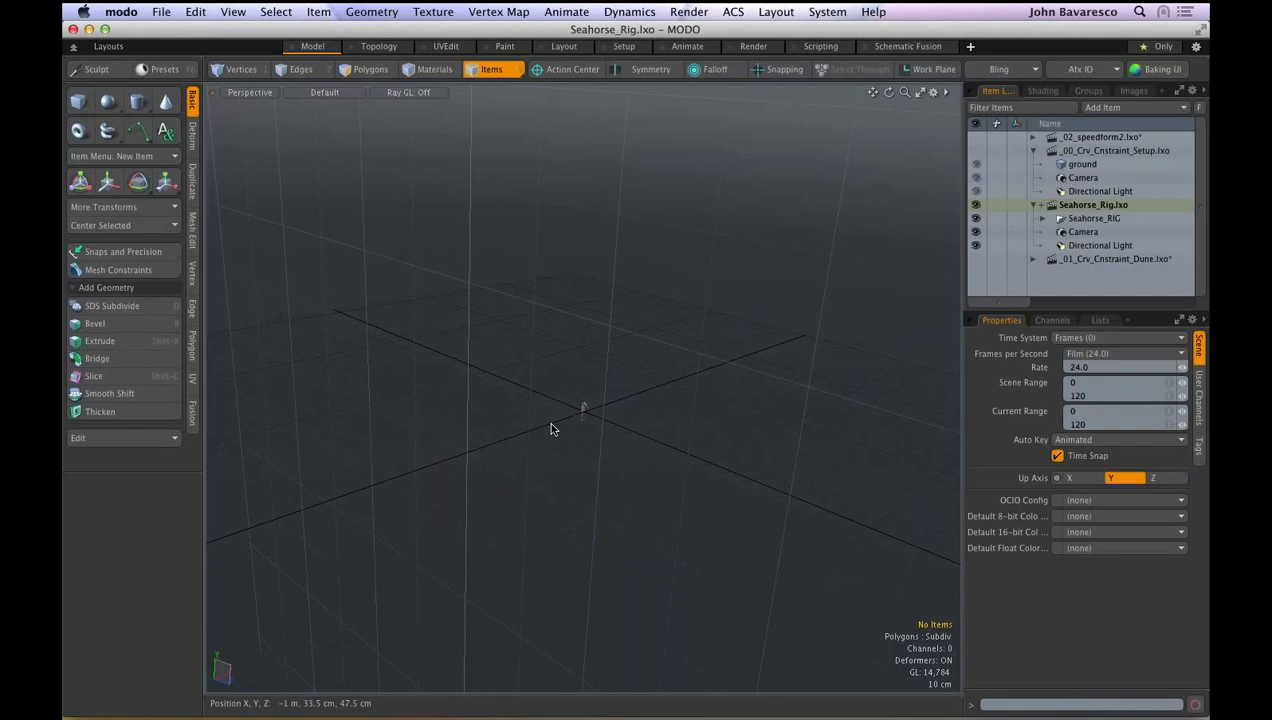
# - Examine the seahorse model up close and from several angles in the perspective view
pyautogui.keyDown('alt'); pyautogui.moveTo(550, 429); pyautogui.dragTo(617, 389); pyautogui.keyUp('alt')
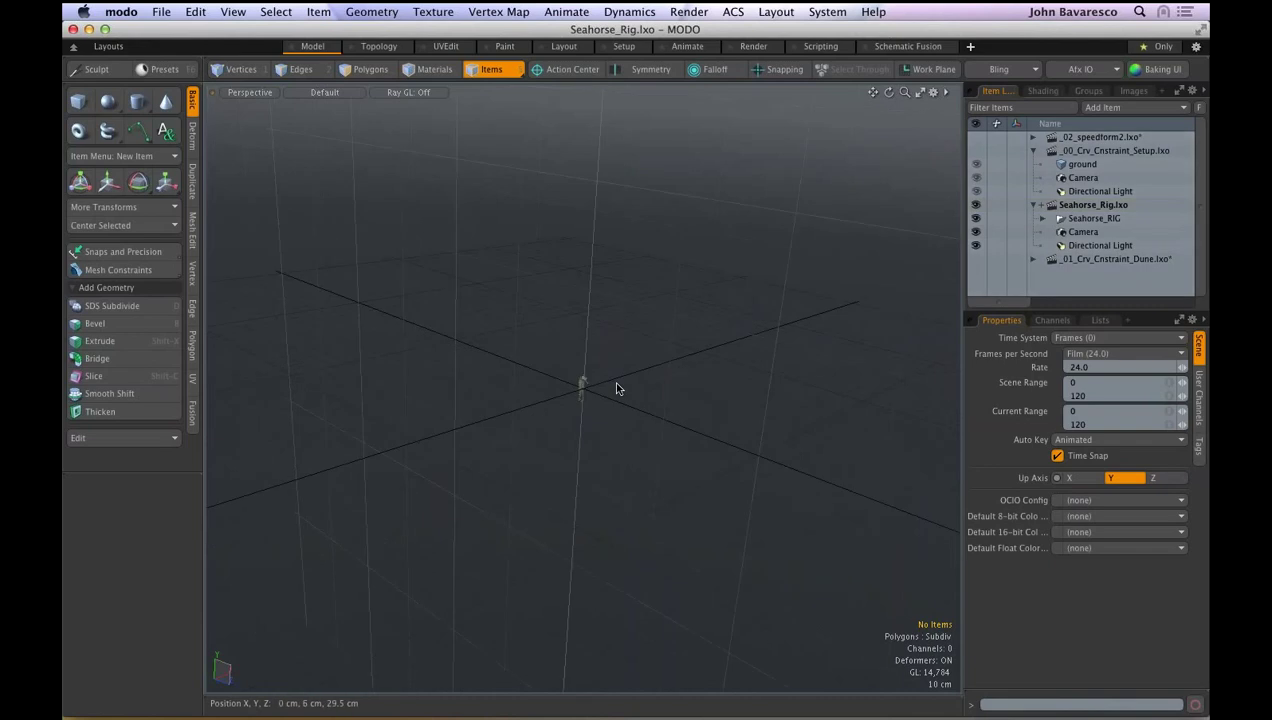
pyautogui.scroll(10, 600, 374)
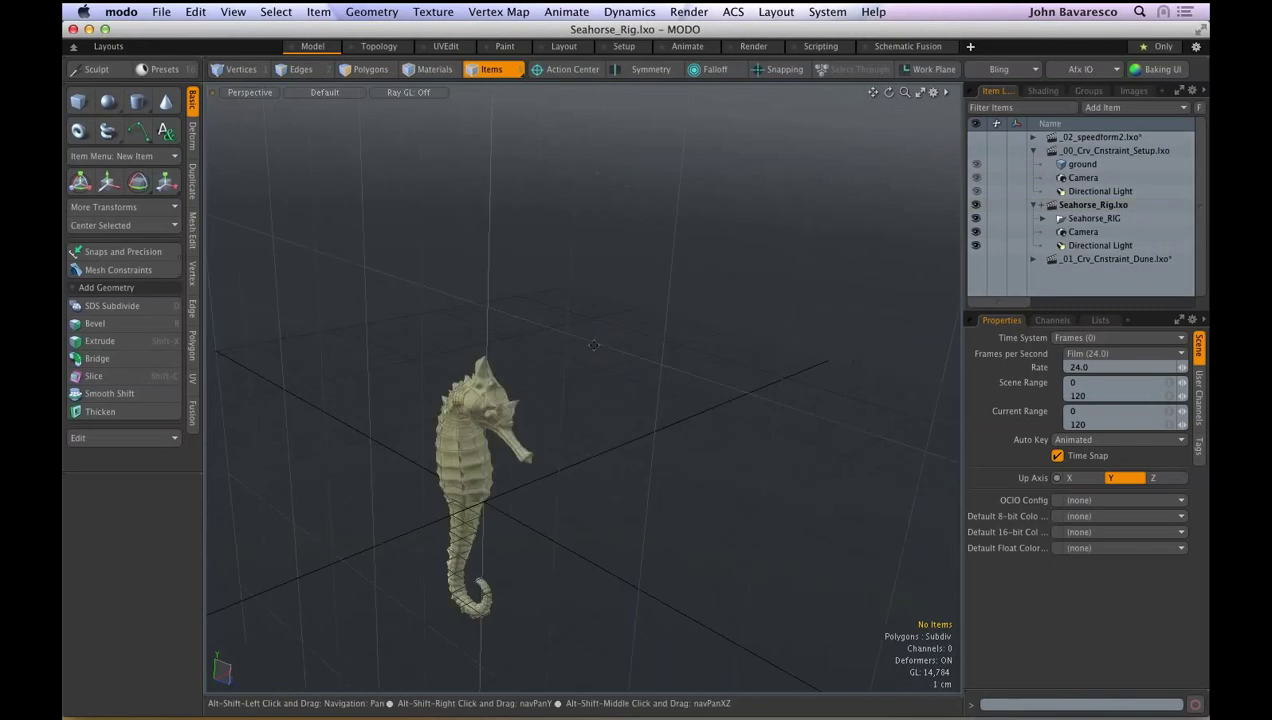
pyautogui.keyDown('alt'); pyautogui.moveTo(593, 345); pyautogui.dragTo(652, 432); pyautogui.keyUp('alt')
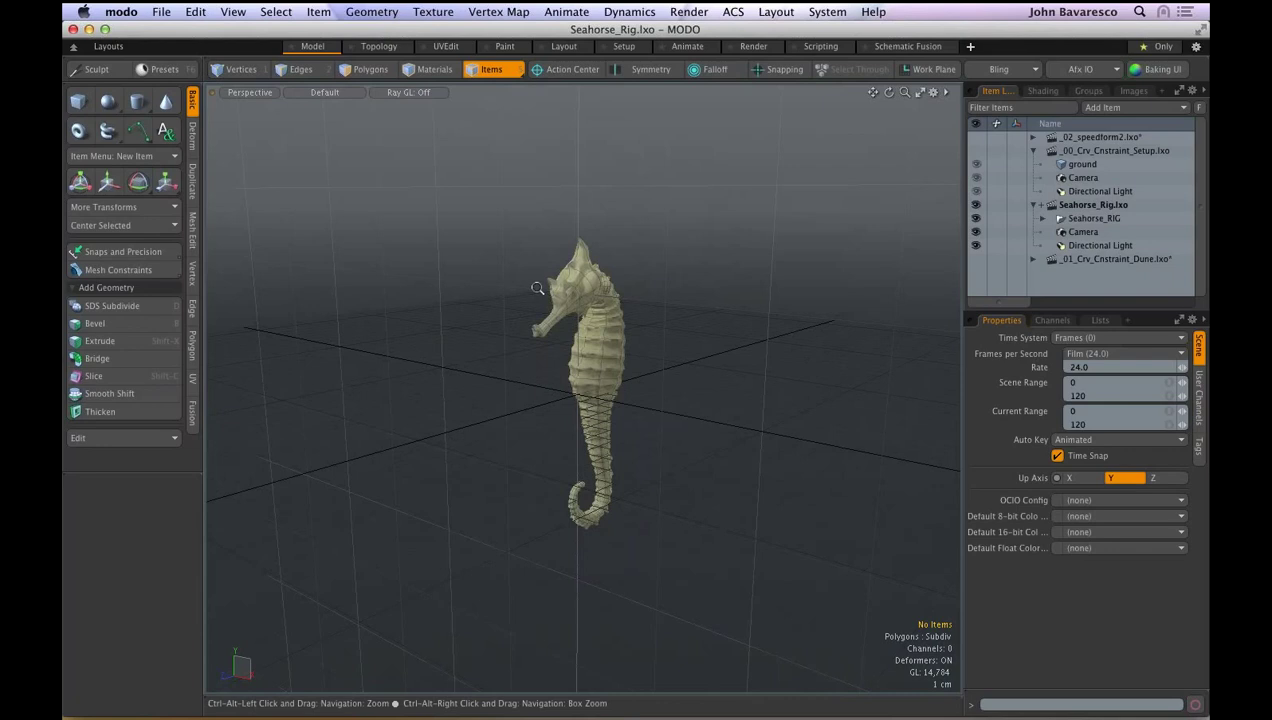
pyautogui.keyDown('ctrl'); pyautogui.keyDown('alt'); pyautogui.moveTo(537, 288); pyautogui.dragTo(594, 296); pyautogui.keyUp('alt'); pyautogui.keyUp('ctrl')
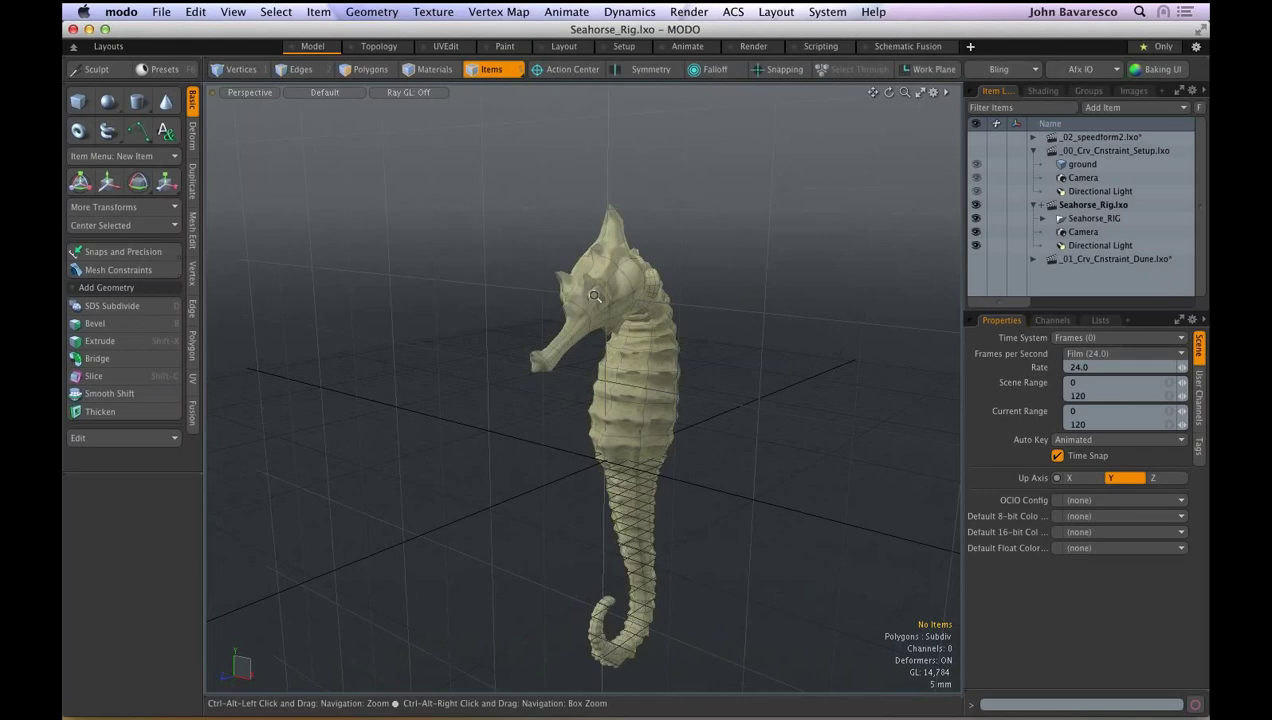
pyautogui.keyDown('alt'); pyautogui.moveTo(594, 296); pyautogui.dragTo(661, 320); pyautogui.keyUp('alt')
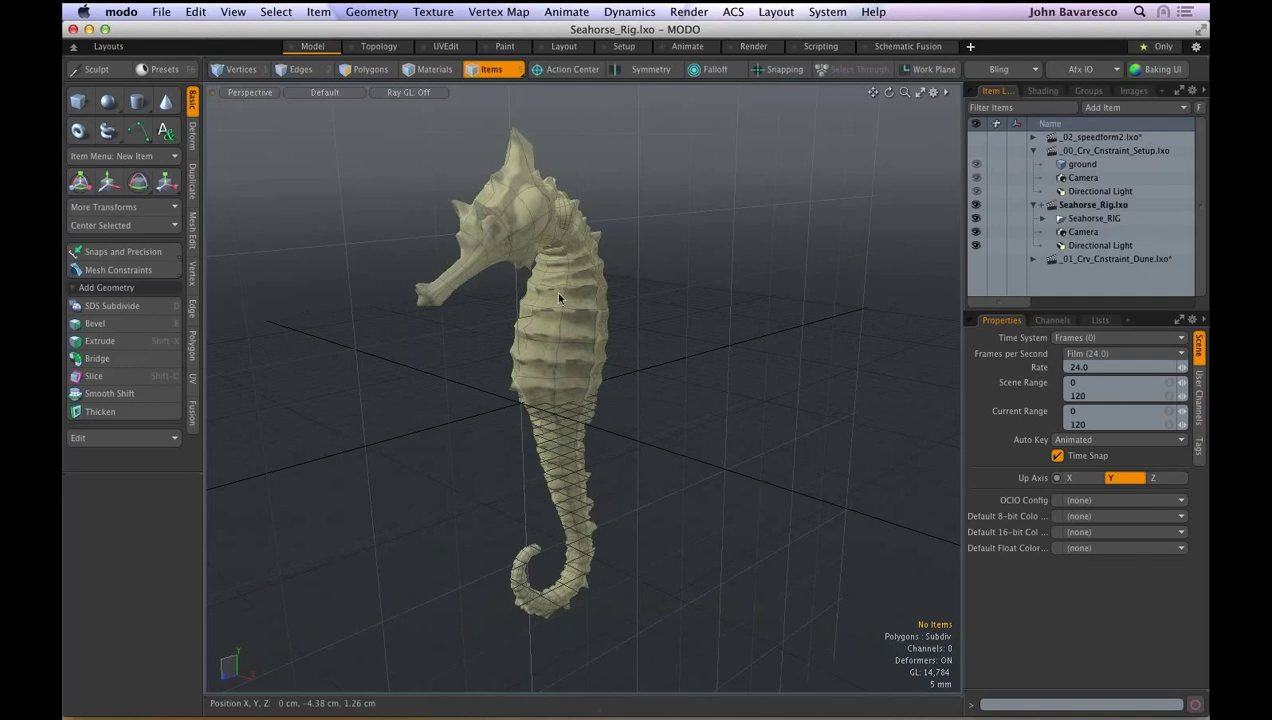
# - Look over the Topology and UVEdit layouts, briefly showing the floating Model tool palette in UVEdit
pyautogui.click(381, 50)
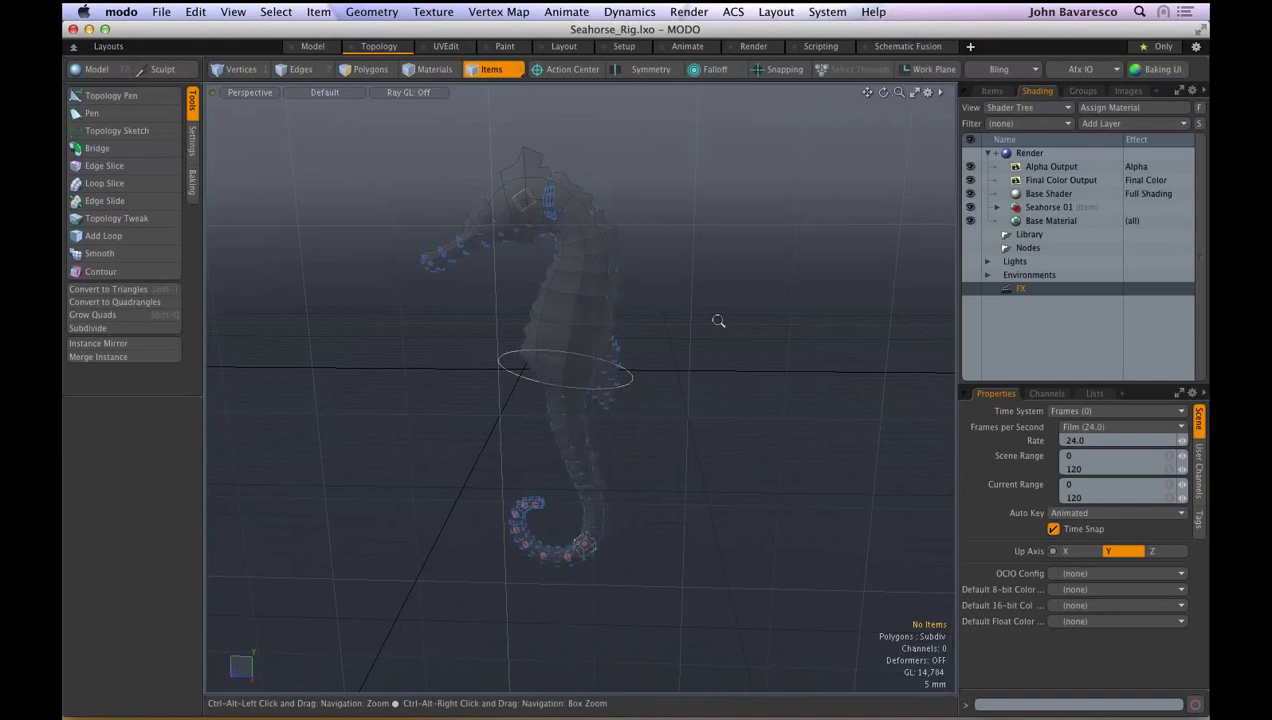
pyautogui.keyDown('ctrl'); pyautogui.keyDown('alt'); pyautogui.moveTo(718, 321); pyautogui.dragTo(720, 321); pyautogui.keyUp('alt'); pyautogui.keyUp('ctrl')
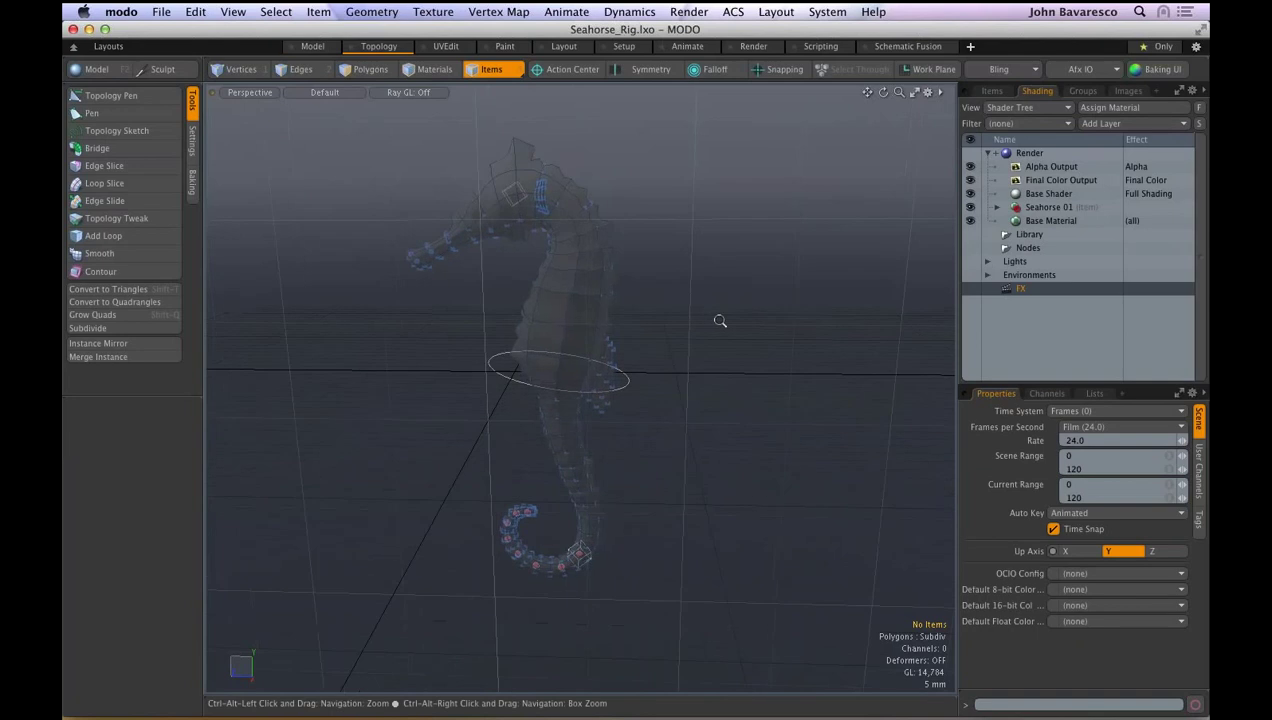
pyautogui.click(447, 47)
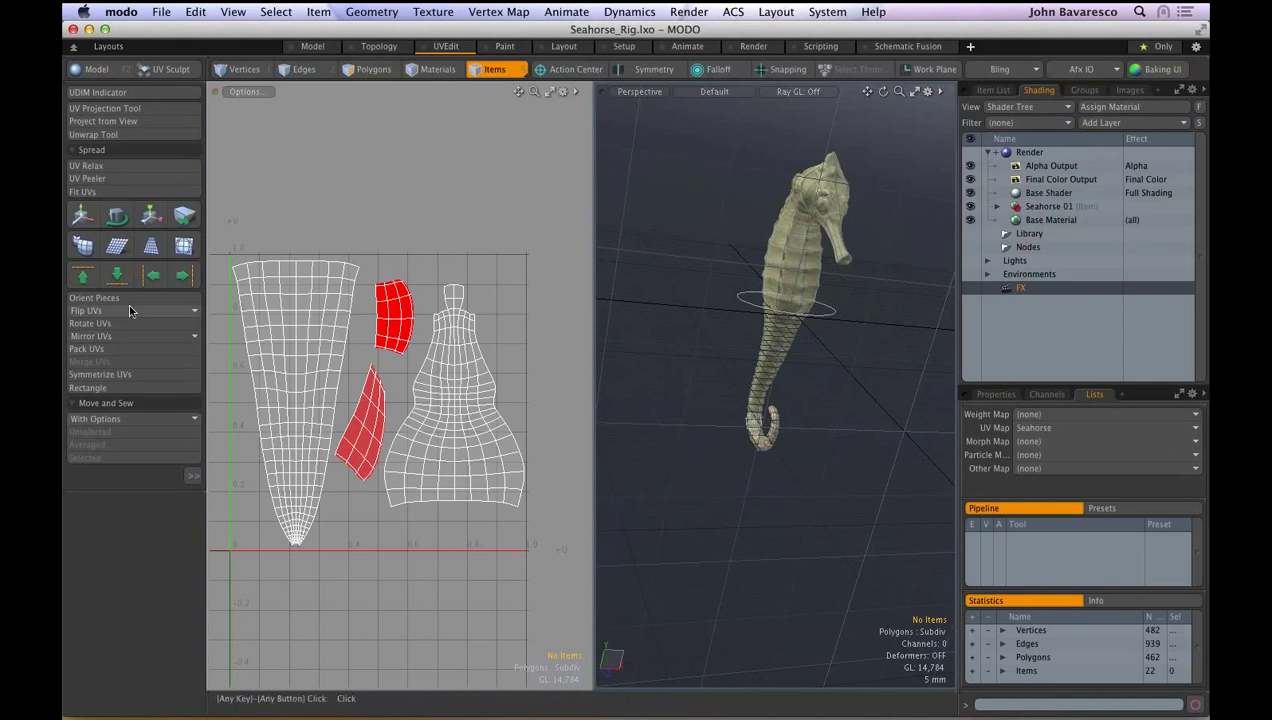
pyautogui.click(116, 75)
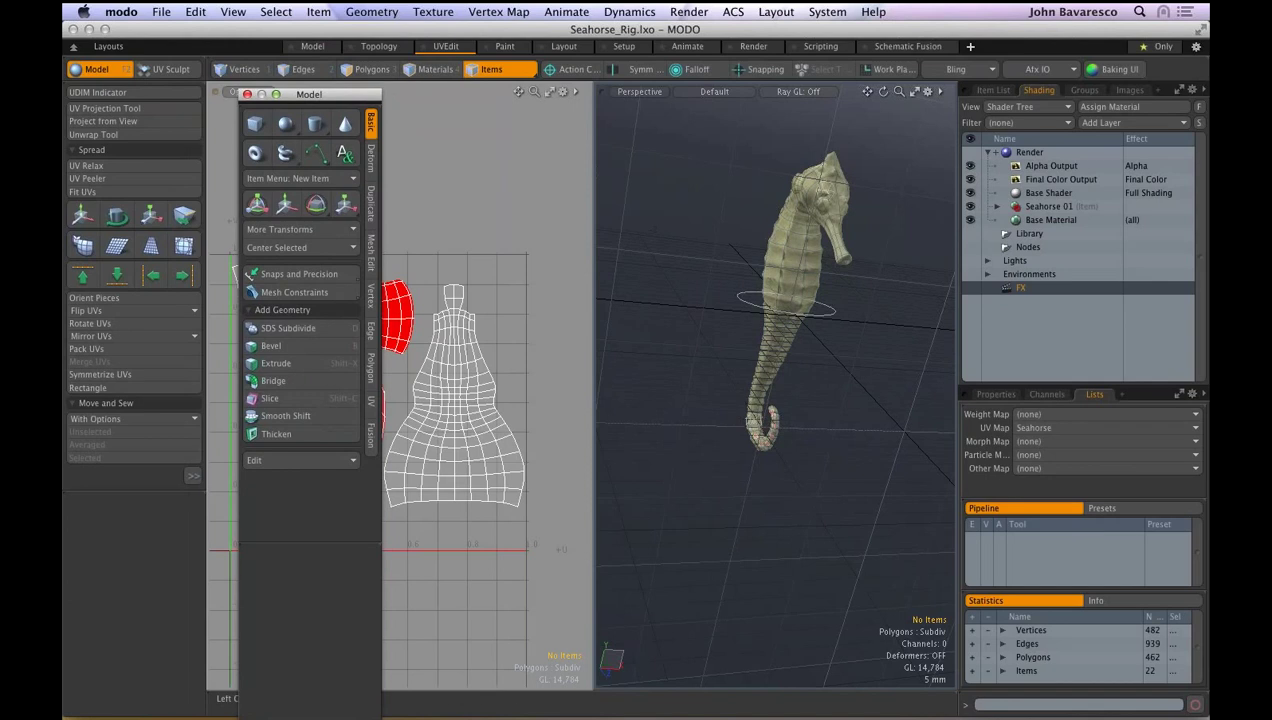
pyautogui.click(248, 95)
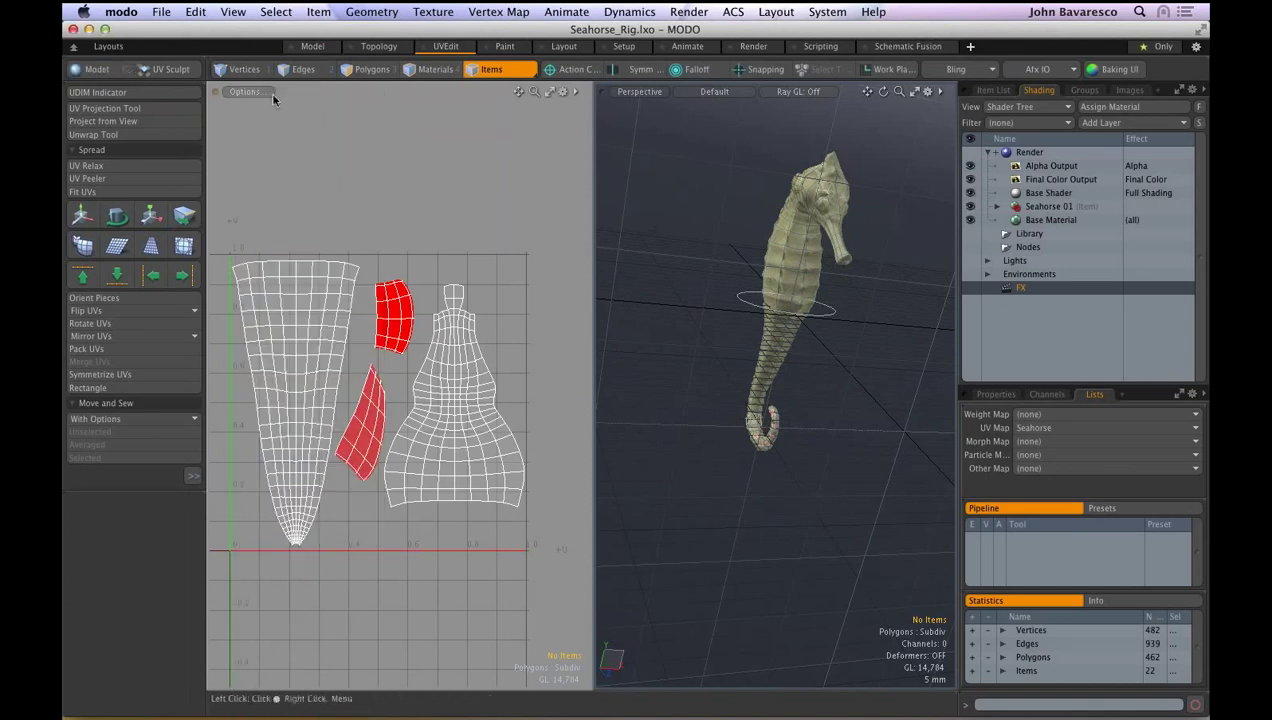
# - Look over the sculpting and painting tools in the Paint layout
pyautogui.click(505, 48)
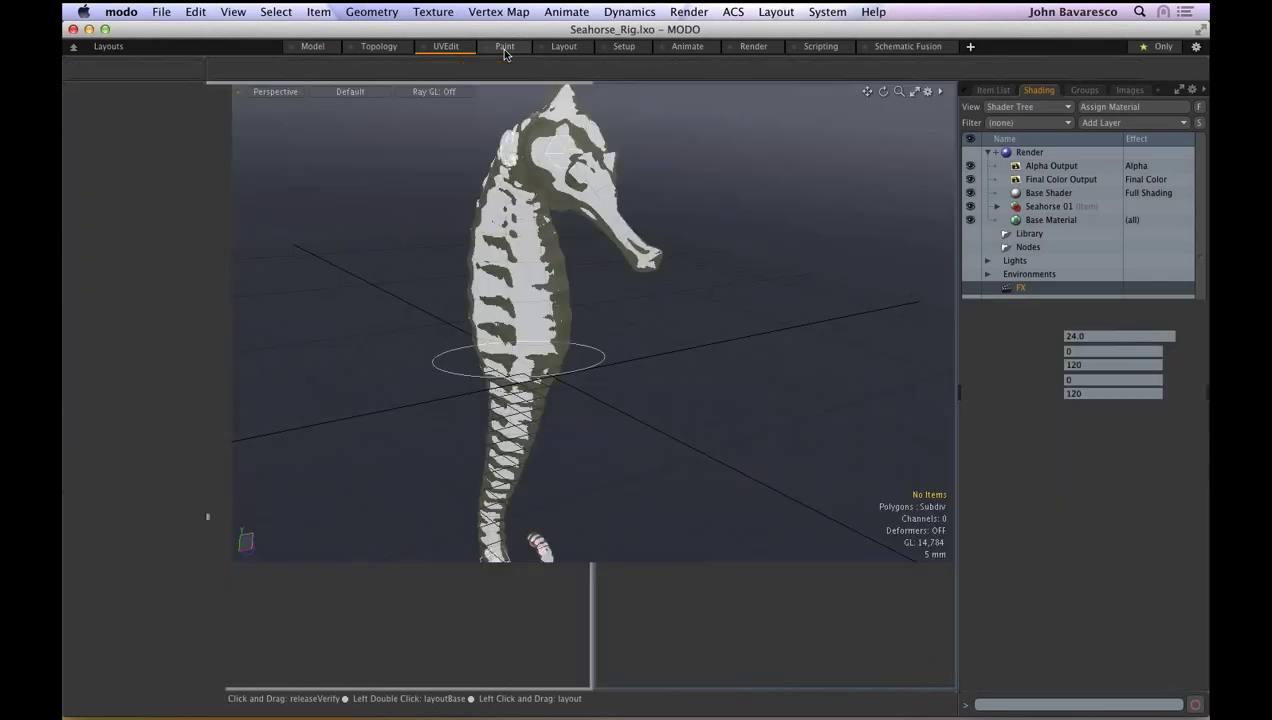
pyautogui.click(217, 107)
pyautogui.click(218, 148)
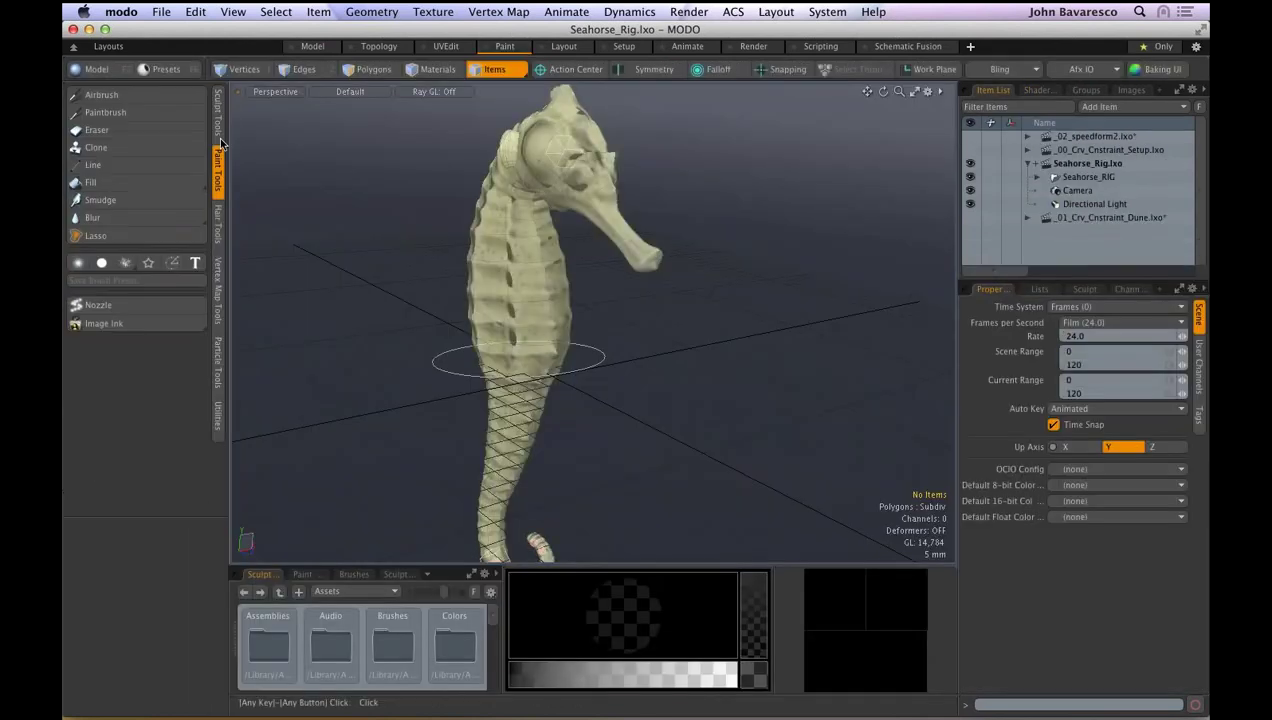
# - Switch to the Layout workspace and reframe its render preview on the seahorse's head and upper body
pyautogui.click(573, 51)
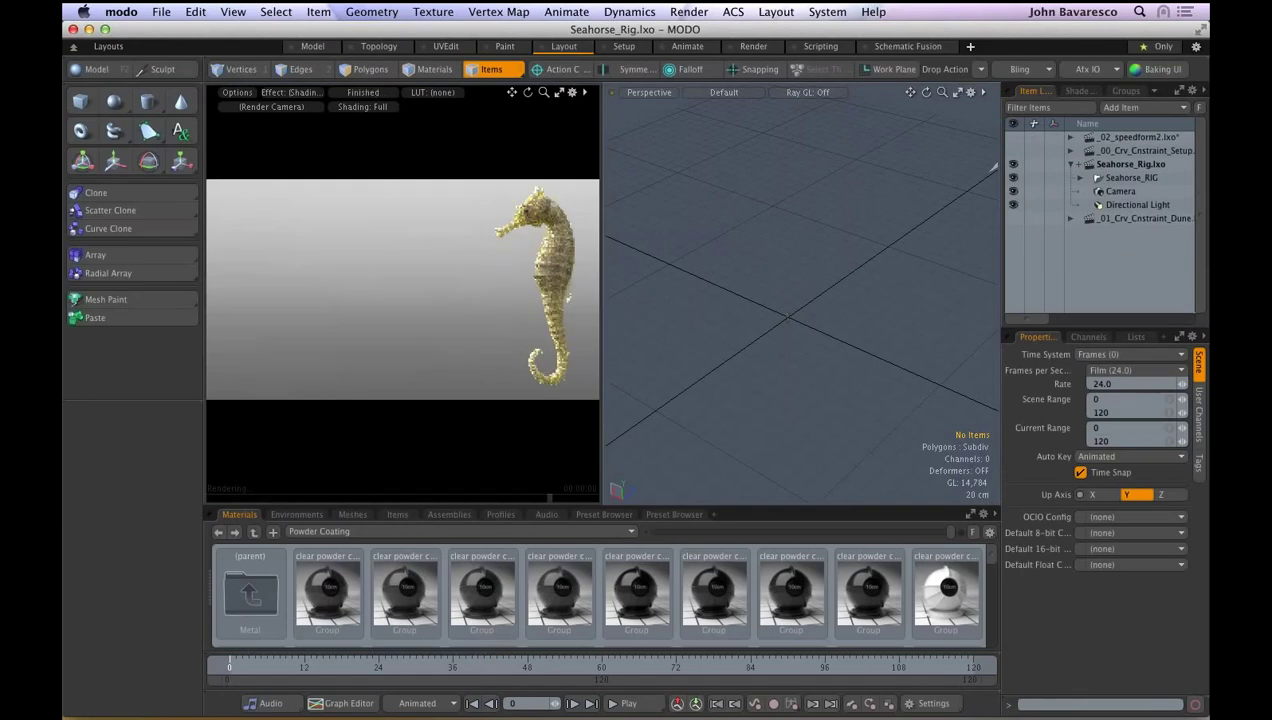
pyautogui.moveTo(548, 275)
pyautogui.keyDown('alt'); pyautogui.keyDown('shift'); pyautogui.mouseDown()
pyautogui.moveTo(458, 275)
pyautogui.moveTo(511, 273)
pyautogui.moveTo(468, 341)
pyautogui.moveTo(508, 294)
pyautogui.moveTo(556, 293)
pyautogui.moveTo(460, 277)
pyautogui.mouseUp(); pyautogui.keyUp('shift'); pyautogui.keyUp('alt')
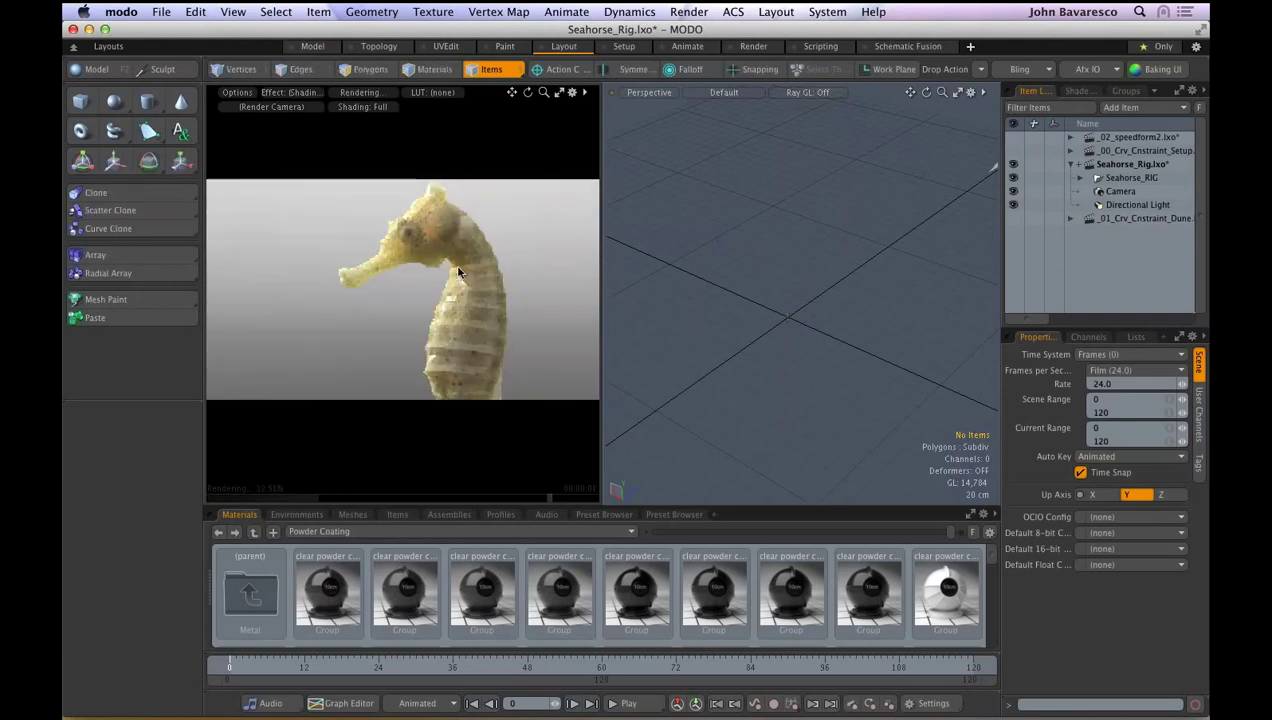
# - Review the Setup layout's tool categories, including ACS, particles, dynamics, weighting, deformers, actors, modifiers, command regions and inverse kinematics
pyautogui.click(625, 48)
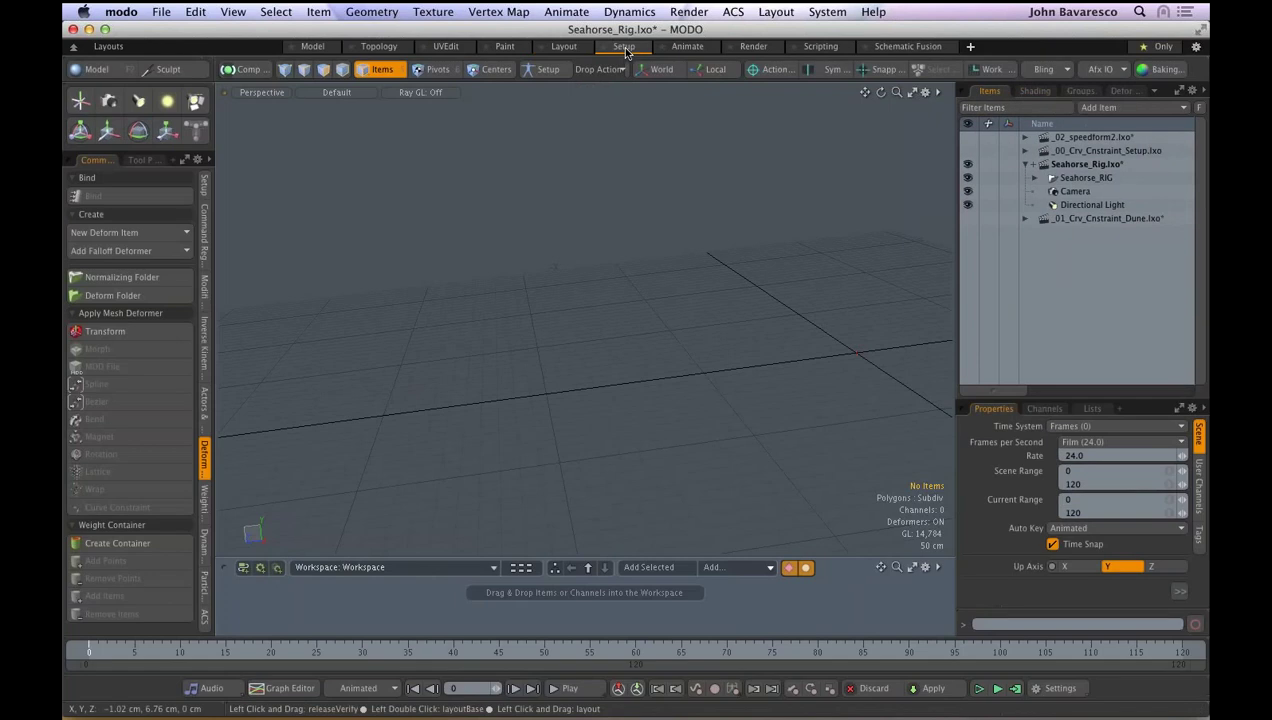
pyautogui.click(204, 185)
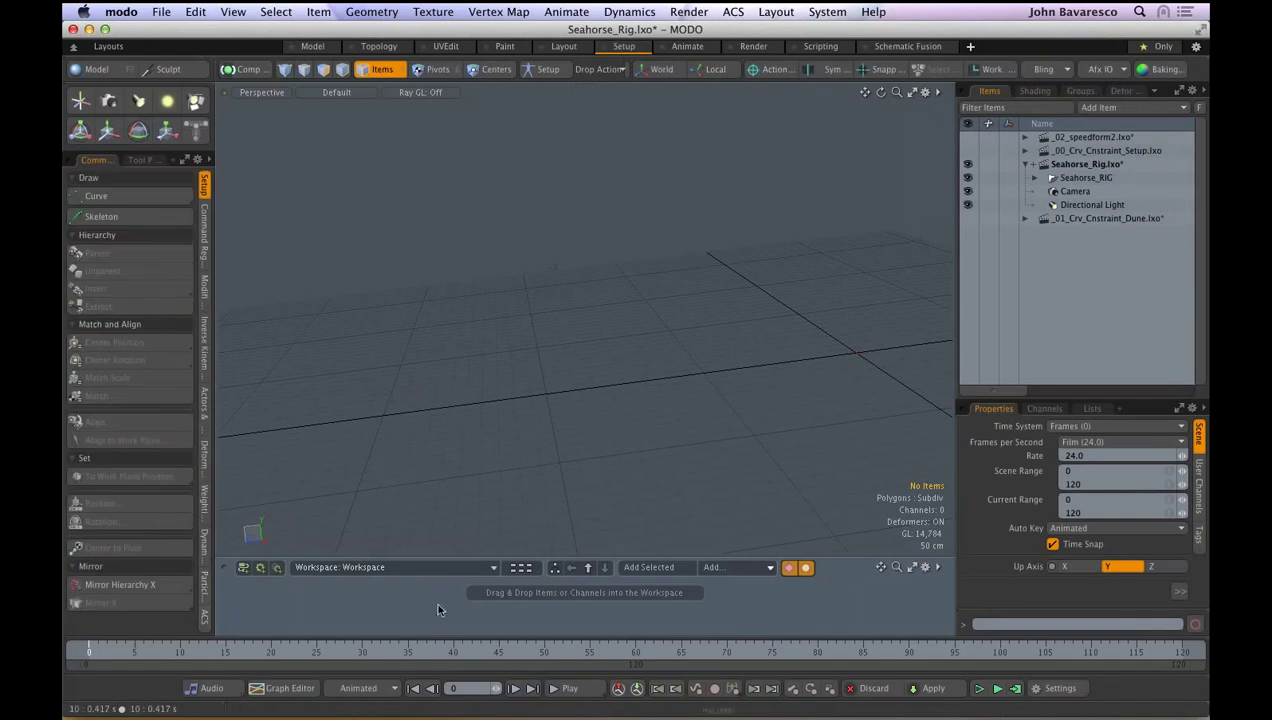
pyautogui.click(204, 615)
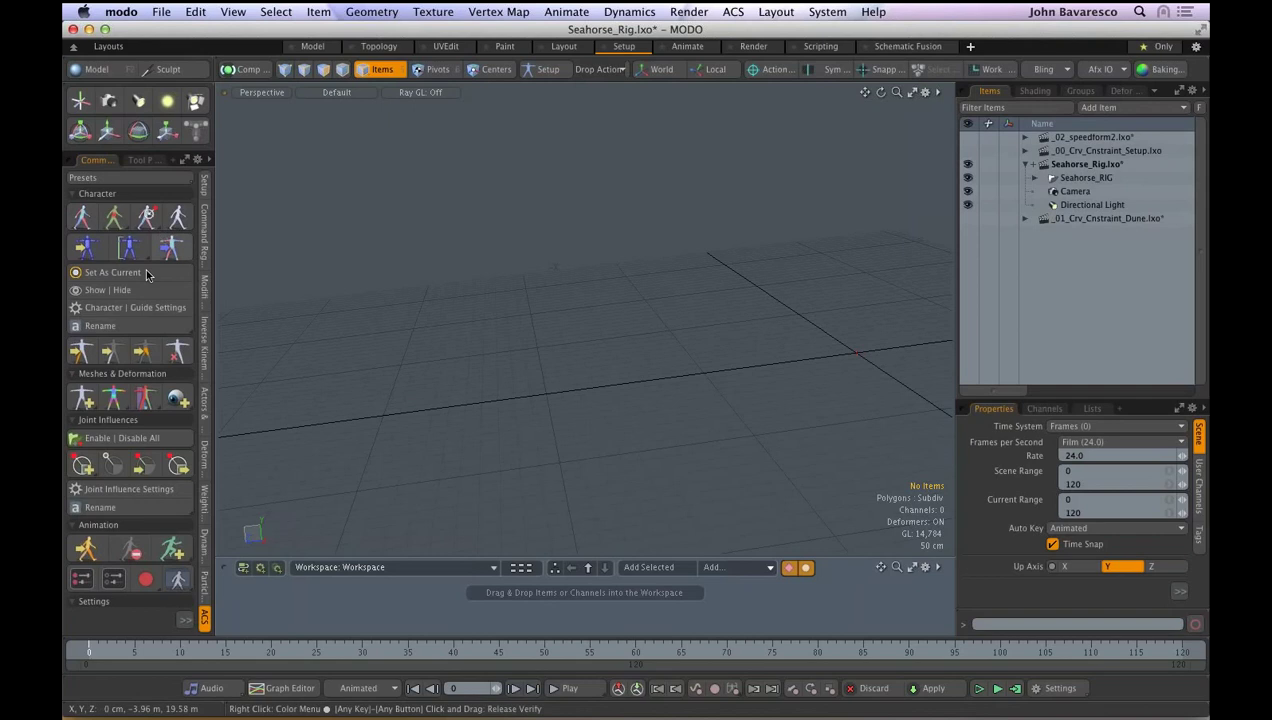
pyautogui.click(204, 580)
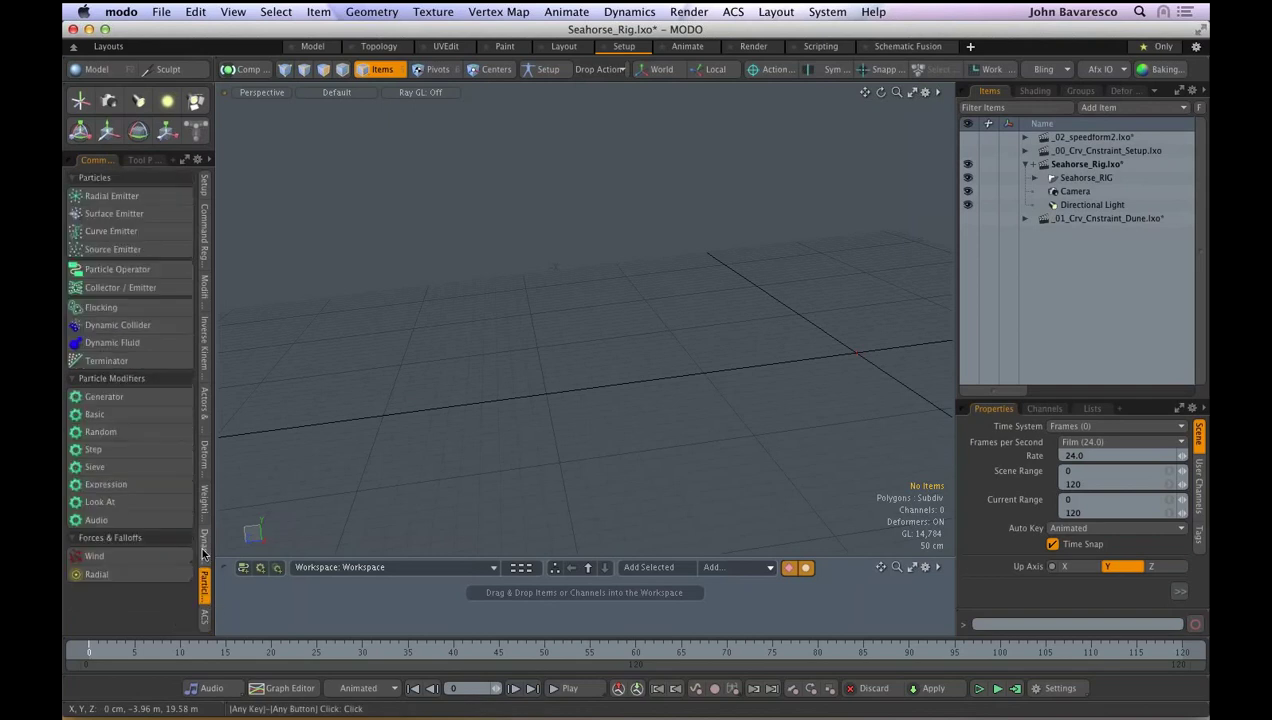
pyautogui.click(203, 550)
pyautogui.click(205, 505)
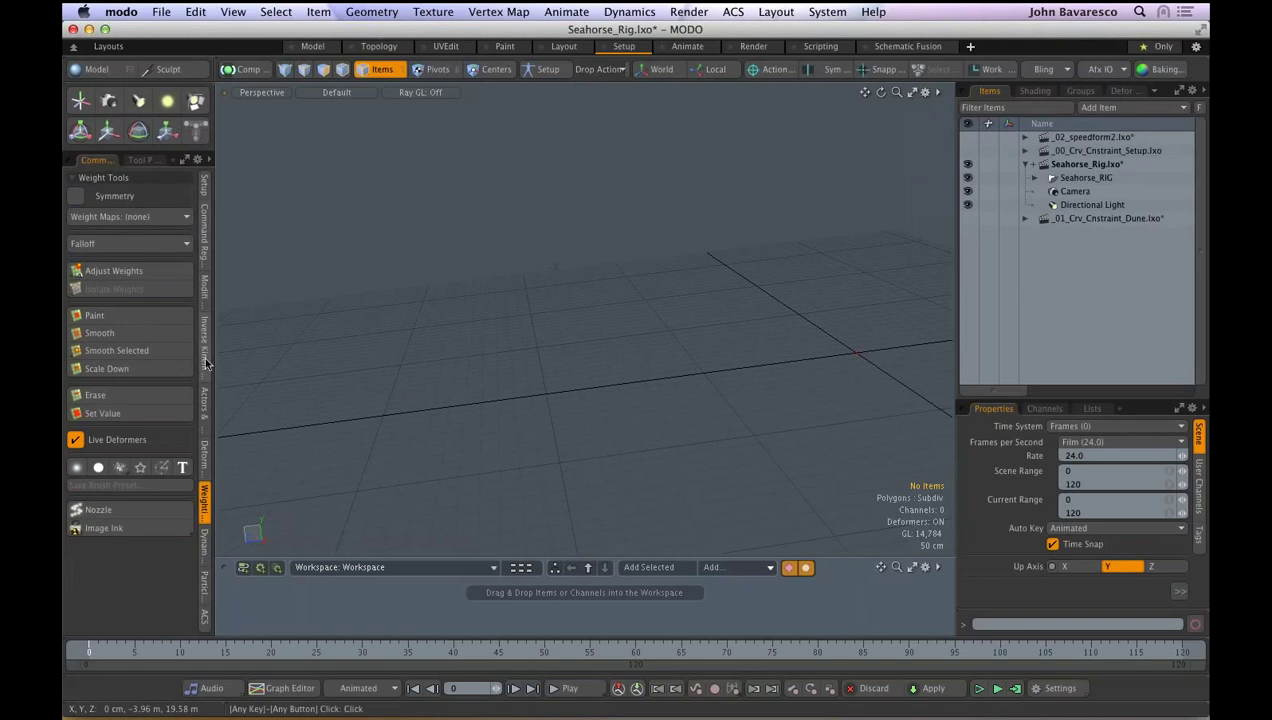
pyautogui.click(204, 458)
pyautogui.click(205, 410)
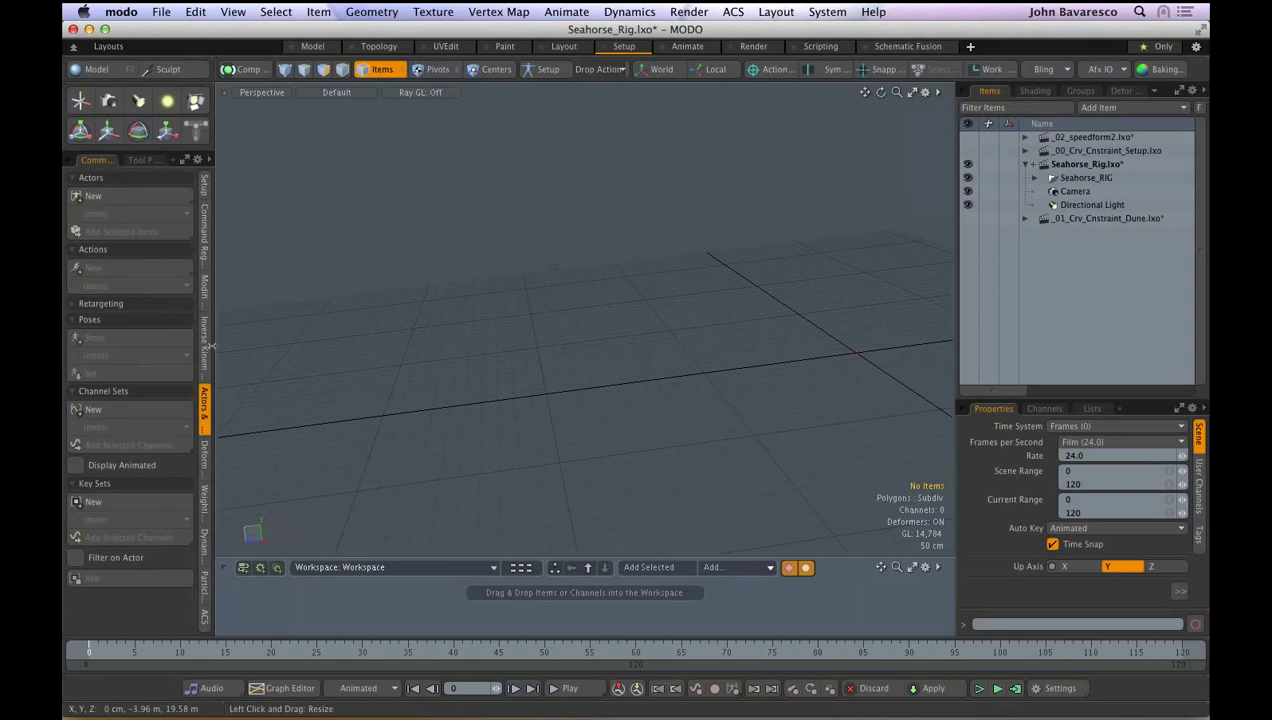
pyautogui.click(207, 280)
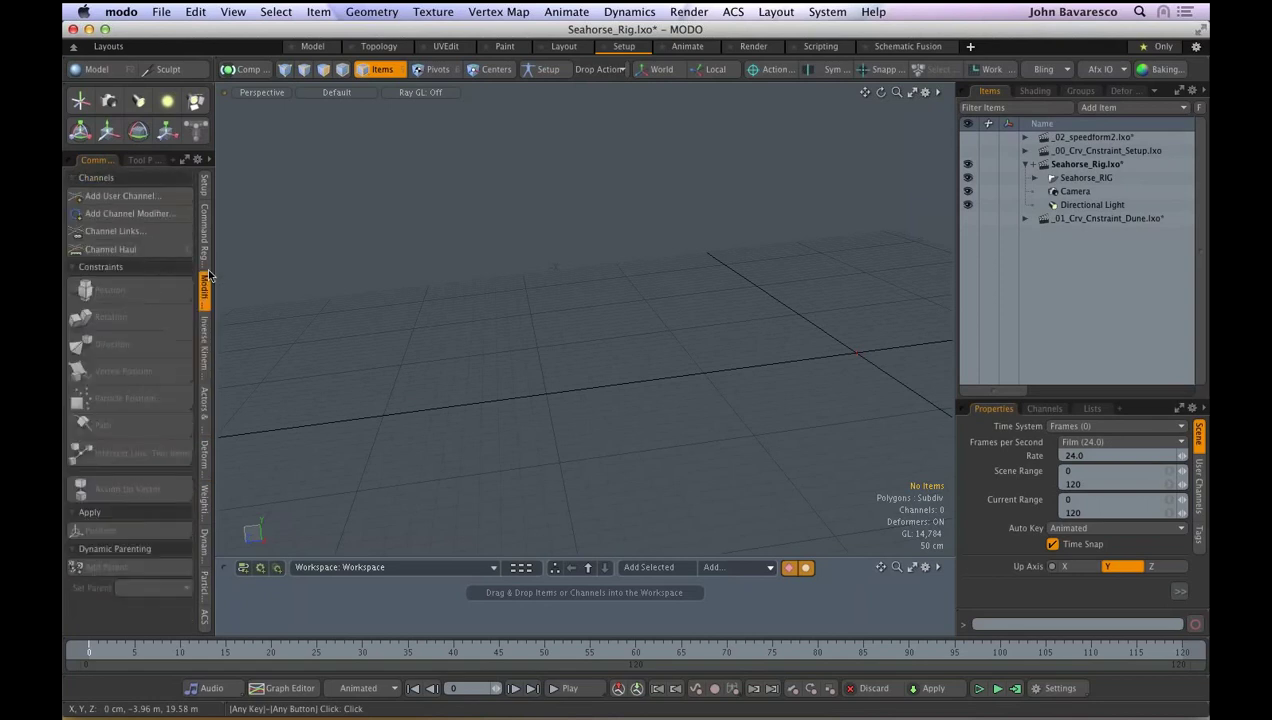
pyautogui.click(205, 232)
pyautogui.click(205, 186)
pyautogui.click(203, 259)
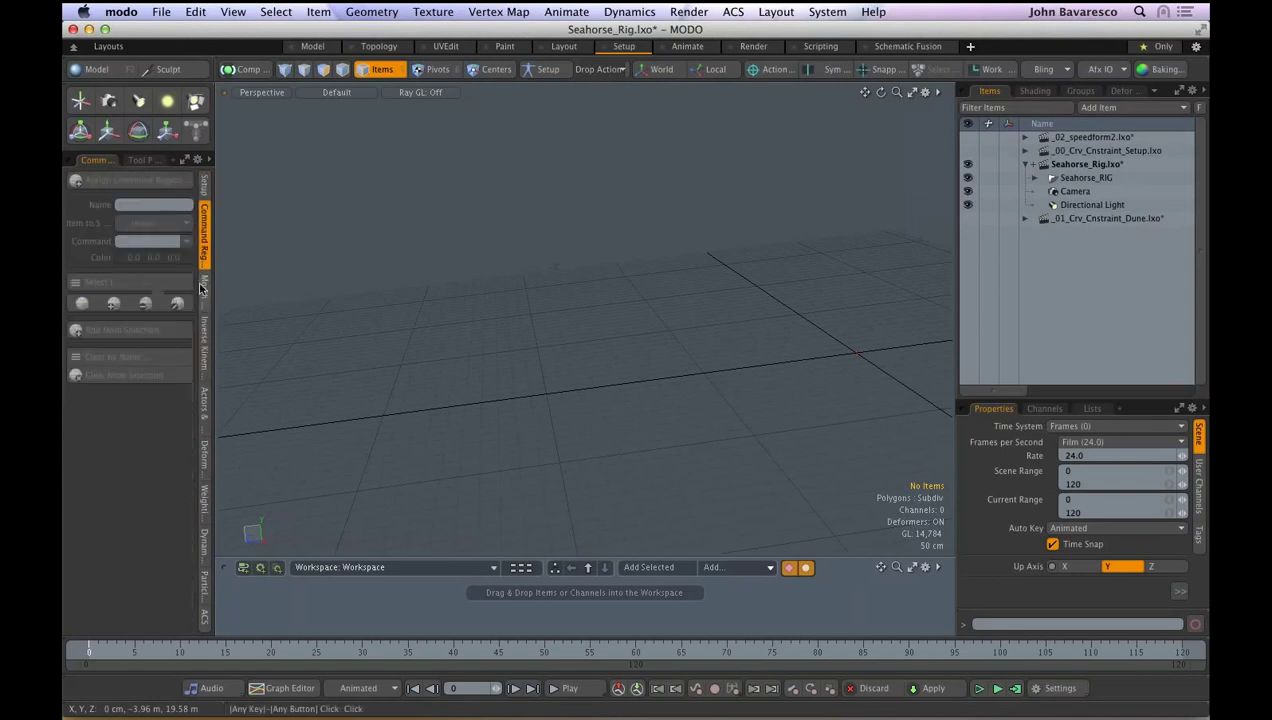
pyautogui.click(205, 288)
pyautogui.click(201, 362)
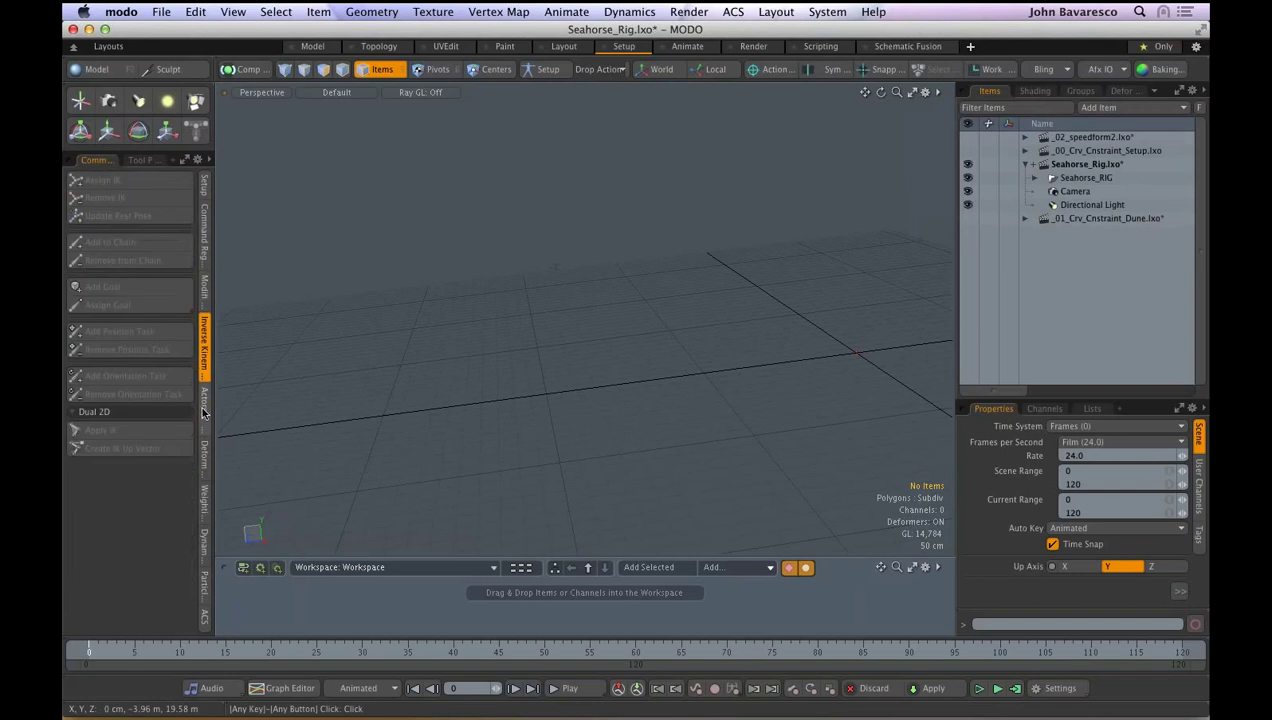
pyautogui.click(204, 405)
pyautogui.click(205, 188)
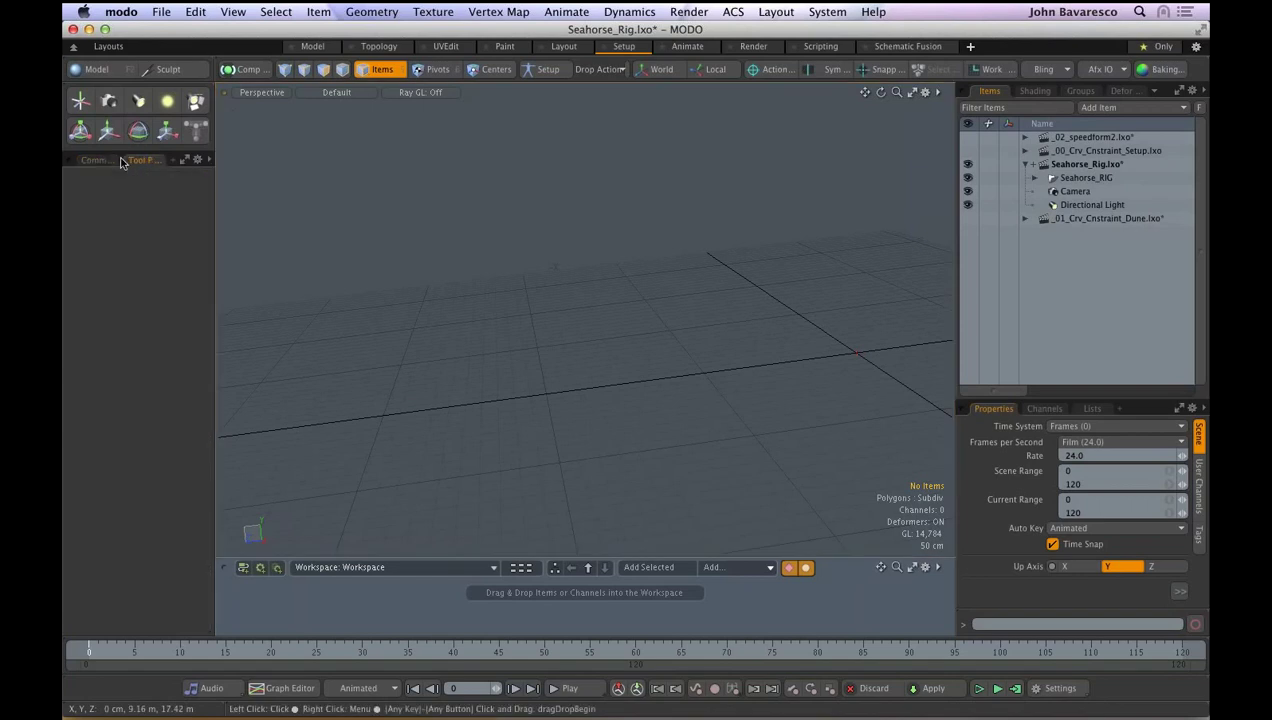
# - Rotate the seahorse's root control ring to -4.5° about Z in the Animate layout
pyautogui.click(690, 50)
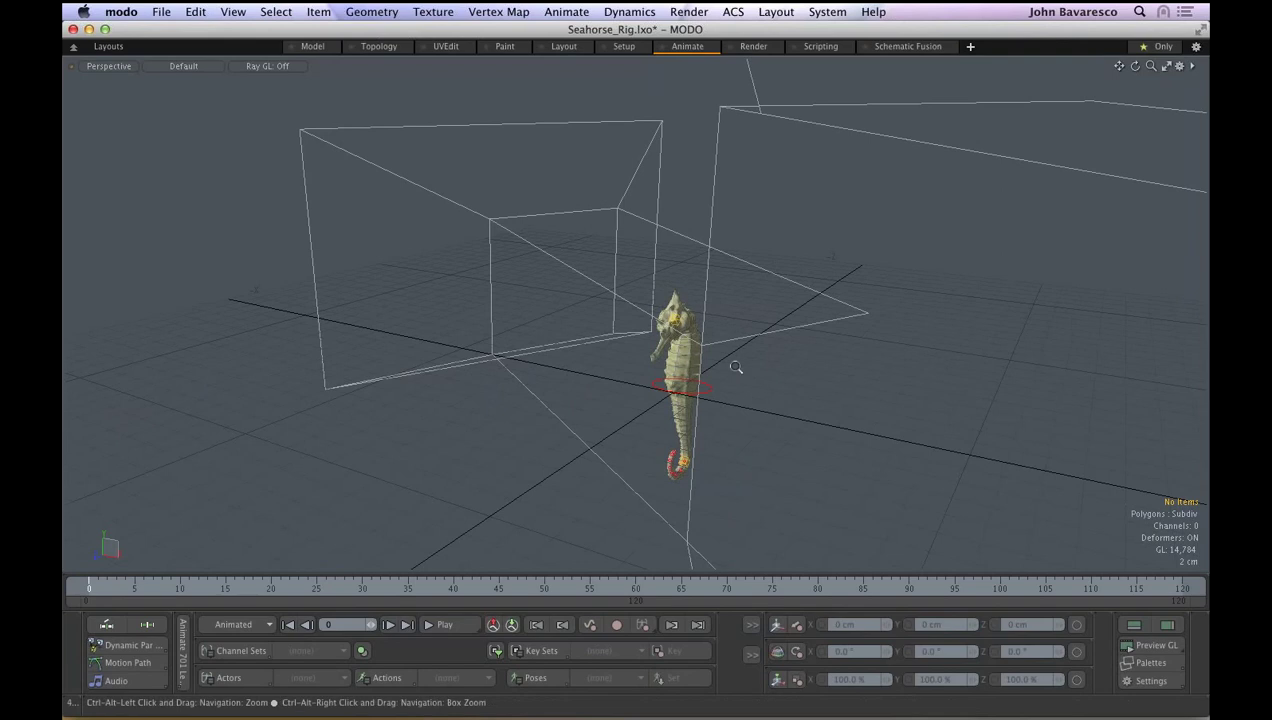
pyautogui.keyDown('ctrl'); pyautogui.keyDown('alt'); pyautogui.moveTo(736, 367); pyautogui.dragTo(663, 400); pyautogui.keyUp('alt'); pyautogui.keyUp('ctrl')
pyautogui.click(677, 382)
pyautogui.press('e')
pyautogui.press('space')
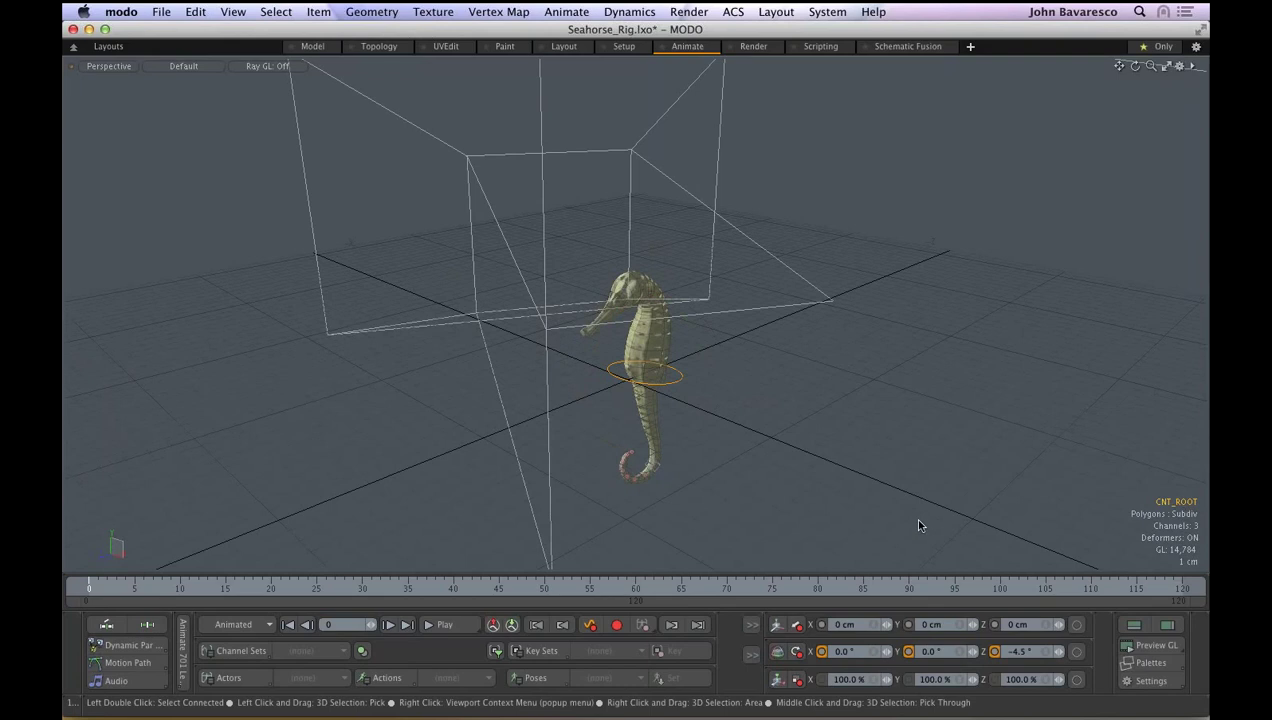
# - Show and hide the Animate layout's item and properties palettes and its graph editor
pyautogui.click(1168, 626)
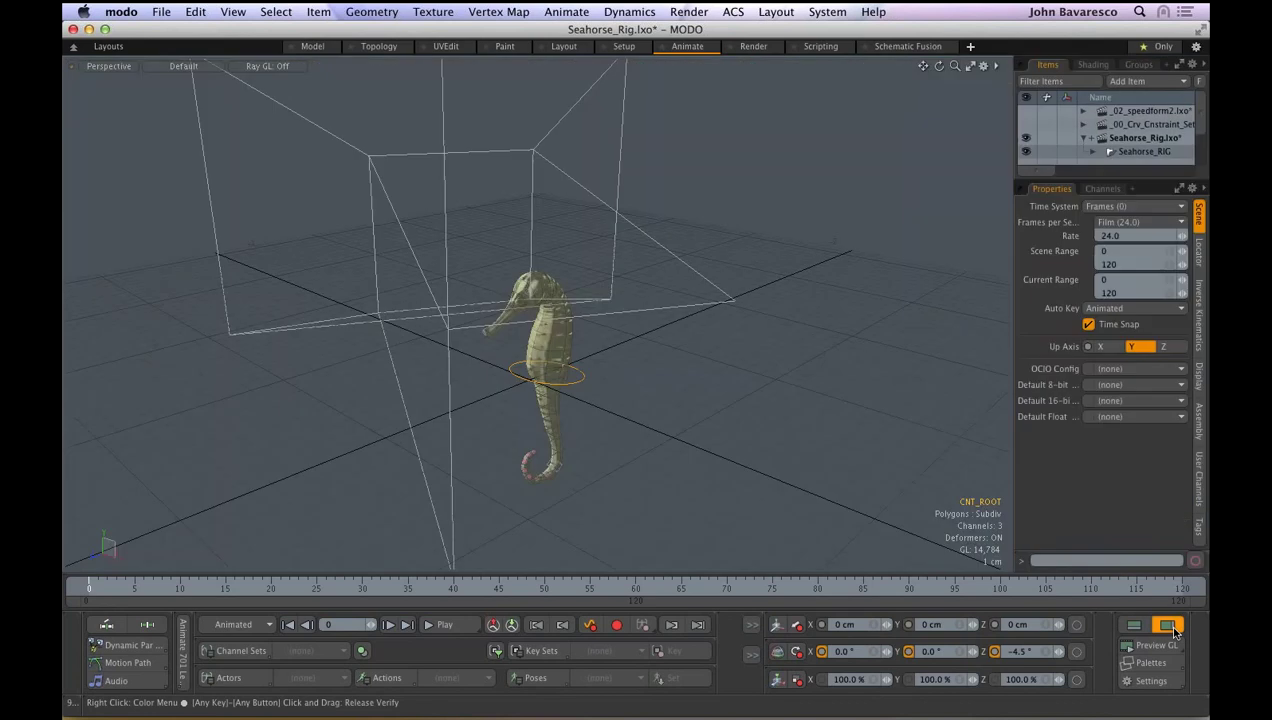
pyautogui.click(1139, 627)
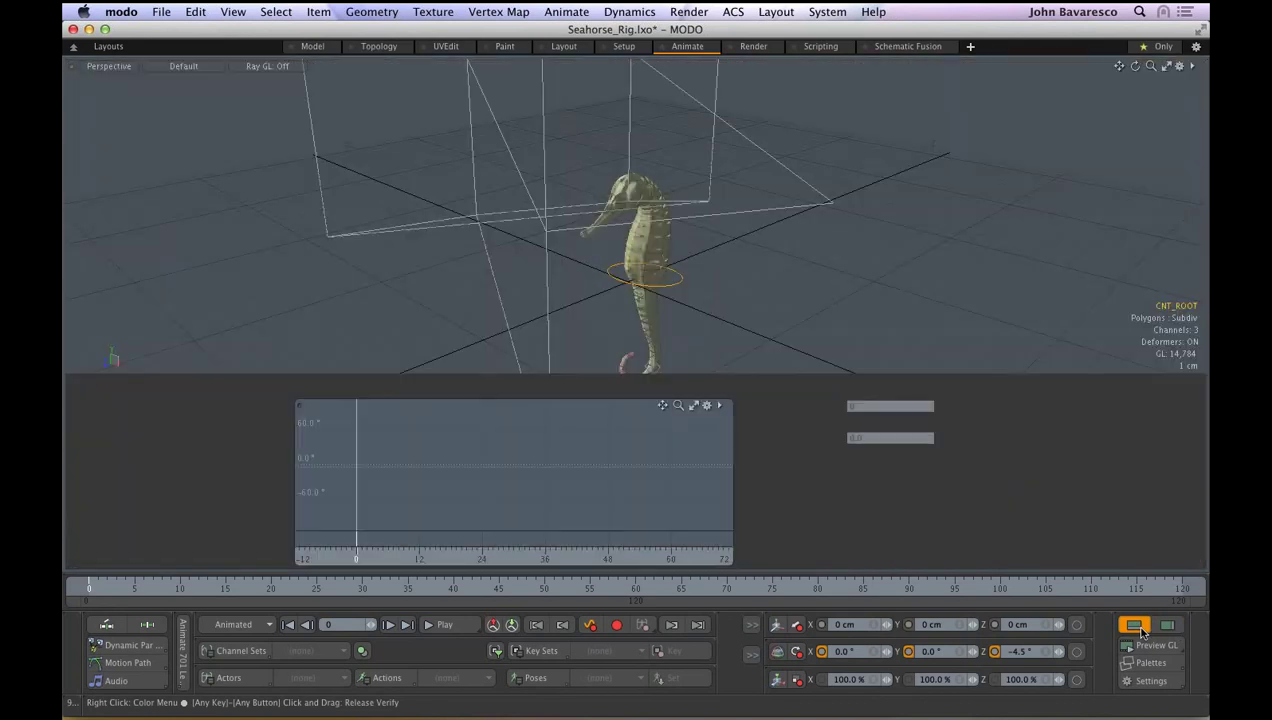
pyautogui.click(1139, 627)
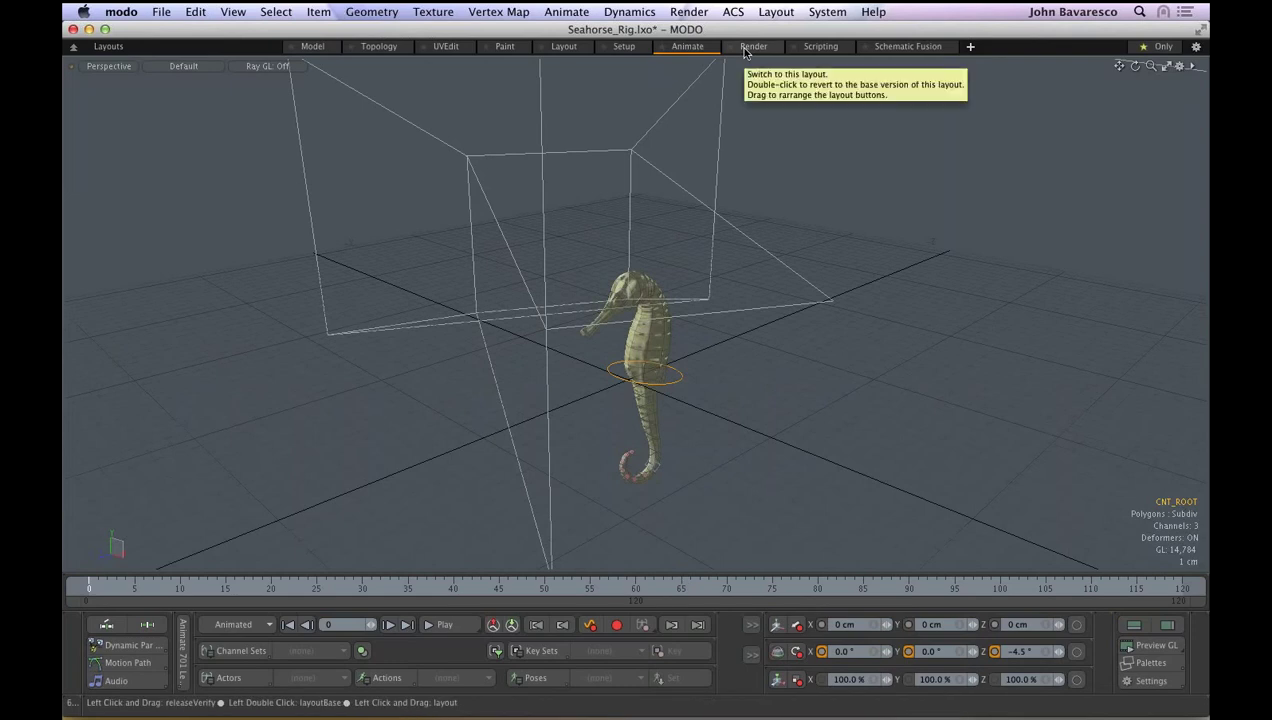
# - Return to the Model layout and split the 3D viewport into two stacked views beside one full-height view
pyautogui.click(318, 47)
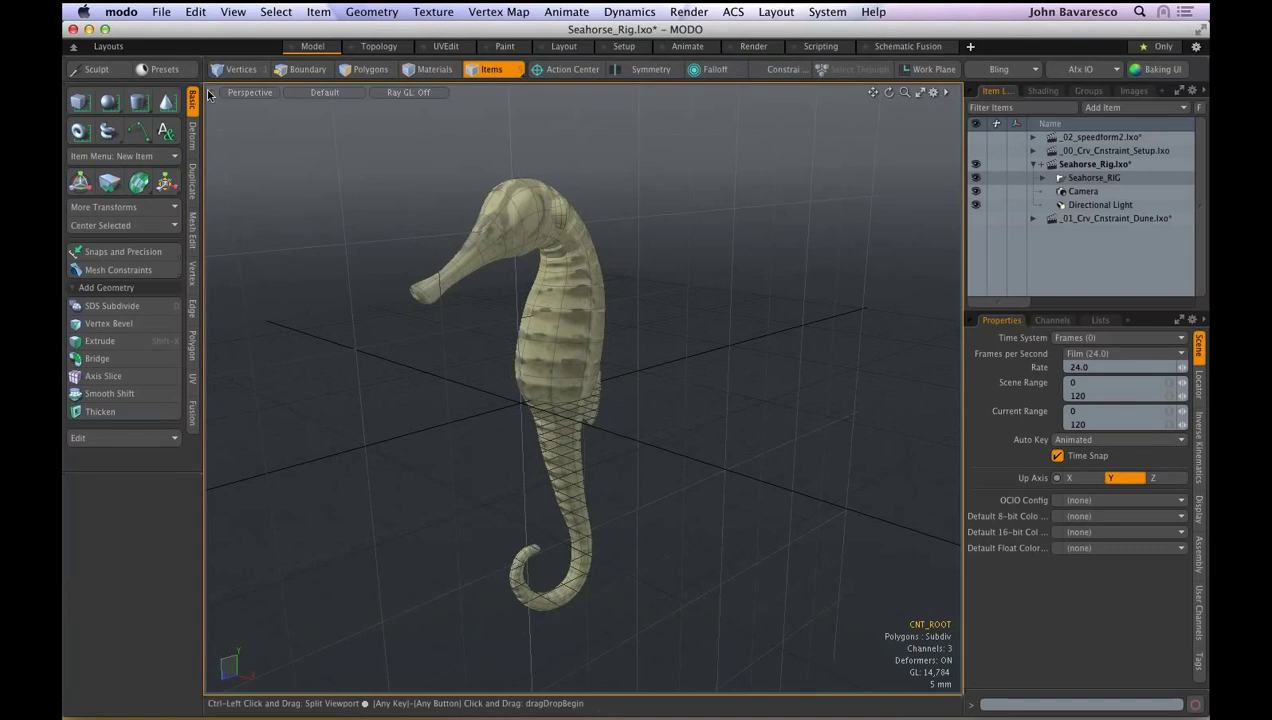
pyautogui.keyDown('ctrl'); pyautogui.moveTo(208, 94); pyautogui.dragTo(250, 96); pyautogui.keyUp('ctrl')
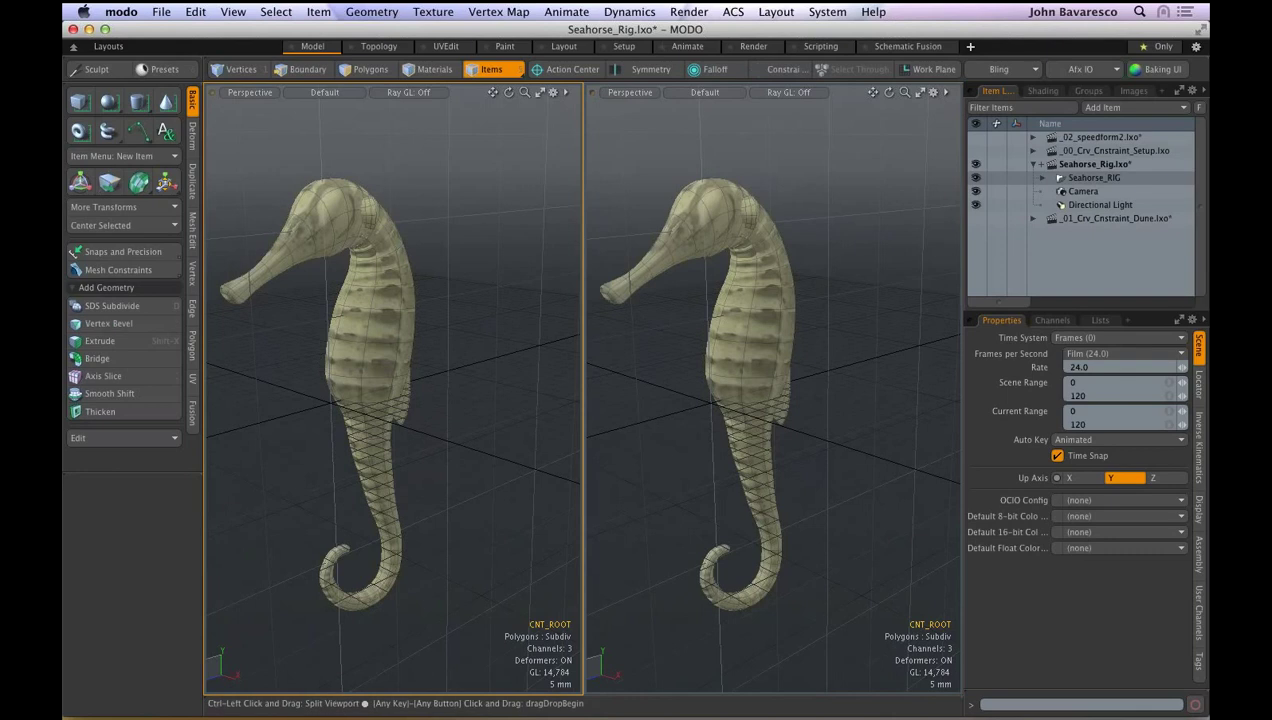
pyautogui.keyDown('ctrl'); pyautogui.moveTo(209, 93); pyautogui.dragTo(215, 395); pyautogui.keyUp('ctrl')
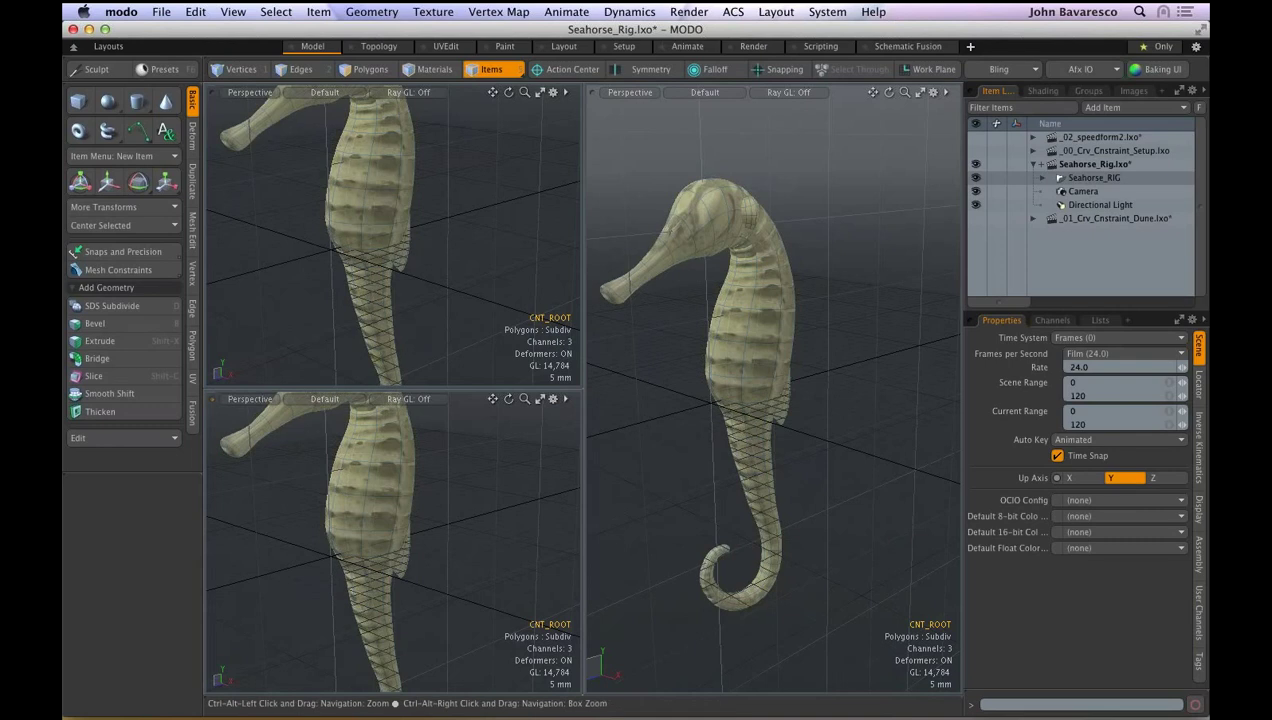
# - Show a Left view in the upper stacked viewport, and remove the extra viewports to restore a single 3D view
pyautogui.press('alt')
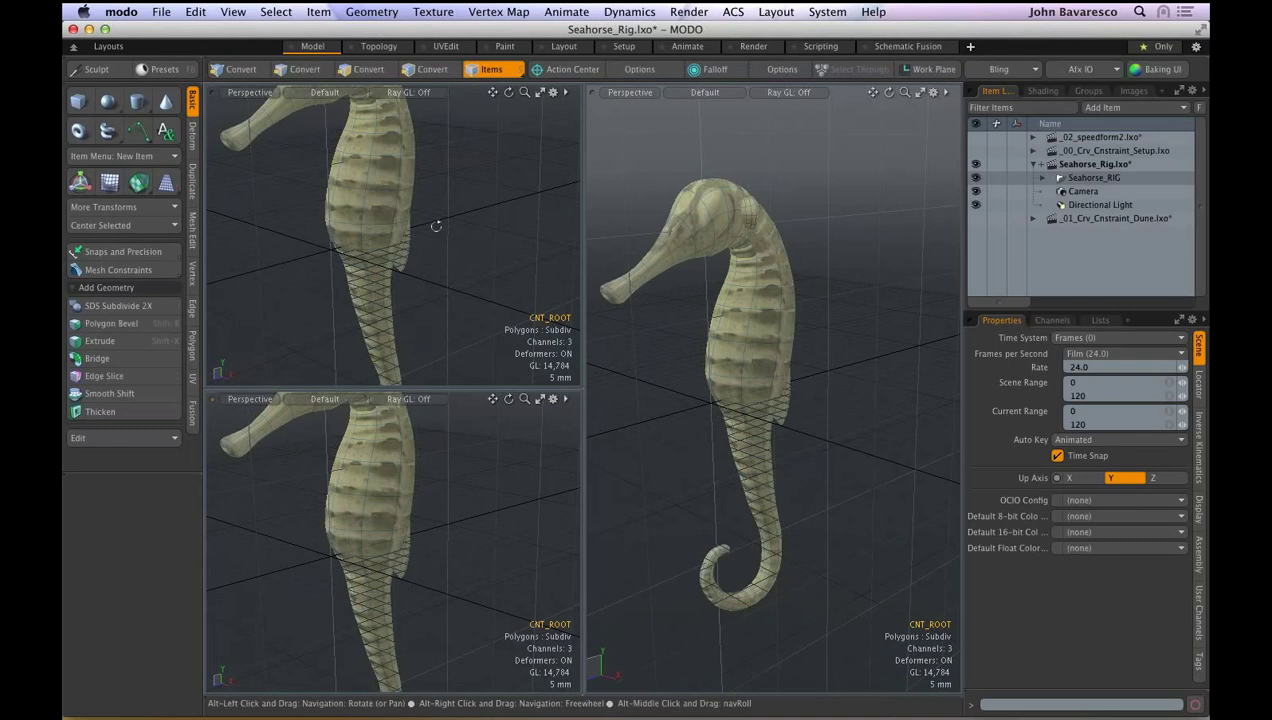
pyautogui.keyDown('alt'); pyautogui.moveTo(436, 226); pyautogui.dragTo(451, 231); pyautogui.keyUp('alt')
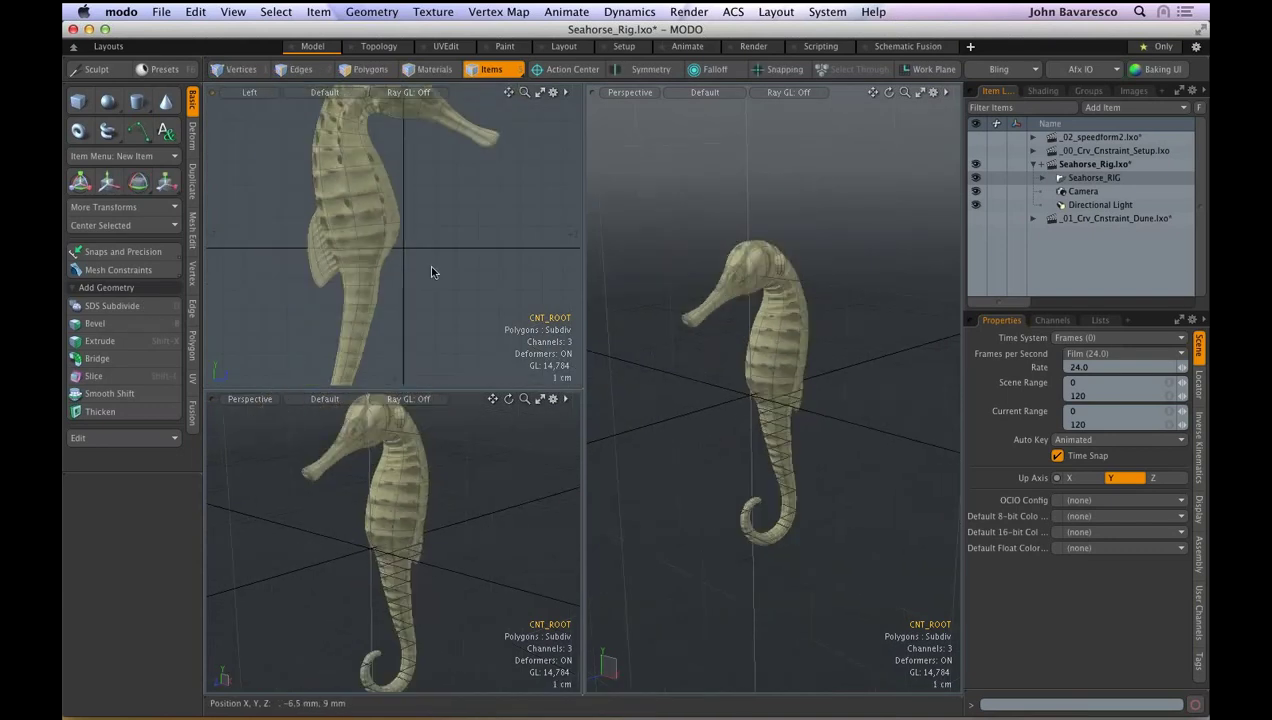
pyautogui.hotkey('ctrl', 'space')
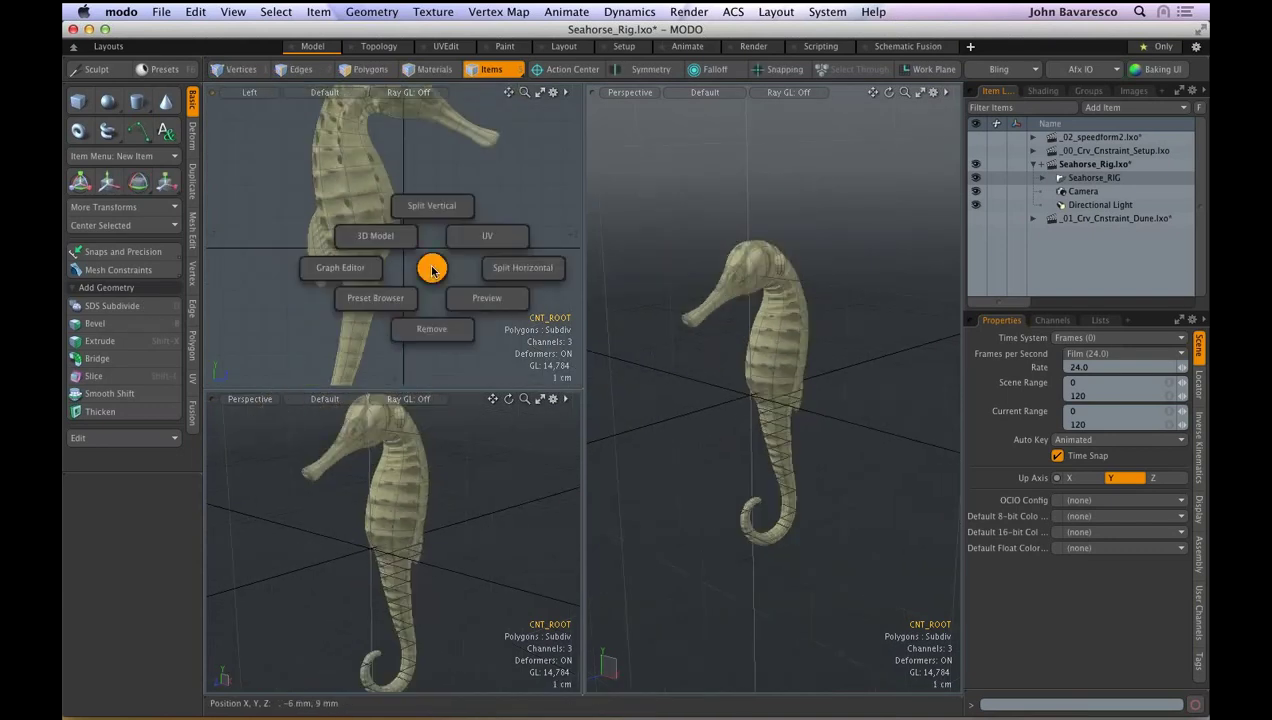
pyautogui.click(419, 323)
pyautogui.hotkey('ctrl', 'space')
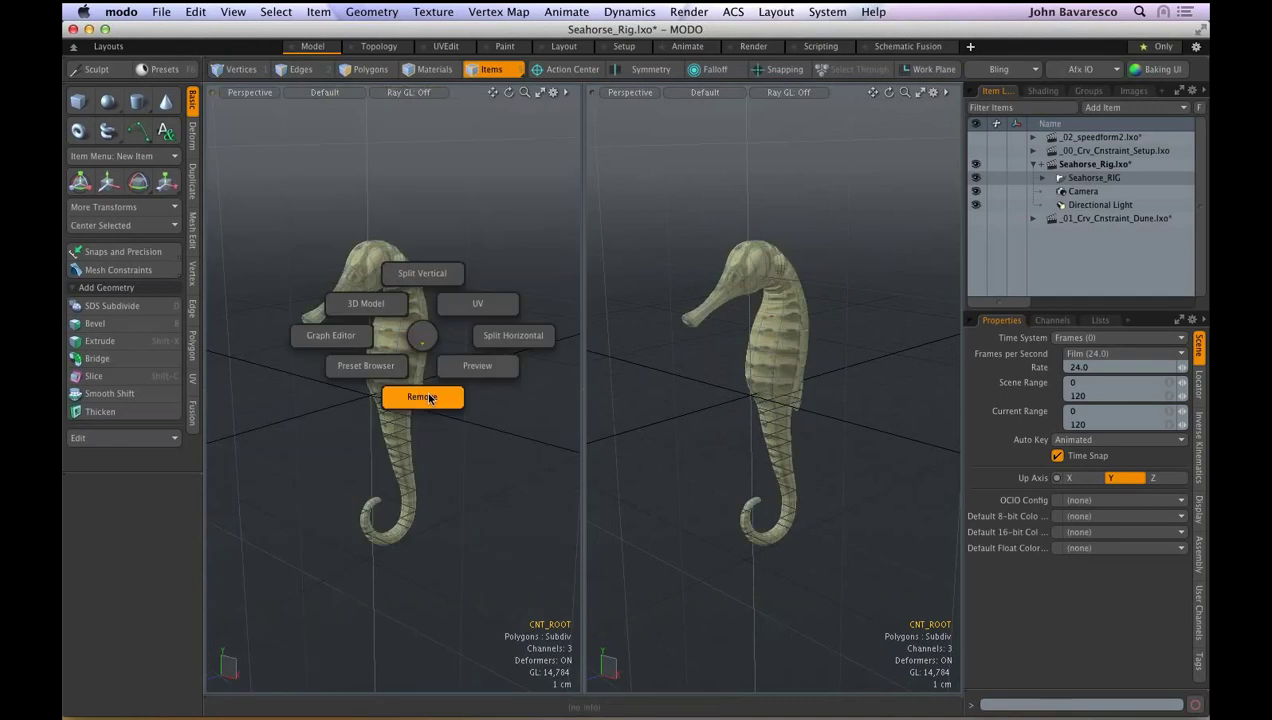
pyautogui.click(429, 398)
pyautogui.hotkey('ctrl', 'space')
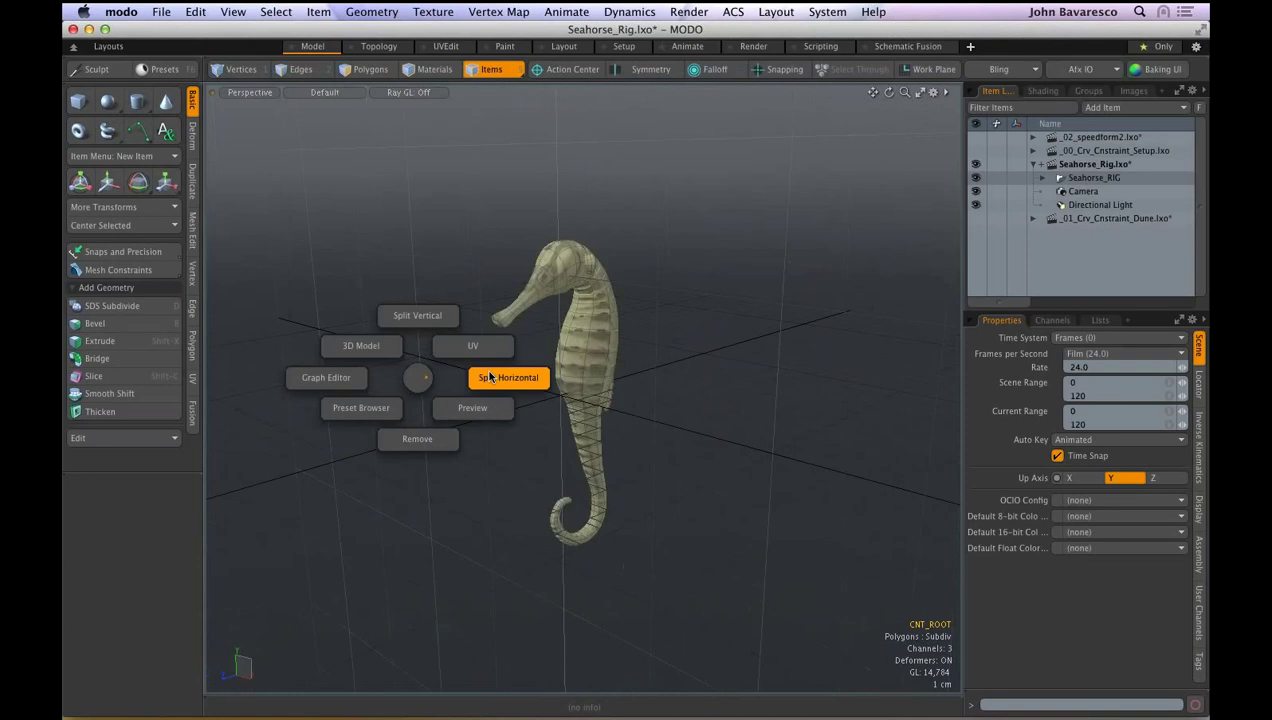
pyautogui.press('Escape')
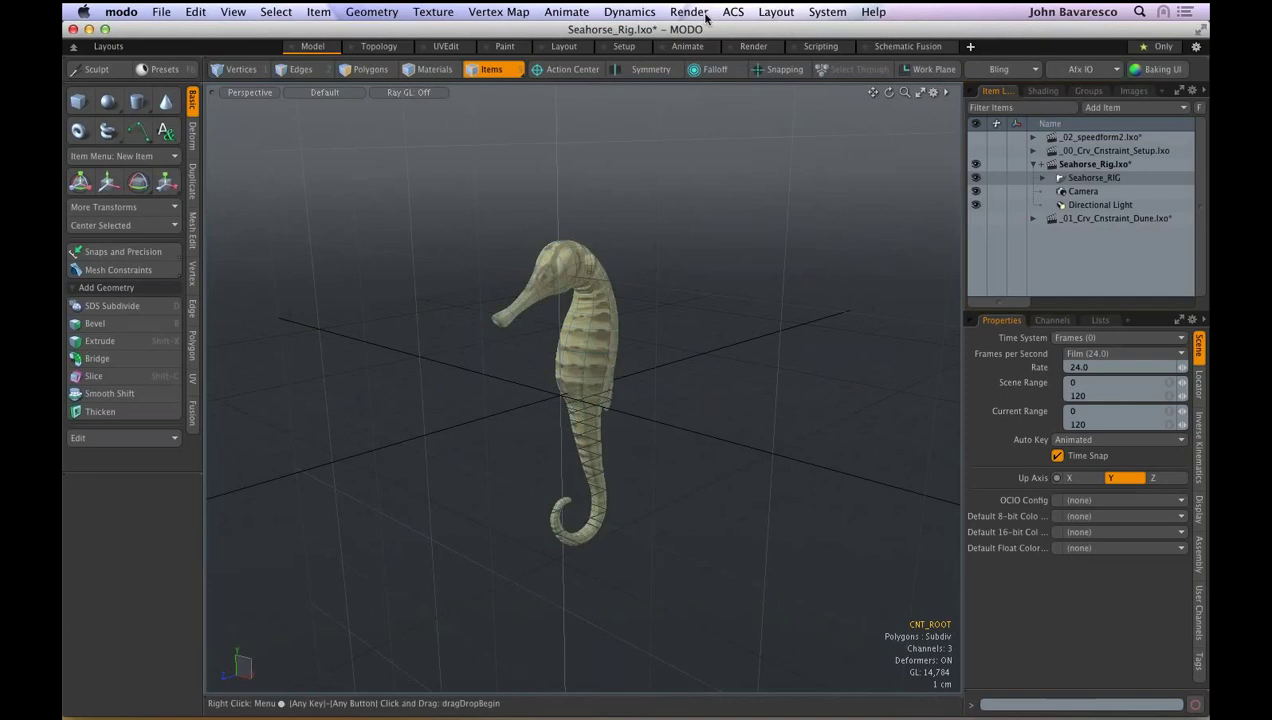
# - Open a new Normal floating window and set its viewport type to Preview
pyautogui.click(777, 12)
pyautogui.moveTo(900, 256)
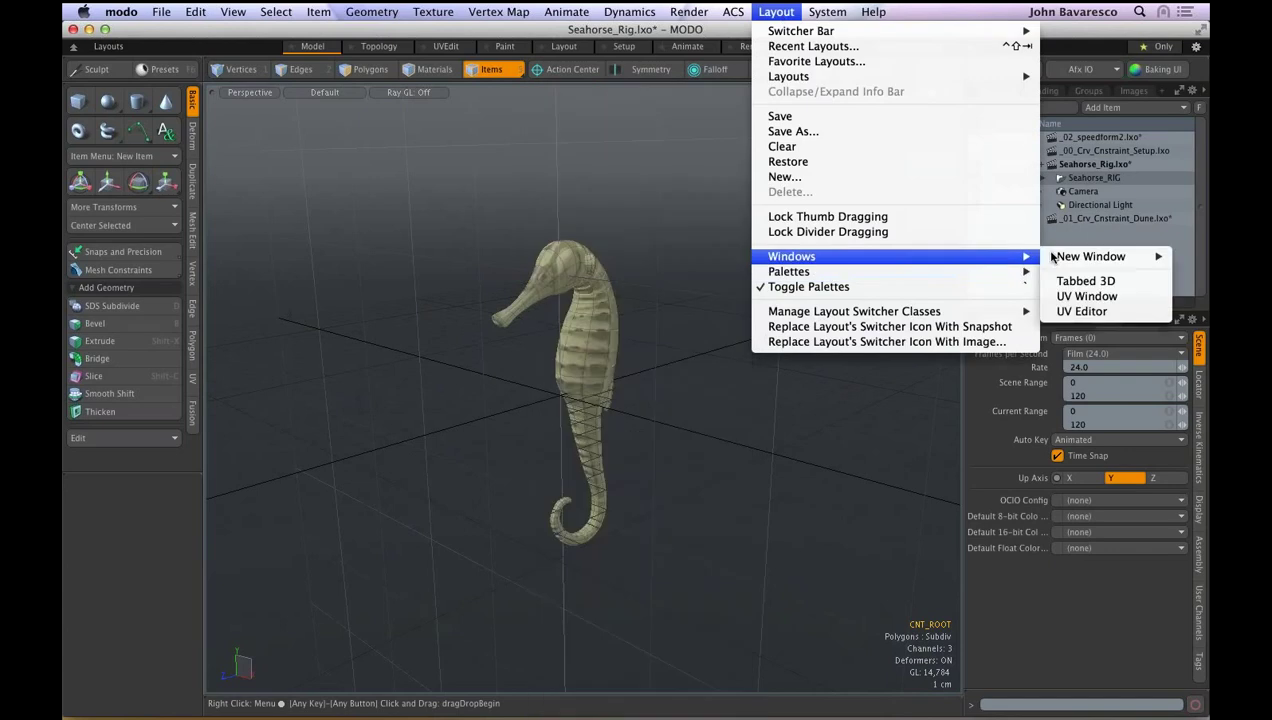
pyautogui.moveTo(1070, 257)
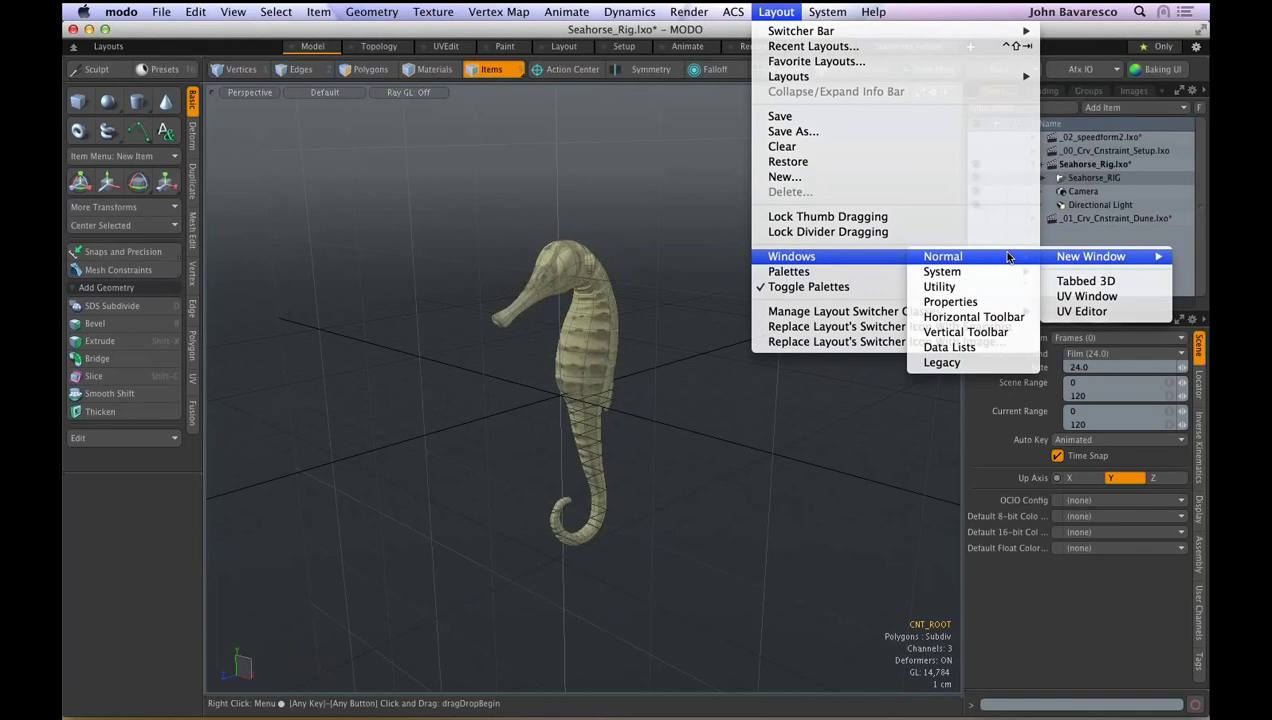
pyautogui.click(1008, 257)
pyautogui.click(866, 221)
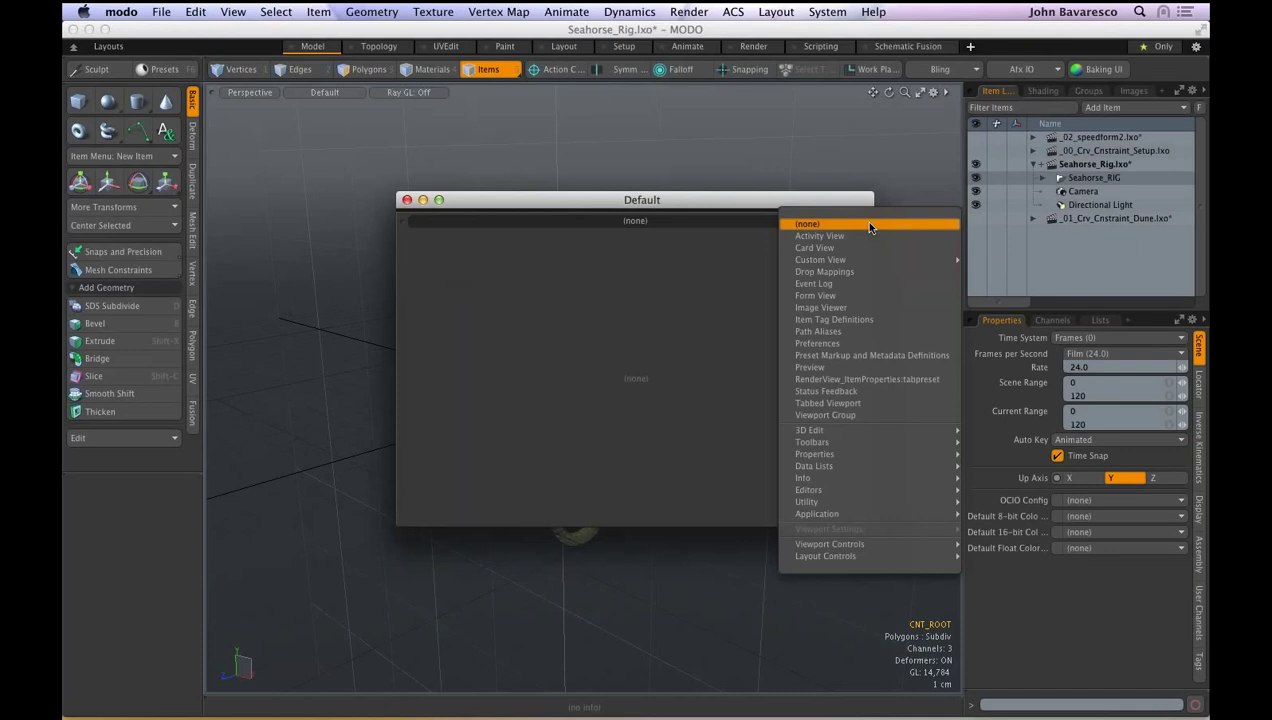
pyautogui.click(850, 368)
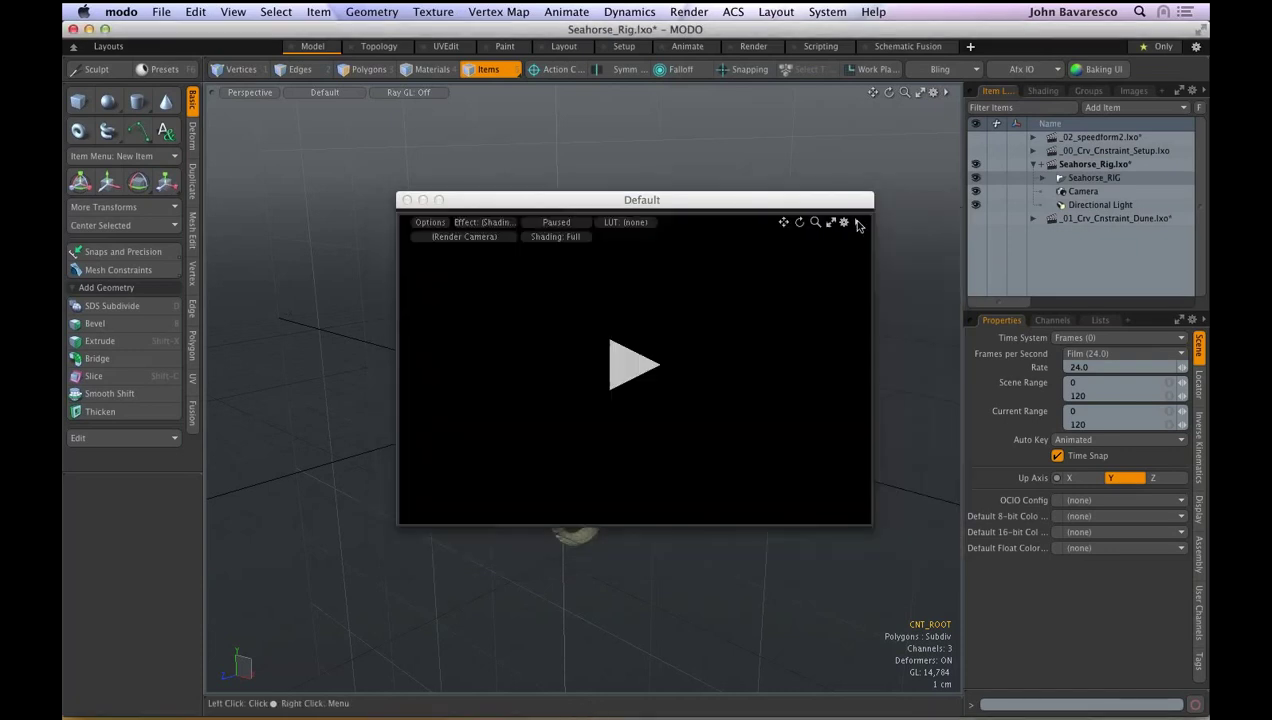
# - Change the floating window's viewport to 3D Model View, inspect the seahorse in it, and close the window
pyautogui.rightClick(860, 223)
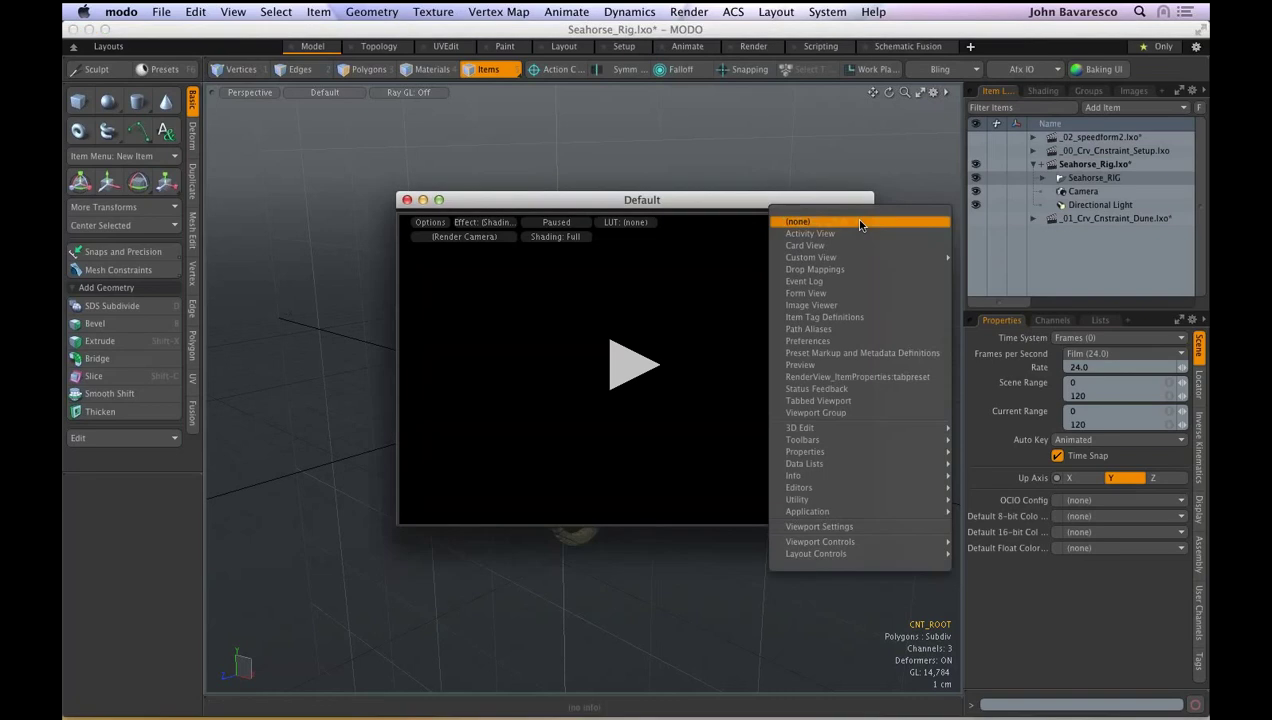
pyautogui.moveTo(889, 427)
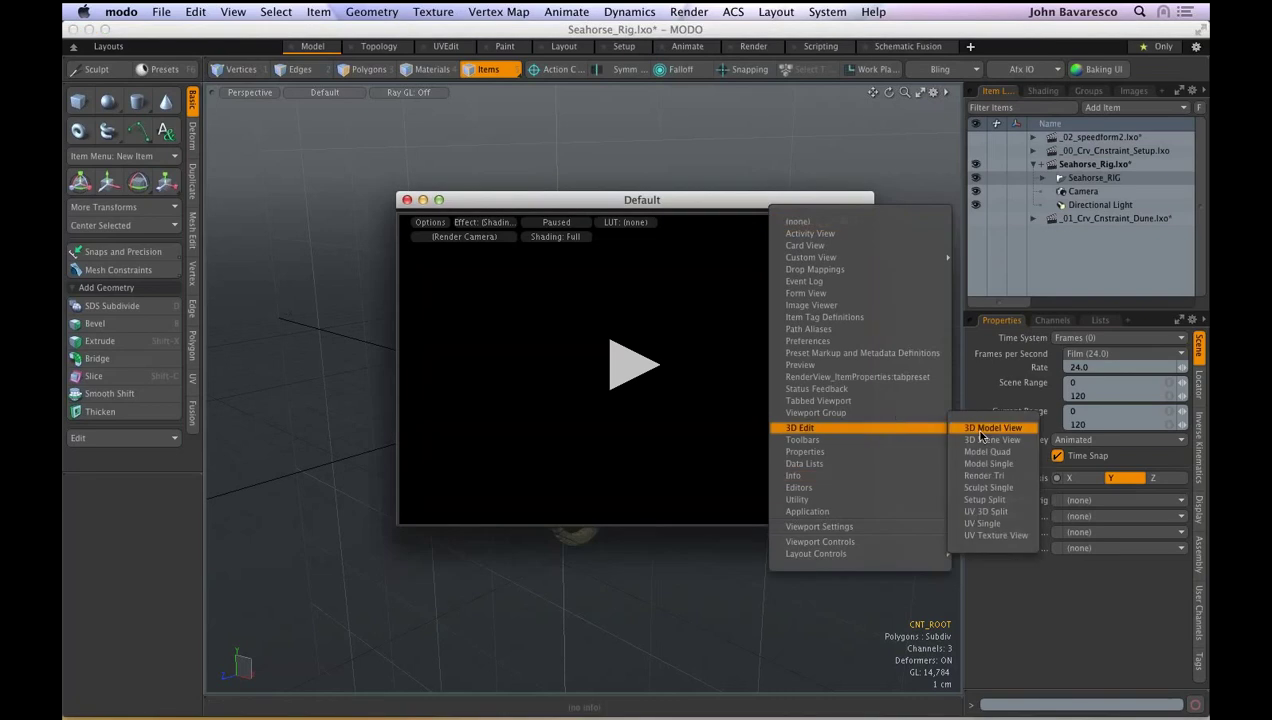
pyautogui.click(981, 428)
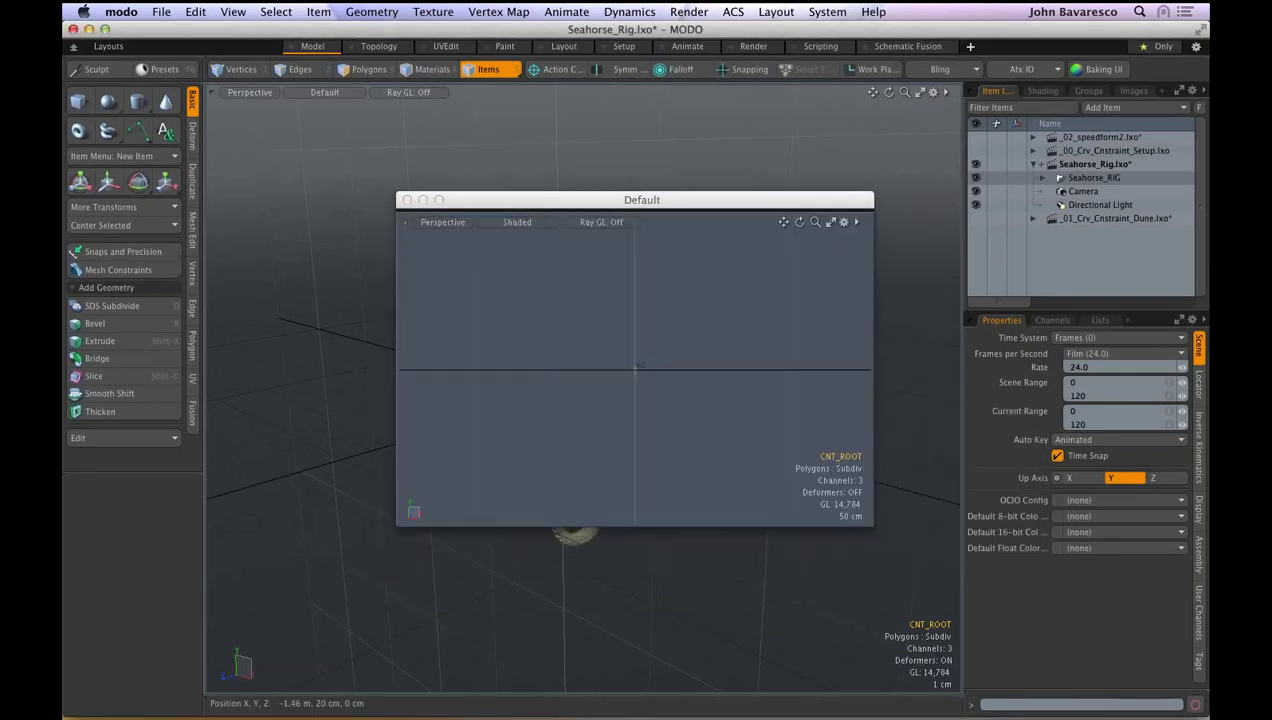
pyautogui.keyDown('ctrl'); pyautogui.keyDown('alt'); pyautogui.moveTo(714, 363); pyautogui.dragTo(762, 363); pyautogui.keyUp('alt'); pyautogui.keyUp('ctrl')
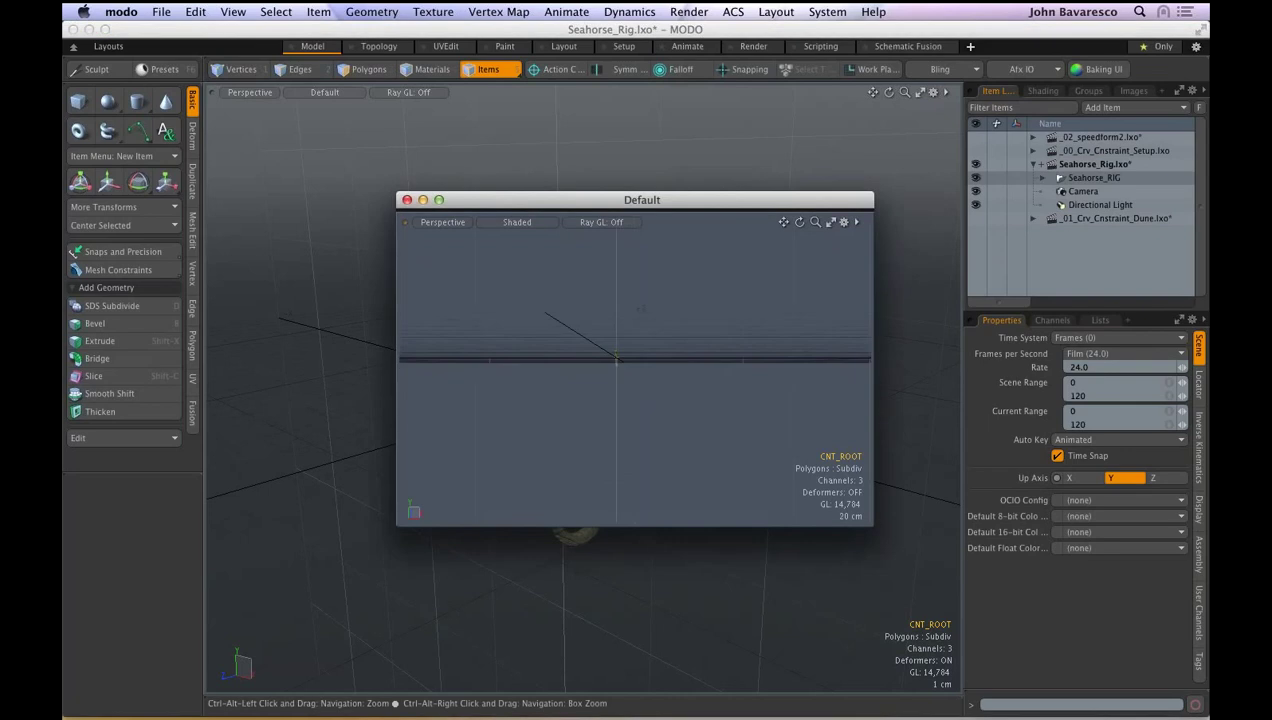
pyautogui.keyDown('alt'); pyautogui.moveTo(643, 375); pyautogui.dragTo(648, 503); pyautogui.keyUp('alt')
pyautogui.keyDown('ctrl'); pyautogui.keyDown('alt'); pyautogui.moveTo(700, 333); pyautogui.dragTo(775, 335); pyautogui.keyUp('alt'); pyautogui.keyUp('ctrl')
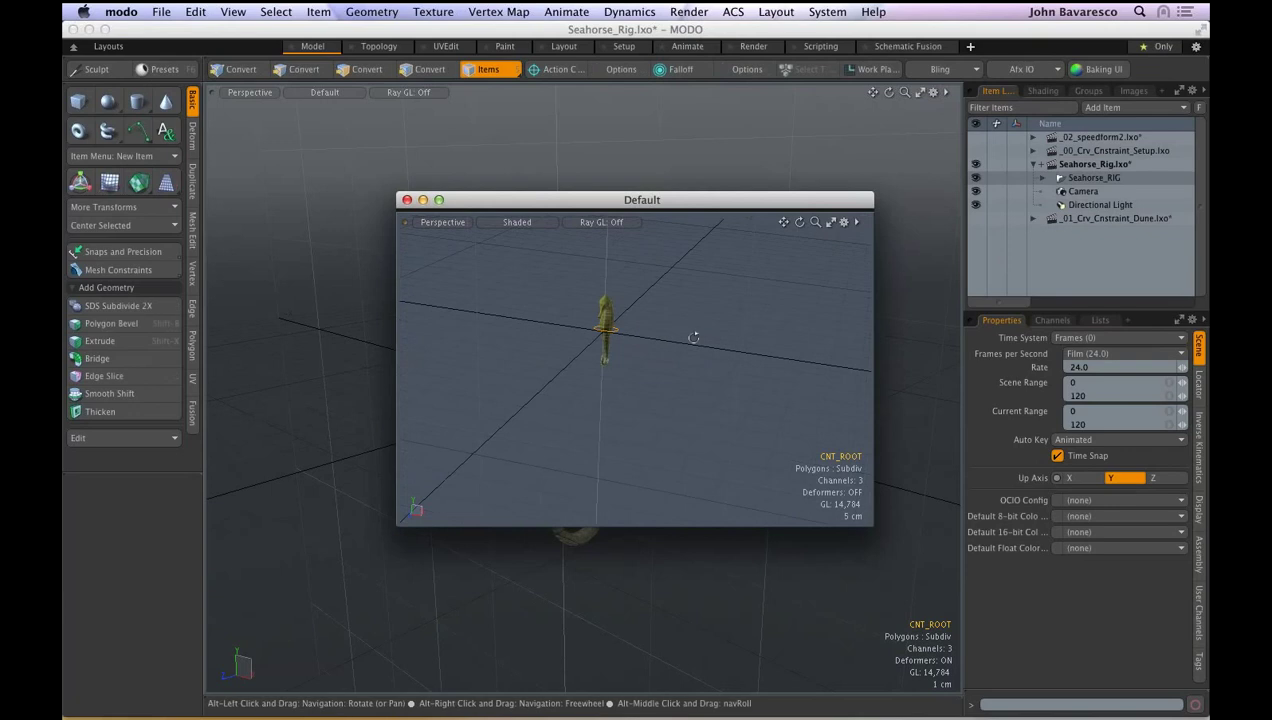
pyautogui.keyDown('alt'); pyautogui.moveTo(693, 338); pyautogui.dragTo(726, 387); pyautogui.keyUp('alt')
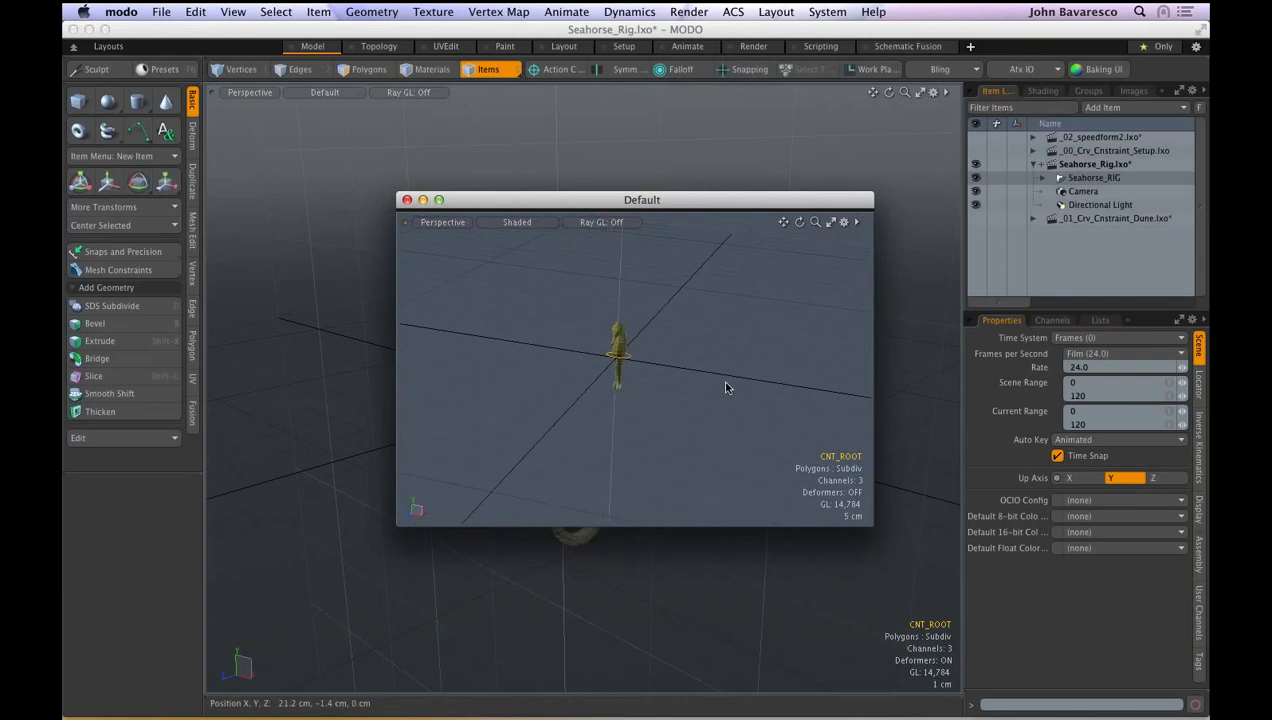
pyautogui.click(407, 200)
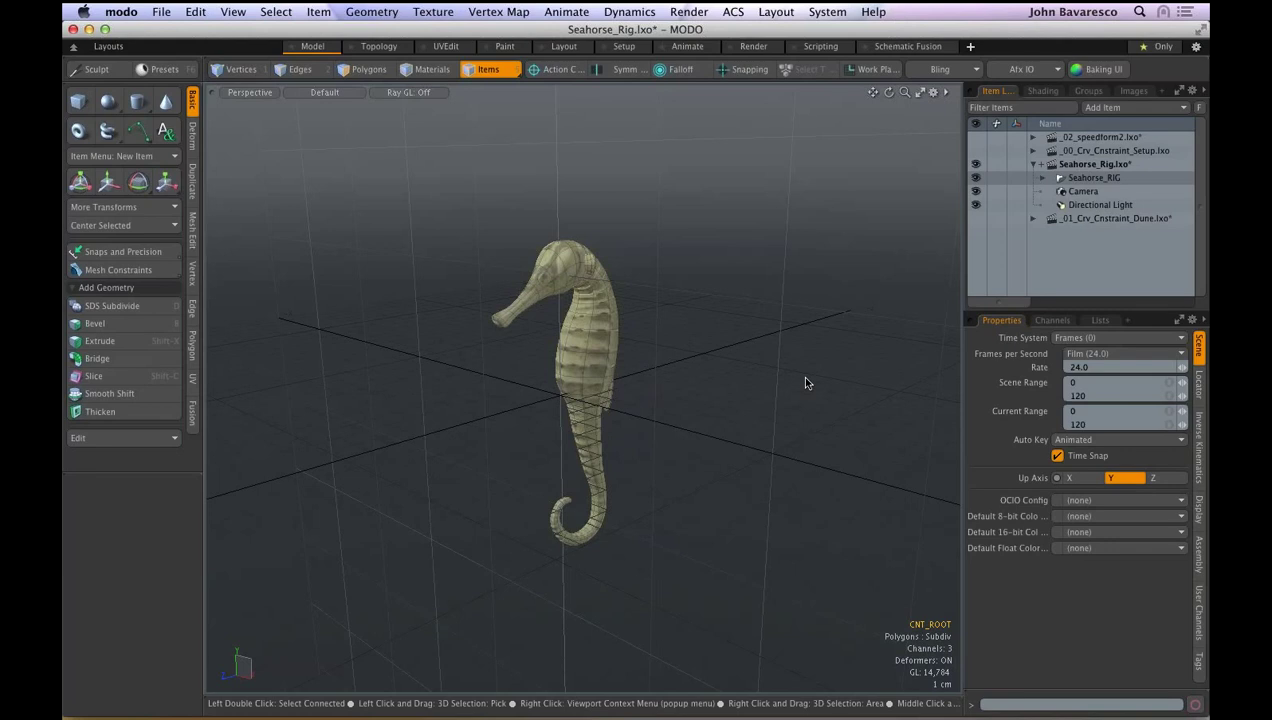
# - Select the seahorse mesh in the 3D view and look over its channels and properties
pyautogui.click(558, 362)
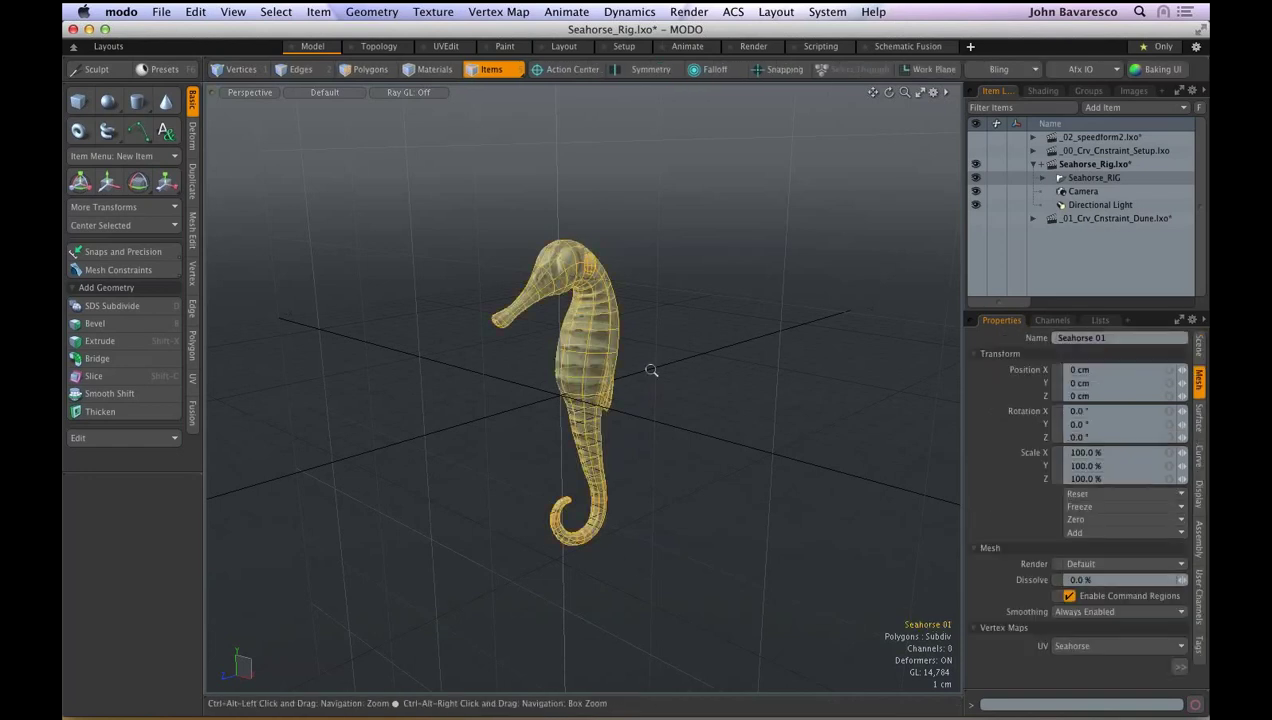
pyautogui.keyDown('ctrl'); pyautogui.keyDown('alt'); pyautogui.moveTo(651, 370); pyautogui.dragTo(720, 362); pyautogui.keyUp('alt'); pyautogui.keyUp('ctrl')
pyautogui.click(1045, 320)
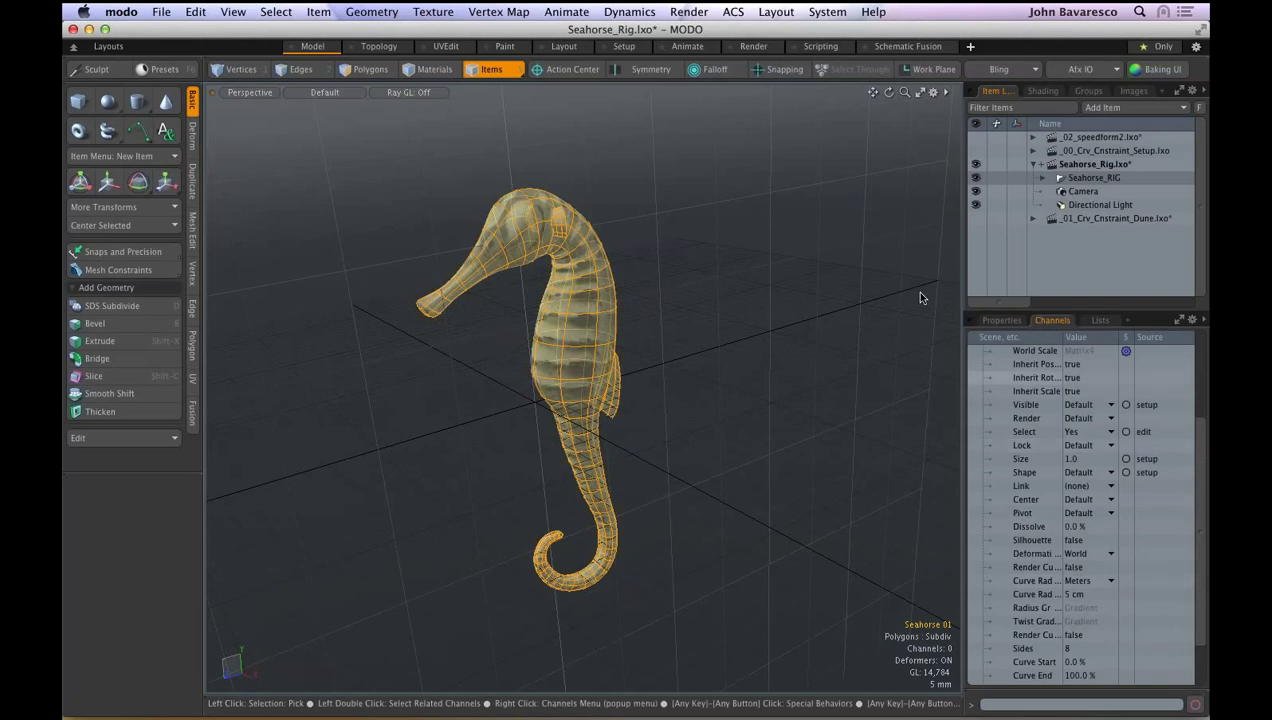
pyautogui.click(1001, 320)
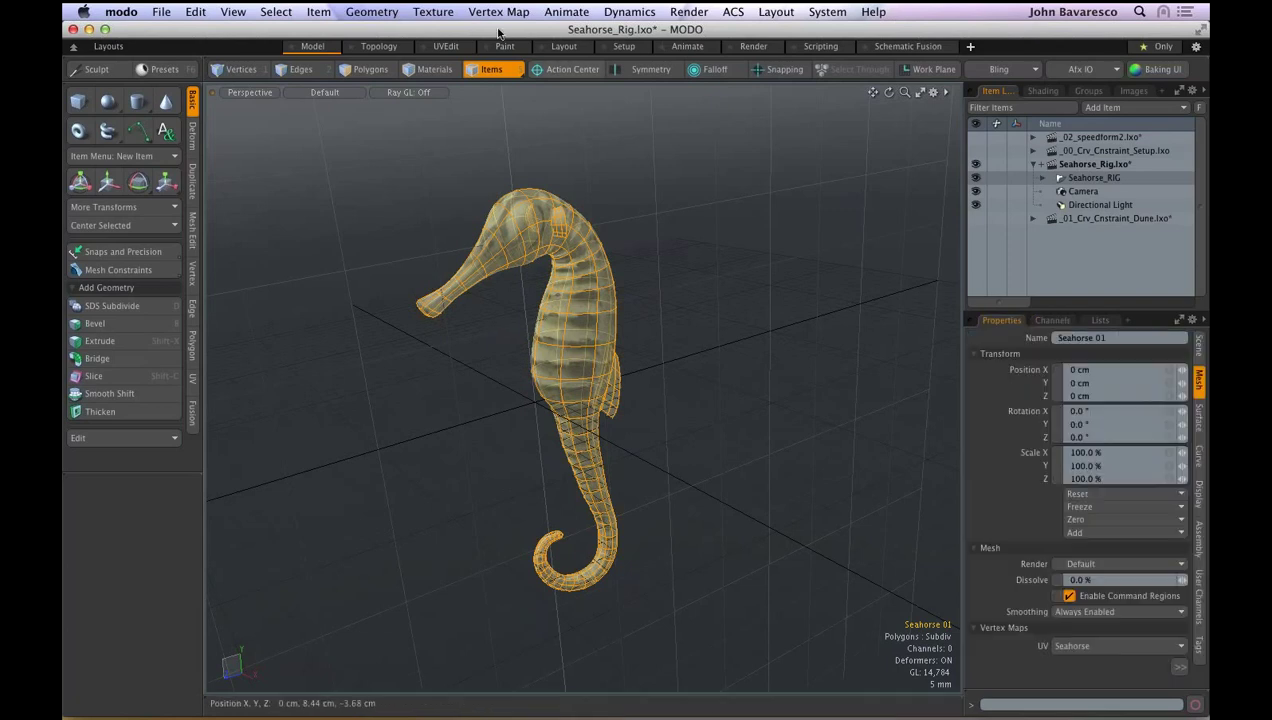
# - In the Setup layout, expand the Seahorse_RIG and MESH groups and add the Seahorse 01 mesh to the schematic workspace
pyautogui.click(625, 47)
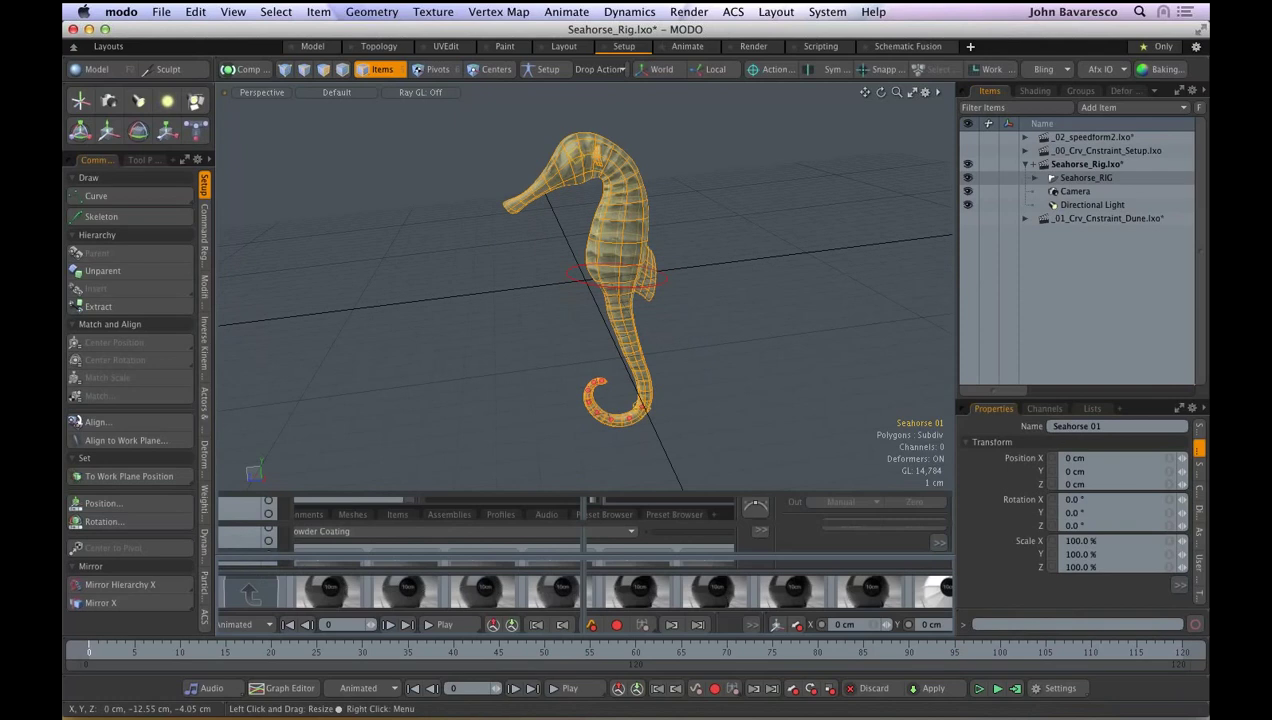
pyautogui.click(1034, 177)
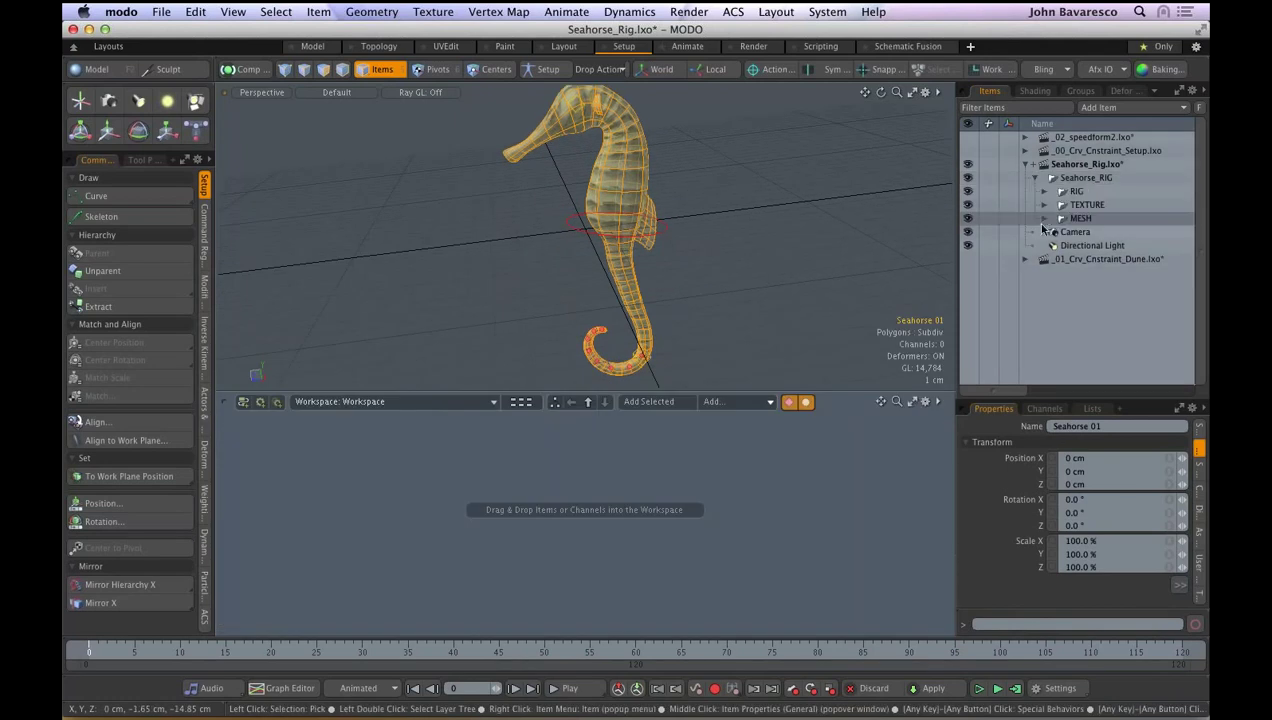
pyautogui.click(1044, 218)
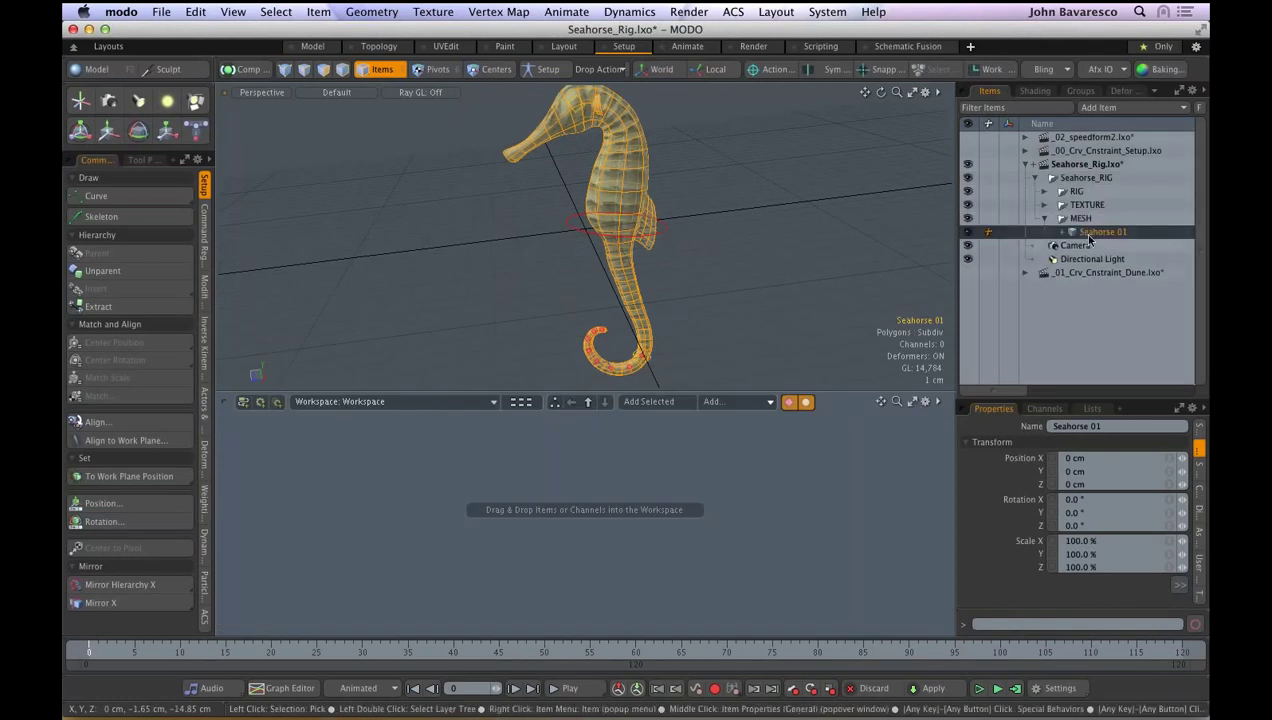
pyautogui.moveTo(1095, 232); pyautogui.dragTo(602, 458)
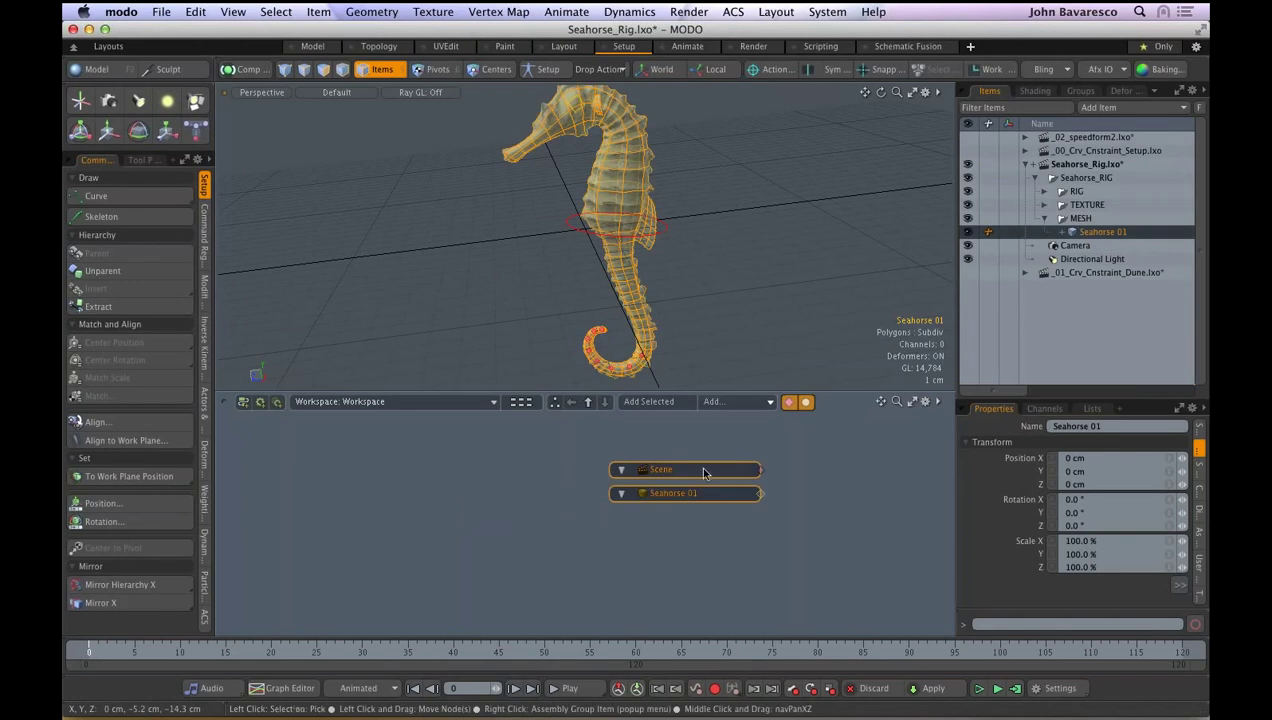
pyautogui.click(818, 507)
# - Bring the linked output nodes of Seahorse 01 into the schematic and enlarge the schematic viewport to view them
pyautogui.click(760, 493)
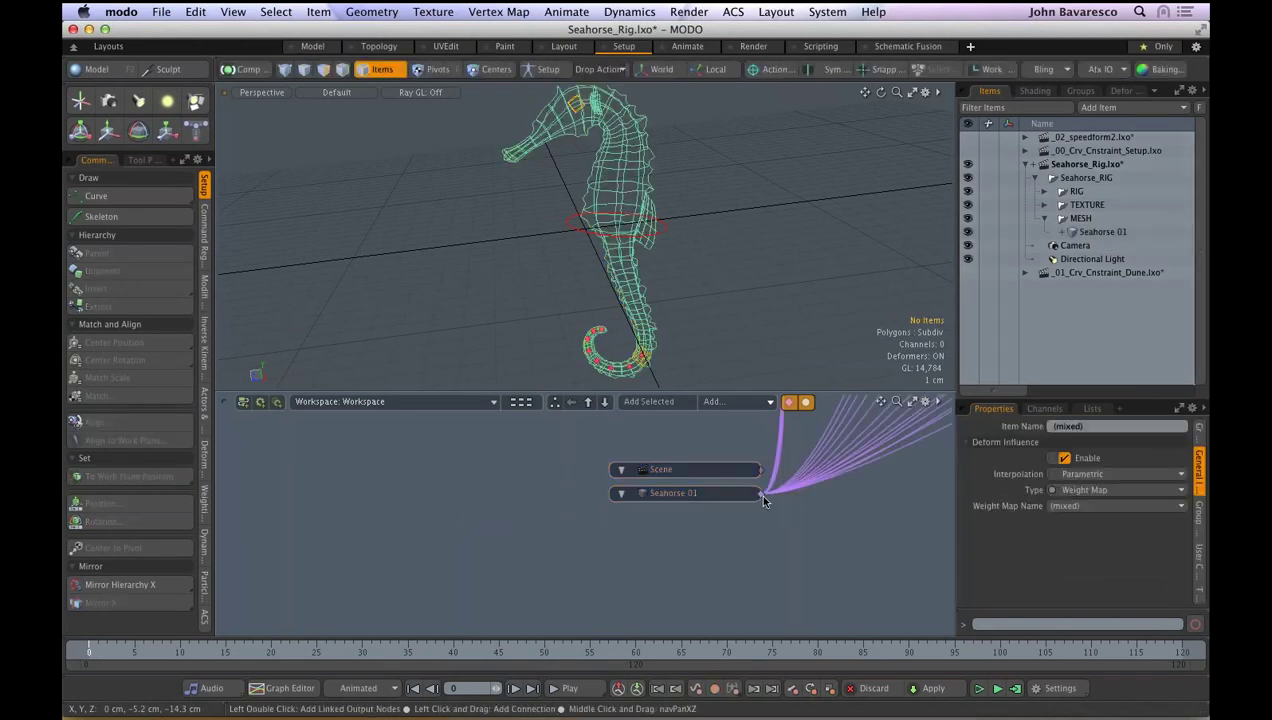
pyautogui.keyDown('ctrl'); pyautogui.keyDown('alt'); pyautogui.moveTo(645, 447); pyautogui.dragTo(479, 565); pyautogui.keyUp('alt'); pyautogui.keyUp('ctrl')
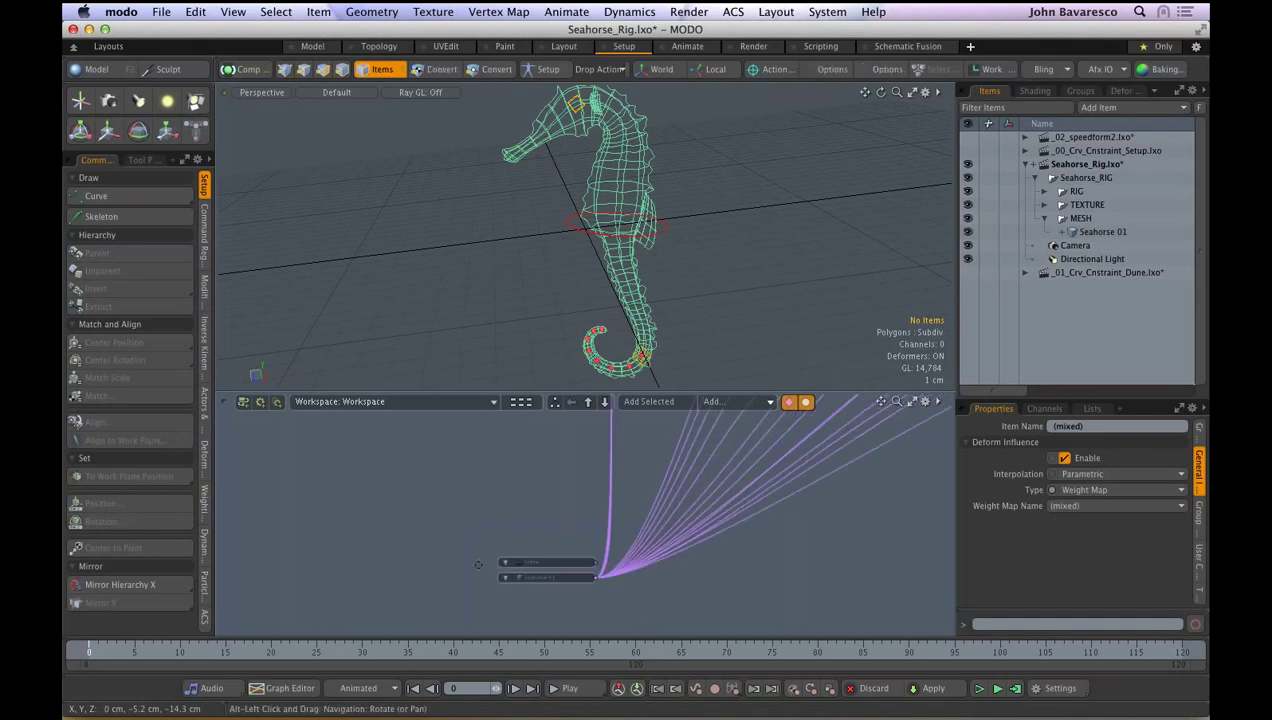
pyautogui.moveTo(484, 389)
pyautogui.mouseDown()
pyautogui.moveTo(484, 152)
pyautogui.moveTo(474, 381)
pyautogui.moveTo(450, 381)
pyautogui.mouseUp()
pyautogui.keyDown('alt'); pyautogui.moveTo(871, 486); pyautogui.dragTo(657, 566); pyautogui.keyUp('alt')
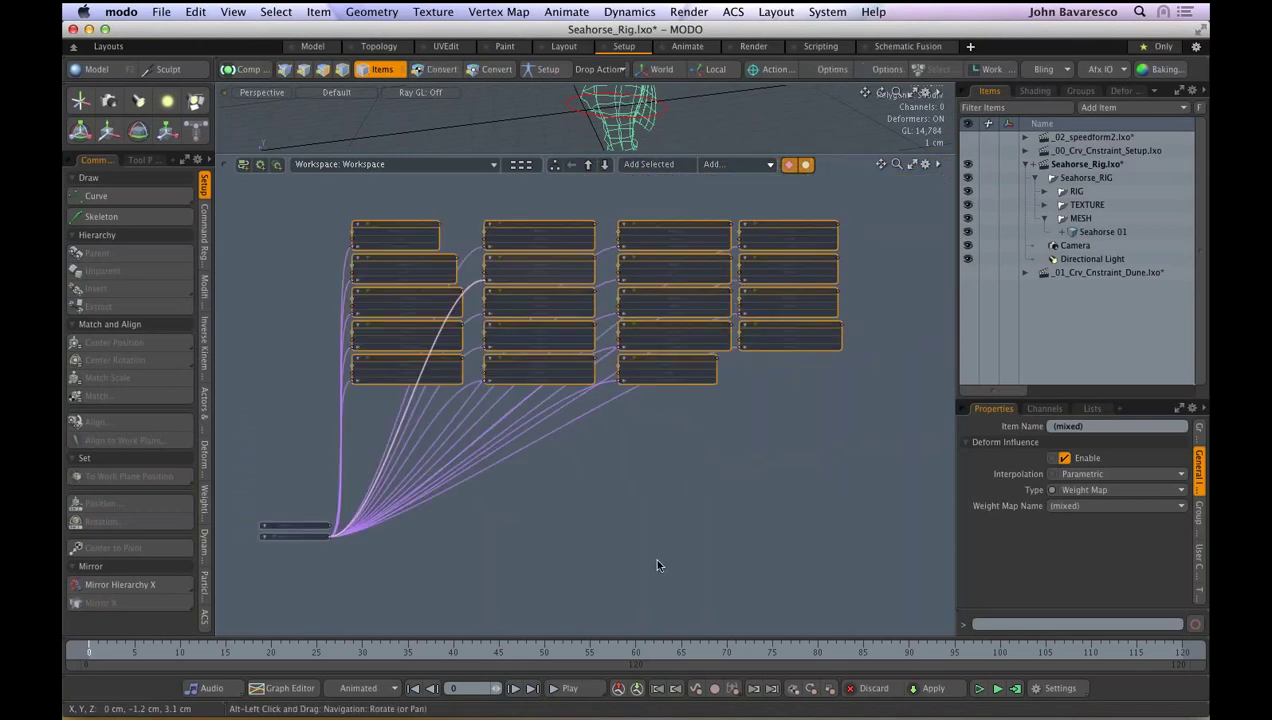
pyautogui.click(656, 566)
# - Add the node linked to the CNT_ROOT (Weight) deformer's Effector input, and shrink the schematic to enlarge the 3D view
pyautogui.keyDown('ctrl'); pyautogui.keyDown('alt'); pyautogui.moveTo(432, 216); pyautogui.dragTo(545, 220); pyautogui.keyUp('alt'); pyautogui.keyUp('ctrl')
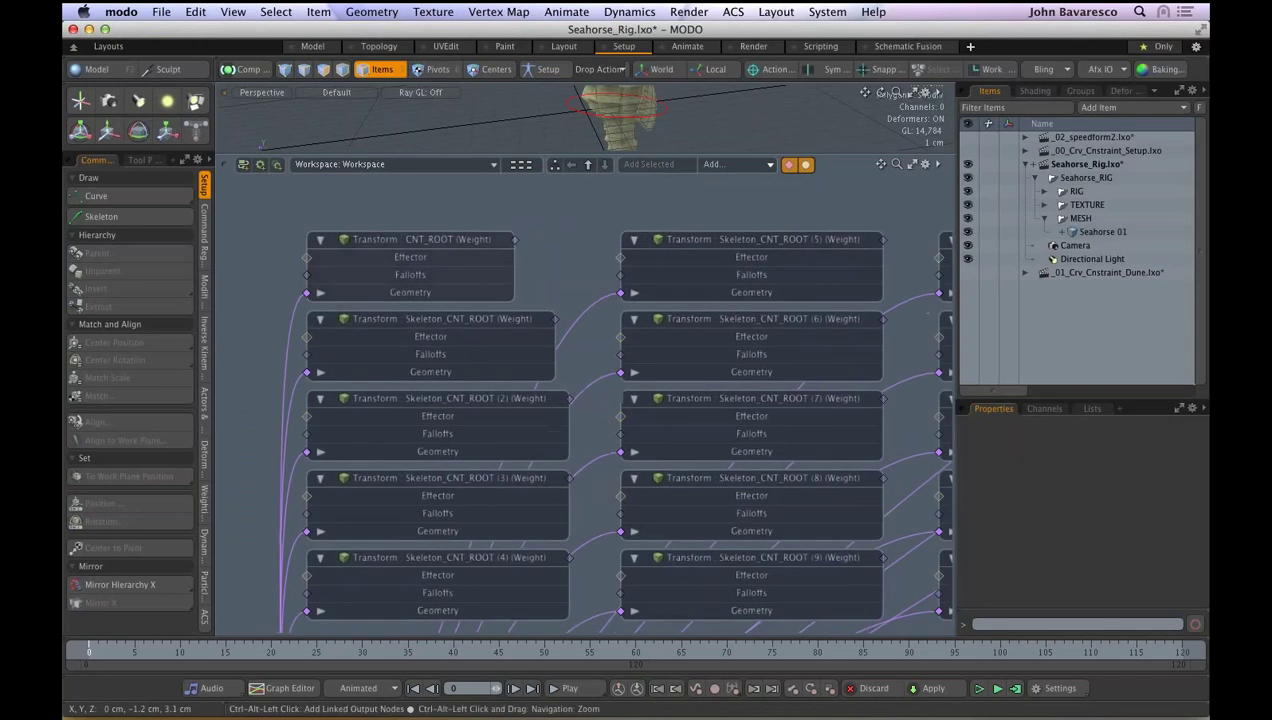
pyautogui.doubleClick(330, 263)
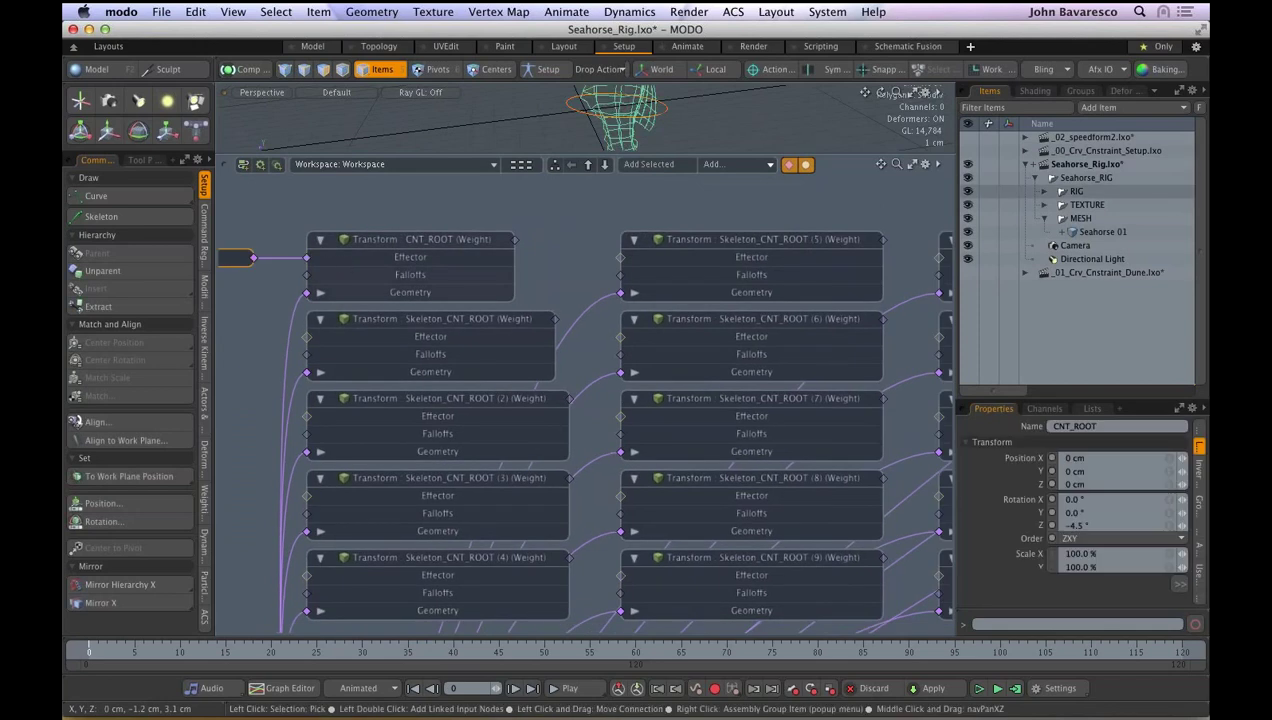
pyautogui.keyDown('ctrl'); pyautogui.keyDown('alt'); pyautogui.moveTo(380, 288); pyautogui.dragTo(515, 353); pyautogui.keyUp('alt'); pyautogui.keyUp('ctrl')
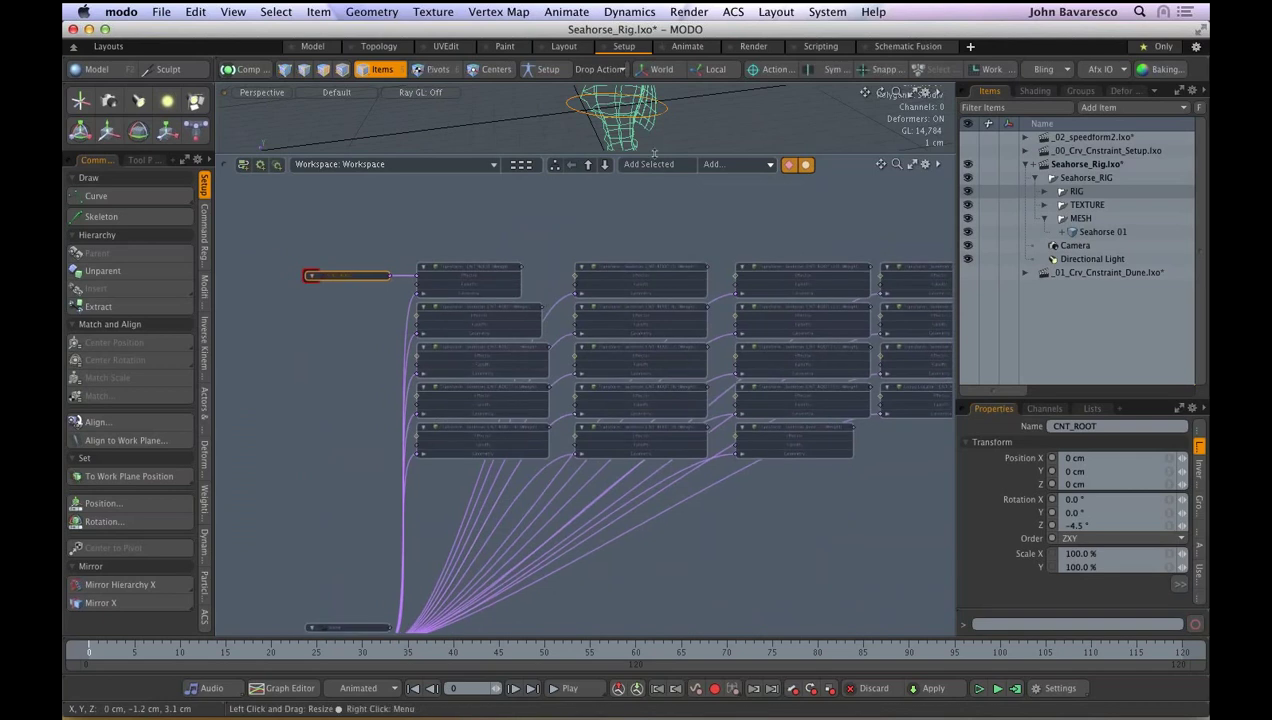
pyautogui.moveTo(655, 155); pyautogui.dragTo(590, 502)
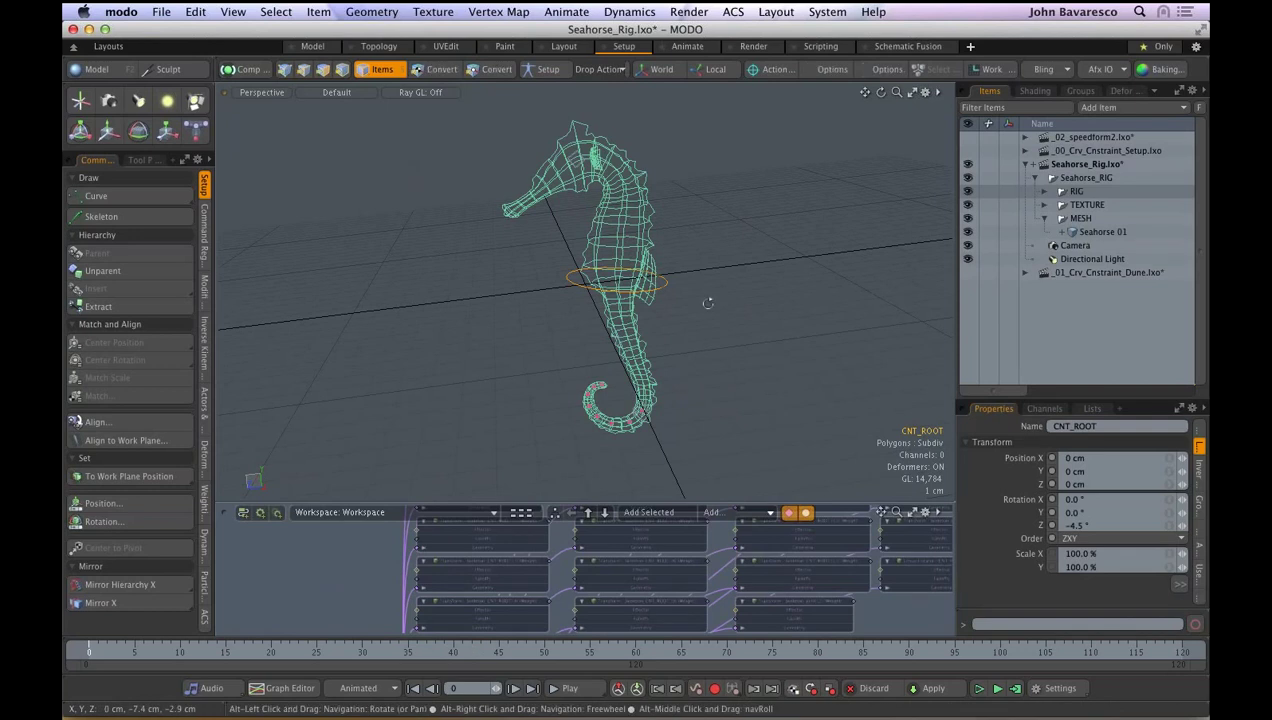
pyautogui.keyDown('alt'); pyautogui.moveTo(756, 301); pyautogui.dragTo(697, 349); pyautogui.keyUp('alt')
# - Return to the Model layout, make the _00_Crv_Cnstraint_Setup.lxo scene current, and collapse the Seahorse_Rig.lxo tree
pyautogui.click(312, 46)
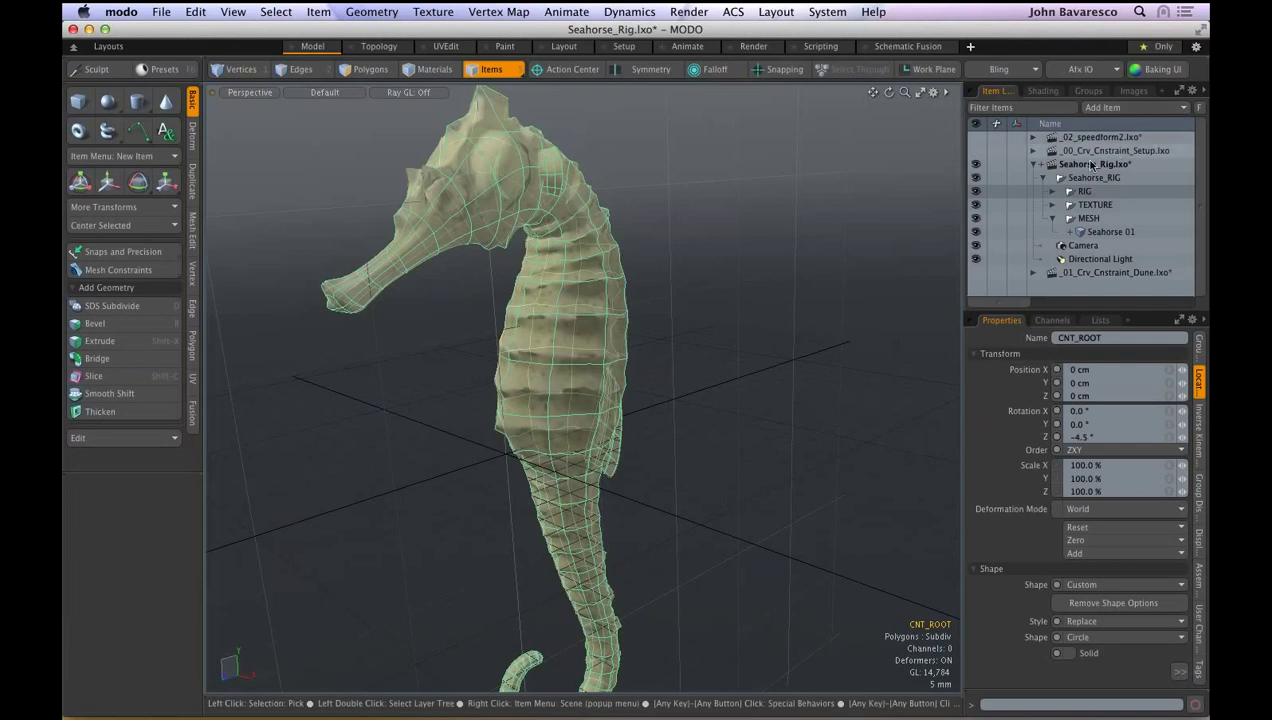
pyautogui.press('super+n')
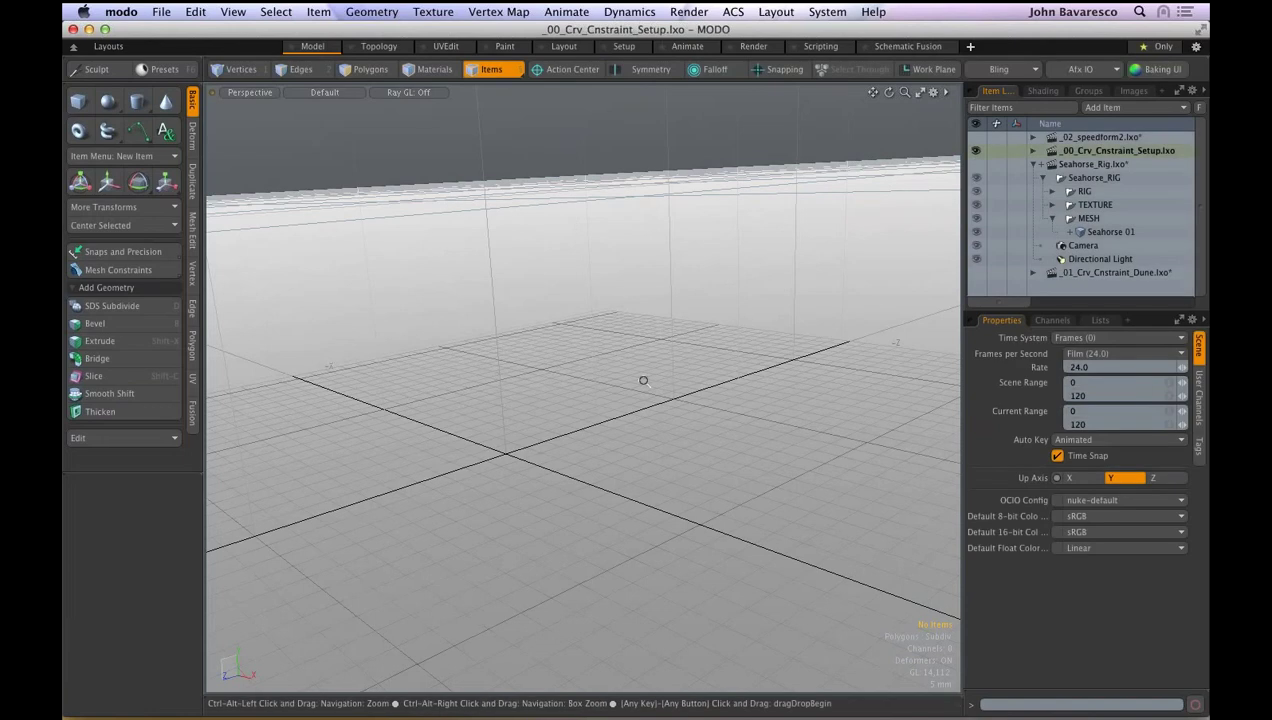
pyautogui.keyDown('ctrl'); pyautogui.keyDown('alt'); pyautogui.moveTo(643, 381); pyautogui.dragTo(610, 440); pyautogui.keyUp('alt'); pyautogui.keyUp('ctrl')
pyautogui.click(1035, 168)
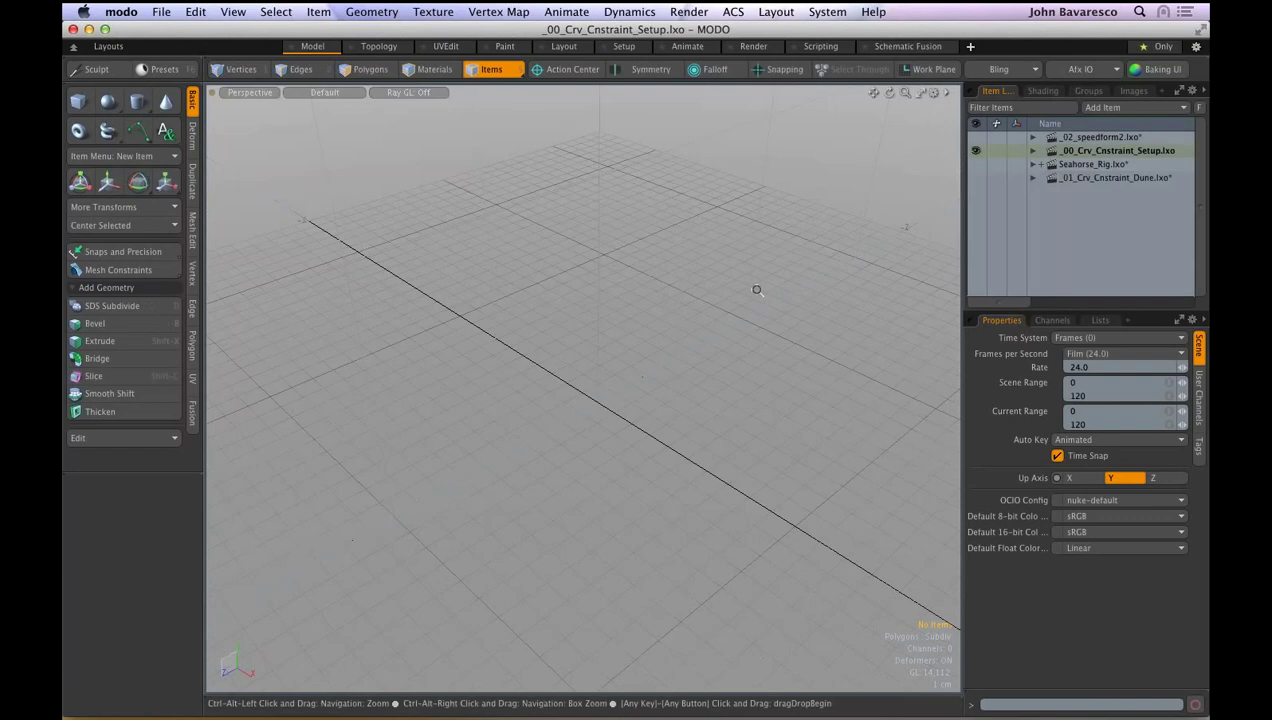
pyautogui.keyDown('alt'); pyautogui.moveTo(757, 290); pyautogui.dragTo(602, 307); pyautogui.keyUp('alt')
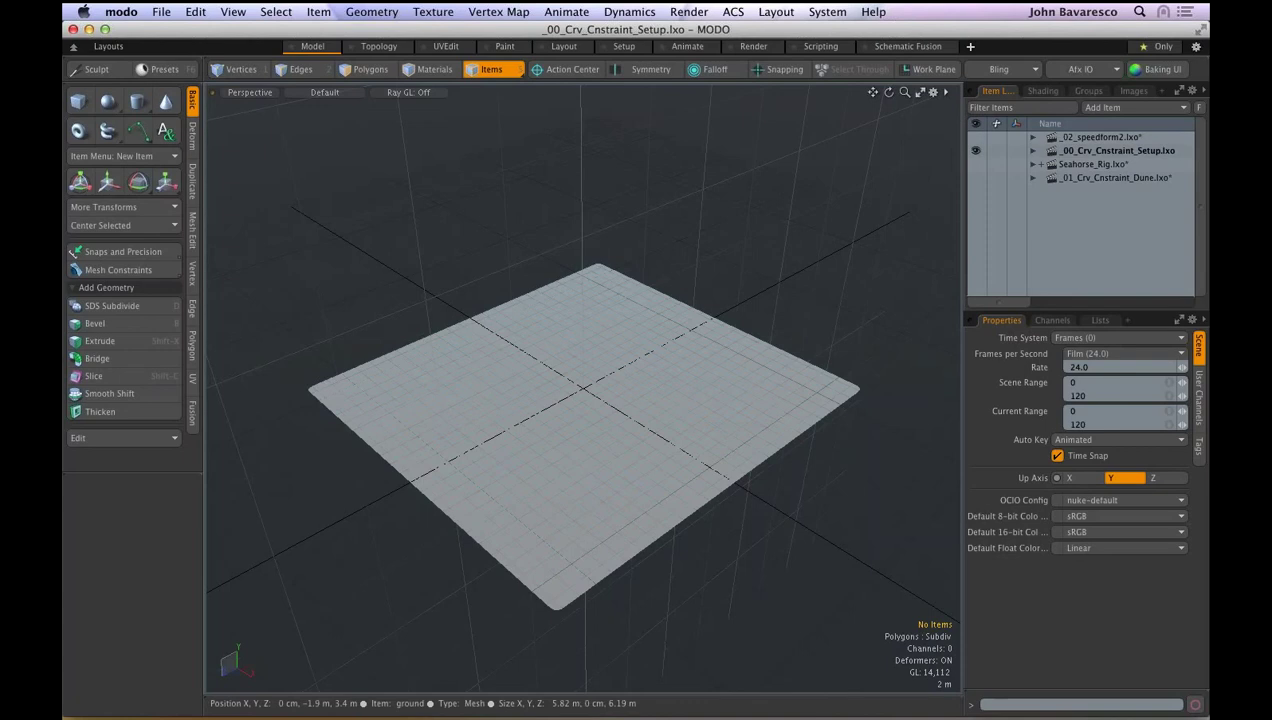
# - Examine the ground mesh in the perspective view and frame the whole plane from above
pyautogui.scroll(3, 590, 450)
pyautogui.keyDown('alt'); pyautogui.moveTo(590, 450); pyautogui.dragTo(698, 469); pyautogui.keyUp('alt')
pyautogui.scroll(-5, 698, 469)
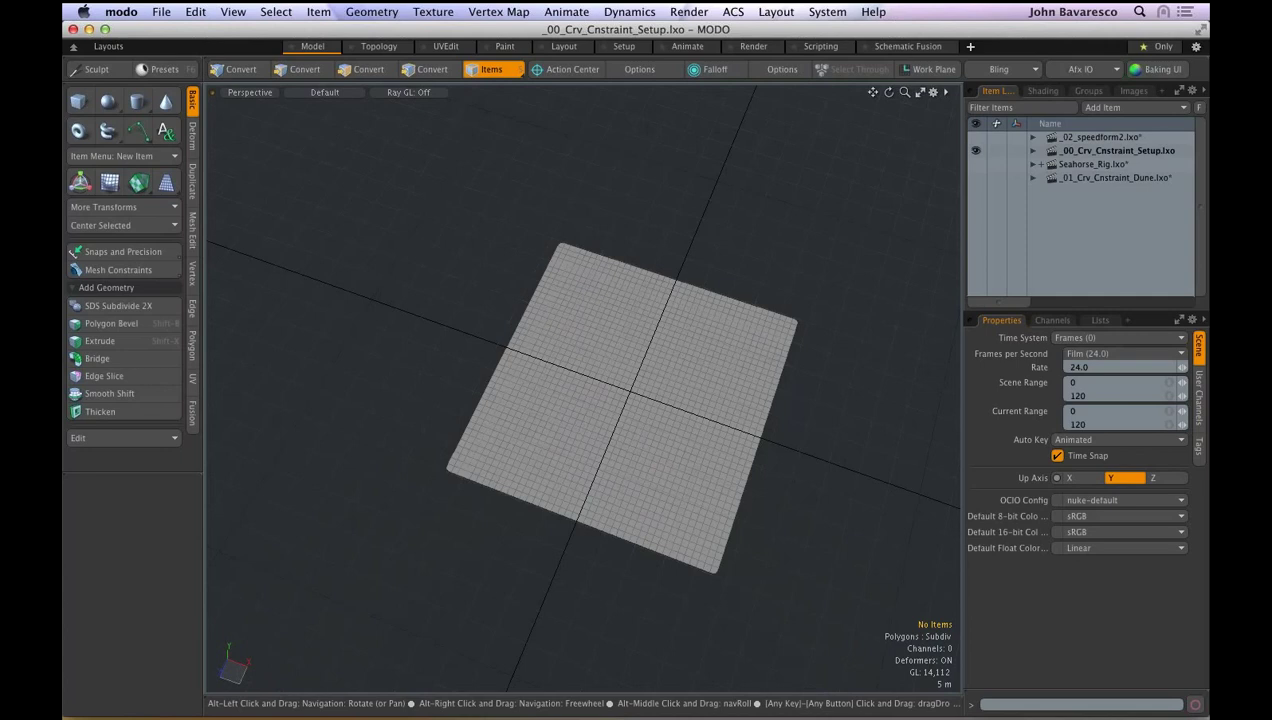
pyautogui.keyDown('alt'); pyautogui.moveTo(775, 435); pyautogui.dragTo(840, 382); pyautogui.keyUp('alt')
pyautogui.scroll(5, 840, 382)
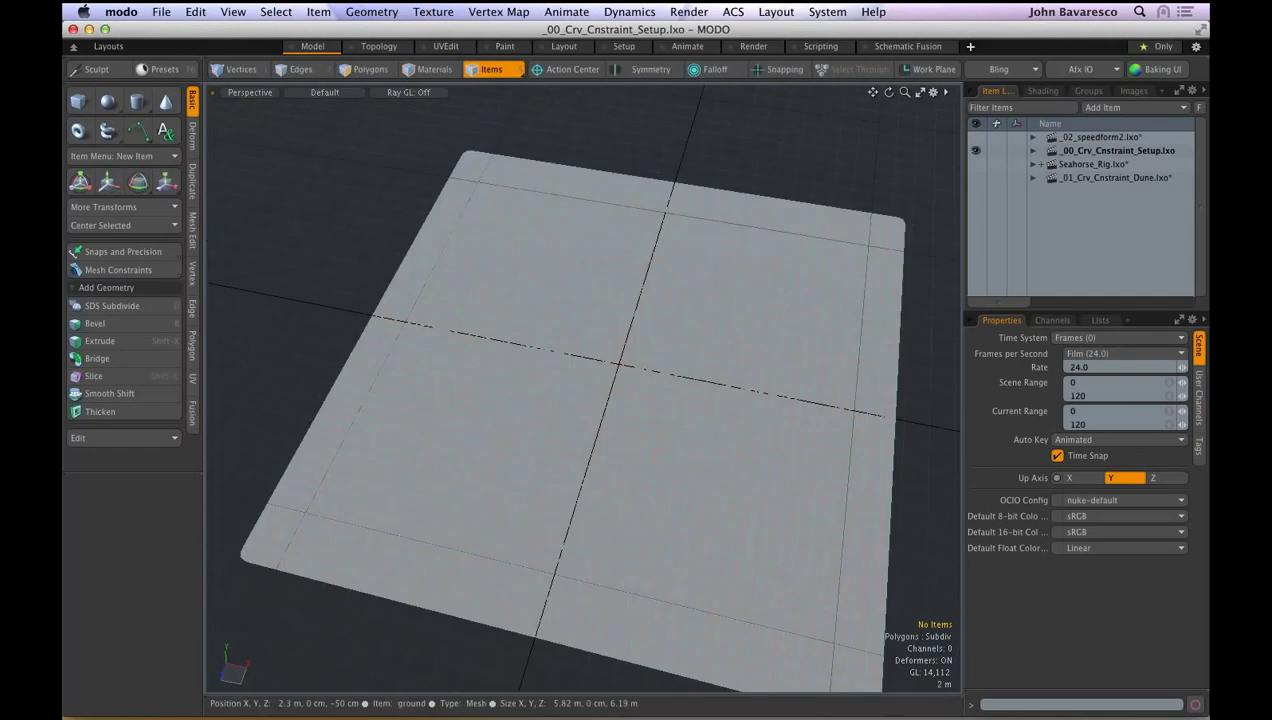
pyautogui.keyDown('ctrl'); pyautogui.keyDown('alt'); pyautogui.moveTo(670, 346); pyautogui.dragTo(700, 345); pyautogui.keyUp('alt'); pyautogui.keyUp('ctrl')
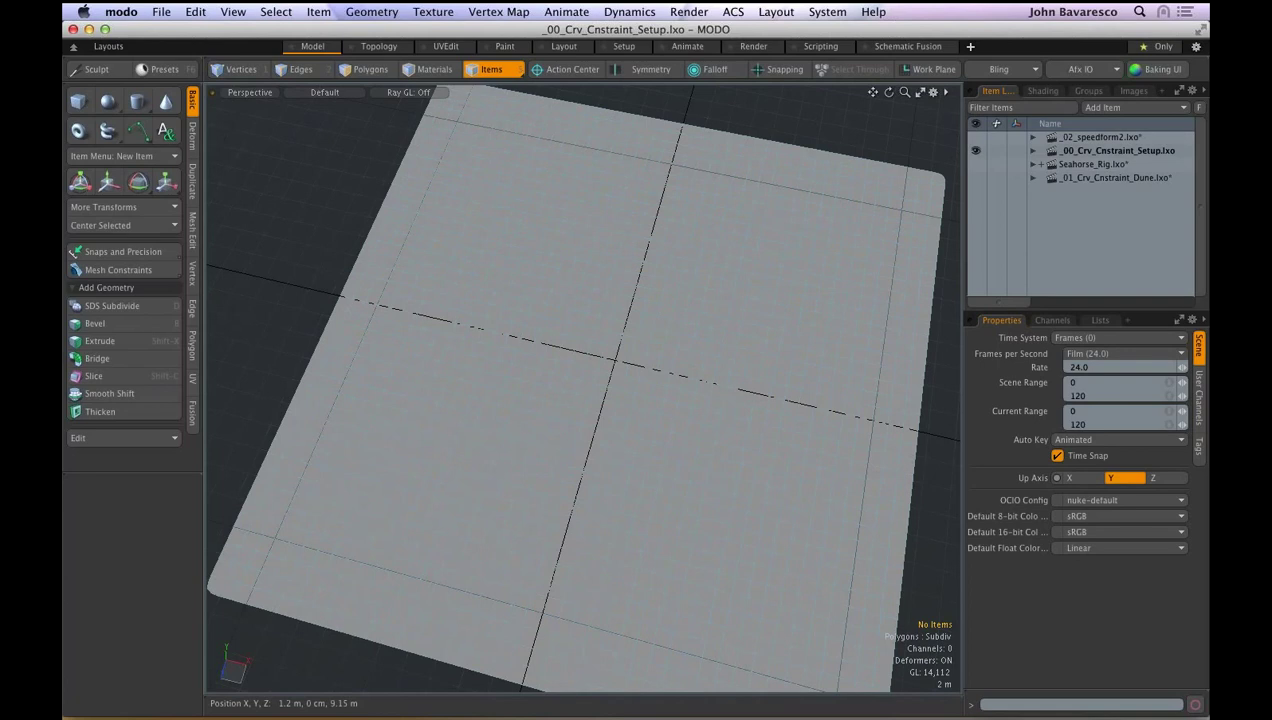
pyautogui.hotkey('ctrl', 'alt')
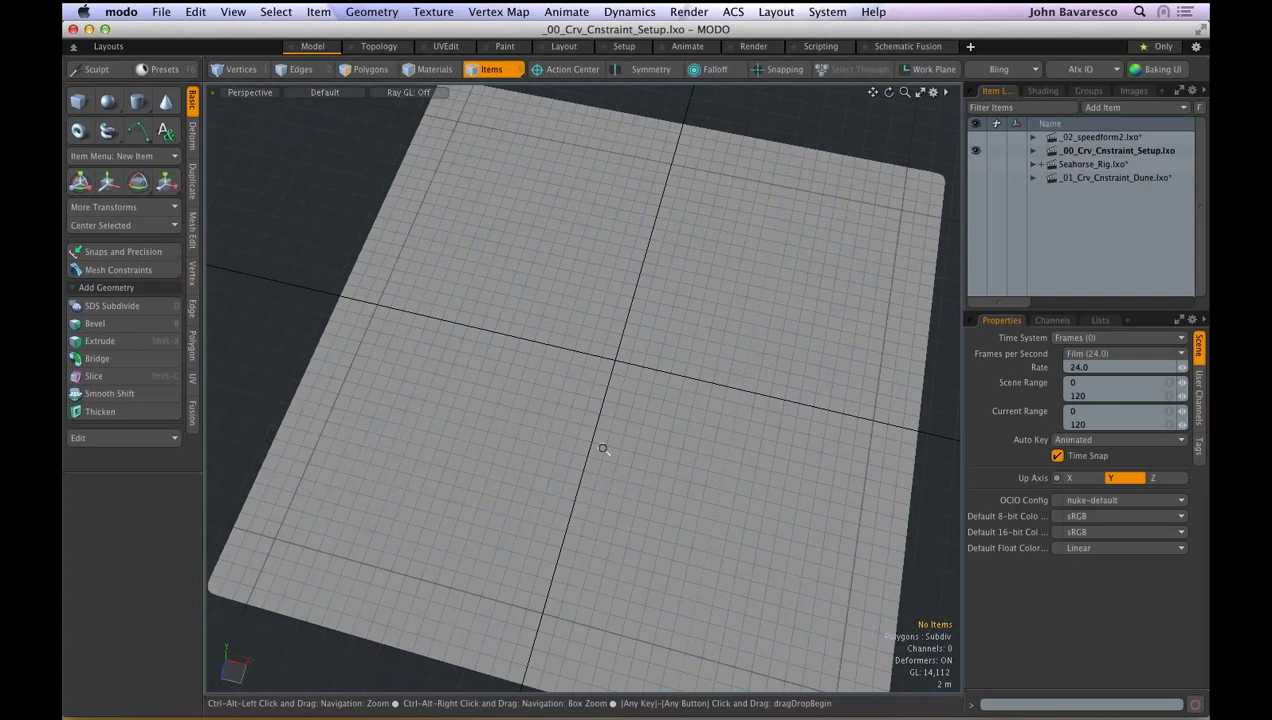
pyautogui.moveTo(603, 449)
pyautogui.keyDown('ctrl'); pyautogui.keyDown('alt'); pyautogui.mouseDown()
pyautogui.moveTo(566, 456)
pyautogui.moveTo(600, 462)
pyautogui.moveTo(586, 465)
pyautogui.mouseUp(); pyautogui.keyUp('alt'); pyautogui.keyUp('ctrl')
# - Expand the _00_Crv_Cnstraint_Setup.lxo item tree and add a new mesh item for drawing with the Curve tool
pyautogui.click(134, 135)
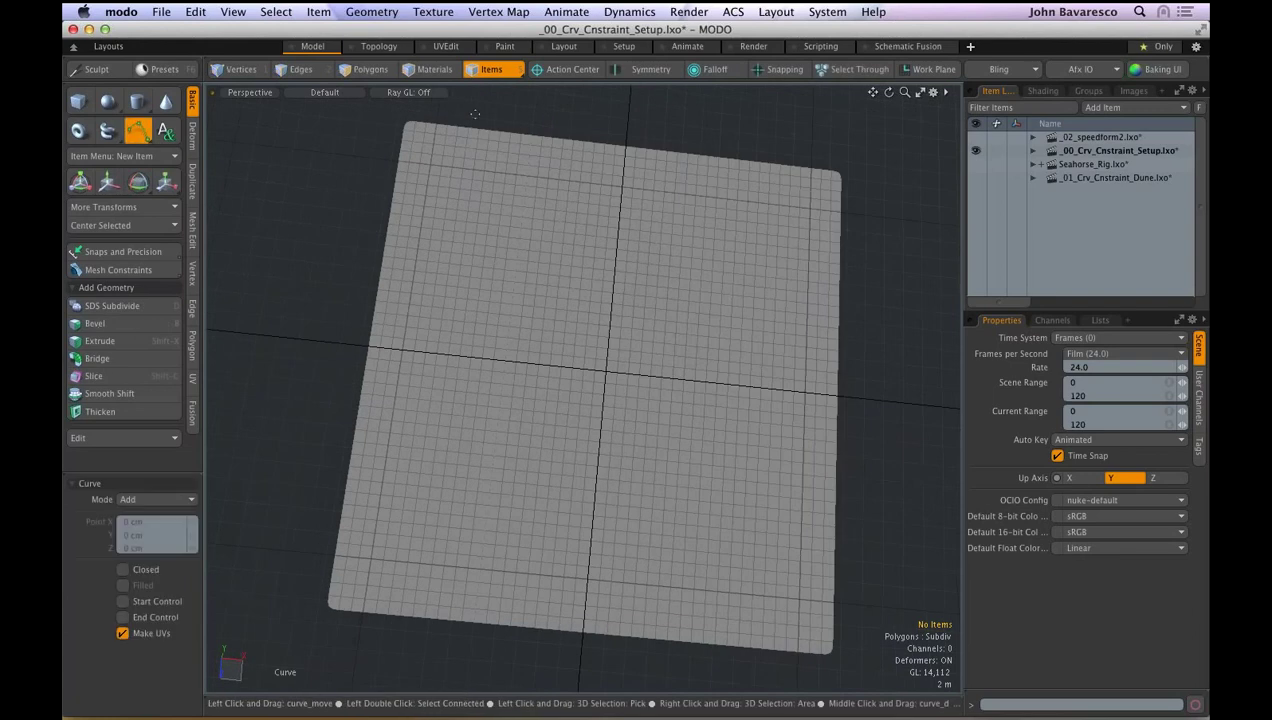
pyautogui.click(1033, 151)
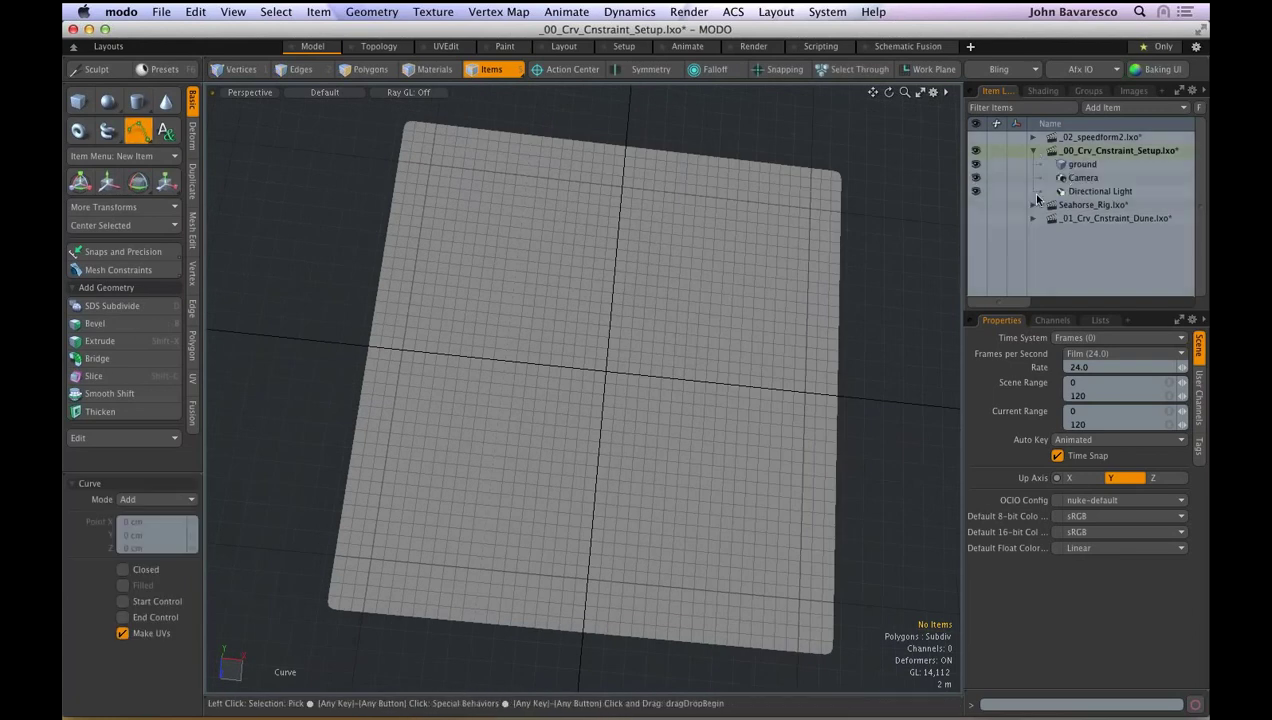
pyautogui.click(1084, 165)
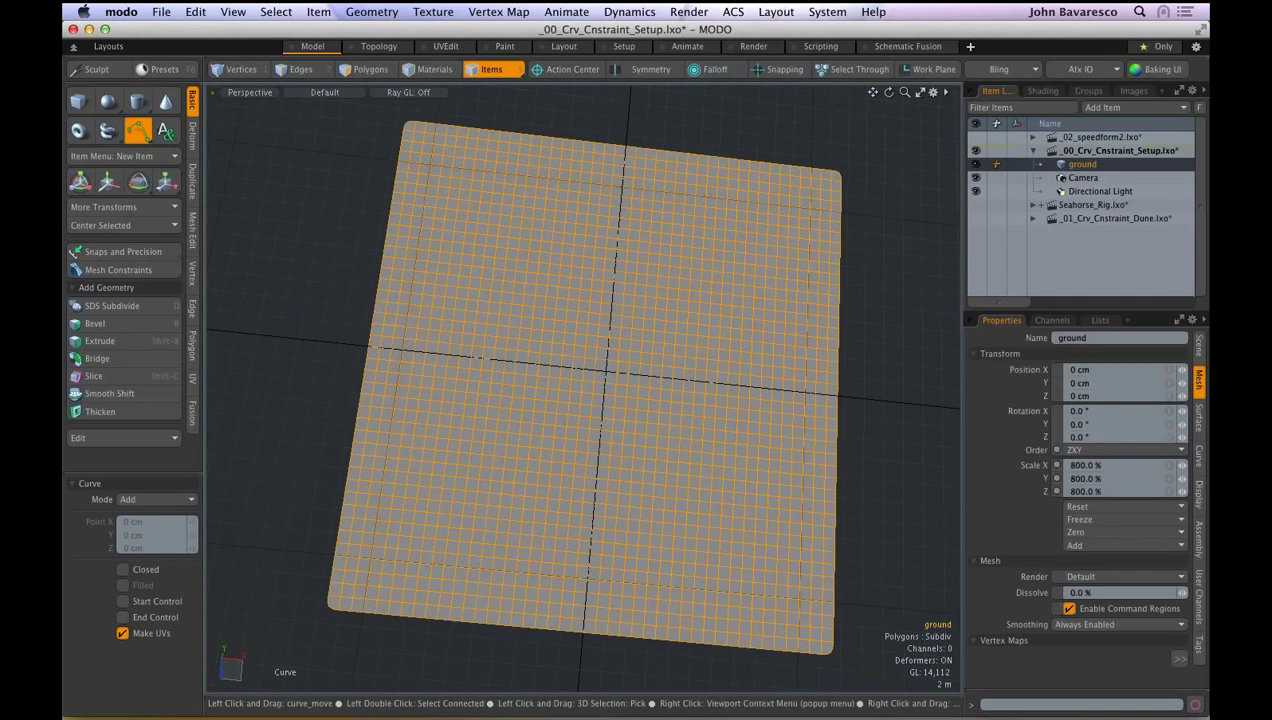
pyautogui.press('n')
# - Draw a wavy five-point curve along the ground's left side, from about X -16.8 m, Z -27.1 m to X -11.9 m, Z 29.2 m
pyautogui.click(470, 108)
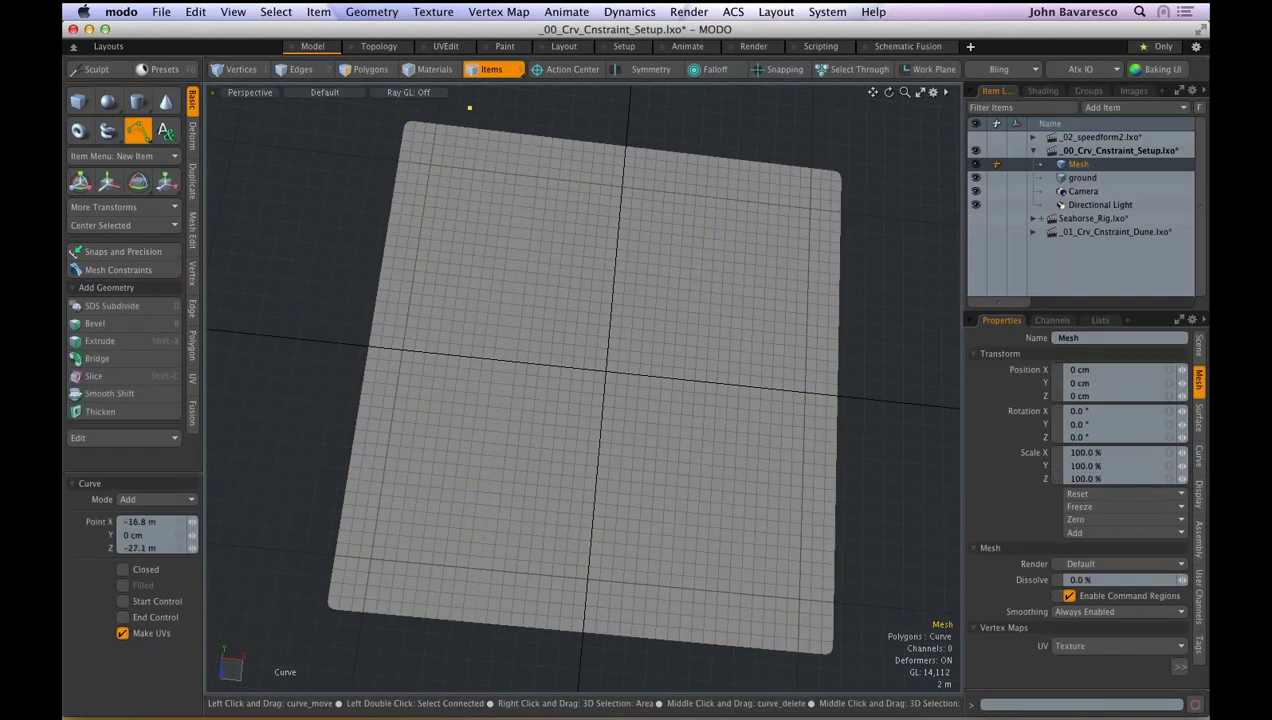
pyautogui.click(510, 215)
pyautogui.click(446, 371)
pyautogui.click(455, 520)
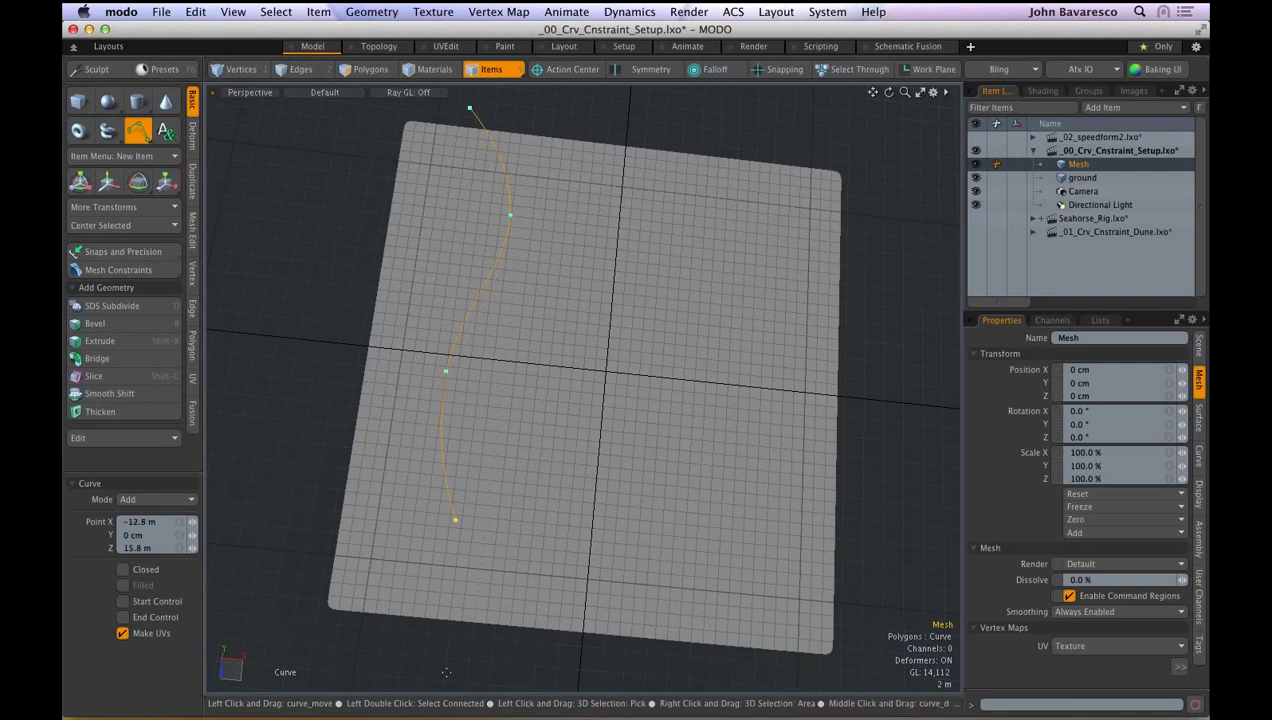
pyautogui.click(446, 672)
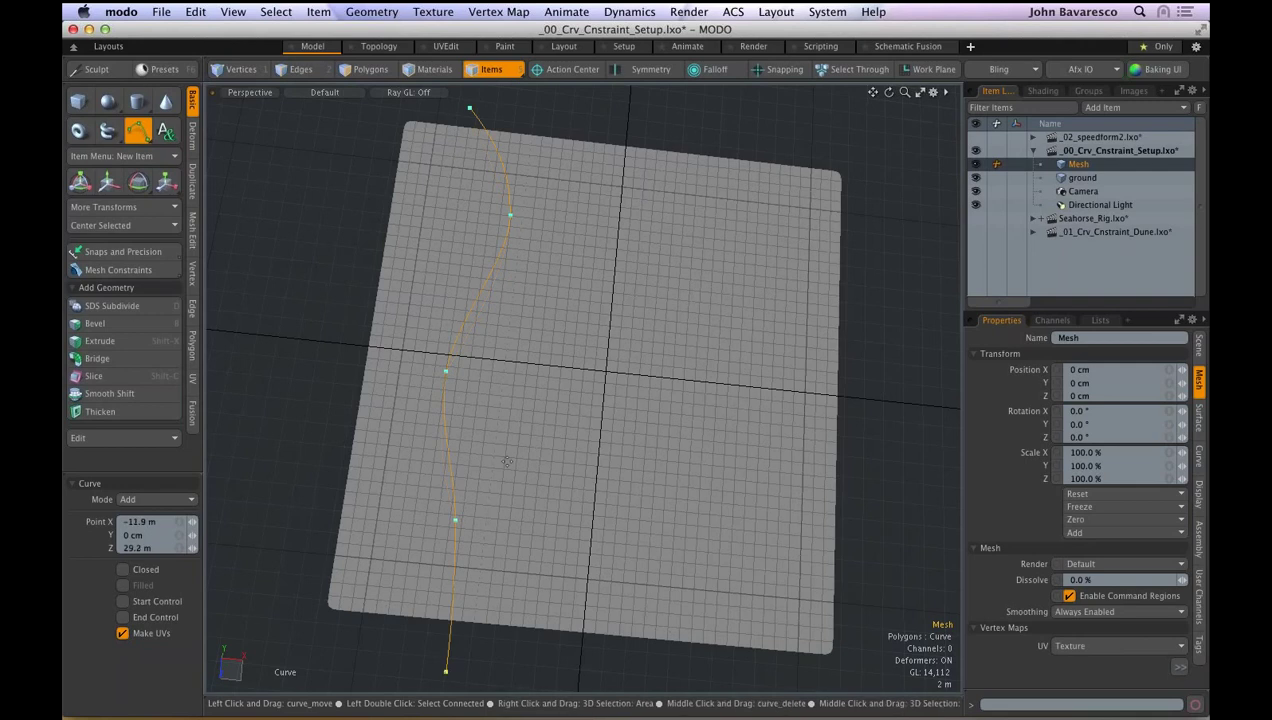
pyautogui.press('ctrl')
pyautogui.keyDown('ctrl'); pyautogui.keyDown('alt'); pyautogui.moveTo(504, 457); pyautogui.dragTo(530, 495); pyautogui.keyUp('alt'); pyautogui.keyUp('ctrl')
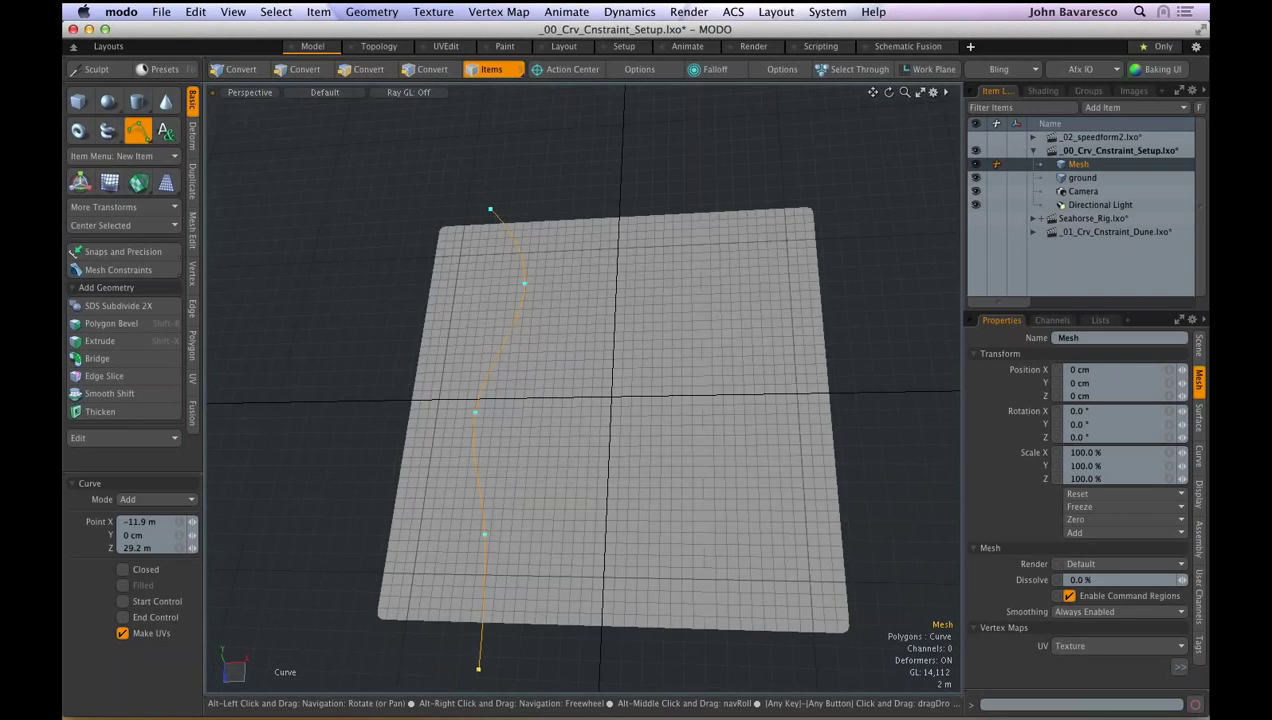
pyautogui.keyDown('alt'); pyautogui.moveTo(612, 412); pyautogui.dragTo(618, 425); pyautogui.keyUp('alt')
pyautogui.press('space')
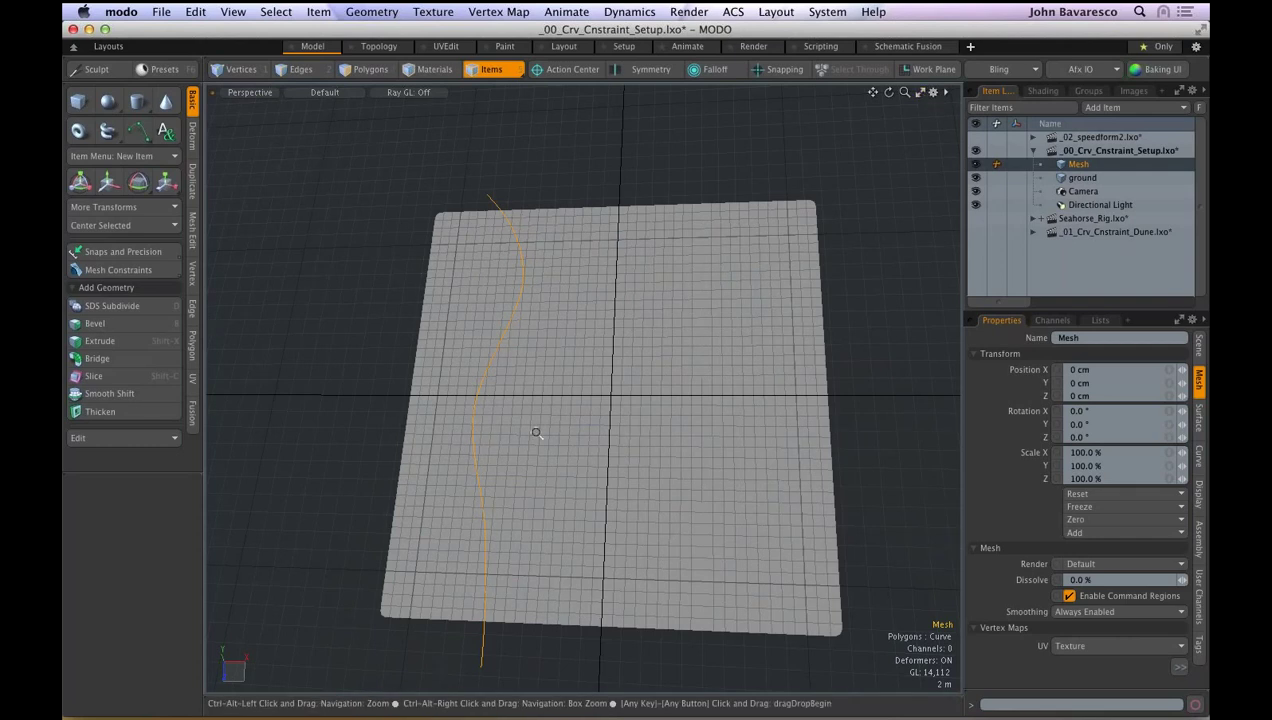
# - In a new mesh item, draw a four-point S-curve through the ground's middle, from about X 3.9 m, Z -28 m to X -3.8 m, Z 28 m
pyautogui.keyDown('ctrl'); pyautogui.keyDown('alt'); pyautogui.moveTo(536, 432); pyautogui.dragTo(483, 193); pyautogui.keyUp('alt'); pyautogui.keyUp('ctrl')
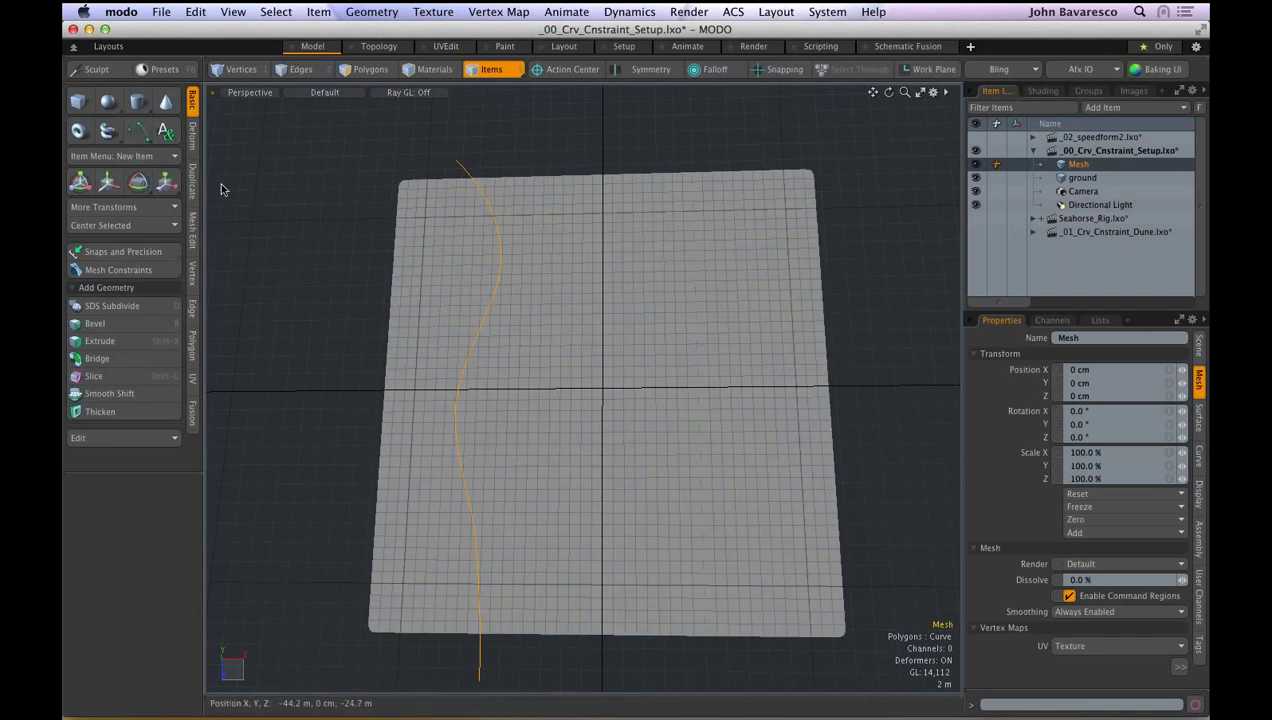
pyautogui.press('n')
pyautogui.click(140, 134)
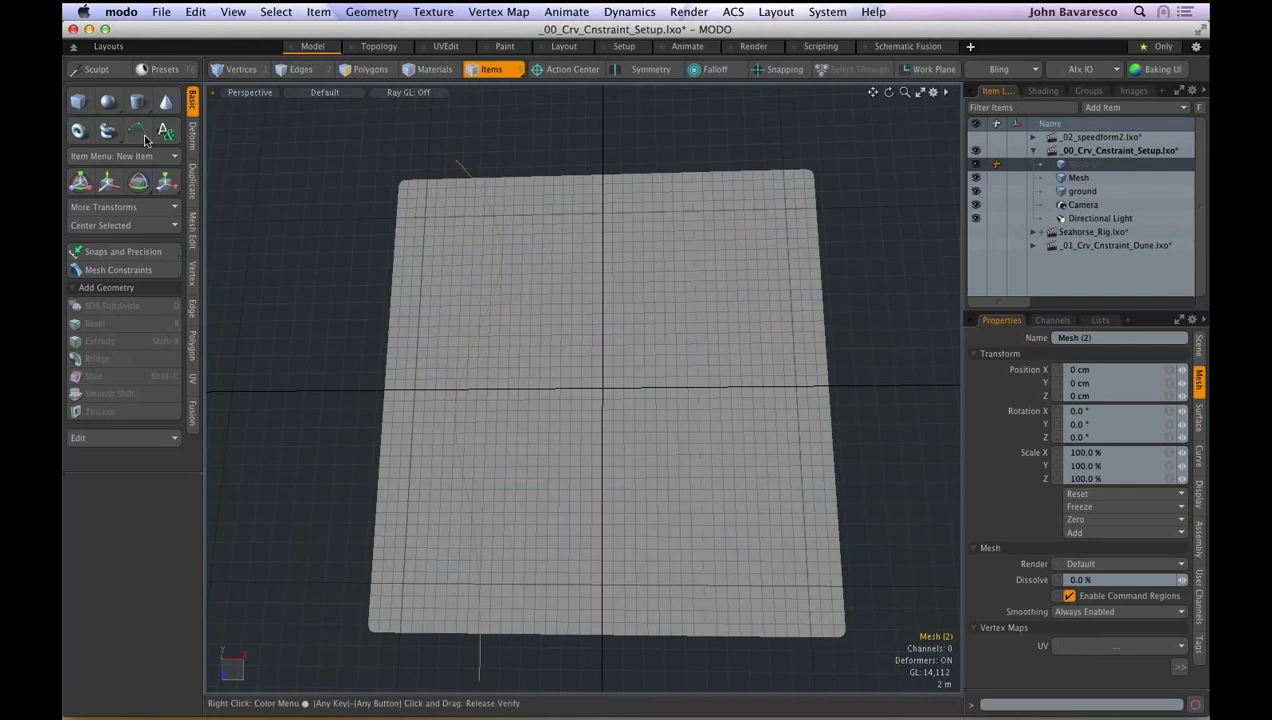
pyautogui.click(637, 148)
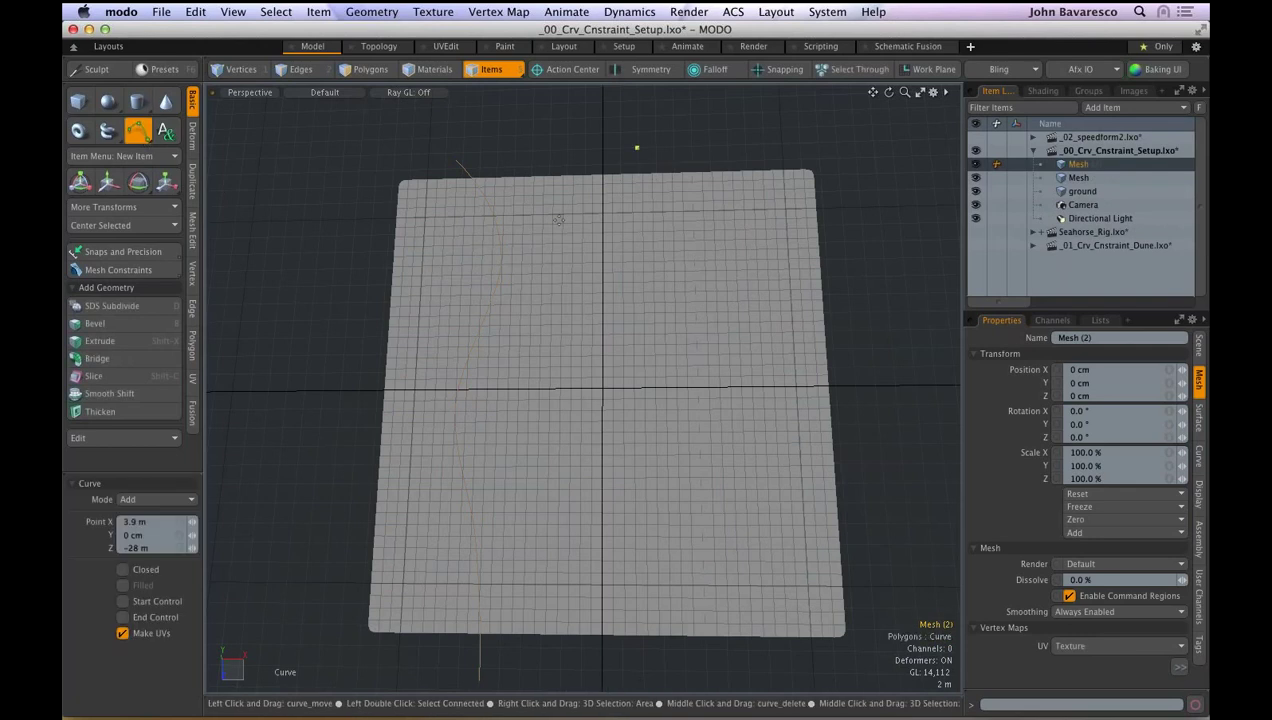
pyautogui.click(531, 300)
pyautogui.click(625, 465)
pyautogui.moveTo(613, 657); pyautogui.dragTo(563, 669)
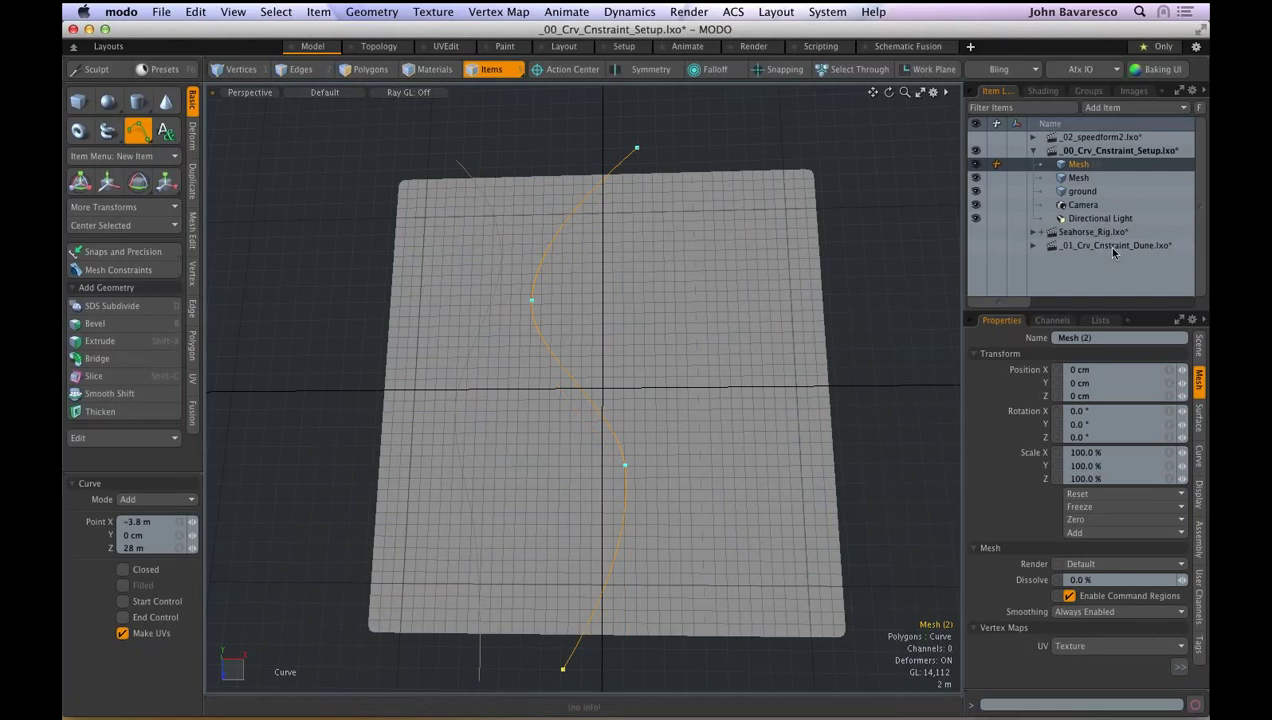
pyautogui.press('space')
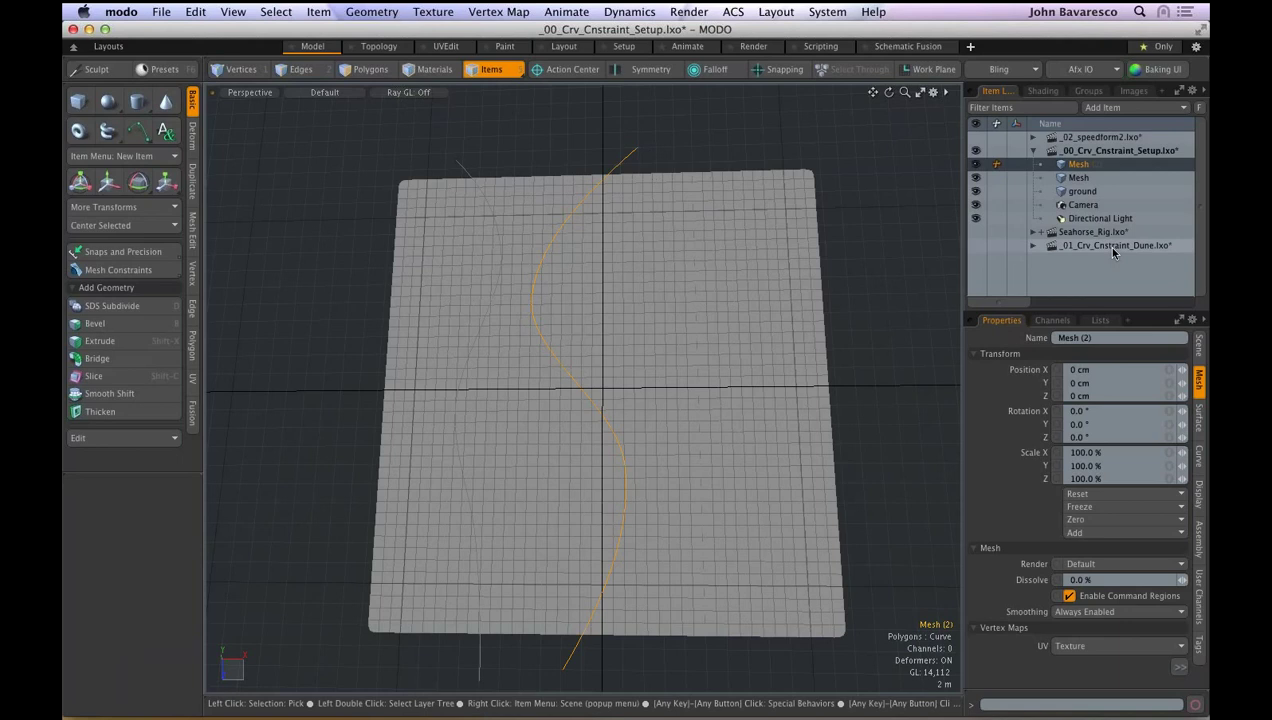
# - In another new mesh item, draw a wavy five-point curve over the ground's right half, ending at about X 14.6 m, Z 28.2 m
pyautogui.press('n')
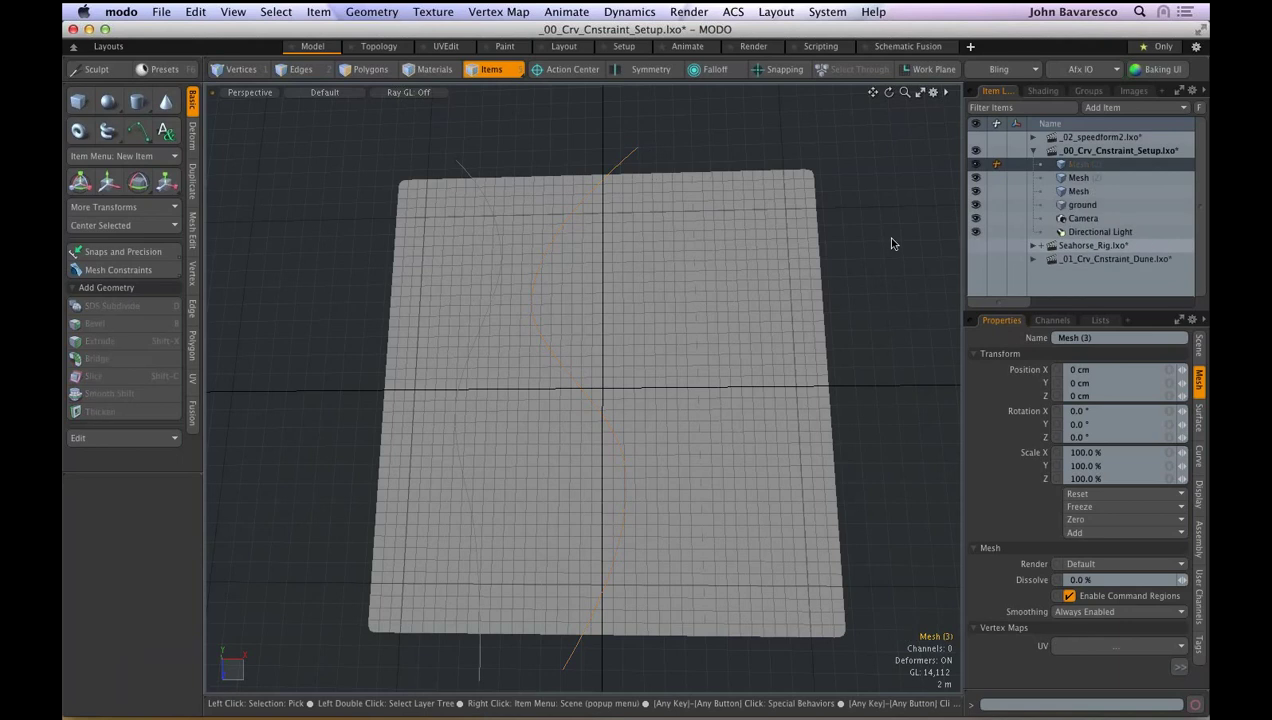
pyautogui.click(137, 132)
pyautogui.click(588, 139)
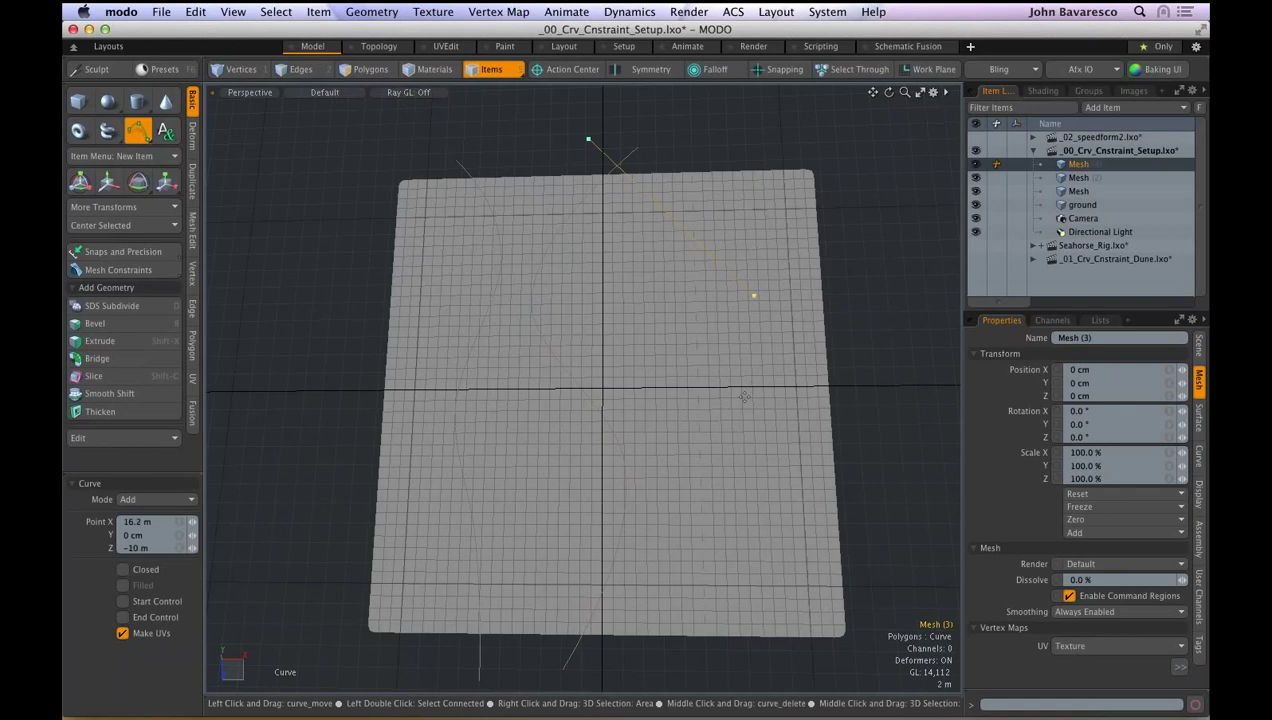
pyautogui.click(718, 428)
pyautogui.click(664, 590)
pyautogui.click(755, 675)
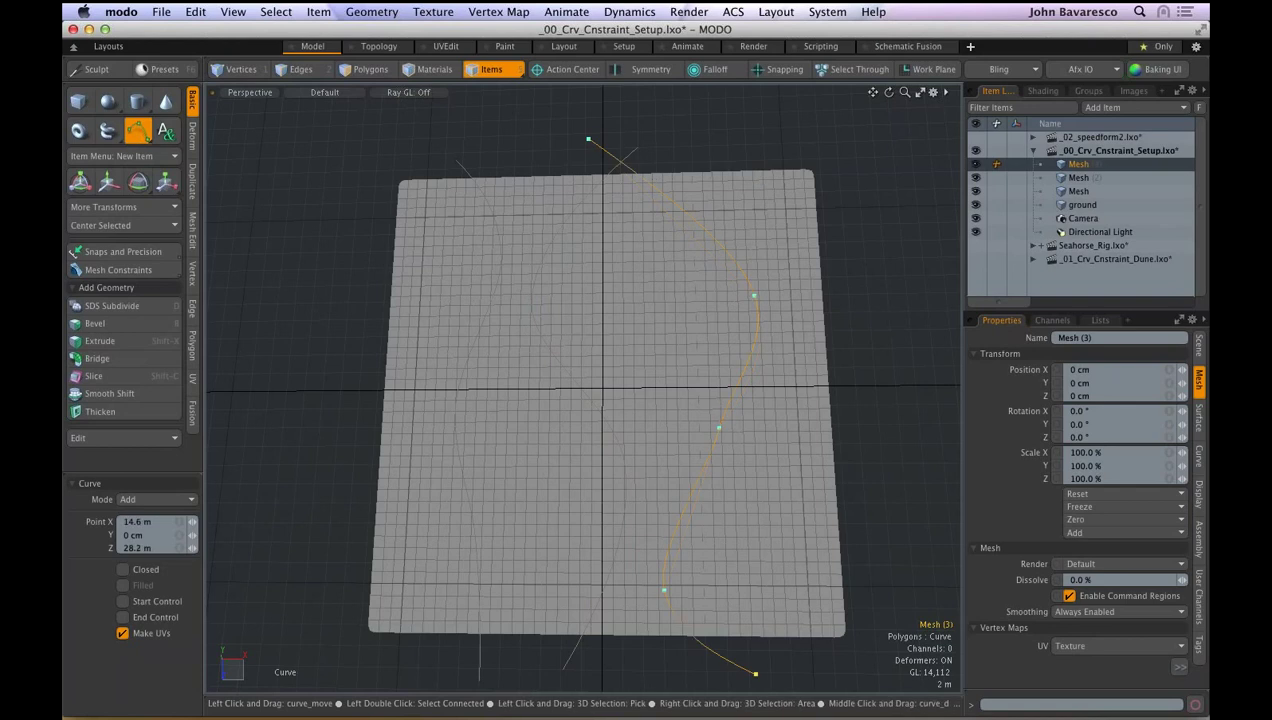
pyautogui.press('space')
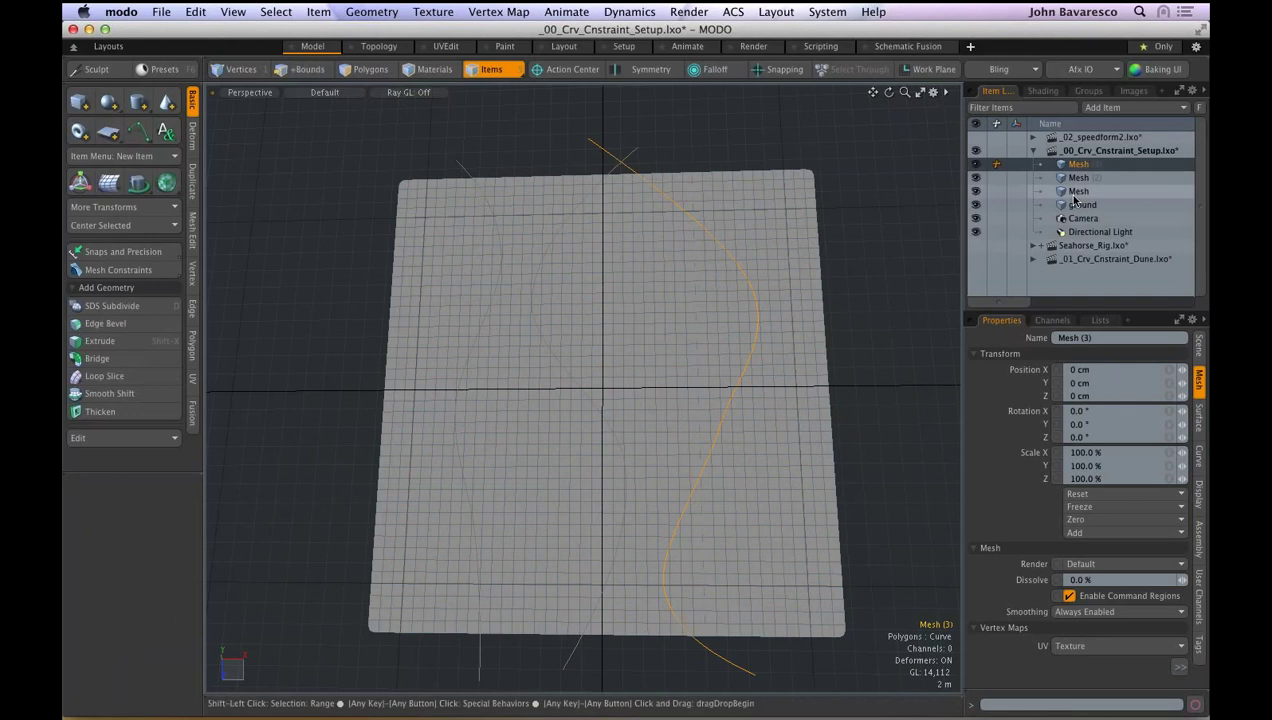
# - Rename the three curve mesh items as curve
pyautogui.keyDown('shift'); pyautogui.click(1076, 193); pyautogui.keyUp('shift')
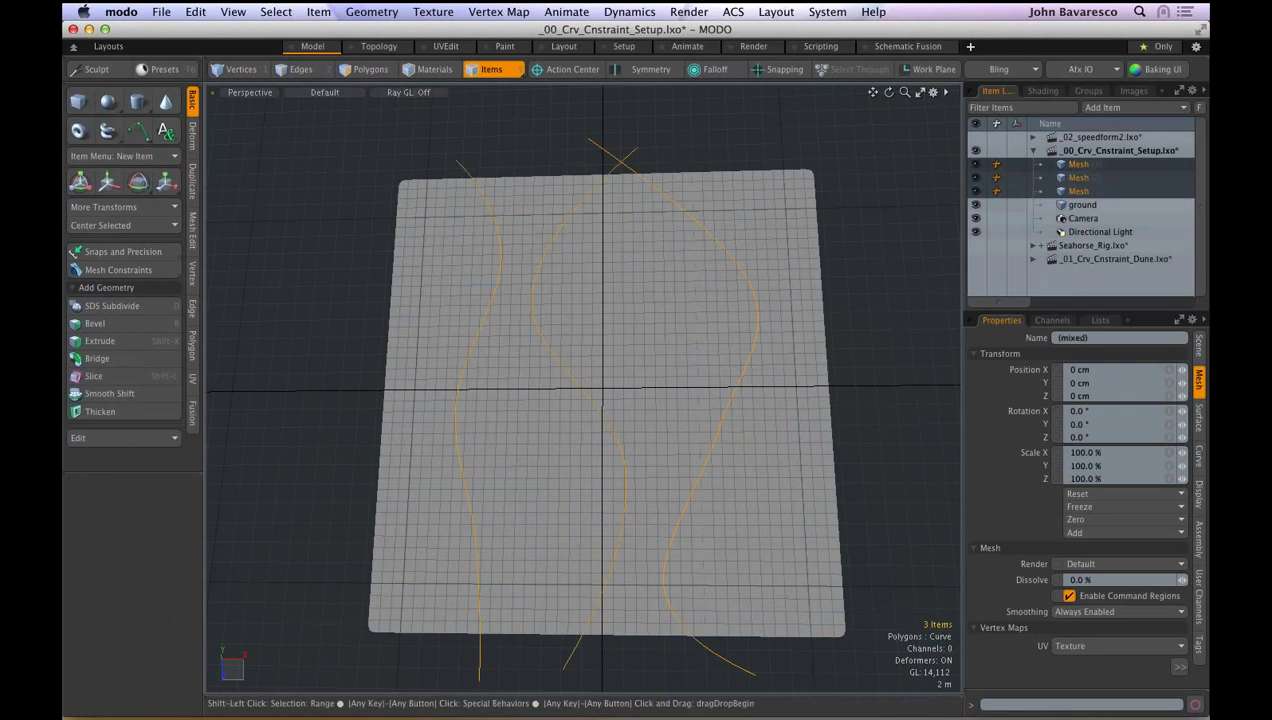
pyautogui.click(1094, 337)
pyautogui.write('curve')
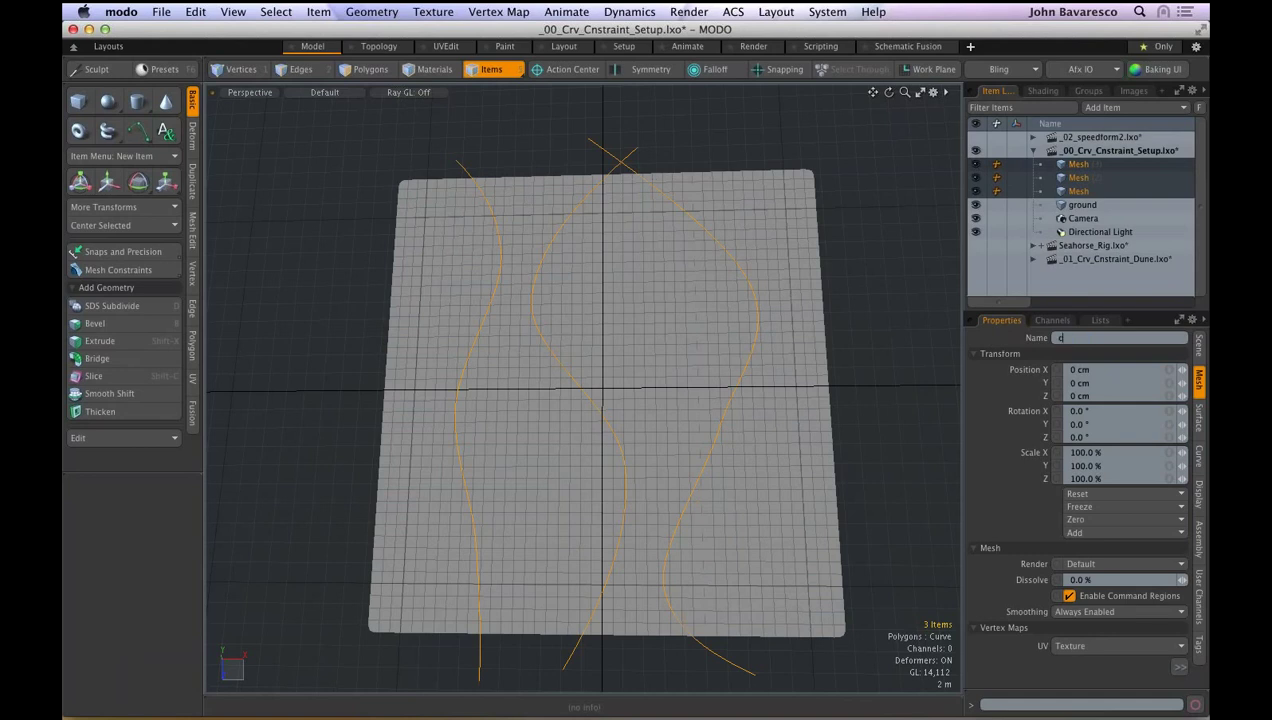
pyautogui.press('Return')
# - Select all three curve items and raise them above the ground to a Y position of about 1.25 m
pyautogui.click(592, 133)
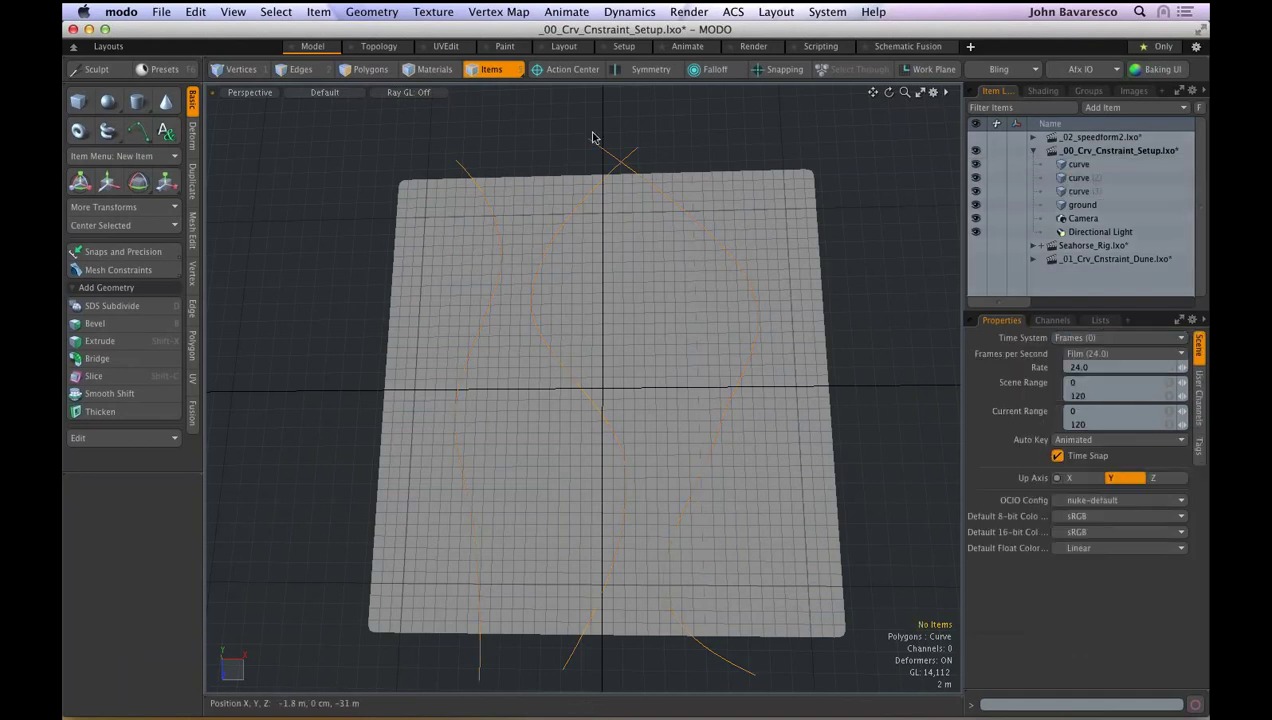
pyautogui.click(455, 167)
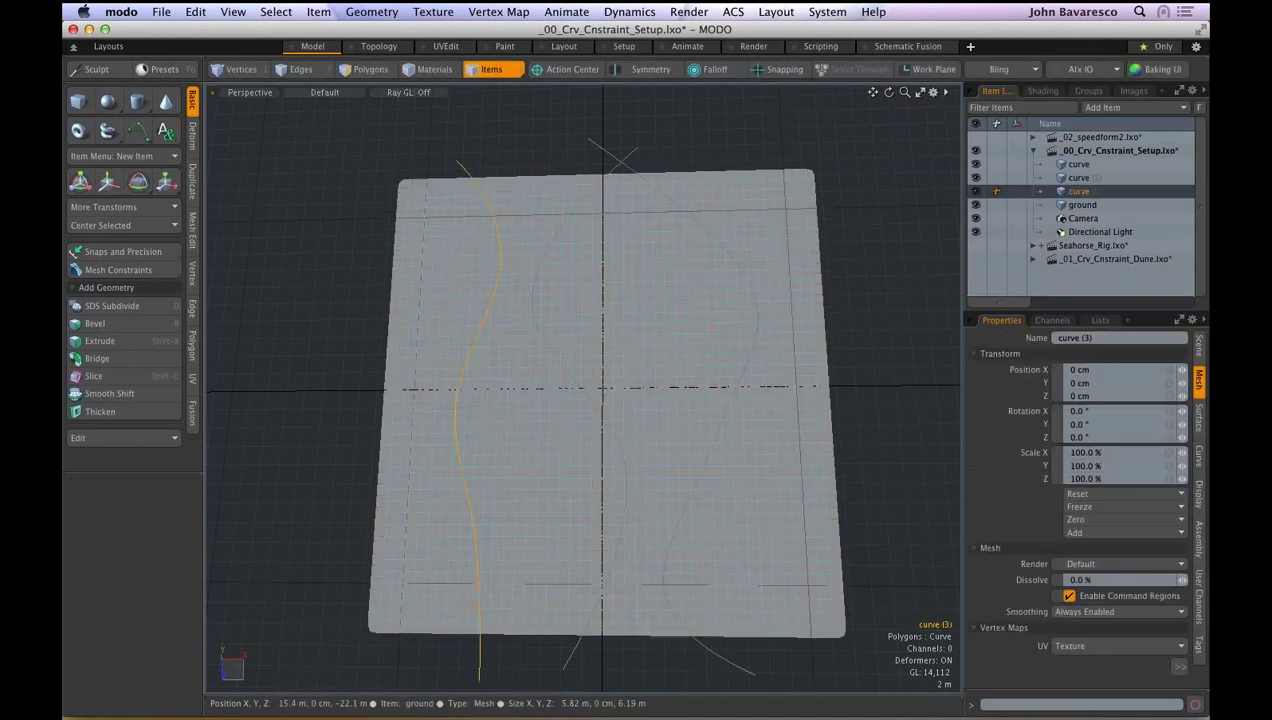
pyautogui.keyDown('shift'); pyautogui.click(1078, 168); pyautogui.keyUp('shift')
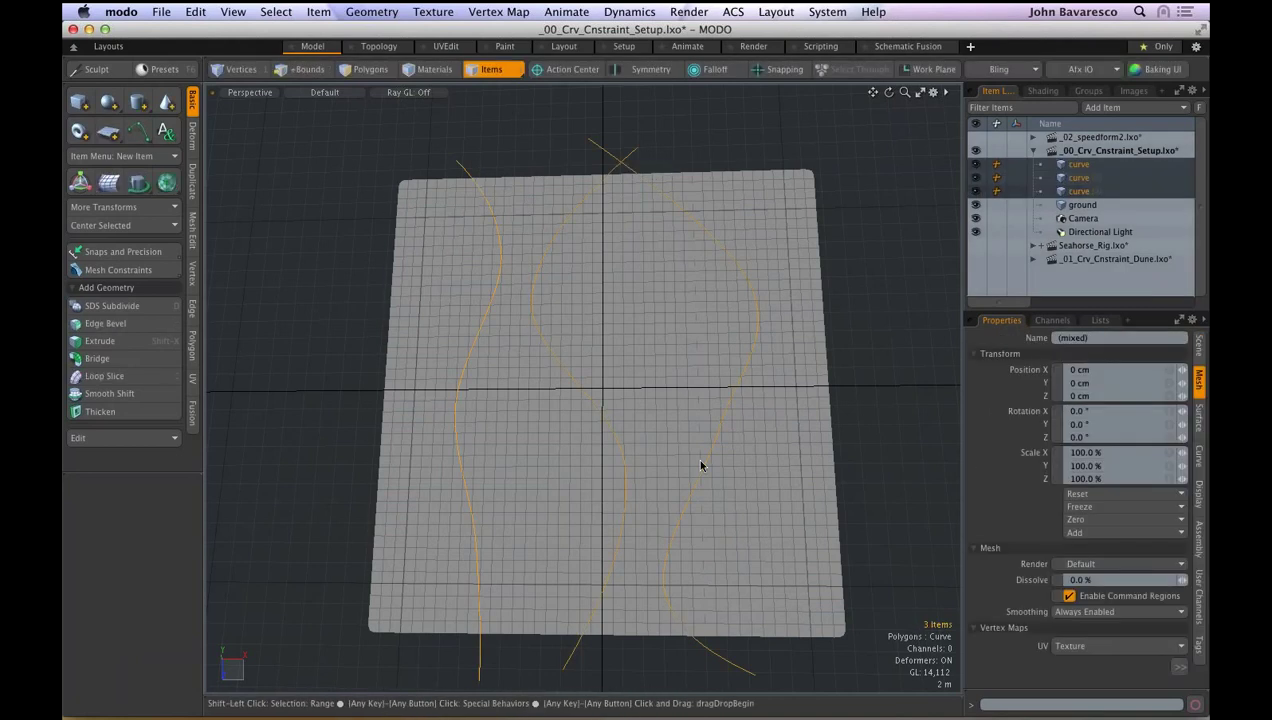
pyautogui.keyDown('ctrl'); pyautogui.keyDown('alt'); pyautogui.moveTo(661, 463); pyautogui.dragTo(765, 385); pyautogui.keyUp('alt'); pyautogui.keyUp('ctrl')
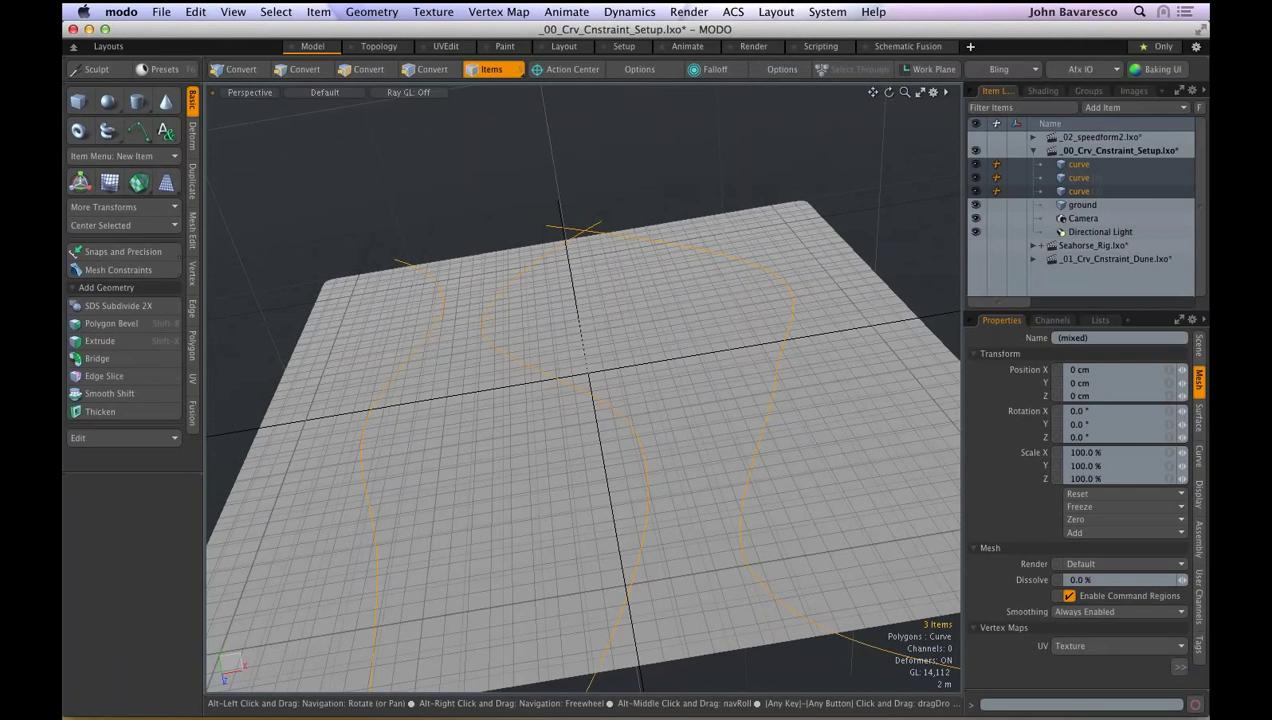
pyautogui.press('w')
pyautogui.keyDown('alt'); pyautogui.moveTo(700, 520); pyautogui.dragTo(630, 470); pyautogui.keyUp('alt')
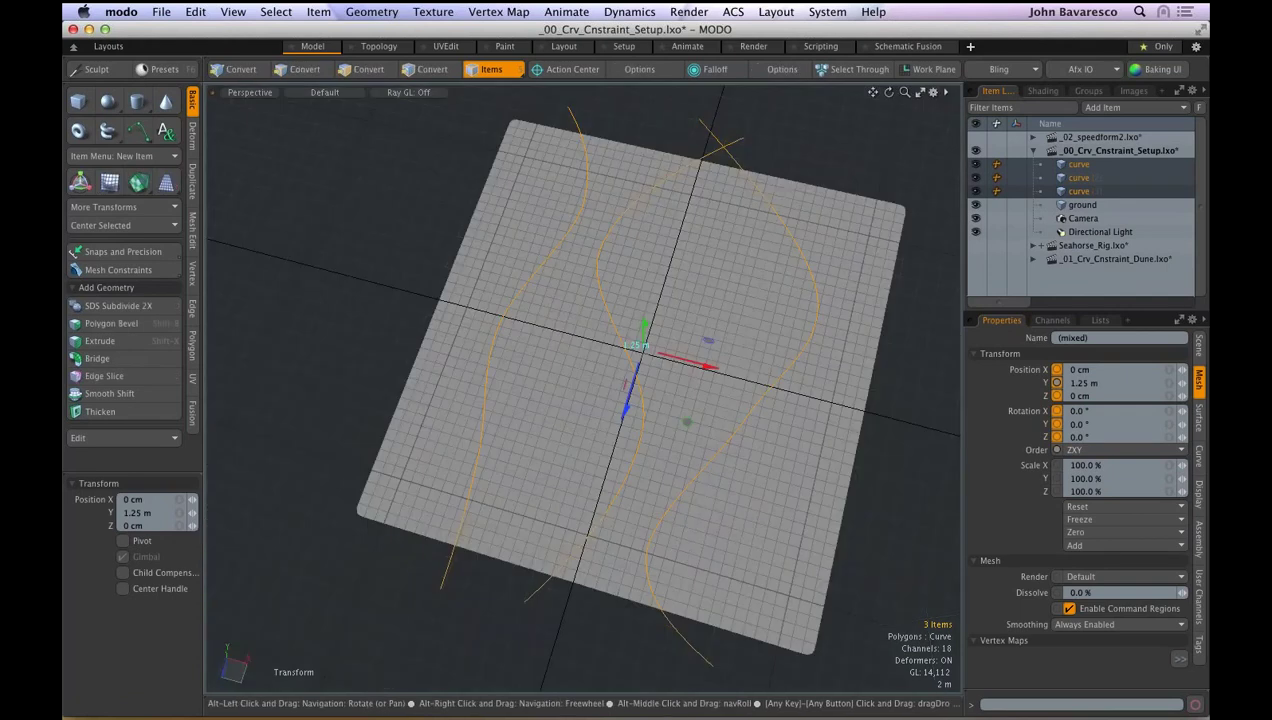
pyautogui.scroll(4, 725, 390)
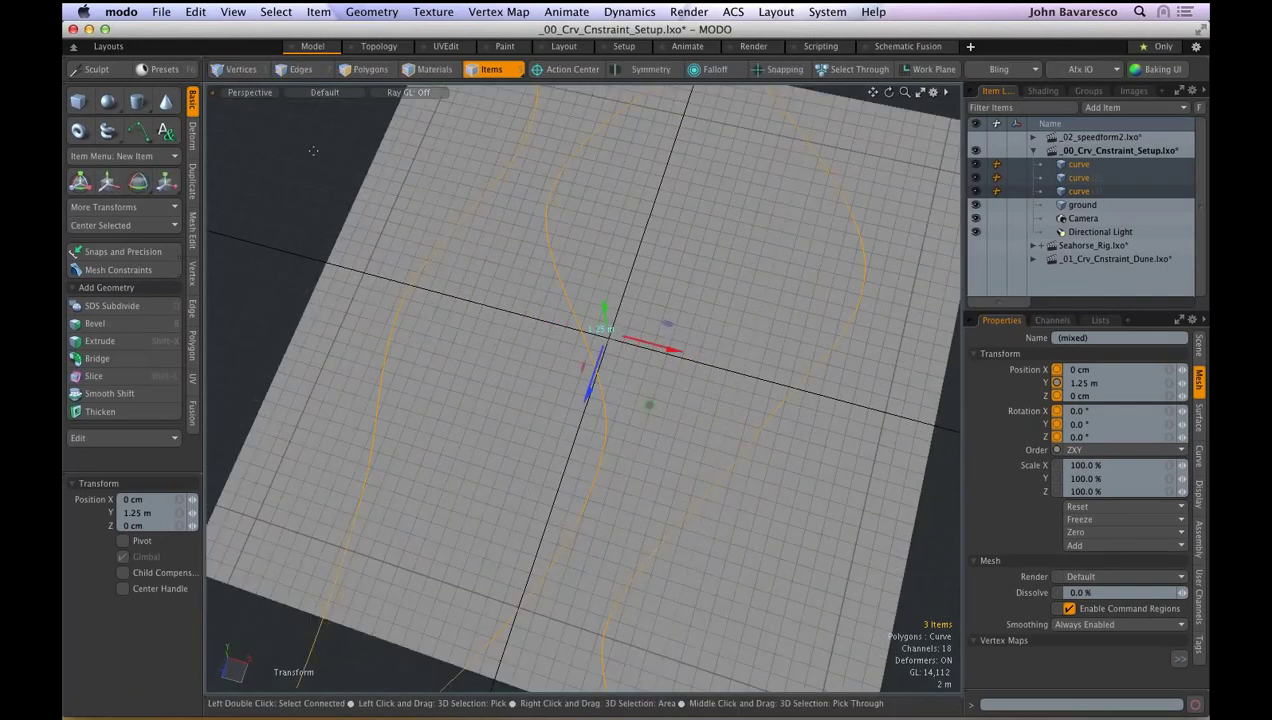
pyautogui.press('space')
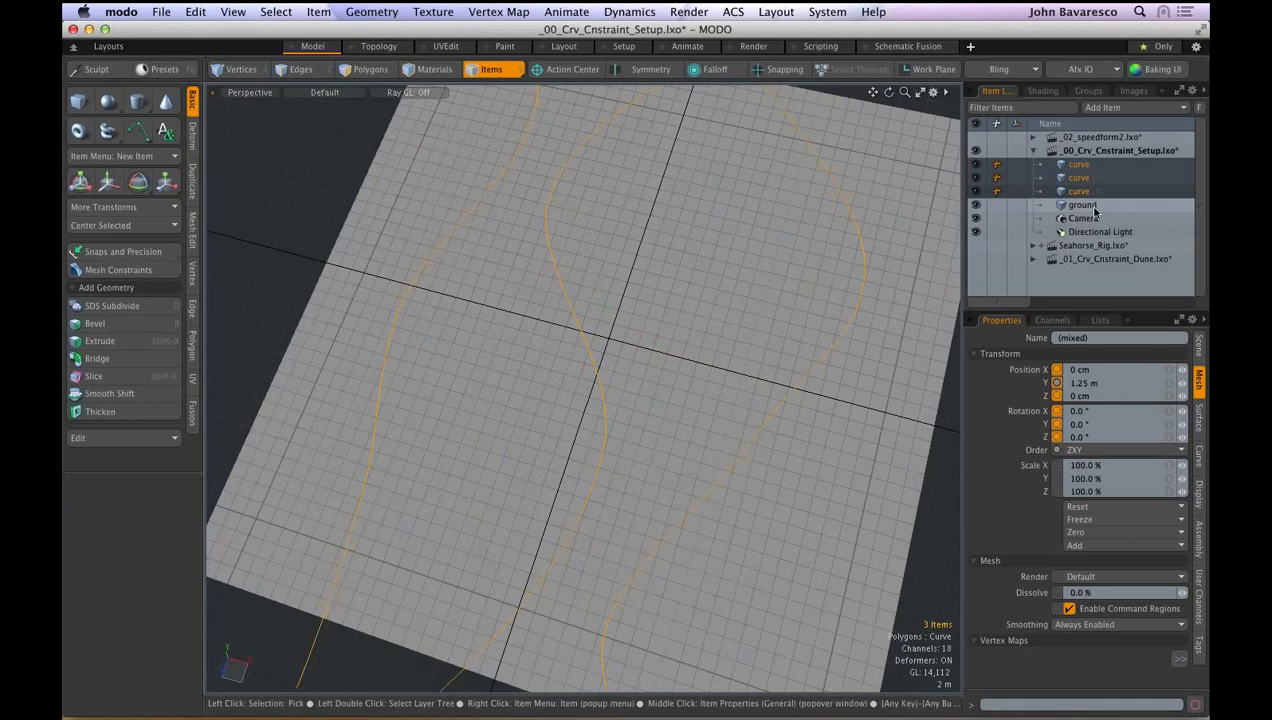
# - Select the ground mesh and switch to the Setup layout, enlarging the 3D viewport over the schematic
pyautogui.click(1093, 206)
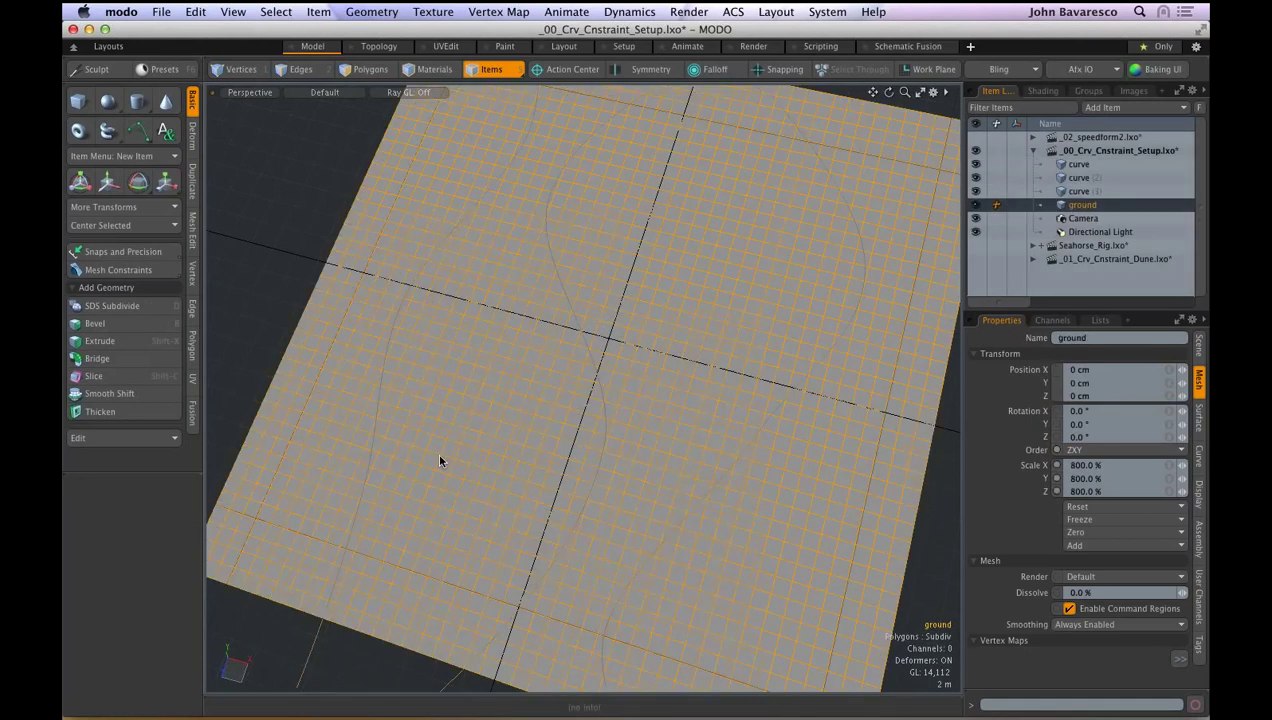
pyautogui.keyDown('ctrl'); pyautogui.keyDown('alt'); pyautogui.moveTo(440, 461); pyautogui.dragTo(604, 466); pyautogui.keyUp('alt'); pyautogui.keyUp('ctrl')
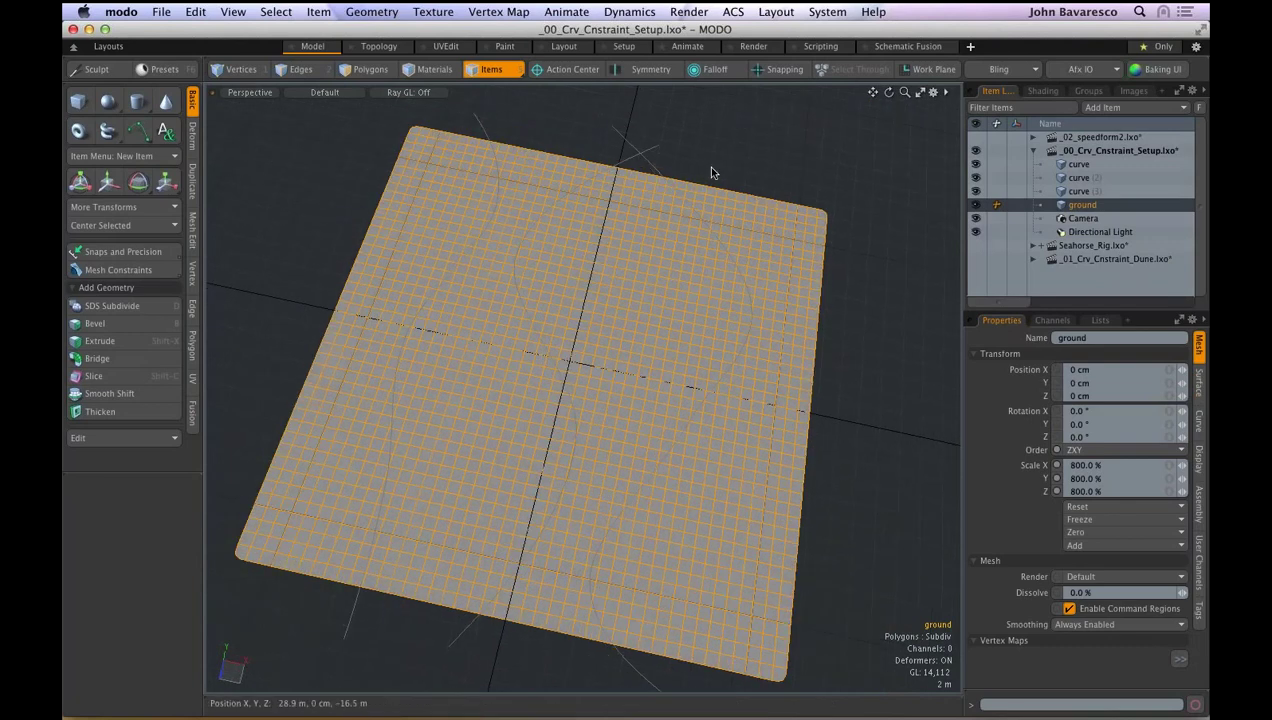
pyautogui.click(628, 49)
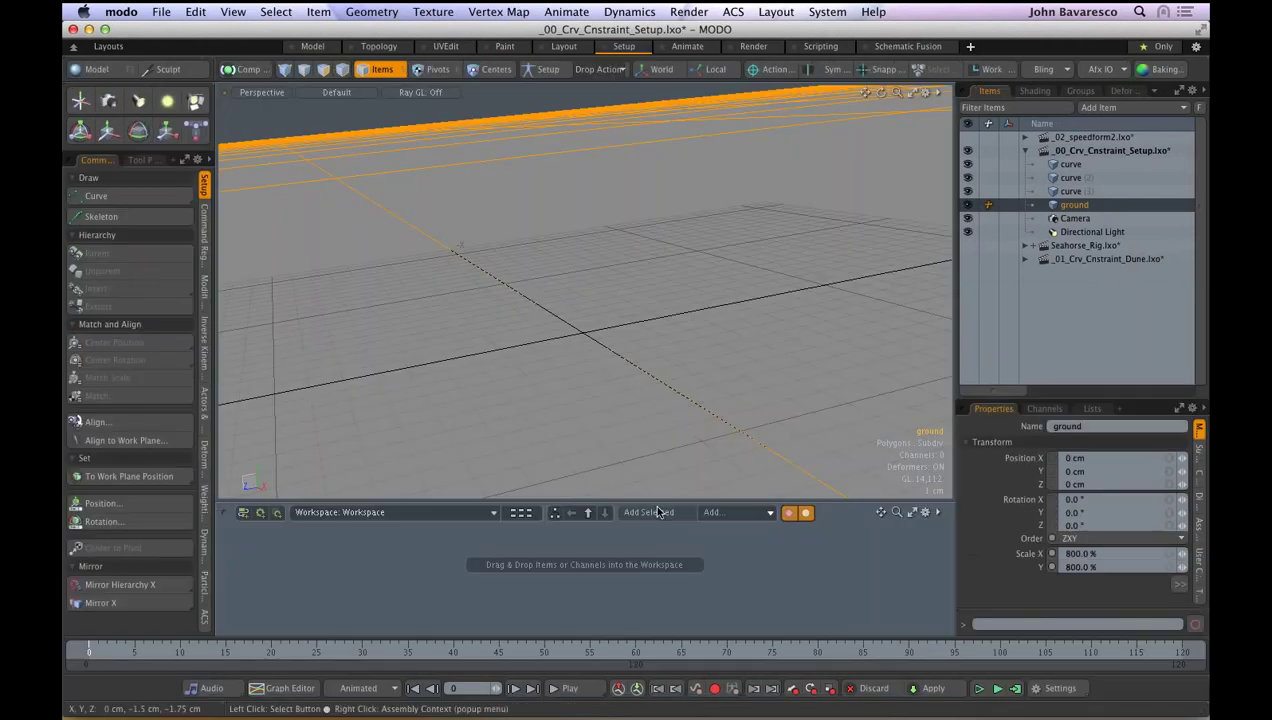
pyautogui.moveTo(657, 502); pyautogui.dragTo(656, 557)
# - Frame the whole ground mesh in the 3D view and set the shading to Wireframe
pyautogui.keyDown('ctrl'); pyautogui.keyDown('alt'); pyautogui.moveTo(559, 397); pyautogui.dragTo(540, 445); pyautogui.keyUp('alt'); pyautogui.keyUp('ctrl')
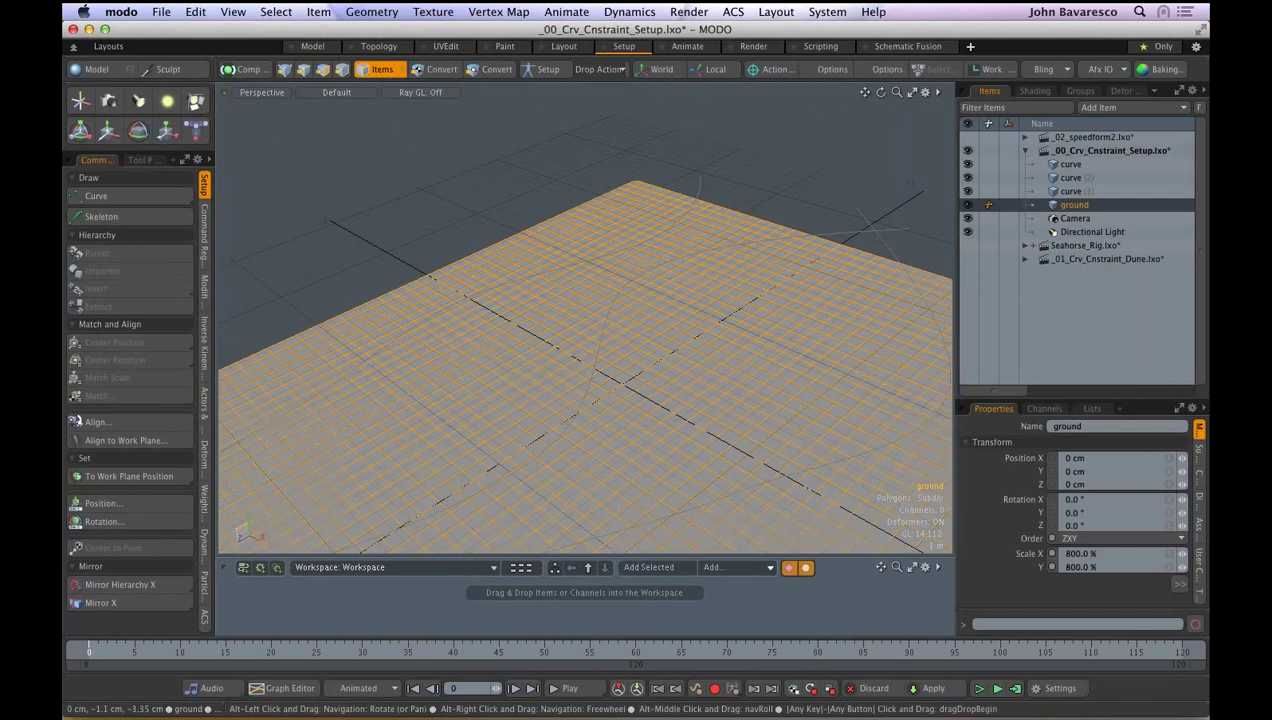
pyautogui.keyDown('alt'); pyautogui.moveTo(600, 400); pyautogui.dragTo(583, 427); pyautogui.keyUp('alt')
pyautogui.hotkey('ctrl', '2')
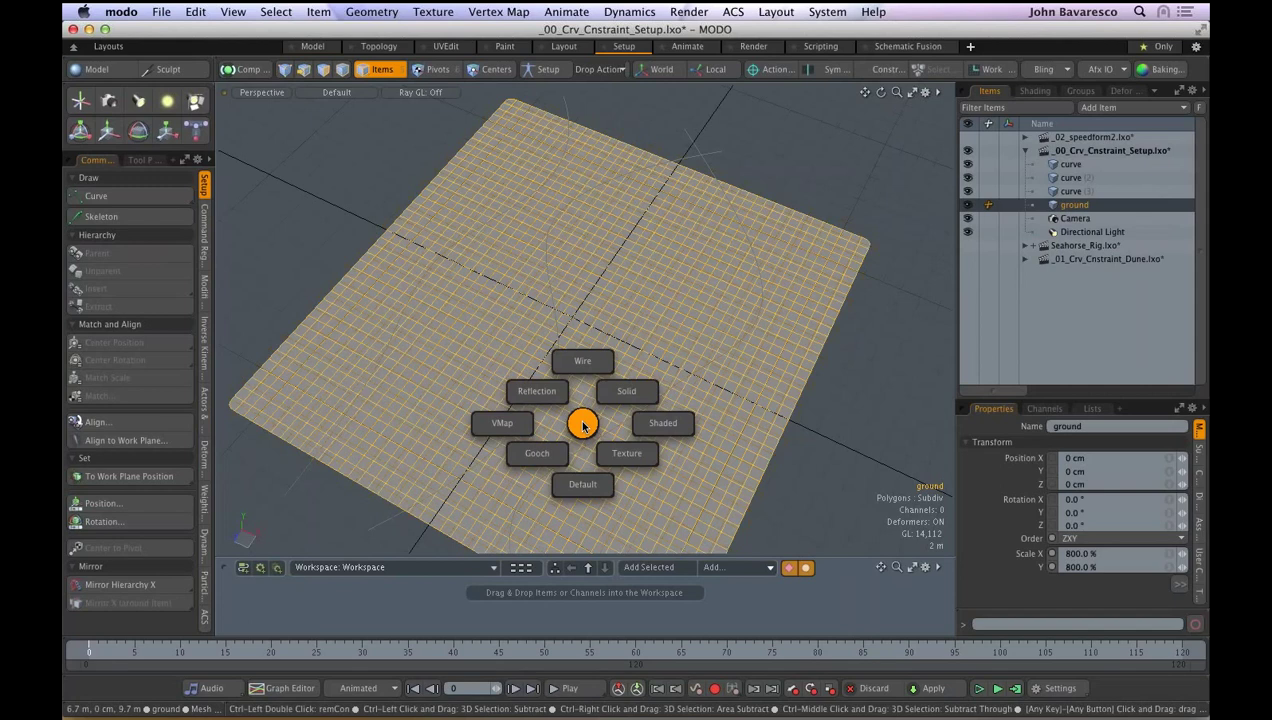
pyautogui.click(584, 363)
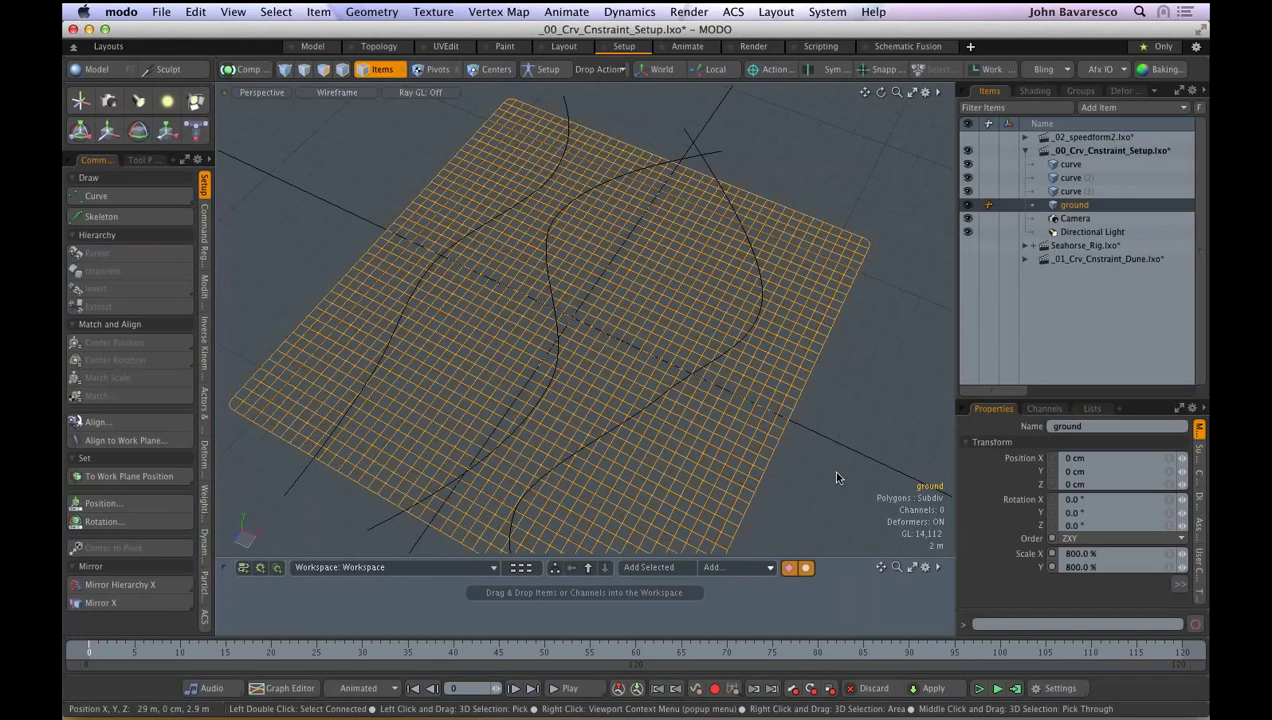
# - Apply a Curve Constraint mesh deformer to the ground mesh with the first curve item as its curve
pyautogui.click(205, 462)
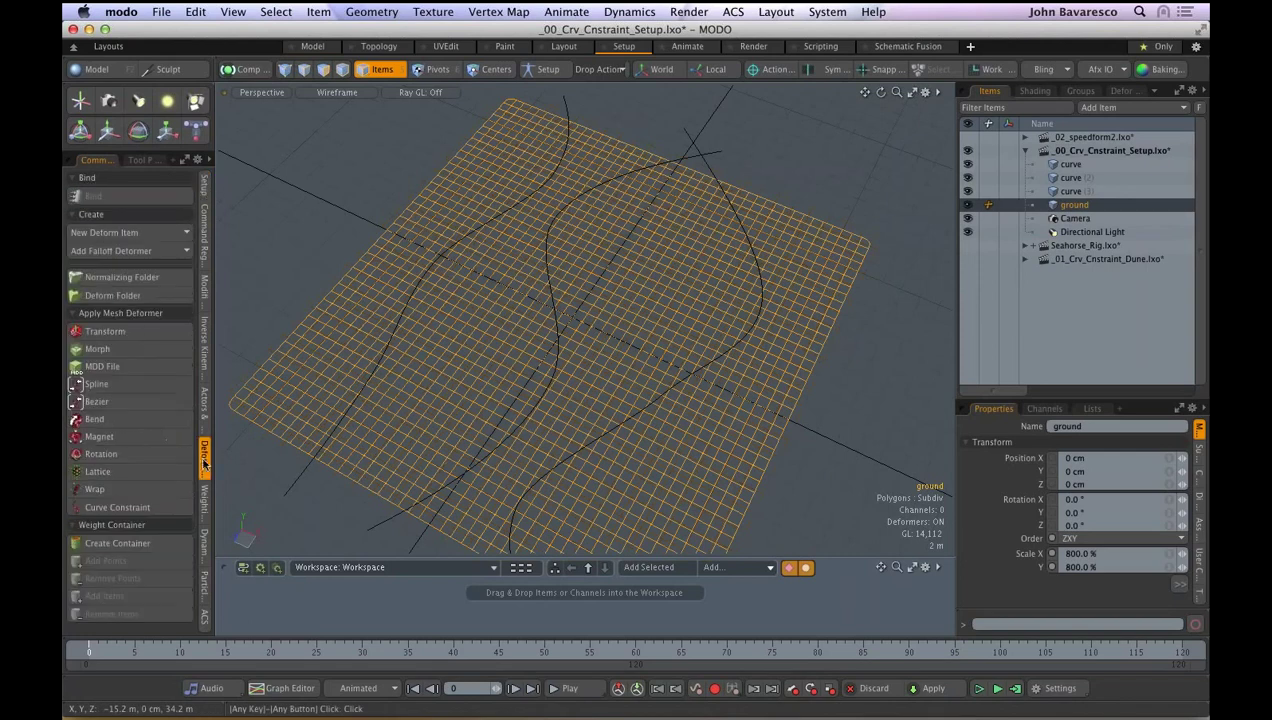
pyautogui.click(154, 509)
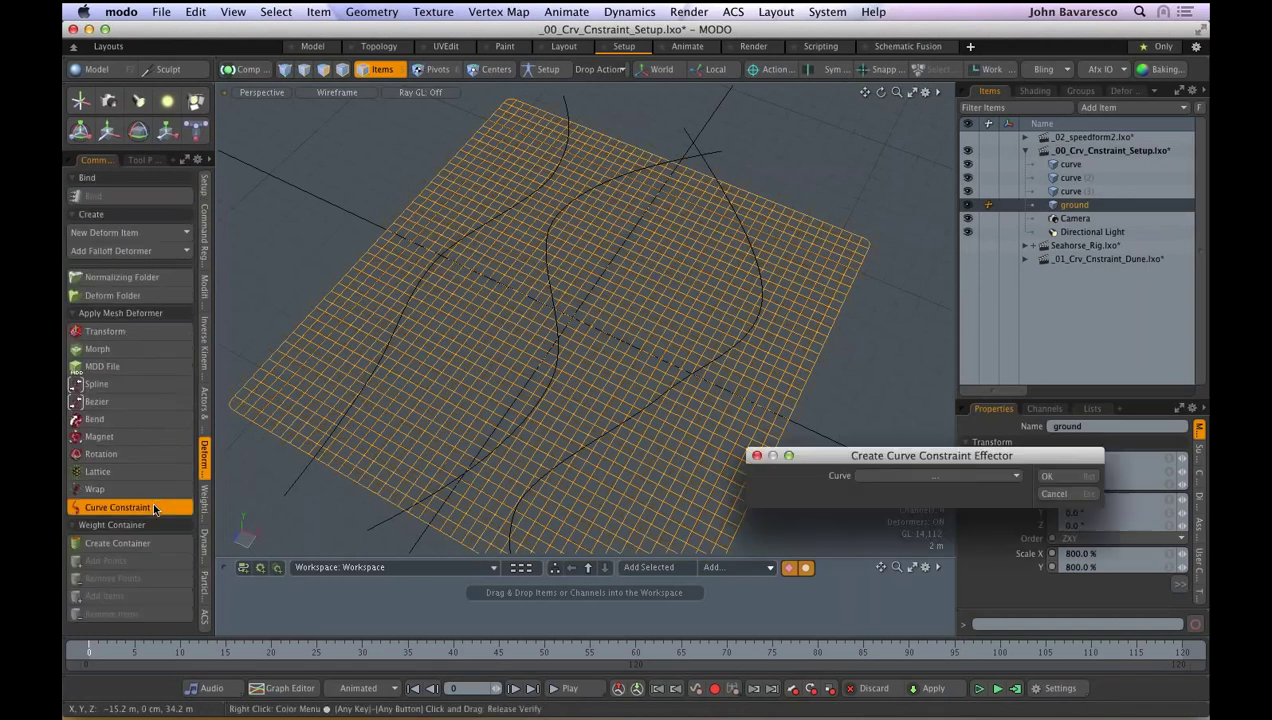
pyautogui.moveTo(891, 458); pyautogui.dragTo(855, 406)
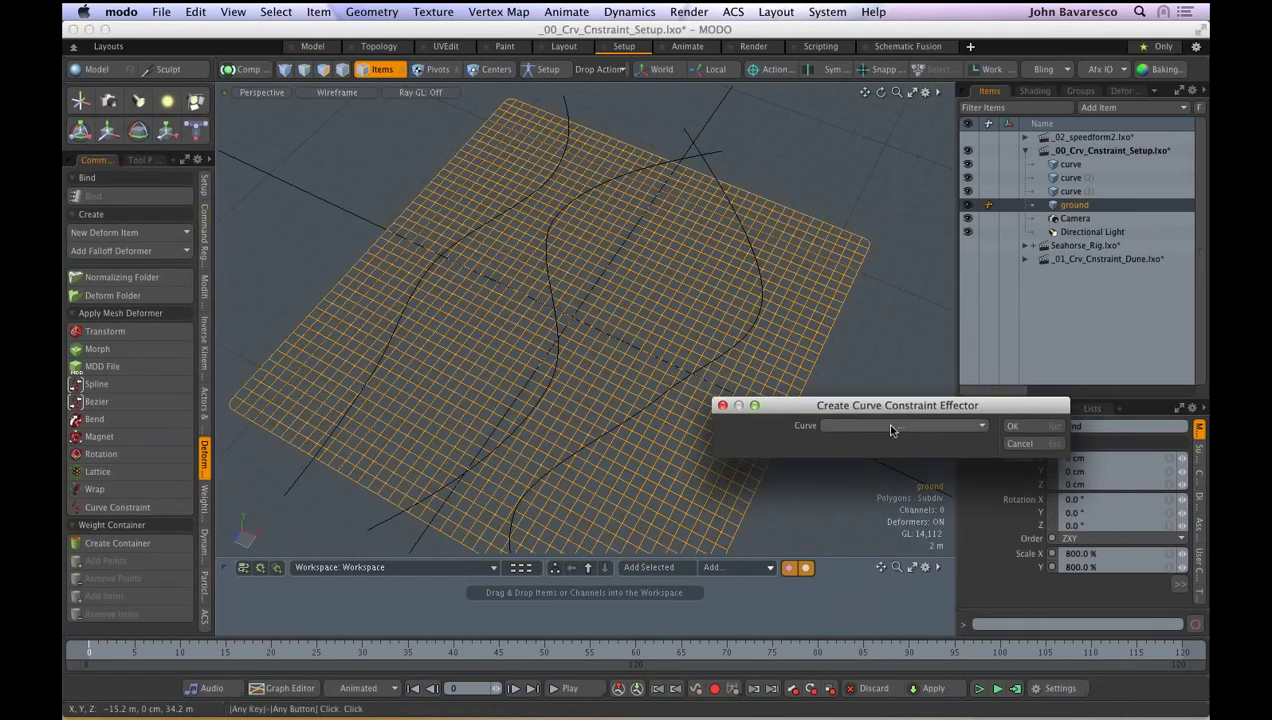
pyautogui.click(893, 428)
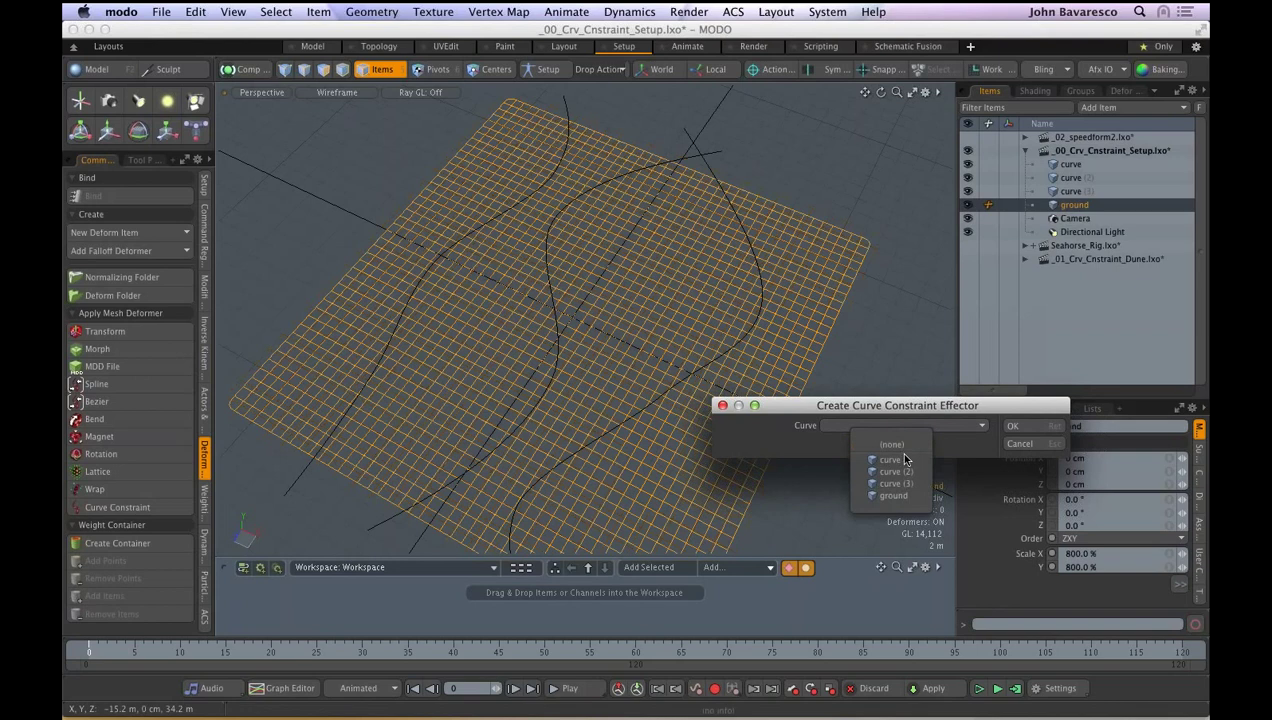
pyautogui.click(897, 460)
pyautogui.click(1016, 427)
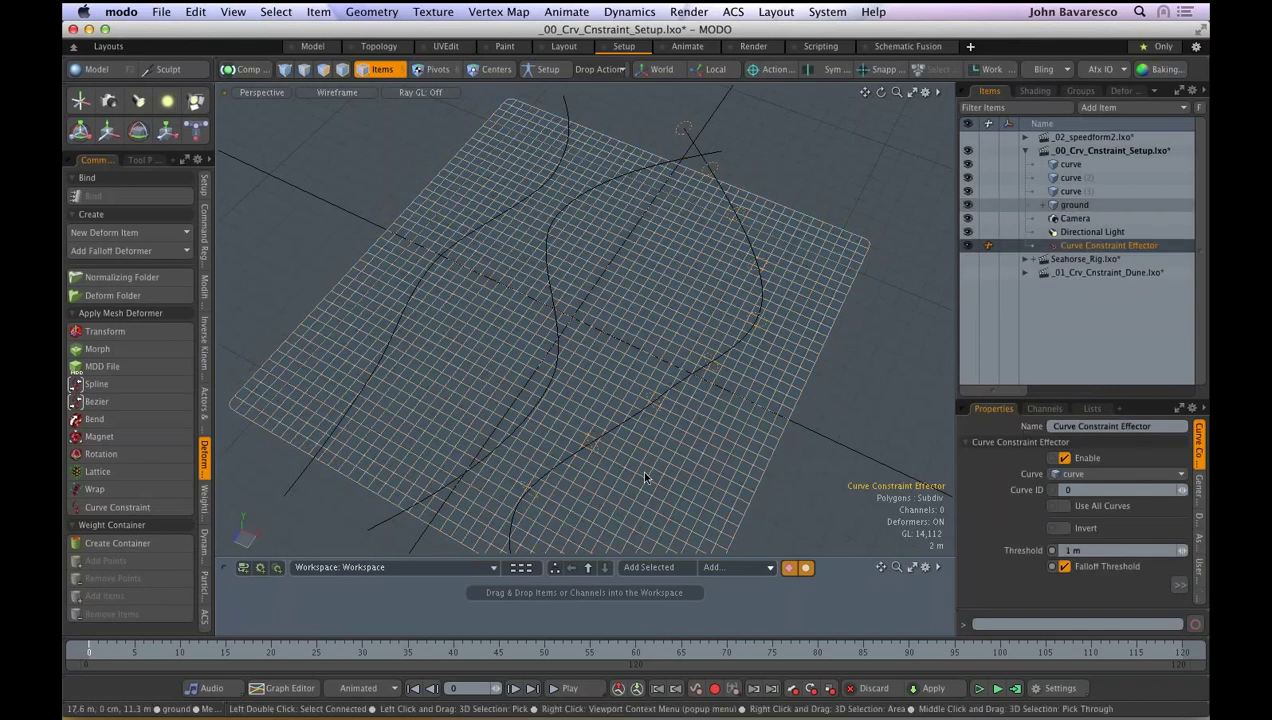
# - Examine the new effector's influence circles along the curve from several angles around the ground
pyautogui.keyDown('alt'); pyautogui.moveTo(640, 469); pyautogui.dragTo(662, 466); pyautogui.keyUp('alt')
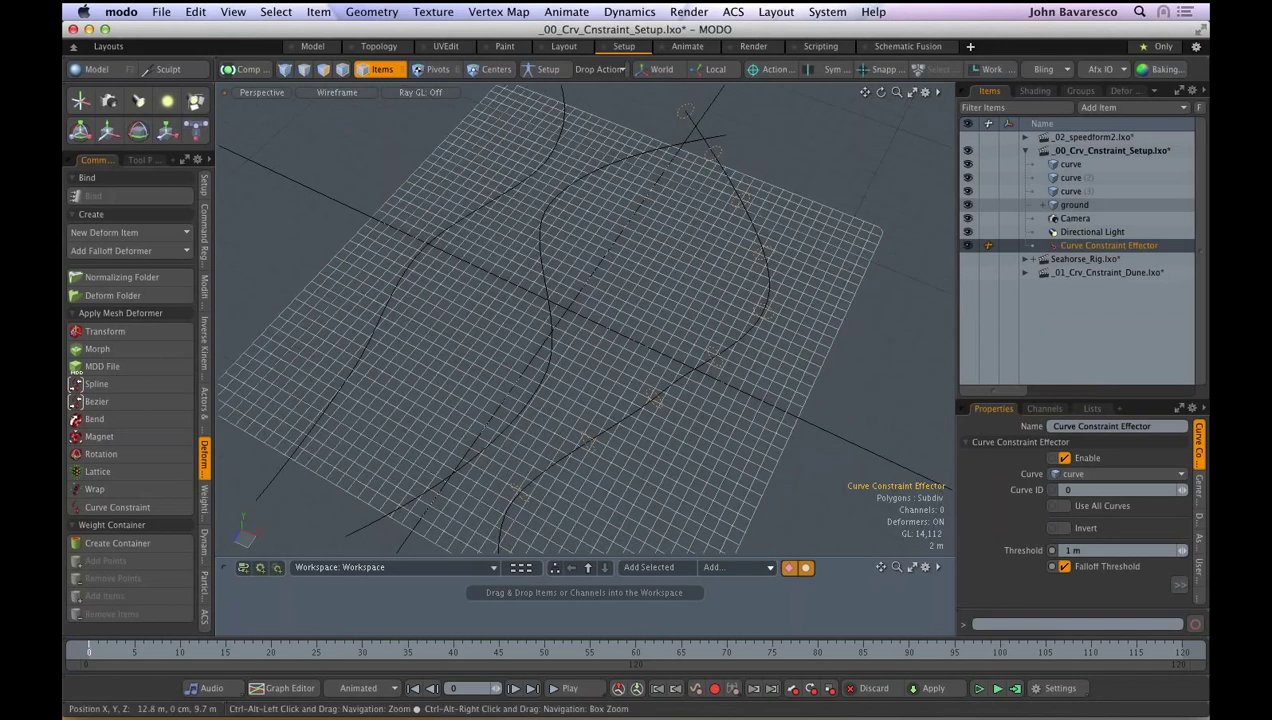
pyautogui.keyDown('alt'); pyautogui.moveTo(655, 399); pyautogui.dragTo(760, 350); pyautogui.keyUp('alt')
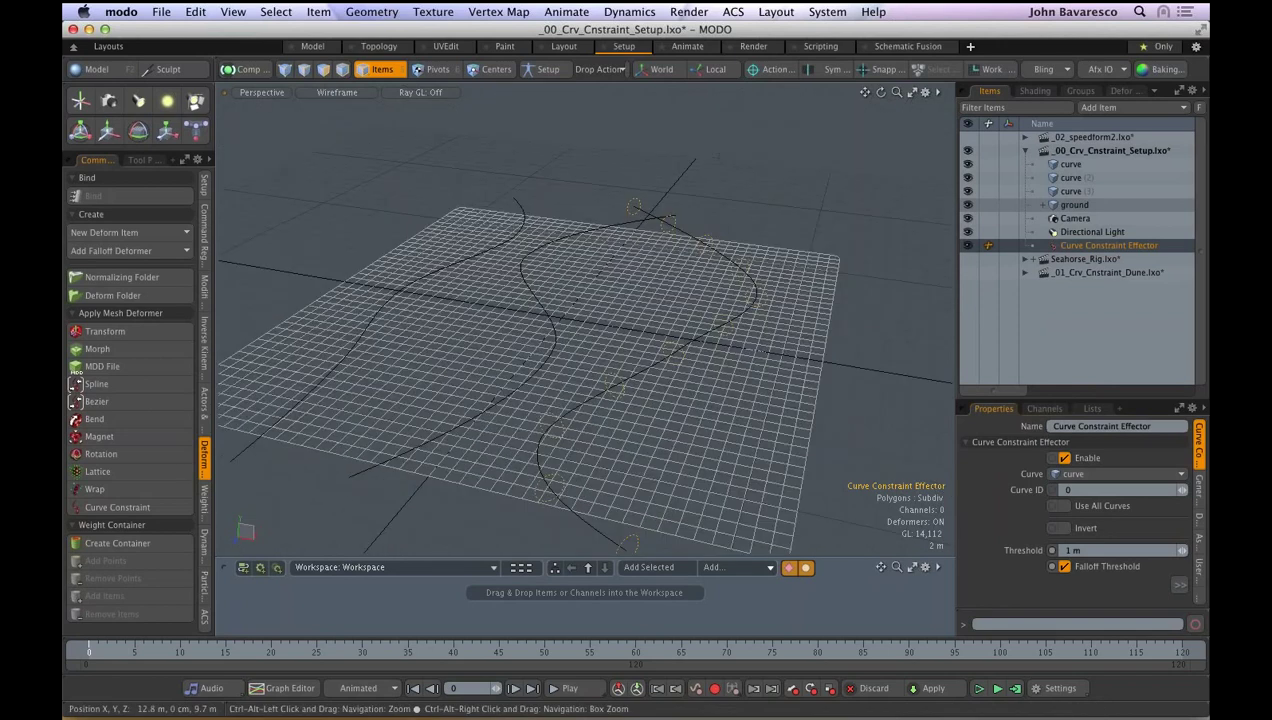
pyautogui.keyDown('alt'); pyautogui.moveTo(690, 440); pyautogui.dragTo(710, 420); pyautogui.keyUp('alt')
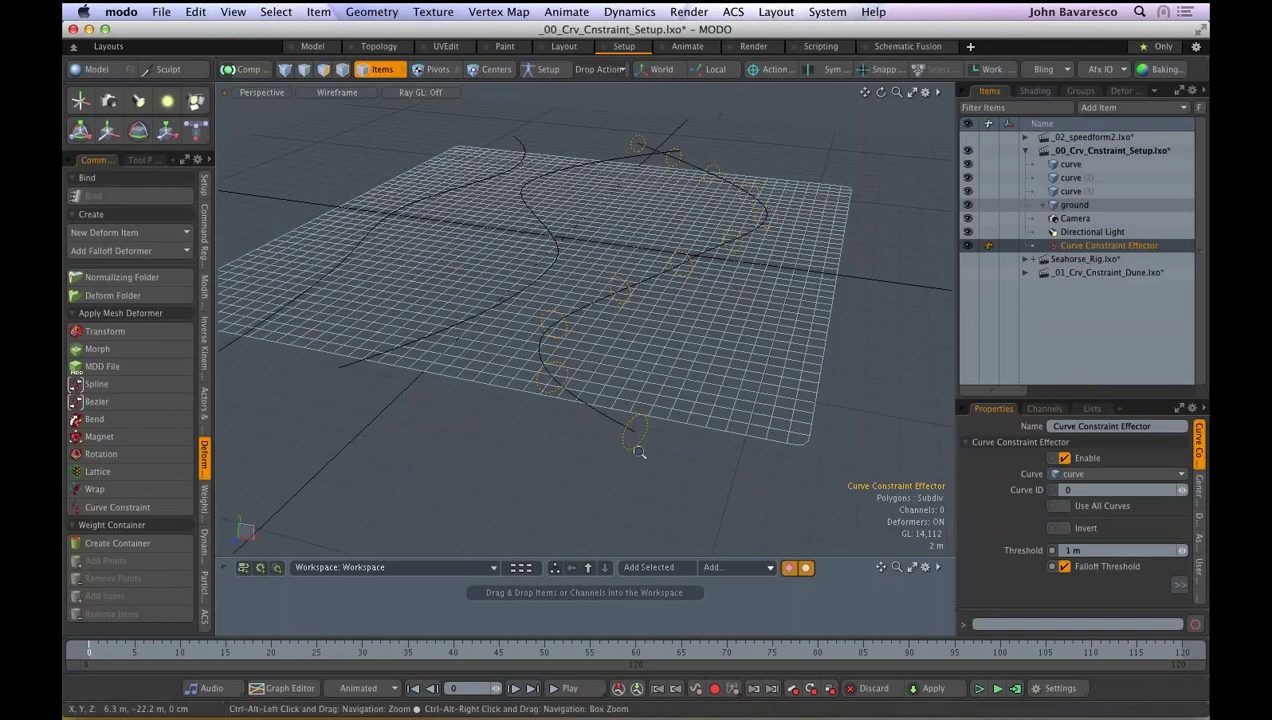
pyautogui.keyDown('ctrl'); pyautogui.keyDown('alt'); pyautogui.moveTo(638, 452); pyautogui.dragTo(660, 440); pyautogui.keyUp('alt'); pyautogui.keyUp('ctrl')
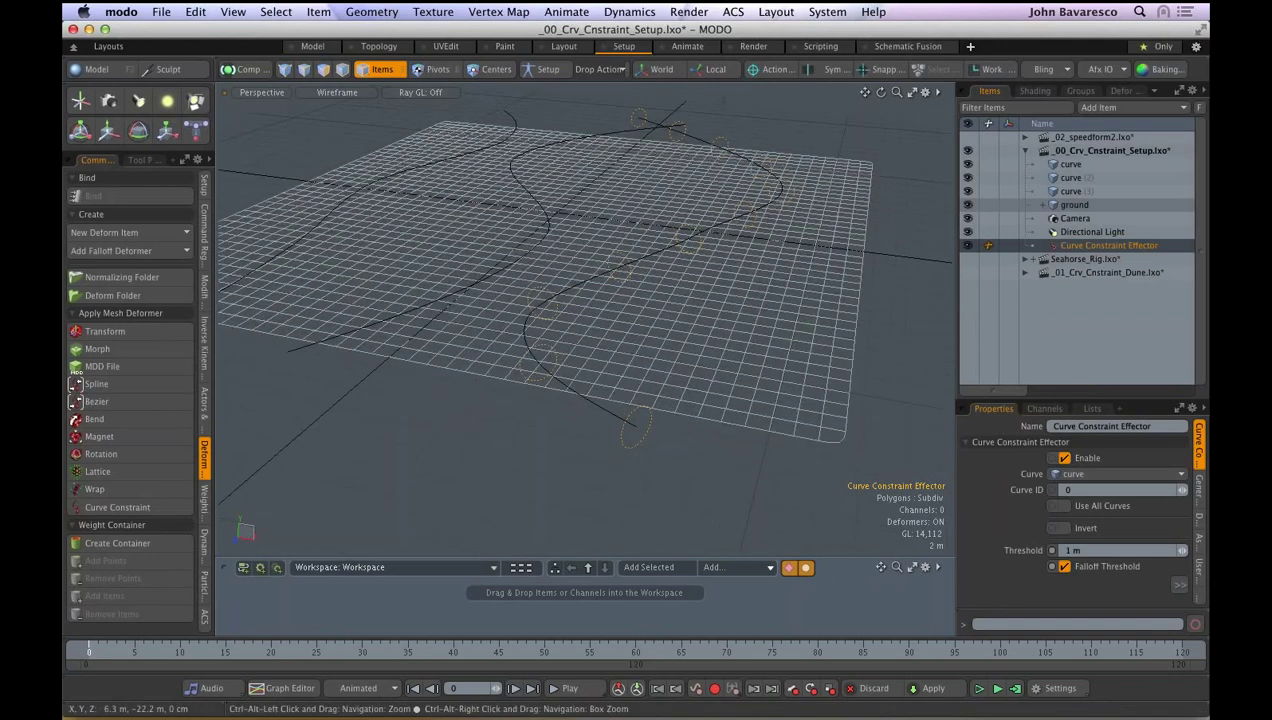
pyautogui.keyDown('alt'); pyautogui.moveTo(700, 305); pyautogui.dragTo(700, 530); pyautogui.keyUp('alt')
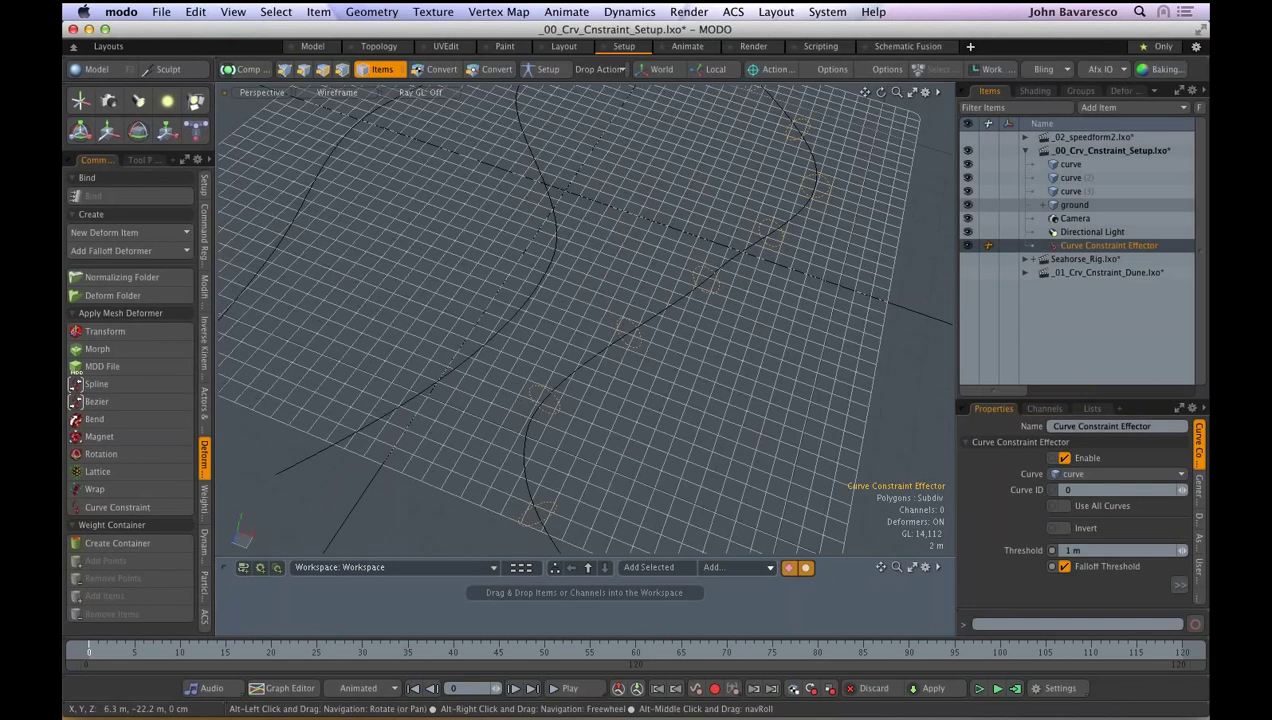
pyautogui.keyDown('alt'); pyautogui.moveTo(700, 530); pyautogui.dragTo(708, 393); pyautogui.keyUp('alt')
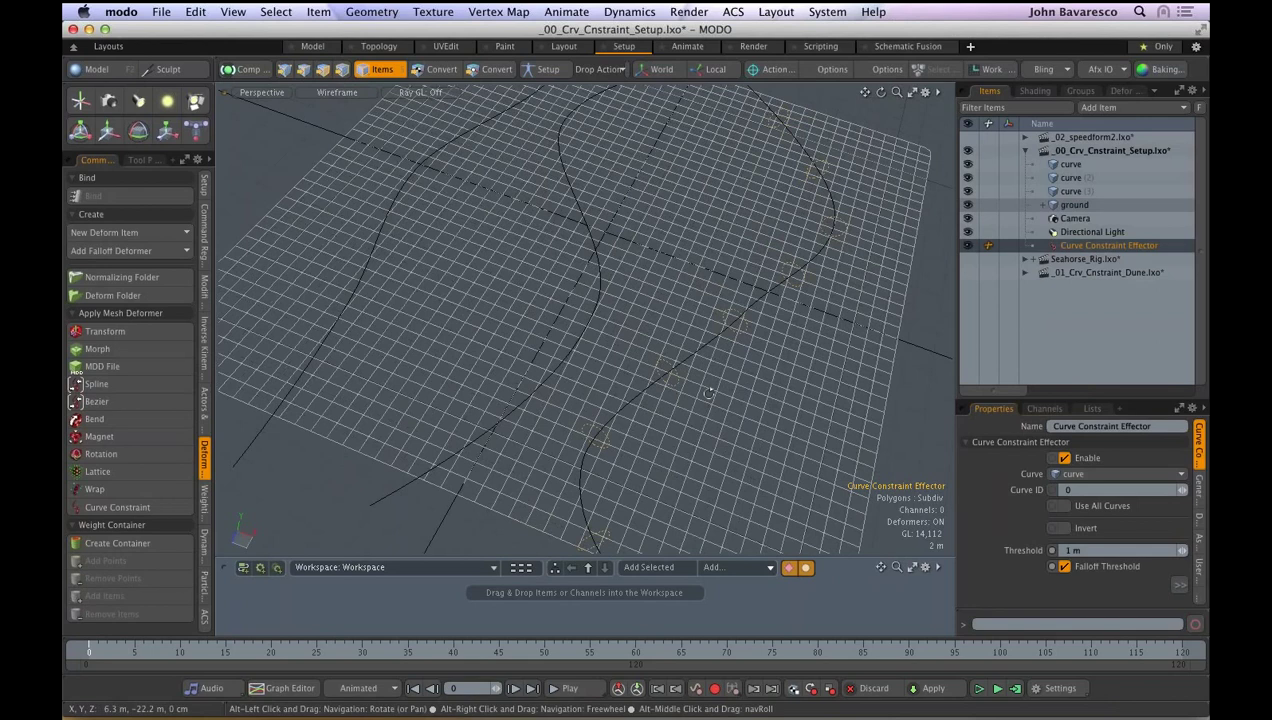
pyautogui.keyDown('alt'); pyautogui.moveTo(708, 393); pyautogui.dragTo(709, 380); pyautogui.keyUp('alt')
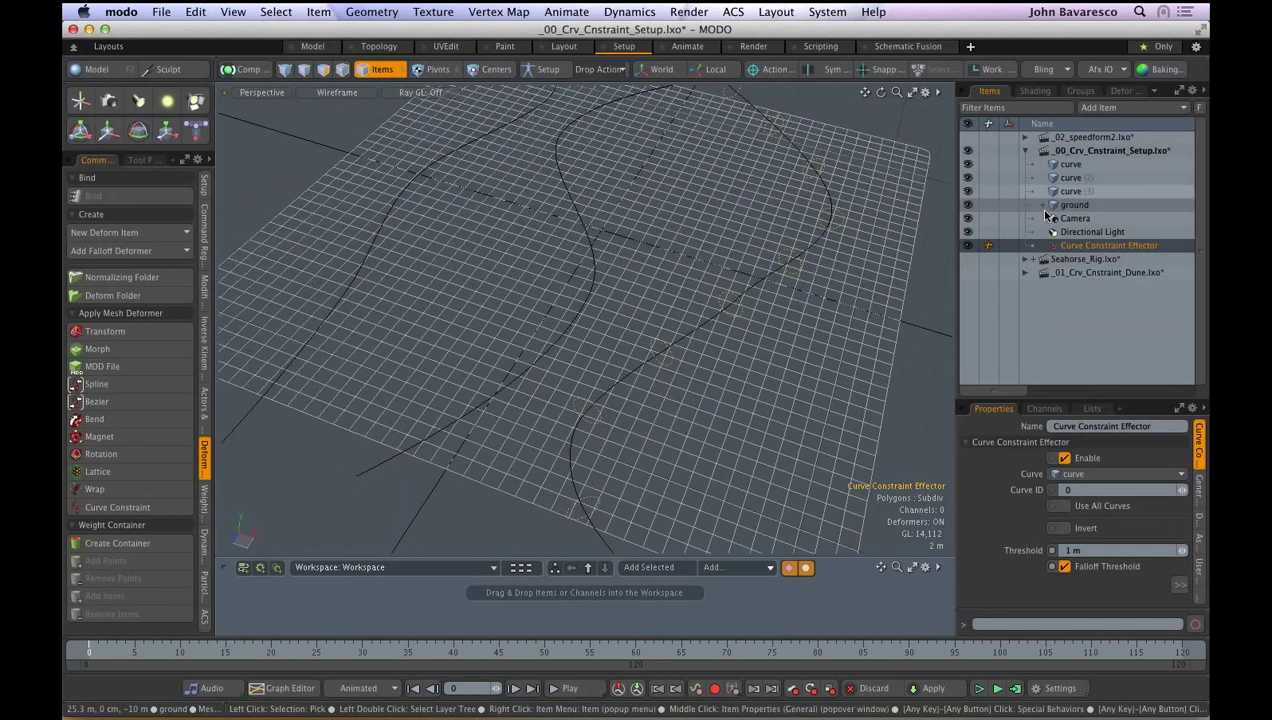
# - Apply two more Curve Constraint deformers to the ground mesh, one using curve (2) and one using curve (3)
pyautogui.click(1045, 208)
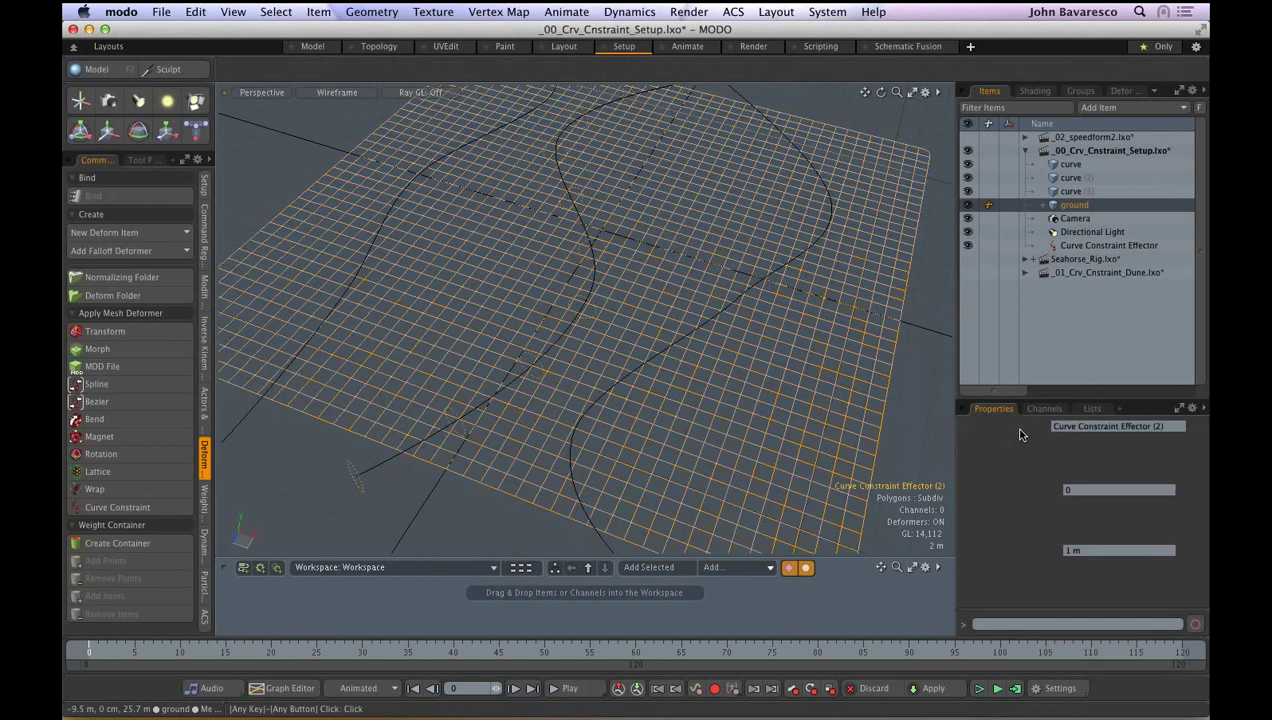
pyautogui.click(377, 388)
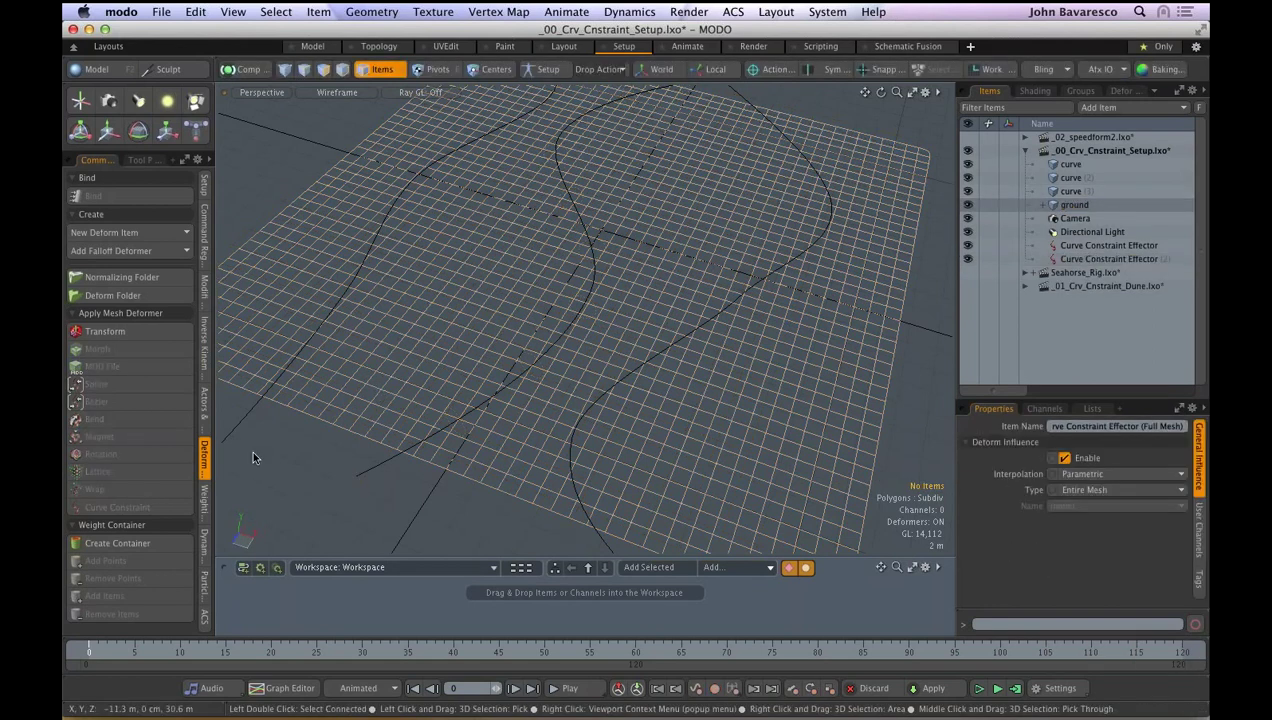
pyautogui.click(323, 422)
pyautogui.click(117, 507)
pyautogui.click(934, 427)
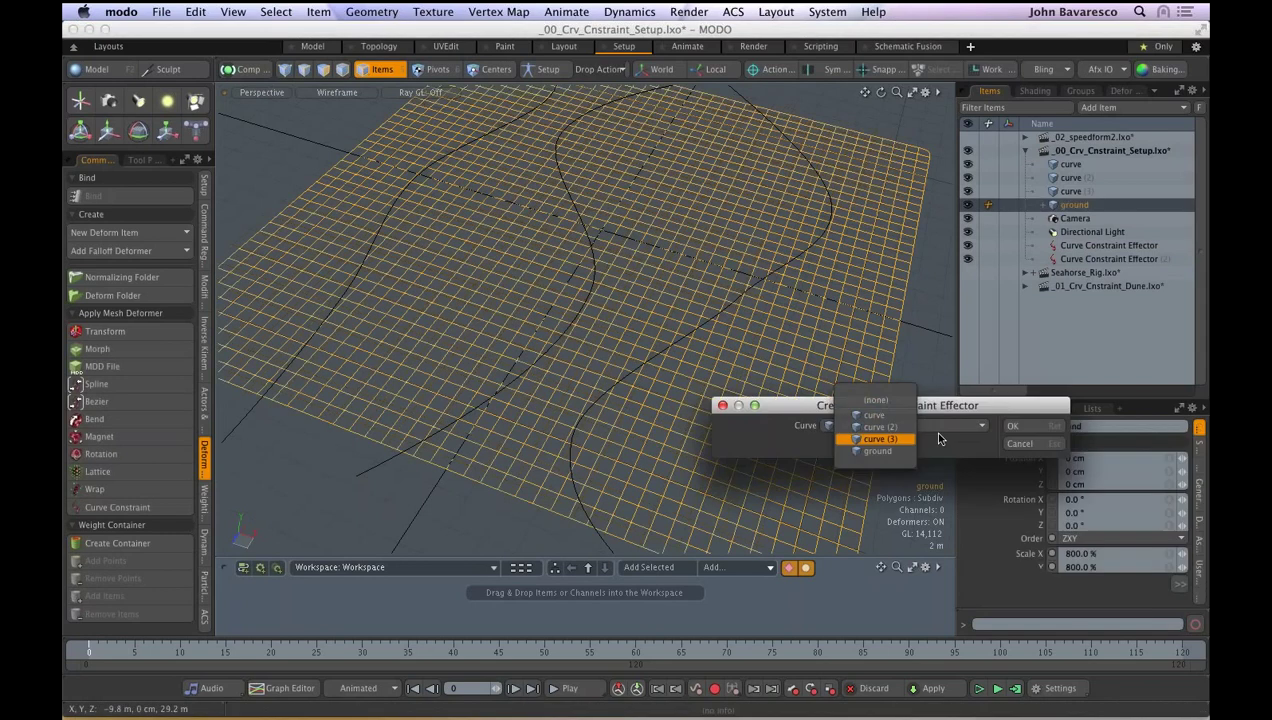
pyautogui.click(934, 437)
pyautogui.click(1018, 427)
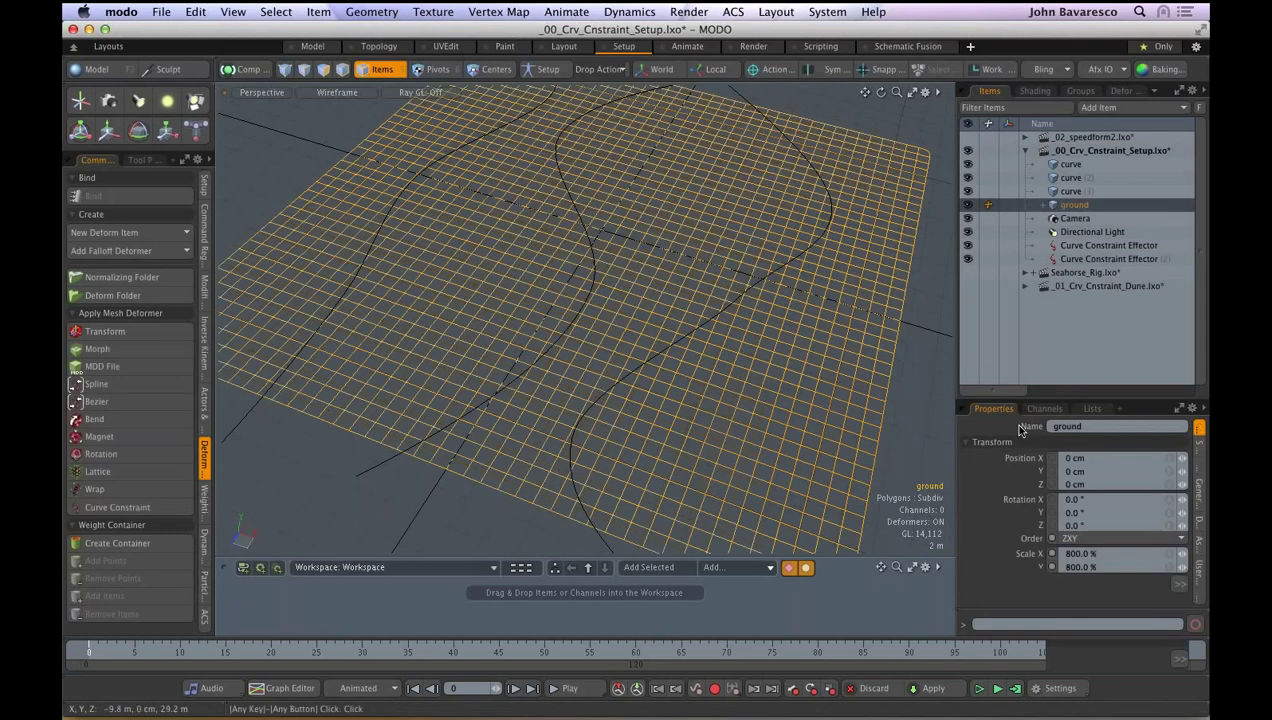
# - Expand the ground item to show its deformers and select all three Curve Constraint Effector items
pyautogui.click(1043, 205)
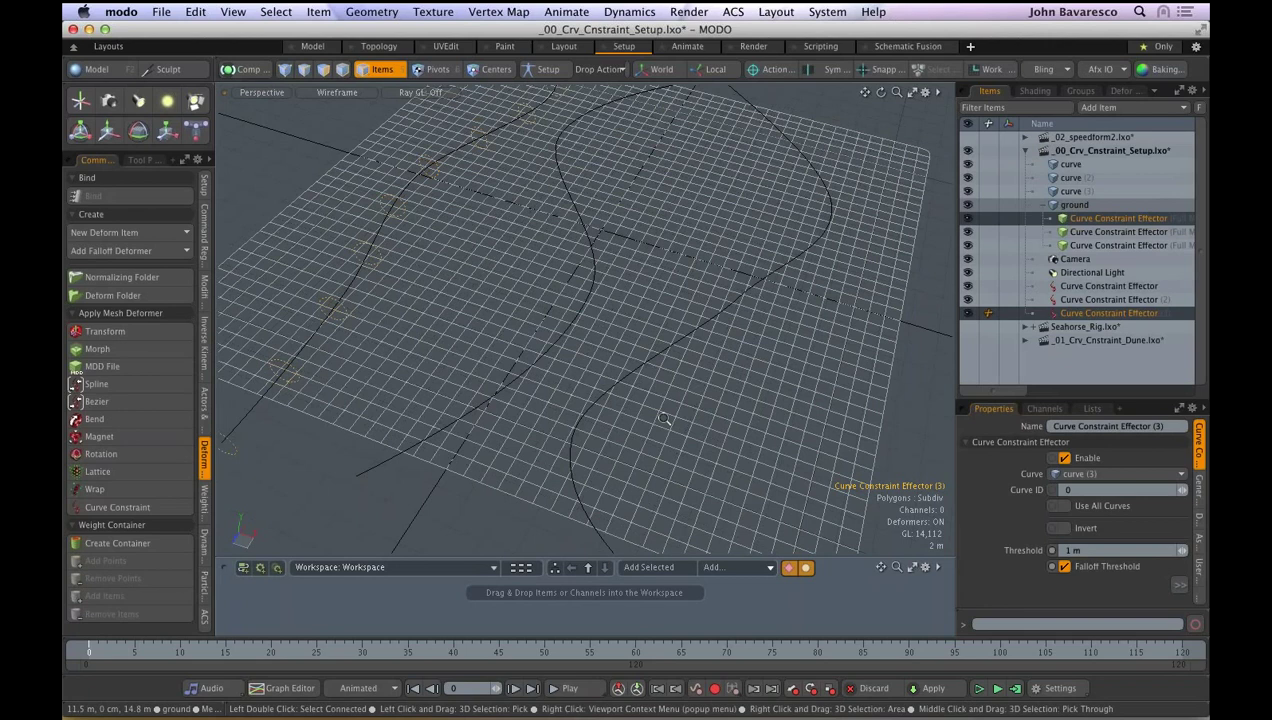
pyautogui.keyDown('ctrl'); pyautogui.keyDown('alt'); pyautogui.moveTo(664, 419); pyautogui.dragTo(663, 419); pyautogui.keyUp('alt'); pyautogui.keyUp('ctrl')
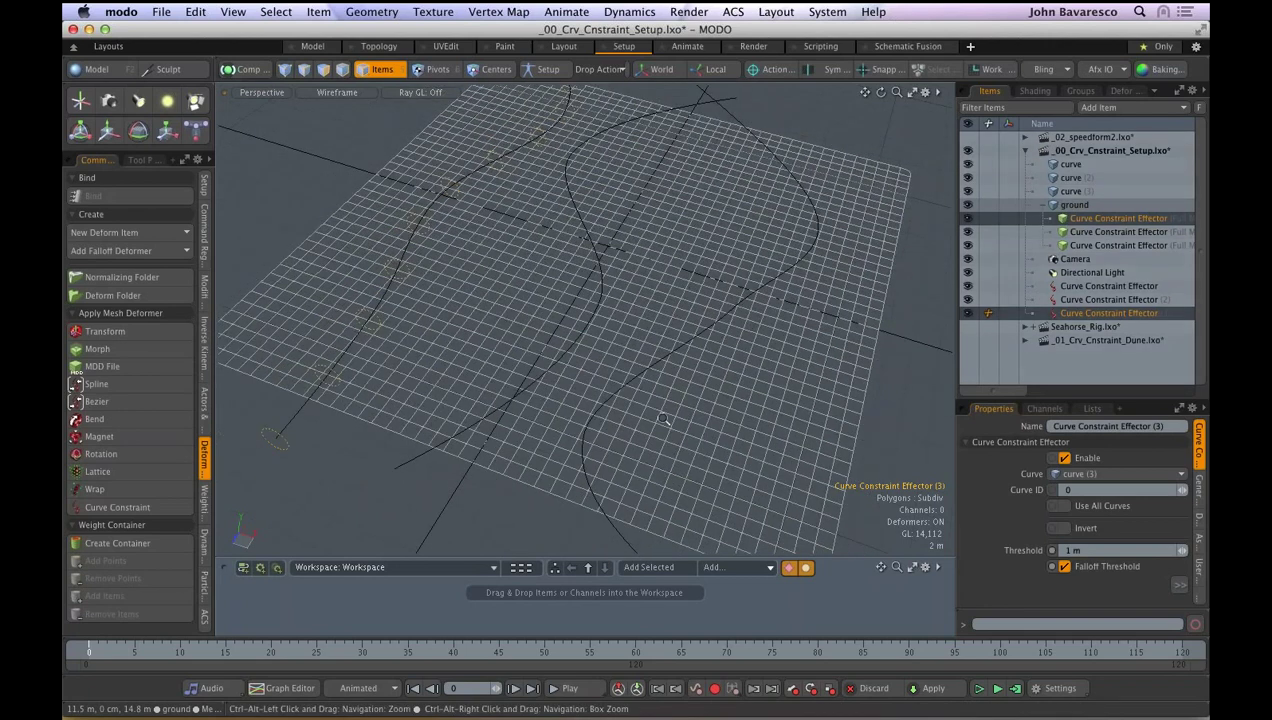
pyautogui.keyDown('alt'); pyautogui.moveTo(663, 418); pyautogui.dragTo(656, 418); pyautogui.keyUp('alt')
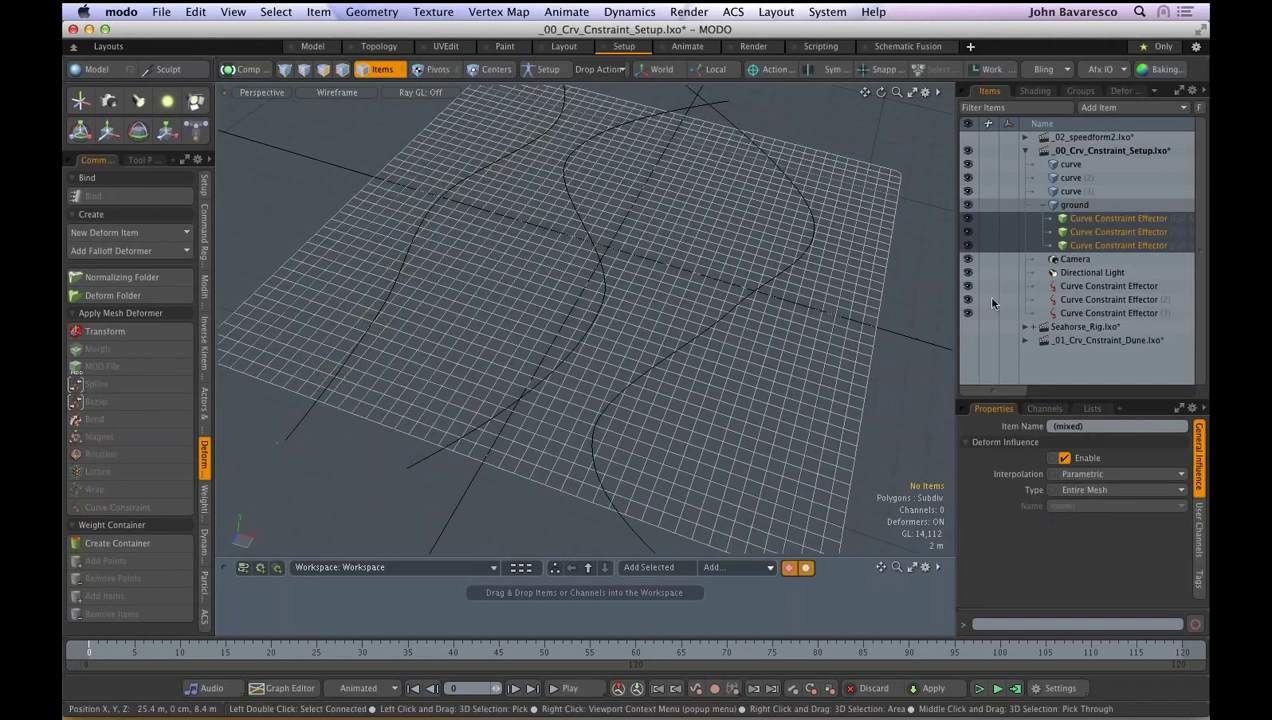
pyautogui.click(1080, 313)
pyautogui.click(1079, 303)
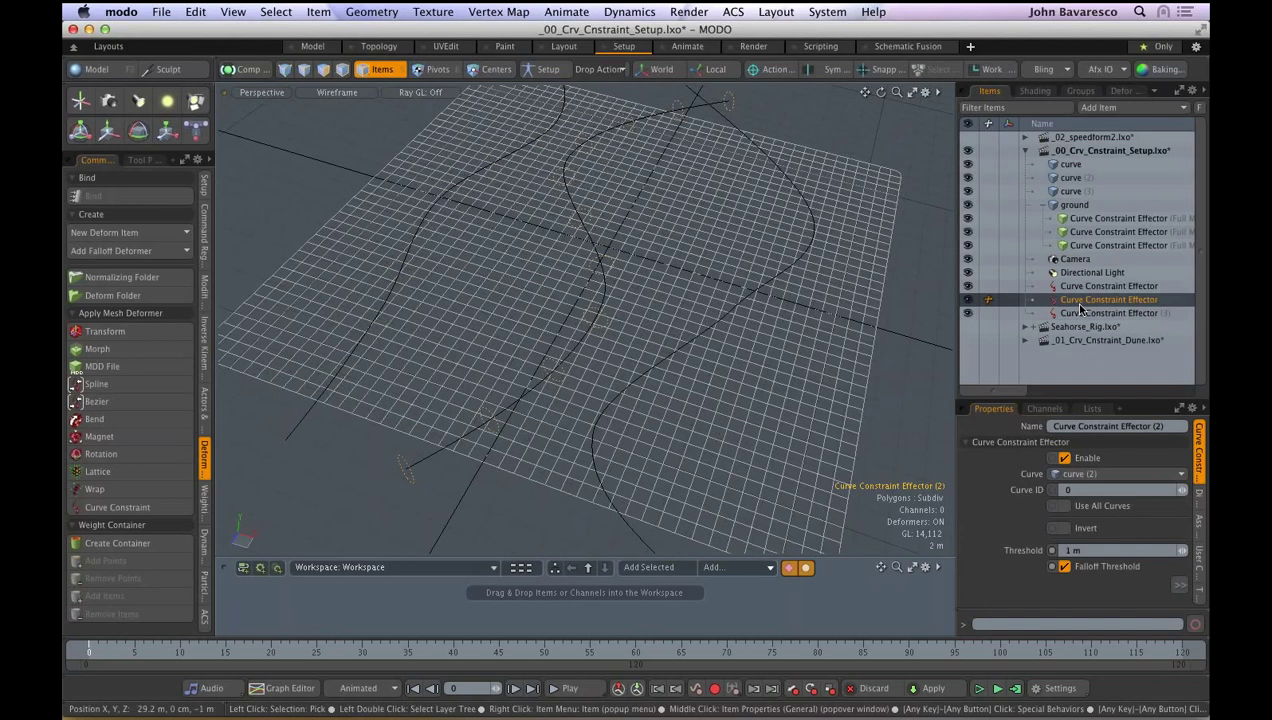
pyautogui.click(1082, 289)
pyautogui.keyDown('shift'); pyautogui.click(1083, 314); pyautogui.keyUp('shift')
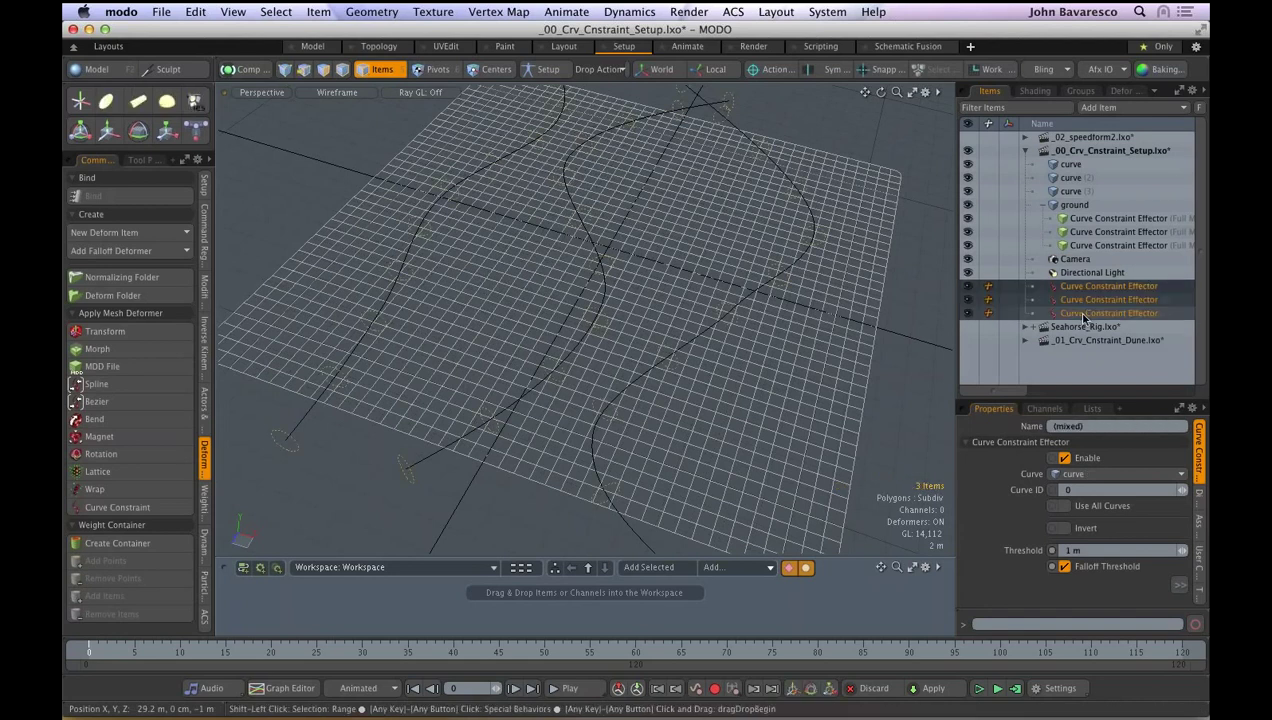
# - Return the 3D view to Default shading with the ground and its effectors in closer view
pyautogui.keyDown('ctrl'); pyautogui.keyDown('alt'); pyautogui.moveTo(462, 426); pyautogui.dragTo(500, 426); pyautogui.keyUp('alt'); pyautogui.keyUp('ctrl')
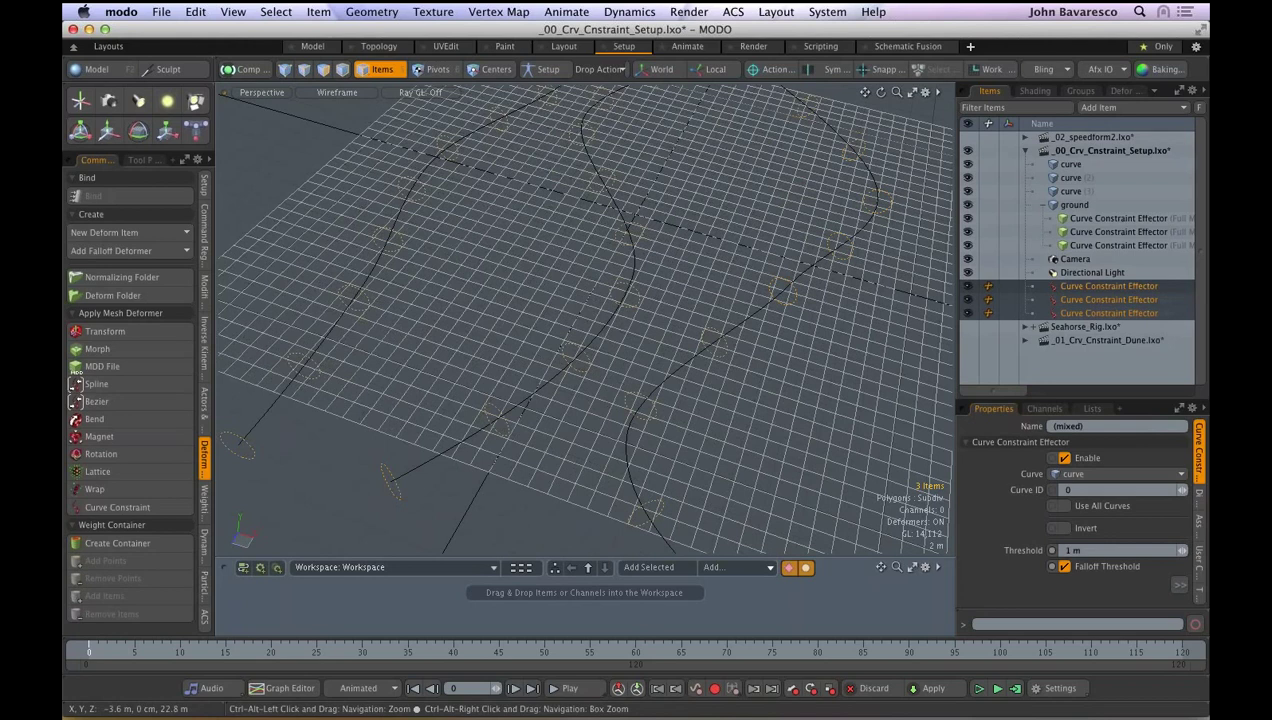
pyautogui.keyDown('alt'); pyautogui.keyDown('shift'); pyautogui.moveTo(575, 390); pyautogui.dragTo(655, 447); pyautogui.keyUp('shift'); pyautogui.keyUp('alt')
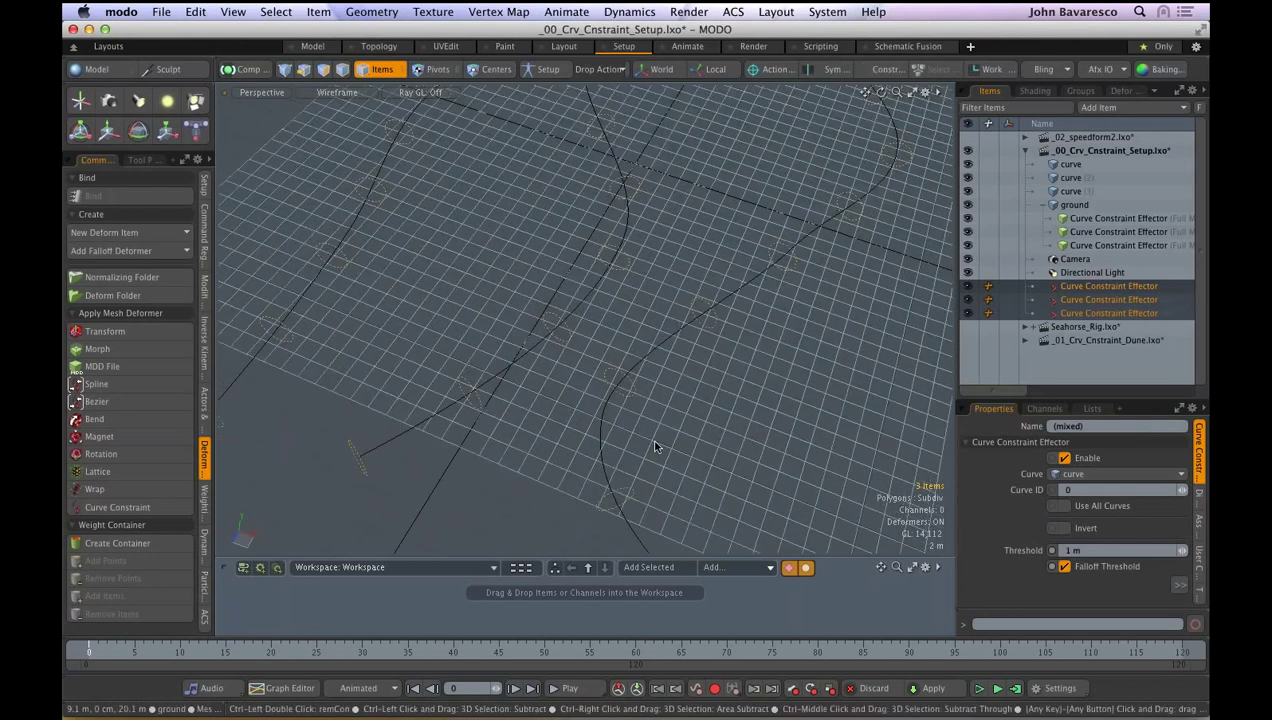
pyautogui.hotkey('ctrl', '2')
pyautogui.click(652, 496)
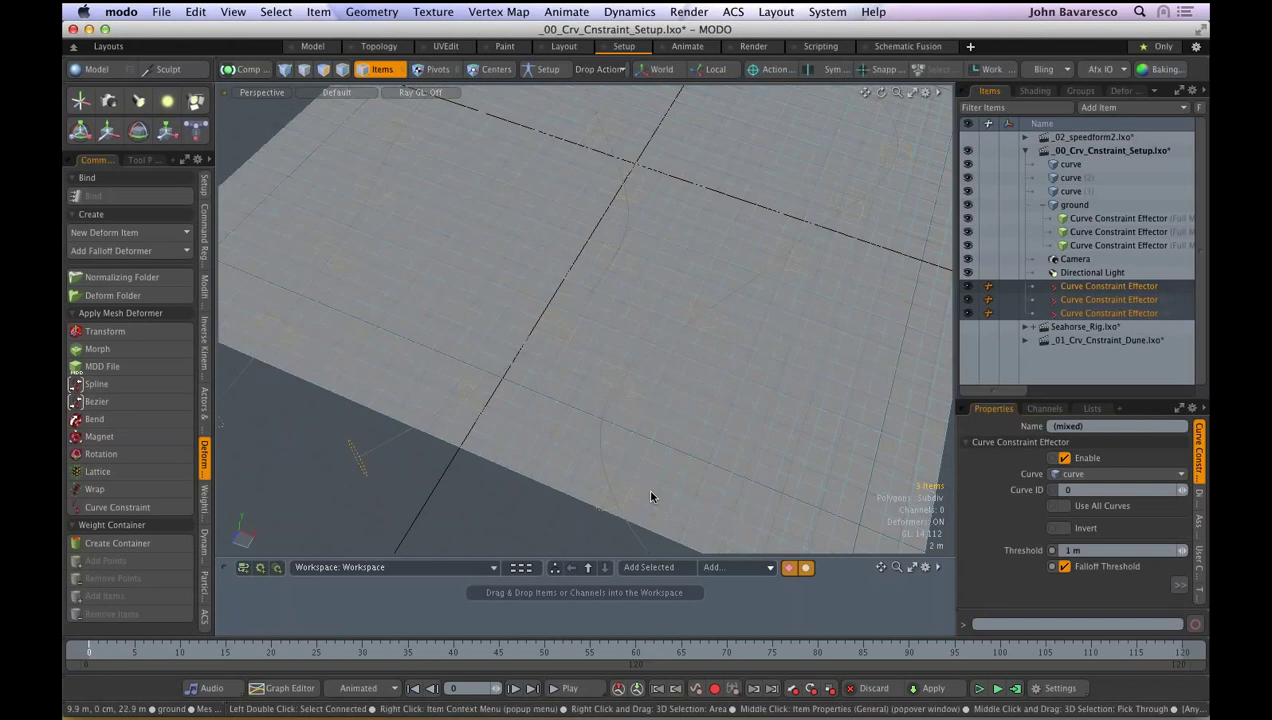
pyautogui.keyDown('alt'); pyautogui.keyDown('shift'); pyautogui.moveTo(650, 497); pyautogui.dragTo(638, 522); pyautogui.keyUp('shift'); pyautogui.keyUp('alt')
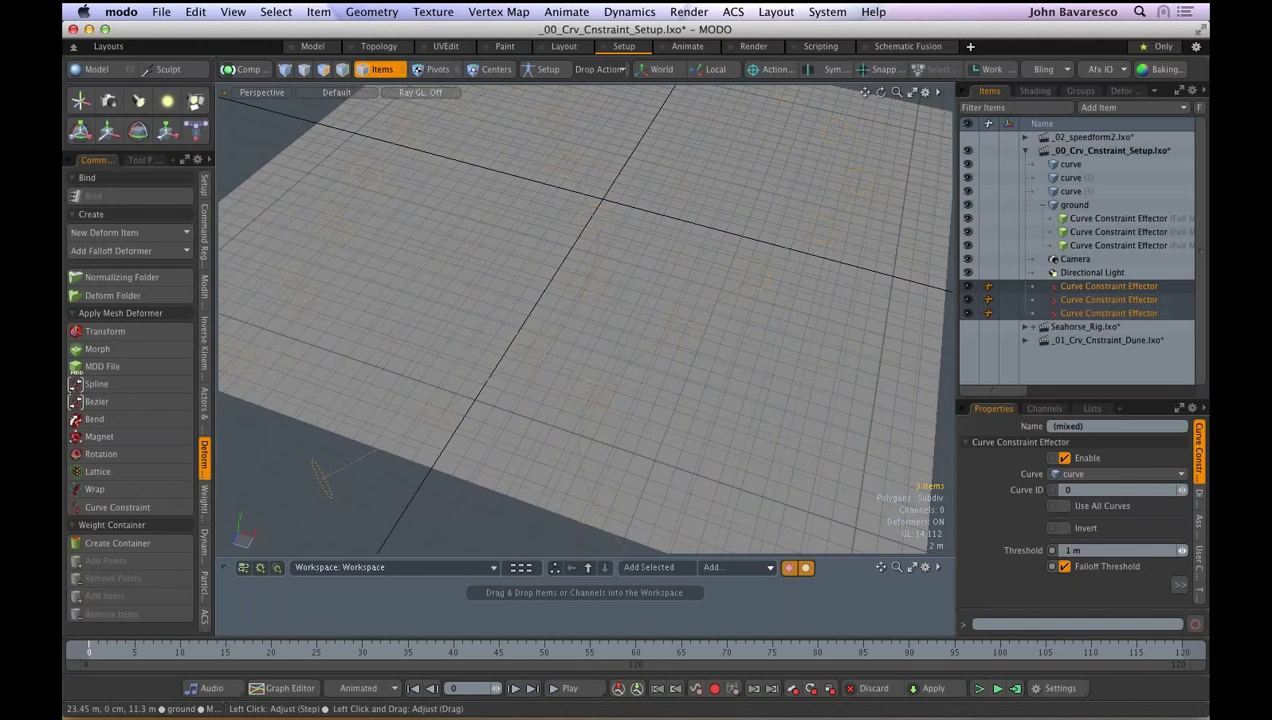
# - Increase the Threshold of the three curve constraint effectors to about 5.13 m
pyautogui.moveTo(1182, 551); pyautogui.dragTo(1145, 550)
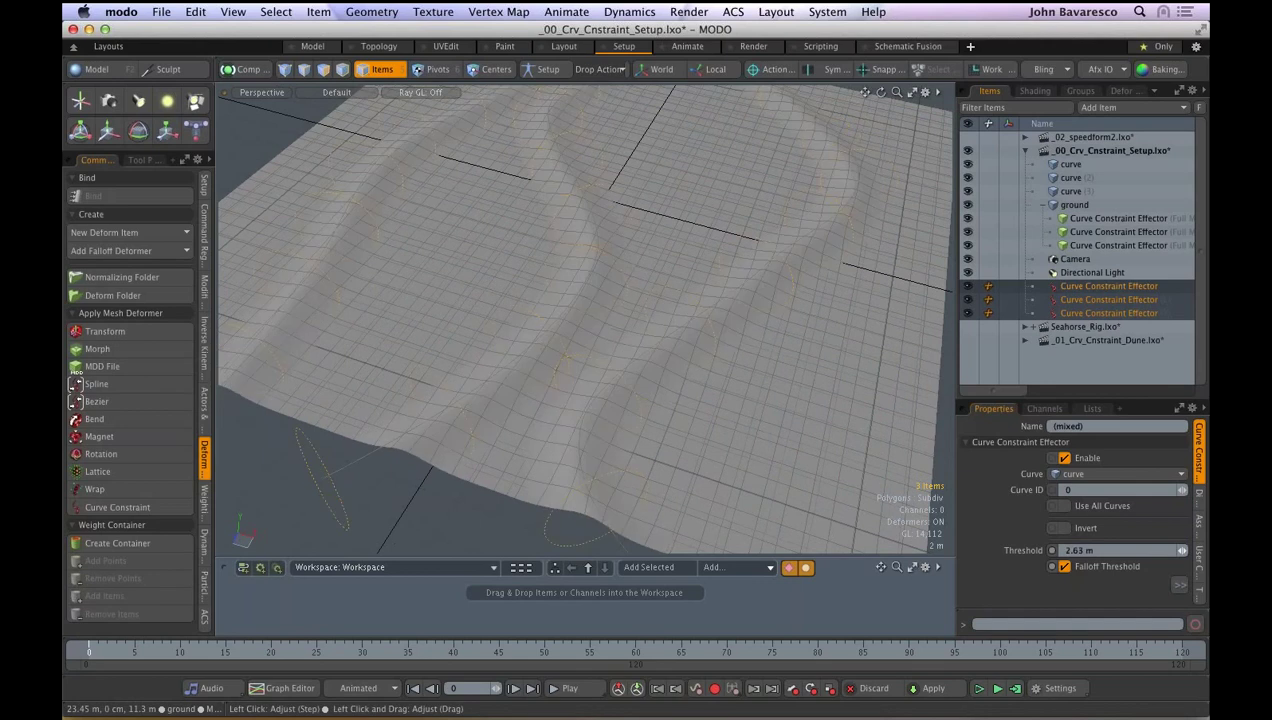
pyautogui.moveTo(1145, 550); pyautogui.dragTo(1183, 550)
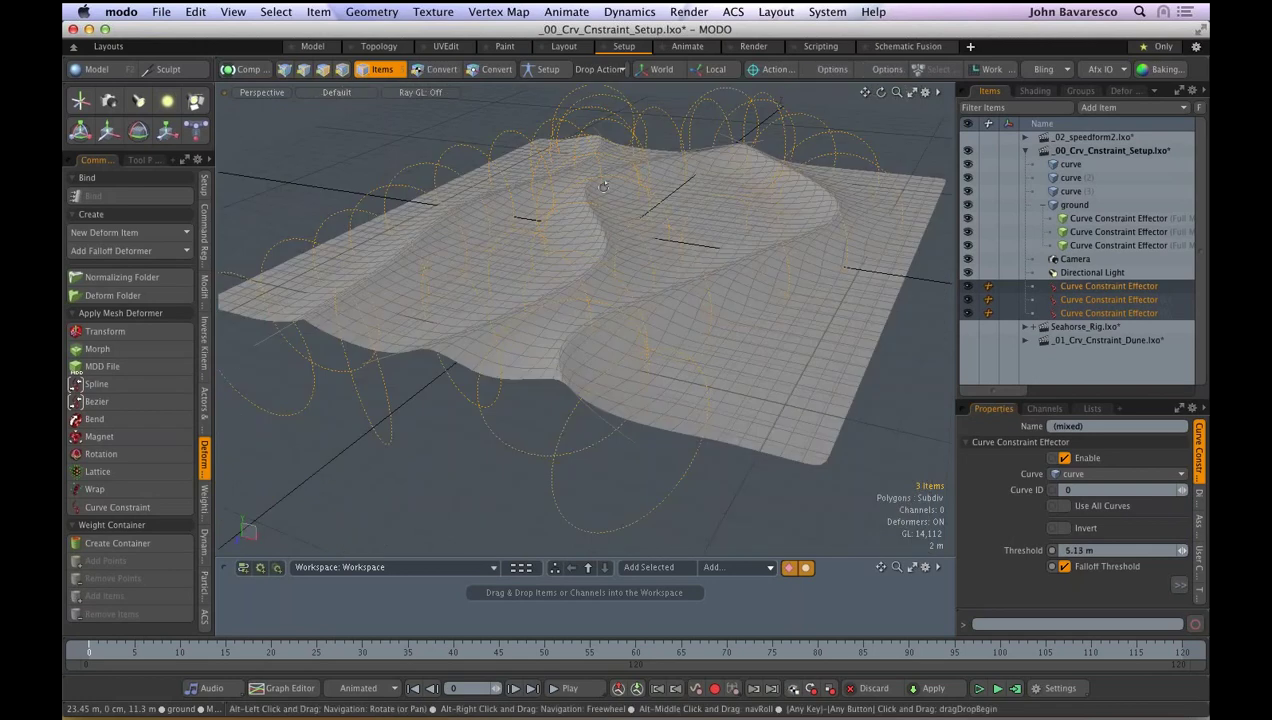
pyautogui.keyDown('alt'); pyautogui.moveTo(603, 186); pyautogui.dragTo(735, 272); pyautogui.keyUp('alt')
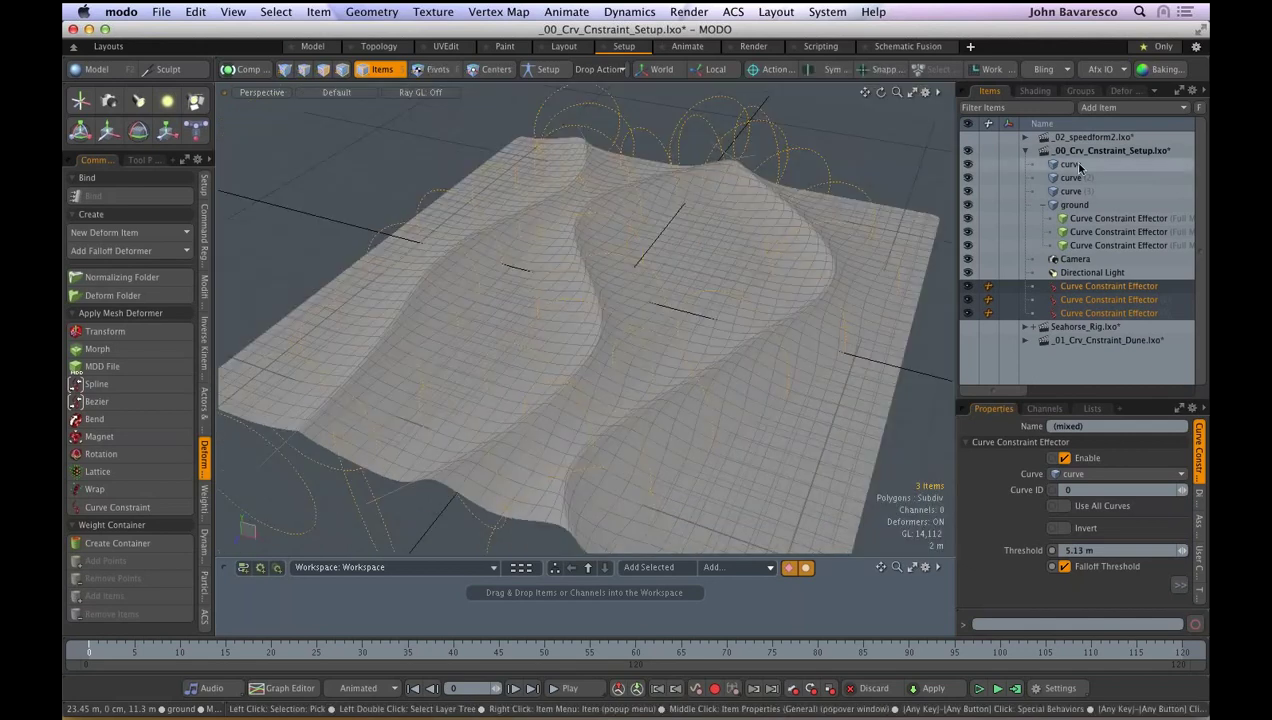
# - Select all three curve items and raise them to a Y position of about 2.35 m
pyautogui.moveTo(1079, 167); pyautogui.dragTo(1076, 191)
pyautogui.press('w')
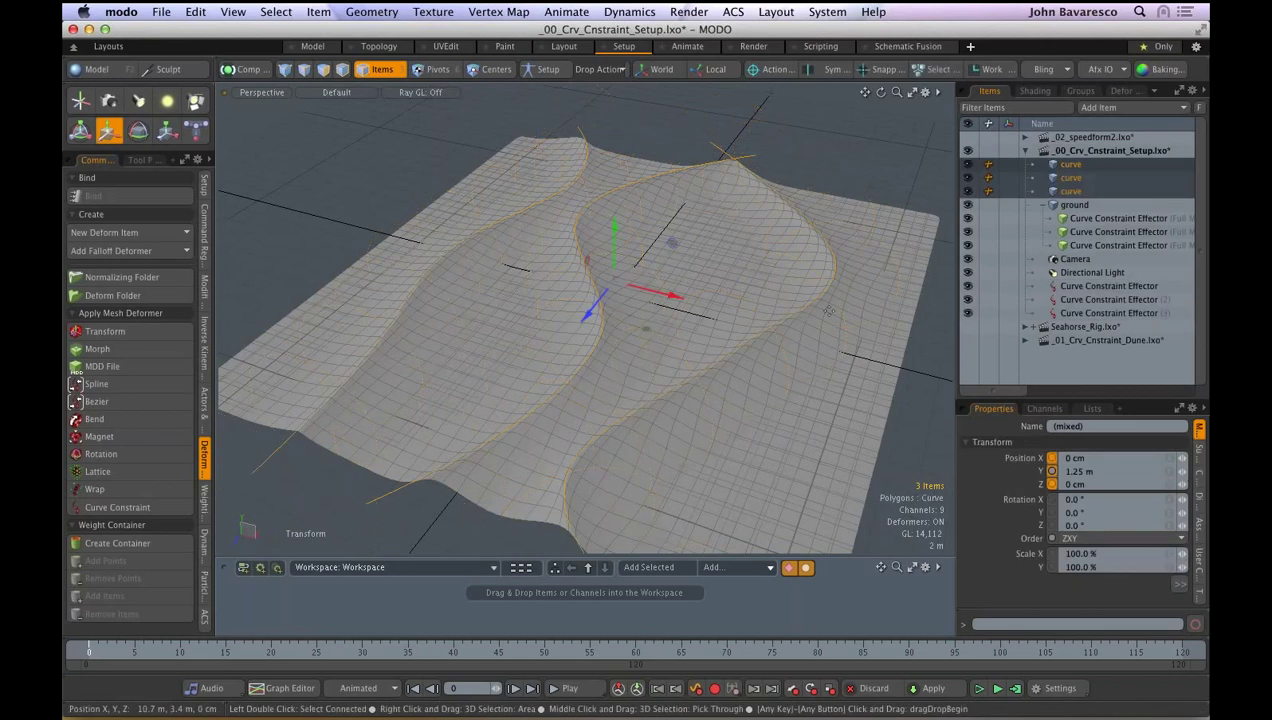
pyautogui.moveTo(614, 226)
pyautogui.mouseDown()
pyautogui.moveTo(614, 190)
pyautogui.moveTo(614, 212)
pyautogui.mouseUp()
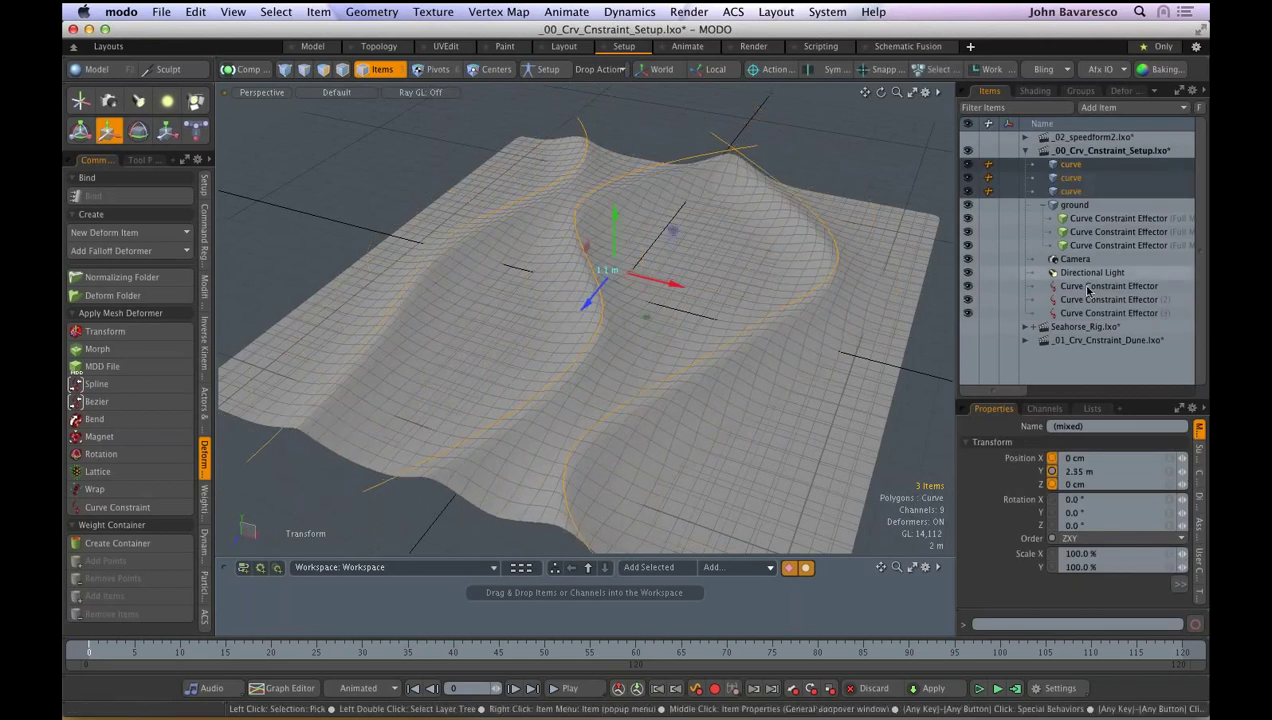
# - Increase the Threshold of all three Curve Constraint Effector items to about 8.28 m
pyautogui.click(1088, 288)
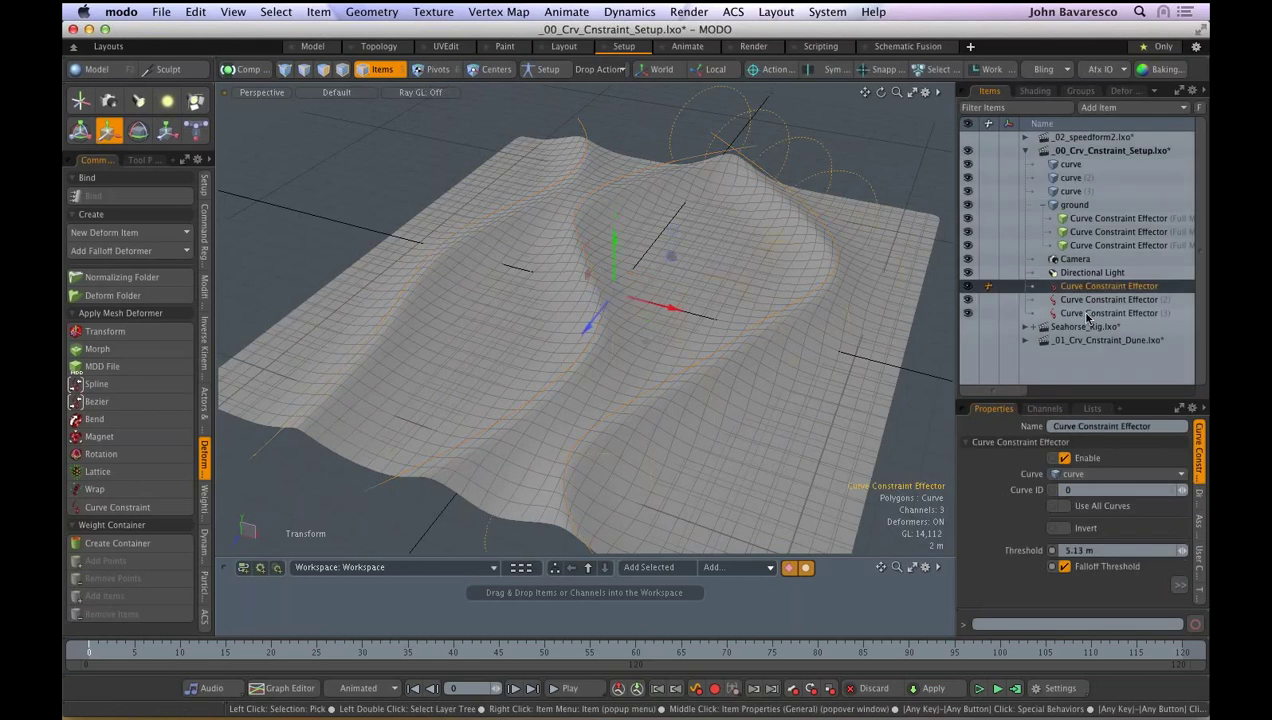
pyautogui.keyDown('shift'); pyautogui.click(1087, 315); pyautogui.keyUp('shift')
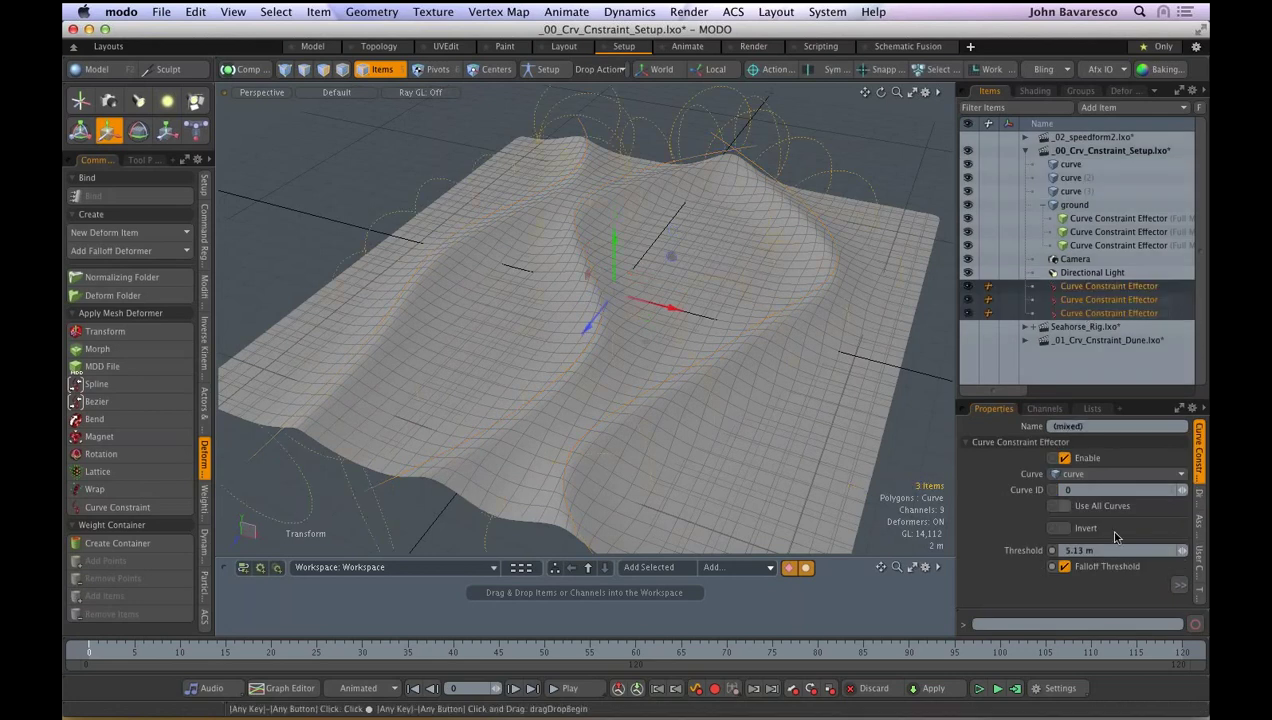
pyautogui.moveTo(1116, 550); pyautogui.dragTo(1160, 550)
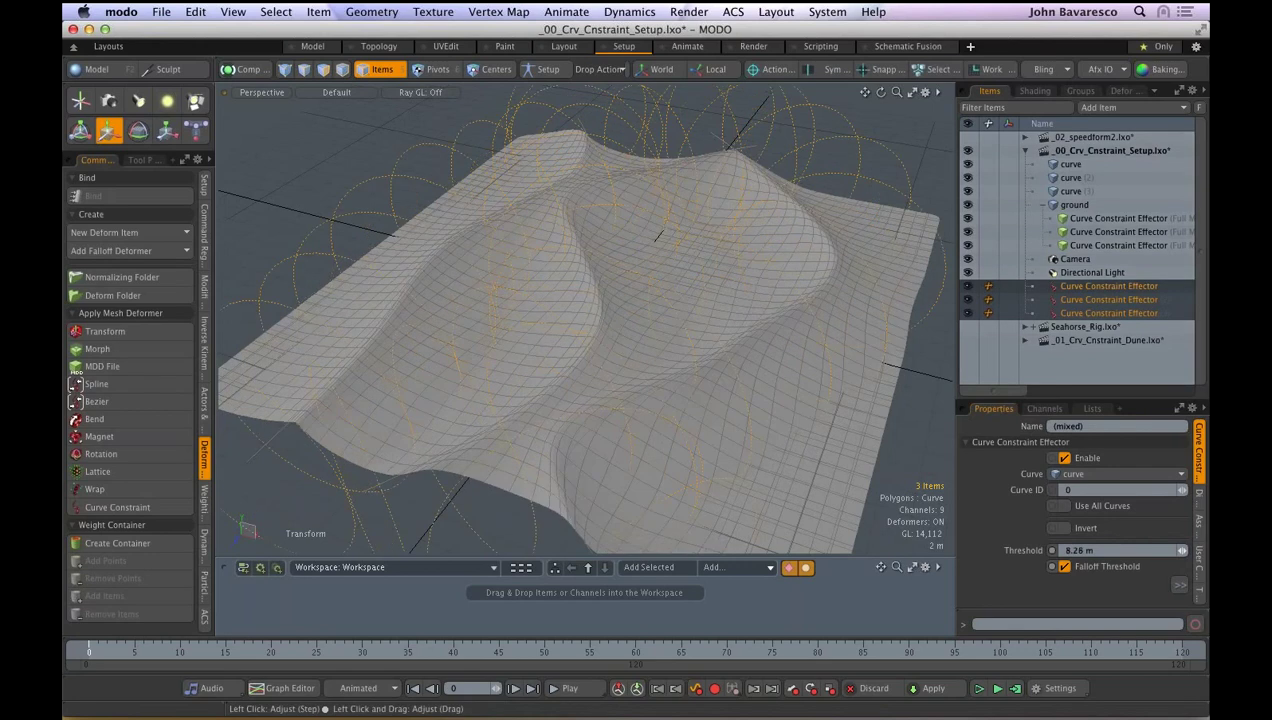
pyautogui.keyDown('ctrl'); pyautogui.keyDown('alt'); pyautogui.moveTo(657, 236); pyautogui.dragTo(738, 405); pyautogui.keyUp('alt'); pyautogui.keyUp('ctrl')
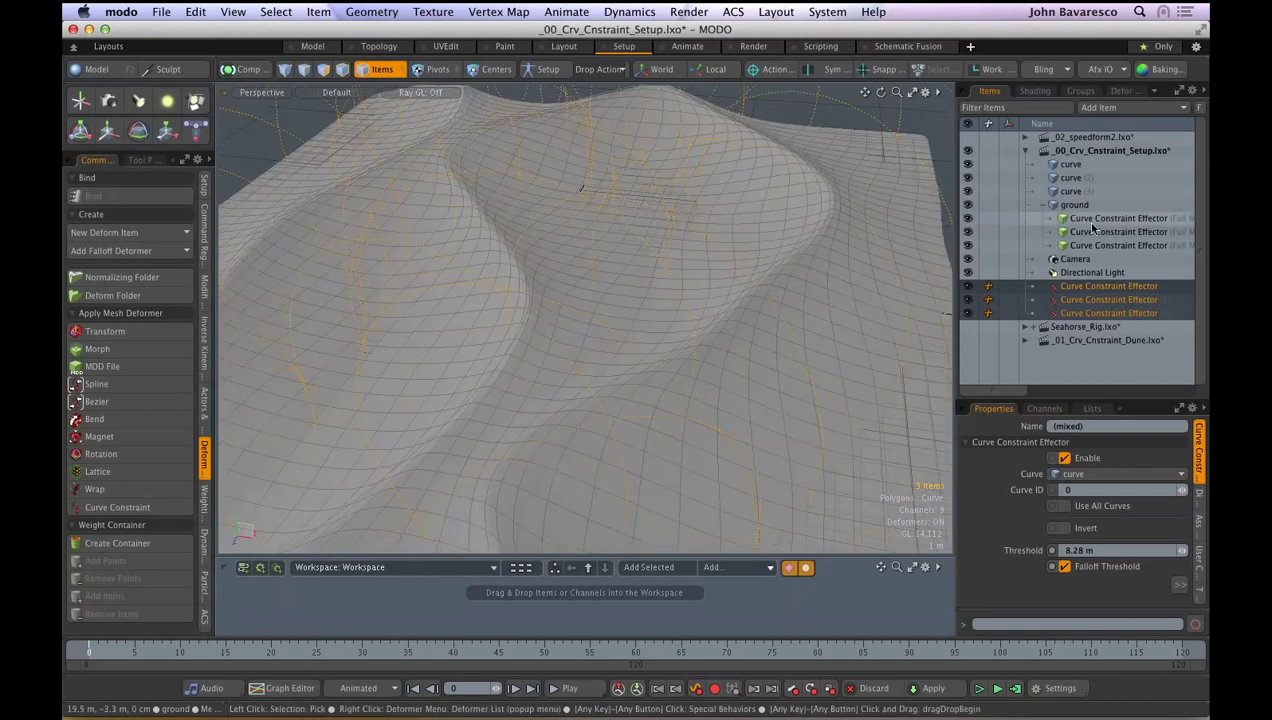
pyautogui.click(823, 318)
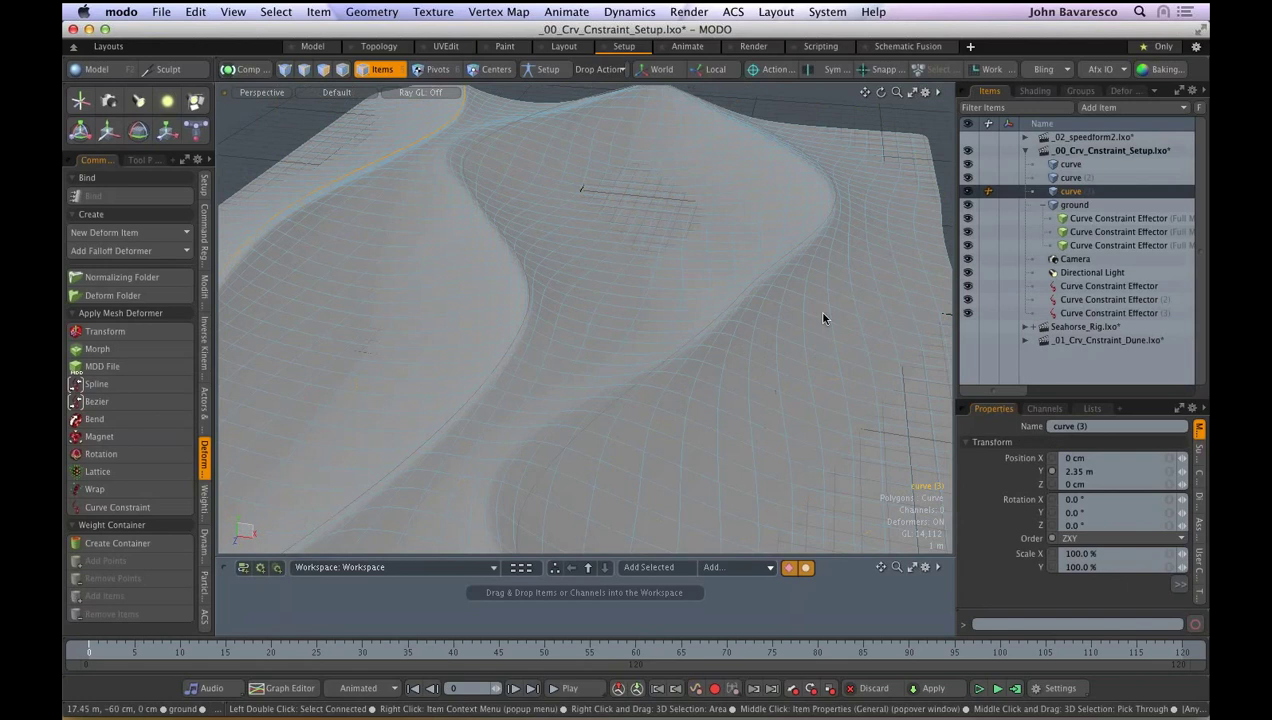
# - Select the first curve item and move it along X to about 3.6 m at frame 0
pyautogui.click(1070, 165)
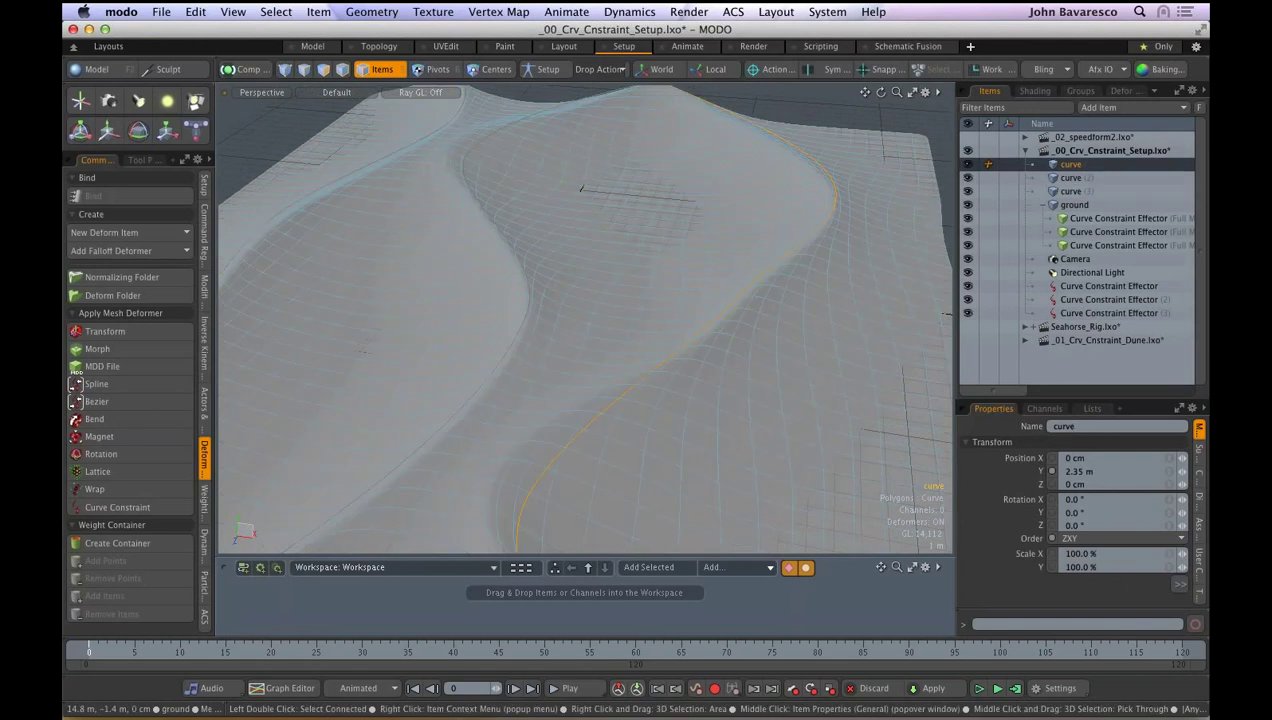
pyautogui.press('a')
pyautogui.keyDown('alt'); pyautogui.moveTo(651, 228); pyautogui.dragTo(716, 381); pyautogui.keyUp('alt')
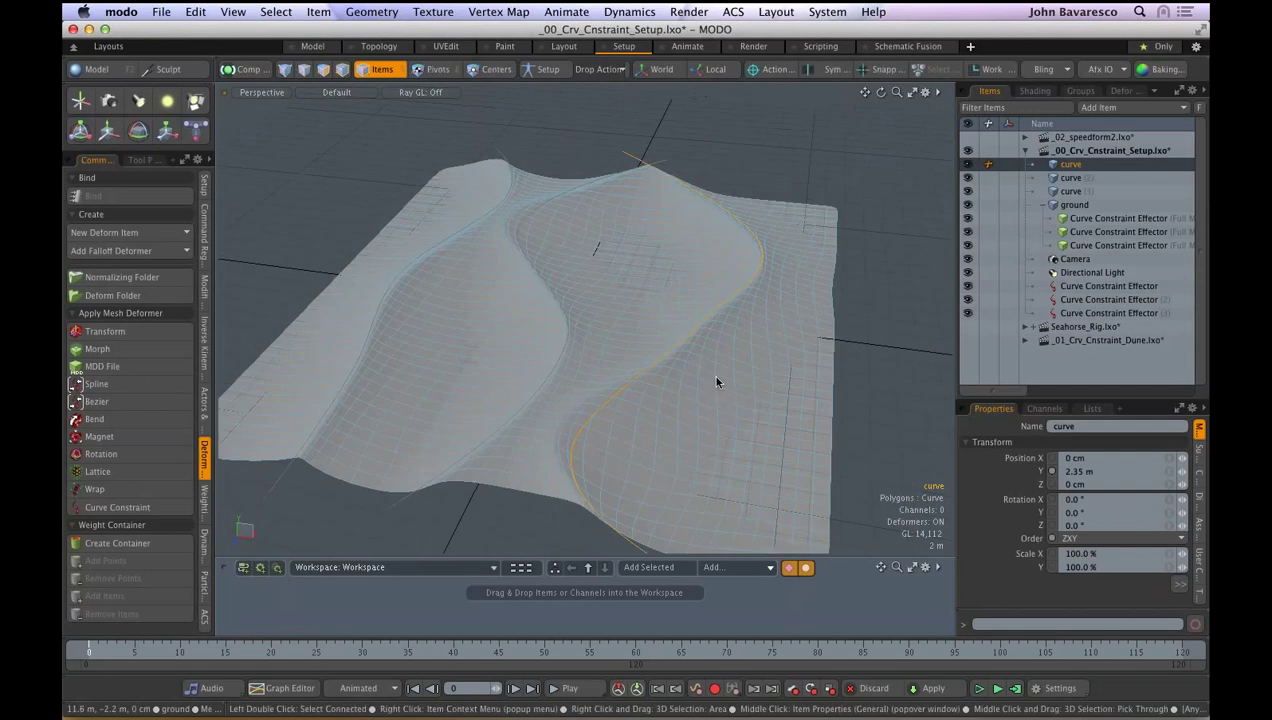
pyautogui.press('y')
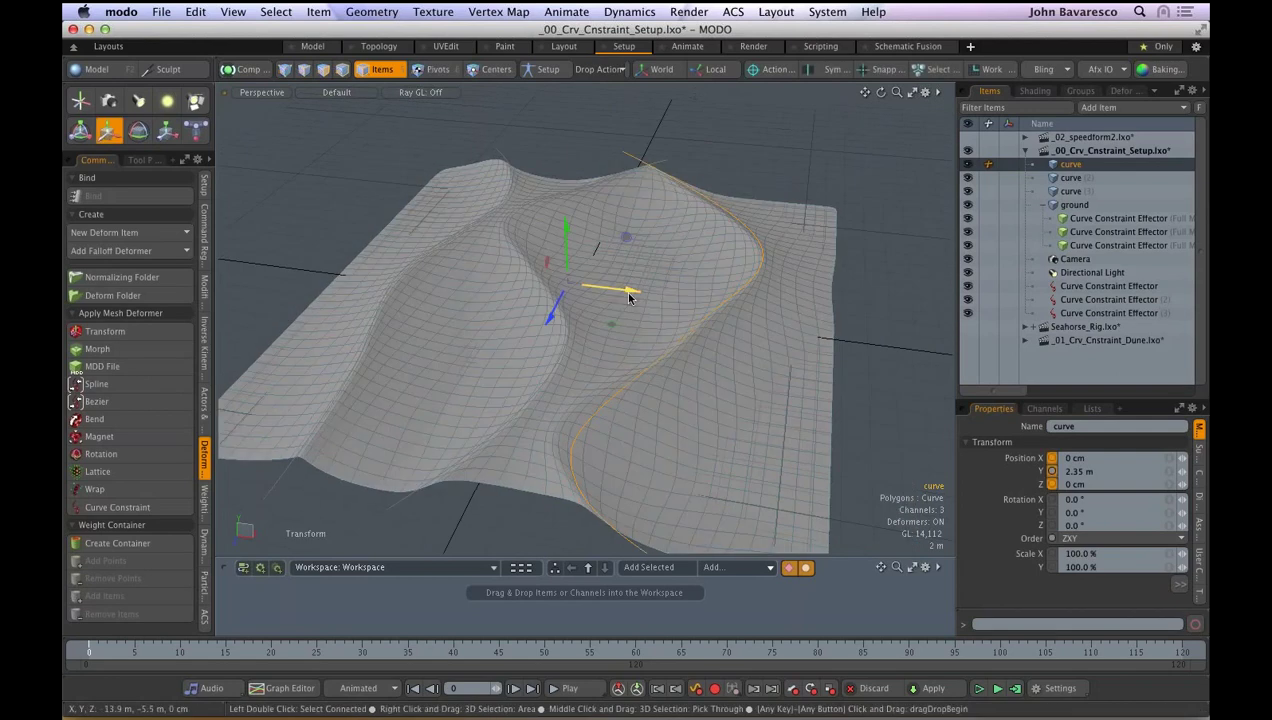
pyautogui.moveTo(629, 297); pyautogui.dragTo(677, 295)
# - At frame 60, move the selected curve across the ground to an X position of about -22.9 m to animate it
pyautogui.click(134, 652)
pyautogui.moveTo(134, 652); pyautogui.dragTo(636, 652)
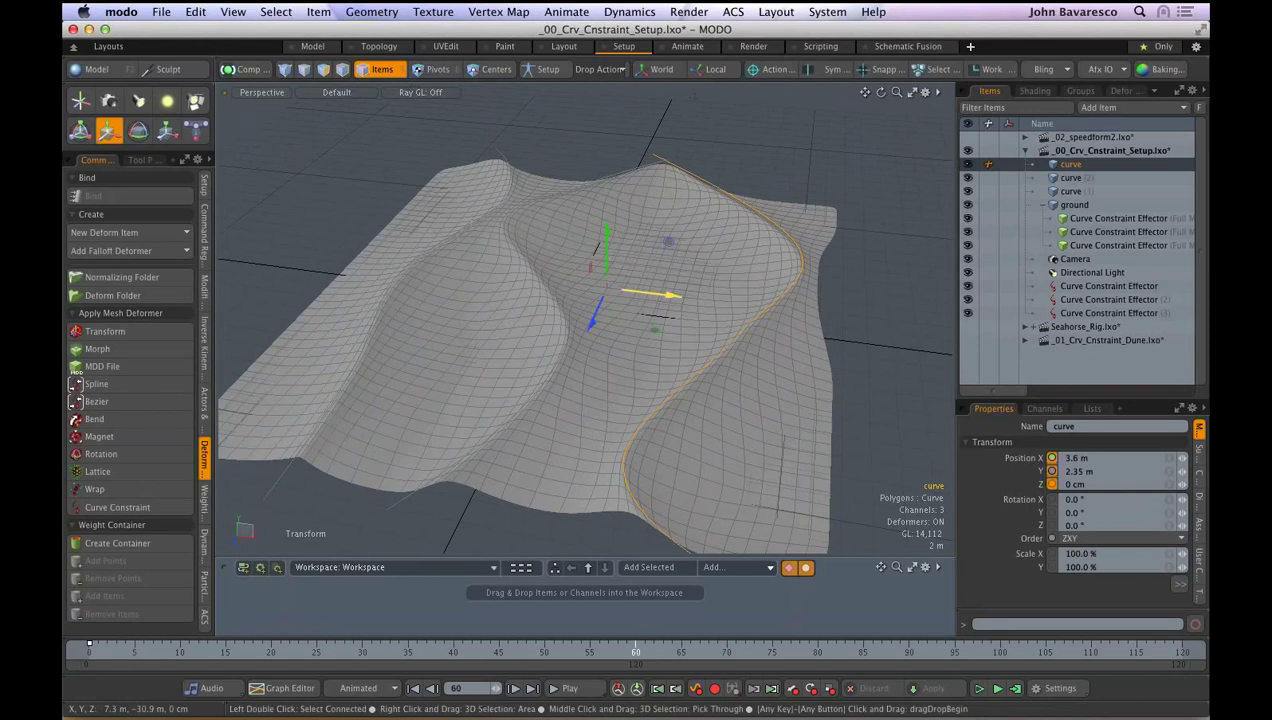
pyautogui.moveTo(672, 295); pyautogui.dragTo(400, 262)
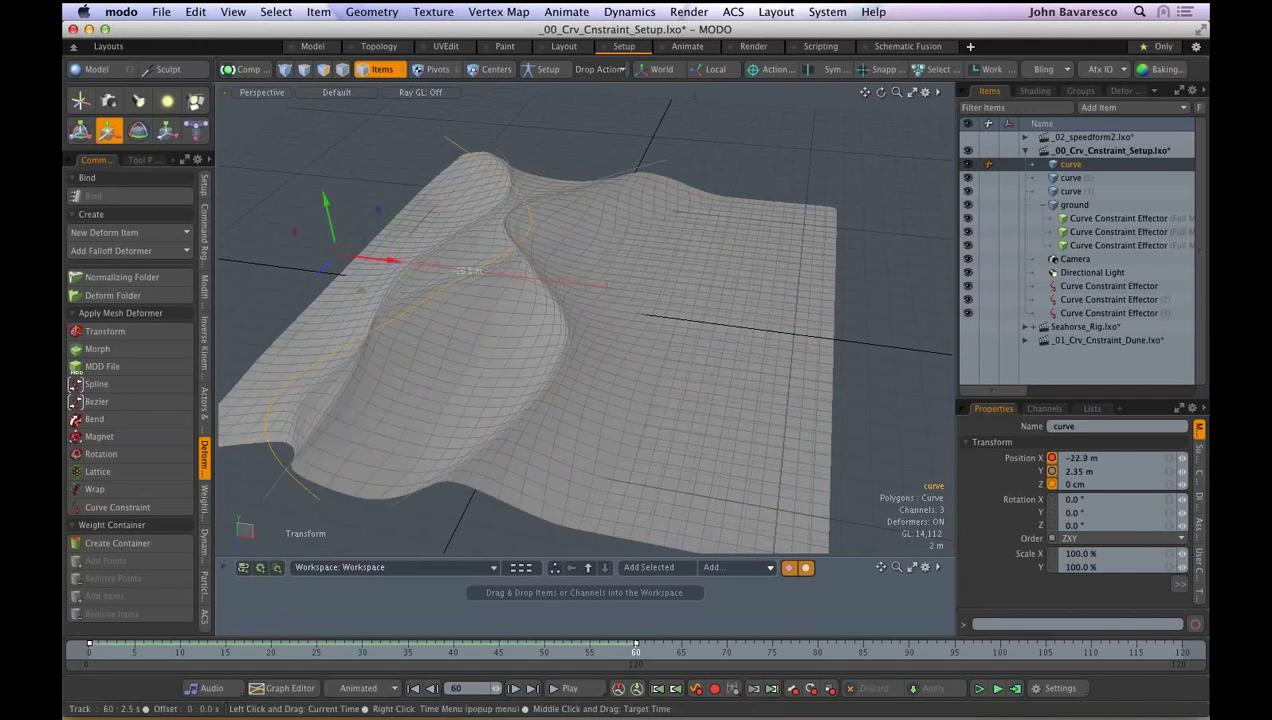
# - Play and scrub the curve animation, including in a closer view, to examine how the ground deforms as the curve travels
pyautogui.moveTo(636, 648); pyautogui.dragTo(607, 648)
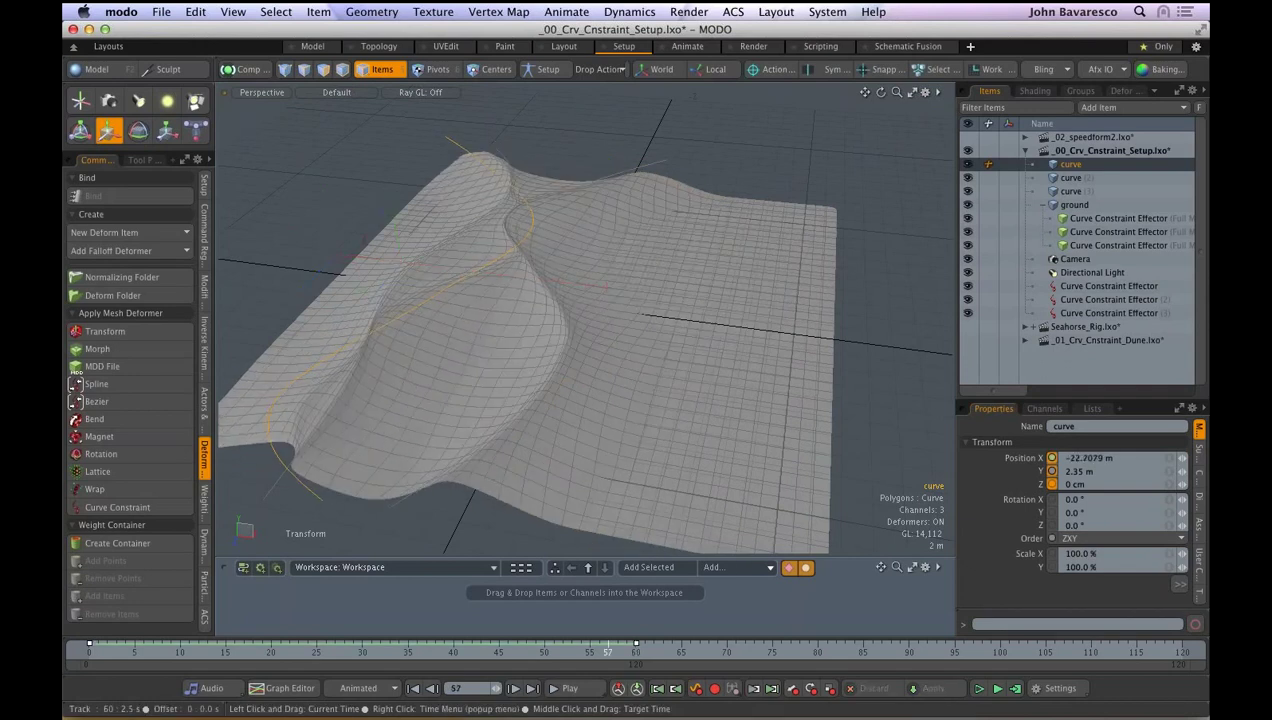
pyautogui.click(566, 689)
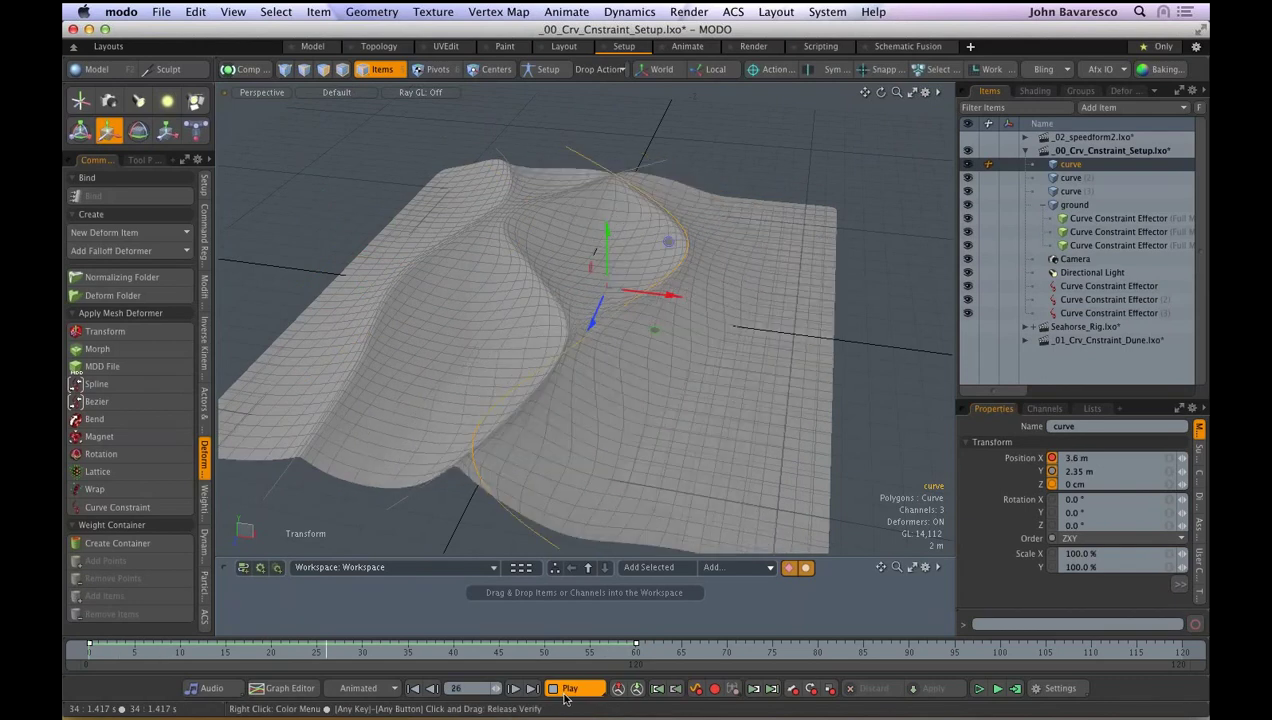
pyautogui.click(565, 697)
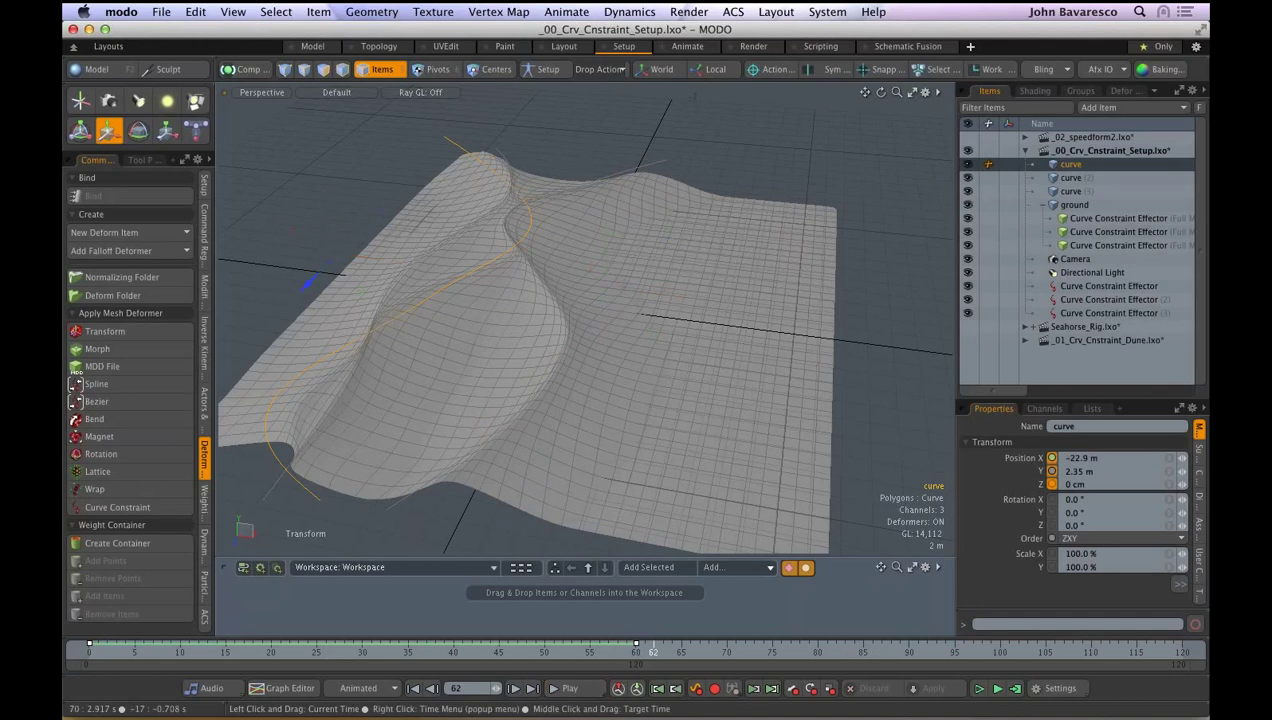
pyautogui.moveTo(653, 651); pyautogui.dragTo(413, 651)
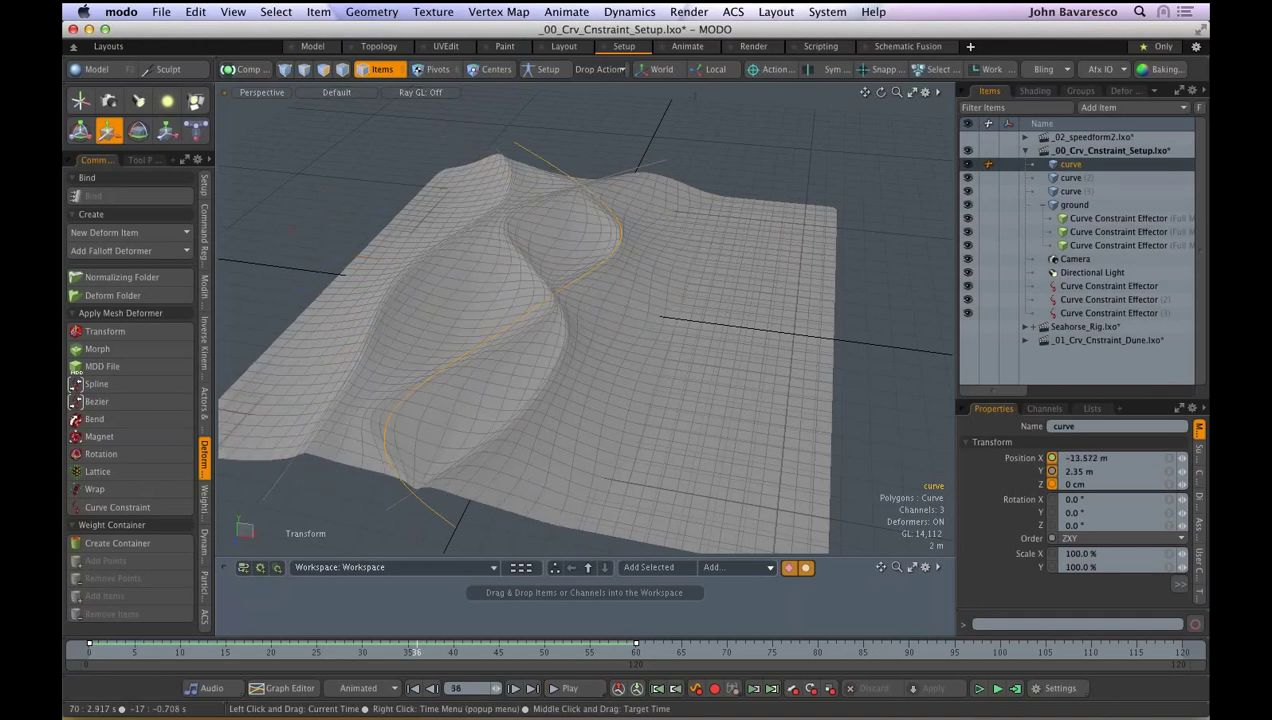
pyautogui.click(568, 689)
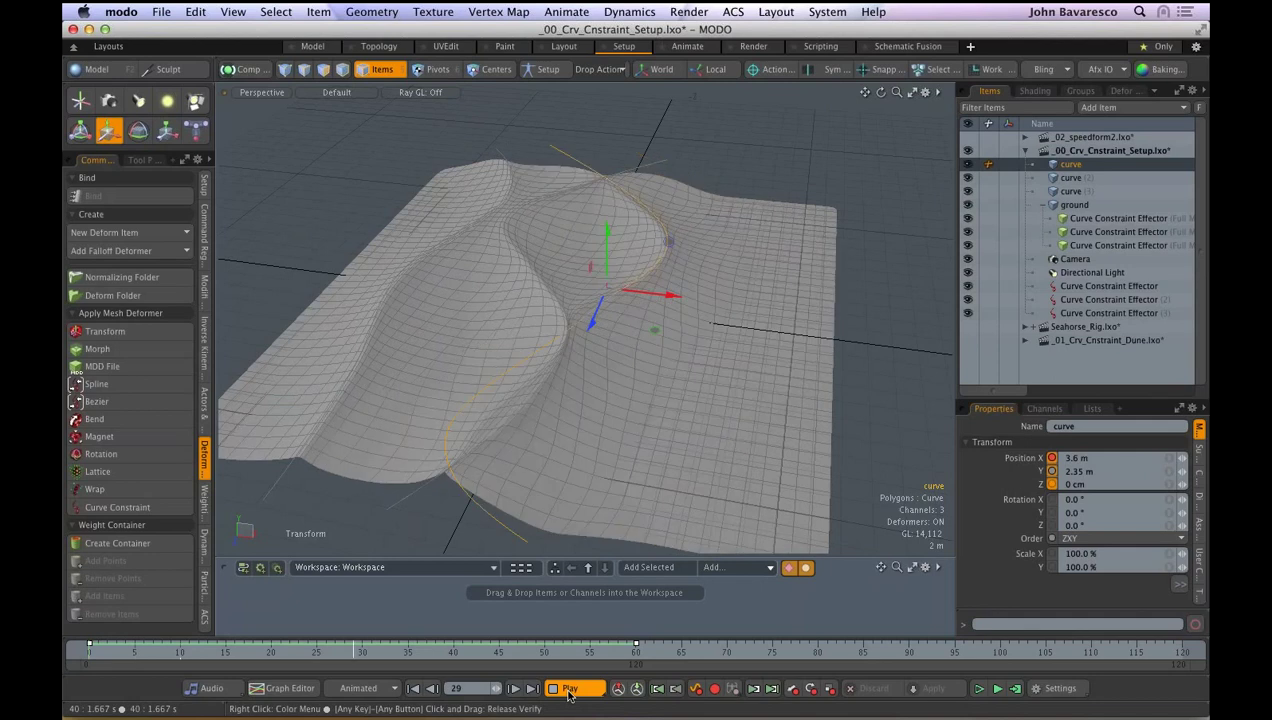
pyautogui.click(568, 689)
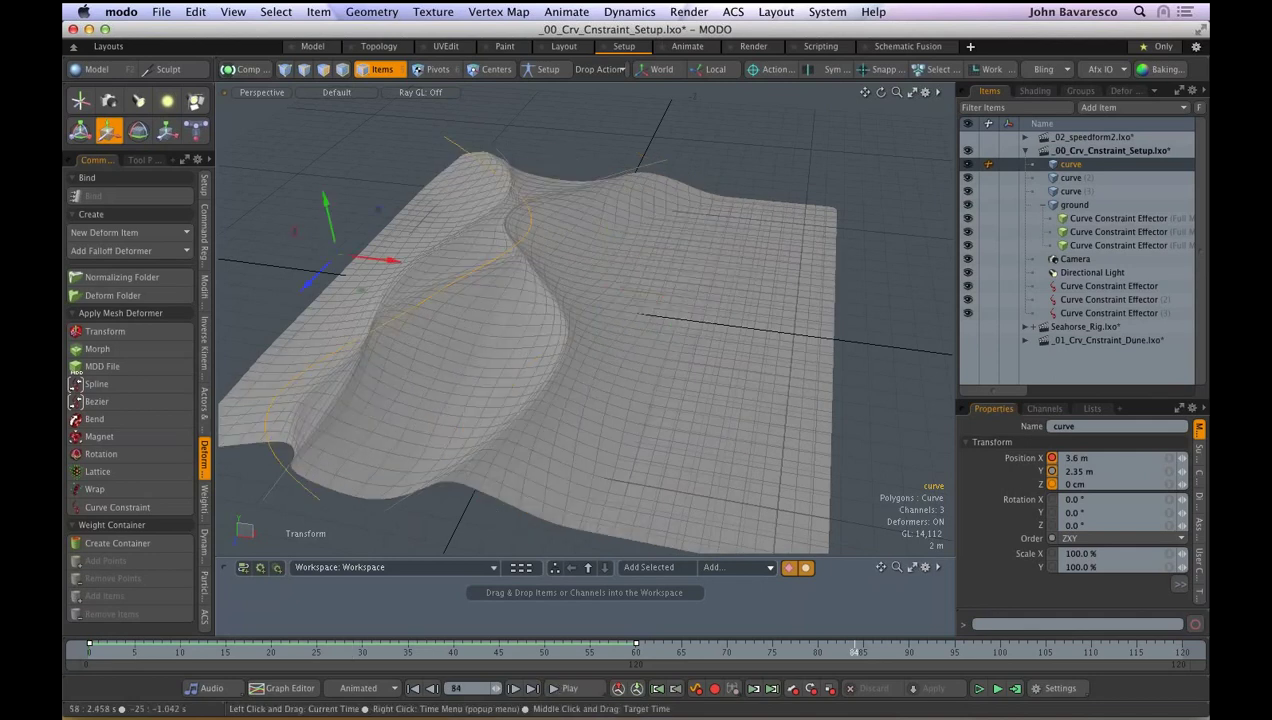
pyautogui.moveTo(526, 652)
pyautogui.mouseDown()
pyautogui.moveTo(116, 652)
pyautogui.moveTo(231, 652)
pyautogui.moveTo(179, 652)
pyautogui.mouseUp()
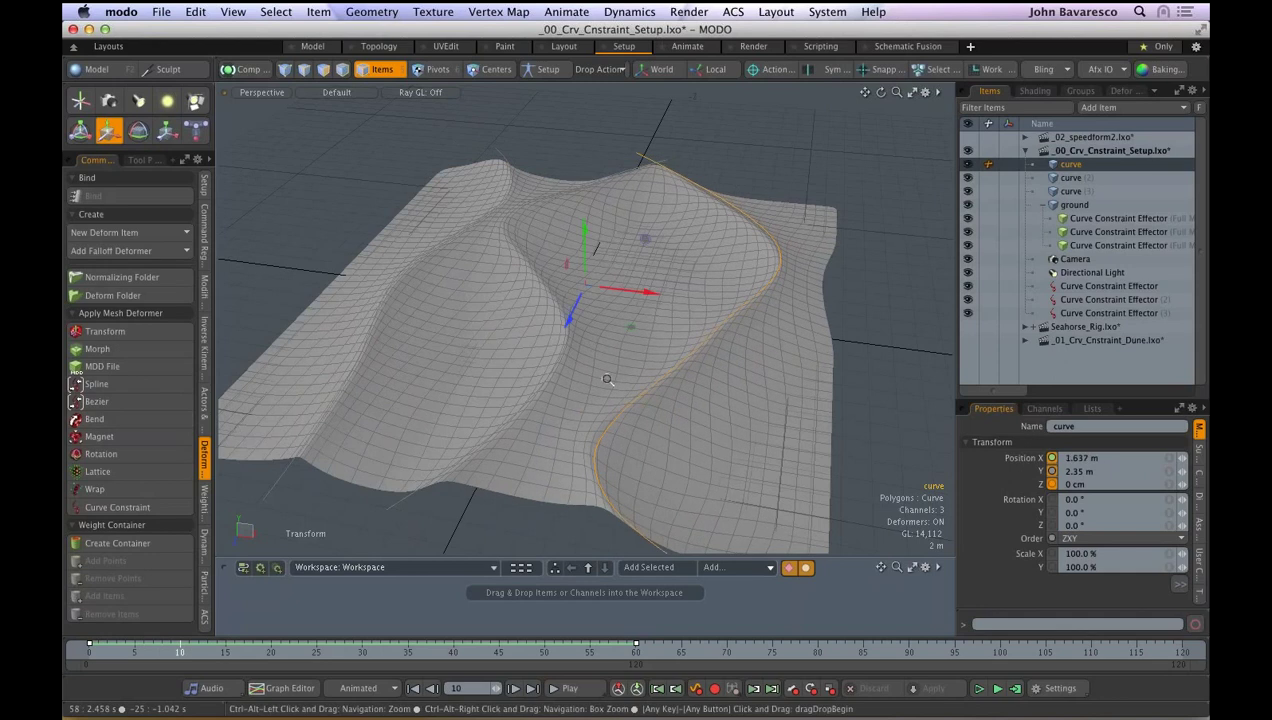
pyautogui.keyDown('ctrl'); pyautogui.keyDown('alt'); pyautogui.moveTo(607, 379); pyautogui.dragTo(630, 379); pyautogui.keyUp('alt'); pyautogui.keyUp('ctrl')
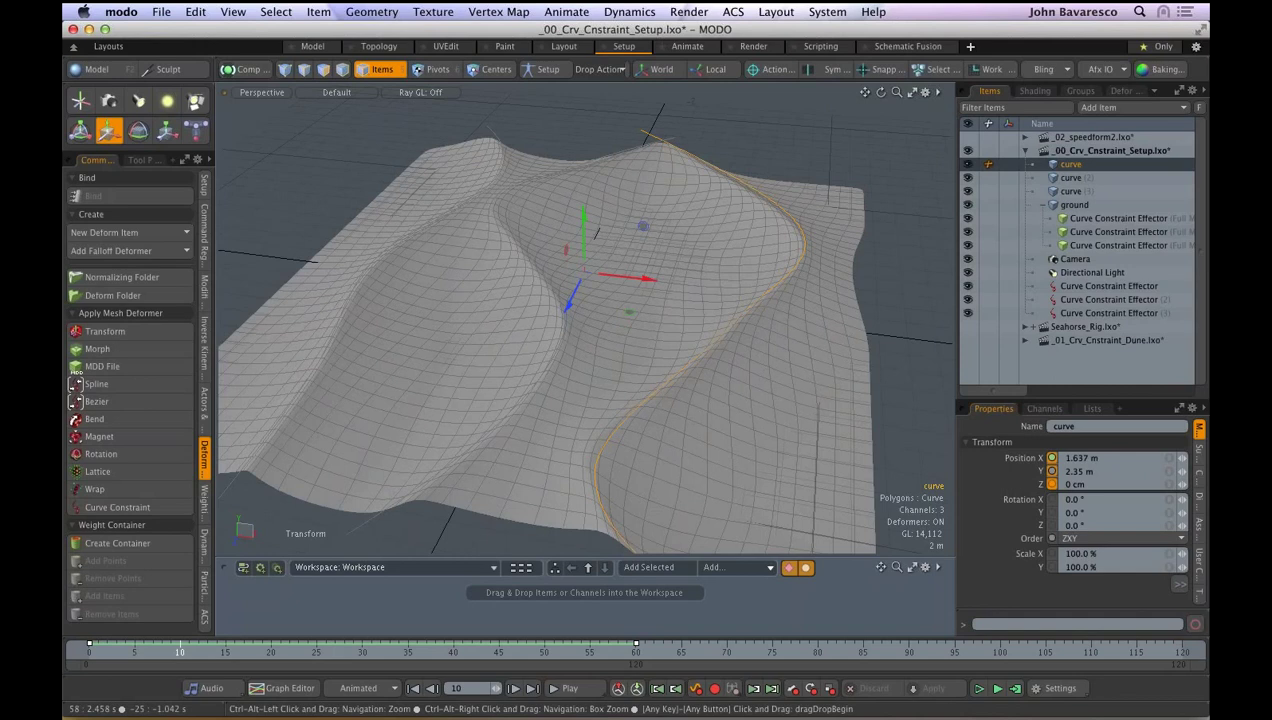
pyautogui.keyDown('alt'); pyautogui.moveTo(597, 233); pyautogui.dragTo(606, 170); pyautogui.keyUp('alt')
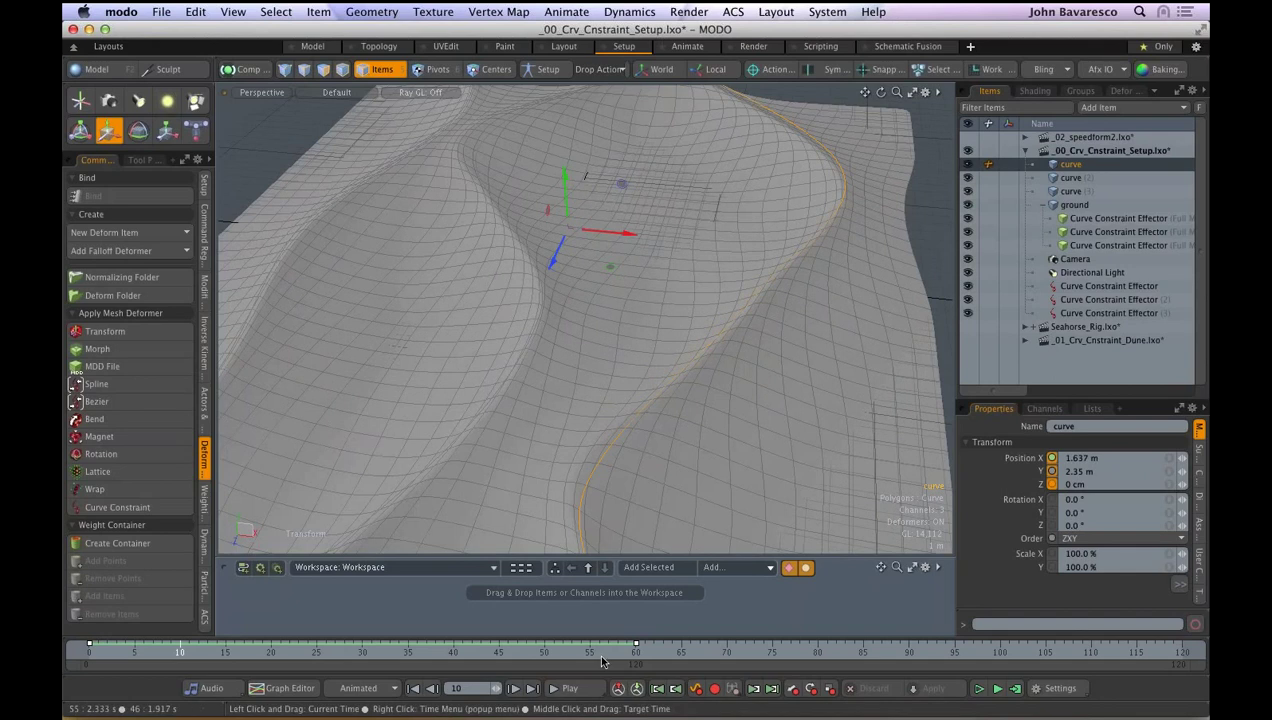
pyautogui.moveTo(597, 652); pyautogui.dragTo(582, 652)
pyautogui.moveTo(581, 651); pyautogui.dragTo(124, 651)
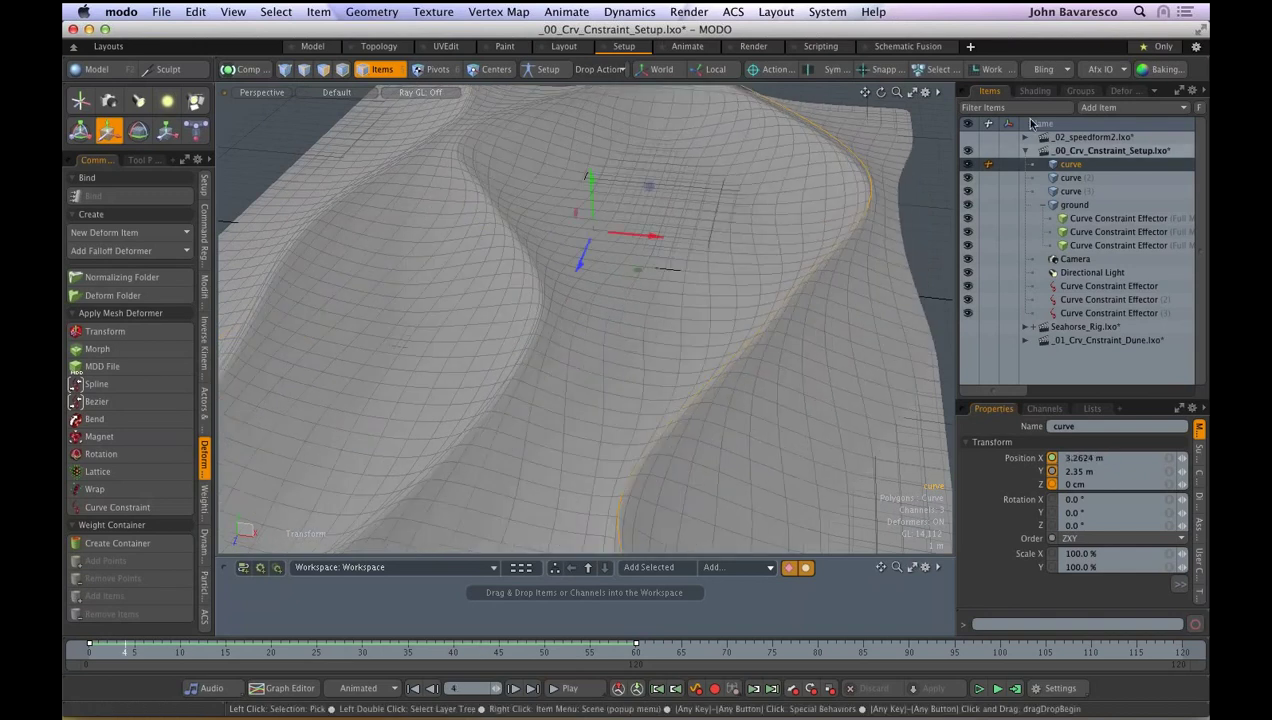
# - Make _01_Crv_Cnstraint_Dune the active scene and widen the perspective view beside its render preview
pyautogui.click(1083, 341)
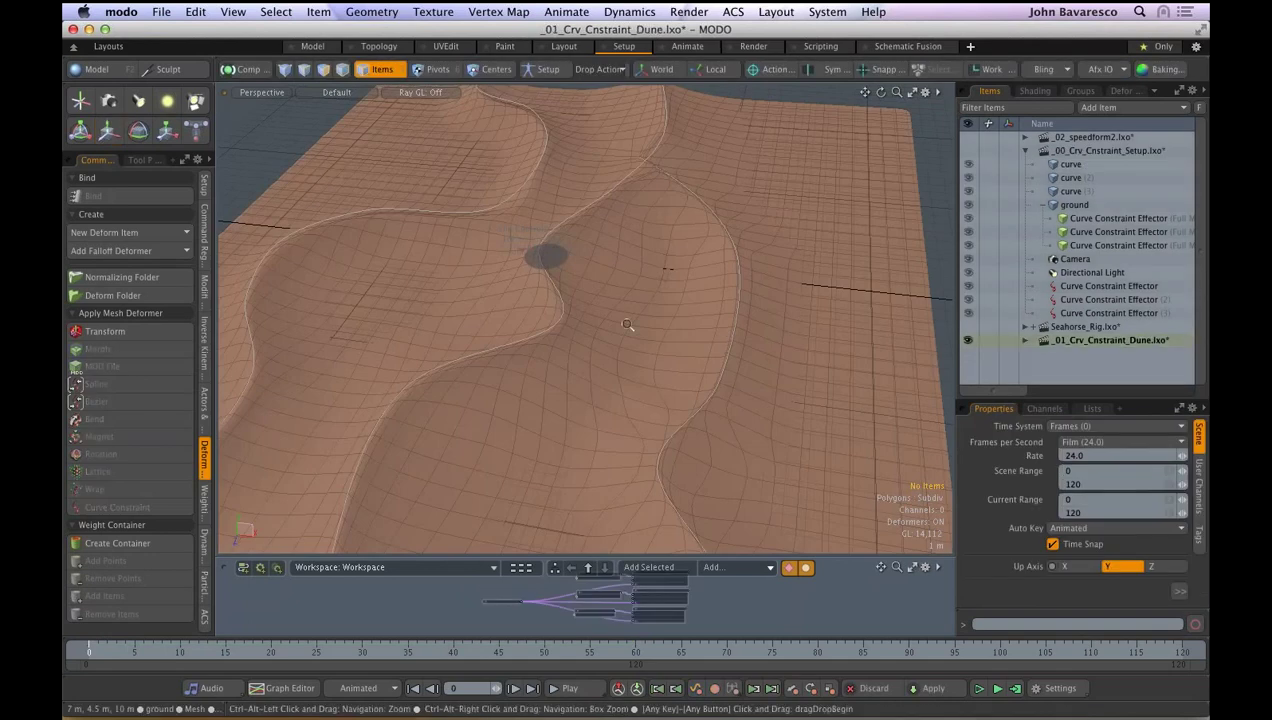
pyautogui.keyDown('ctrl'); pyautogui.keyDown('alt'); pyautogui.moveTo(627, 324); pyautogui.dragTo(642, 324); pyautogui.keyUp('alt'); pyautogui.keyUp('ctrl')
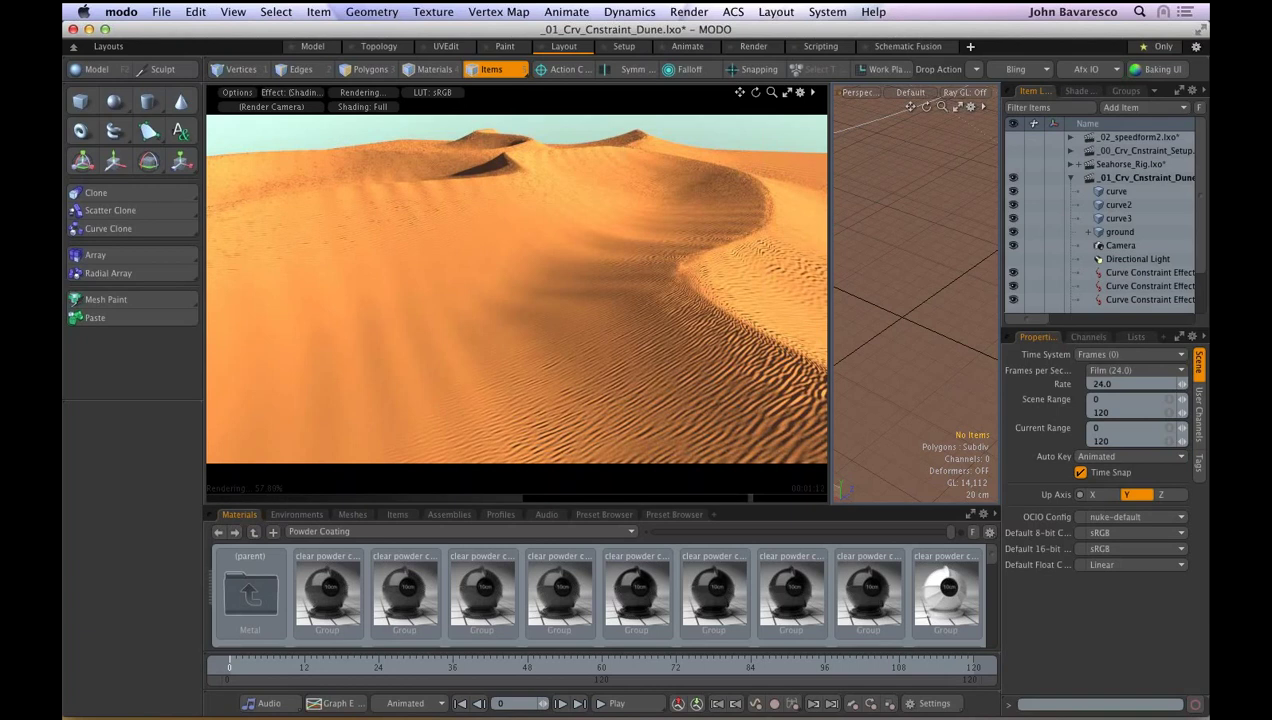
pyautogui.moveTo(830, 300); pyautogui.dragTo(552, 300)
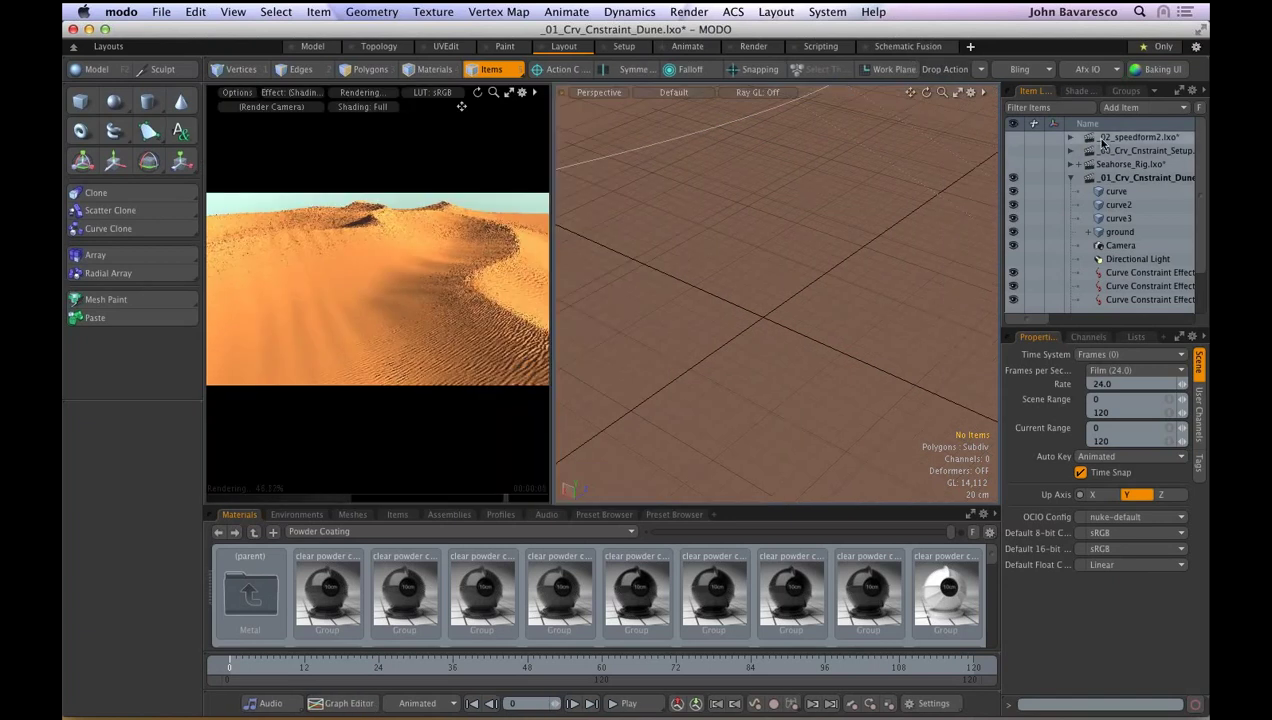
# - Switch to the _02_speedform2 scene and bring the side of the car body into closer view
pyautogui.click(1102, 139)
pyautogui.keyDown('ctrl'); pyautogui.keyDown('alt'); pyautogui.moveTo(841, 298); pyautogui.dragTo(843, 298); pyautogui.keyUp('alt'); pyautogui.keyUp('ctrl')
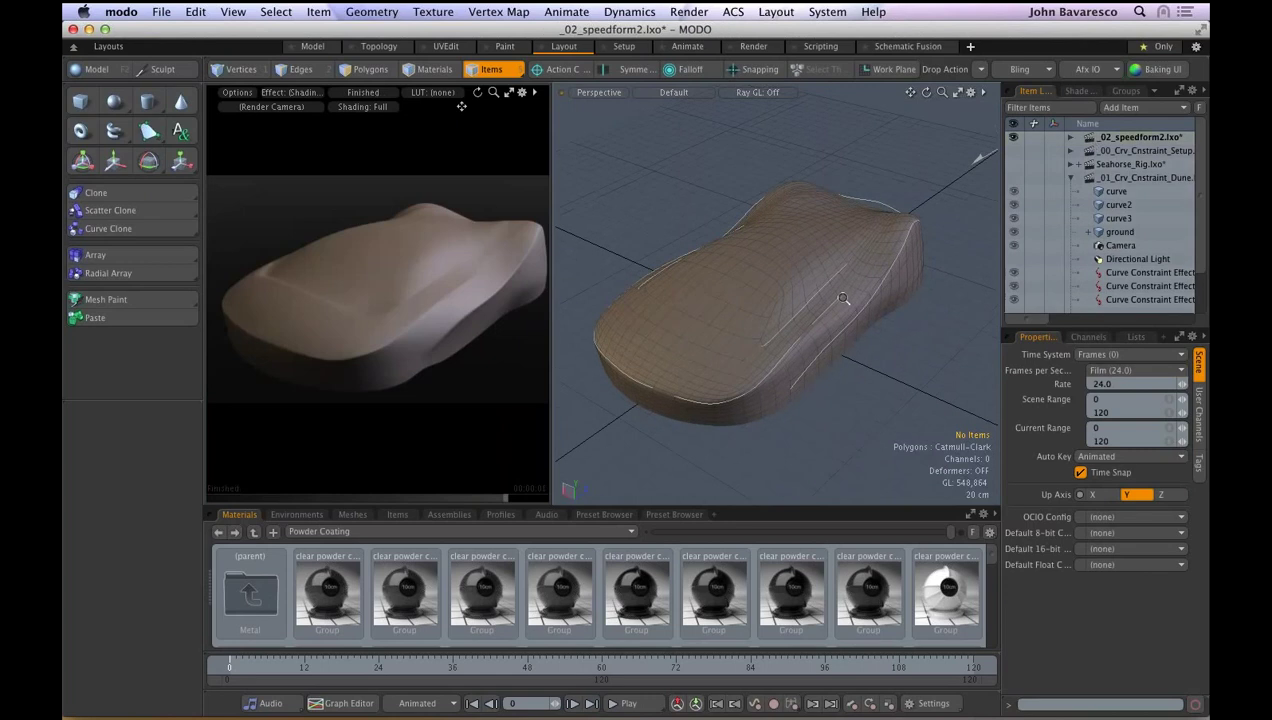
pyautogui.scroll(2, 843, 298)
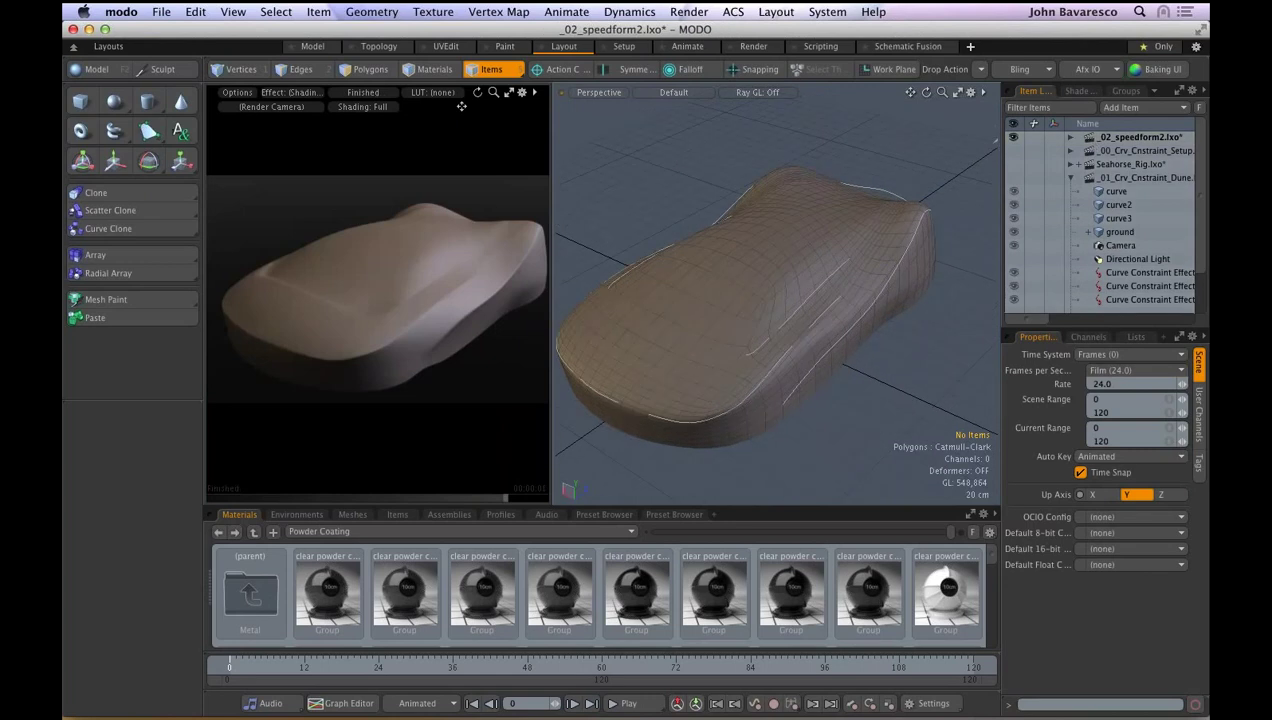
pyautogui.keyDown('alt'); pyautogui.moveTo(952, 298); pyautogui.dragTo(744, 393); pyautogui.keyUp('alt')
pyautogui.scroll(2, 956, 288)
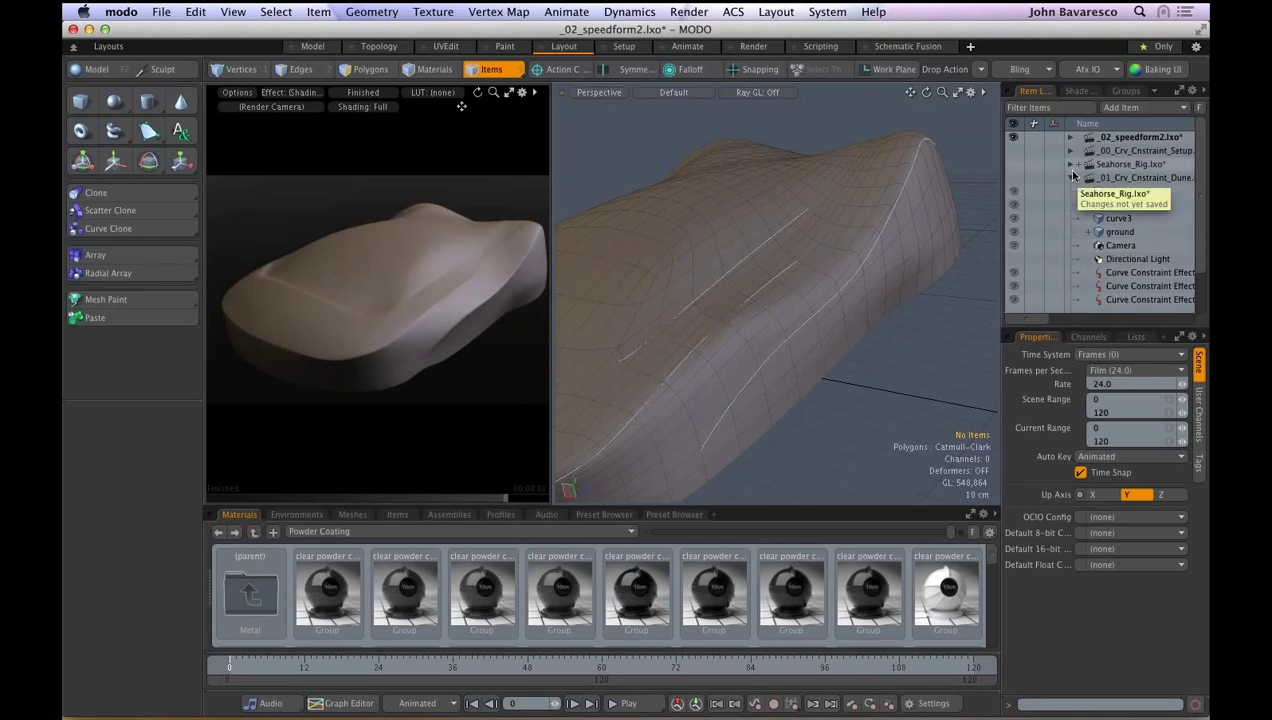
# - Expand the _02_speedform2 scene's items and hide the Curve Constraint Effector driven by line01
pyautogui.click(1071, 177)
pyautogui.click(1070, 137)
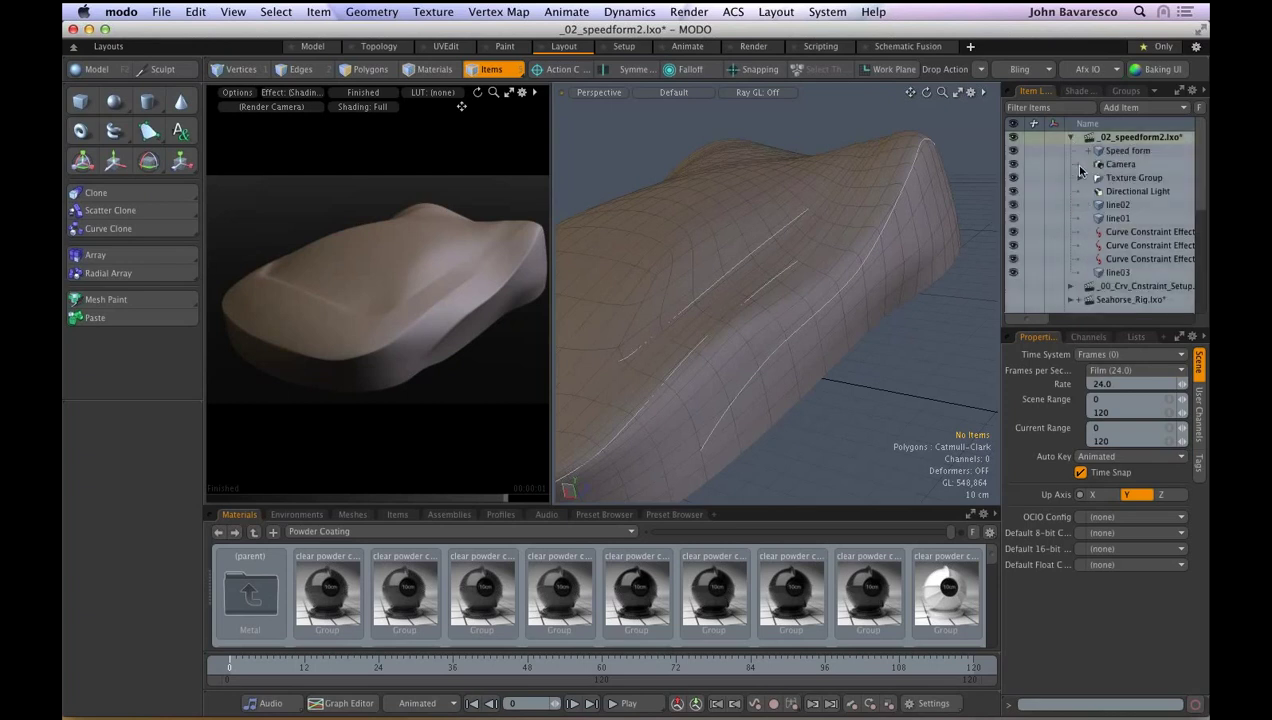
pyautogui.click(1127, 261)
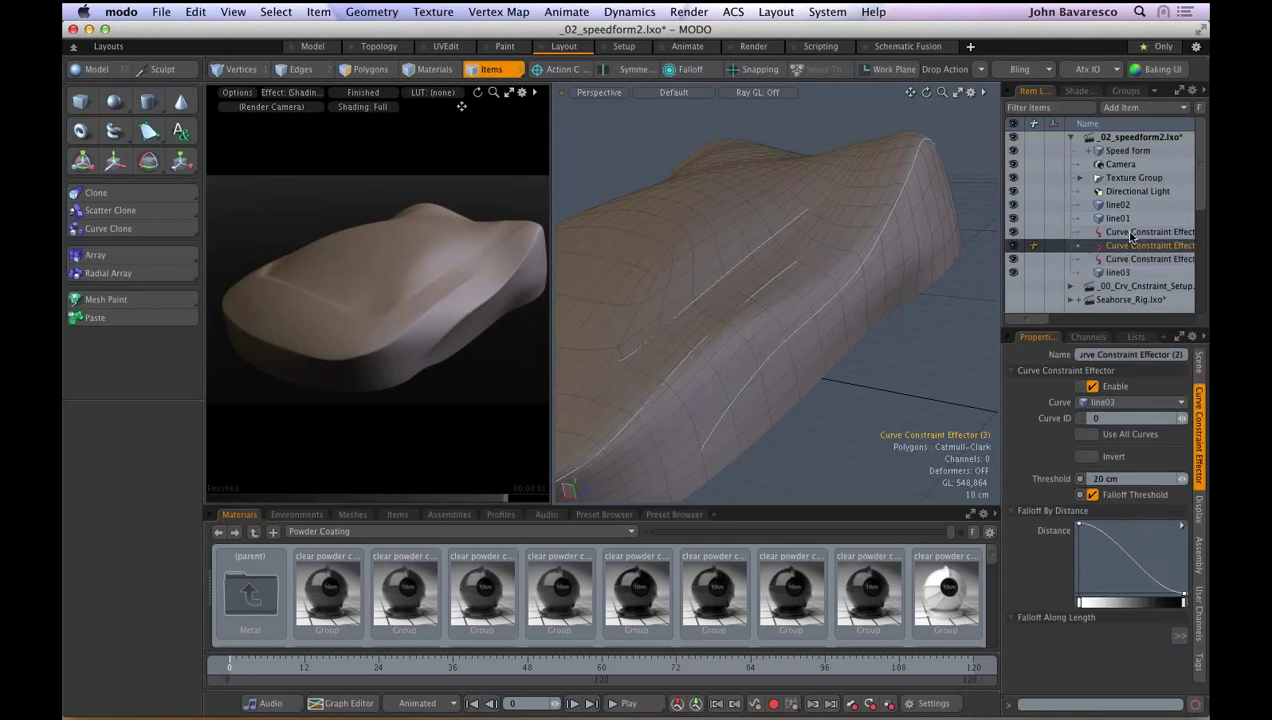
pyautogui.click(1140, 232)
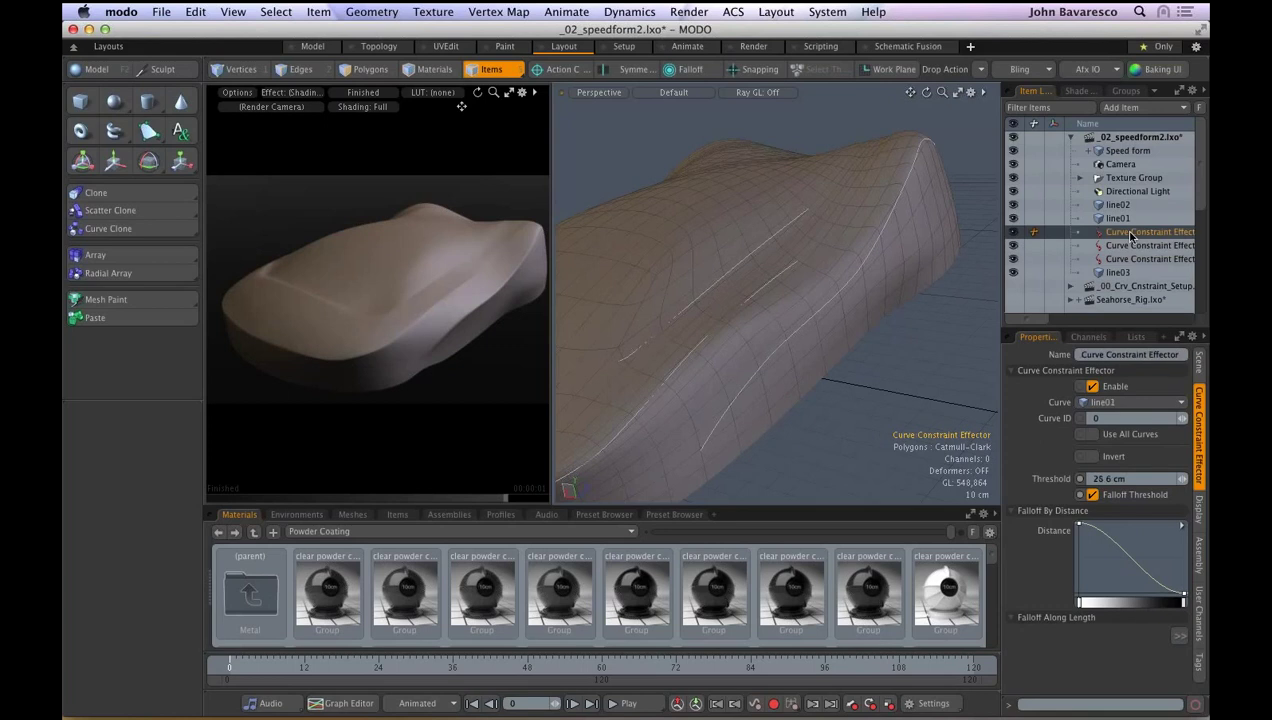
pyautogui.click(1013, 232)
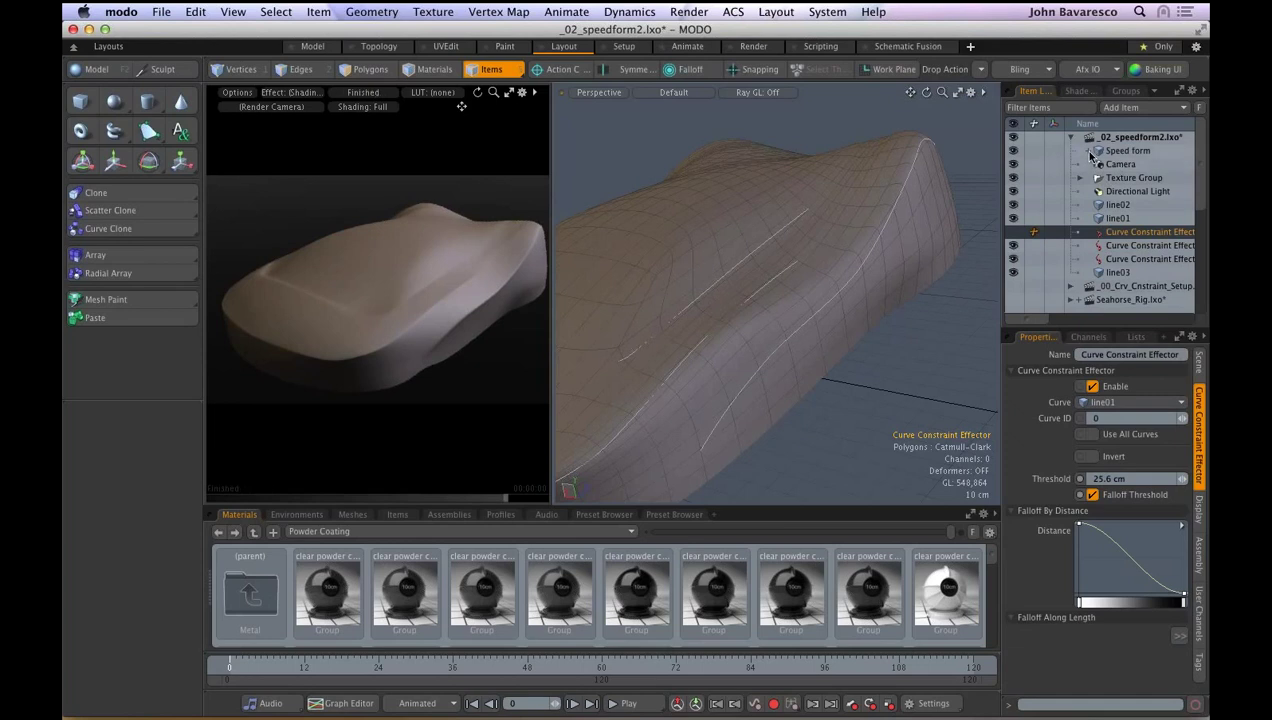
# - Expand the Speed form mesh and disable its three Curve Constraint Effector deformers
pyautogui.click(1087, 150)
pyautogui.click(1124, 191)
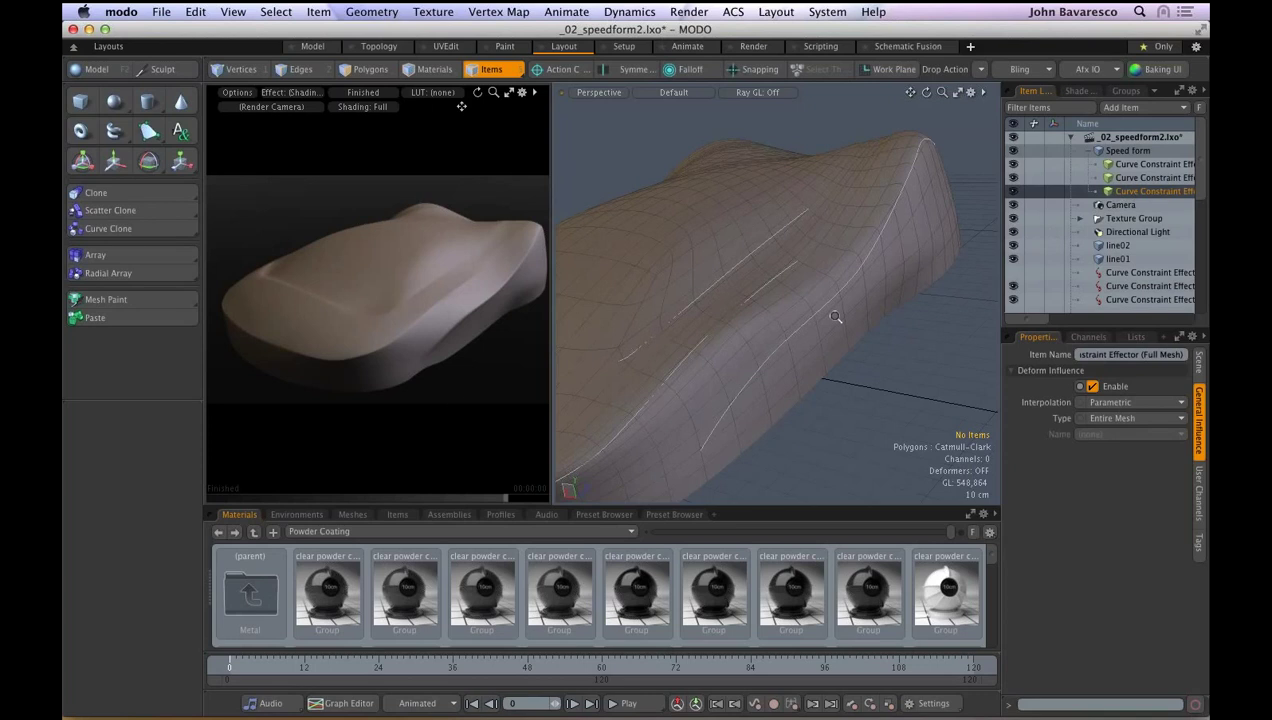
pyautogui.press('ctrl')
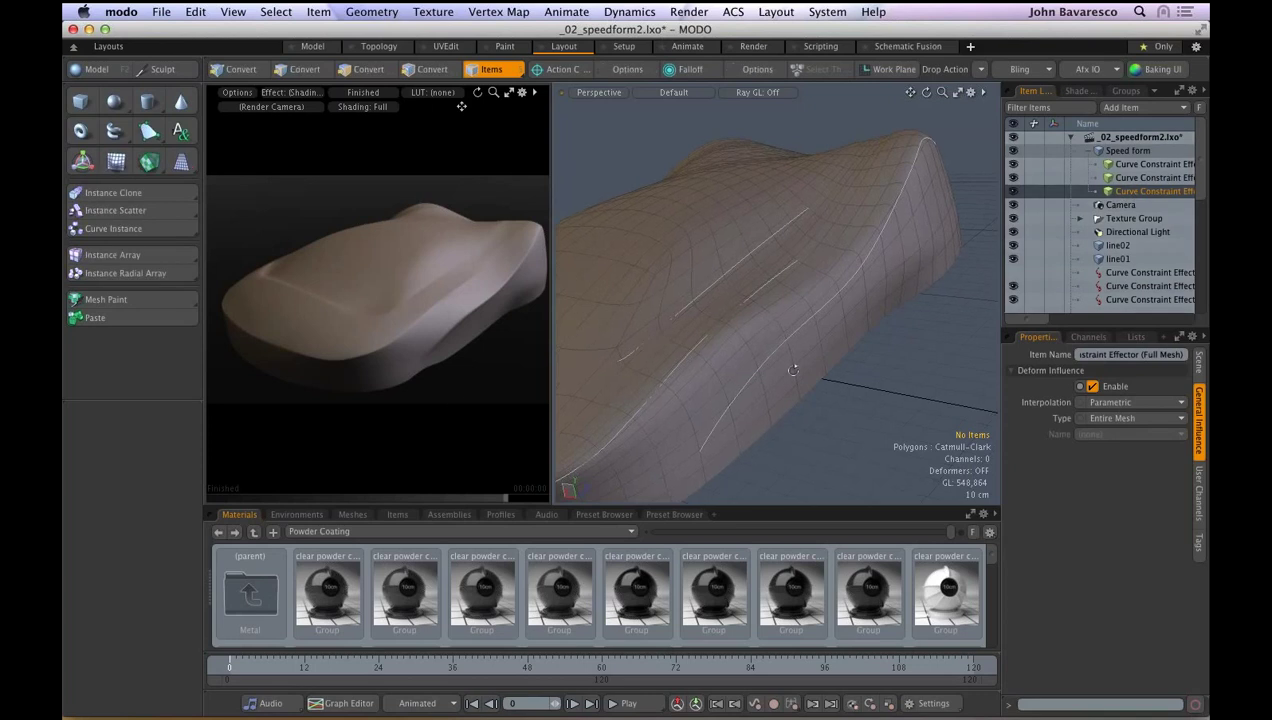
pyautogui.keyDown('alt'); pyautogui.moveTo(793, 370); pyautogui.dragTo(812, 393); pyautogui.keyUp('alt')
pyautogui.click(1013, 191)
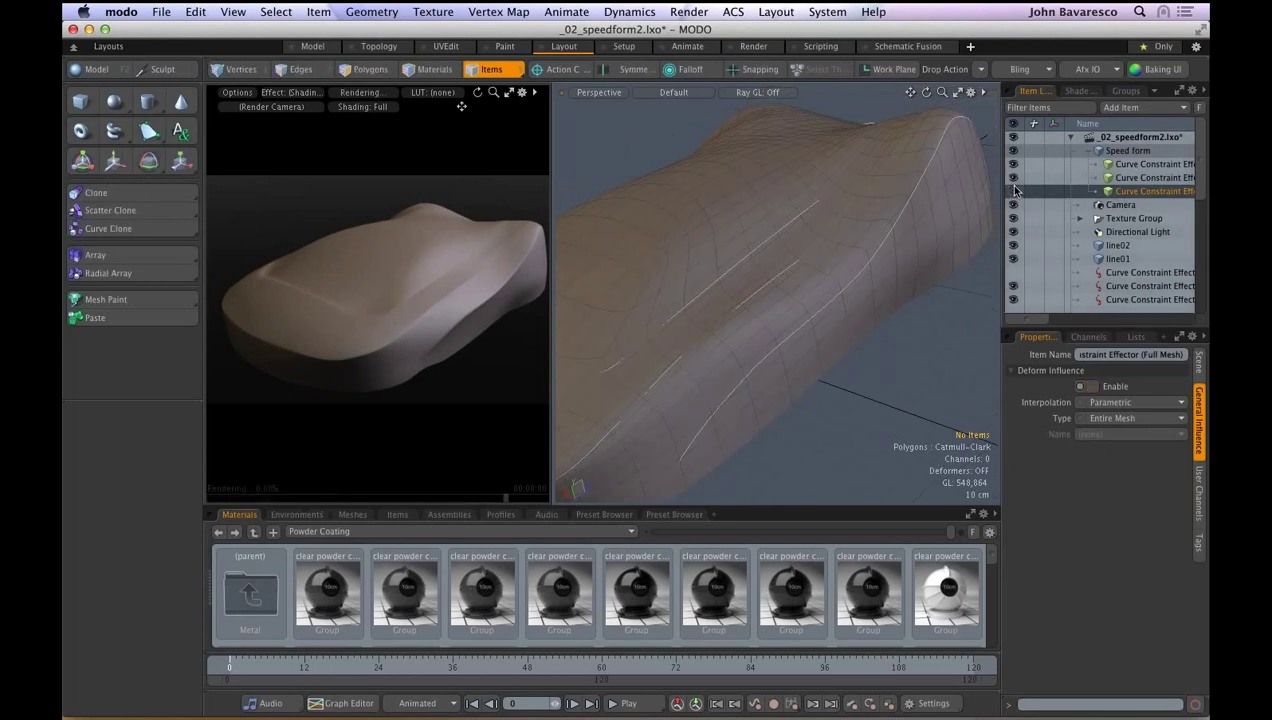
pyautogui.click(1013, 178)
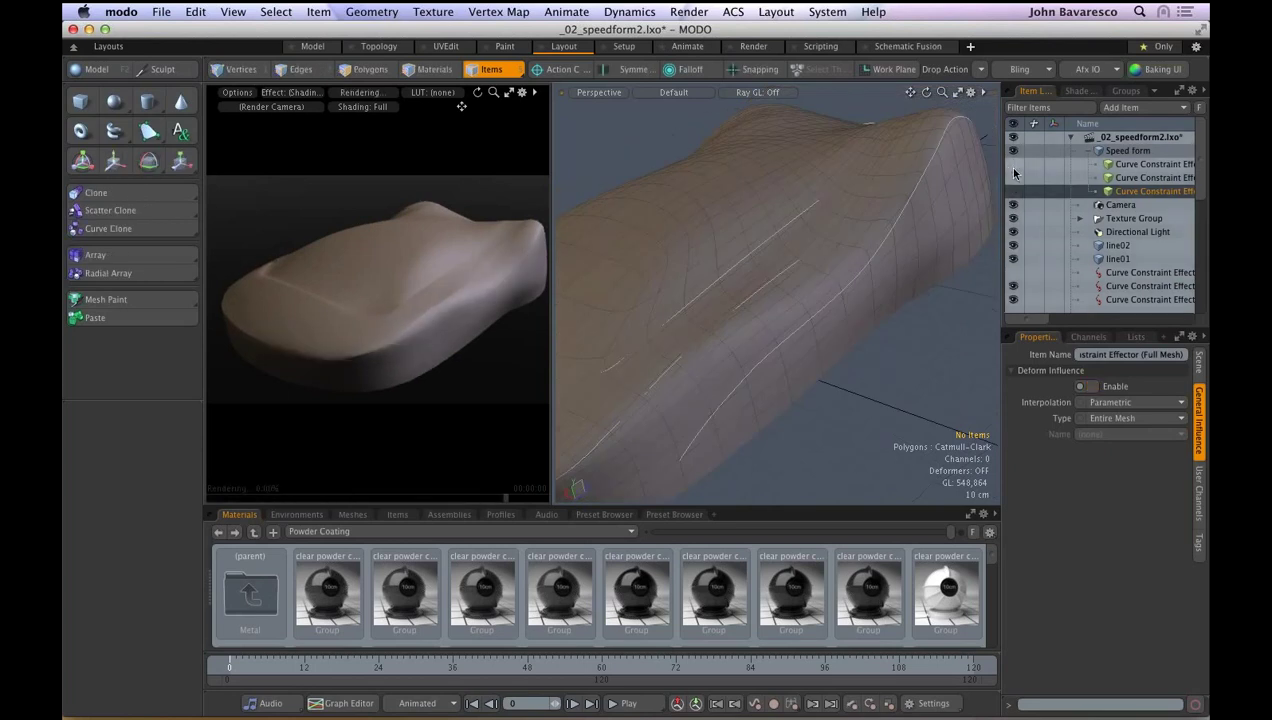
pyautogui.click(1012, 164)
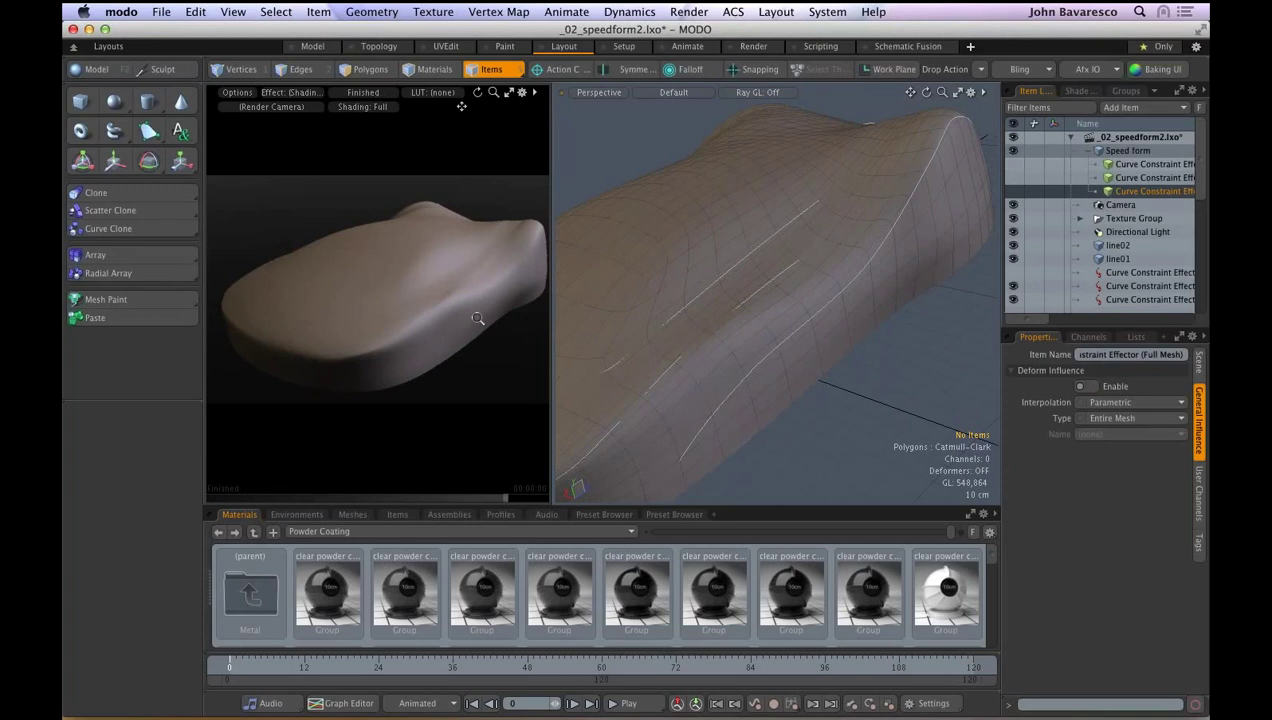
# - Re-enable the Speed form mesh's three Curve Constraint Effector deformers and inspect the constrained car body from several angles
pyautogui.keyDown('alt'); pyautogui.moveTo(474, 321); pyautogui.dragTo(461, 344); pyautogui.keyUp('alt')
pyautogui.click(1013, 165)
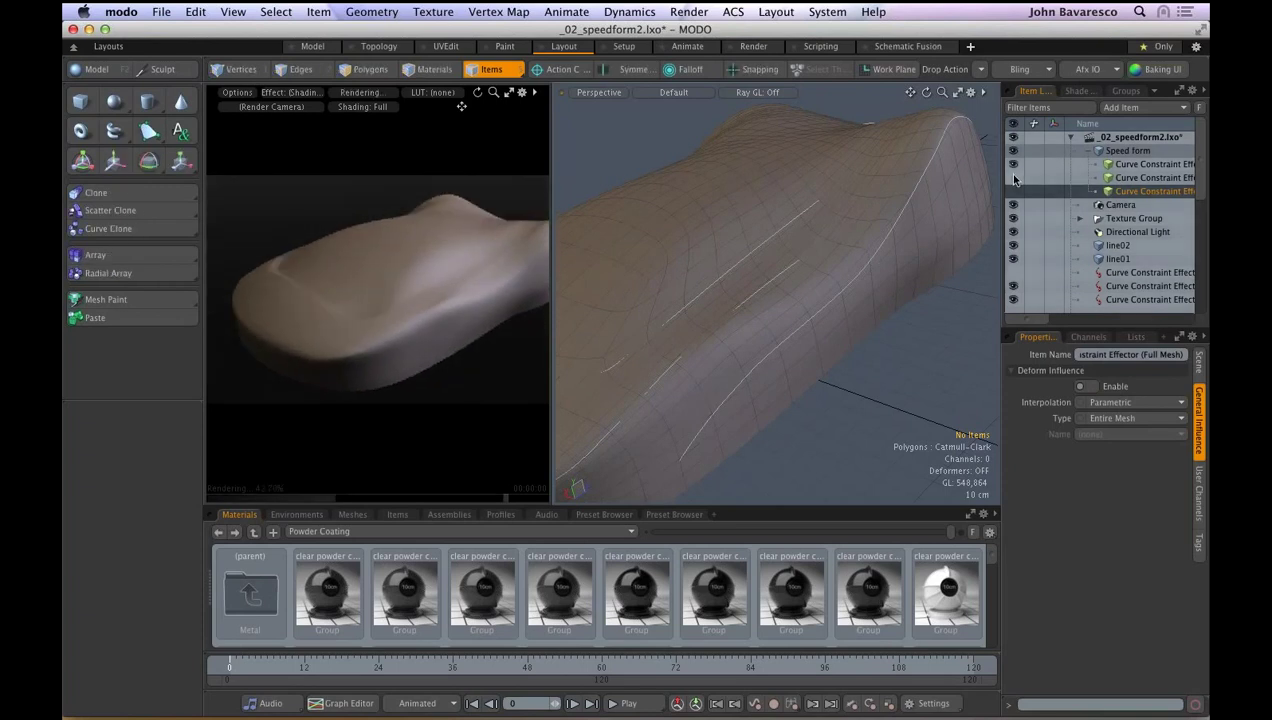
pyautogui.click(1013, 178)
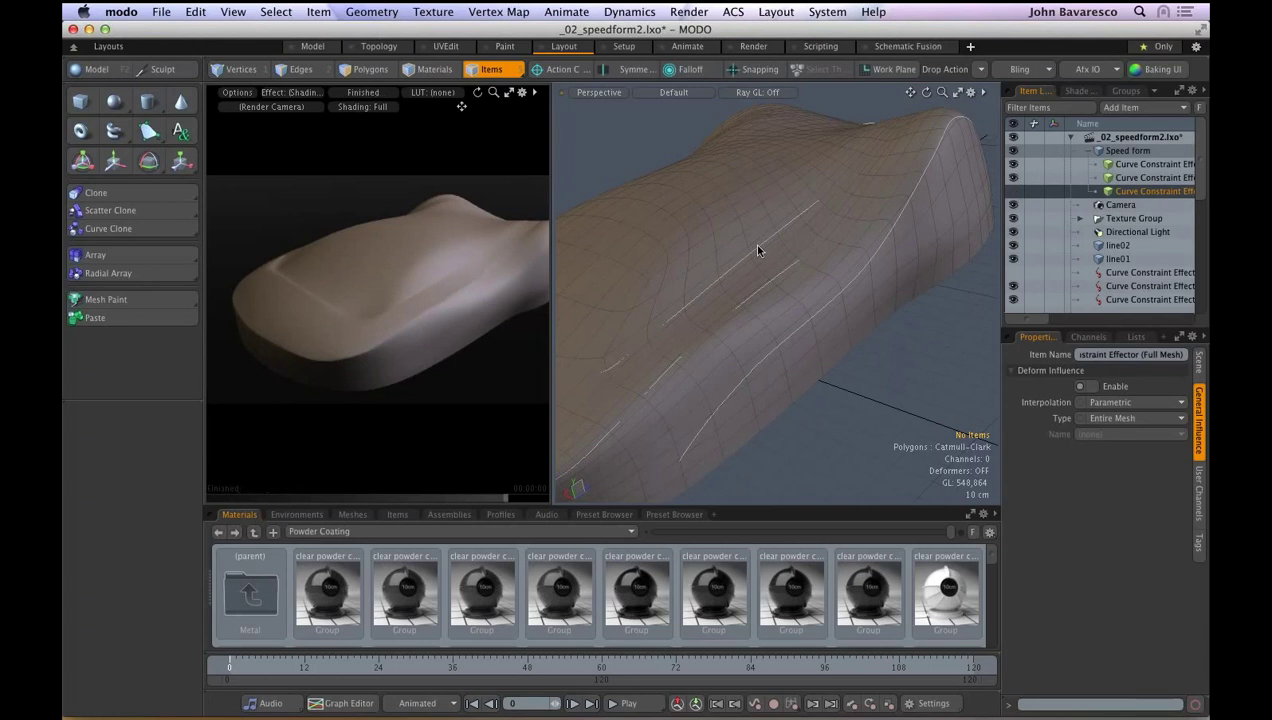
pyautogui.click(1013, 191)
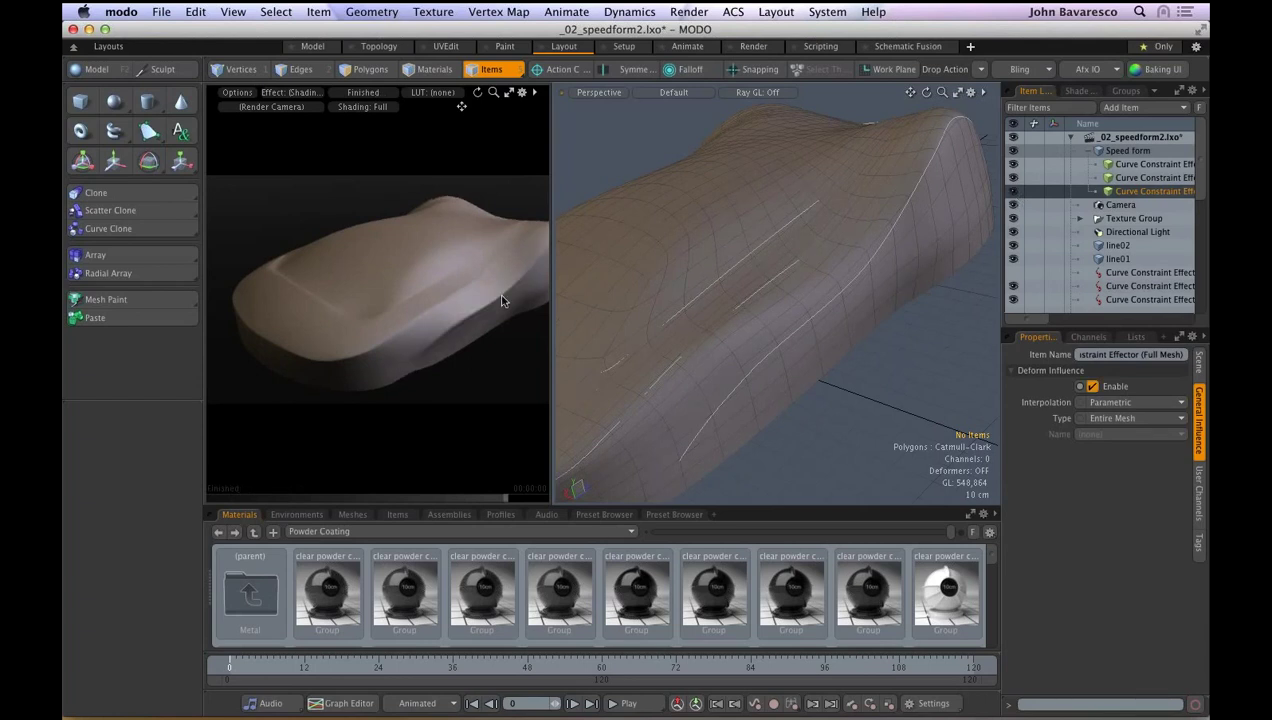
pyautogui.keyDown('alt'); pyautogui.keyDown('shift'); pyautogui.moveTo(518, 287); pyautogui.dragTo(478, 328); pyautogui.keyUp('shift'); pyautogui.keyUp('alt')
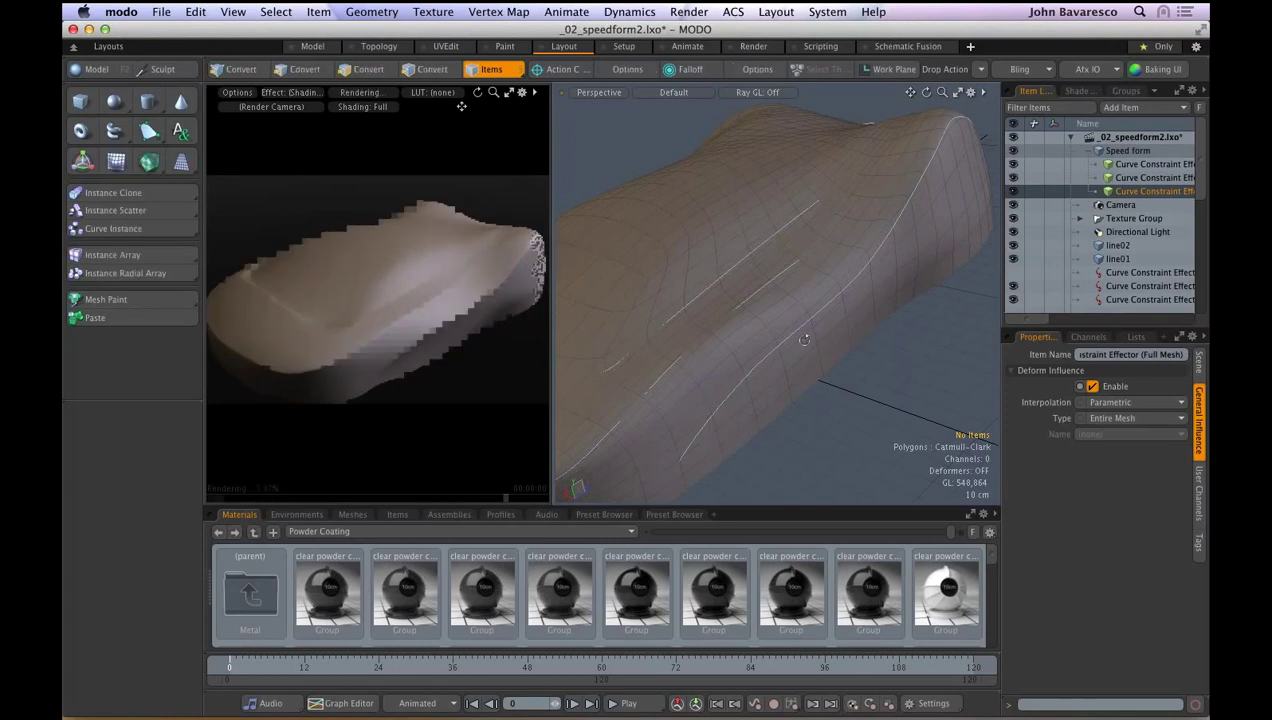
pyautogui.keyDown('alt'); pyautogui.moveTo(814, 347); pyautogui.dragTo(873, 331); pyautogui.keyUp('alt')
pyautogui.keyDown('alt'); pyautogui.moveTo(482, 346); pyautogui.dragTo(240, 348); pyautogui.keyUp('alt')
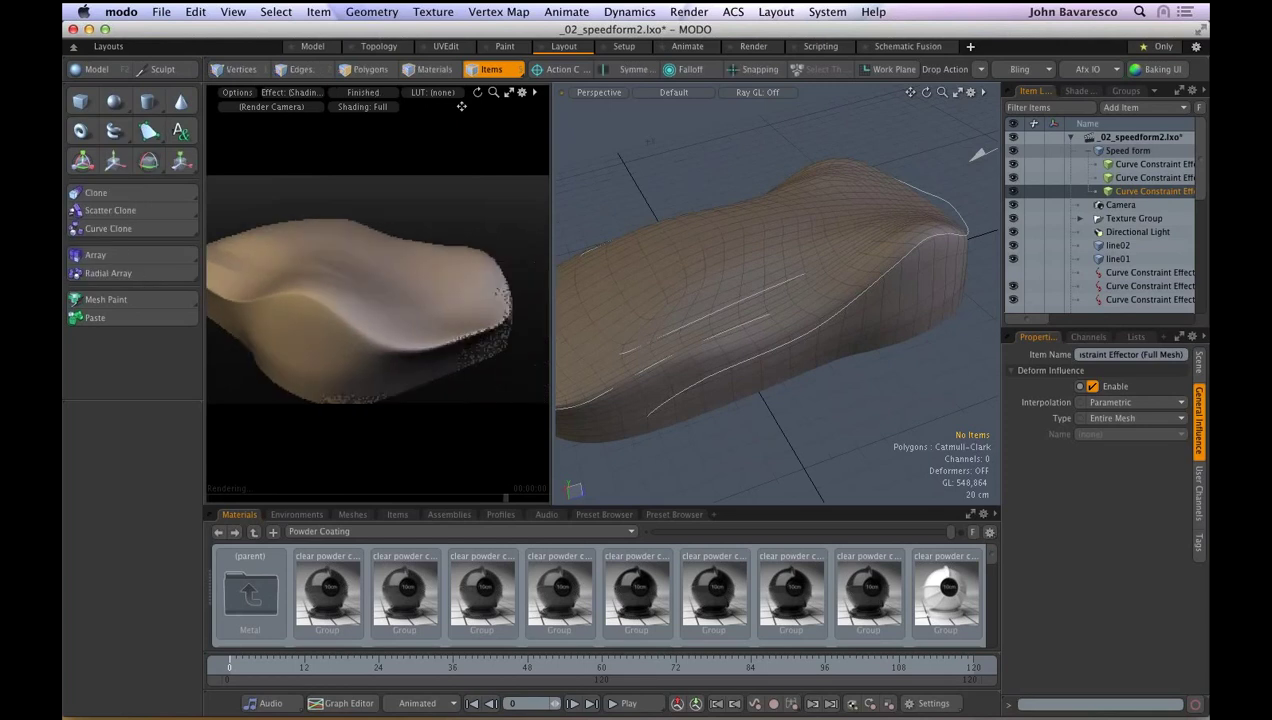
pyautogui.keyDown('alt'); pyautogui.moveTo(370, 345); pyautogui.dragTo(429, 321); pyautogui.keyUp('alt')
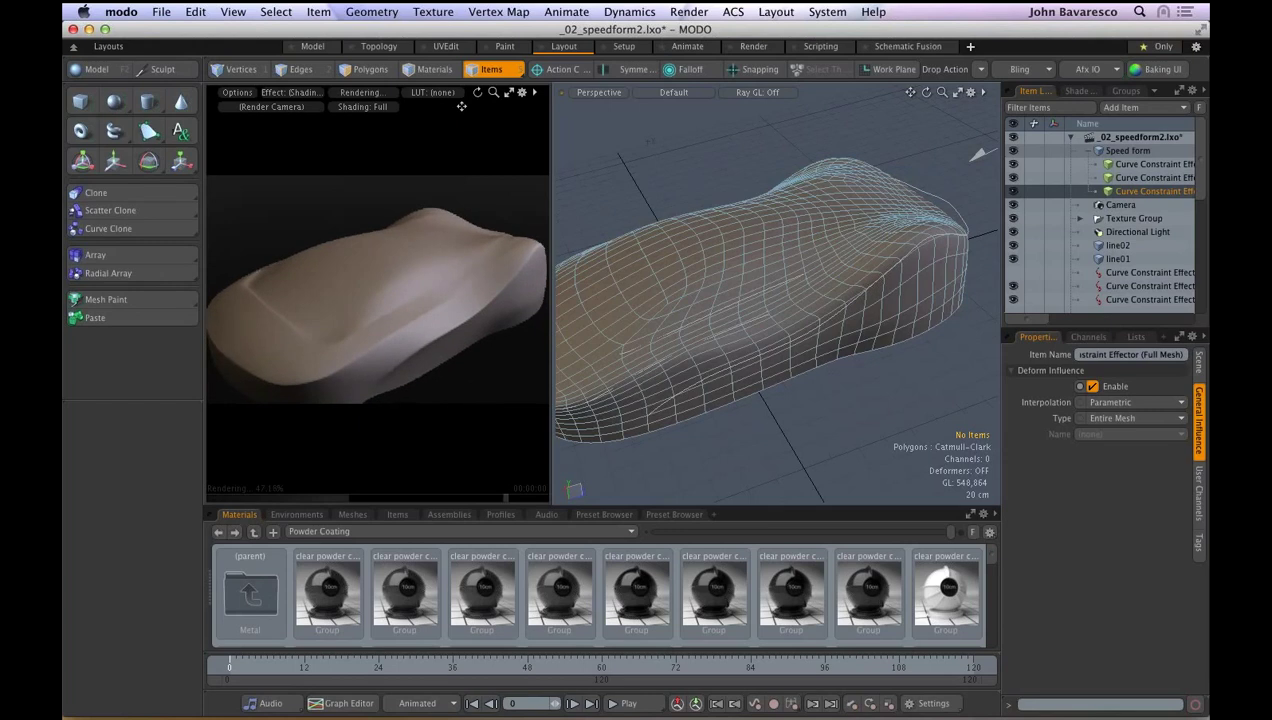
pyautogui.scroll(-3, 804, 332)
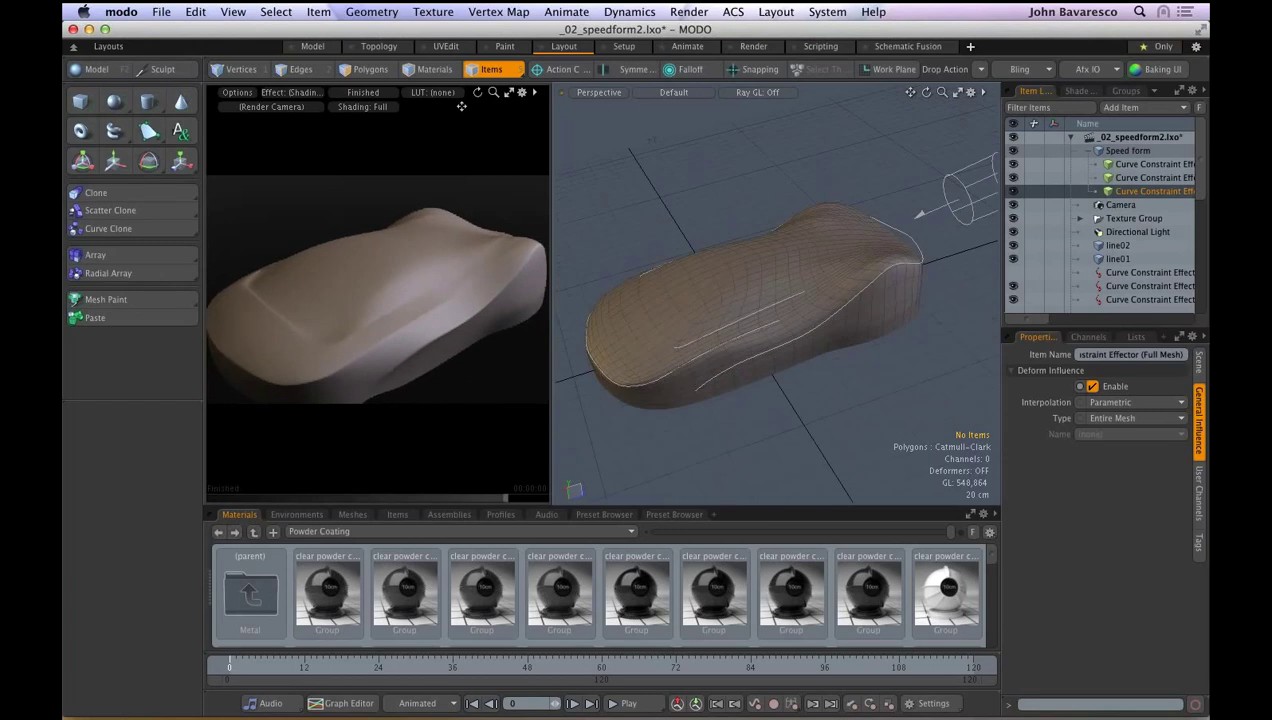
# - Collapse the _02_speedform2 scene's items and open _03_Background to Multimesh.lxo from the DEMO Scenes folder
pyautogui.click(1069, 138)
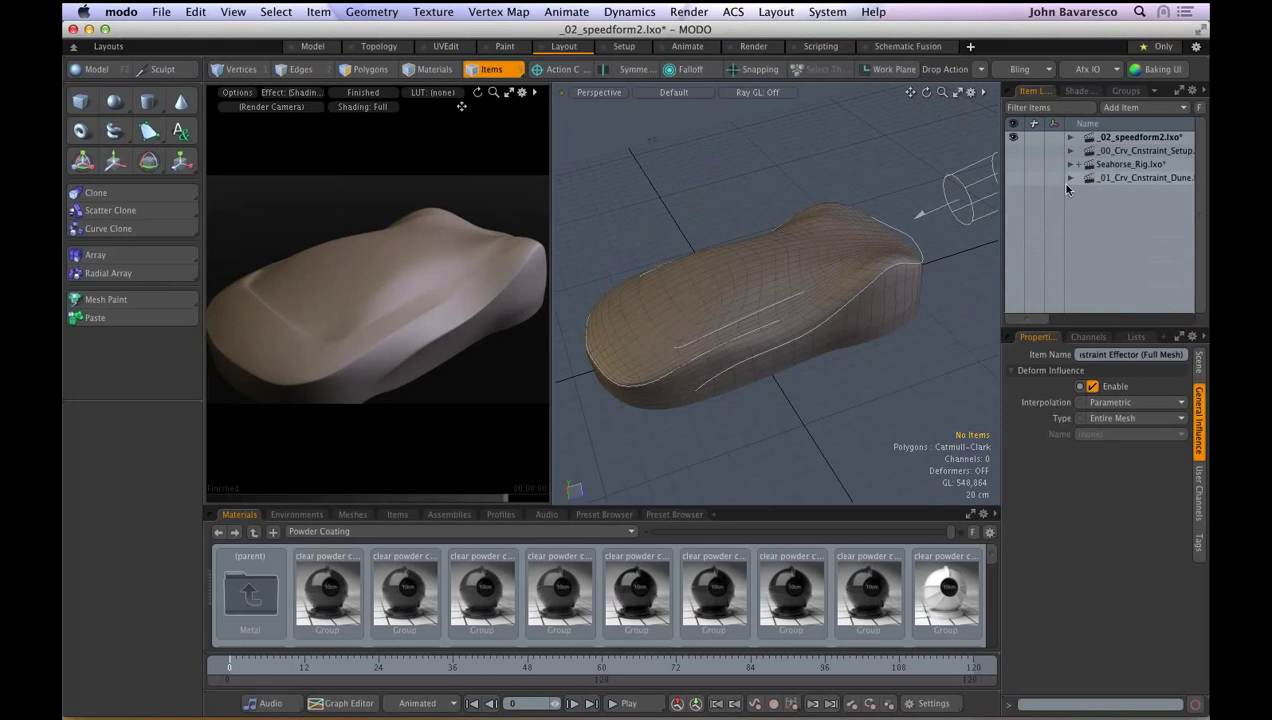
pyautogui.click(161, 12)
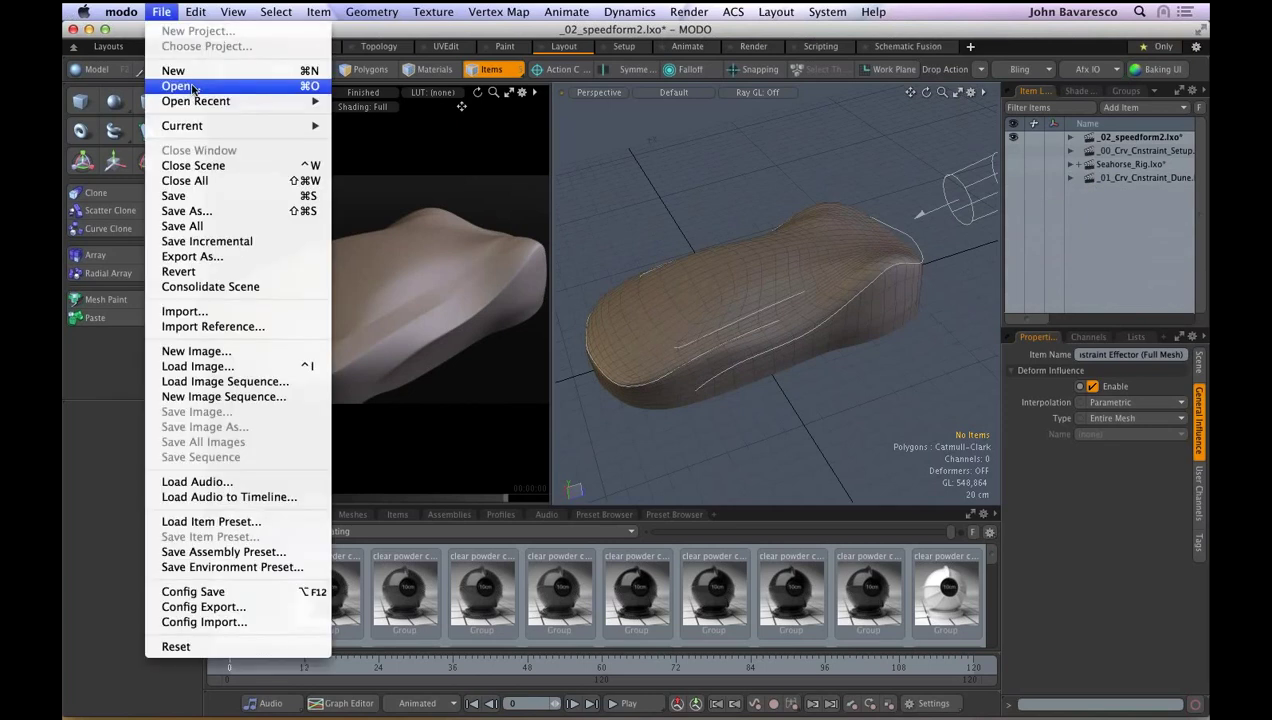
pyautogui.click(193, 88)
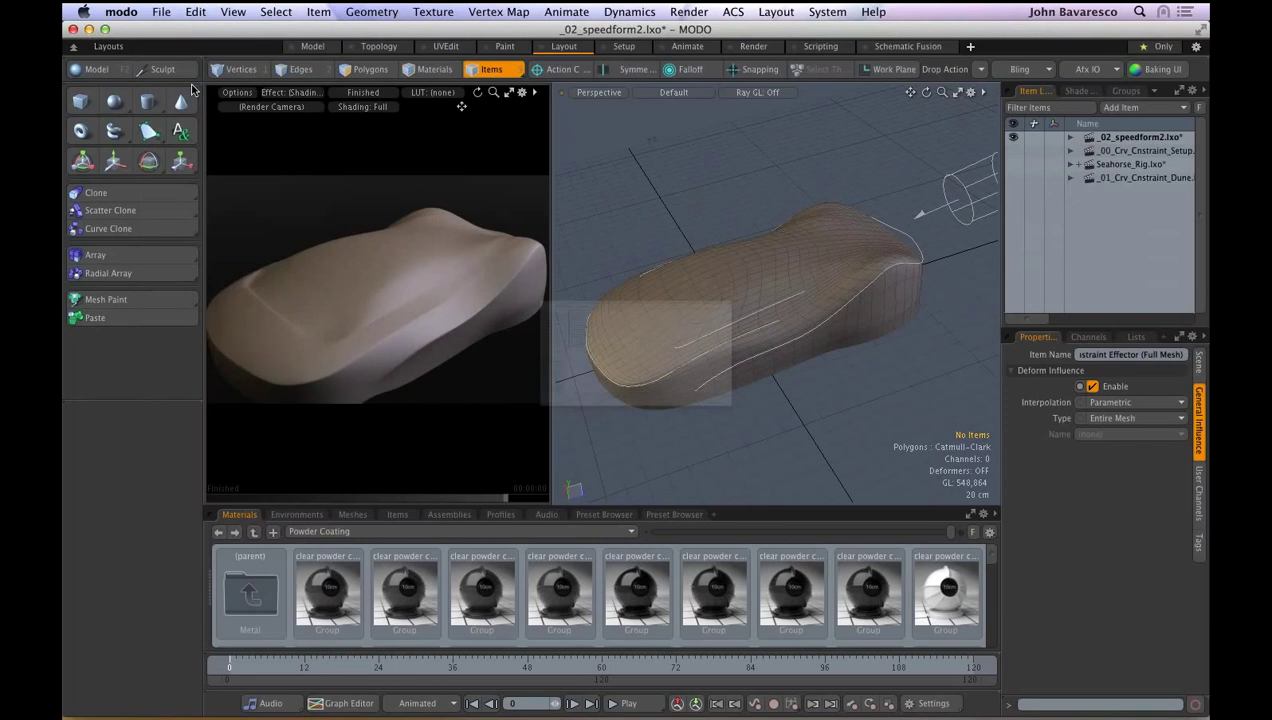
pyautogui.press('super+o')
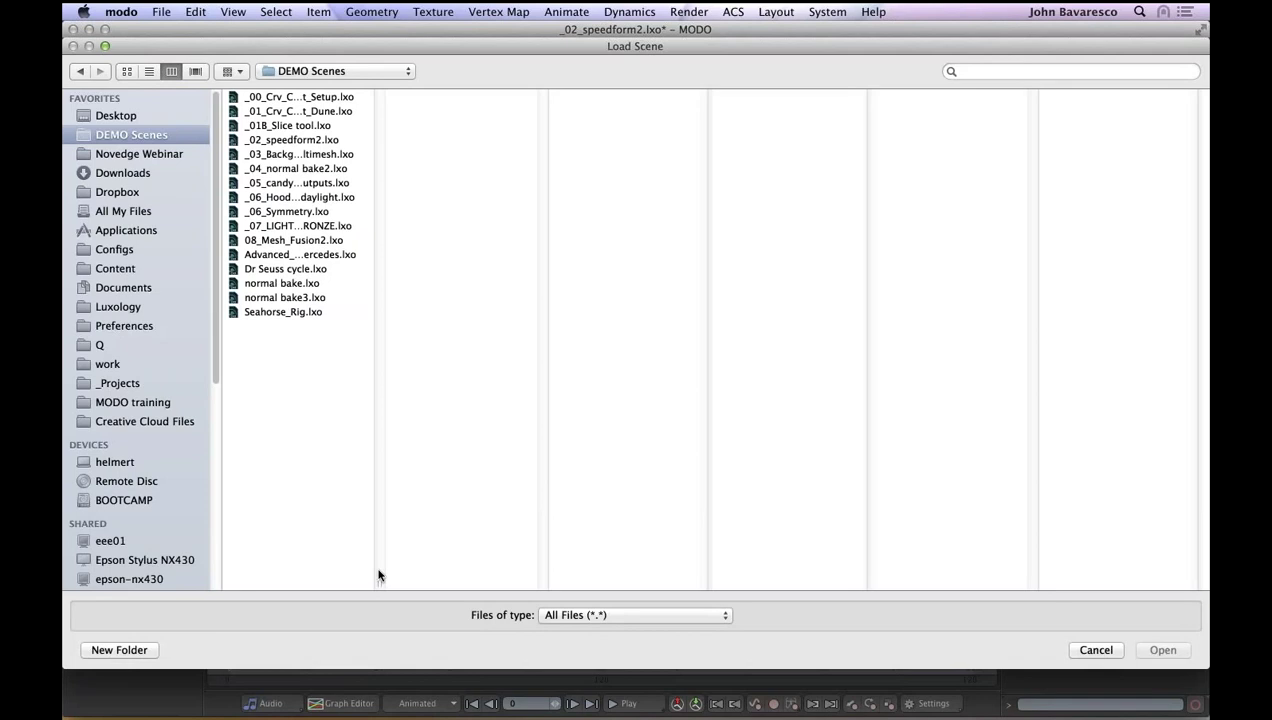
pyautogui.click(290, 155)
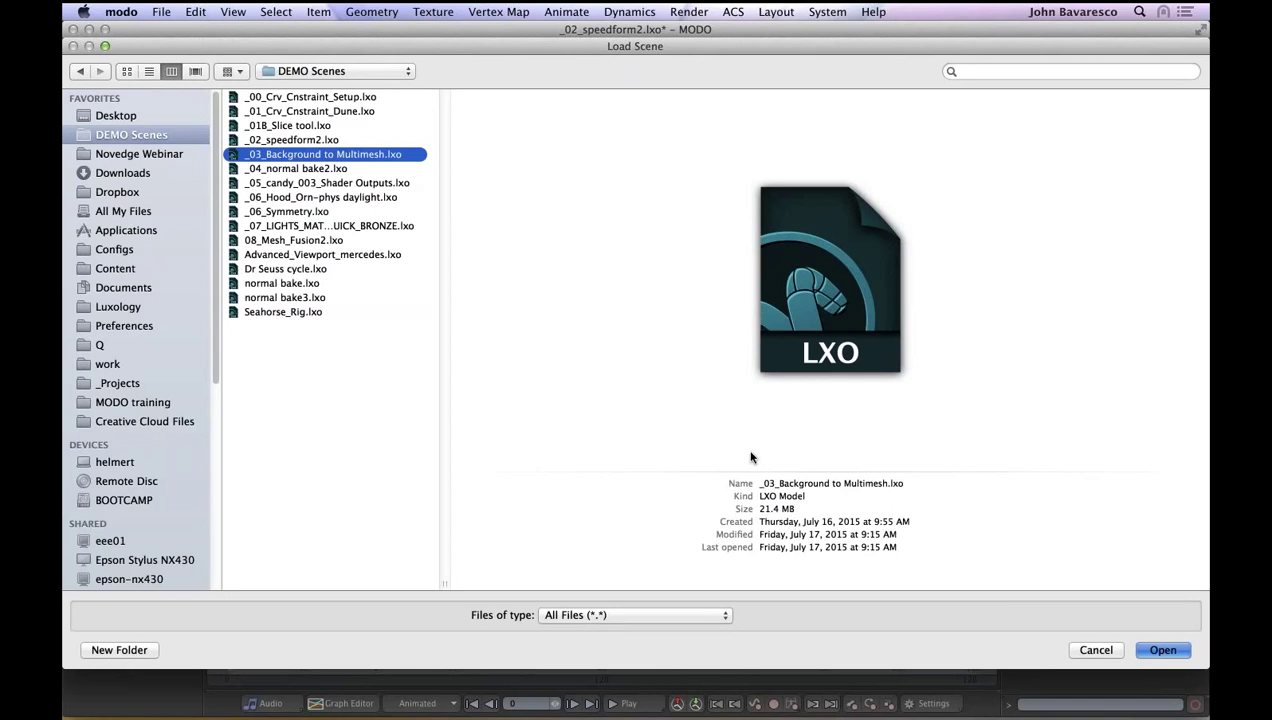
pyautogui.press('Return')
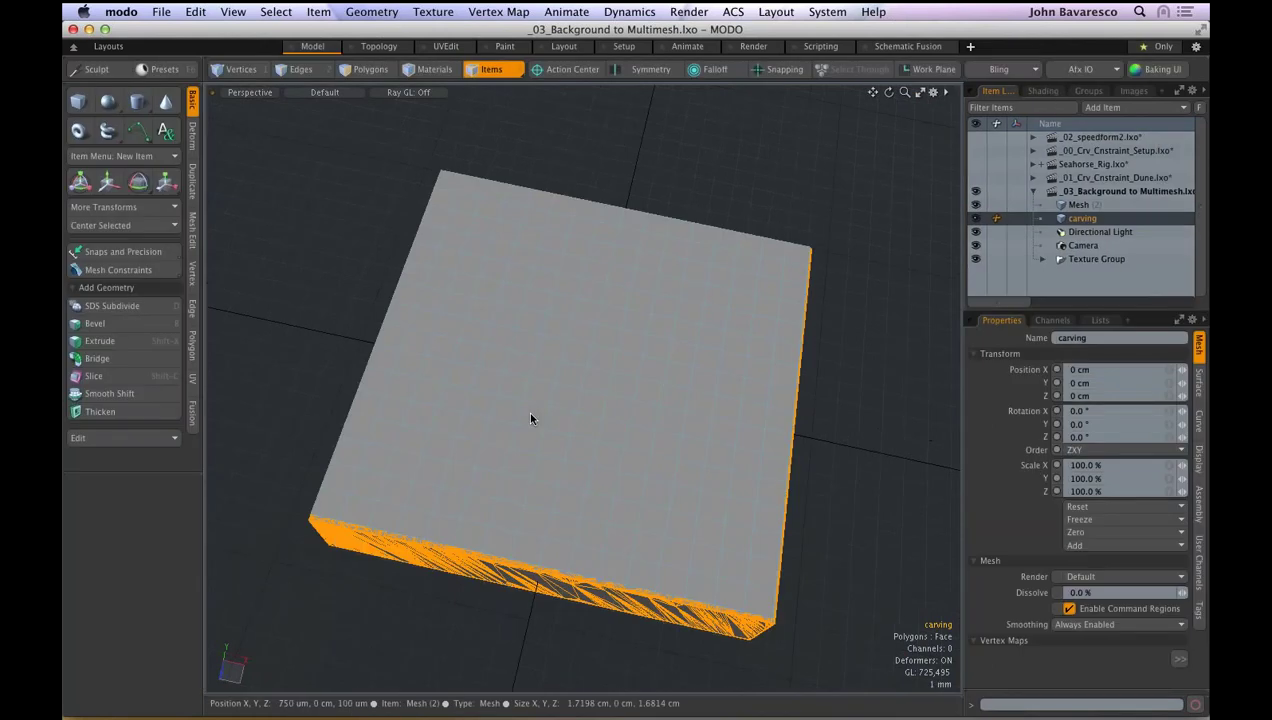
# - Hide the flat grid Mesh and examine the relief of the carving underneath from several angles
pyautogui.keyDown('alt'); pyautogui.moveTo(531, 414); pyautogui.dragTo(501, 345); pyautogui.keyUp('alt')
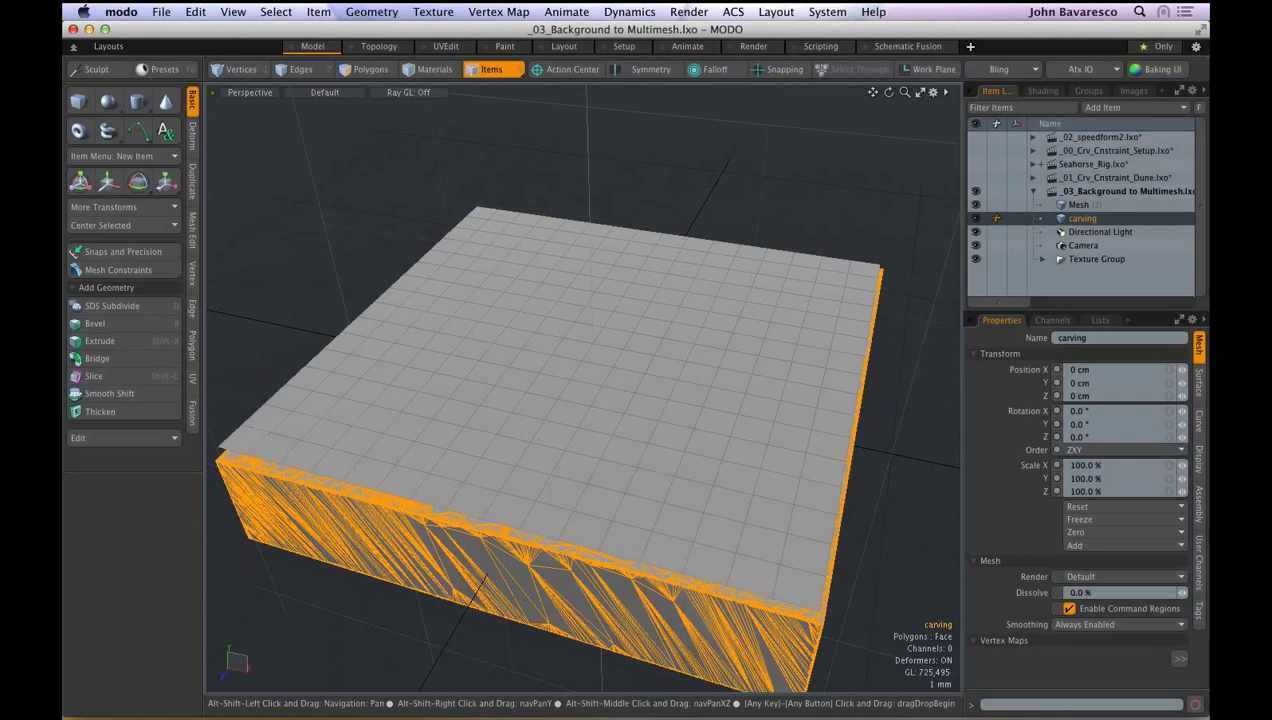
pyautogui.keyDown('alt'); pyautogui.keyDown('shift'); pyautogui.moveTo(548, 488); pyautogui.dragTo(560, 428); pyautogui.keyUp('shift'); pyautogui.keyUp('alt')
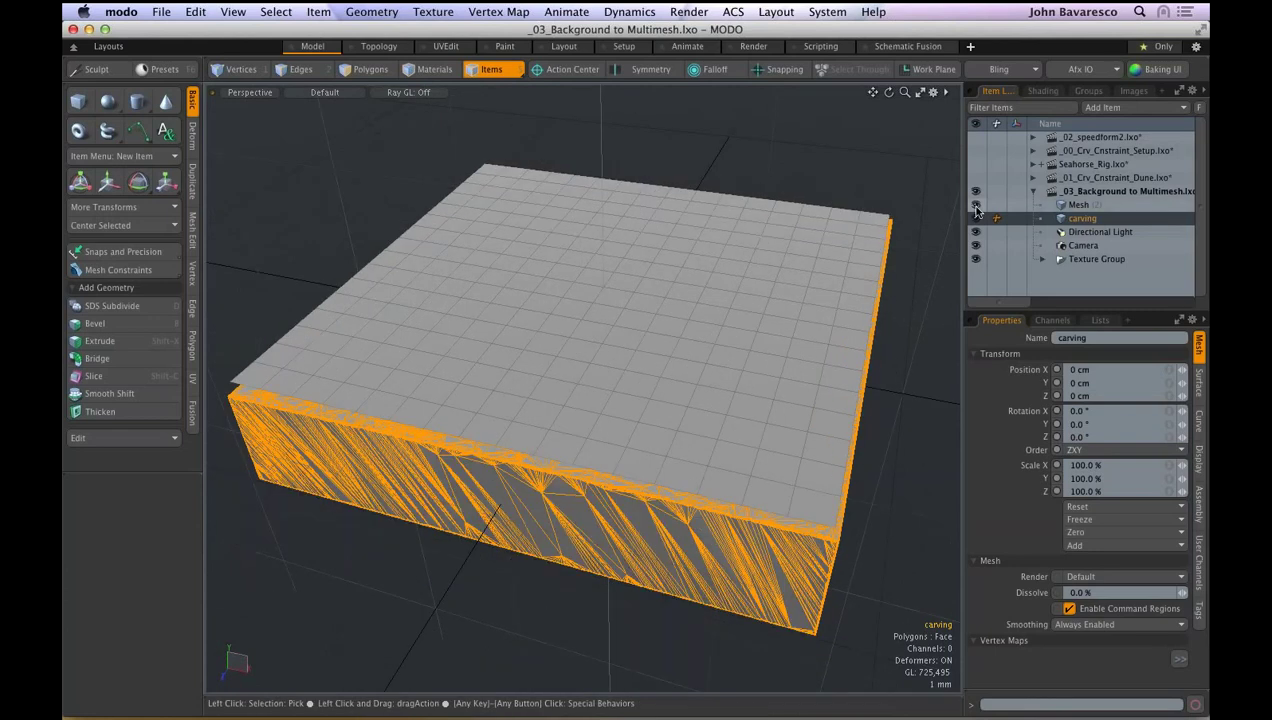
pyautogui.click(976, 205)
pyautogui.click(890, 517)
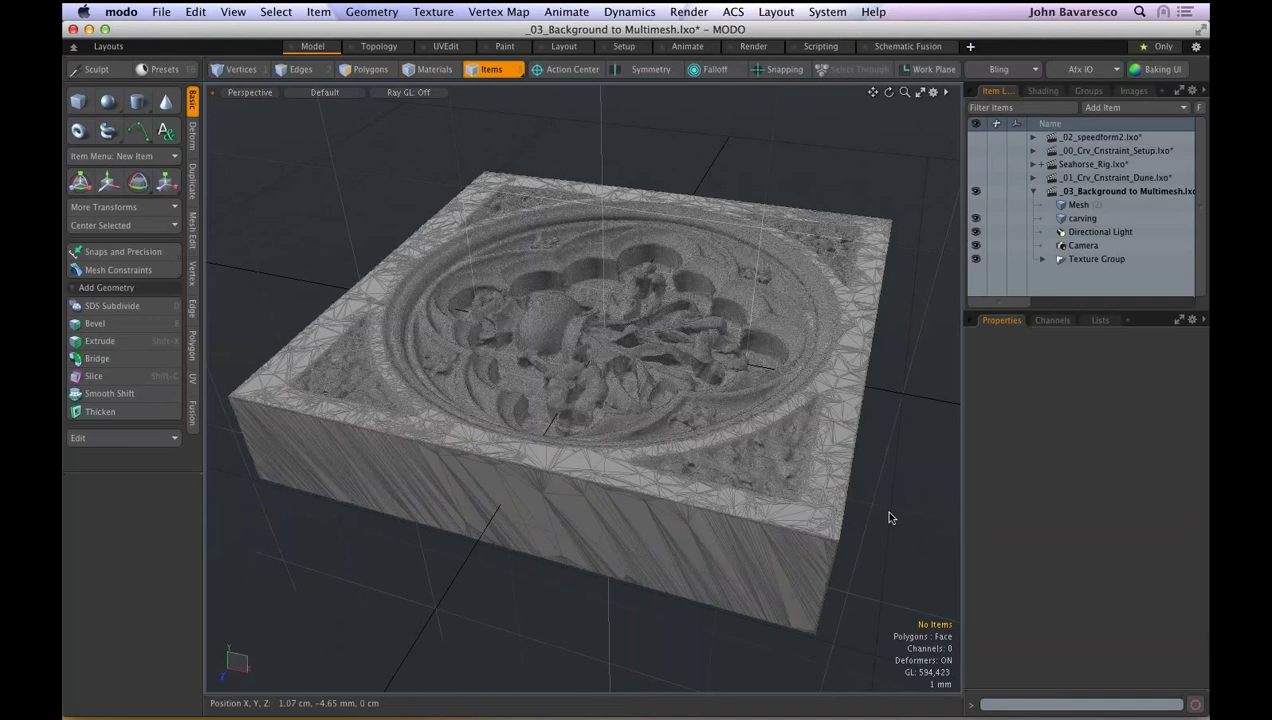
pyautogui.keyDown('alt'); pyautogui.moveTo(889, 517); pyautogui.dragTo(494, 376); pyautogui.keyUp('alt')
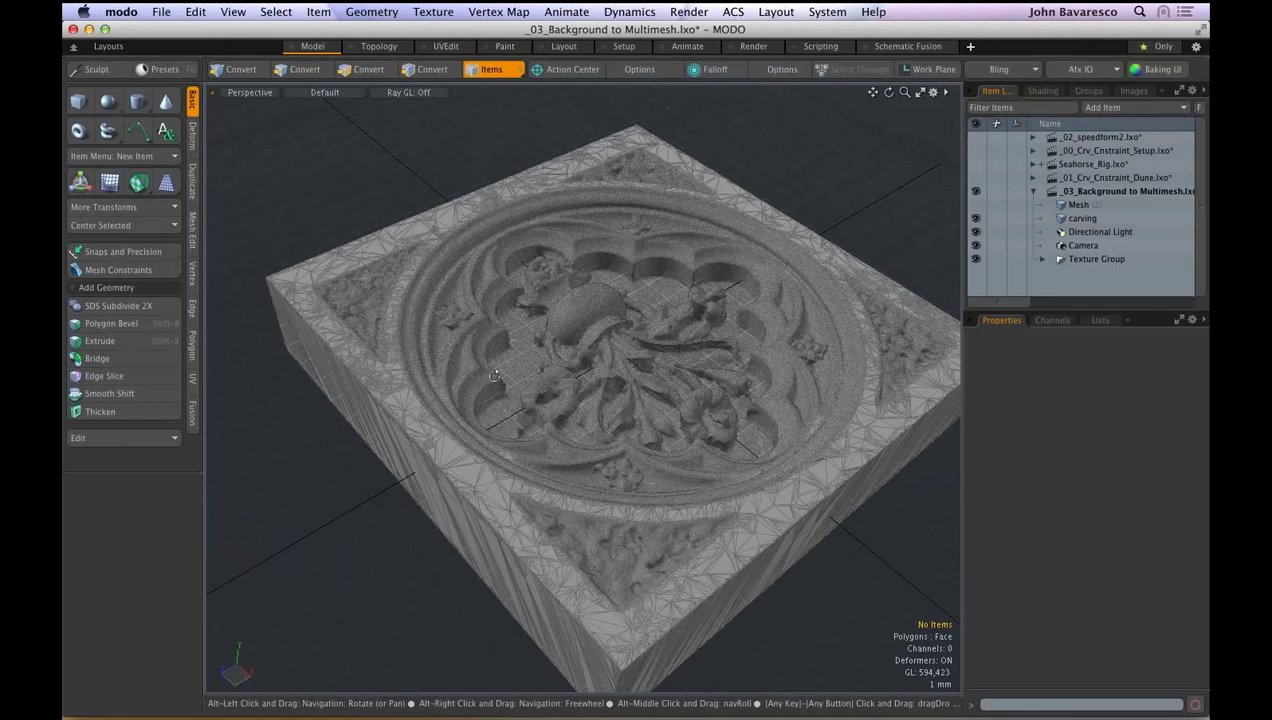
pyautogui.keyDown('alt'); pyautogui.moveTo(494, 376); pyautogui.dragTo(588, 372); pyautogui.keyUp('alt')
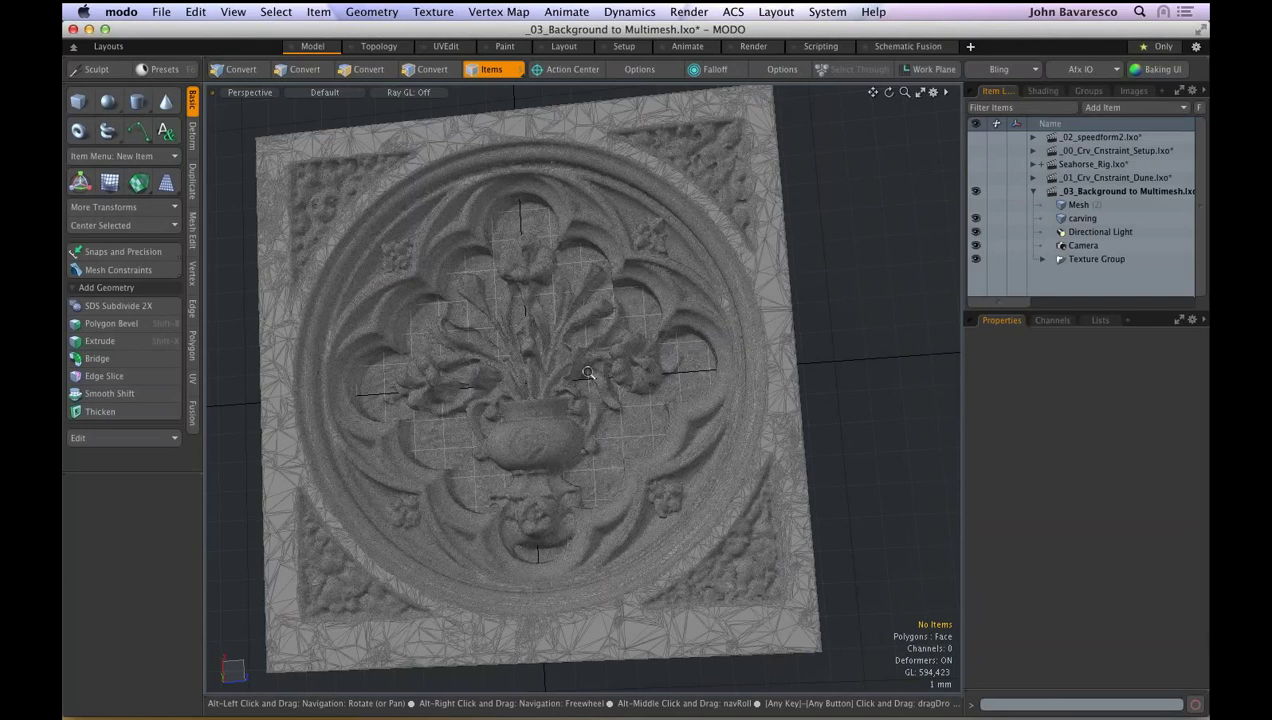
pyautogui.keyDown('alt'); pyautogui.moveTo(588, 372); pyautogui.dragTo(600, 345); pyautogui.keyUp('alt')
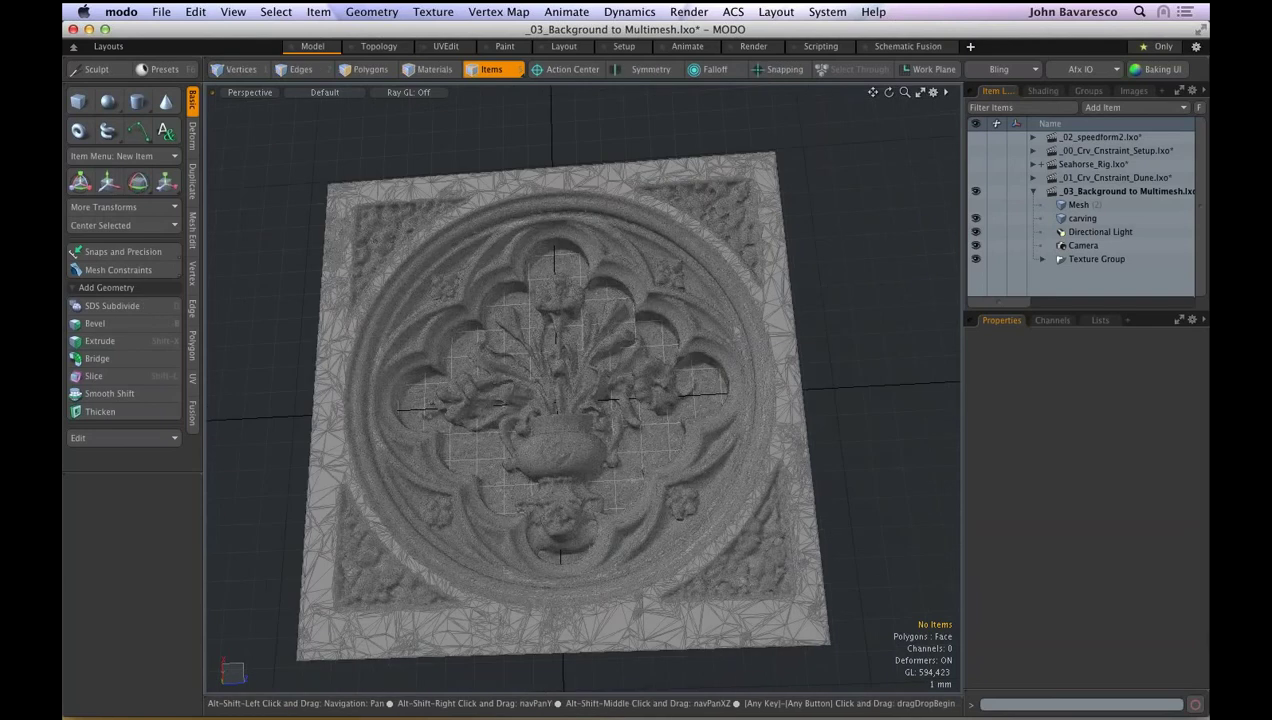
pyautogui.keyDown('alt'); pyautogui.moveTo(600, 345); pyautogui.dragTo(568, 360); pyautogui.keyUp('alt')
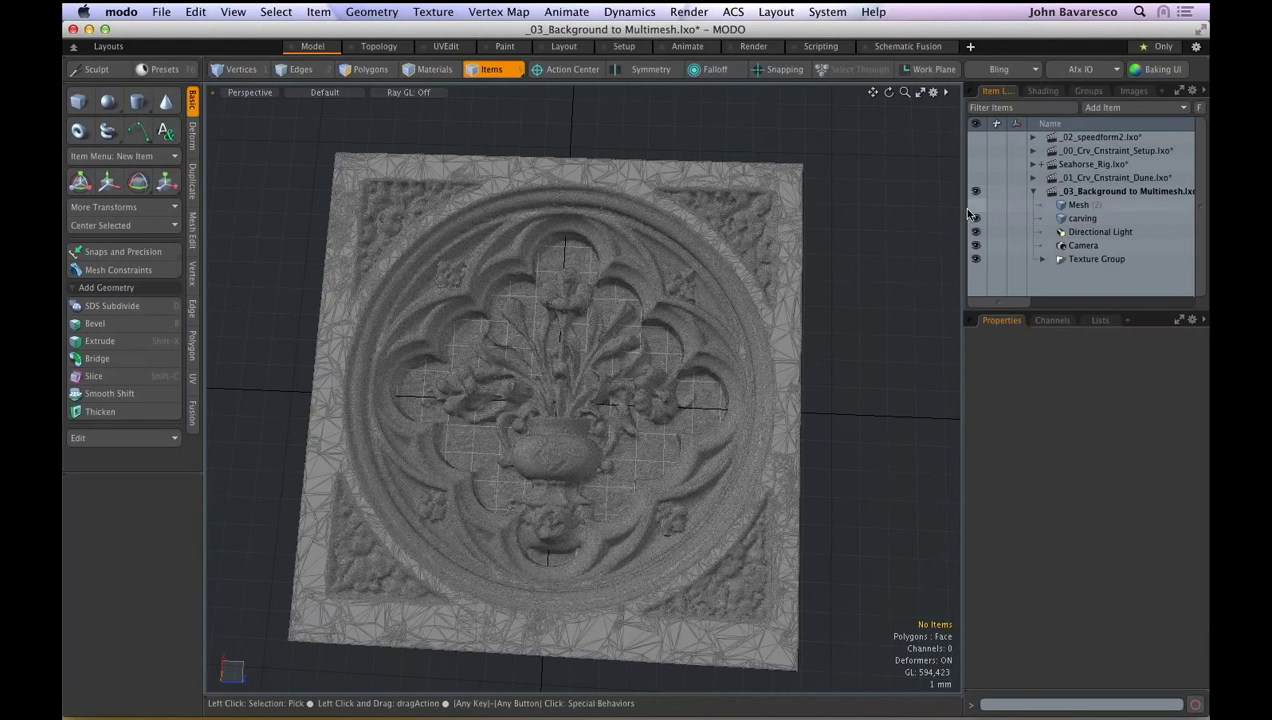
# - Show the flat grid Mesh over the carving again and switch to the Paint layout with the block in closer view
pyautogui.click(975, 205)
pyautogui.press('alt')
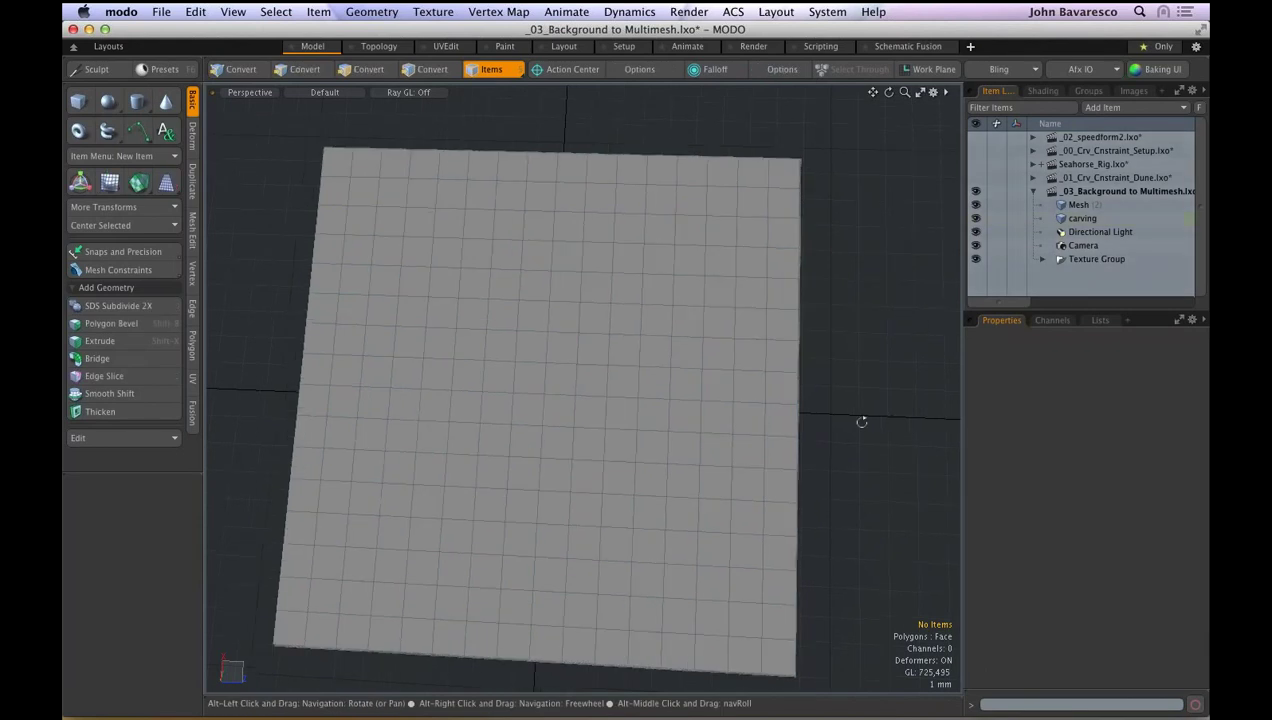
pyautogui.keyDown('alt'); pyautogui.moveTo(863, 420); pyautogui.dragTo(789, 198); pyautogui.keyUp('alt')
pyautogui.click(504, 48)
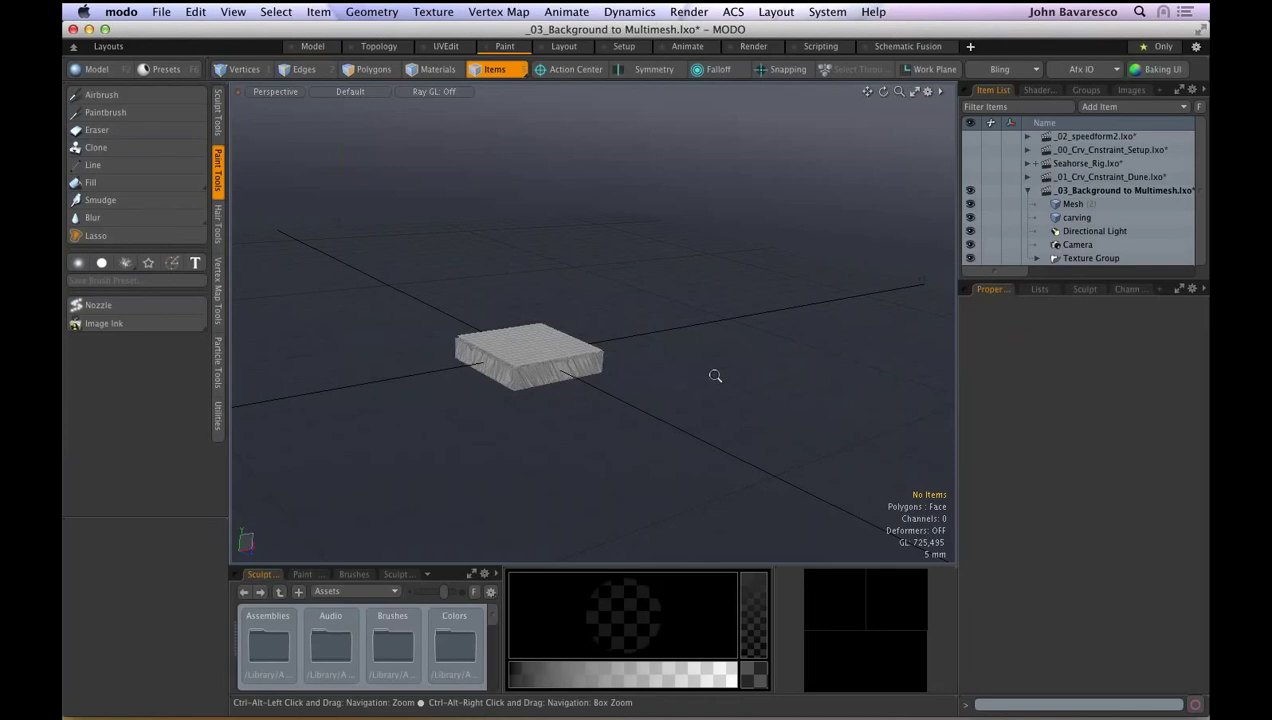
pyautogui.keyDown('ctrl'); pyautogui.keyDown('alt'); pyautogui.moveTo(715, 376); pyautogui.dragTo(765, 350); pyautogui.keyUp('alt'); pyautogui.keyUp('ctrl')
pyautogui.keyDown('alt'); pyautogui.moveTo(765, 350); pyautogui.dragTo(690, 352); pyautogui.keyUp('alt')
# - Hide the grid Mesh briefly to compare it with the carving, and make it visible again
pyautogui.click(970, 214)
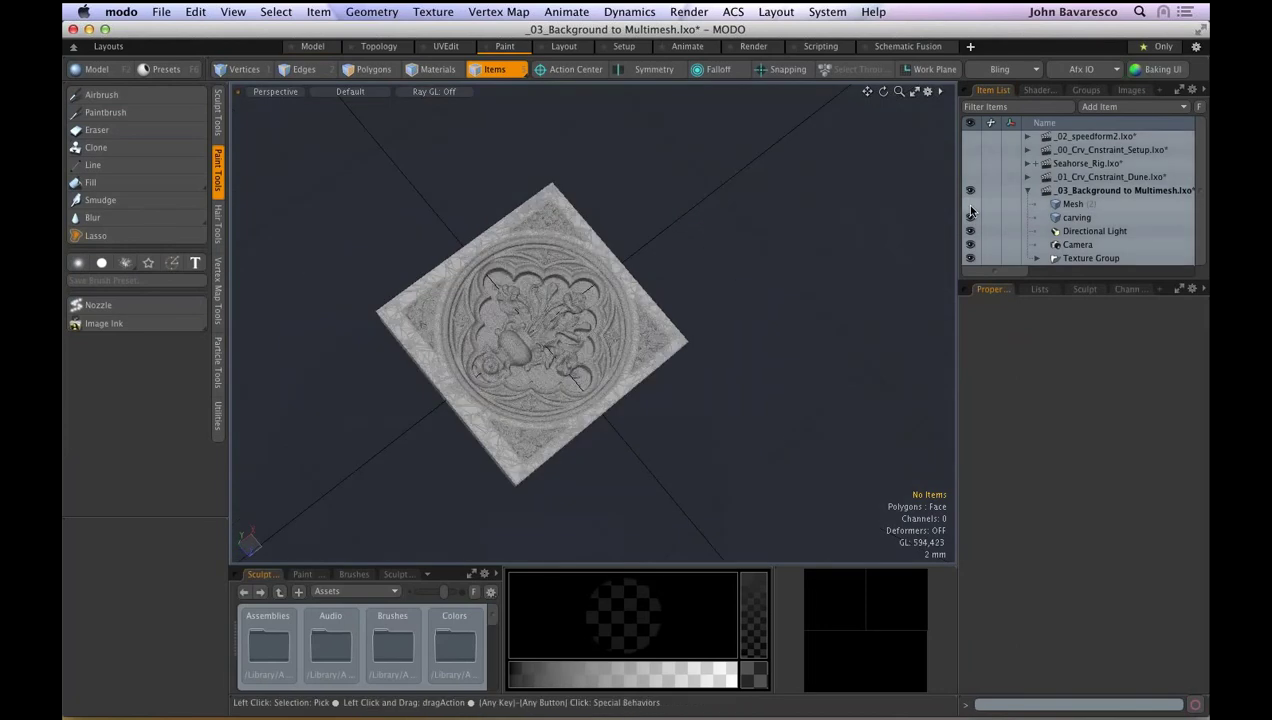
pyautogui.press('alt')
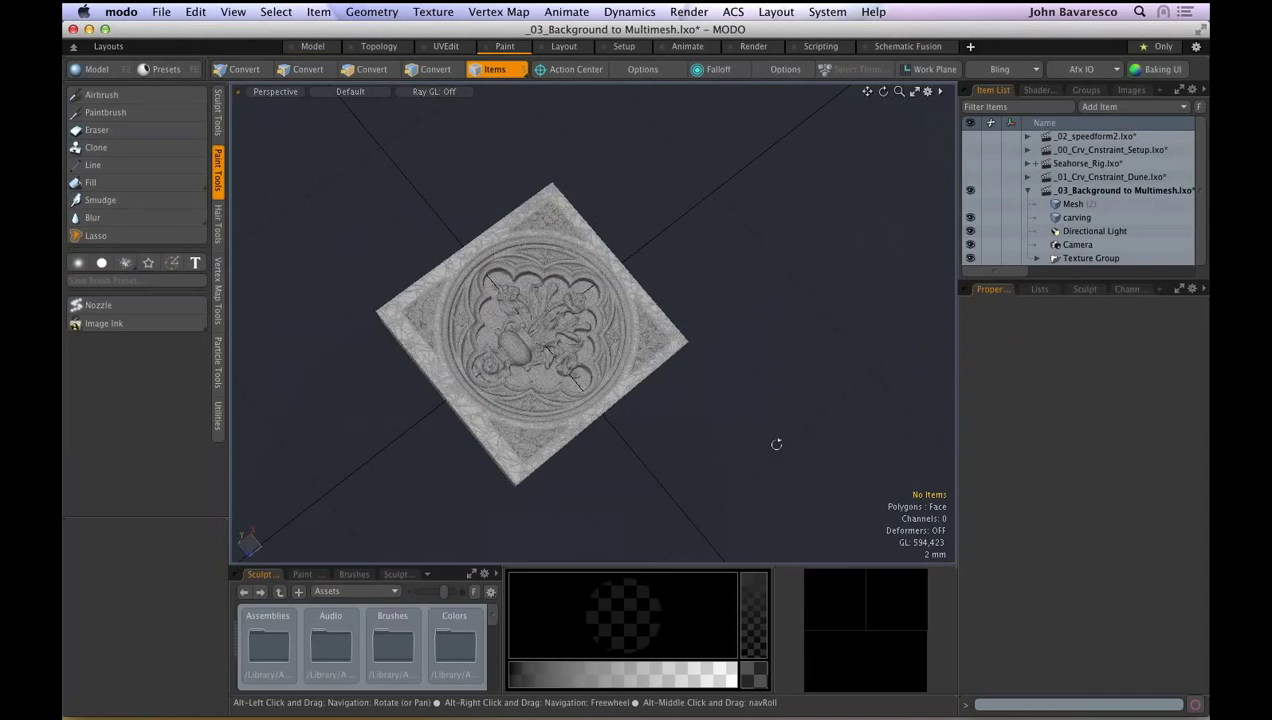
pyautogui.keyDown('alt'); pyautogui.moveTo(776, 444); pyautogui.dragTo(822, 400); pyautogui.keyUp('alt')
pyautogui.click(969, 203)
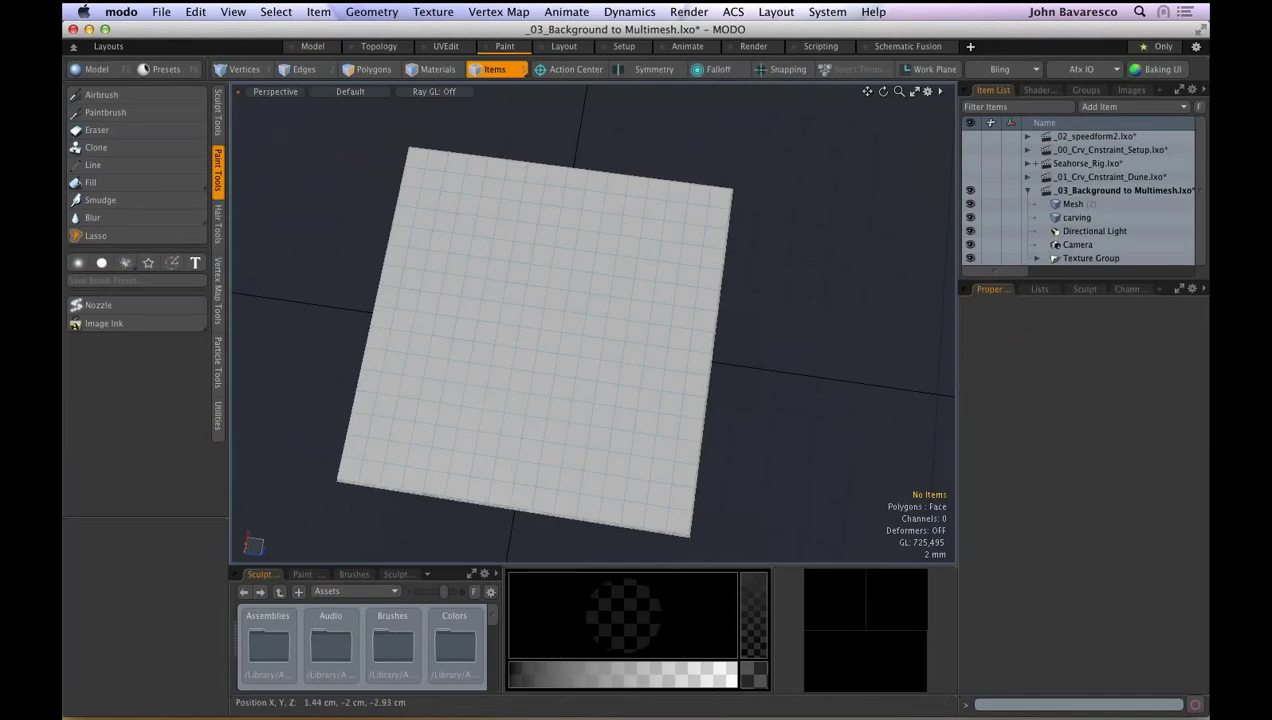
# - Apply Background to Multiresolution to the Mesh item with subdivision level 3, Infinite Line ray direction, model position space and 0 cm offset
pyautogui.click(216, 113)
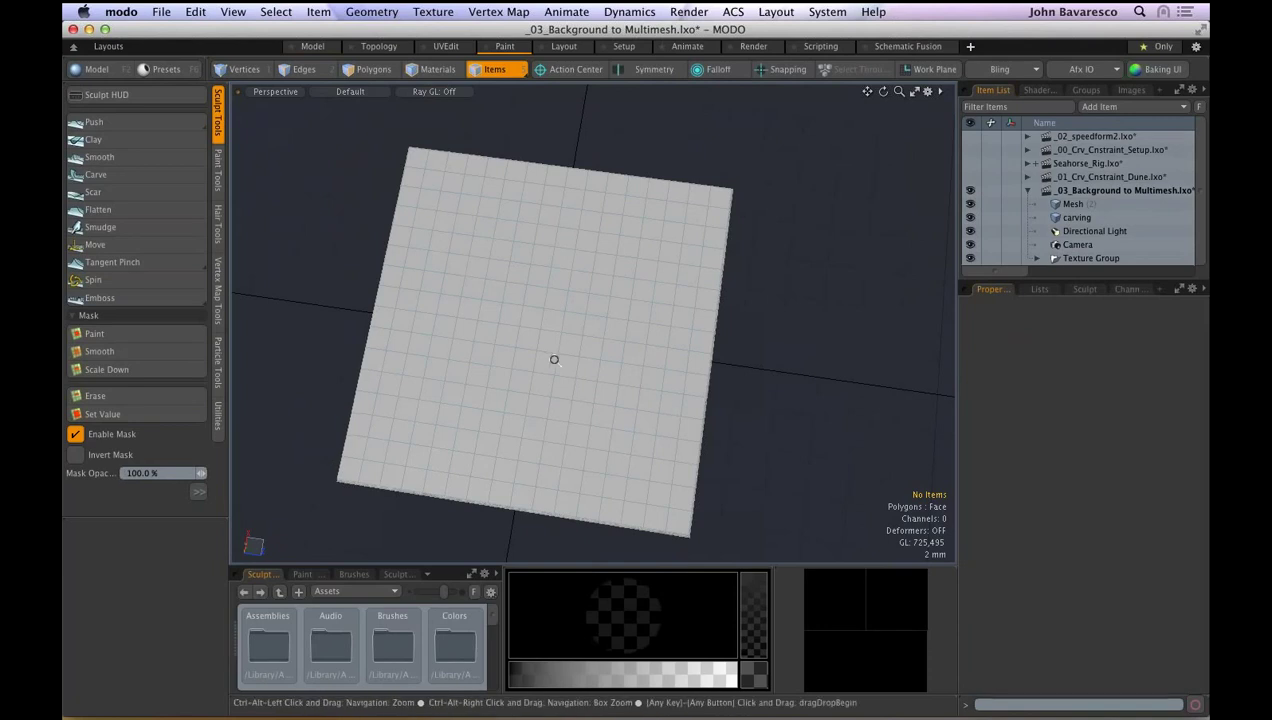
pyautogui.scroll(-1, 554, 360)
pyautogui.scroll(-1, 552, 360)
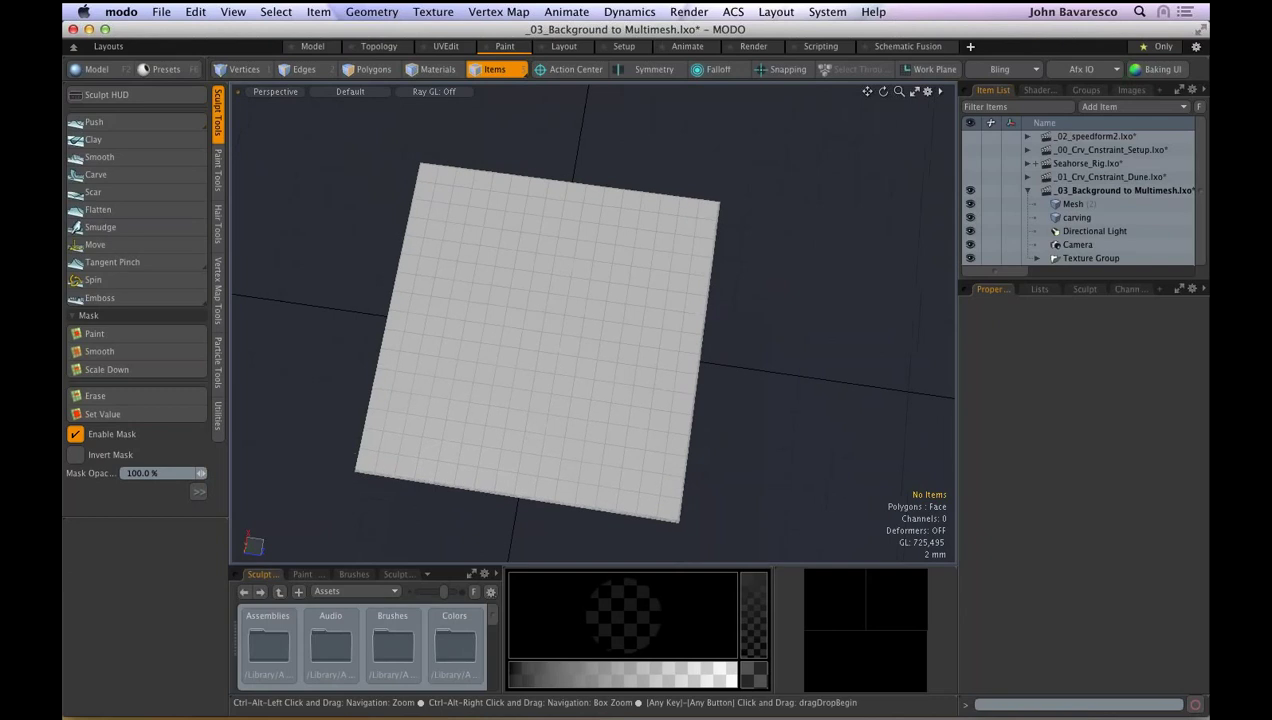
pyautogui.keyDown('alt'); pyautogui.moveTo(552, 360); pyautogui.dragTo(770, 354); pyautogui.keyUp('alt')
pyautogui.click(218, 420)
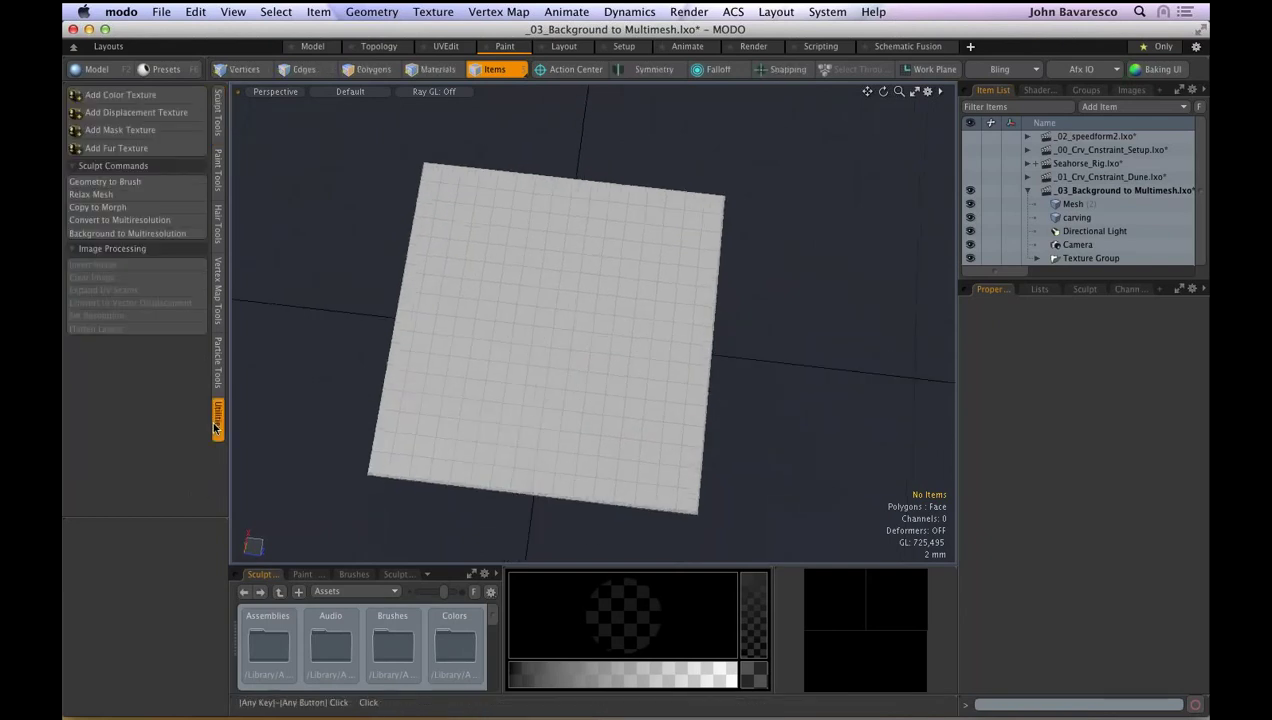
pyautogui.click(1072, 204)
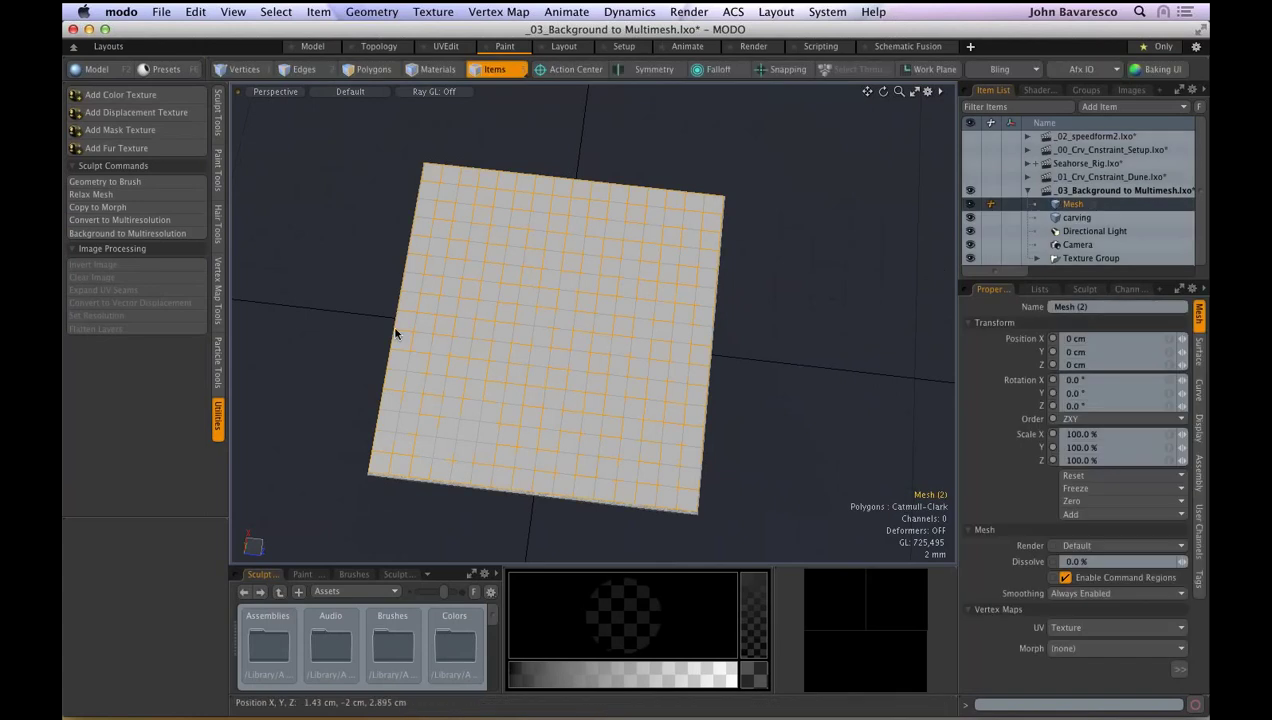
pyautogui.click(151, 234)
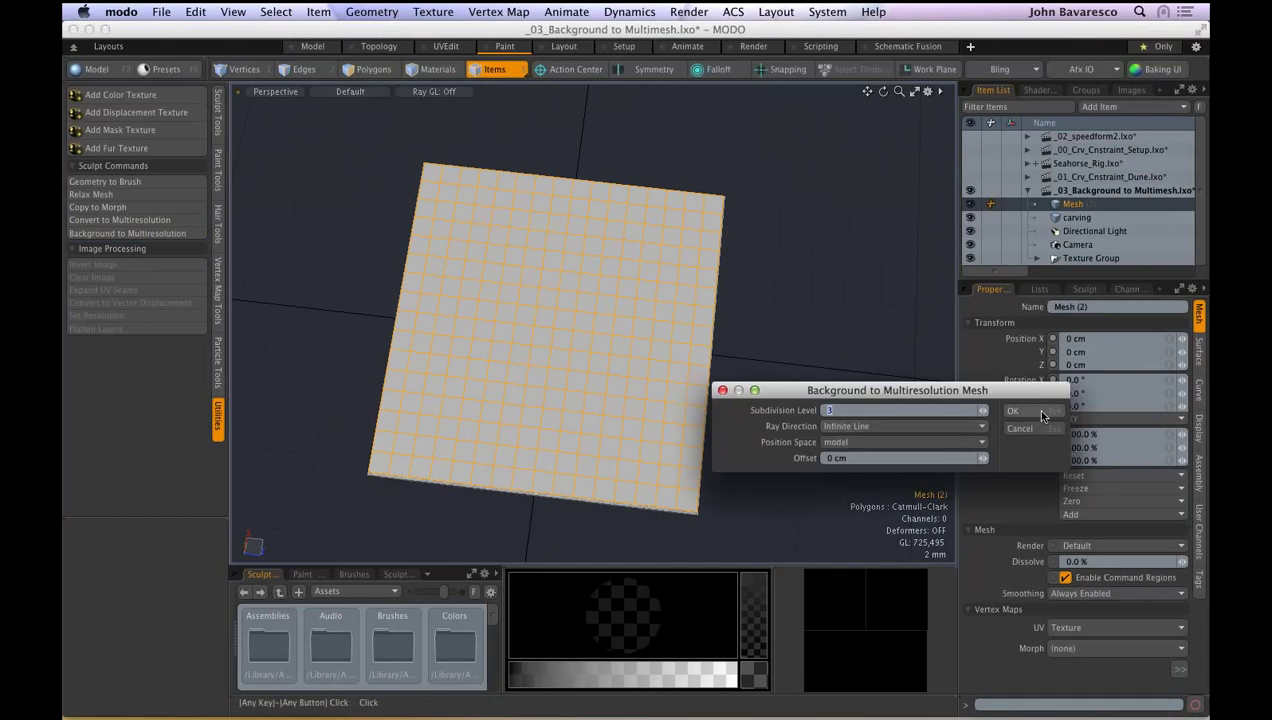
pyautogui.click(1041, 414)
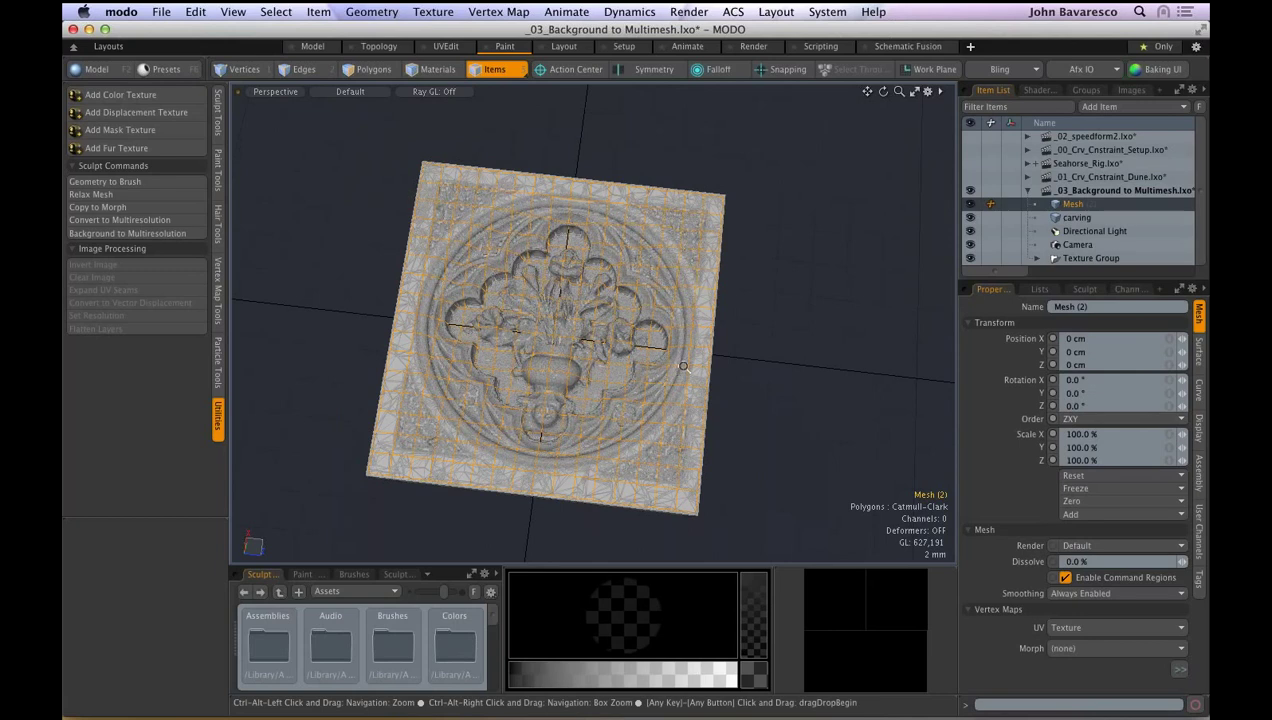
# - Hide the carving item to inspect only the relief projected onto the multiresolution Mesh
pyautogui.scroll(3, 684, 367)
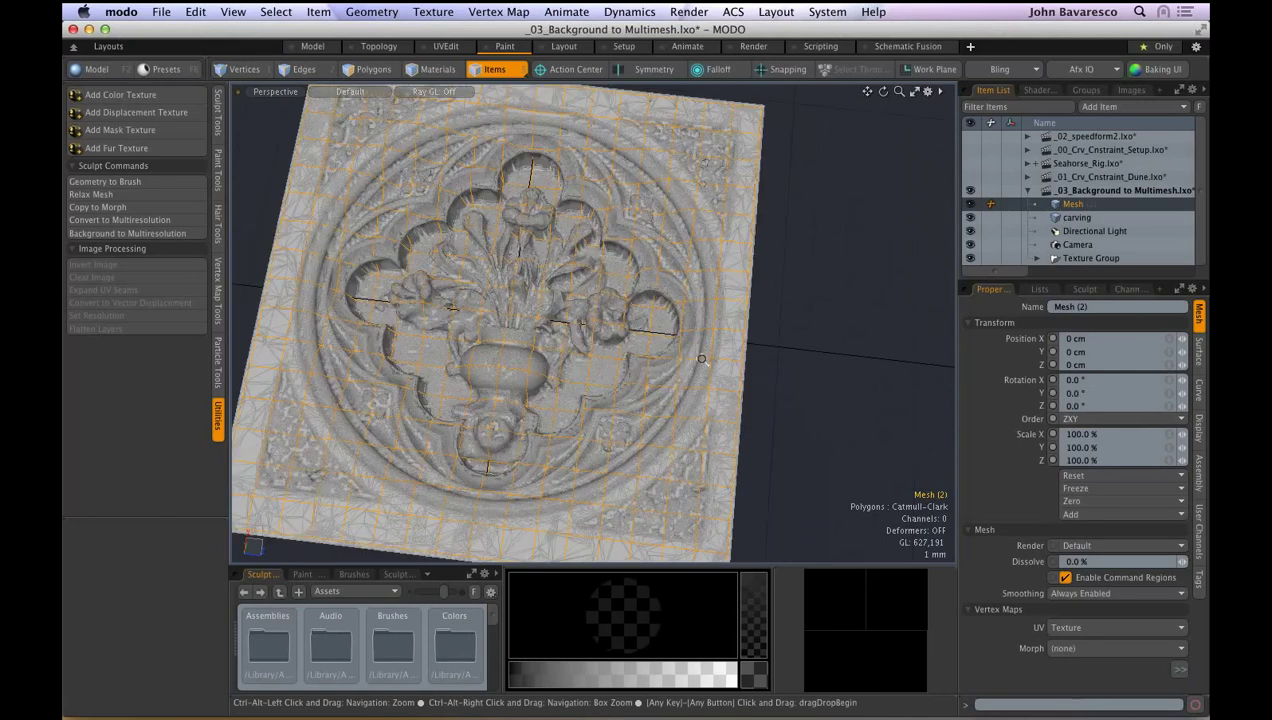
pyautogui.keyDown('ctrl'); pyautogui.keyDown('alt'); pyautogui.moveTo(701, 359); pyautogui.dragTo(728, 352); pyautogui.keyUp('alt'); pyautogui.keyUp('ctrl')
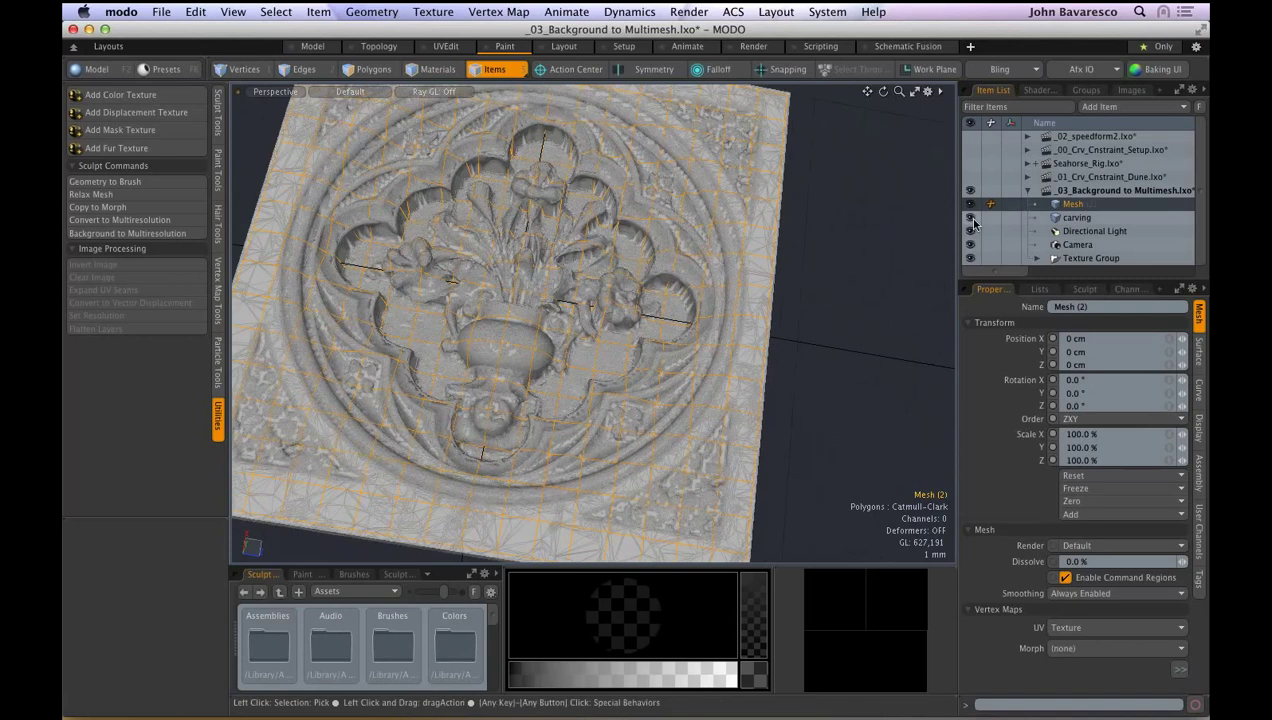
pyautogui.click(970, 218)
pyautogui.moveTo(640, 360)
pyautogui.keyDown('alt'); pyautogui.mouseDown()
pyautogui.moveTo(628, 305)
pyautogui.moveTo(645, 234)
pyautogui.moveTo(620, 420)
pyautogui.moveTo(710, 323)
pyautogui.mouseUp(); pyautogui.keyUp('alt')
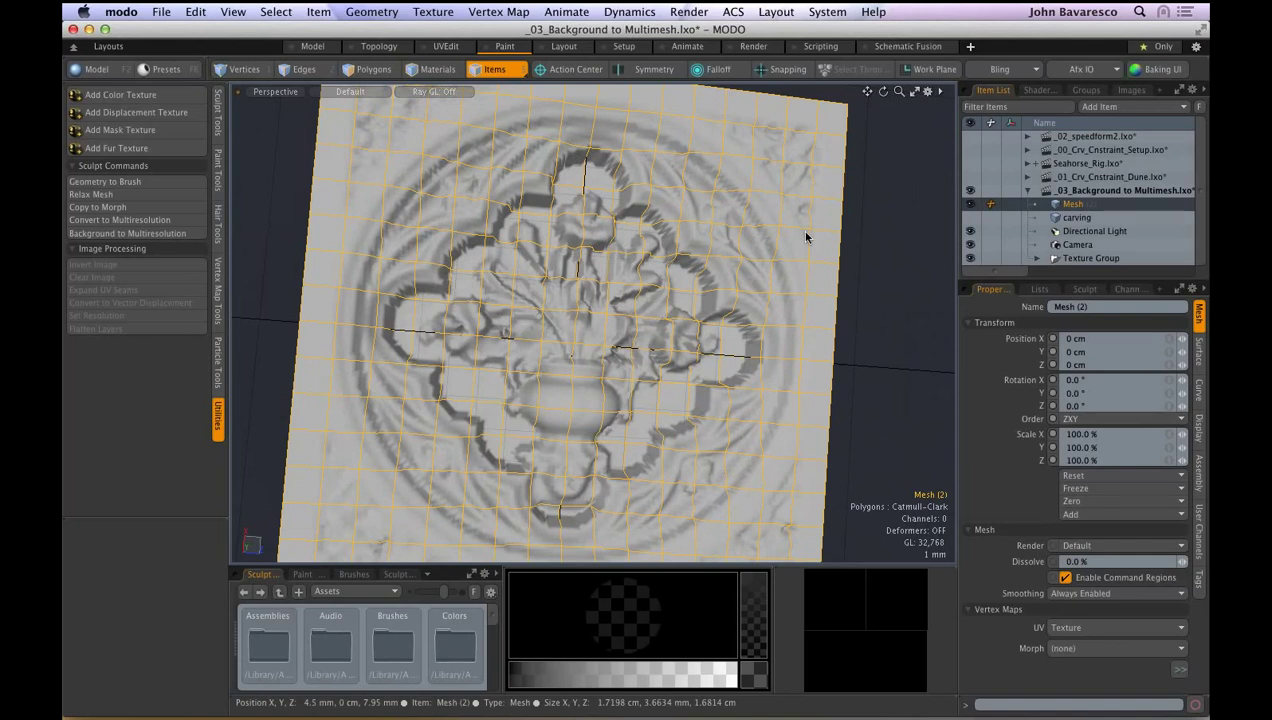
# - Set the Mesh item's Catmull-Clark subdivision level to 4 and collapse the _03_Background to Multimesh.lxo scene in the item list
pyautogui.click(1199, 350)
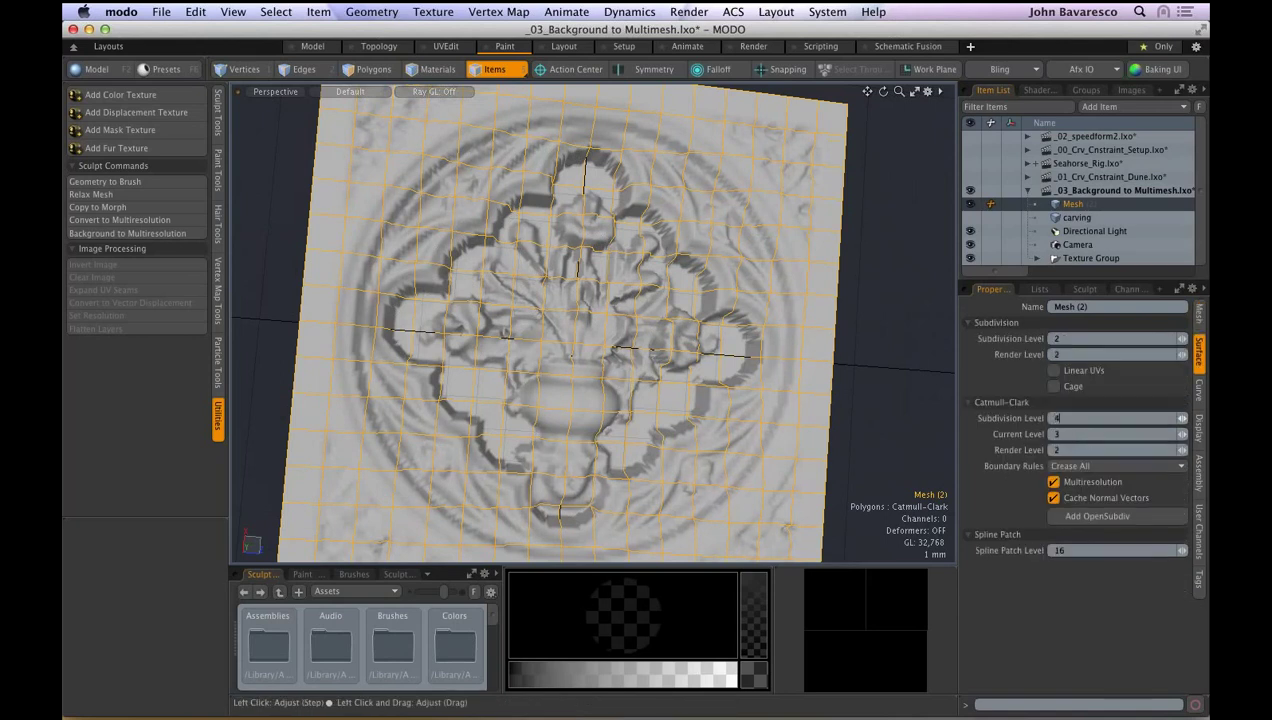
pyautogui.press('Return')
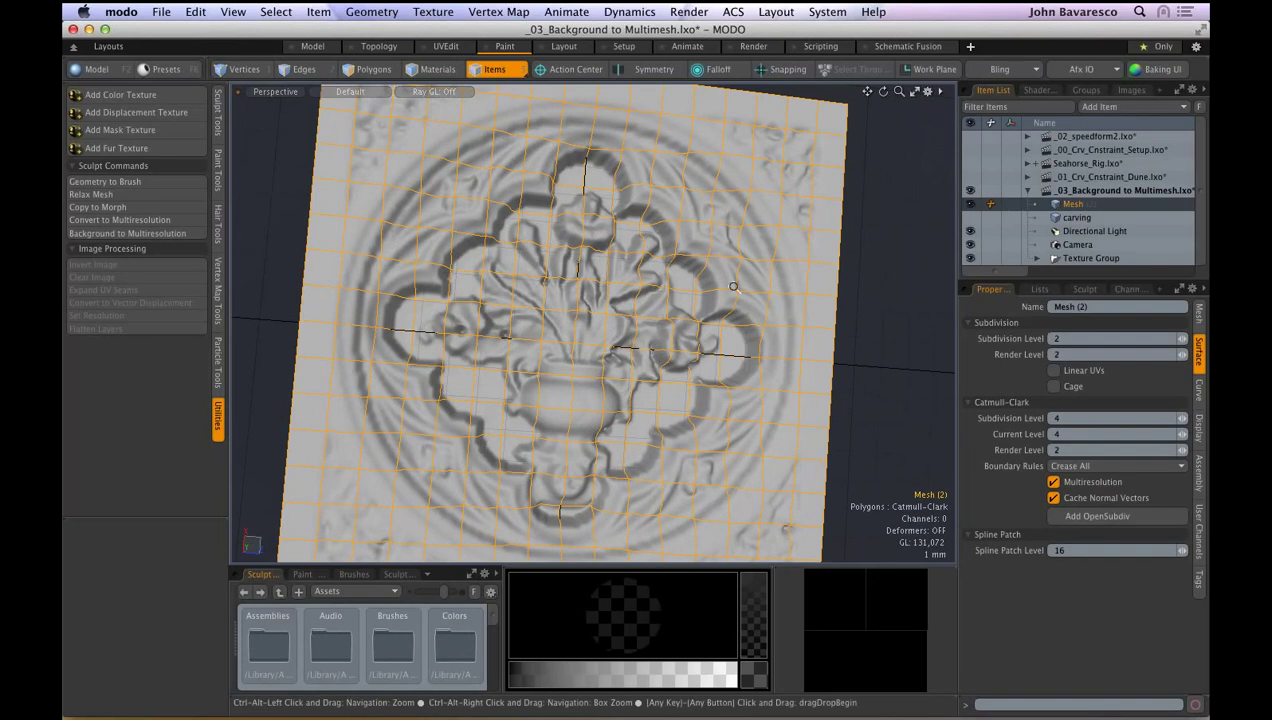
pyautogui.keyDown('ctrl'); pyautogui.keyDown('alt'); pyautogui.moveTo(733, 287); pyautogui.dragTo(690, 290); pyautogui.keyUp('alt'); pyautogui.keyUp('ctrl')
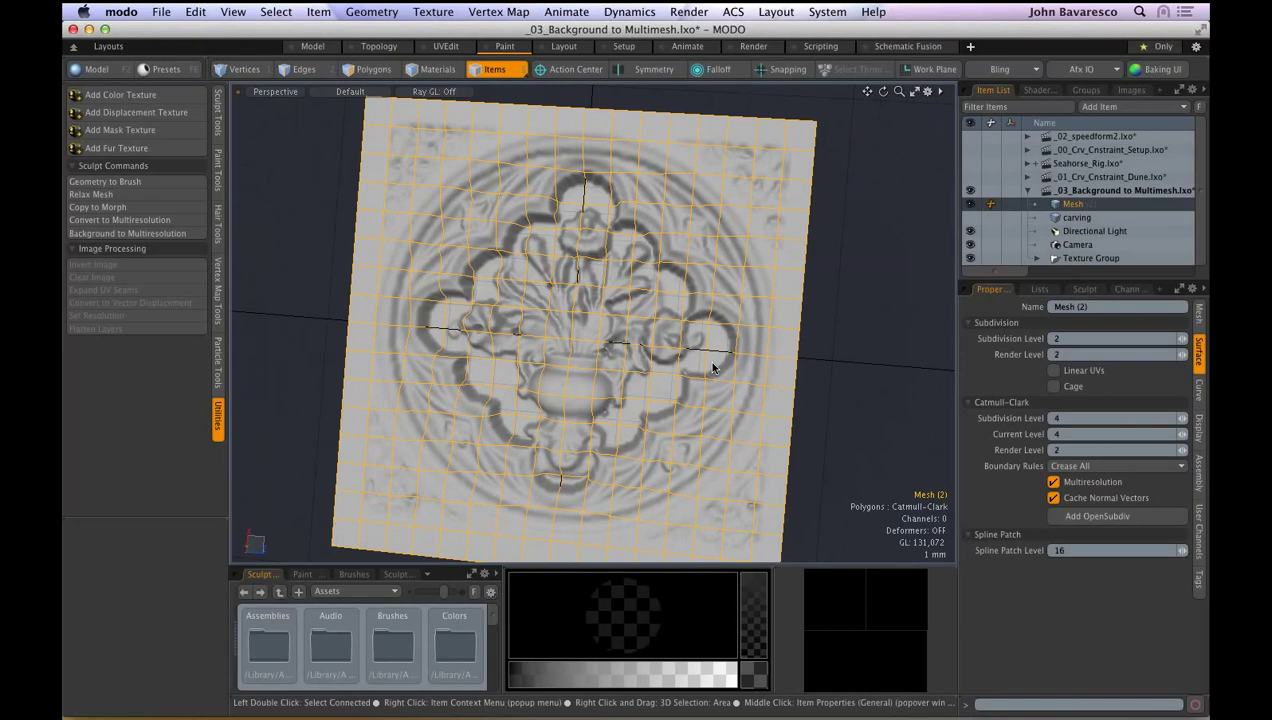
pyautogui.click(1028, 191)
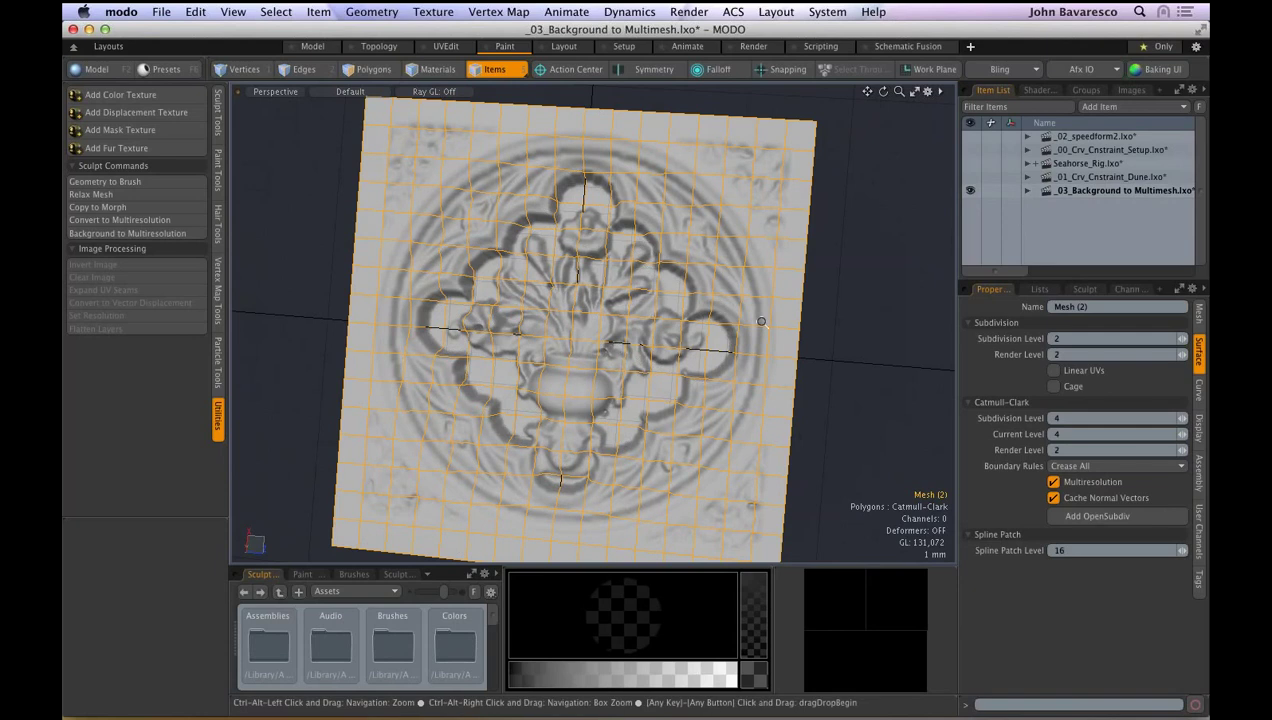
pyautogui.moveTo(761, 321)
pyautogui.keyDown('alt'); pyautogui.mouseDown()
pyautogui.moveTo(748, 325)
pyautogui.moveTo(765, 322)
pyautogui.mouseUp(); pyautogui.keyUp('alt')
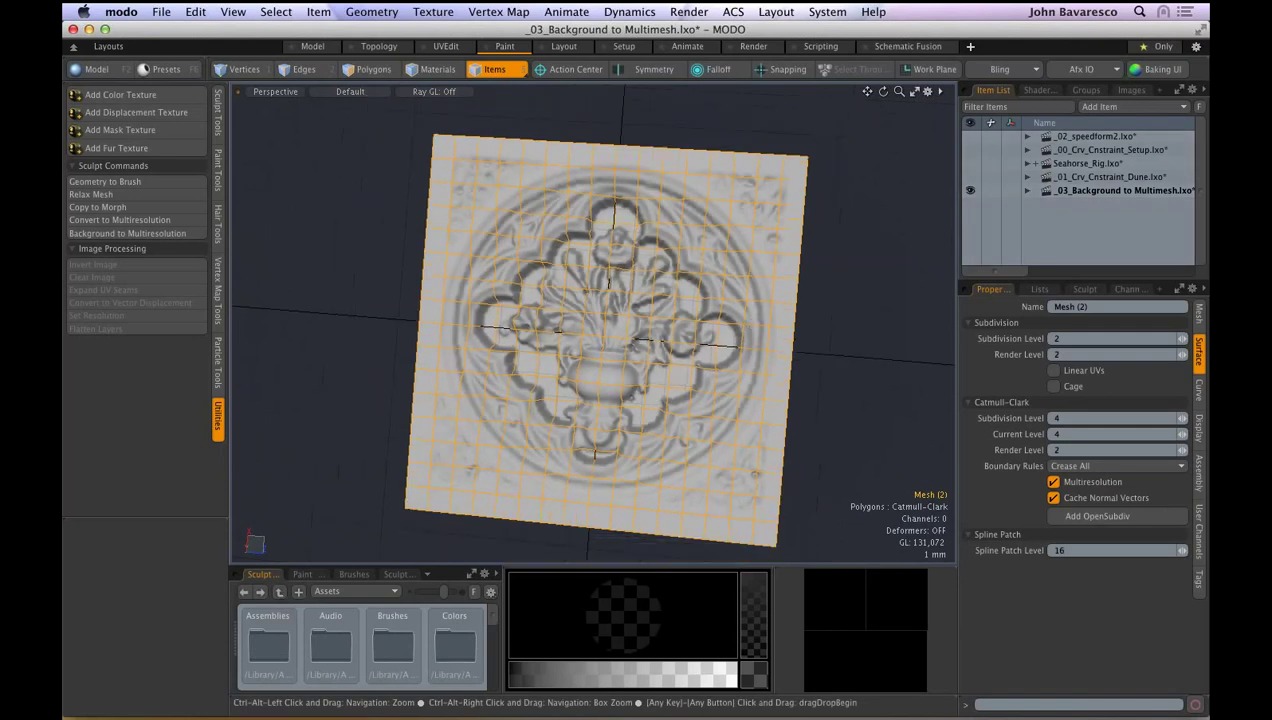
pyautogui.keyDown('alt'); pyautogui.moveTo(520, 445); pyautogui.dragTo(537, 455); pyautogui.keyUp('alt')
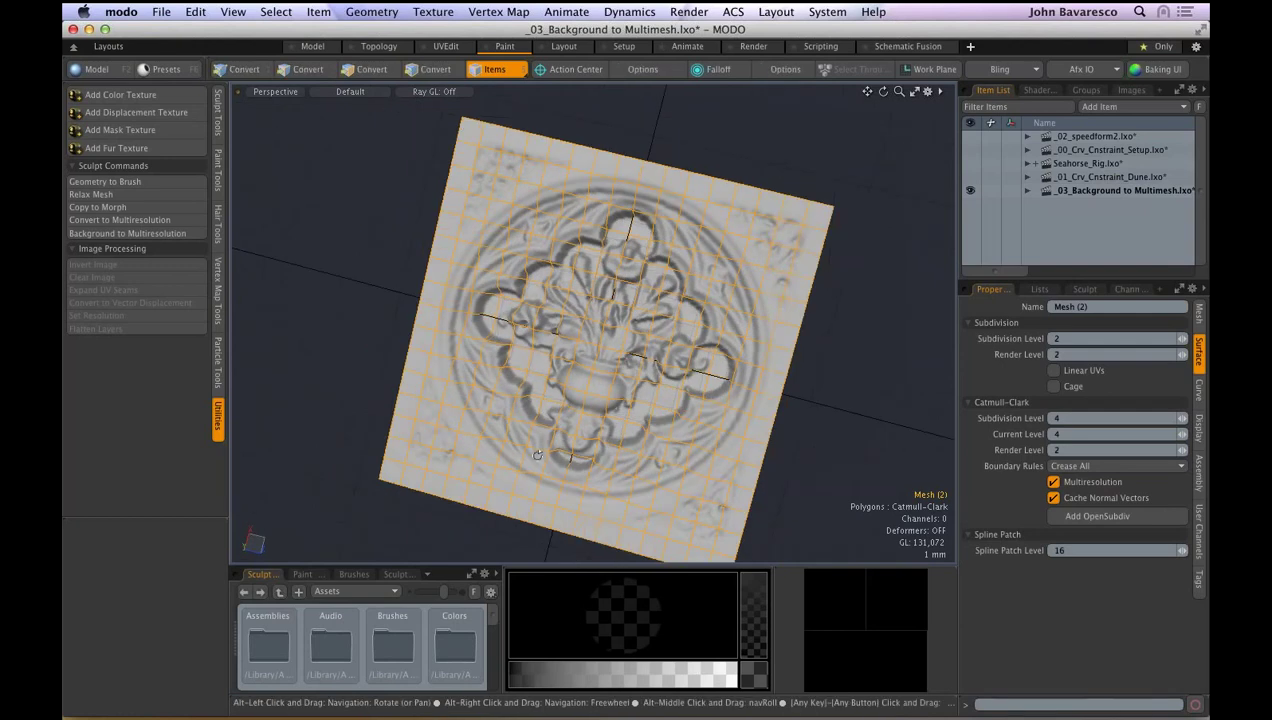
# - Open the scene _01B_Slice tool.lxo from the DEMO Scenes folder
pyautogui.click(162, 11)
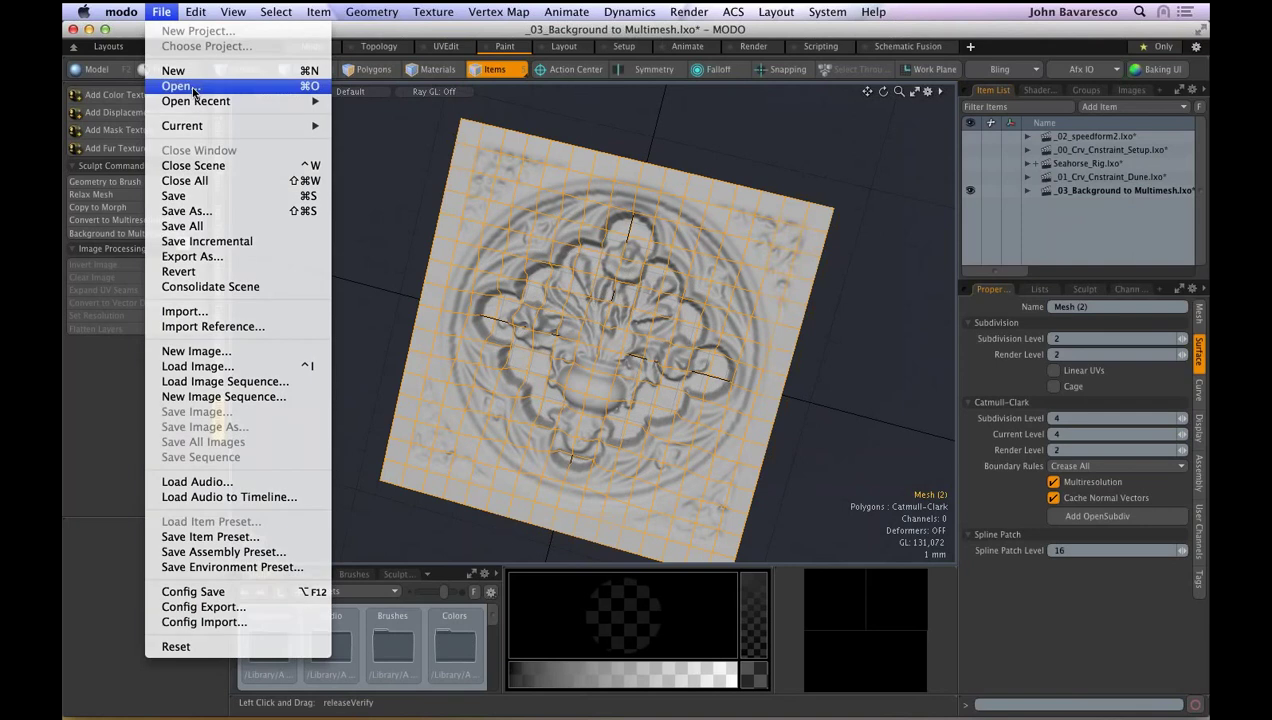
pyautogui.click(194, 88)
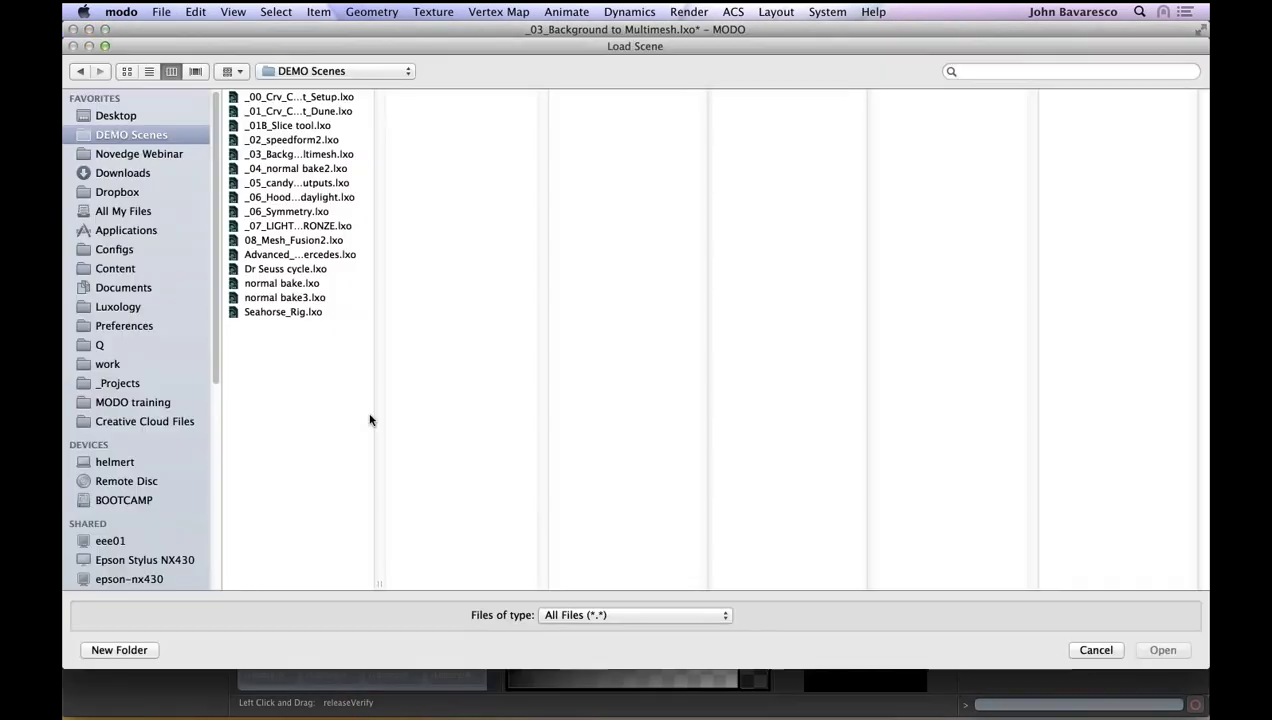
pyautogui.moveTo(292, 580); pyautogui.dragTo(449, 582)
pyautogui.click(303, 126)
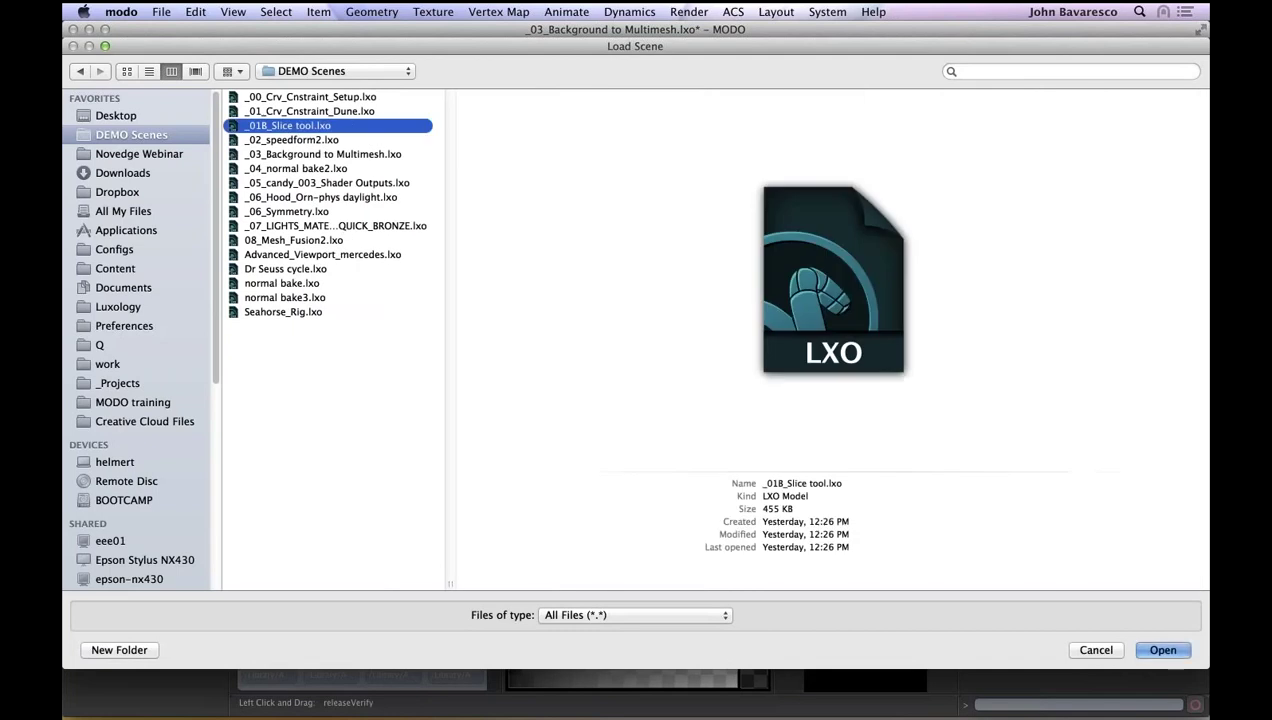
pyautogui.press('Return')
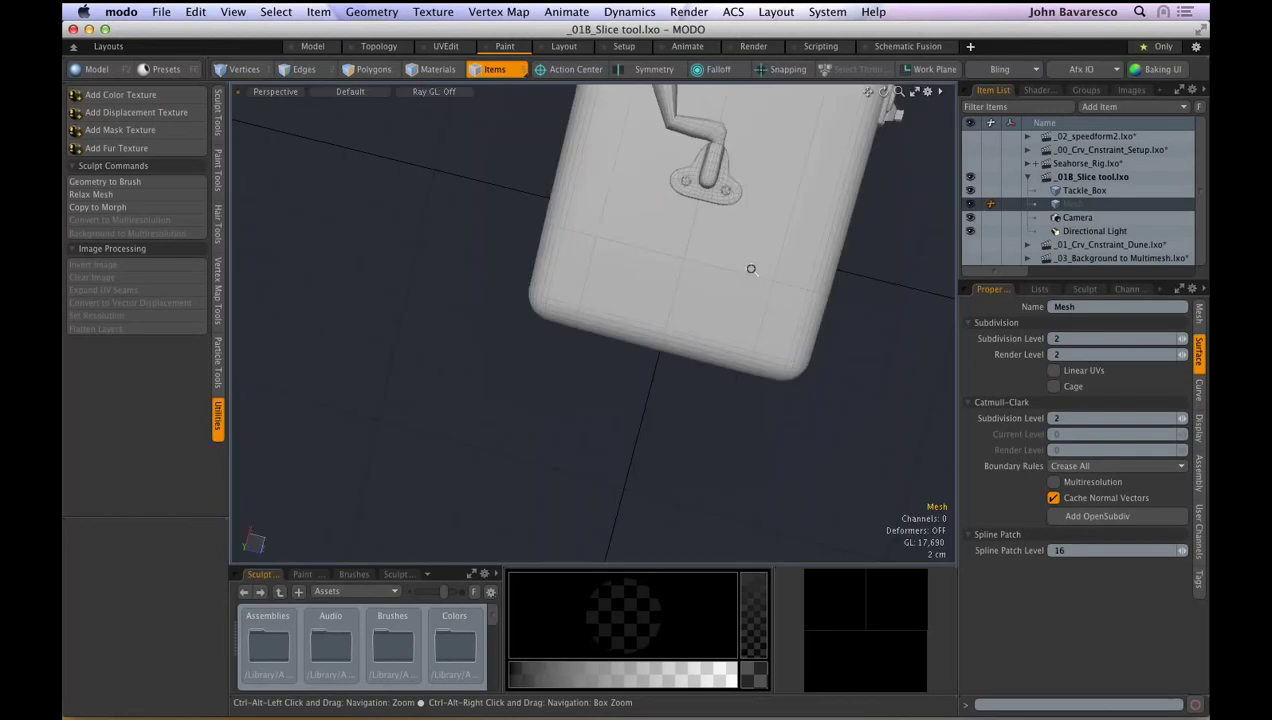
# - Switch to the Model layout and select the Tackle_Box item
pyautogui.keyDown('alt'); pyautogui.moveTo(751, 269); pyautogui.dragTo(660, 395); pyautogui.keyUp('alt')
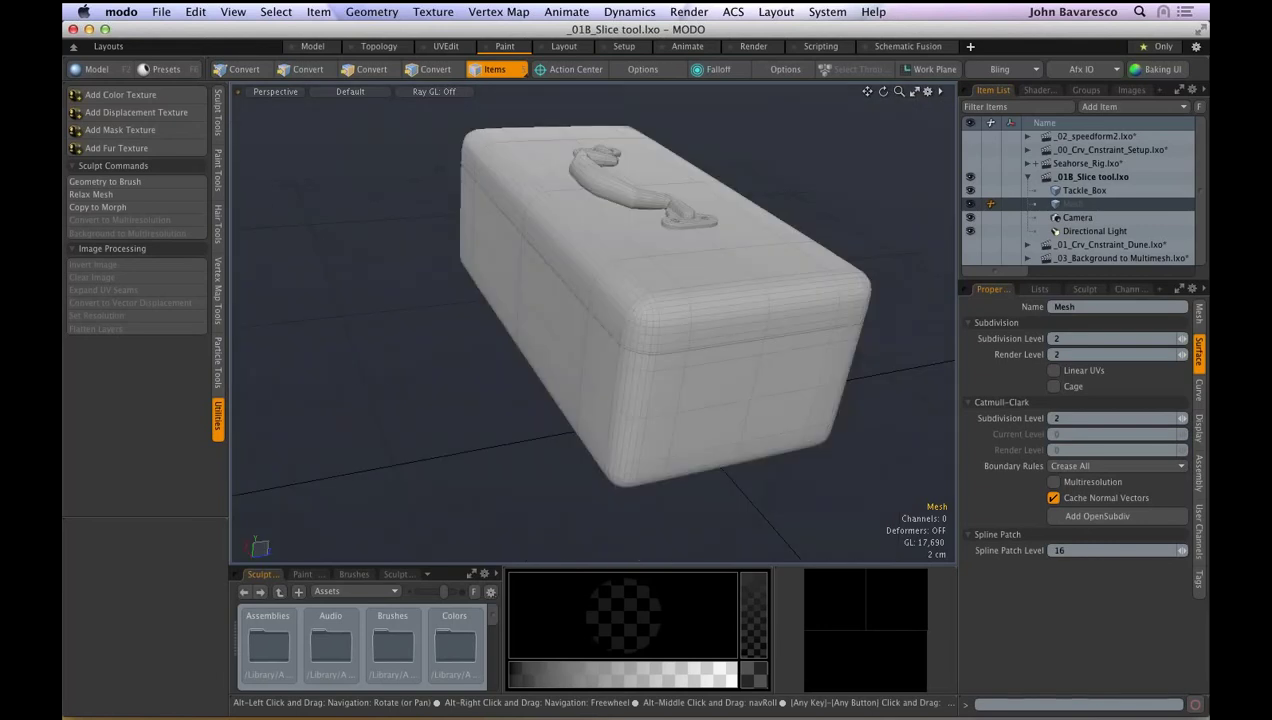
pyautogui.keyDown('alt'); pyautogui.moveTo(690, 230); pyautogui.dragTo(616, 266); pyautogui.keyUp('alt')
pyautogui.press('0')
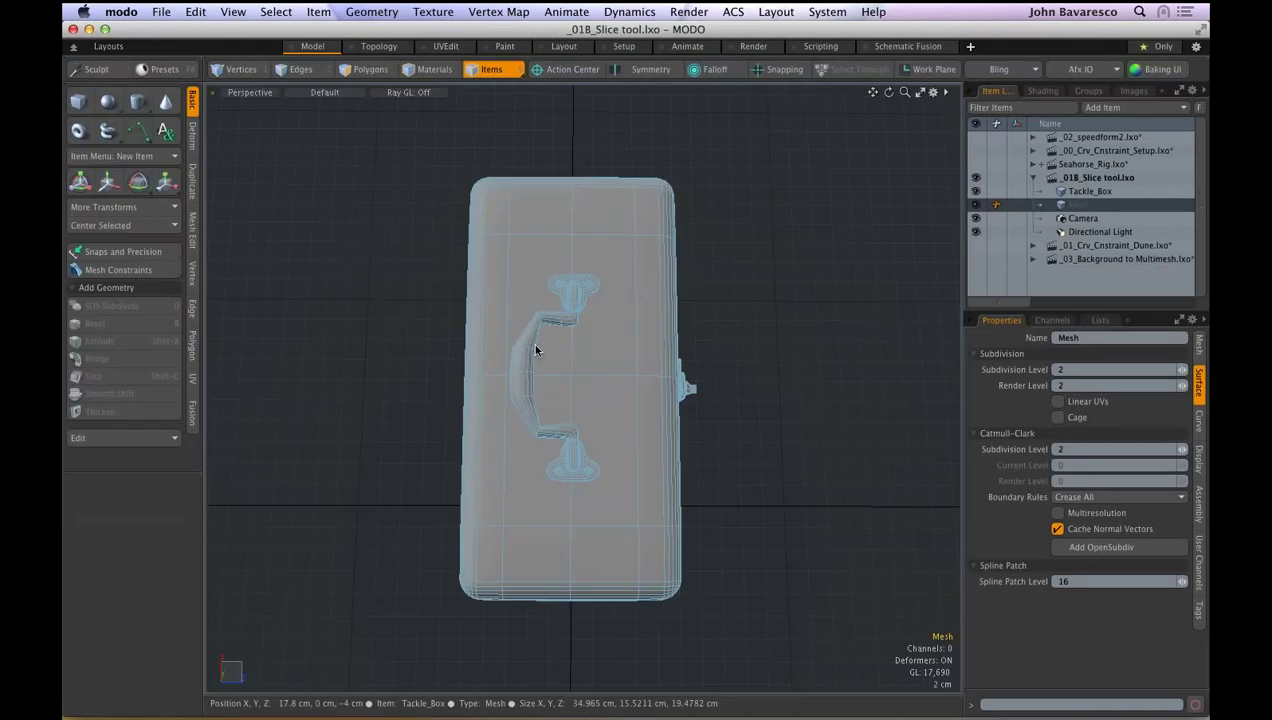
pyautogui.keyDown('alt'); pyautogui.moveTo(535, 350); pyautogui.dragTo(510, 400); pyautogui.keyUp('alt')
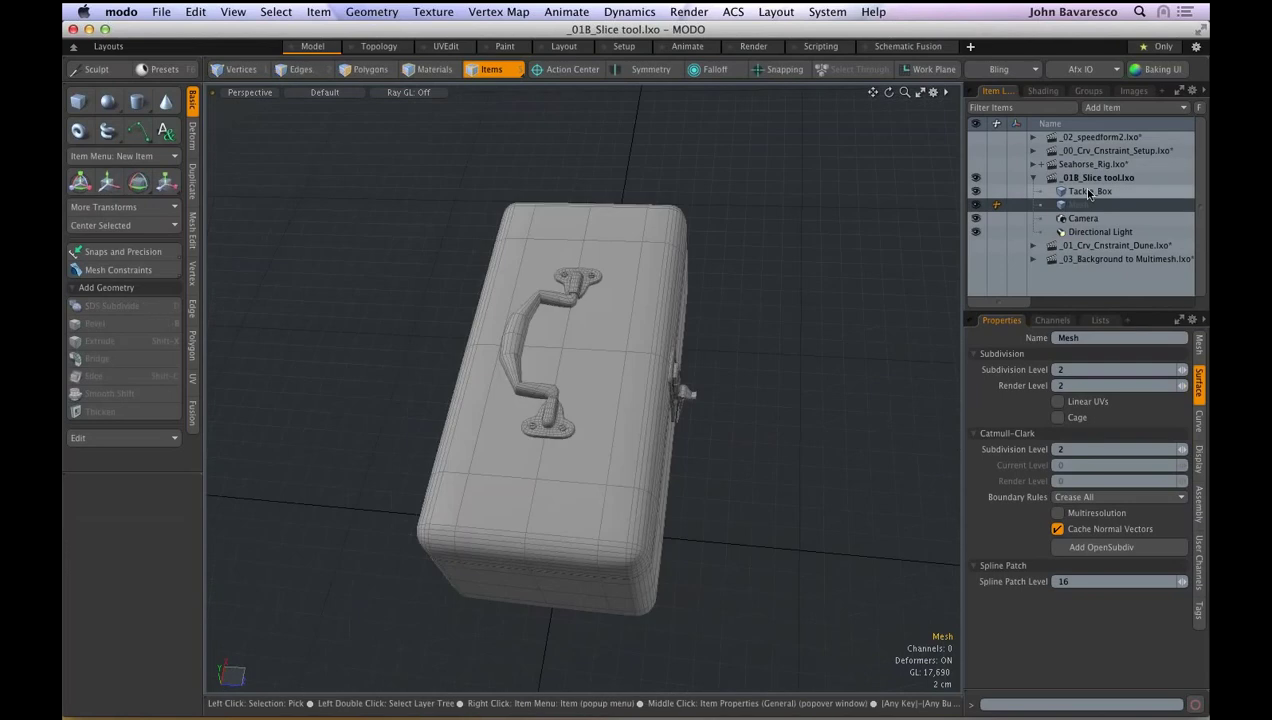
pyautogui.click(1089, 192)
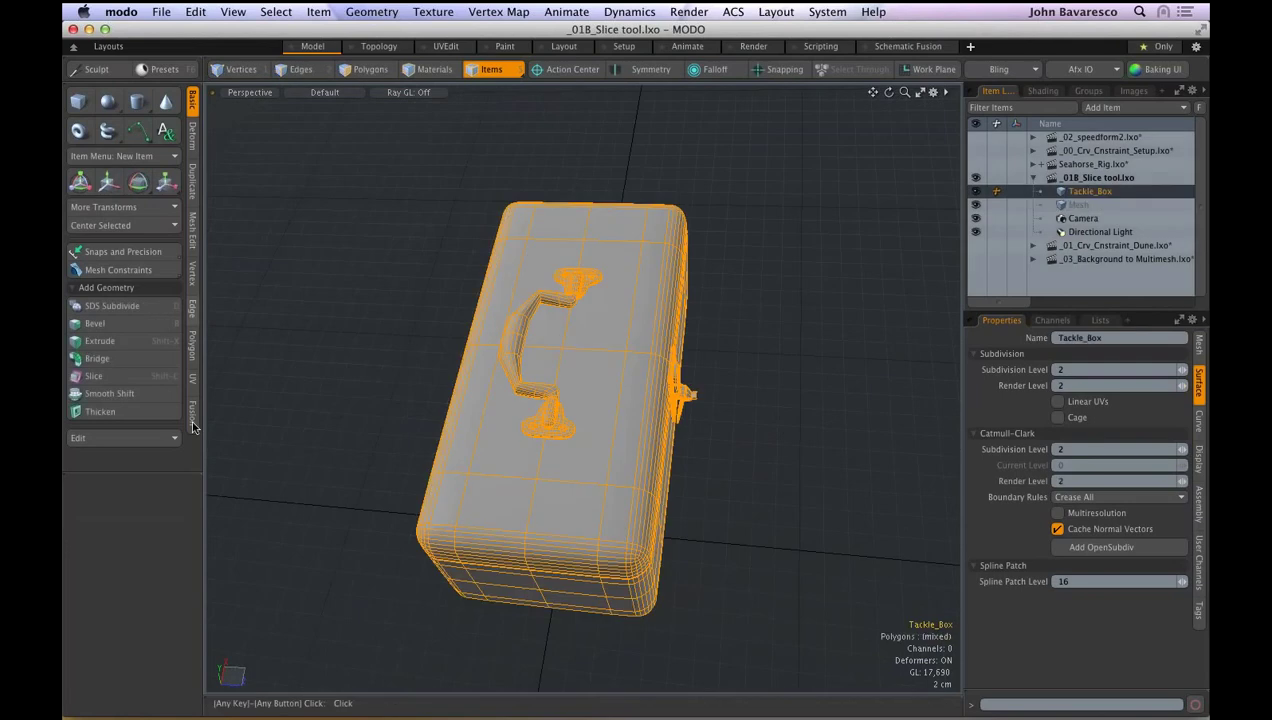
pyautogui.click(192, 228)
pyautogui.click(103, 100)
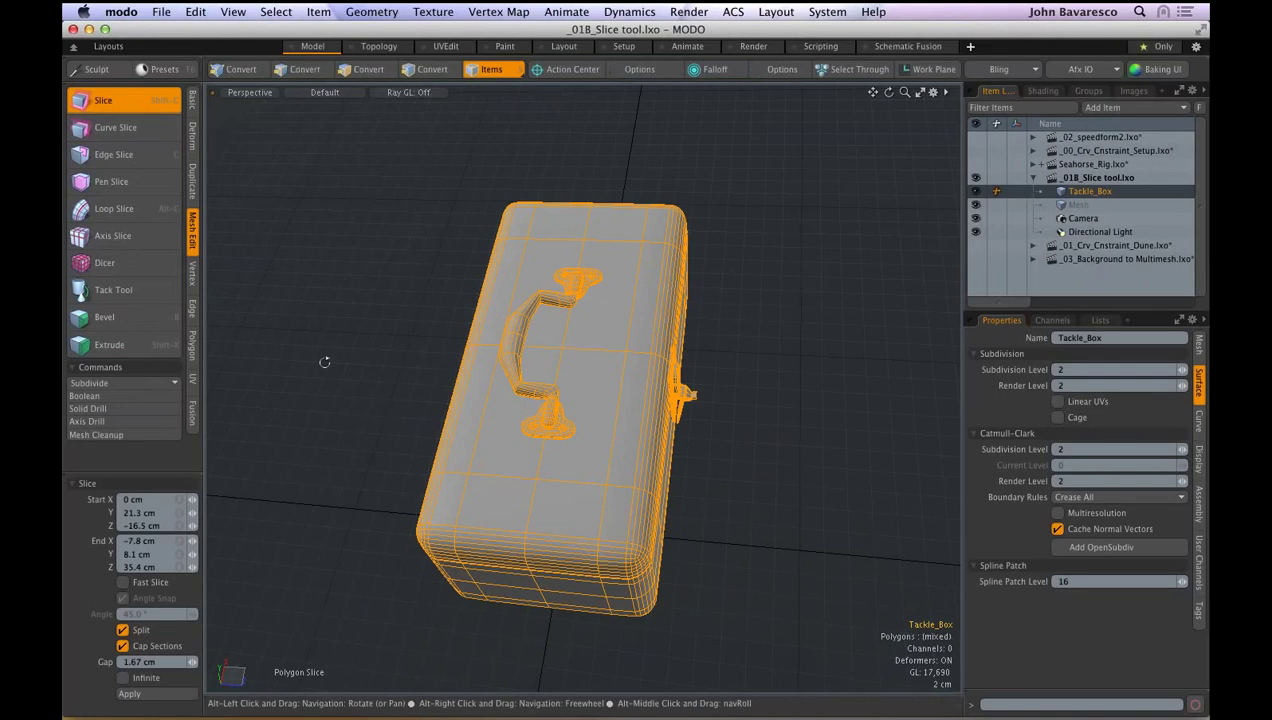
pyautogui.keyDown('alt'); pyautogui.moveTo(324, 362); pyautogui.dragTo(354, 325); pyautogui.keyUp('alt')
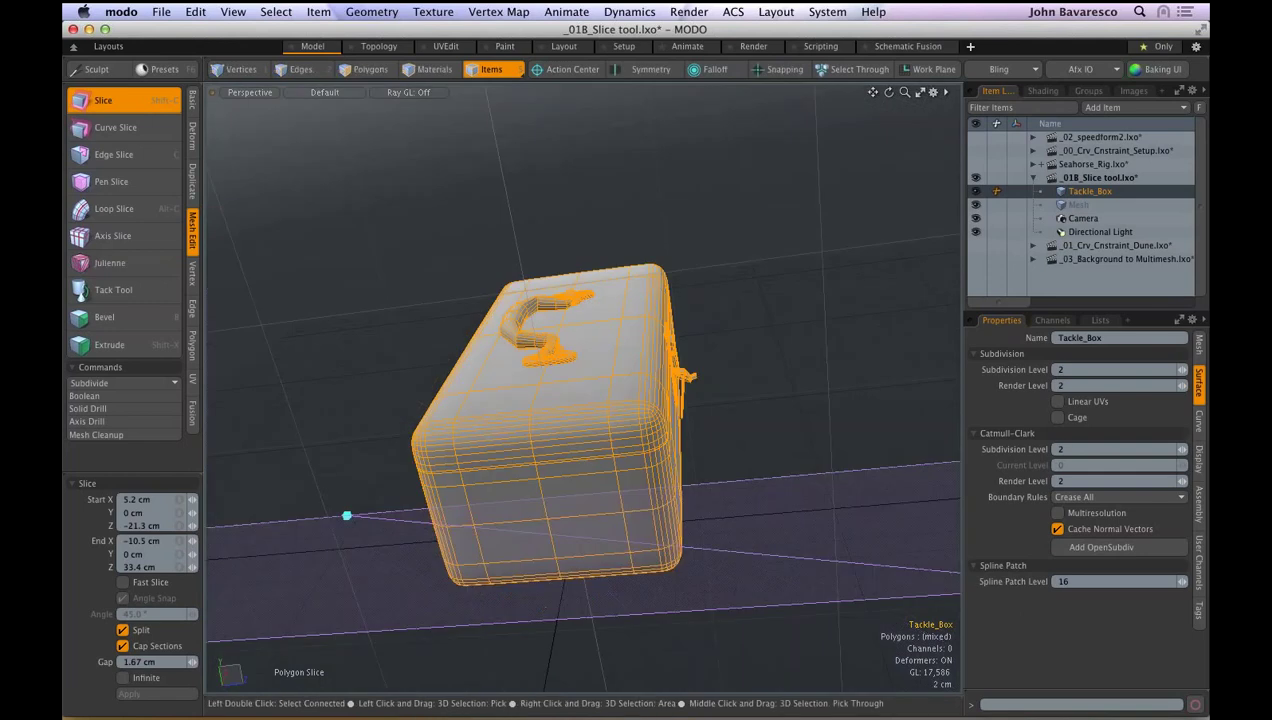
pyautogui.press('q')
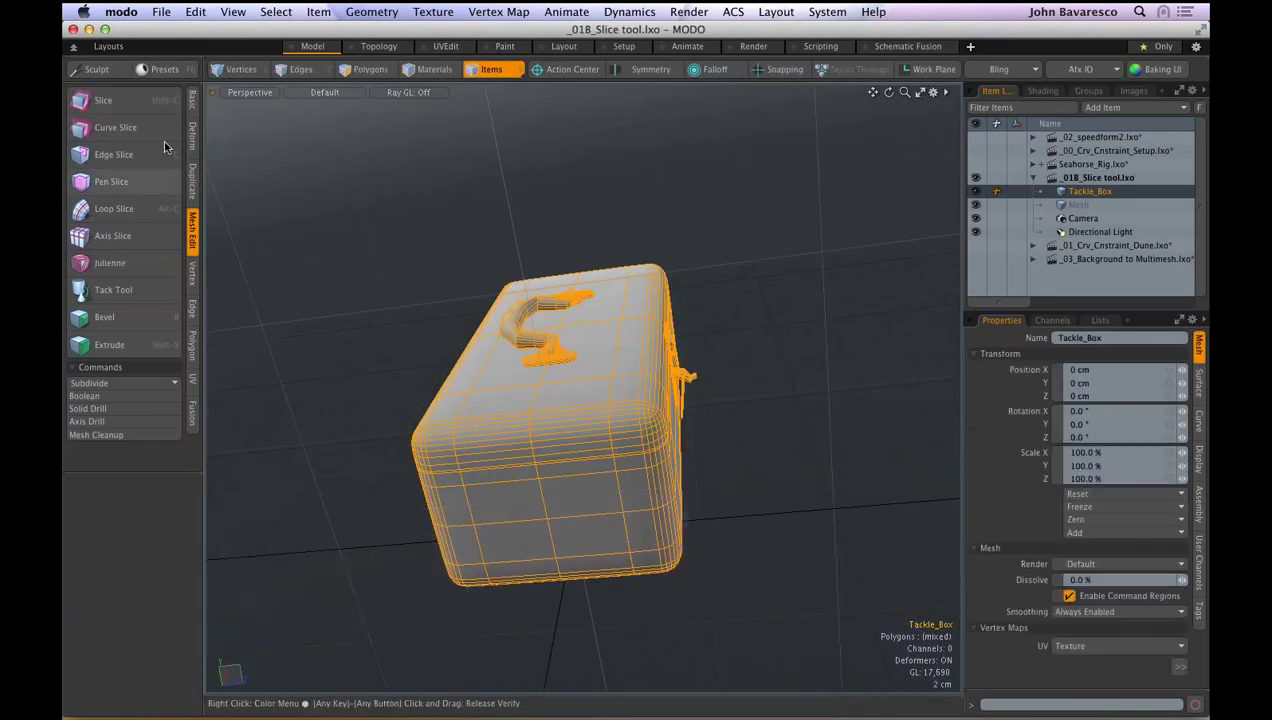
pyautogui.click(1075, 282)
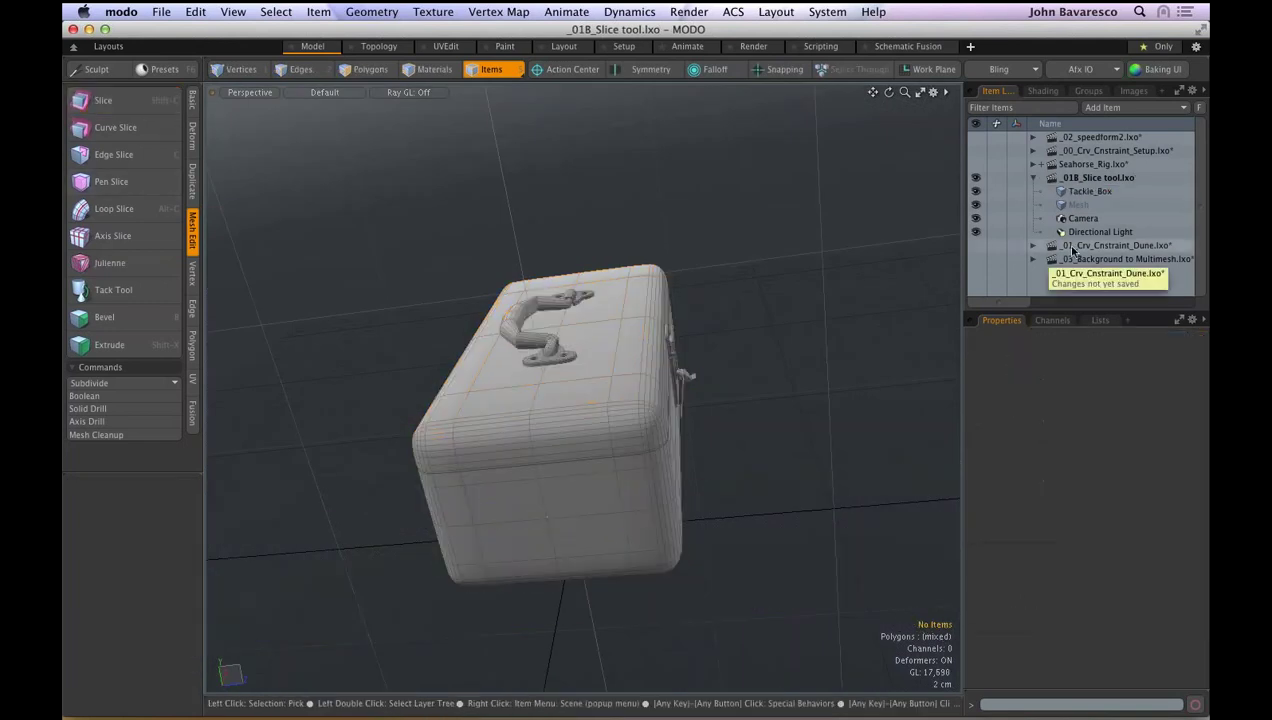
# - Slice the Tackle_Box polygons diagonally, from about Y 21.1, Z -18.1 cm to about Y -13.5, Z 22.4 cm, with Split and Cap Sections enabled
pyautogui.click(1078, 192)
pyautogui.click(108, 101)
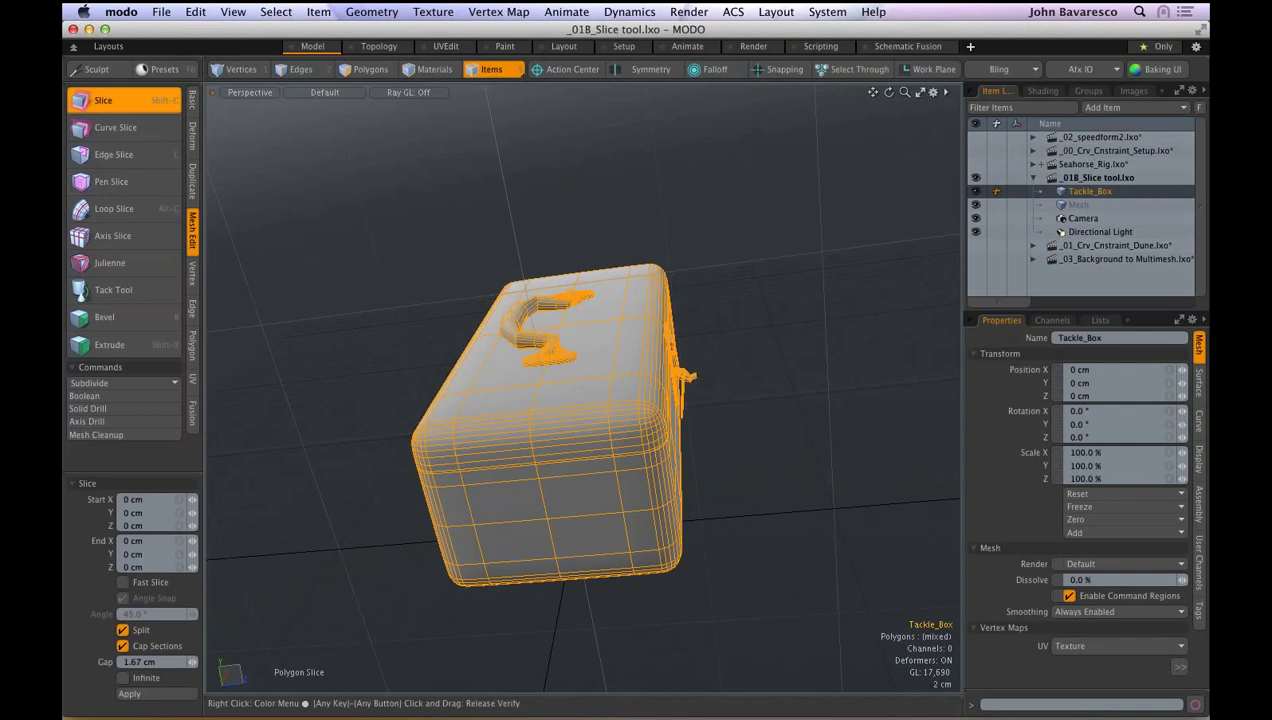
pyautogui.press('3')
pyautogui.hotkey('shift', 'c')
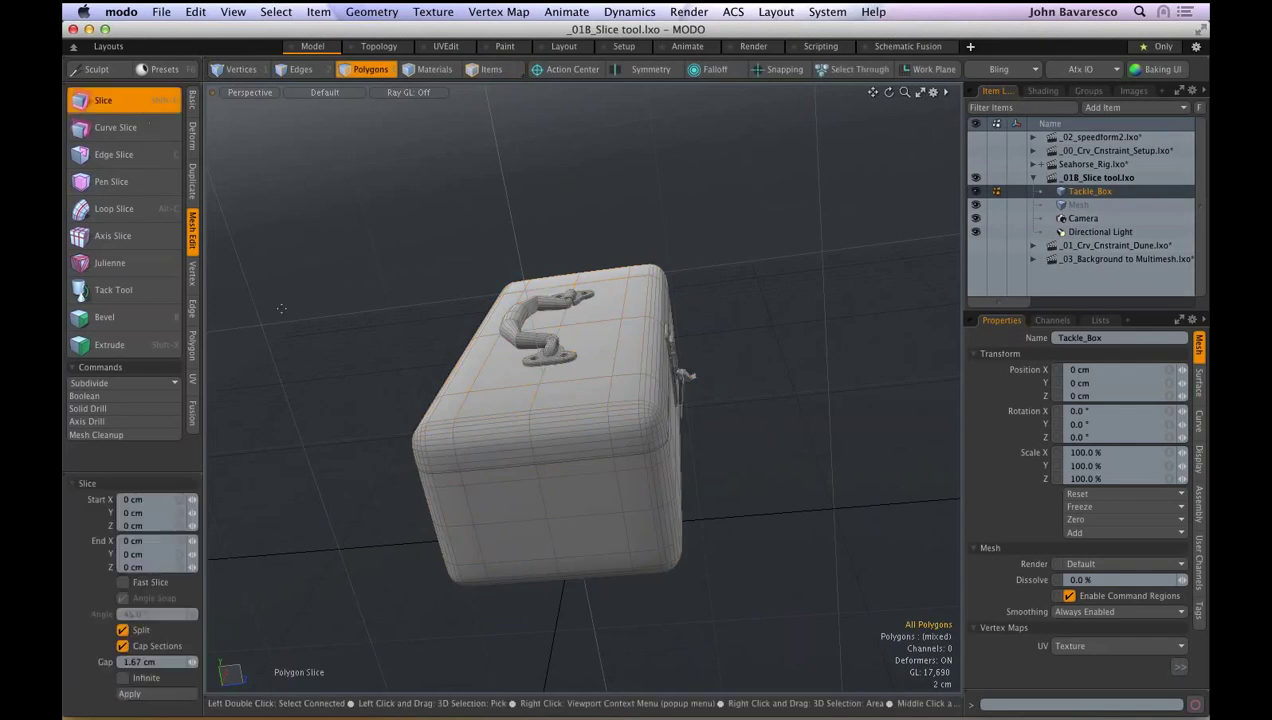
pyautogui.moveTo(281, 308); pyautogui.dragTo(870, 645)
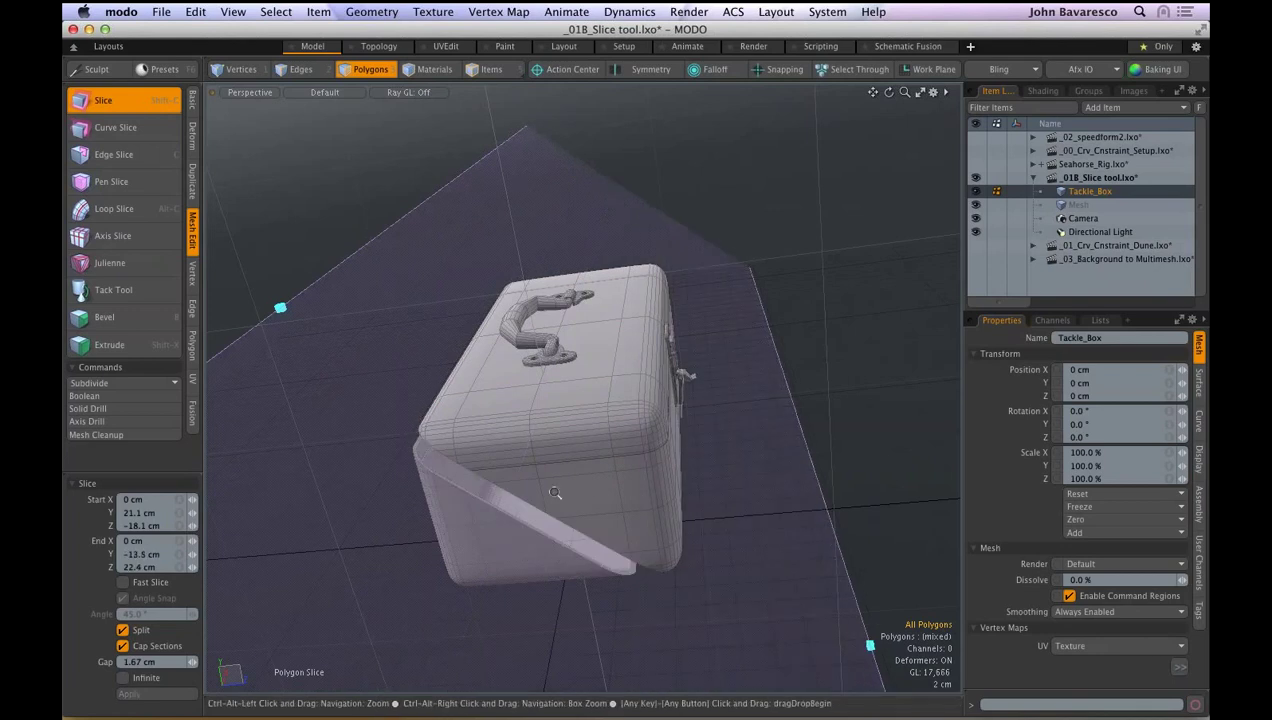
# - Move the slice's end point to about Y -14.5, Z 17 cm and narrow the gap to 2.9 mm
pyautogui.keyDown('ctrl'); pyautogui.keyDown('alt'); pyautogui.moveTo(555, 493); pyautogui.dragTo(590, 532); pyautogui.keyUp('alt'); pyautogui.keyUp('ctrl')
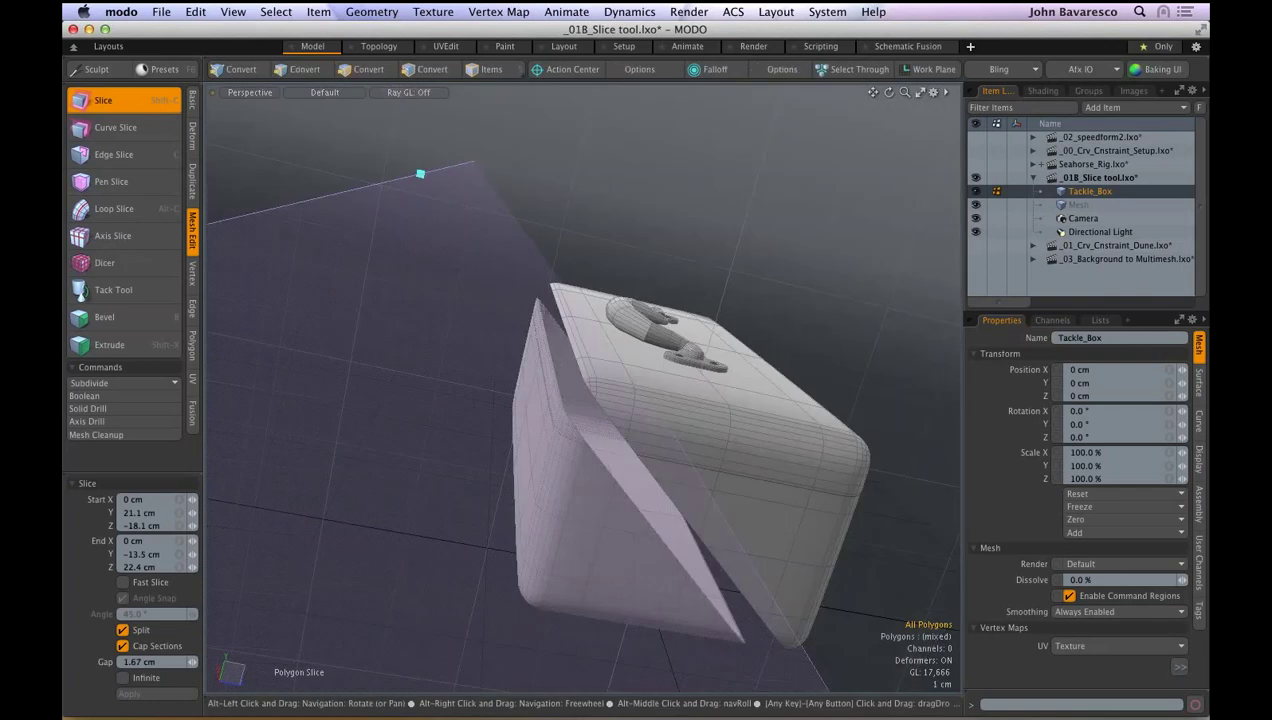
pyautogui.keyDown('ctrl'); pyautogui.keyDown('alt'); pyautogui.moveTo(790, 580); pyautogui.dragTo(590, 191); pyautogui.keyUp('alt'); pyautogui.keyUp('ctrl')
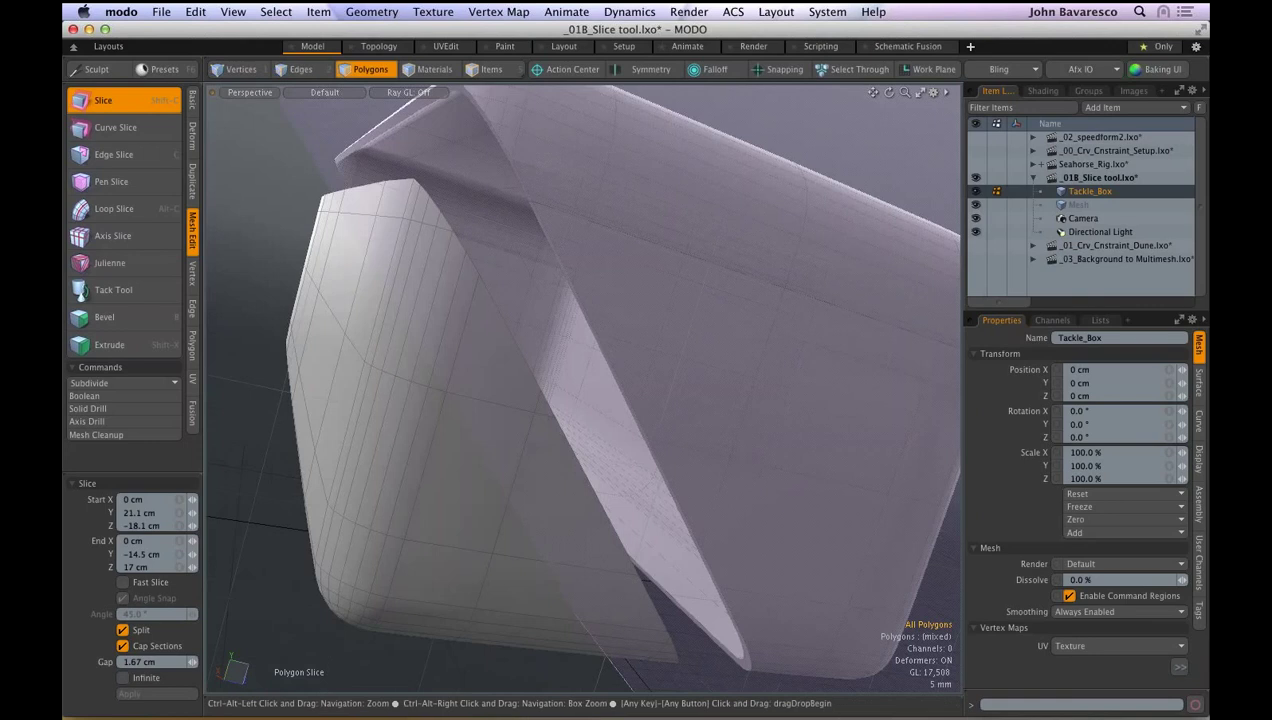
pyautogui.keyDown('alt'); pyautogui.moveTo(460, 505); pyautogui.dragTo(285, 540); pyautogui.keyUp('alt')
pyautogui.moveTo(193, 662); pyautogui.dragTo(120, 661)
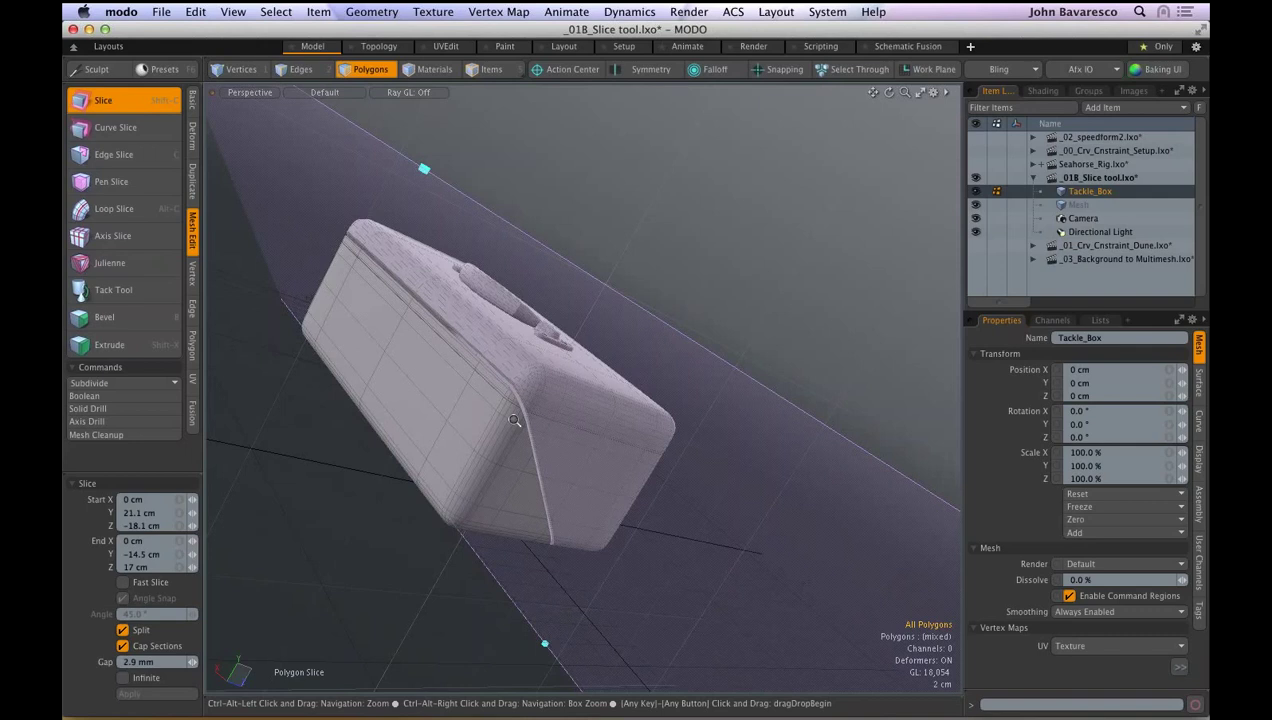
# - Reposition the slice from about Y 22.7, Z -12 cm to about Y -14.6, Z 11 cm and finish the Slice tool
pyautogui.keyDown('ctrl'); pyautogui.keyDown('alt'); pyautogui.moveTo(514, 420); pyautogui.dragTo(562, 394); pyautogui.keyUp('alt'); pyautogui.keyUp('ctrl')
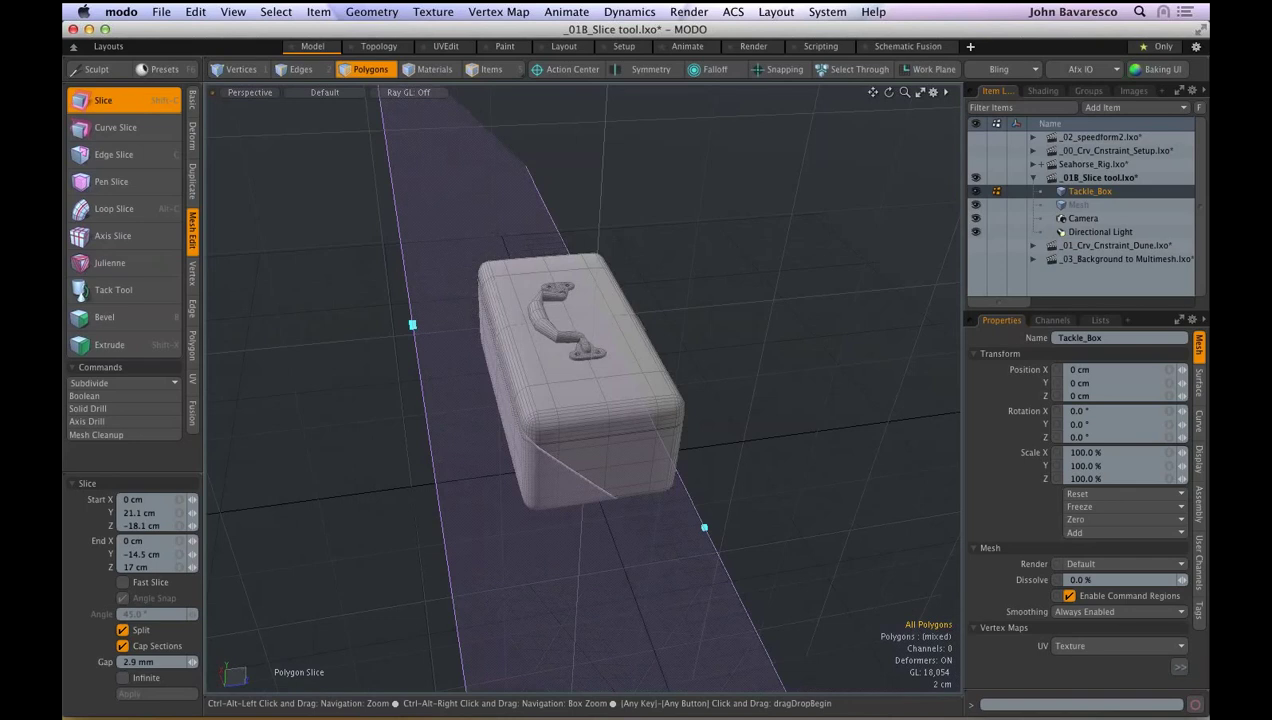
pyautogui.keyDown('alt'); pyautogui.moveTo(700, 535); pyautogui.dragTo(630, 489); pyautogui.keyUp('alt')
pyautogui.moveTo(369, 226); pyautogui.dragTo(431, 209)
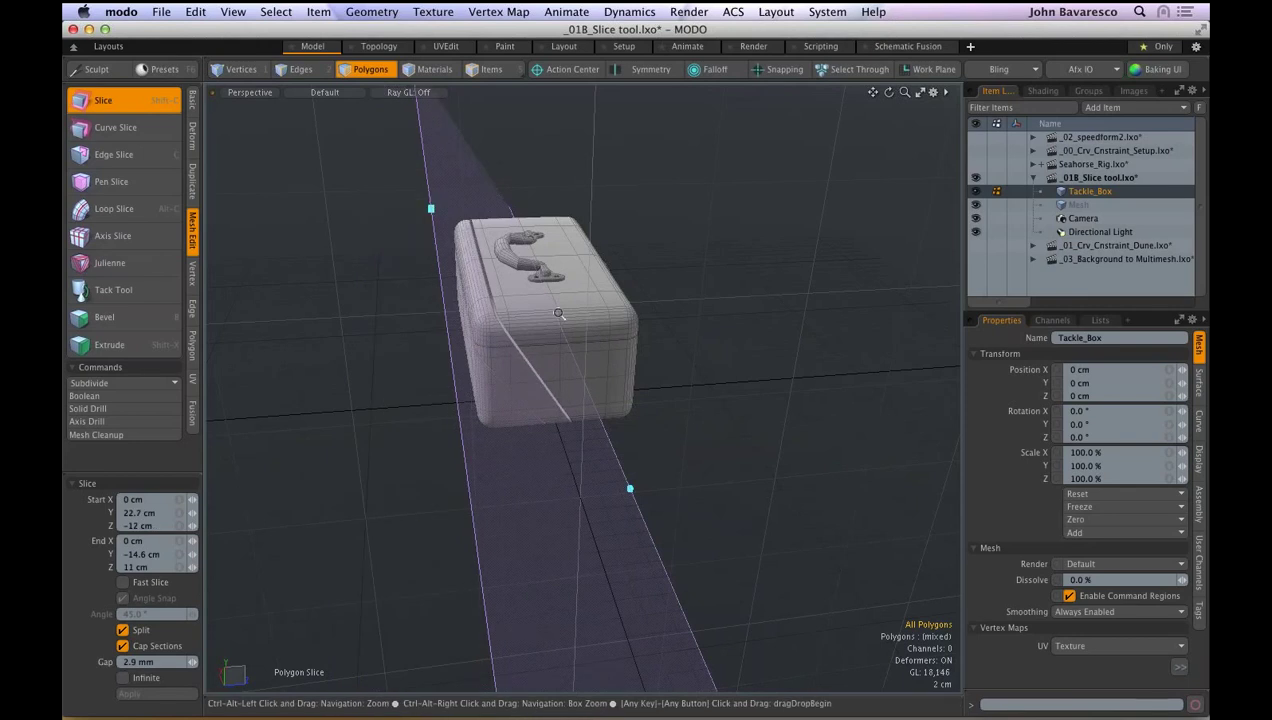
pyautogui.keyDown('ctrl'); pyautogui.keyDown('alt'); pyautogui.moveTo(558, 314); pyautogui.dragTo(680, 314); pyautogui.keyUp('alt'); pyautogui.keyUp('ctrl')
pyautogui.keyDown('alt'); pyautogui.moveTo(470, 300); pyautogui.dragTo(425, 261); pyautogui.keyUp('alt')
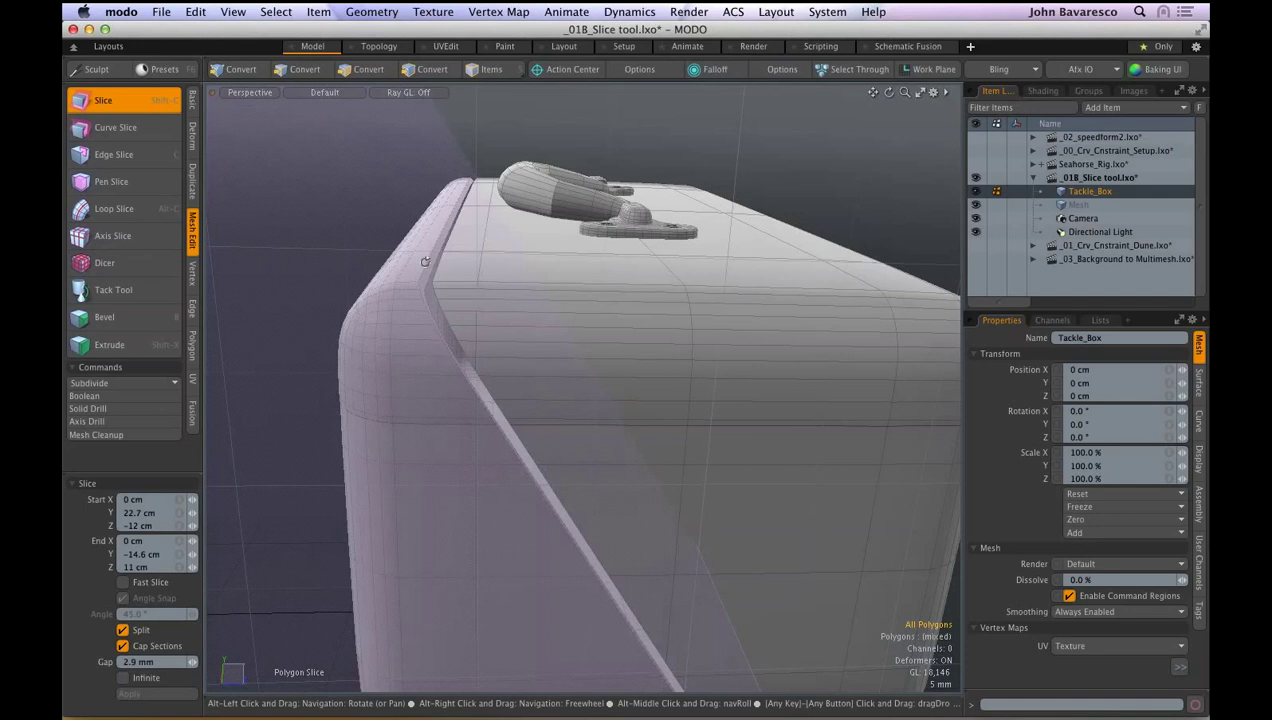
pyautogui.scroll(-5, 425, 262)
pyautogui.press('q')
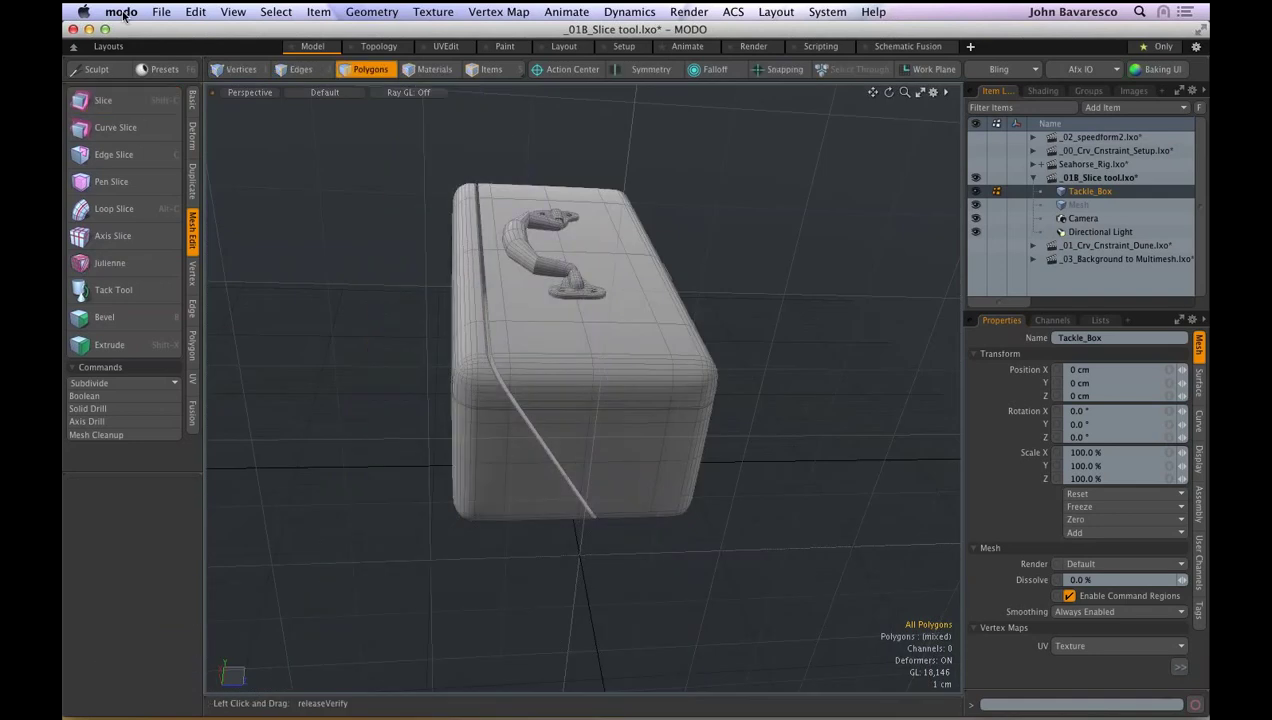
# - Open the scene _04_normal bake2.lxo from the DEMO Scenes folder and view its carving block from above
pyautogui.click(161, 11)
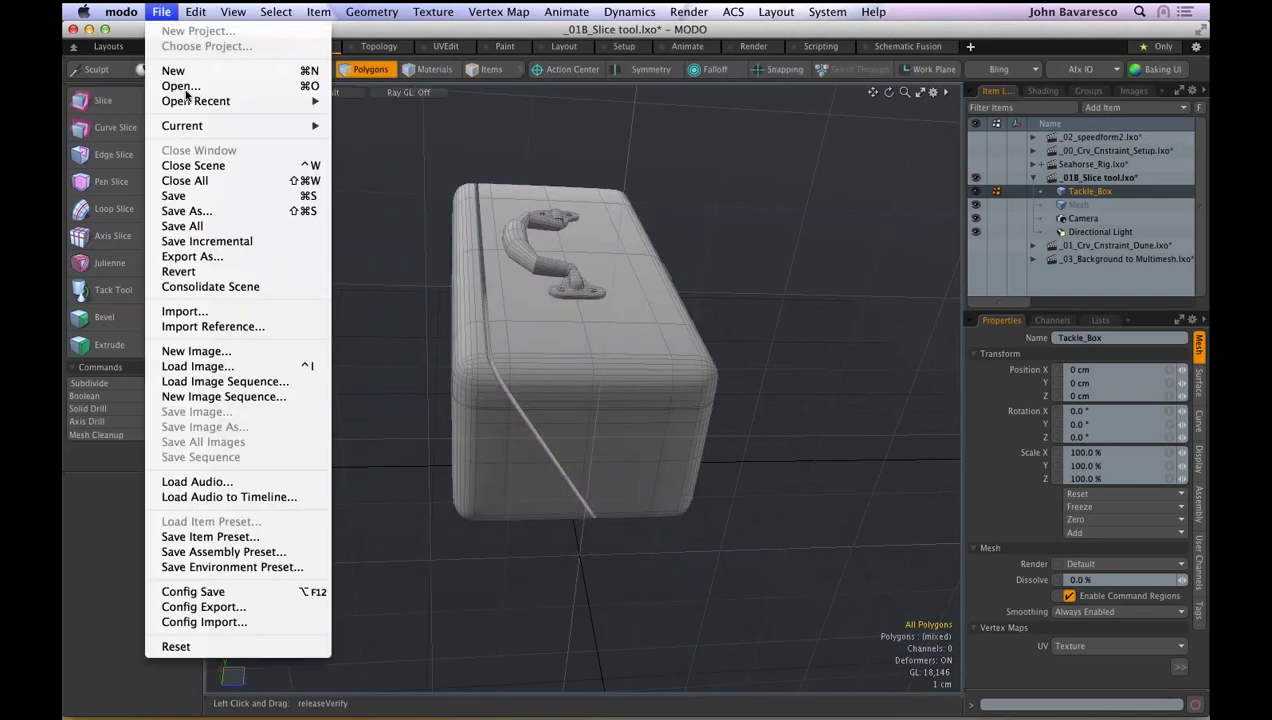
pyautogui.click(186, 91)
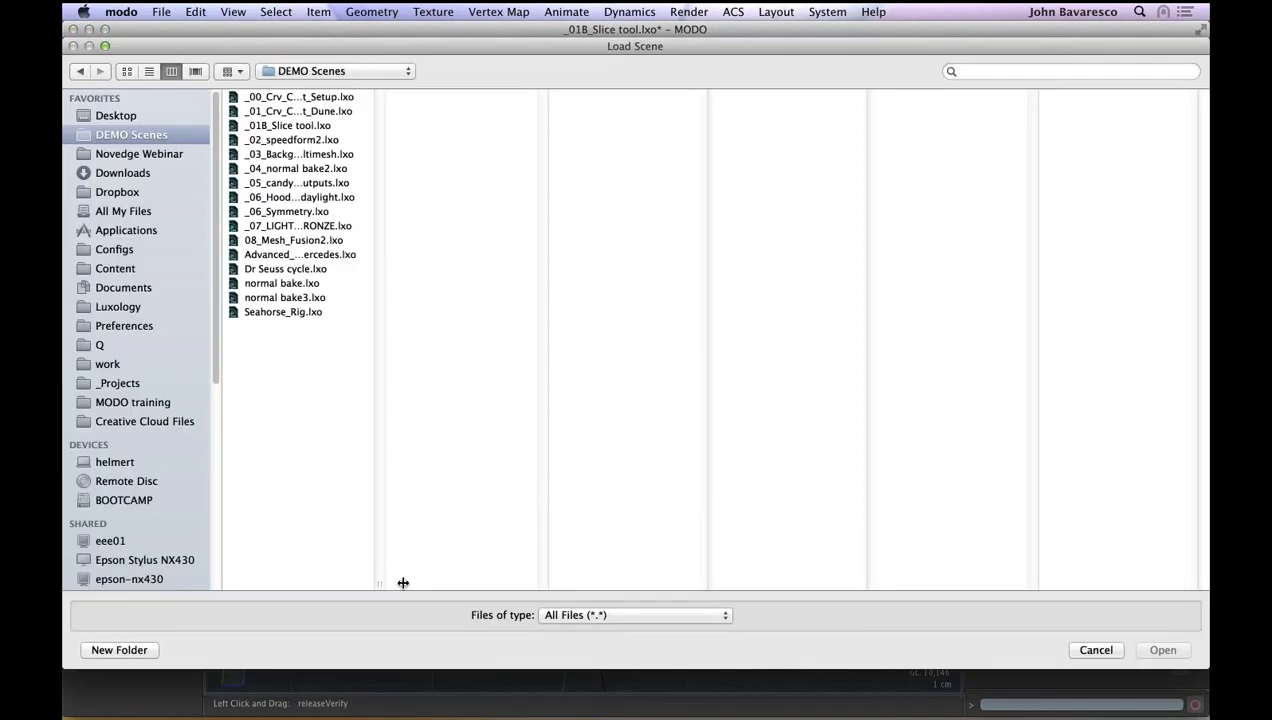
pyautogui.moveTo(403, 583); pyautogui.dragTo(557, 584)
pyautogui.click(318, 168)
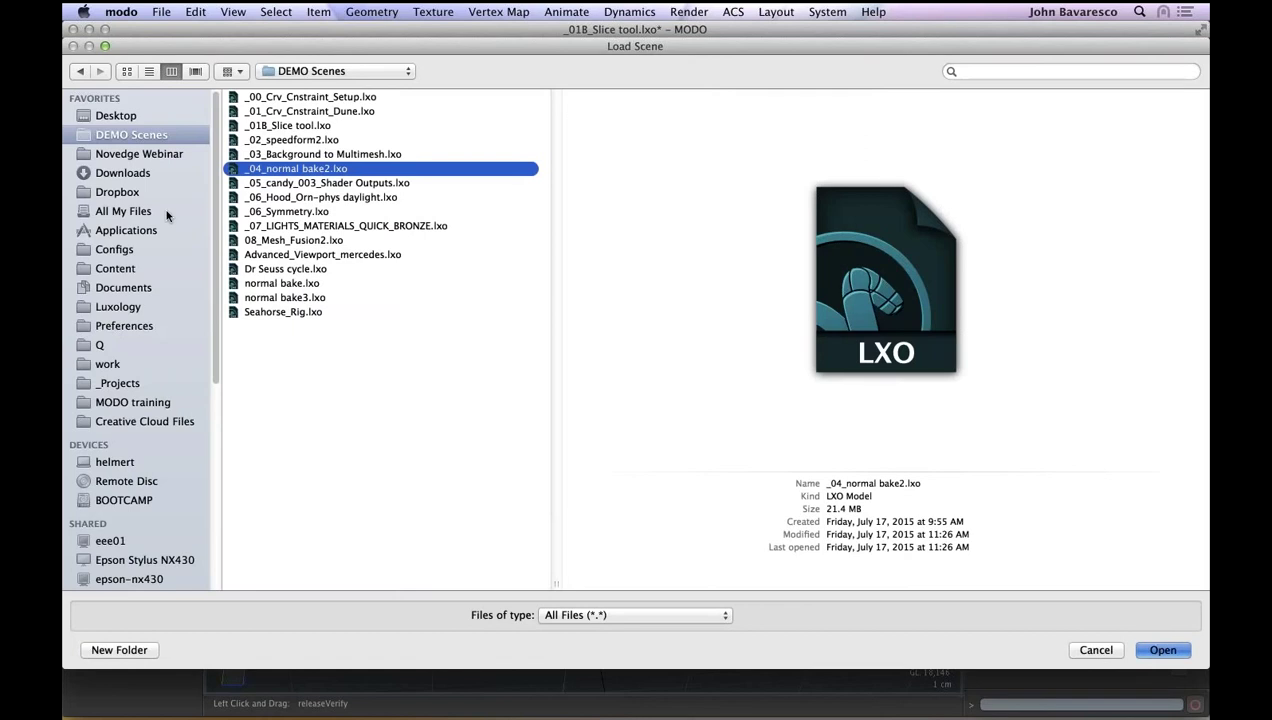
pyautogui.press('Return')
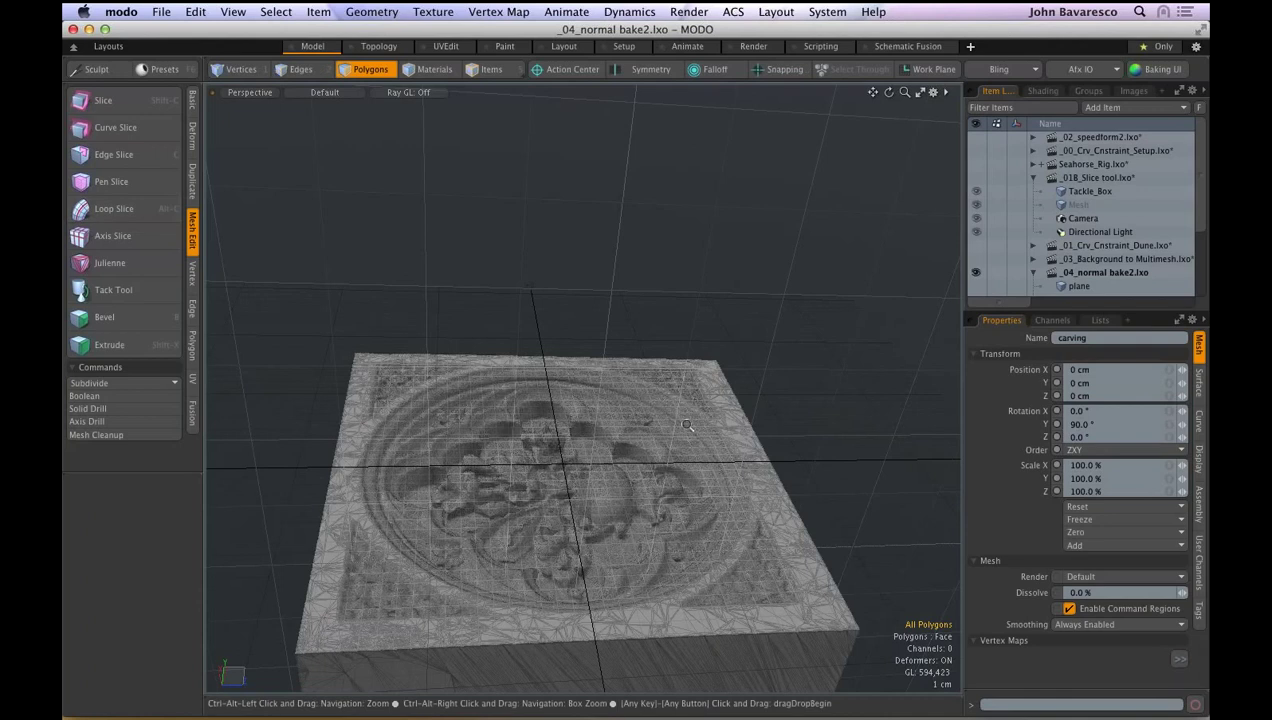
pyautogui.scroll(-3, 648, 434)
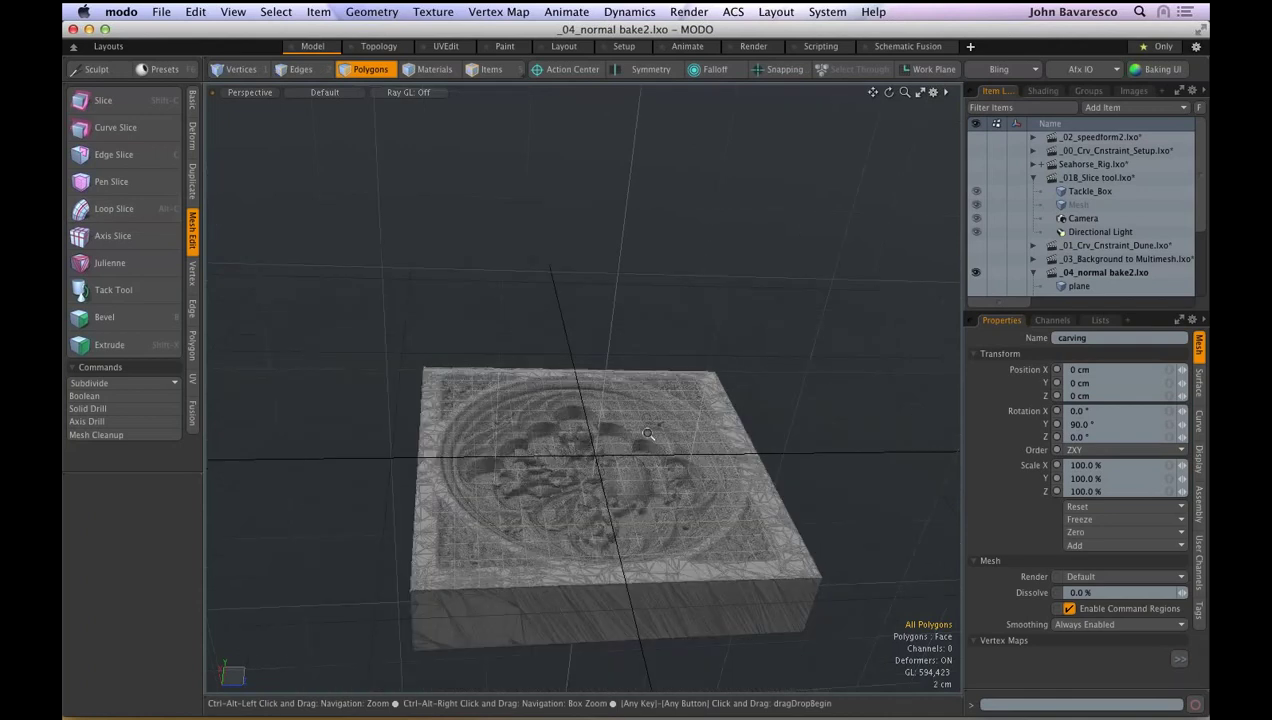
pyautogui.keyDown('alt'); pyautogui.moveTo(648, 434); pyautogui.dragTo(690, 480); pyautogui.keyUp('alt')
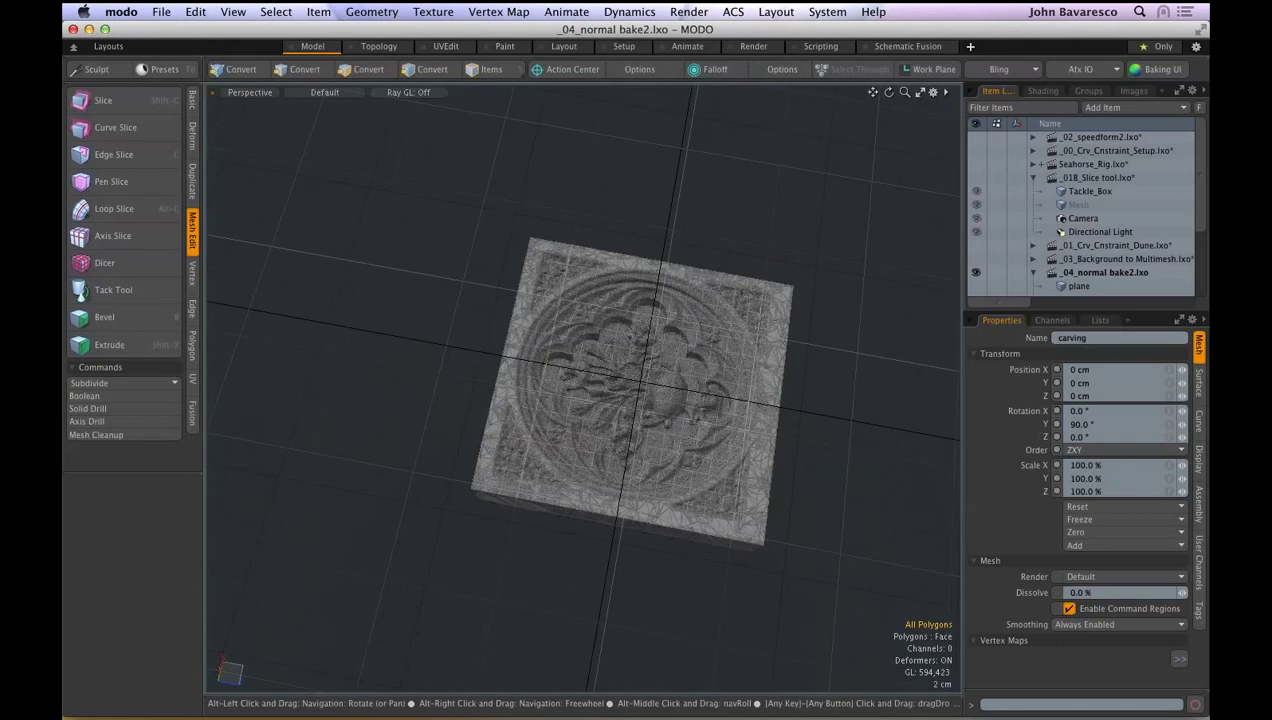
pyautogui.scroll(3, 793, 289)
pyautogui.keyDown('alt'); pyautogui.moveTo(830, 280); pyautogui.dragTo(606, 455); pyautogui.keyUp('alt')
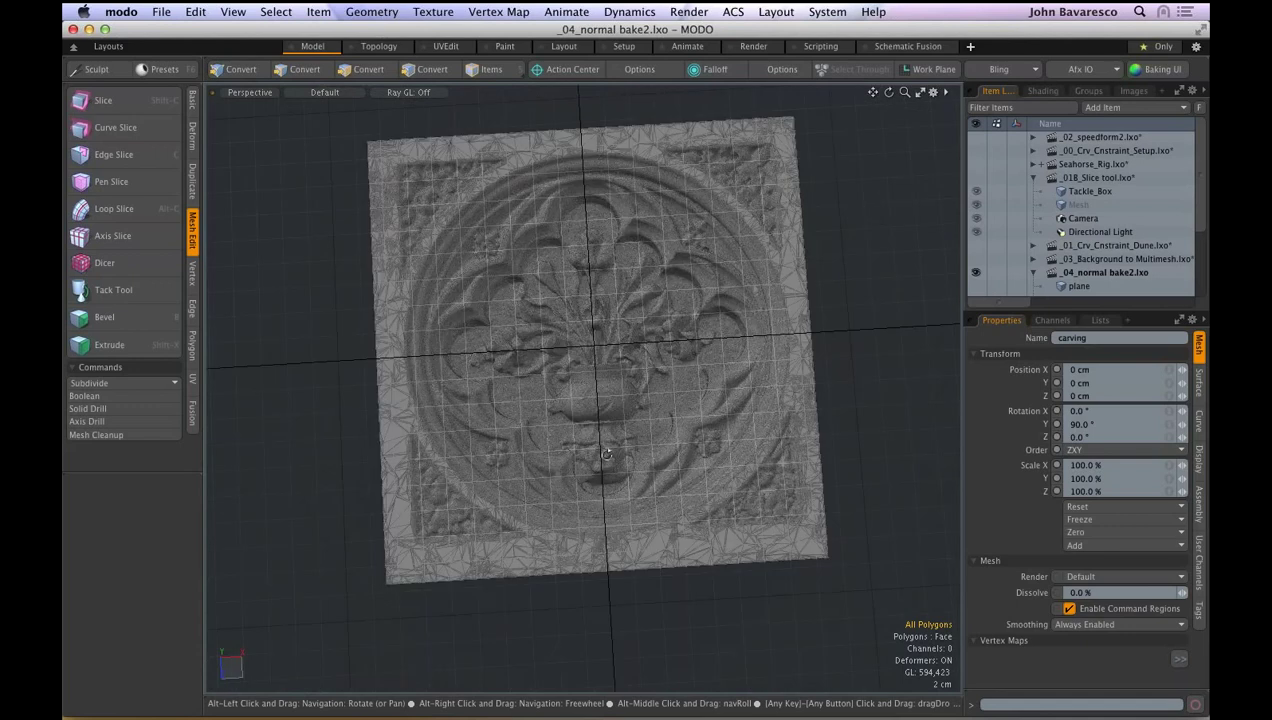
# - Collapse the _01B_Slice tool.lxo scene in the item list and select the carving mesh of _04_normal bake2.lxo
pyautogui.keyDown('alt'); pyautogui.moveTo(606, 455); pyautogui.dragTo(606, 460); pyautogui.keyUp('alt')
pyautogui.click(1033, 178)
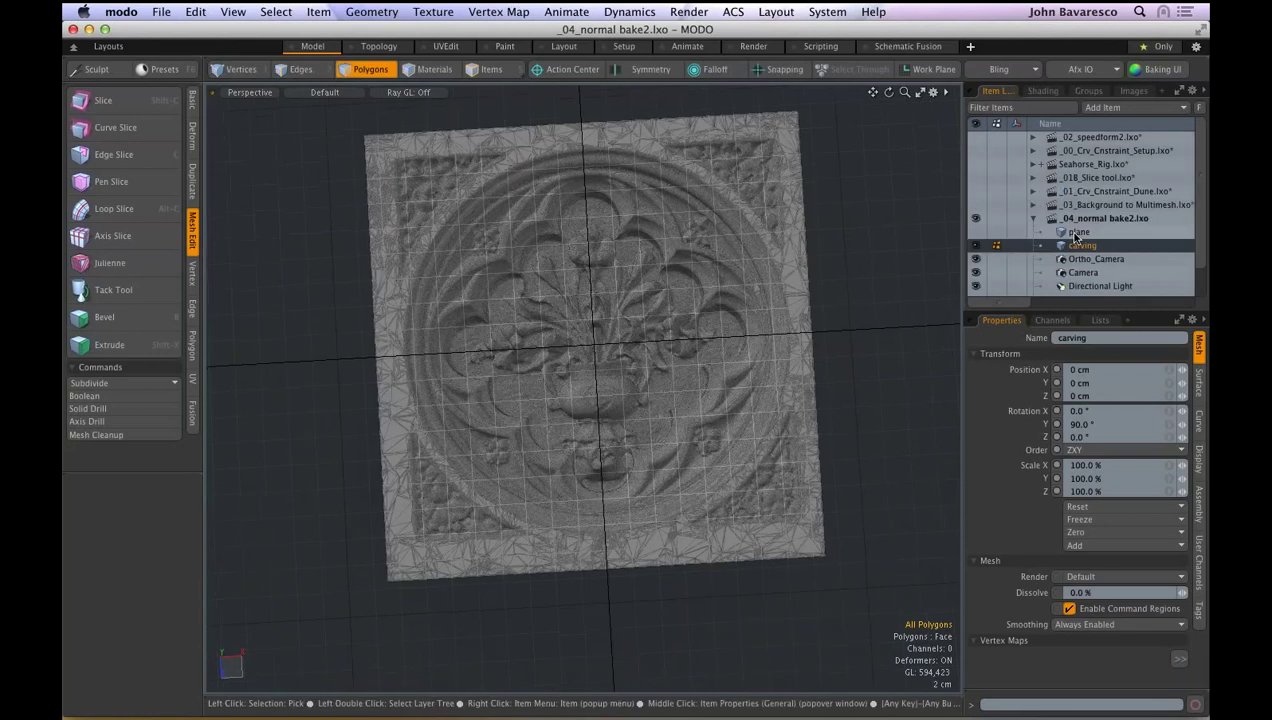
pyautogui.click(1079, 232)
pyautogui.click(1081, 246)
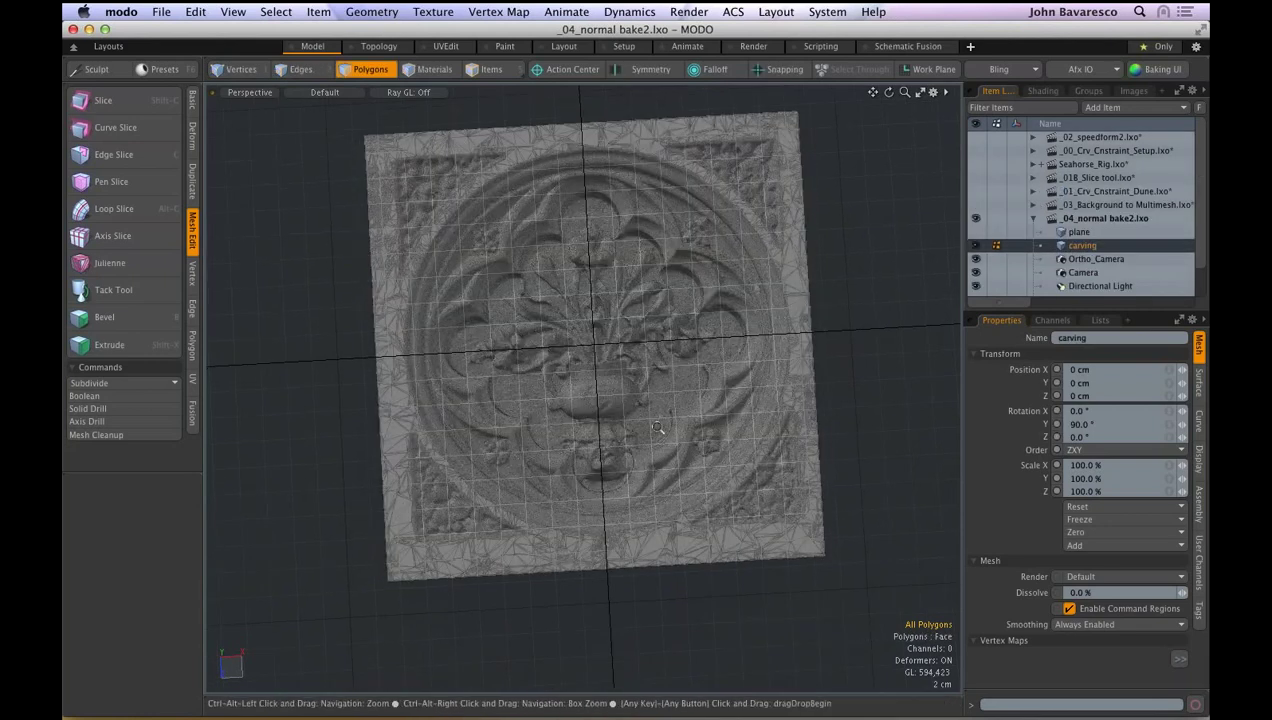
pyautogui.keyDown('ctrl'); pyautogui.keyDown('alt'); pyautogui.moveTo(657, 427); pyautogui.dragTo(648, 427); pyautogui.keyUp('alt'); pyautogui.keyUp('ctrl')
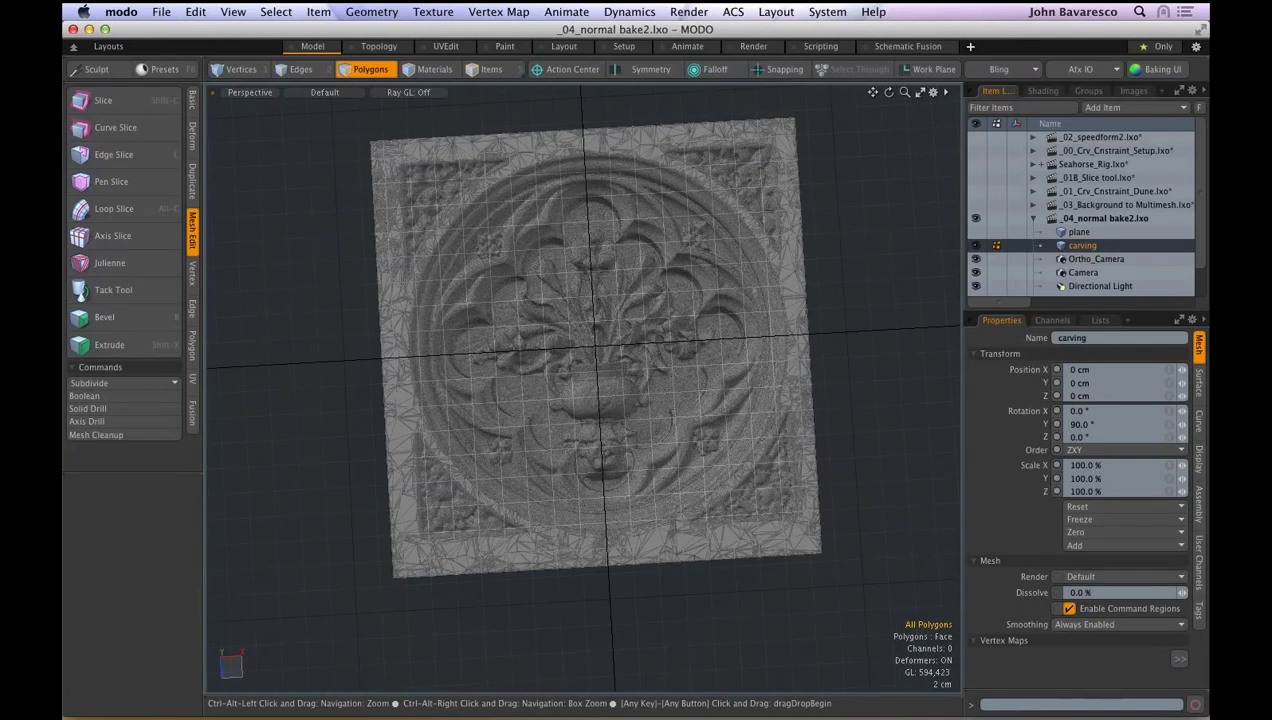
pyautogui.keyDown('alt'); pyautogui.moveTo(648, 427); pyautogui.dragTo(701, 485); pyautogui.keyUp('alt')
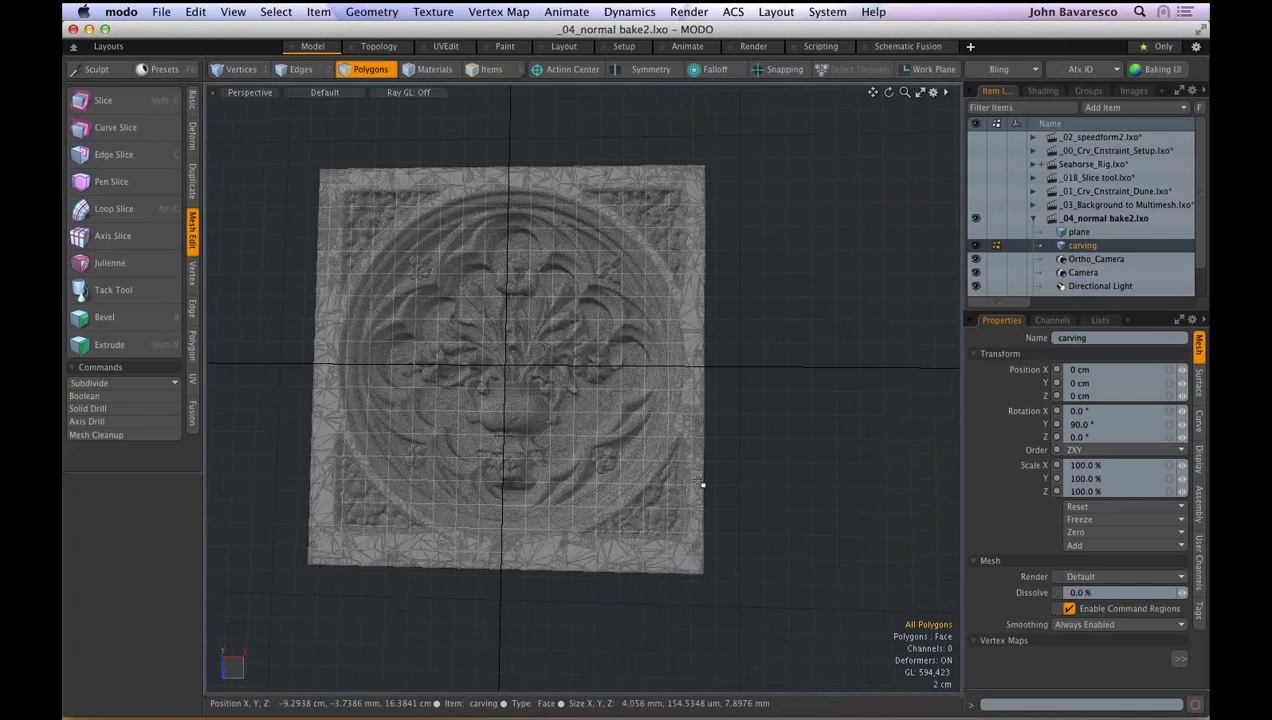
# - Switch to the Layout workspace, widen the render preview slightly and show the shader tree with its render outputs
pyautogui.click(566, 49)
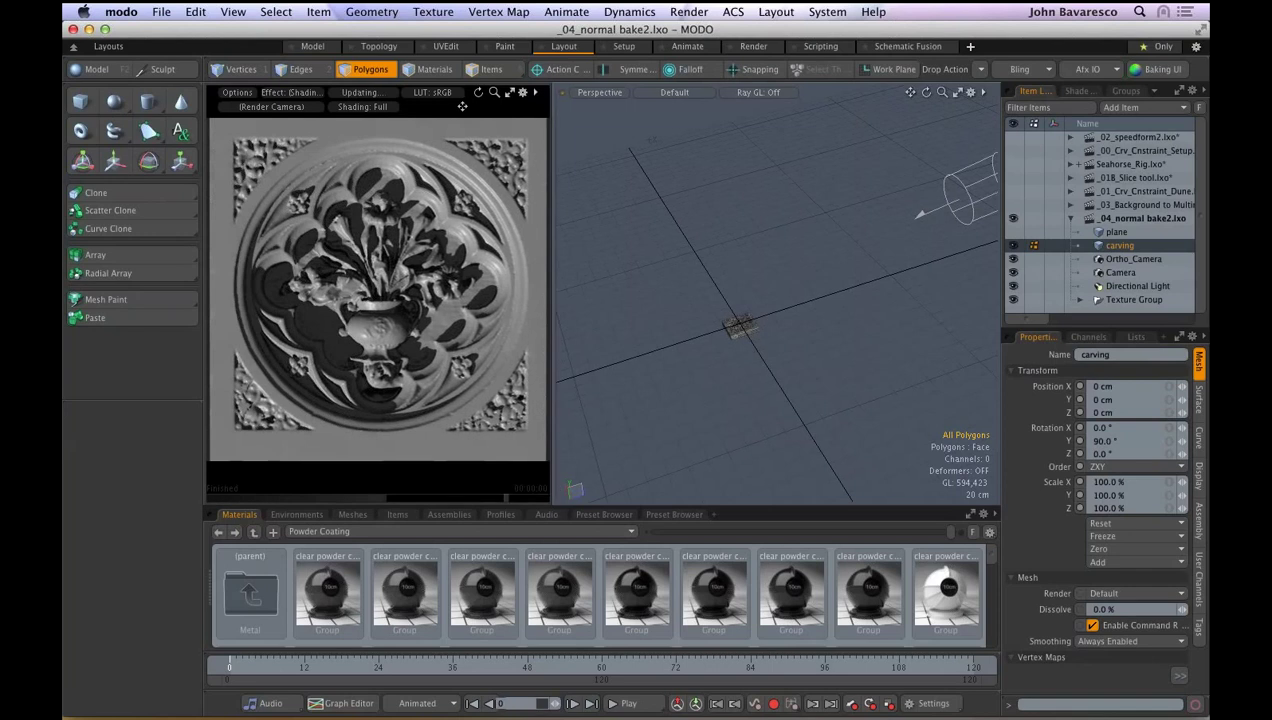
pyautogui.moveTo(551, 470); pyautogui.dragTo(585, 470)
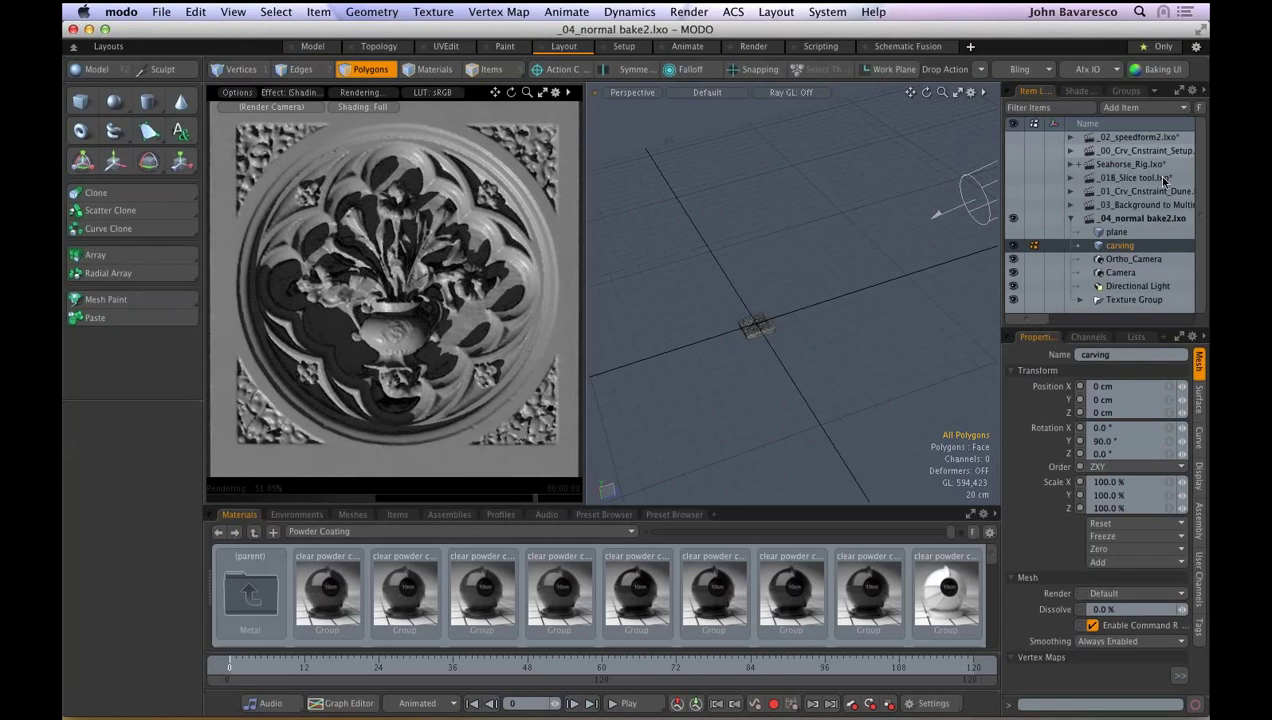
pyautogui.click(1077, 90)
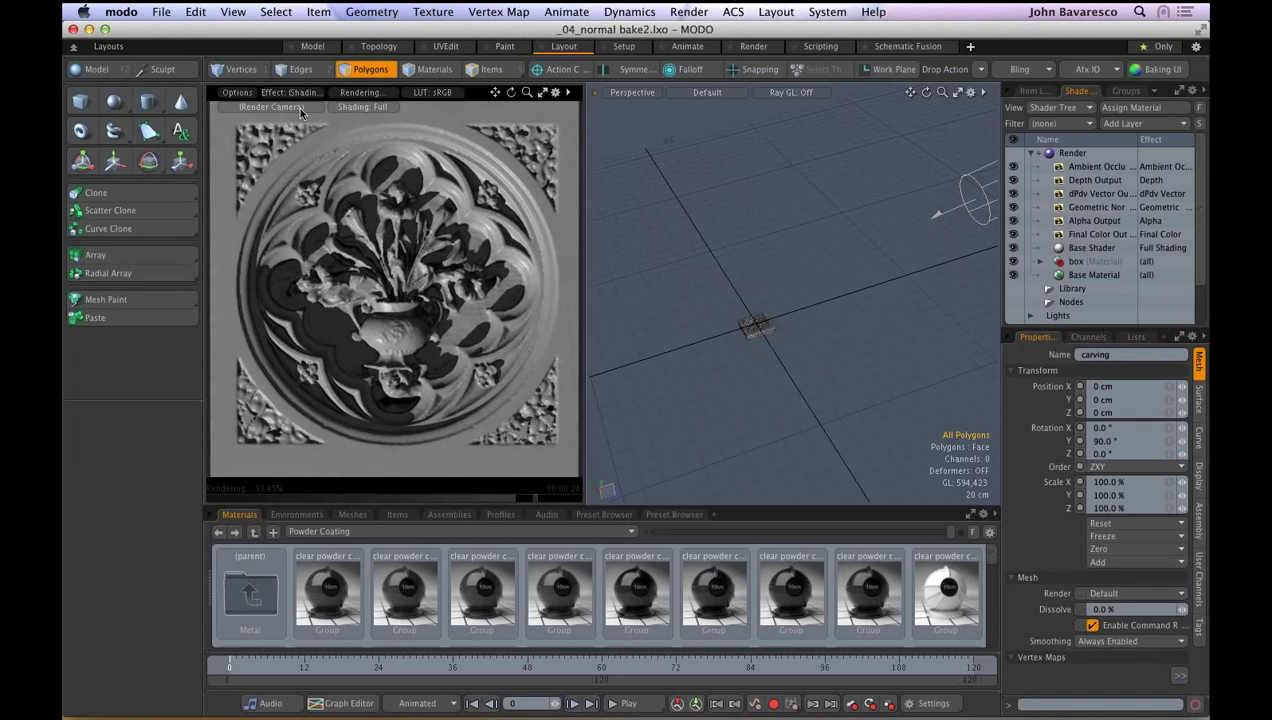
# - Examine the carving in the render preview with the Depth Output and the Ambient Occlusion Output
pyautogui.click(295, 92)
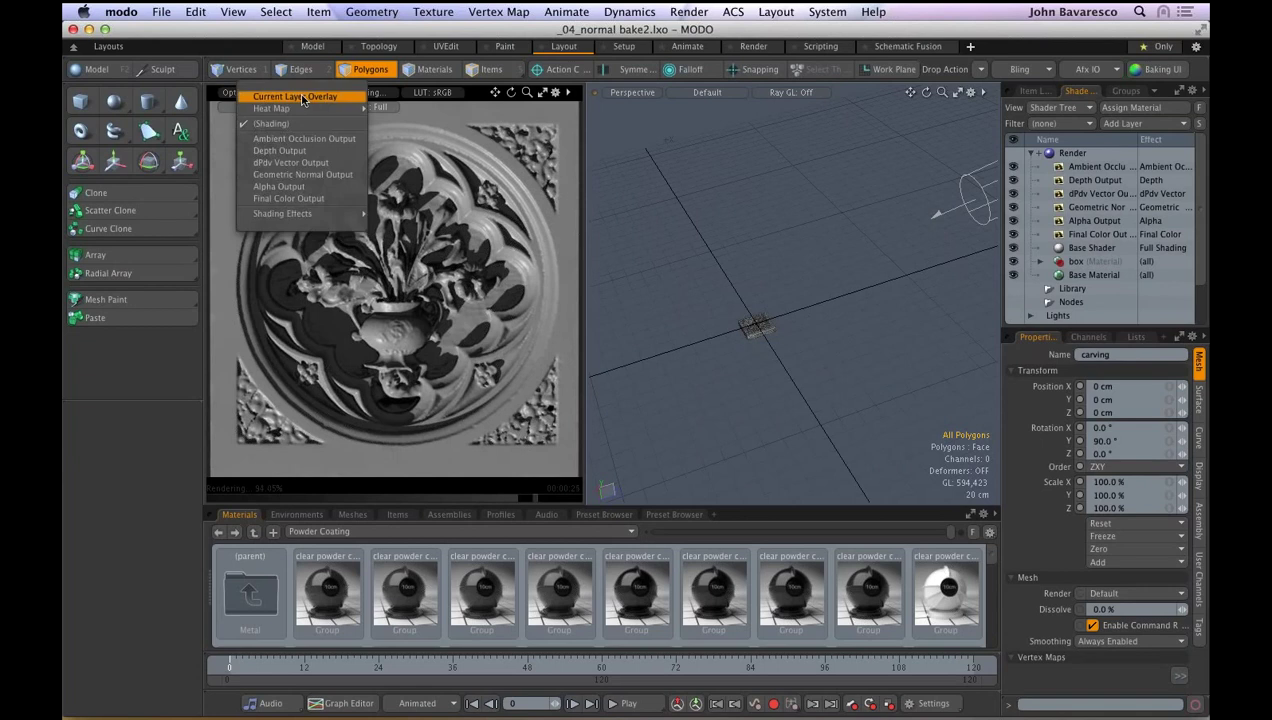
pyautogui.click(314, 152)
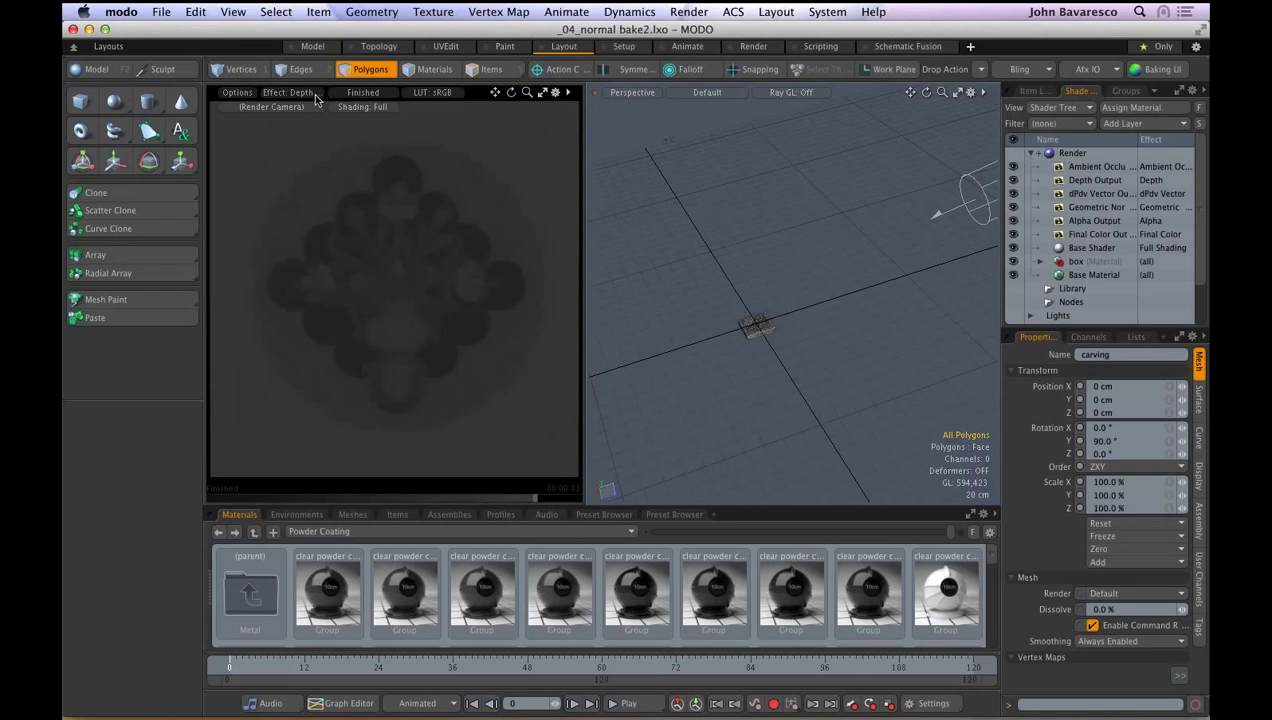
pyautogui.click(313, 92)
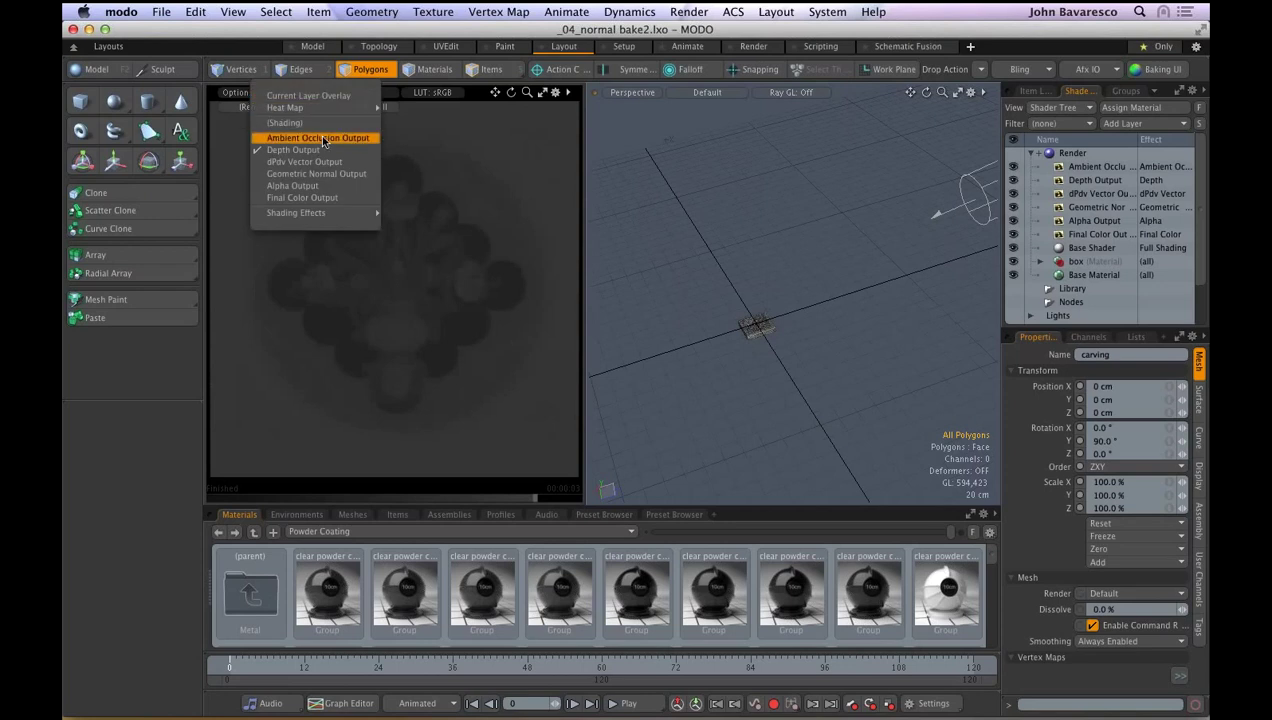
pyautogui.click(320, 138)
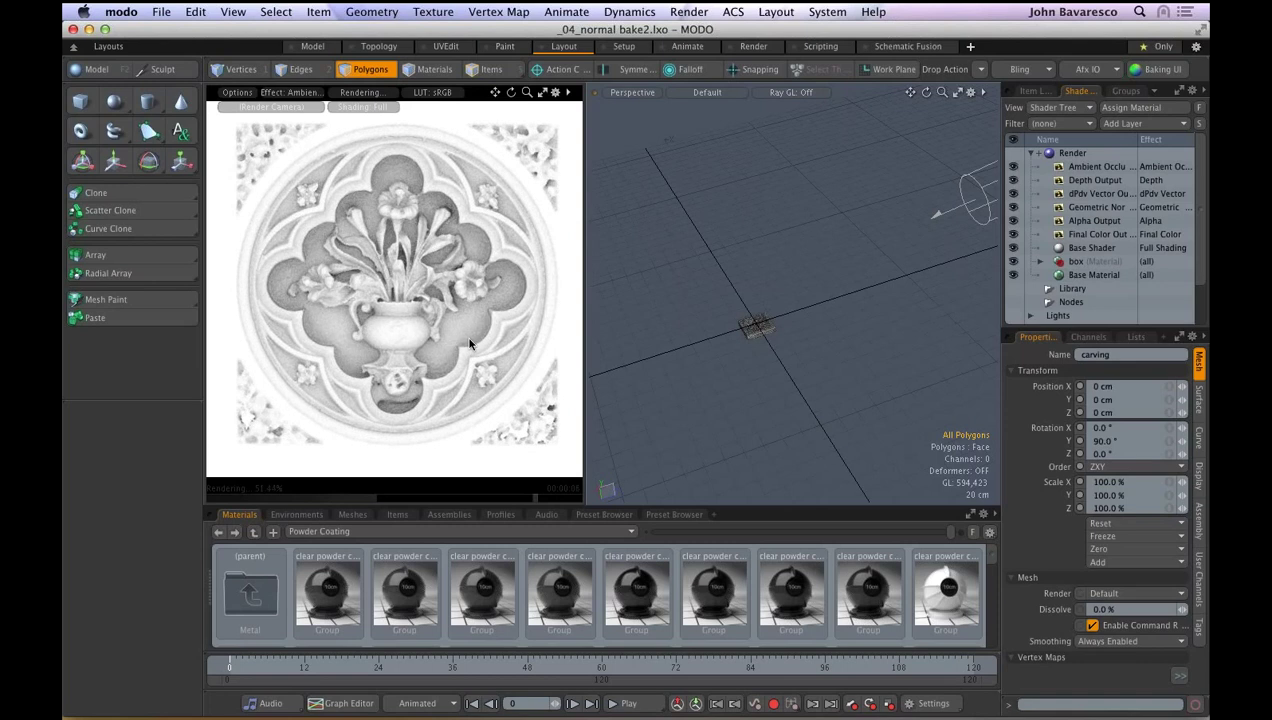
# - Examine the carving in the render preview with the Geometric Normal Output
pyautogui.click(302, 93)
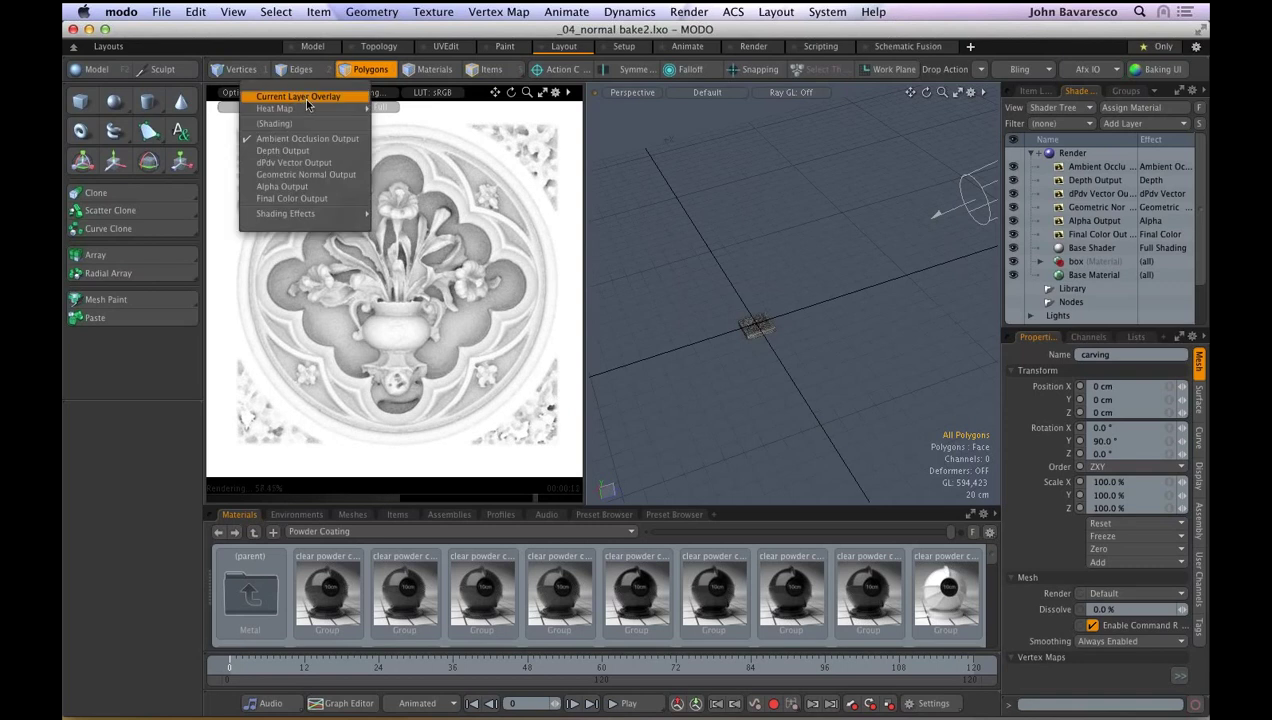
pyautogui.click(306, 174)
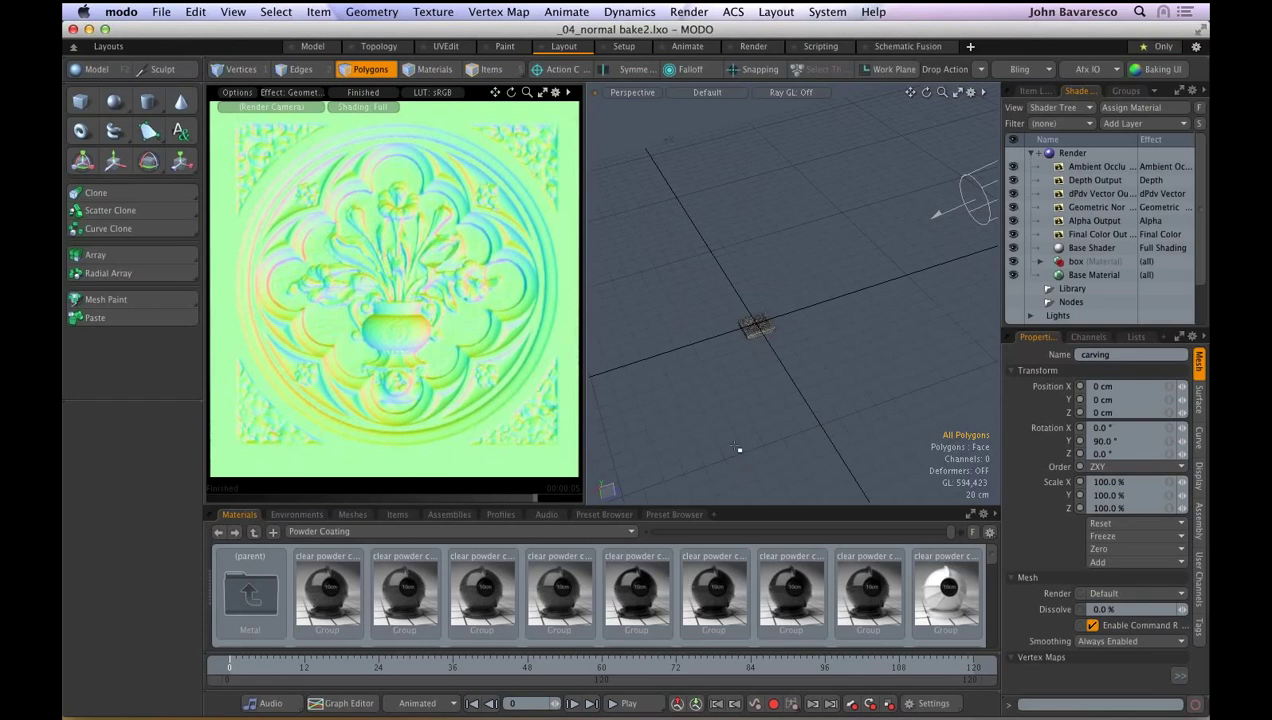
pyautogui.click(351, 97)
pyautogui.click(351, 97)
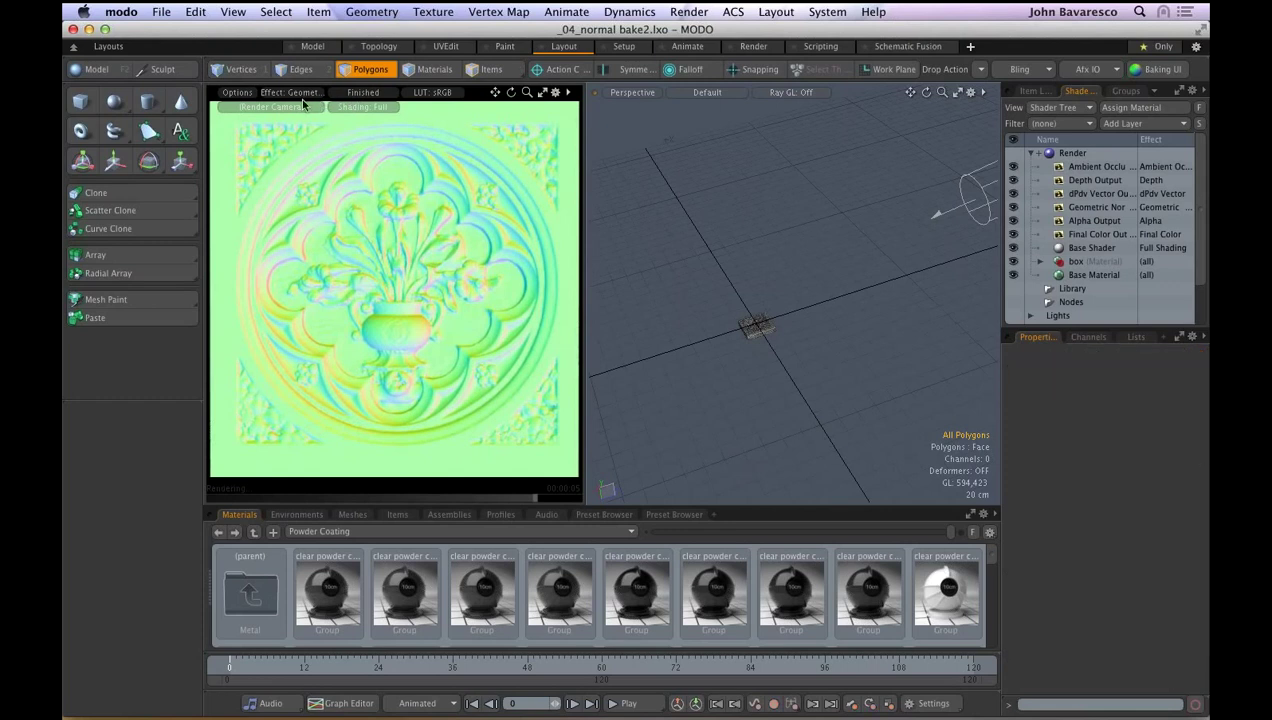
# - Render the carving's Ambient Occlusion Output in the preview and save the image to the Desktop as a JPG named preview
pyautogui.click(305, 97)
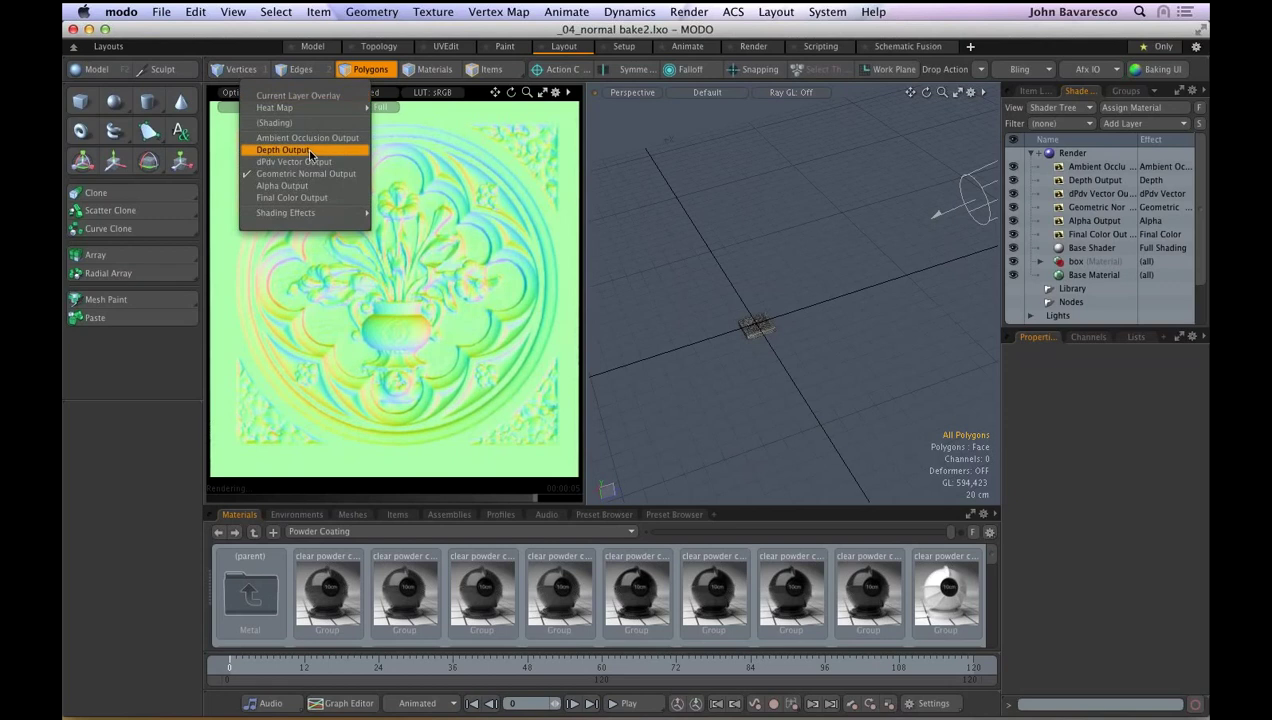
pyautogui.click(315, 142)
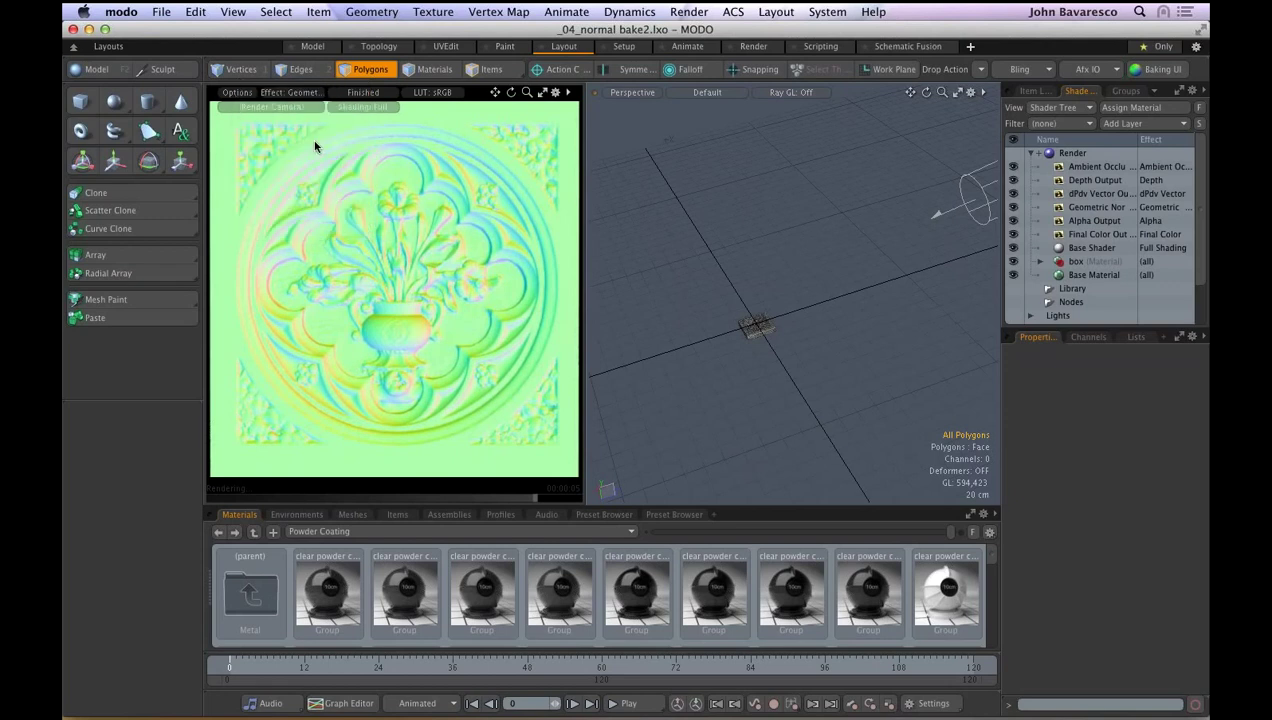
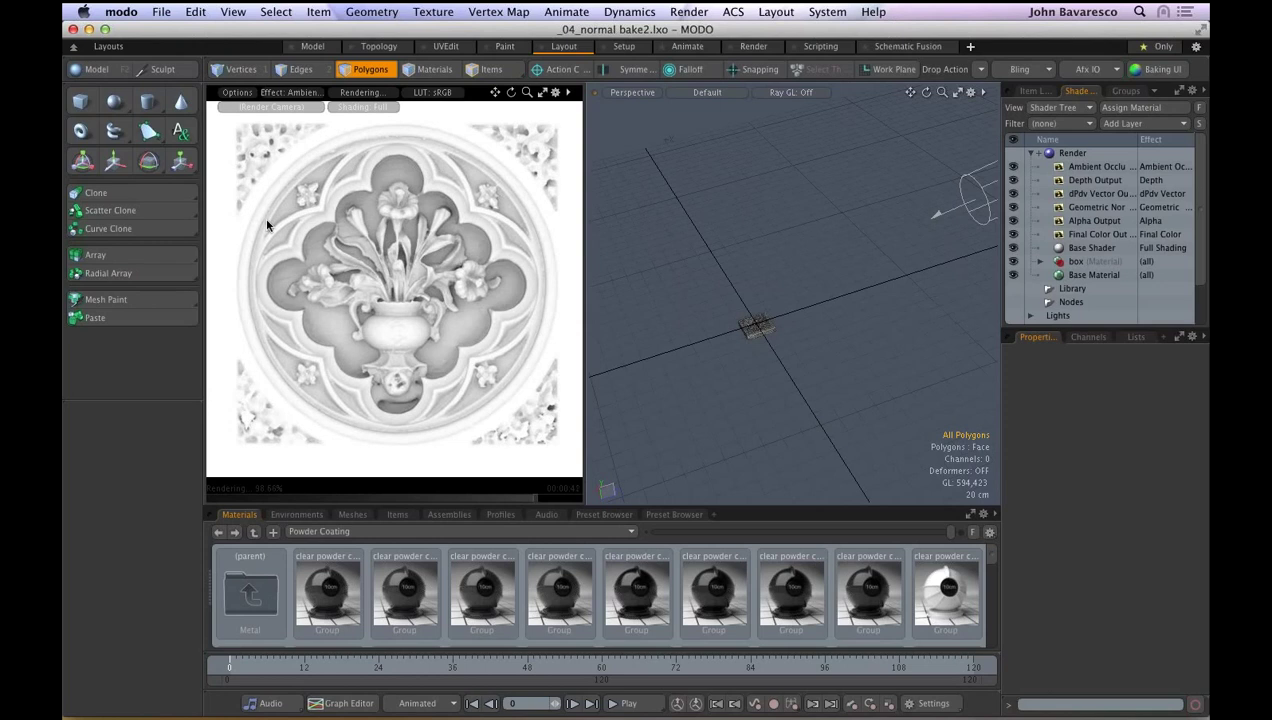
pyautogui.click(238, 92)
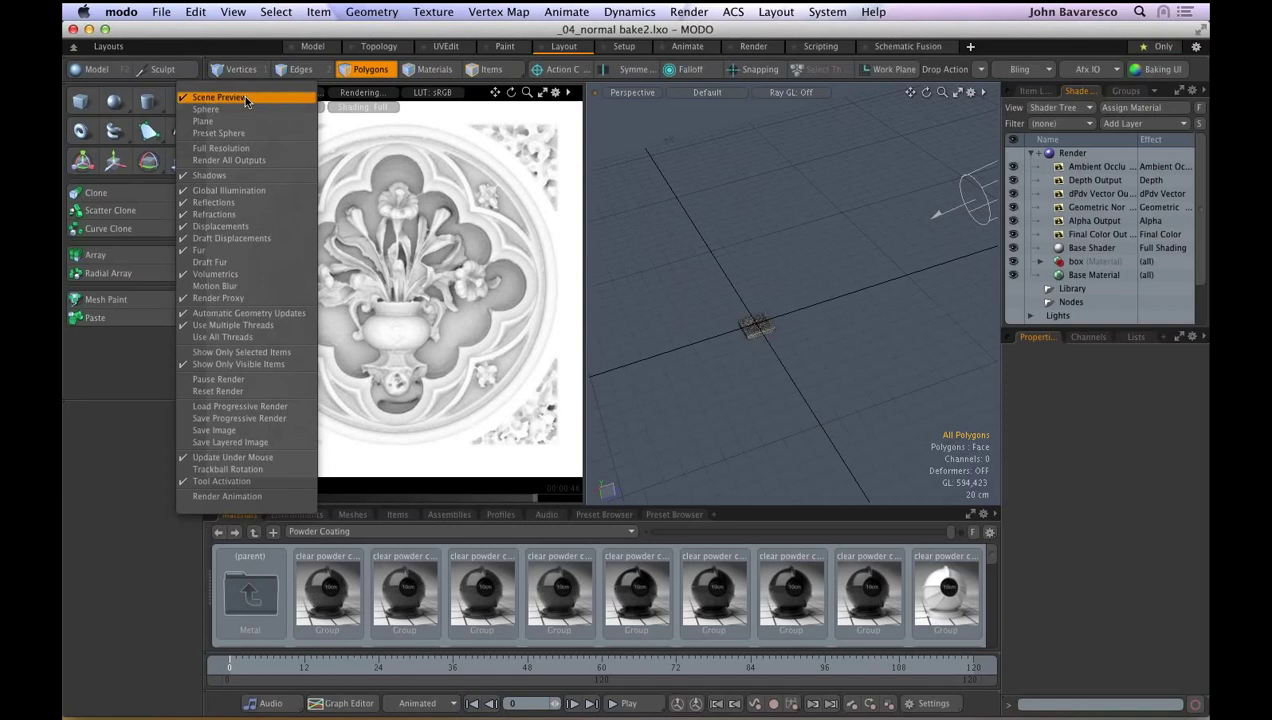
pyautogui.click(243, 95)
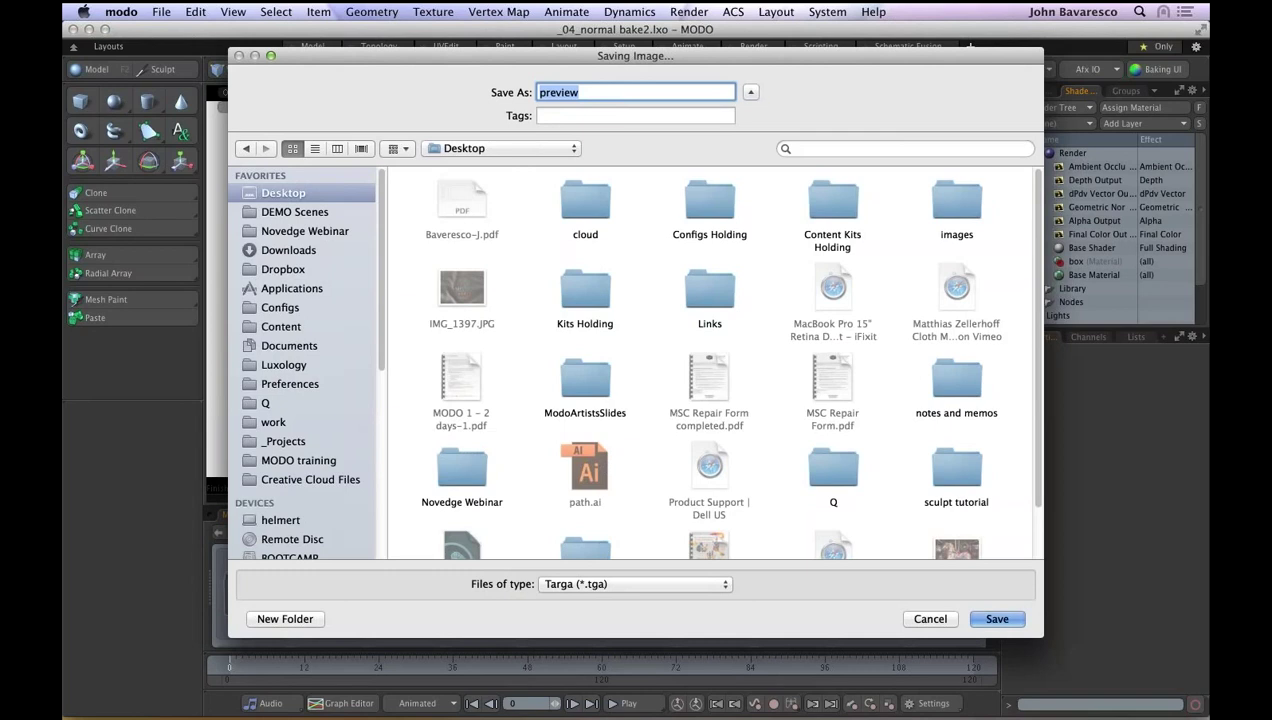
pyautogui.click(580, 584)
pyautogui.click(609, 626)
pyautogui.click(1000, 619)
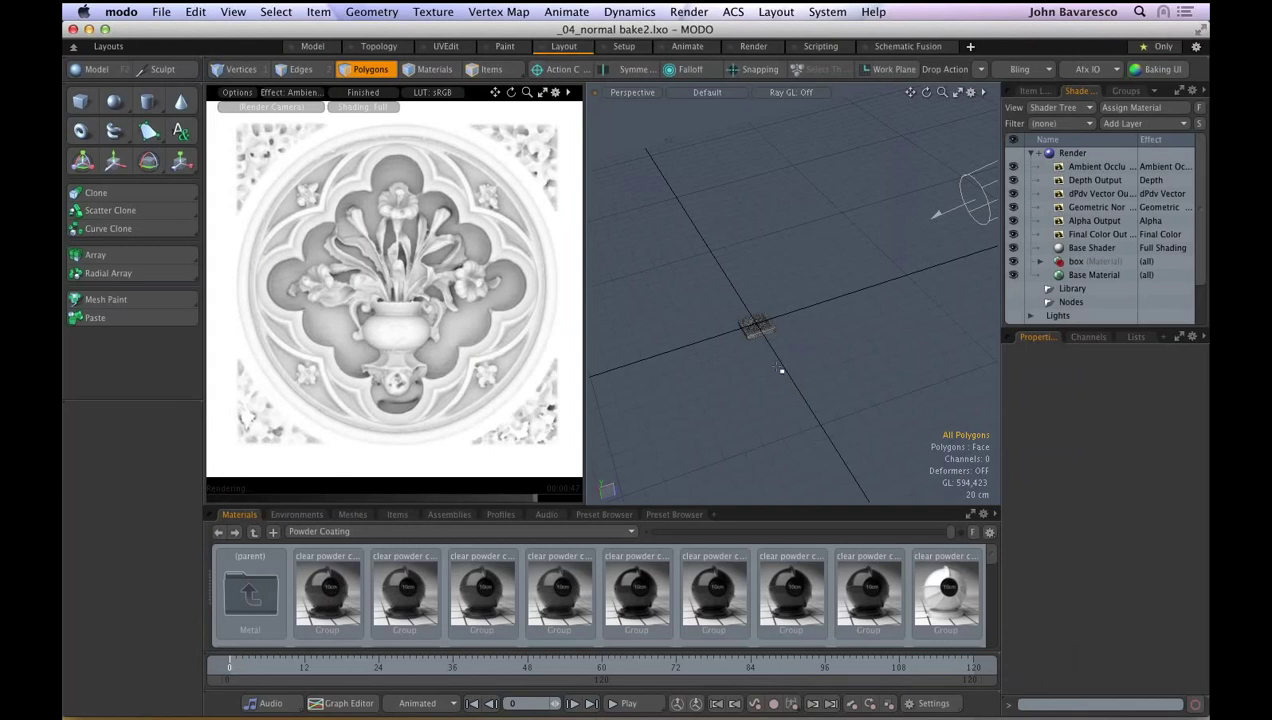
# - Load preview.JPG from the Desktop into the scene as an image clip
pyautogui.keyDown('ctrl'); pyautogui.keyDown('alt'); pyautogui.moveTo(799, 356); pyautogui.dragTo(997, 306); pyautogui.keyUp('alt'); pyautogui.keyUp('ctrl')
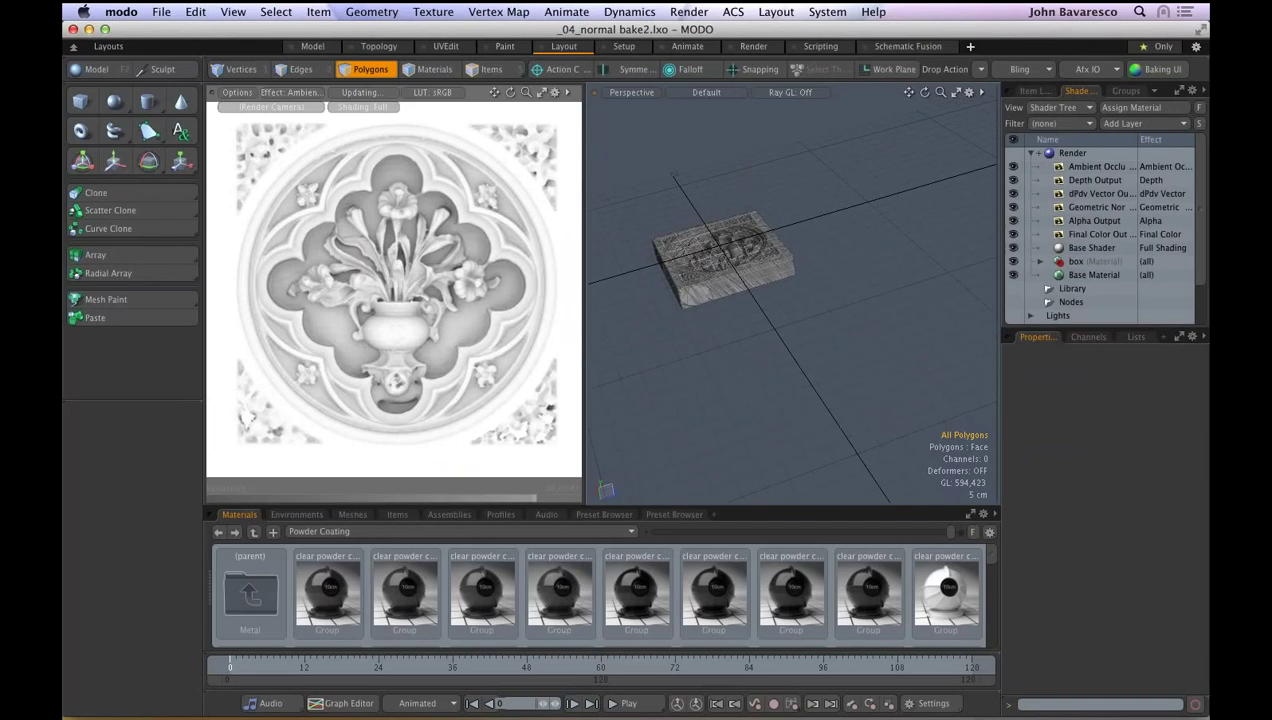
pyautogui.moveTo(1000, 306); pyautogui.dragTo(973, 306)
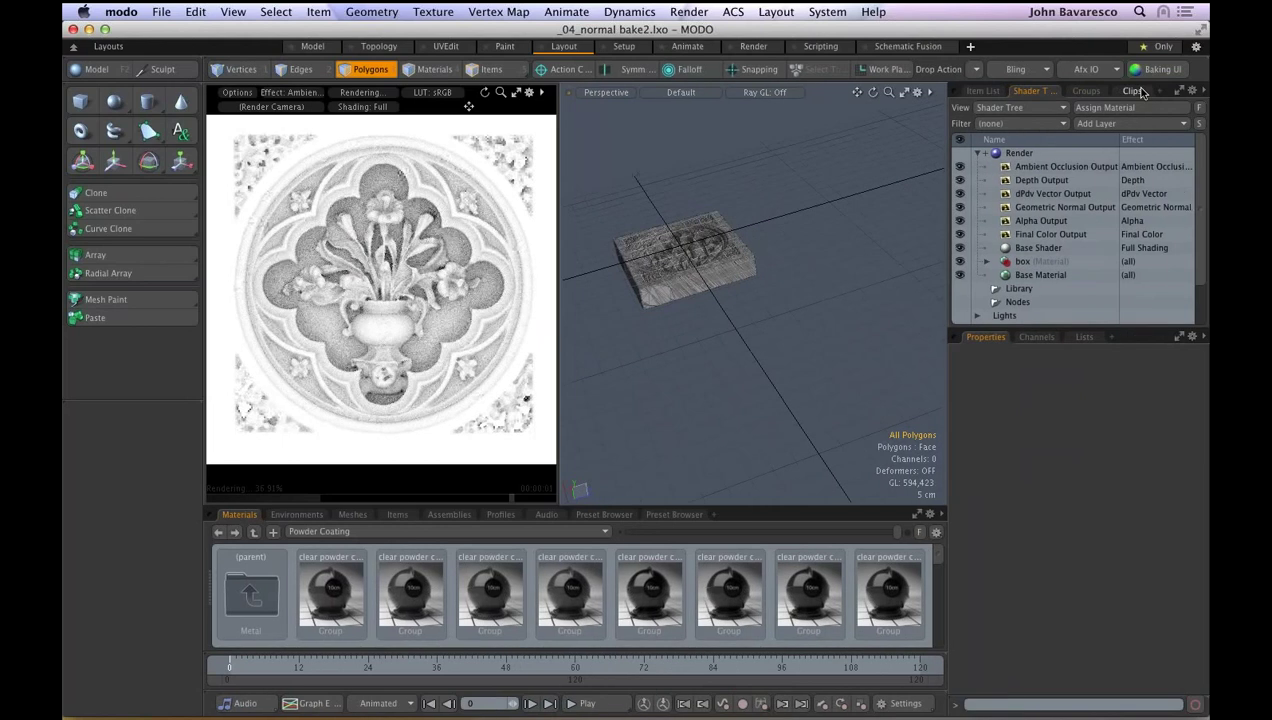
pyautogui.click(1131, 91)
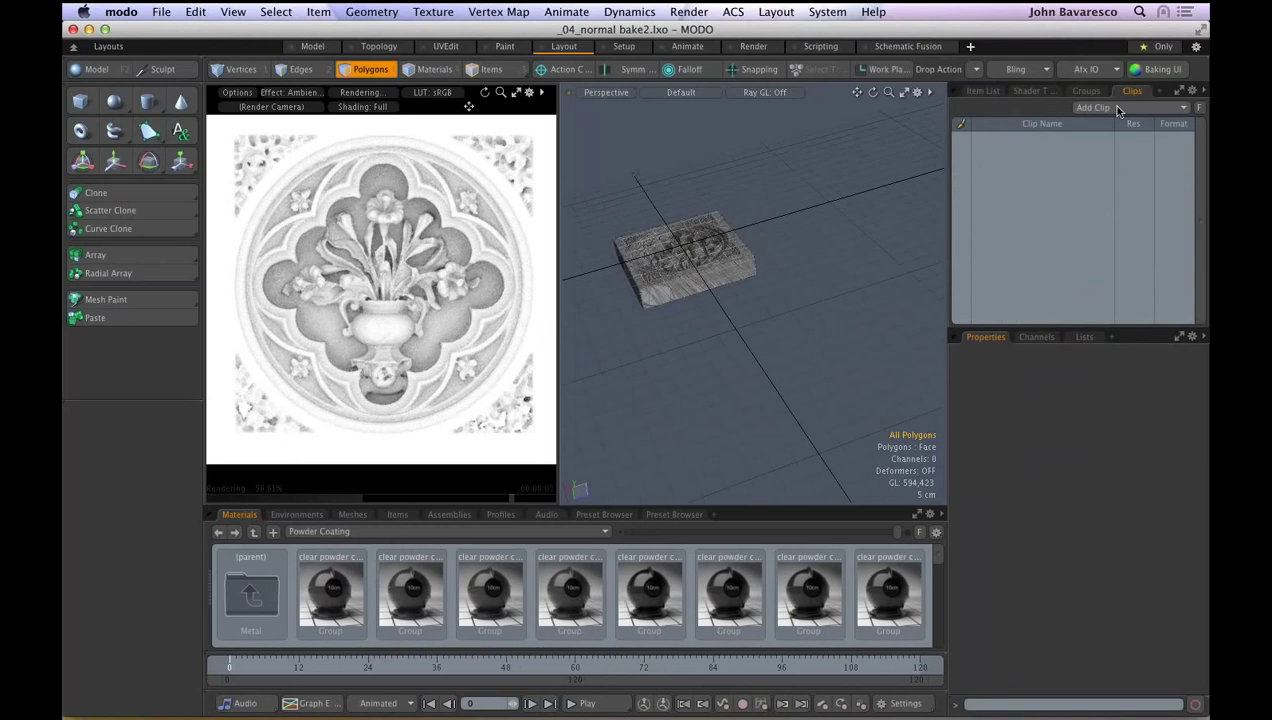
pyautogui.click(1117, 108)
pyautogui.click(117, 115)
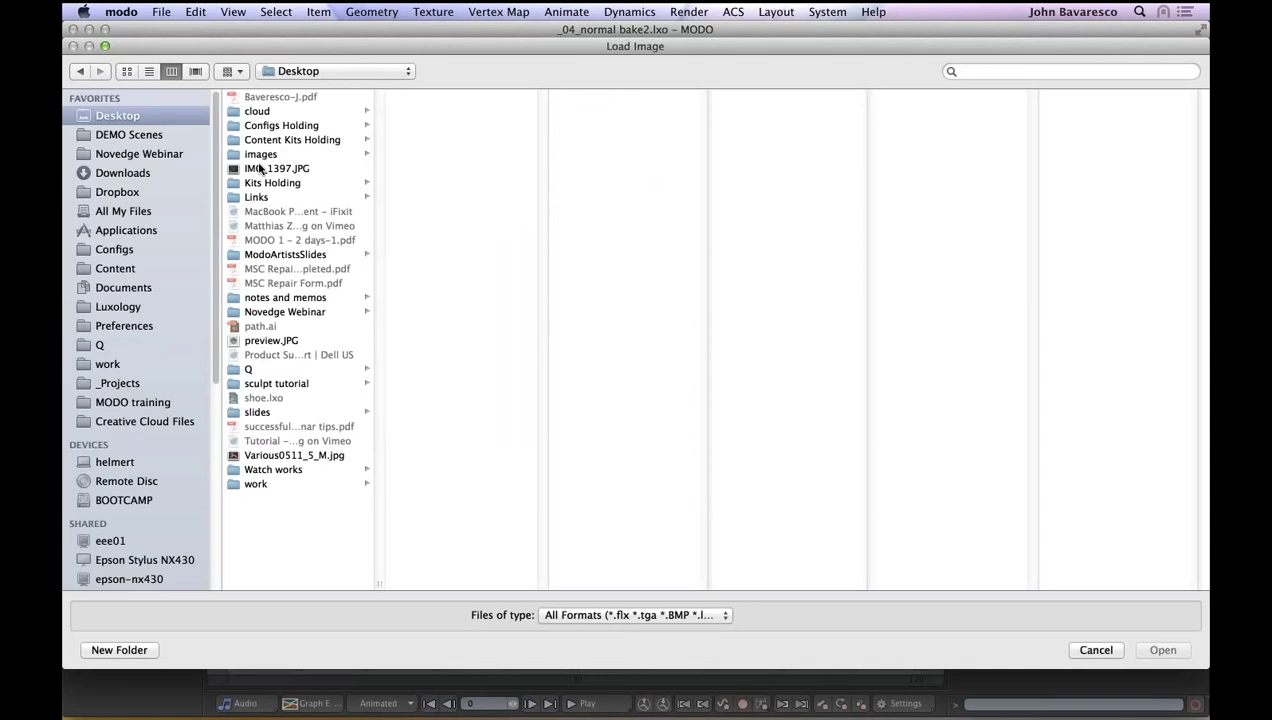
pyautogui.click(260, 171)
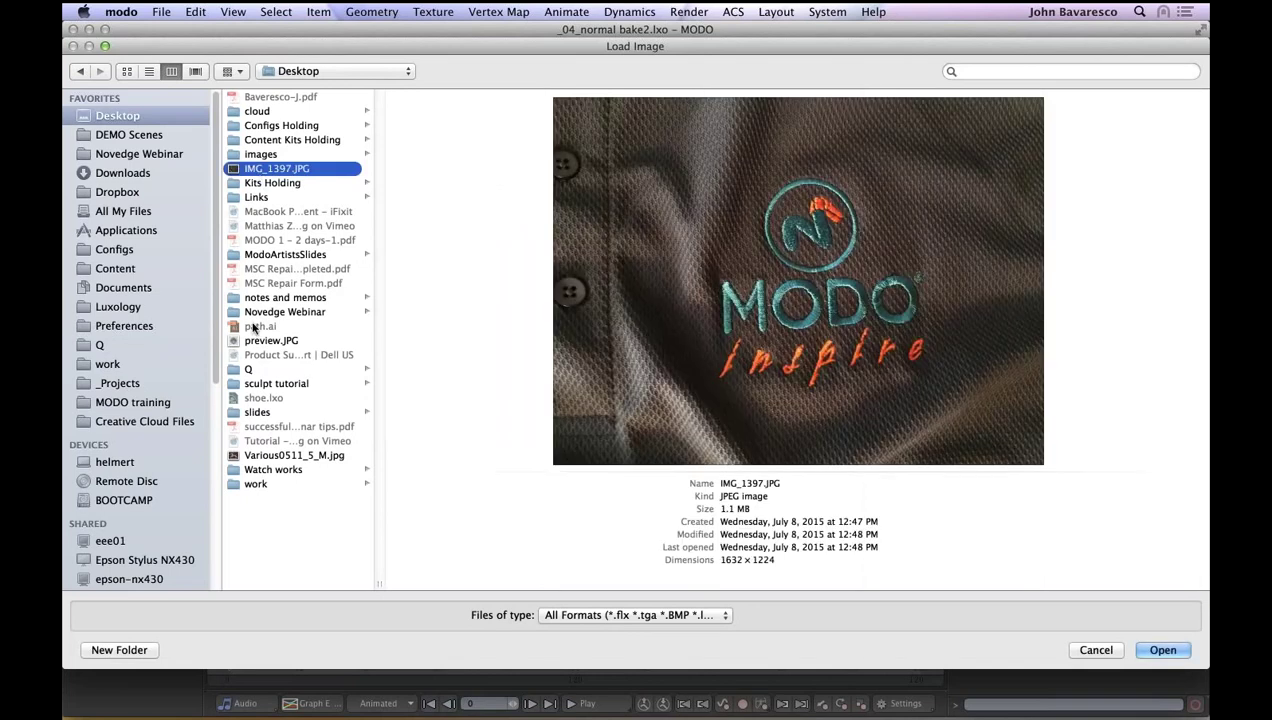
pyautogui.click(258, 341)
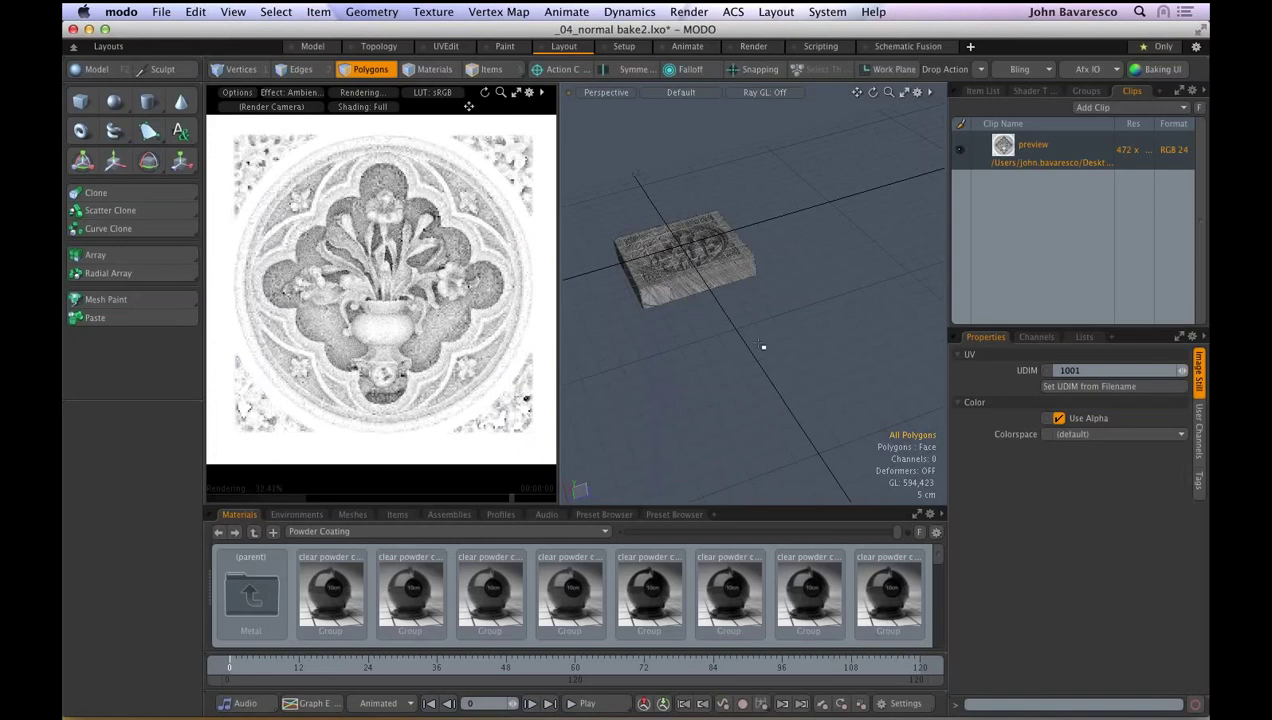
# - Hide the carving mesh and bring the plane mesh into close view with the image clips listed
pyautogui.click(987, 92)
pyautogui.click(981, 248)
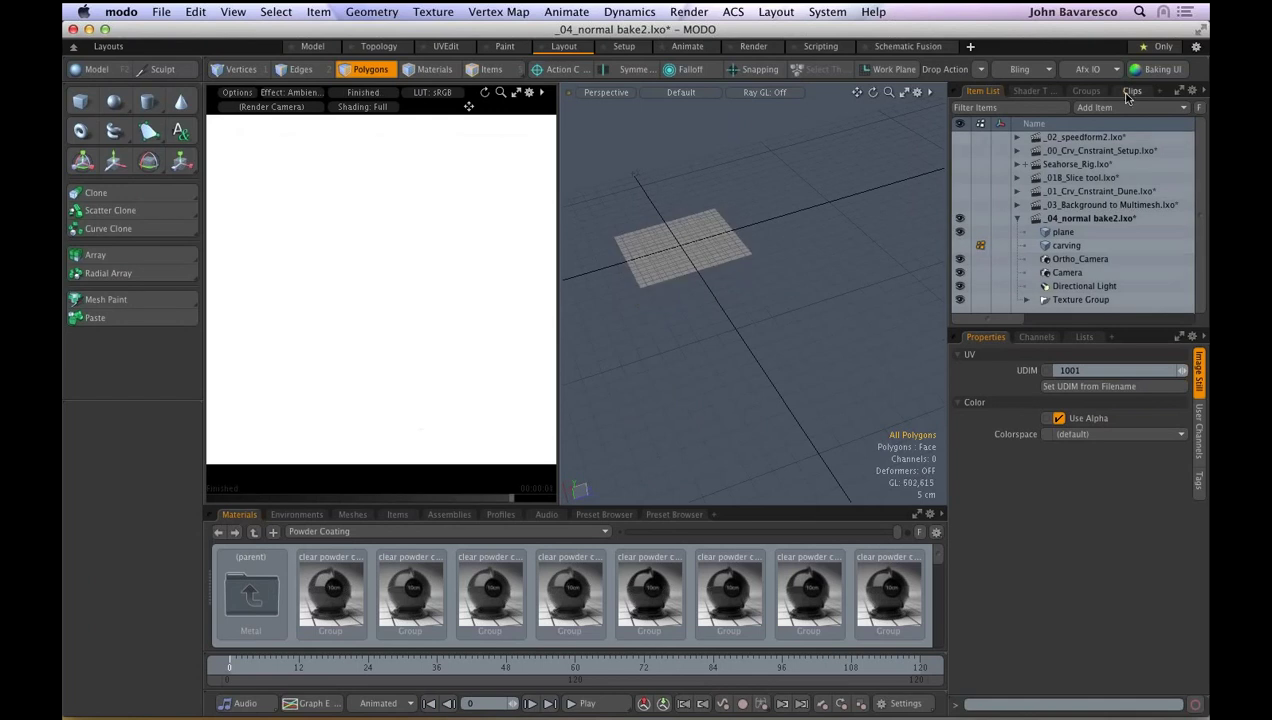
pyautogui.click(1131, 91)
pyautogui.keyDown('ctrl'); pyautogui.keyDown('alt'); pyautogui.moveTo(694, 240); pyautogui.dragTo(830, 237); pyautogui.keyUp('alt'); pyautogui.keyUp('ctrl')
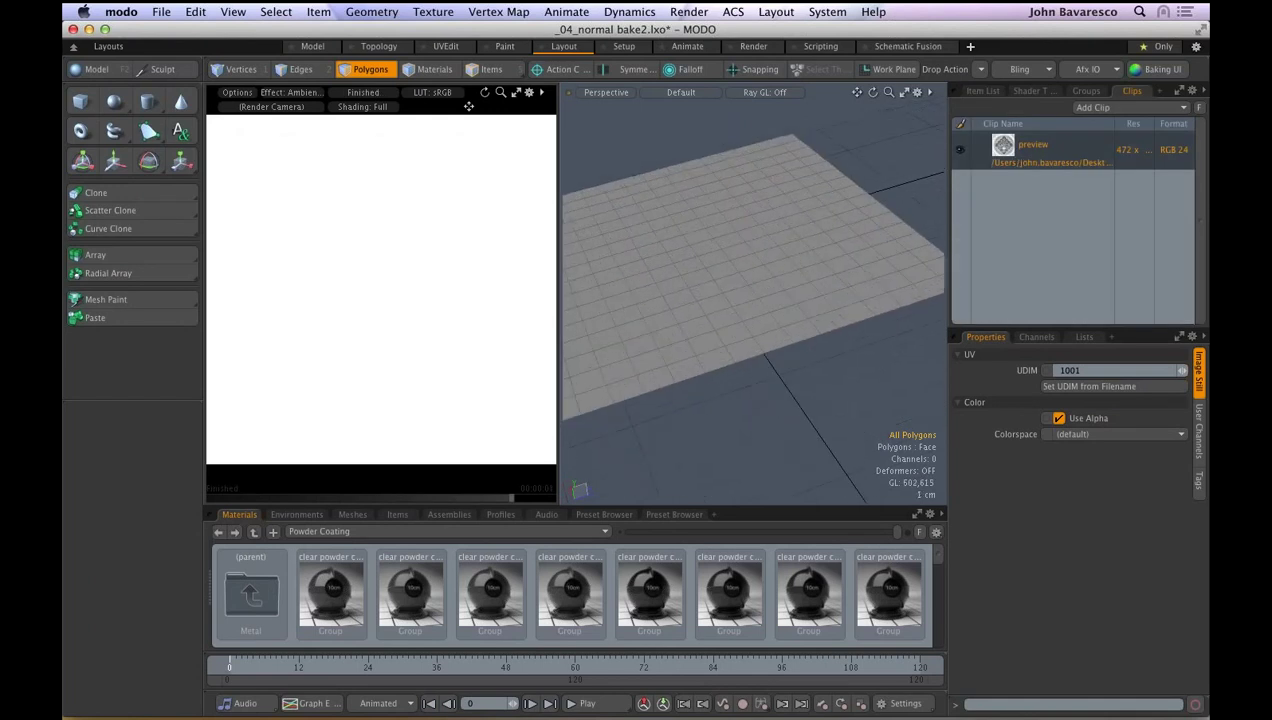
pyautogui.keyDown('alt'); pyautogui.moveTo(738, 321); pyautogui.dragTo(795, 345); pyautogui.keyUp('alt')
pyautogui.scroll(-3, 687, 323)
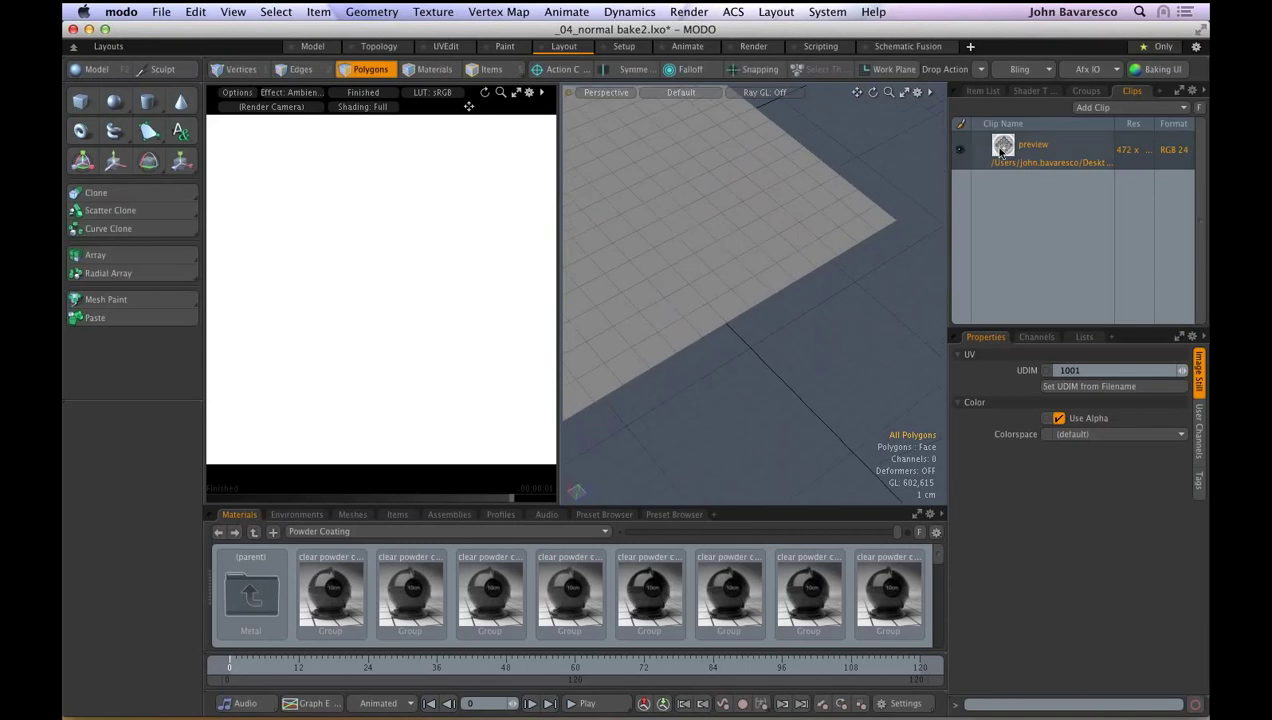
pyautogui.scroll(-2, 687, 323)
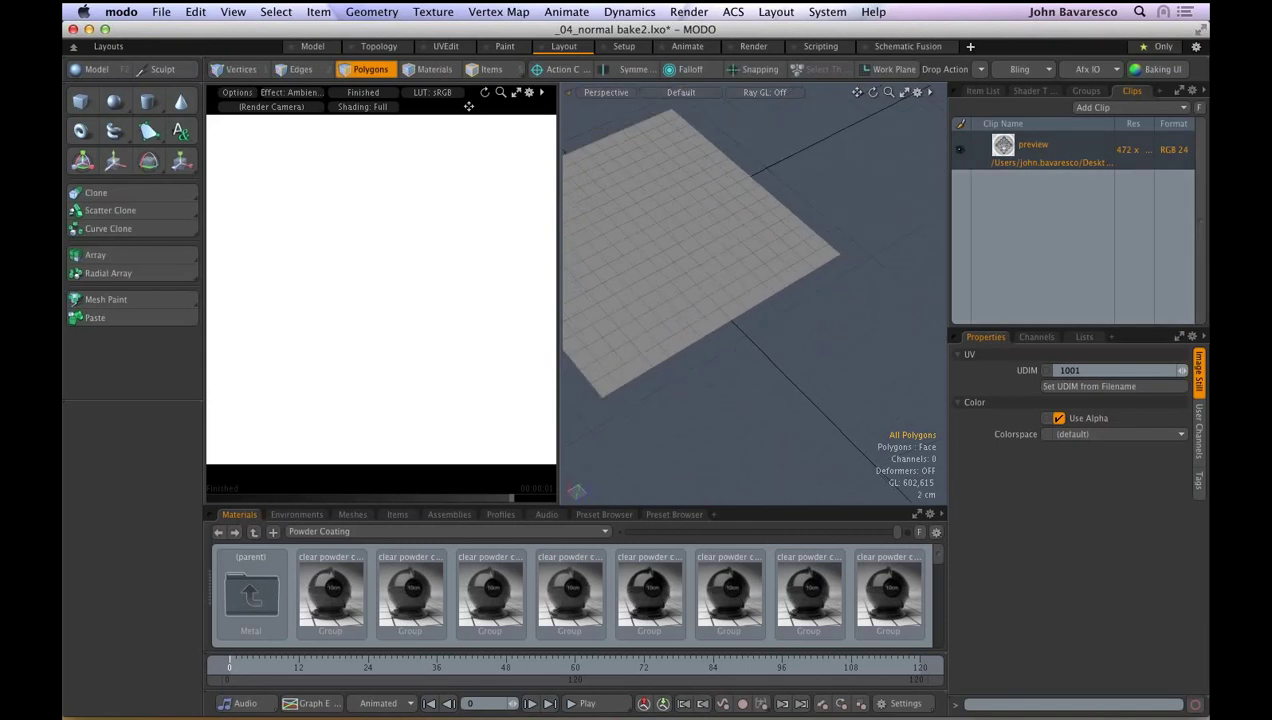
pyautogui.scroll(-1, 687, 323)
pyautogui.keyDown('alt'); pyautogui.keyDown('shift'); pyautogui.moveTo(687, 323); pyautogui.dragTo(757, 326); pyautogui.keyUp('shift'); pyautogui.keyUp('alt')
# - Select all polygons of the plane mesh and assign them a new material named plane
pyautogui.click(1033, 91)
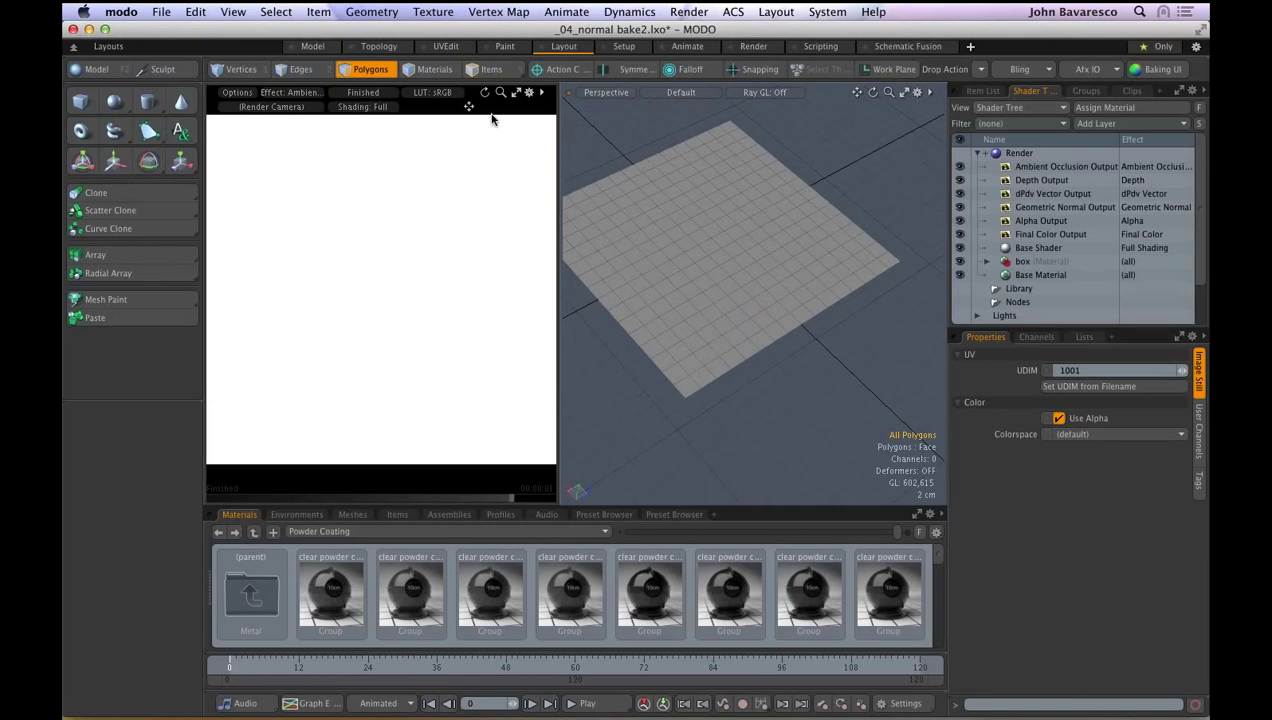
pyautogui.click(497, 71)
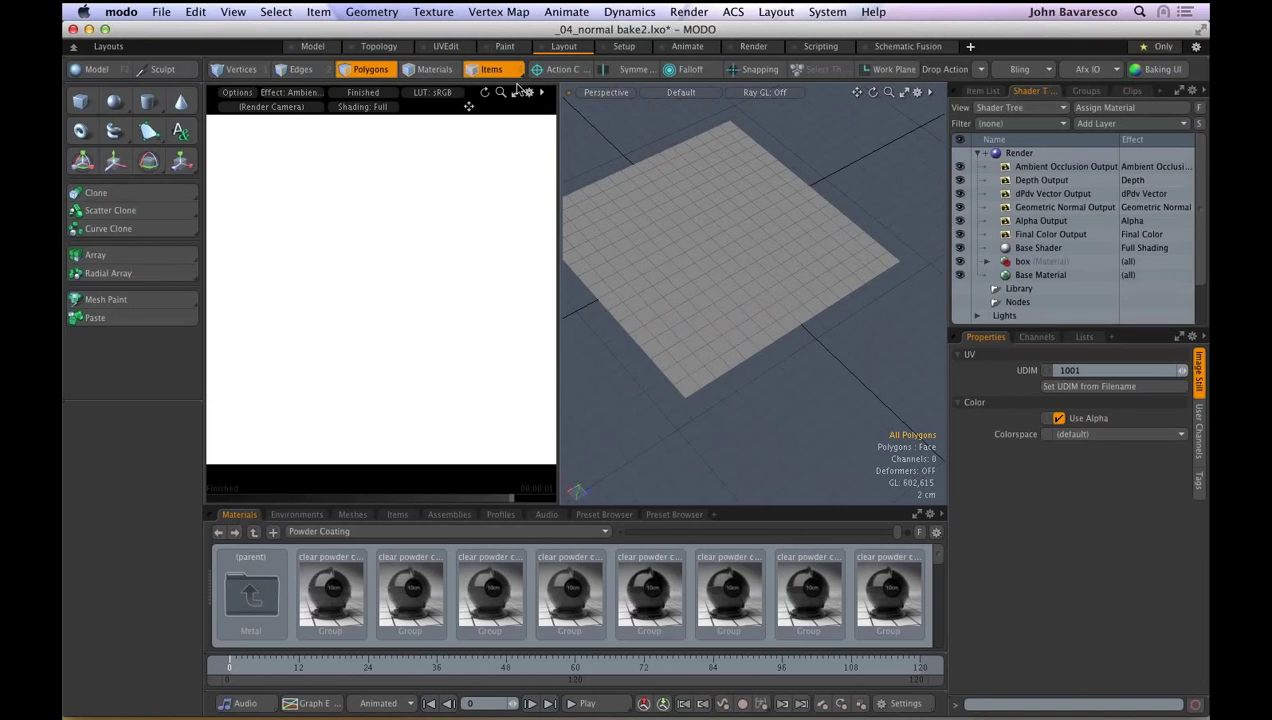
pyautogui.click(759, 246)
pyautogui.press('3')
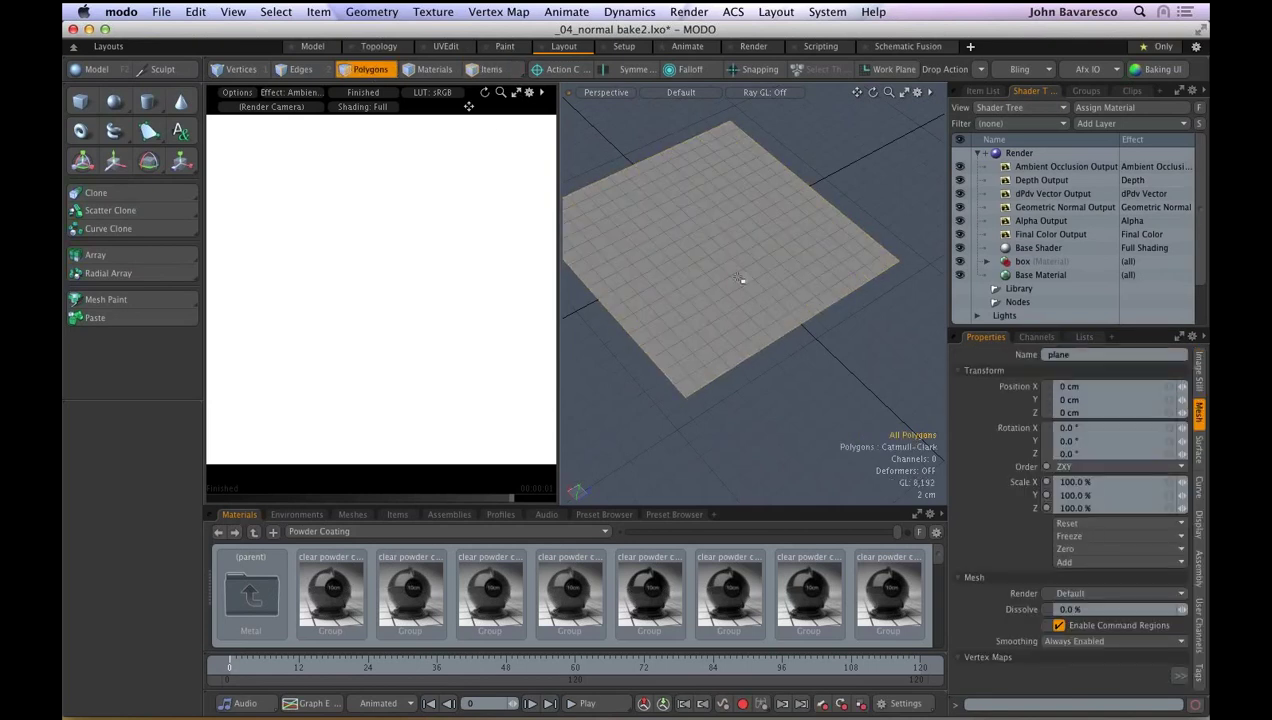
pyautogui.doubleClick(739, 279)
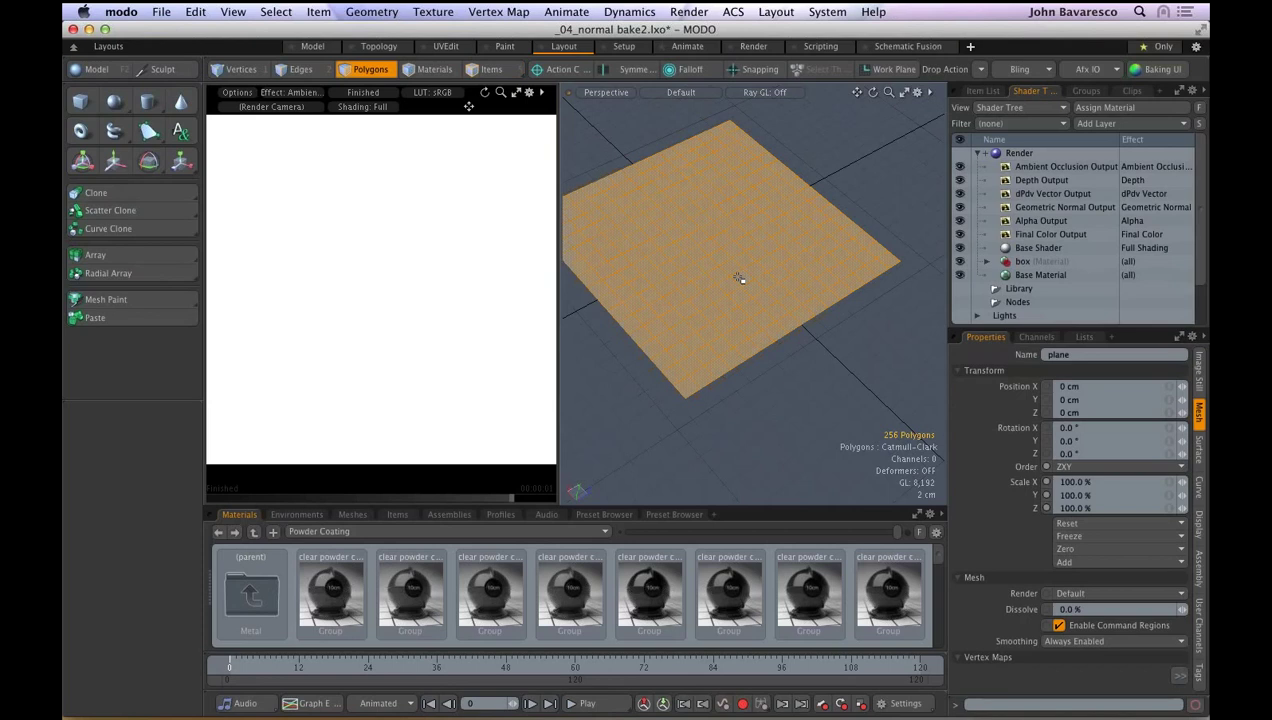
pyautogui.press('m')
pyautogui.press('Return')
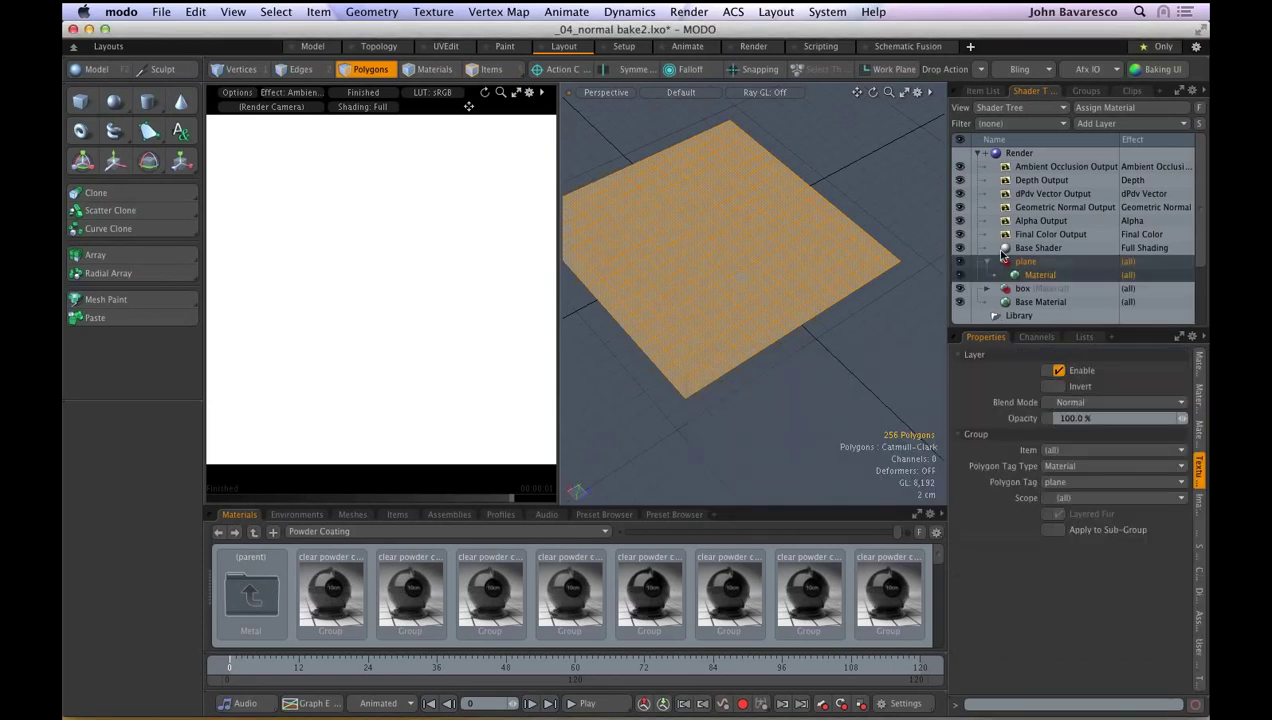
# - Add an image map layer that uses the preview clip to the plane material
pyautogui.click(1127, 124)
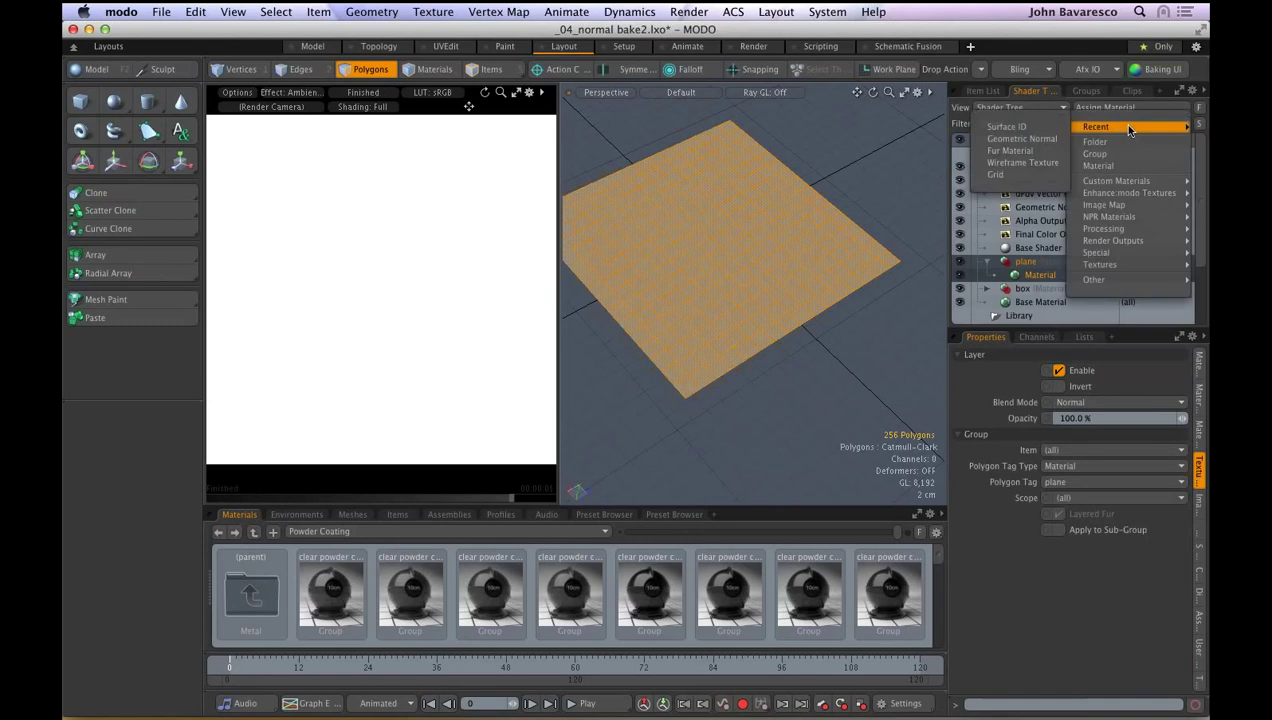
pyautogui.click(1127, 124)
pyautogui.click(1129, 124)
pyautogui.moveTo(1132, 196)
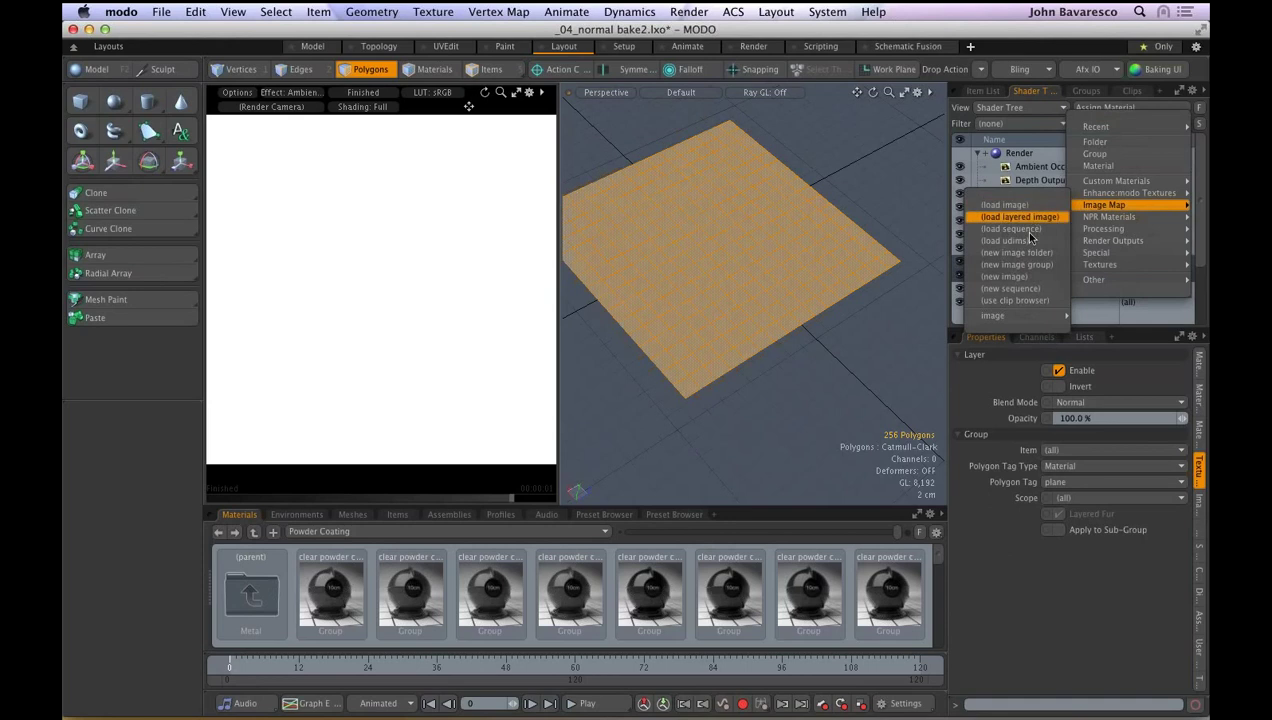
pyautogui.click(1025, 299)
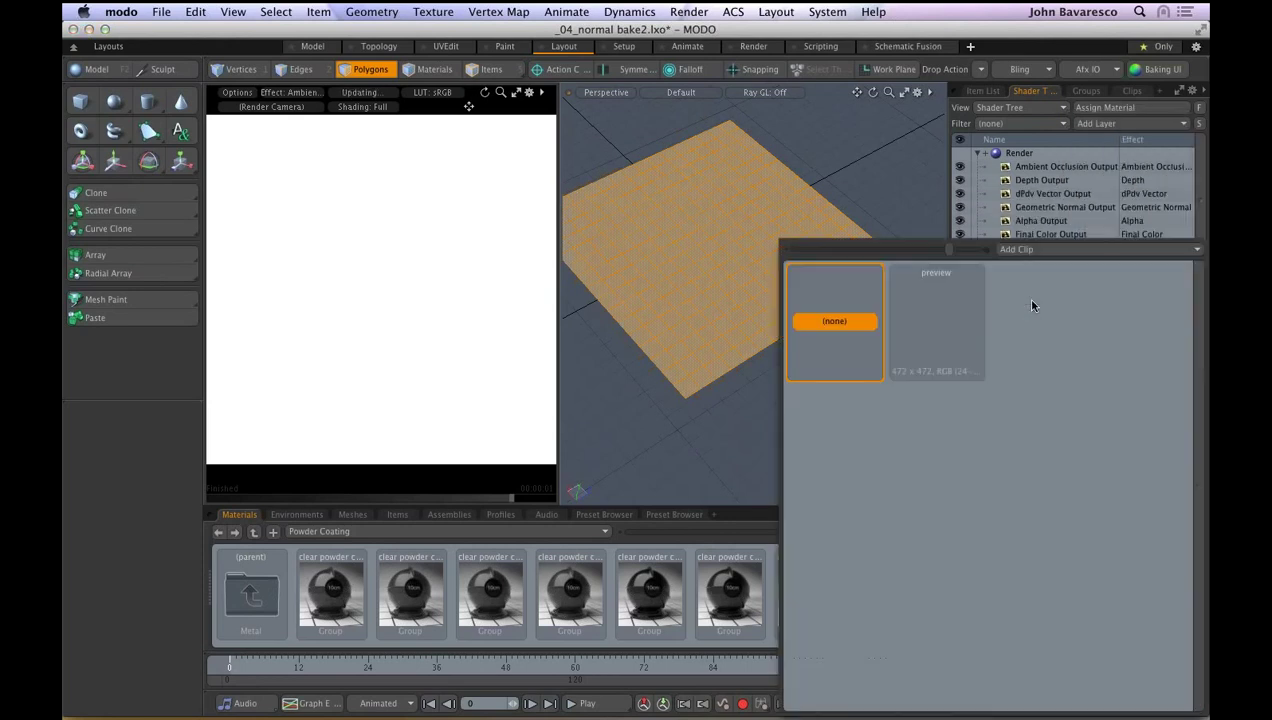
pyautogui.click(937, 323)
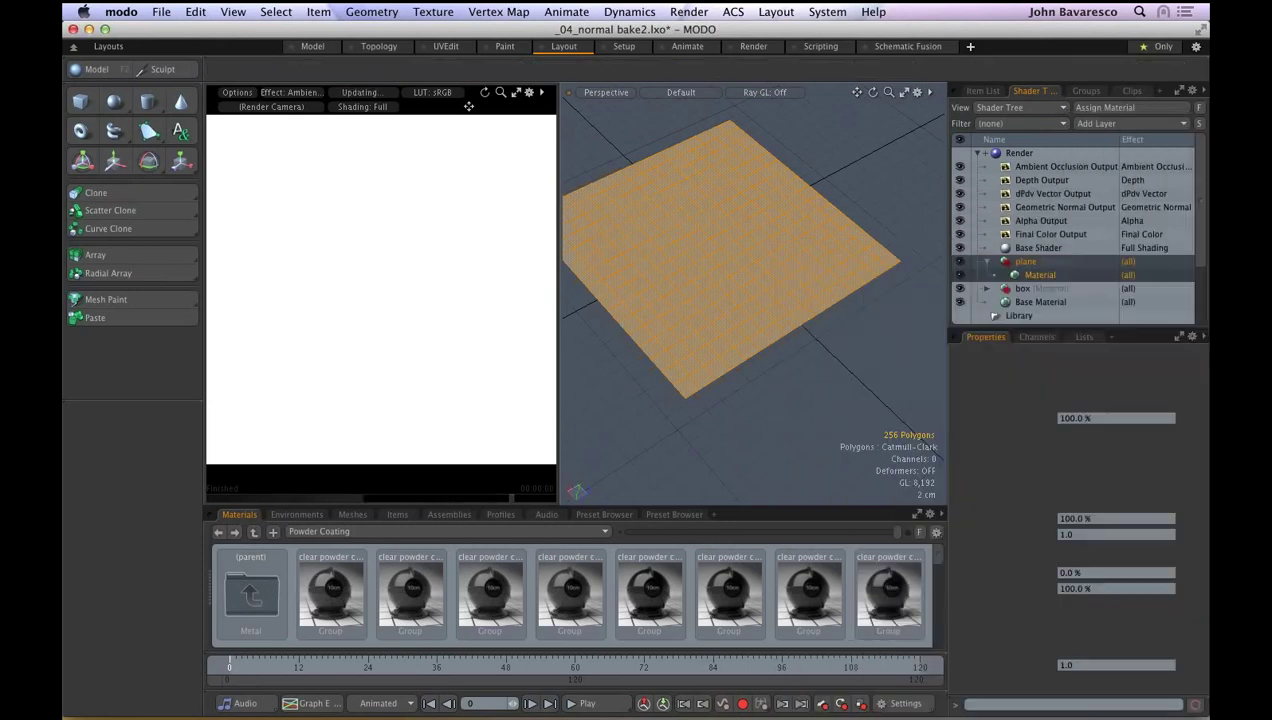
pyautogui.moveTo(760, 226)
pyautogui.keyDown('ctrl'); pyautogui.keyDown('alt'); pyautogui.mouseDown()
pyautogui.moveTo(777, 218)
pyautogui.moveTo(857, 296)
pyautogui.mouseUp(); pyautogui.keyUp('alt'); pyautogui.keyUp('ctrl')
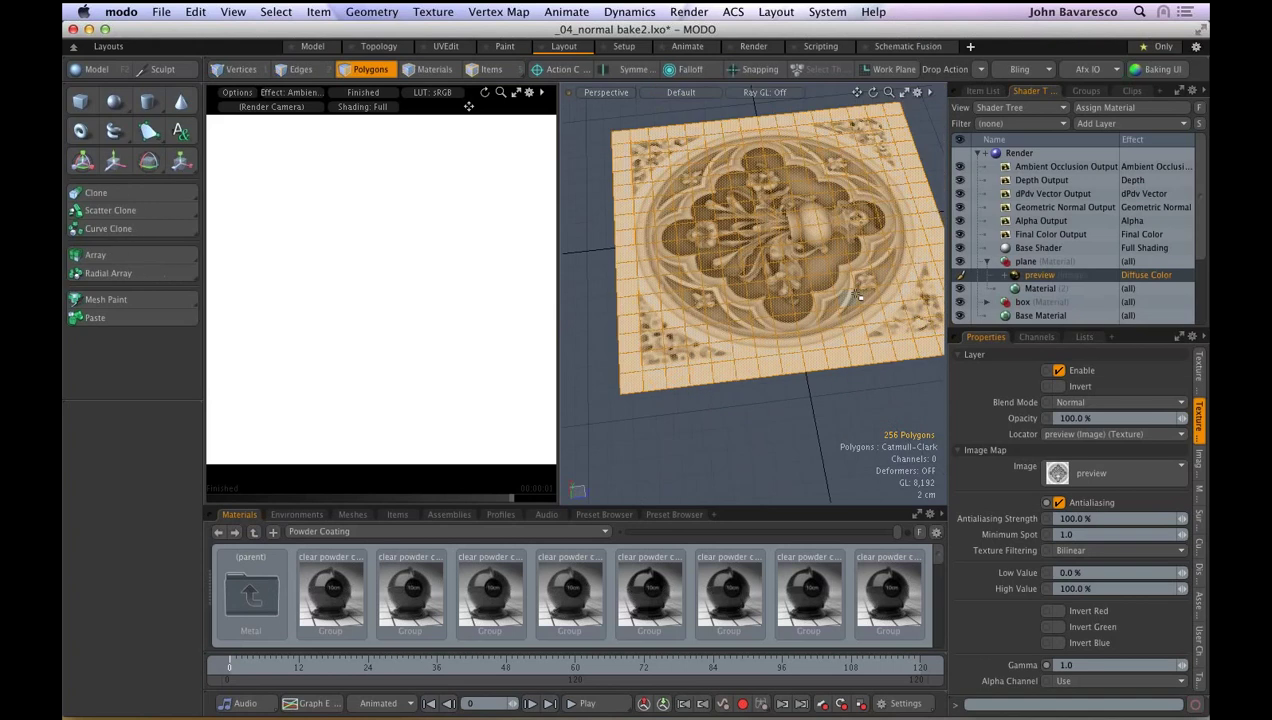
# - Set the preview image layer's effect to Displacement and inspect the displaced relief on the plane
pyautogui.click(1143, 275)
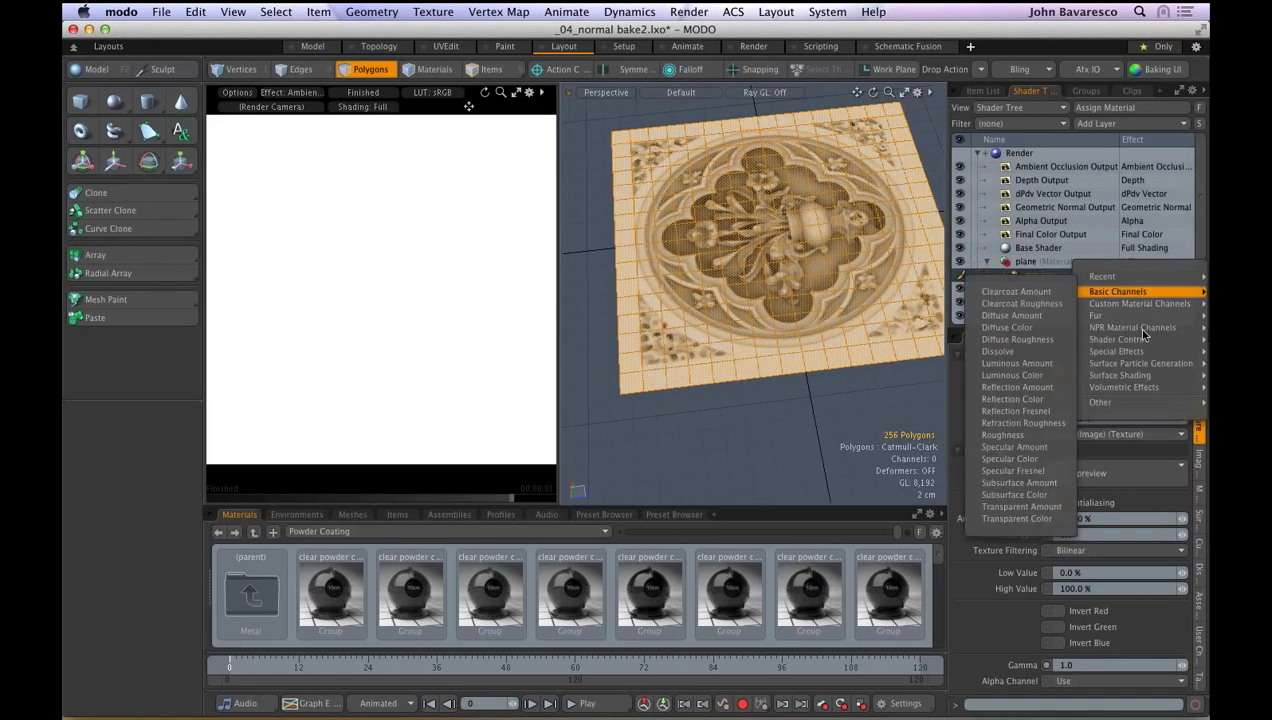
pyautogui.moveTo(1120, 375)
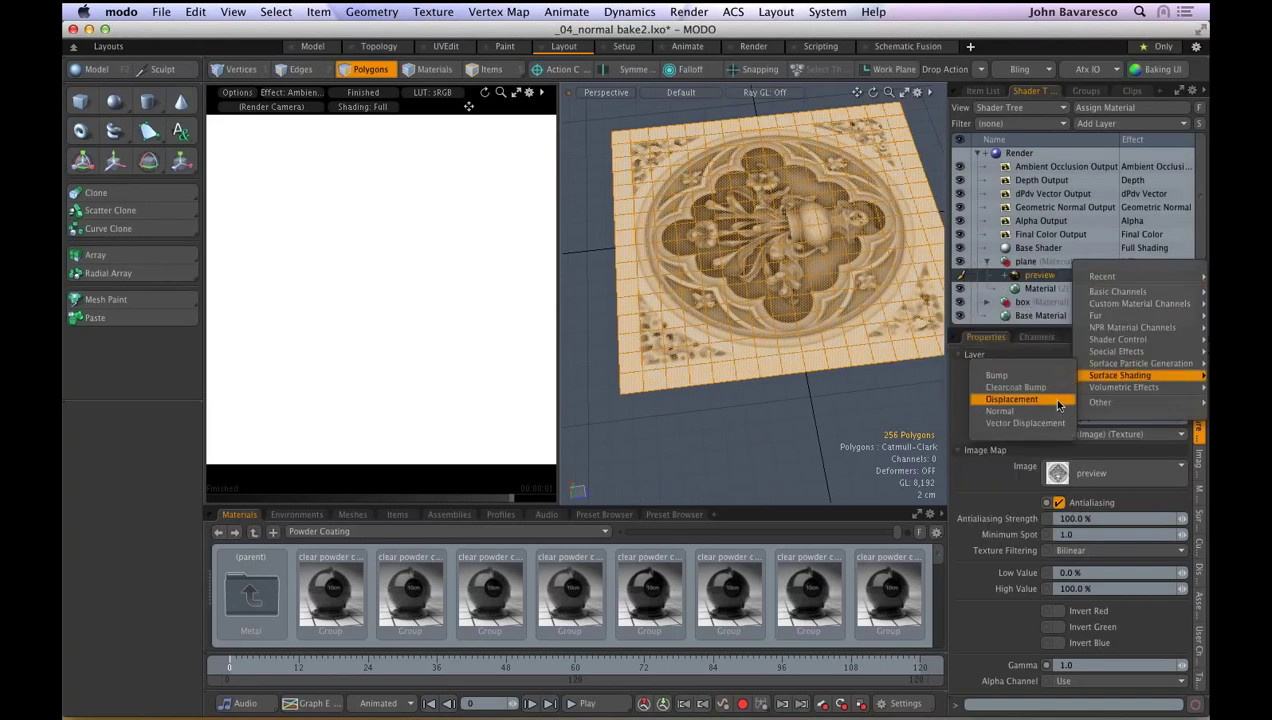
pyautogui.click(1012, 399)
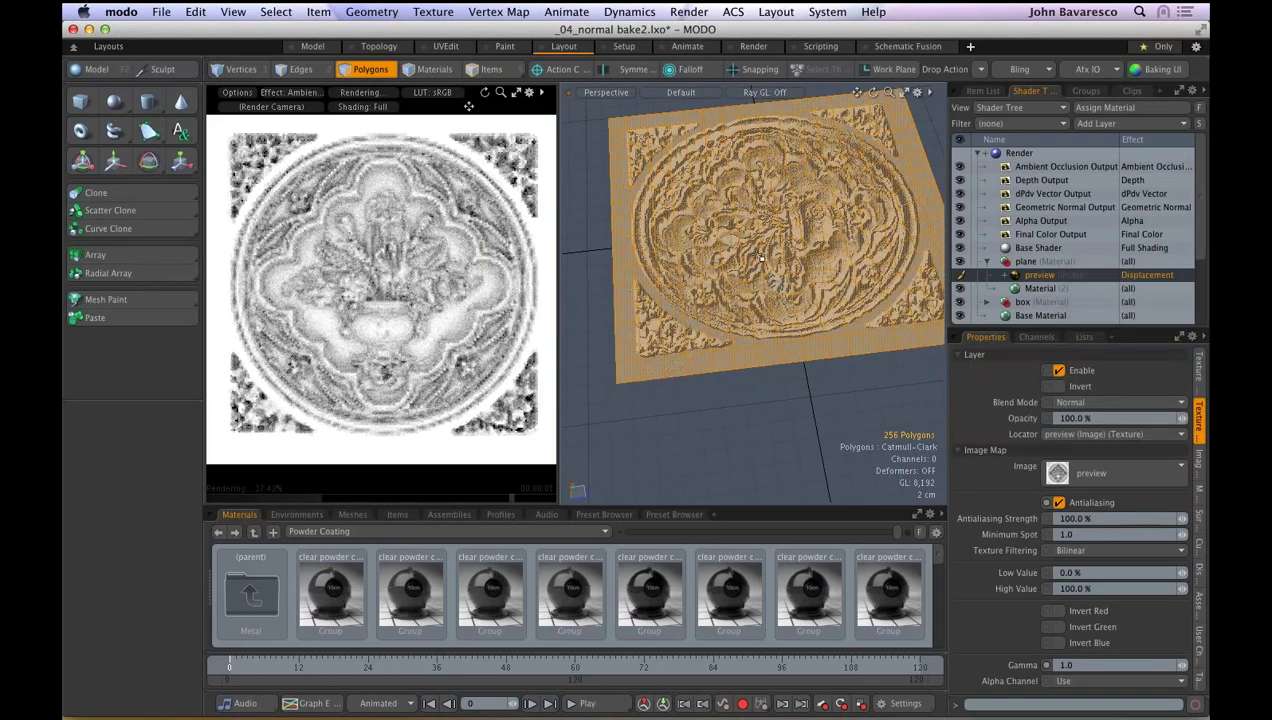
pyautogui.scroll(3, 761, 257)
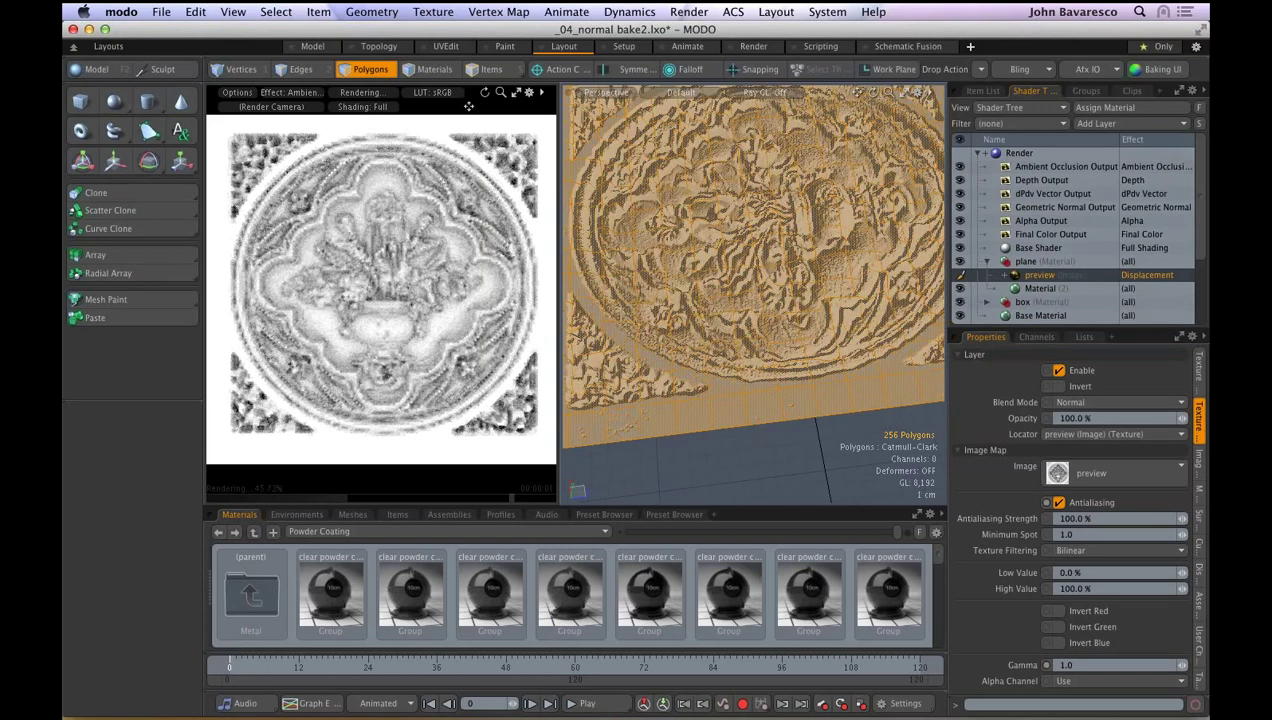
pyautogui.moveTo(761, 300)
pyautogui.keyDown('alt'); pyautogui.mouseDown()
pyautogui.moveTo(727, 303)
pyautogui.moveTo(724, 316)
pyautogui.moveTo(770, 280)
pyautogui.mouseUp(); pyautogui.keyUp('alt')
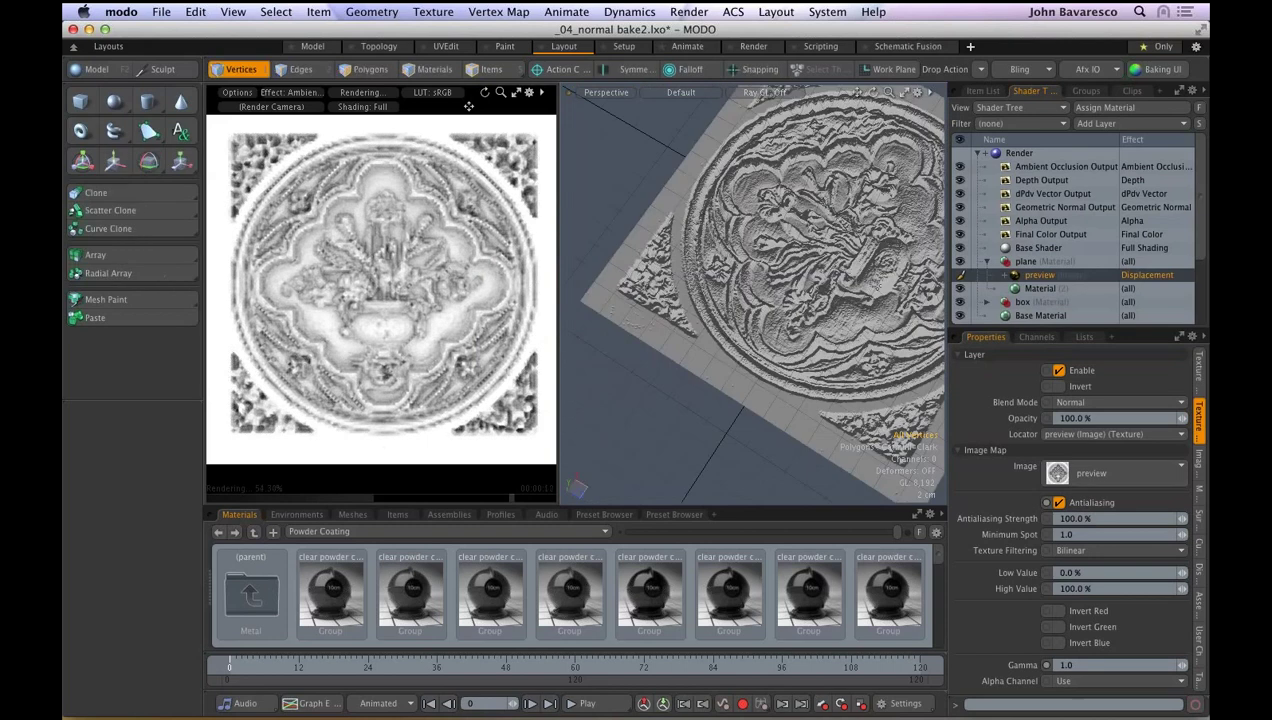
# - Try inverting the preview image layer, and set its effect to Bump with the inversion off
pyautogui.click(1057, 387)
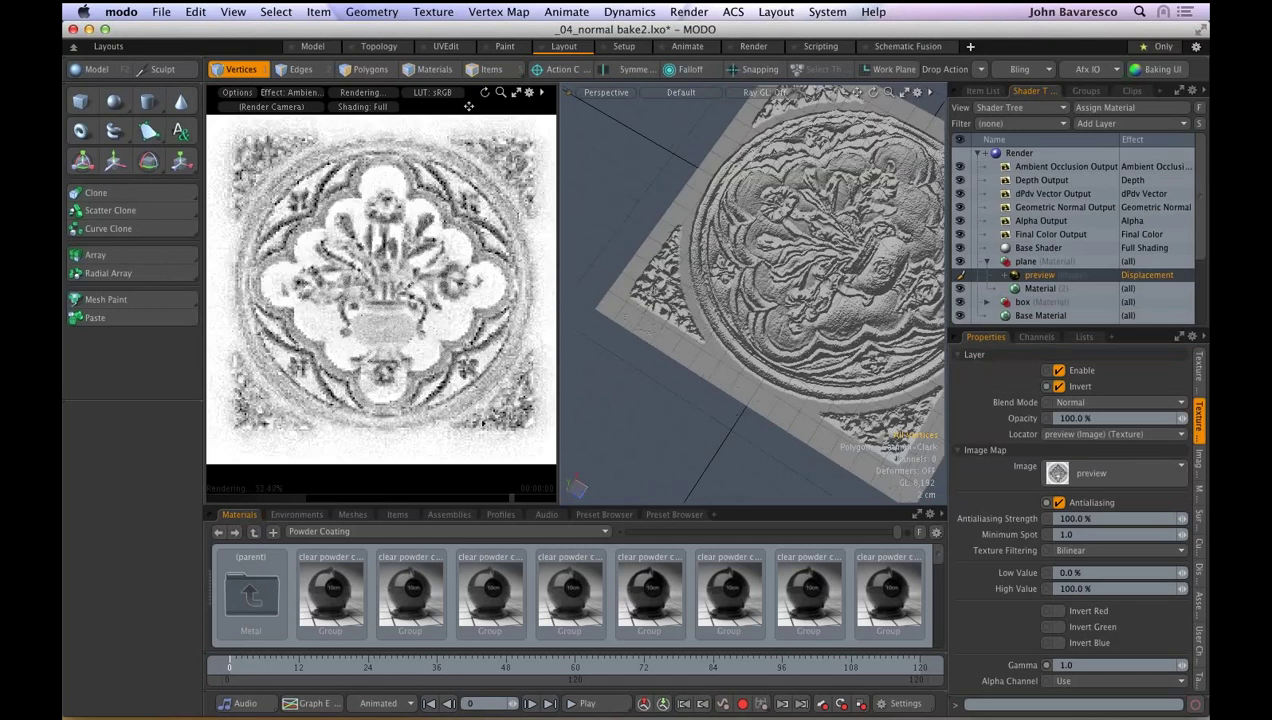
pyautogui.keyDown('alt'); pyautogui.moveTo(785, 290); pyautogui.dragTo(755, 320); pyautogui.keyUp('alt')
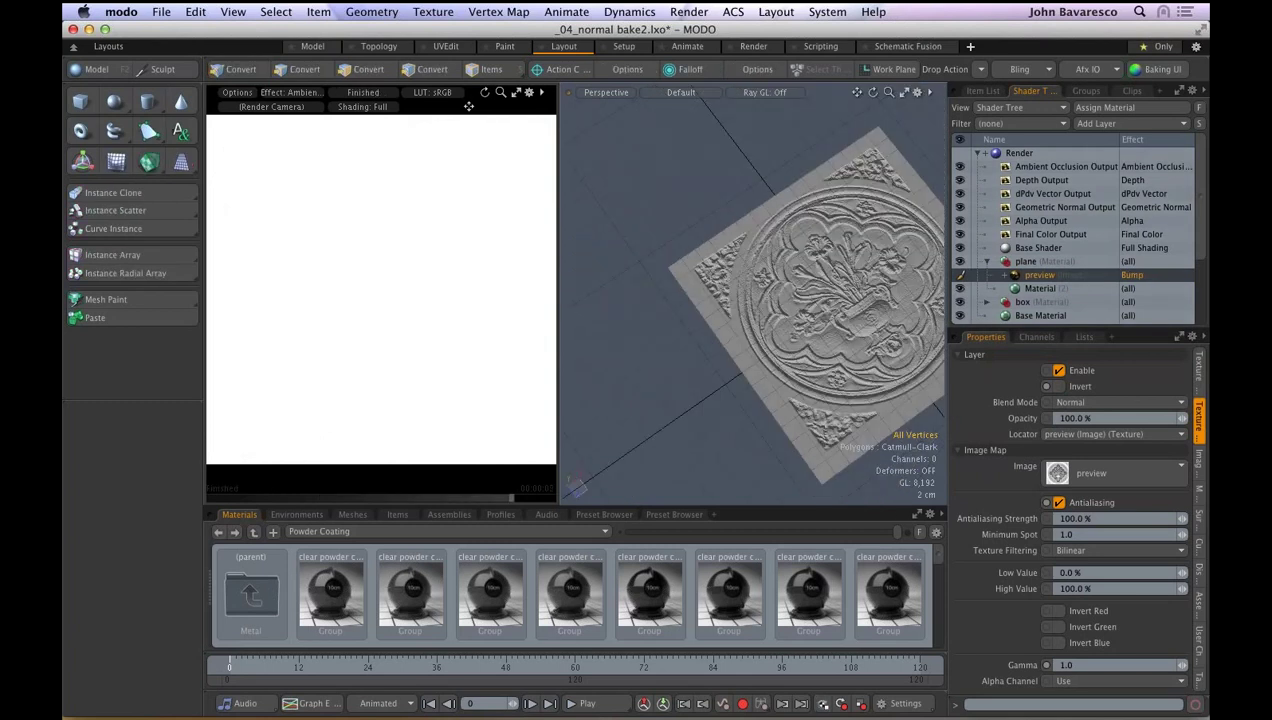
pyautogui.keyDown('alt'); pyautogui.moveTo(760, 300); pyautogui.dragTo(738, 298); pyautogui.keyUp('alt')
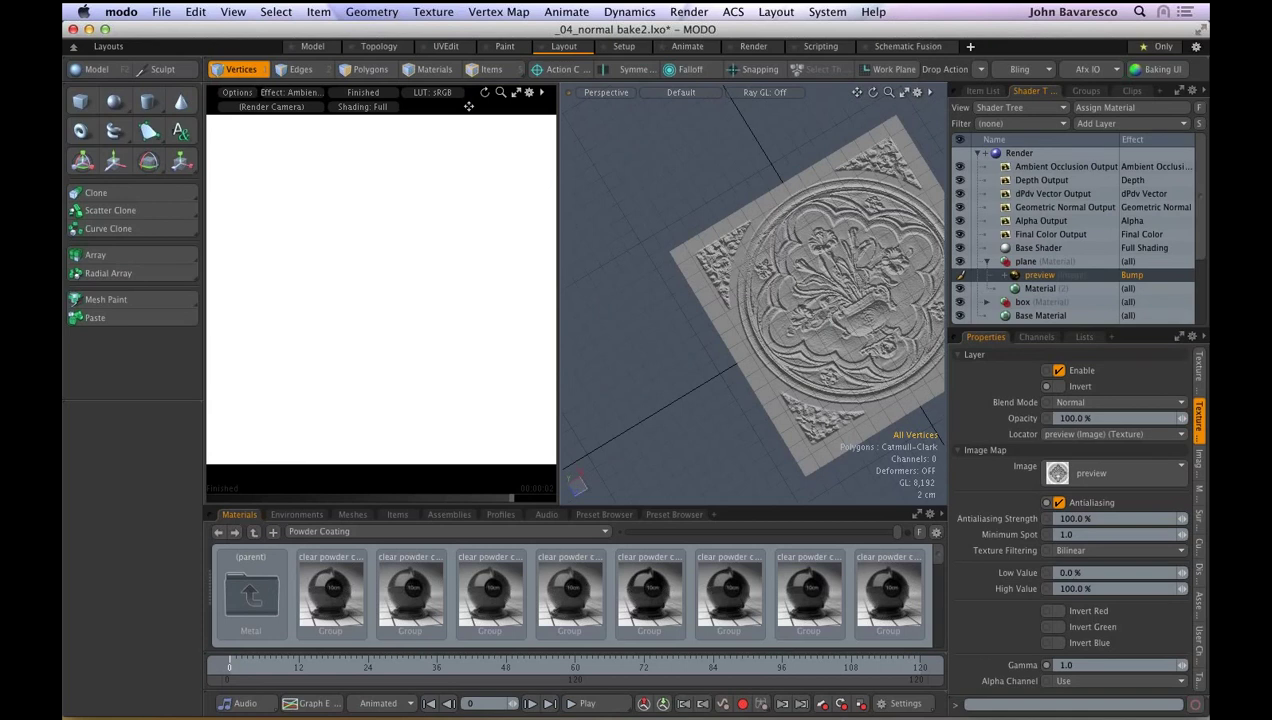
# - Open the scene _06_Symmetry.lxo from the DEMO Scenes folder
pyautogui.click(122, 12)
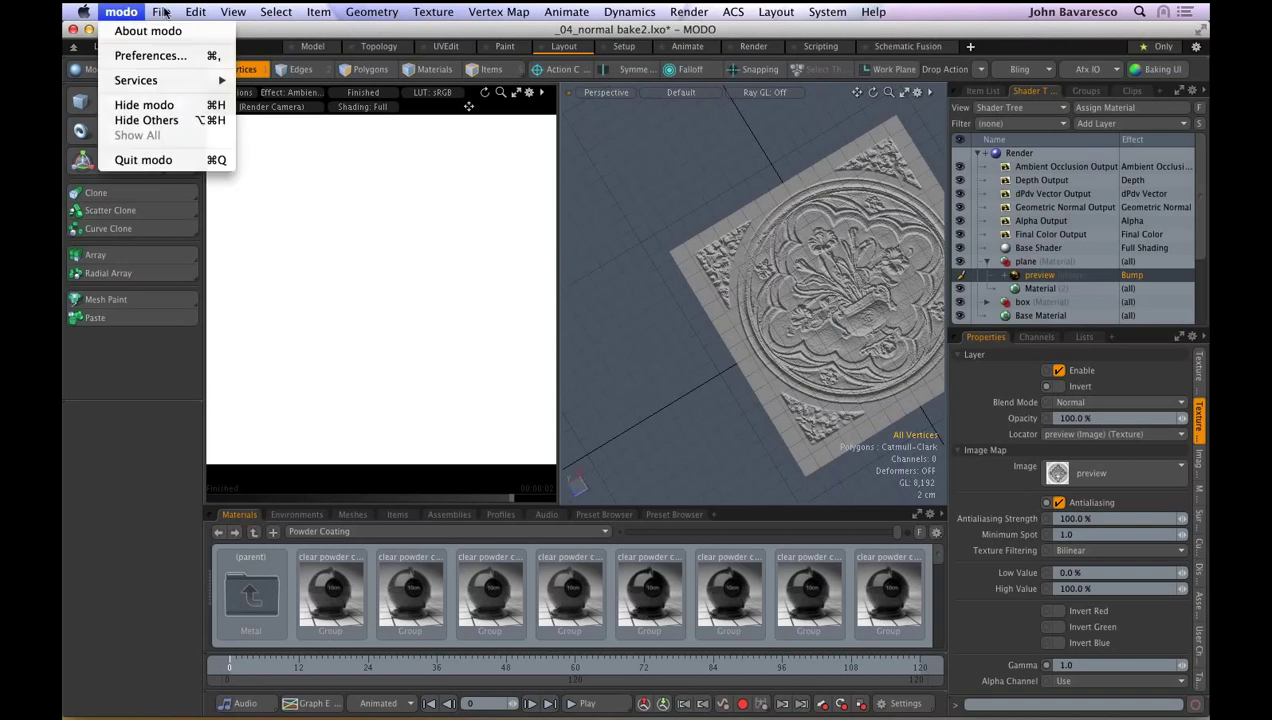
pyautogui.moveTo(163, 12)
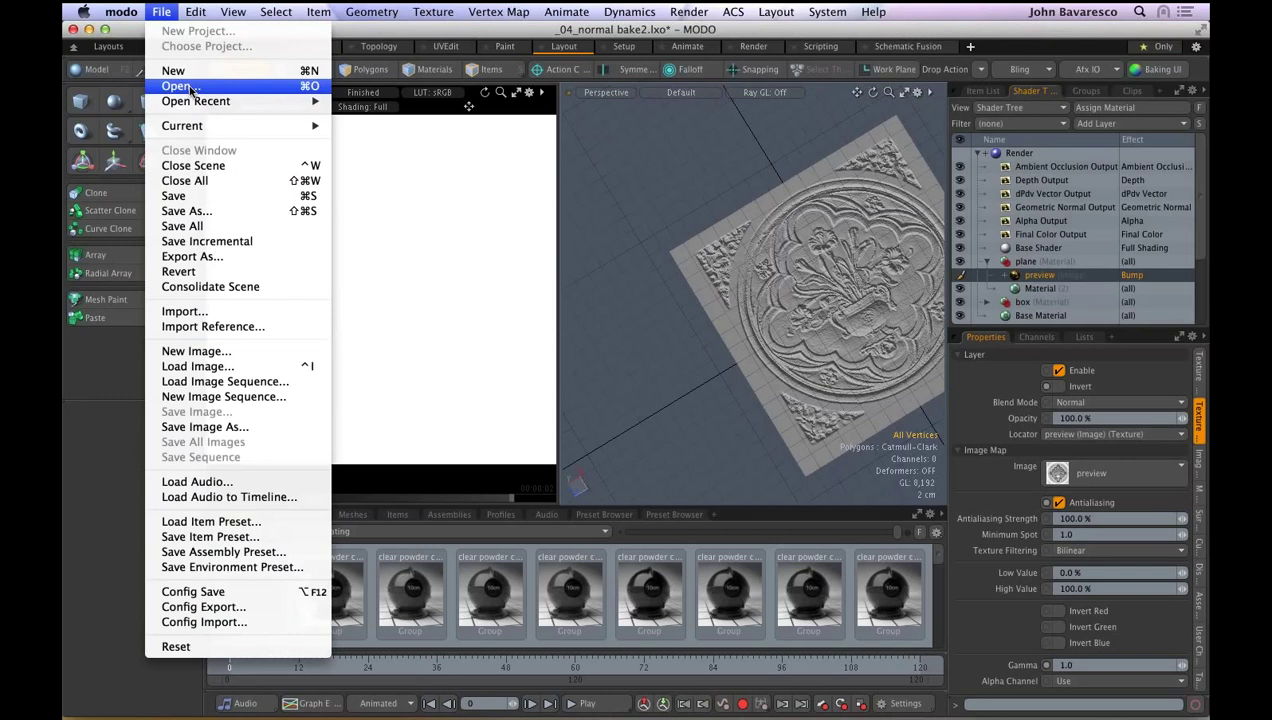
pyautogui.click(188, 86)
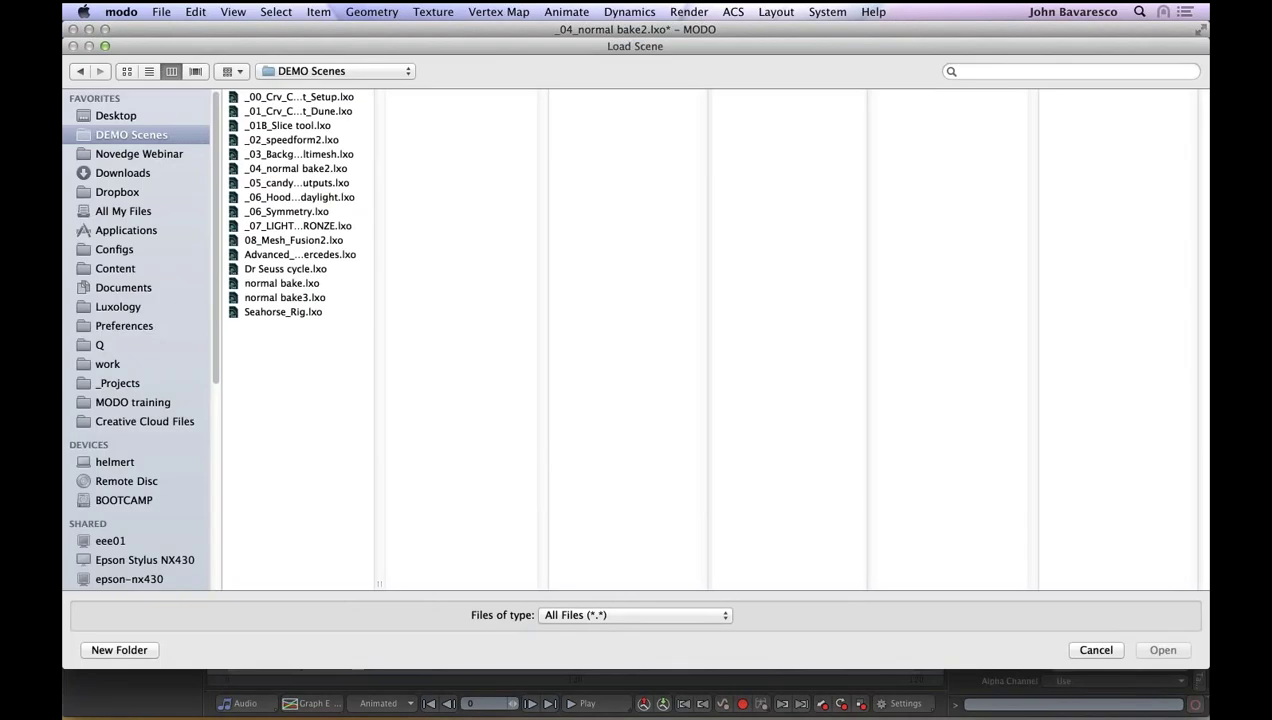
pyautogui.doubleClick(379, 584)
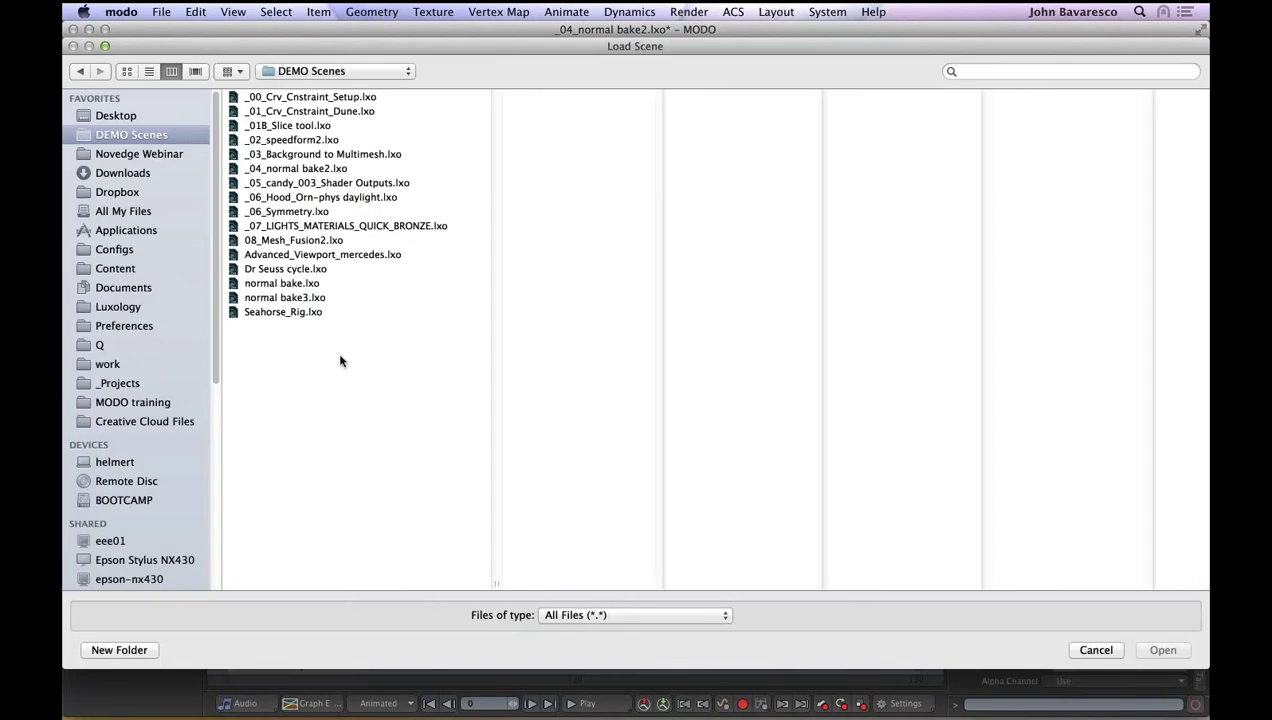
pyautogui.click(294, 212)
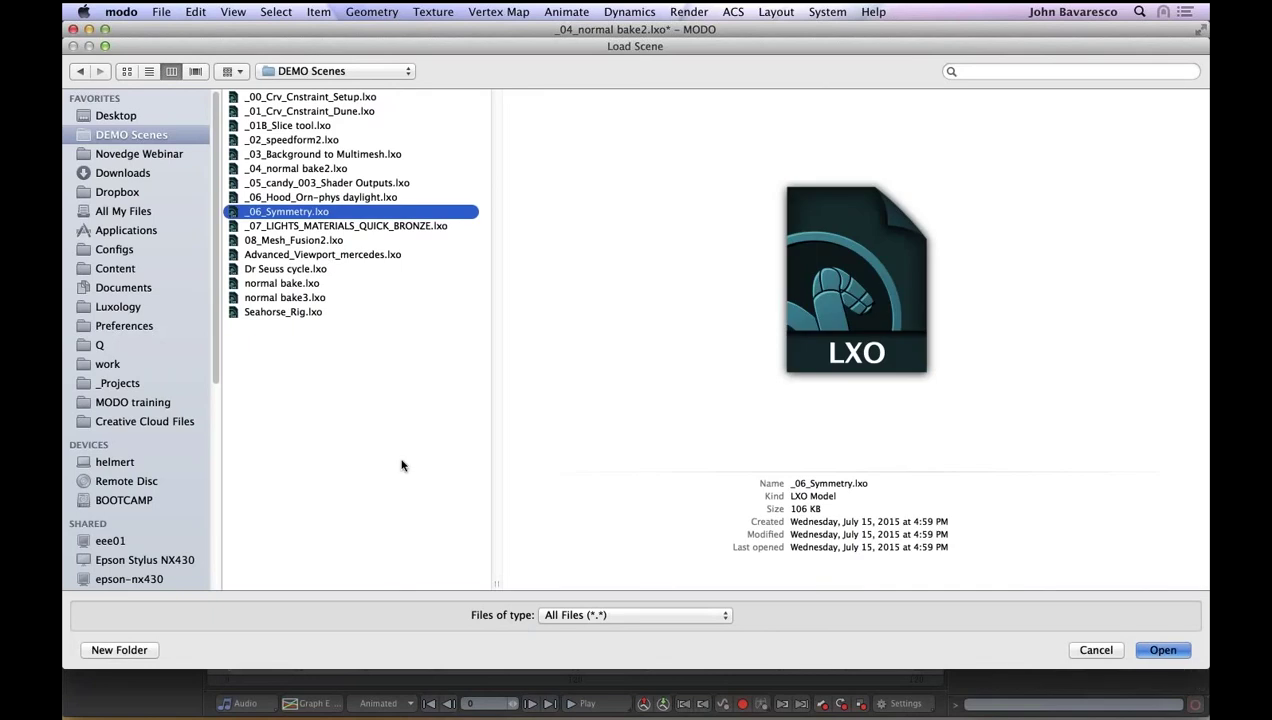
pyautogui.press('Return')
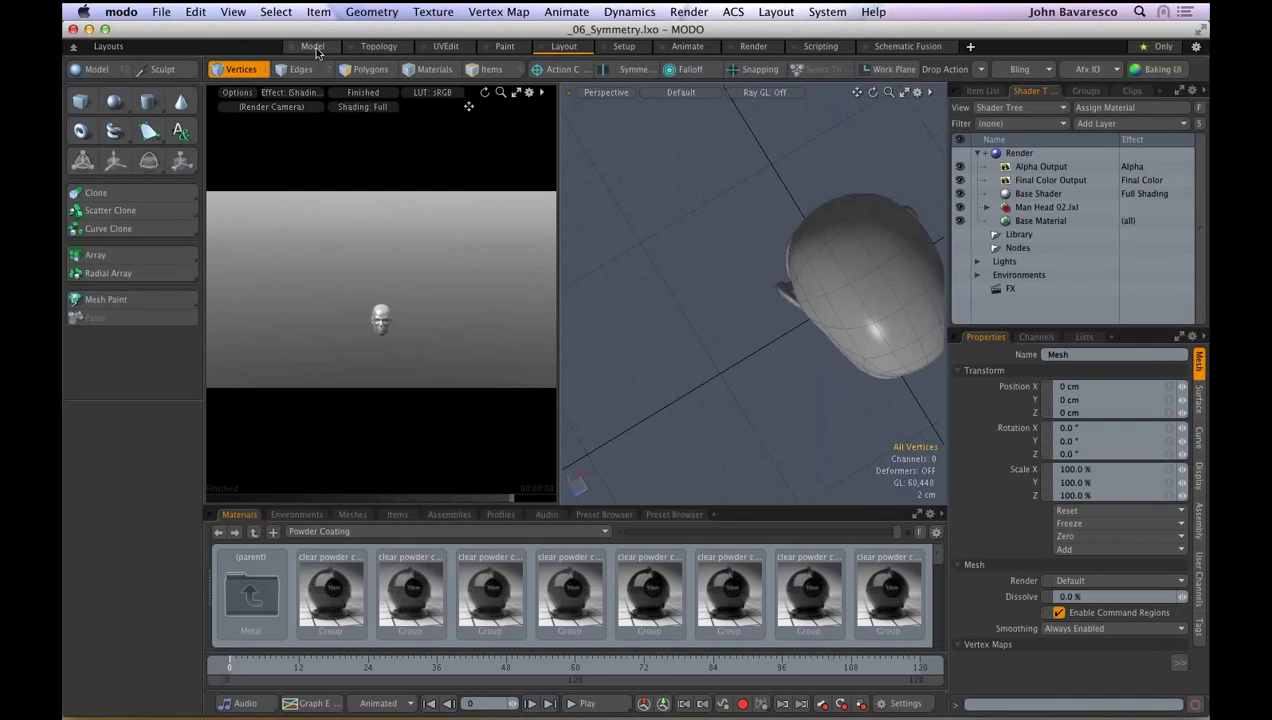
# - Switch to the Model layout and turn on X-axis symmetry for editing the man's head
pyautogui.click(314, 48)
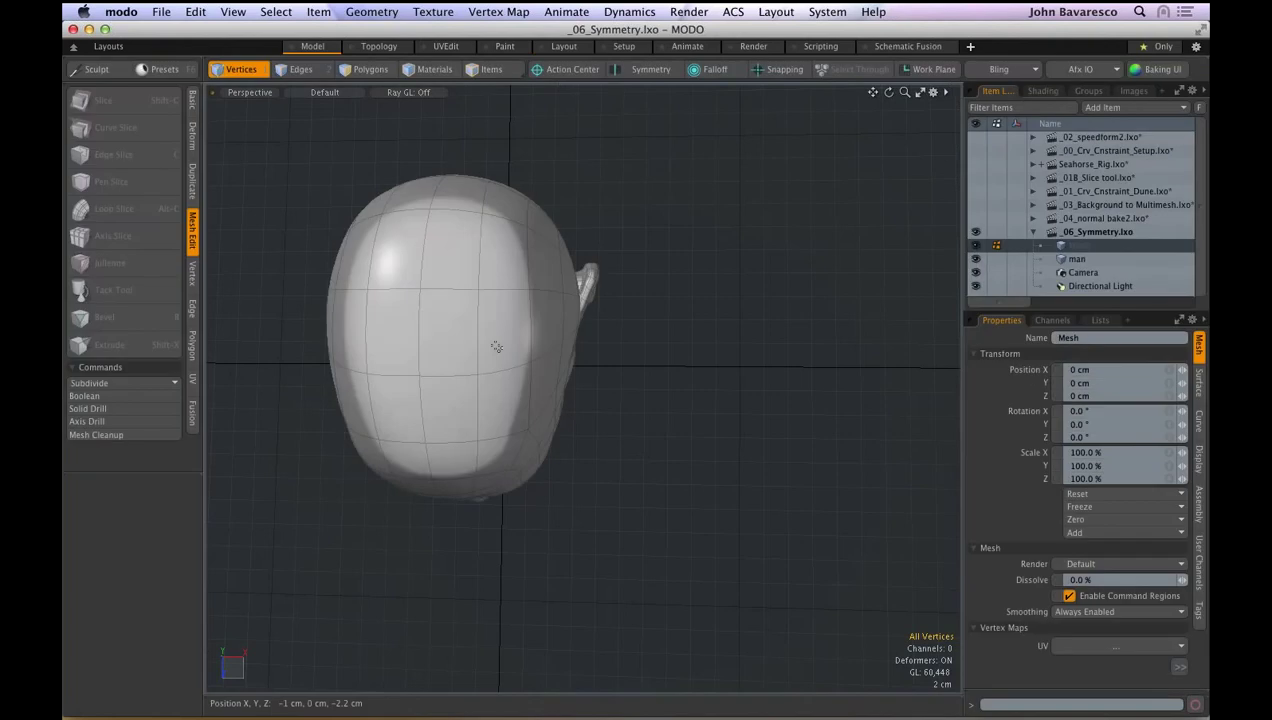
pyautogui.keyDown('alt'); pyautogui.moveTo(496, 346); pyautogui.dragTo(513, 186); pyautogui.keyUp('alt')
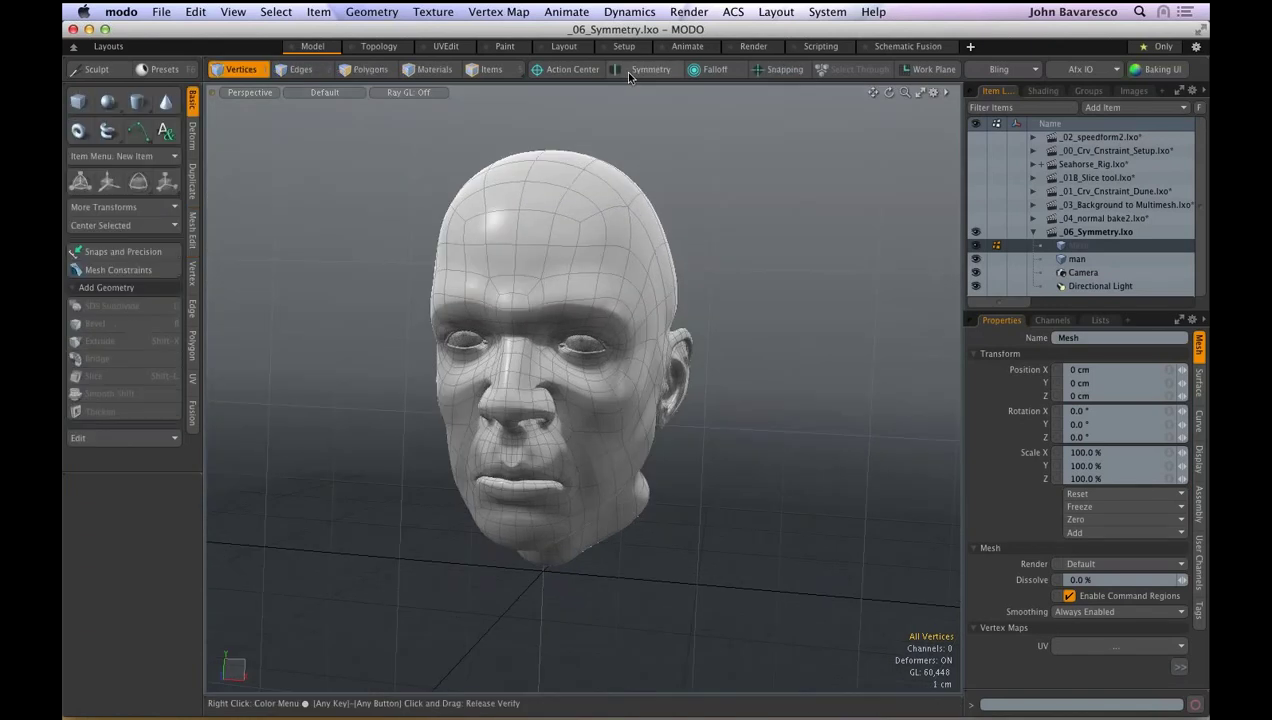
pyautogui.click(629, 71)
pyautogui.click(629, 71)
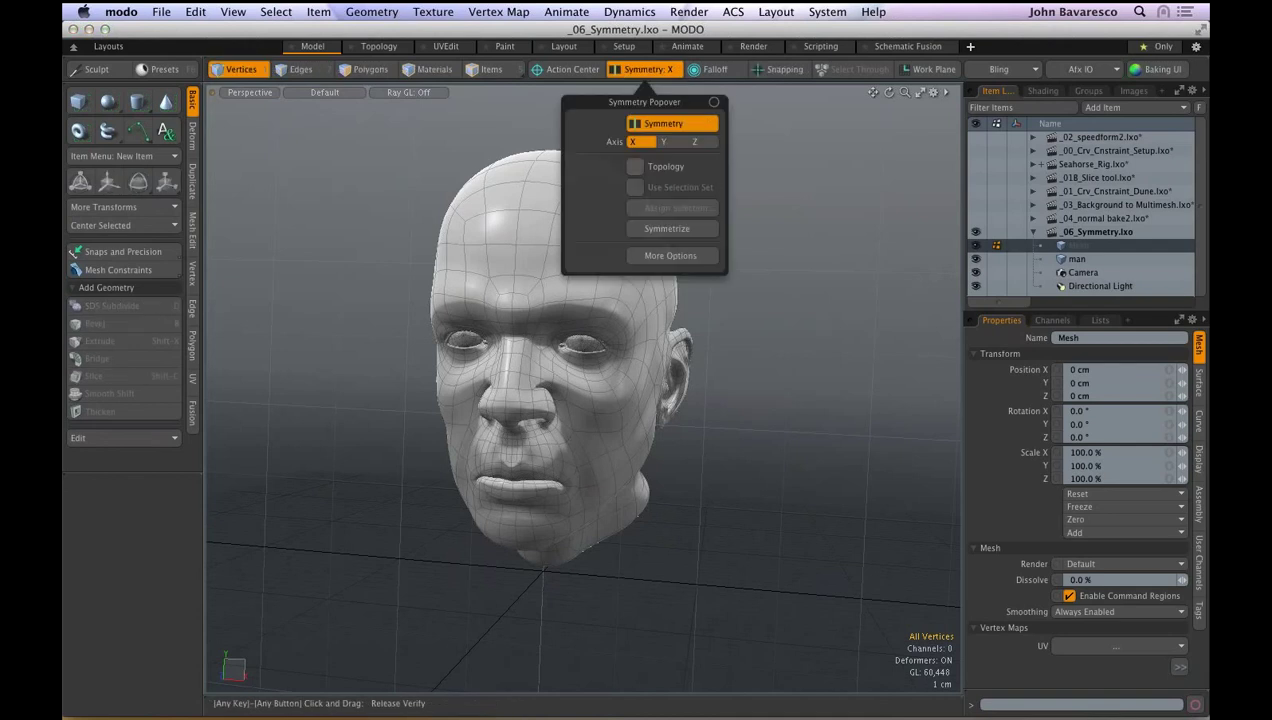
# - Select the man head mesh and pick a strip of polygons running down the side of the face with X symmetry active
pyautogui.press('2')
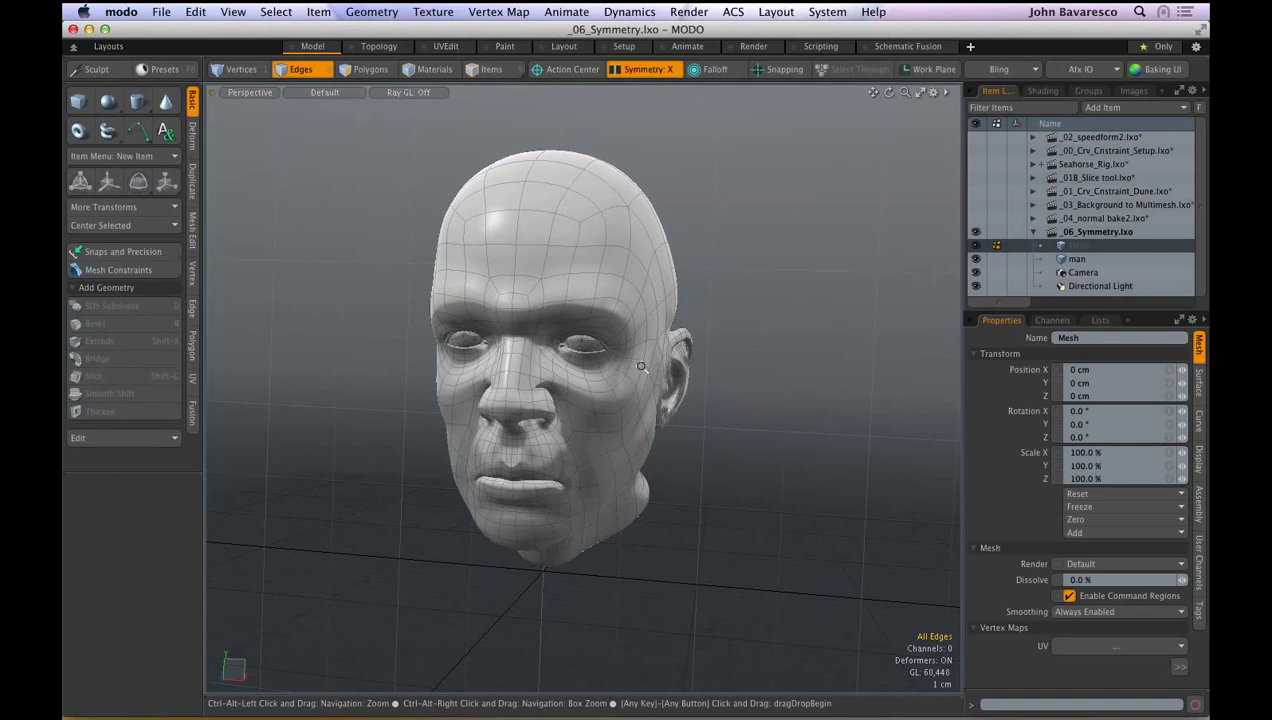
pyautogui.keyDown('ctrl'); pyautogui.keyDown('alt'); pyautogui.moveTo(641, 366); pyautogui.dragTo(647, 364); pyautogui.keyUp('alt'); pyautogui.keyUp('ctrl')
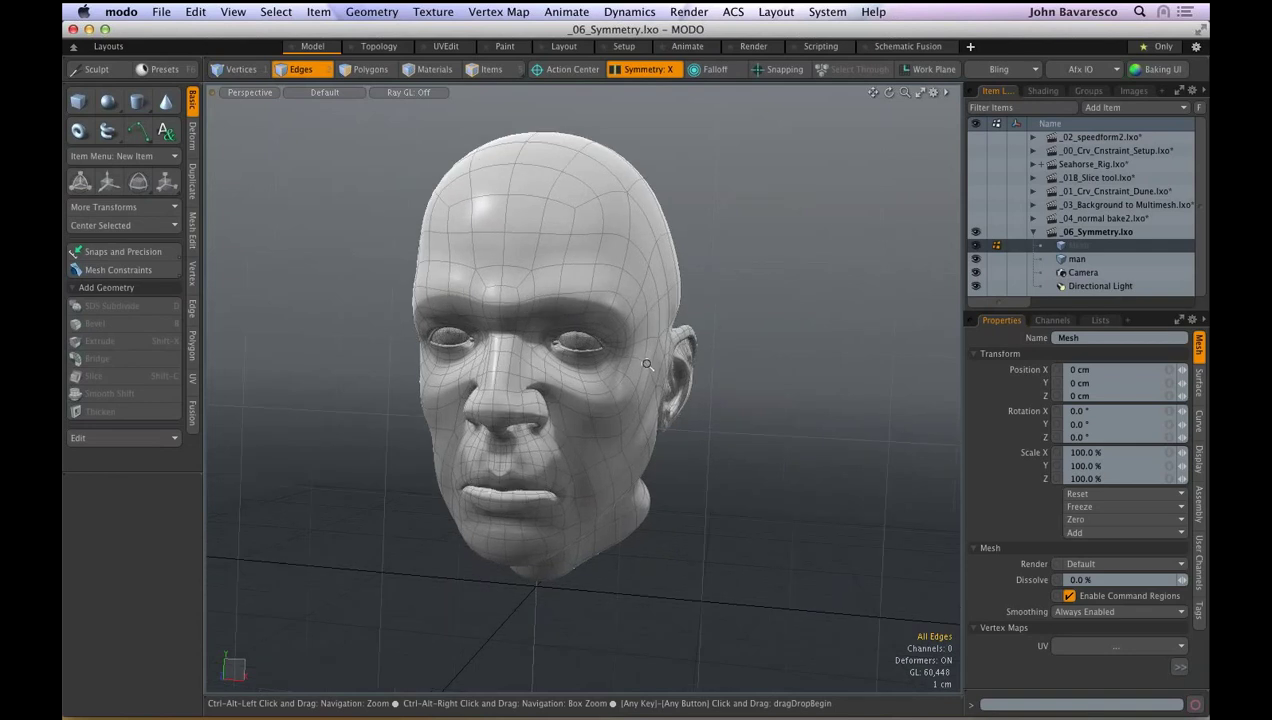
pyautogui.keyDown('alt'); pyautogui.moveTo(647, 364); pyautogui.dragTo(647, 352); pyautogui.keyUp('alt')
pyautogui.press('space')
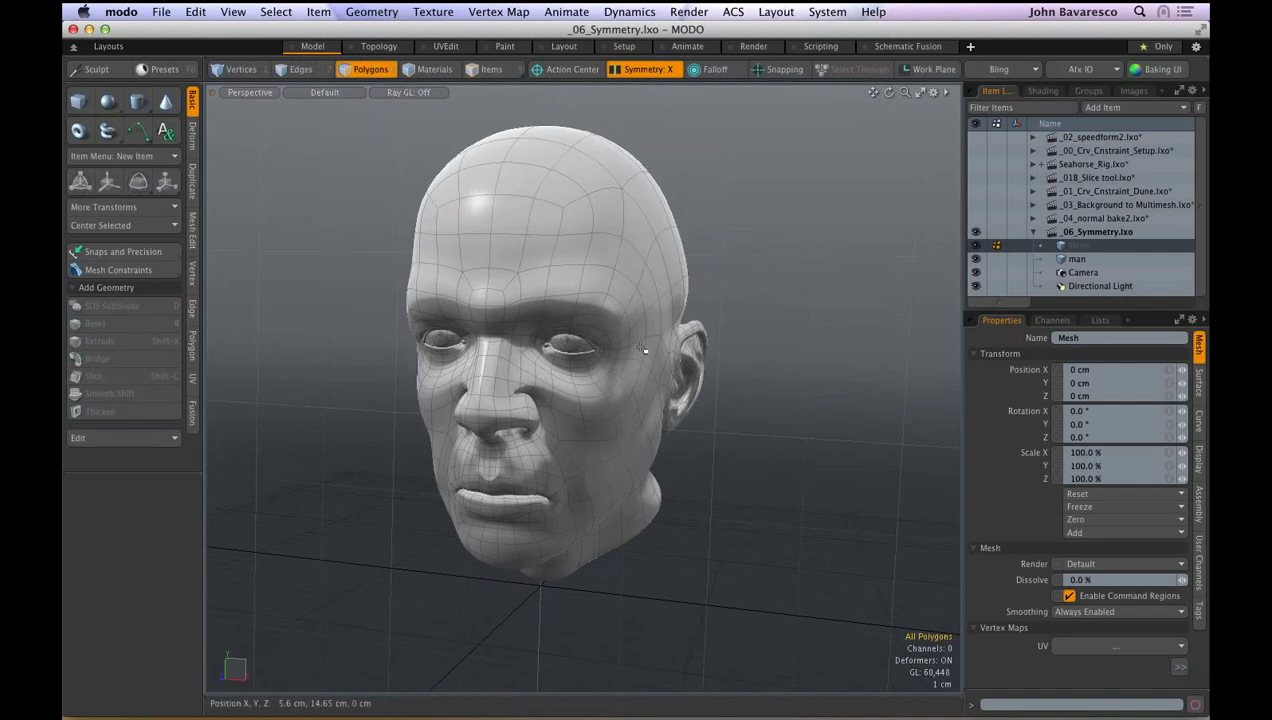
pyautogui.click(492, 70)
pyautogui.press('5')
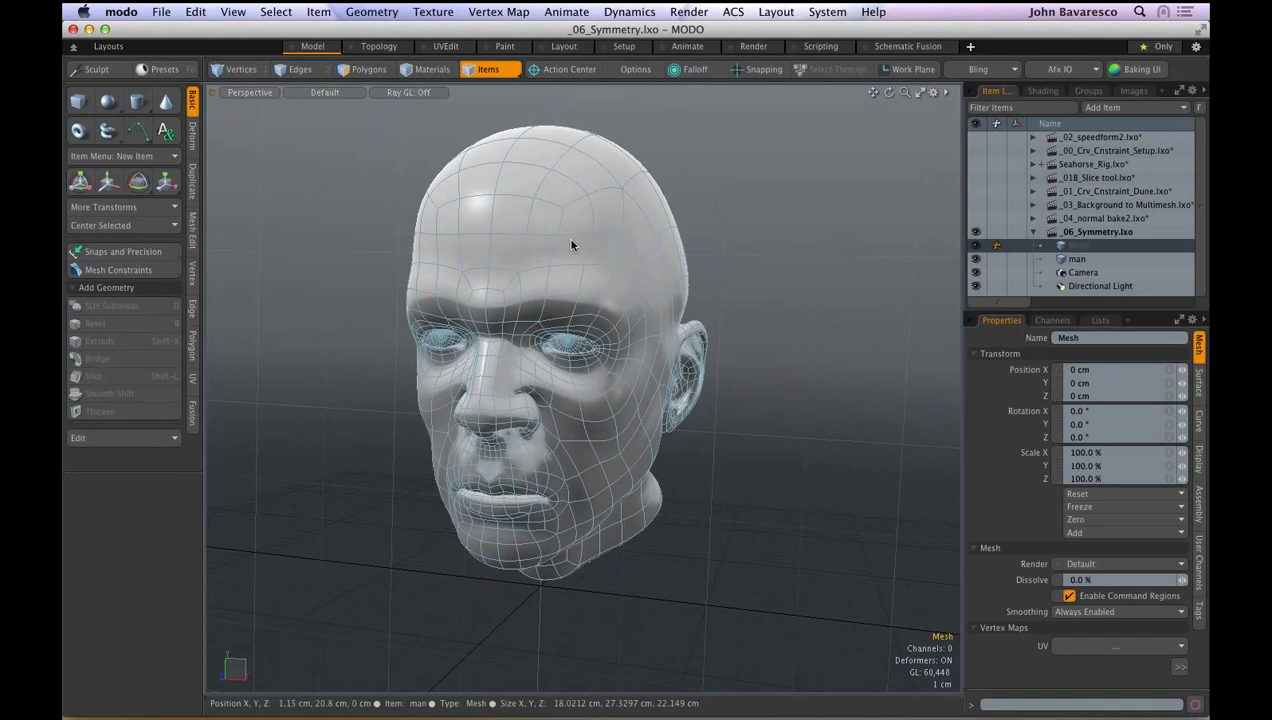
pyautogui.click(571, 245)
pyautogui.click(366, 74)
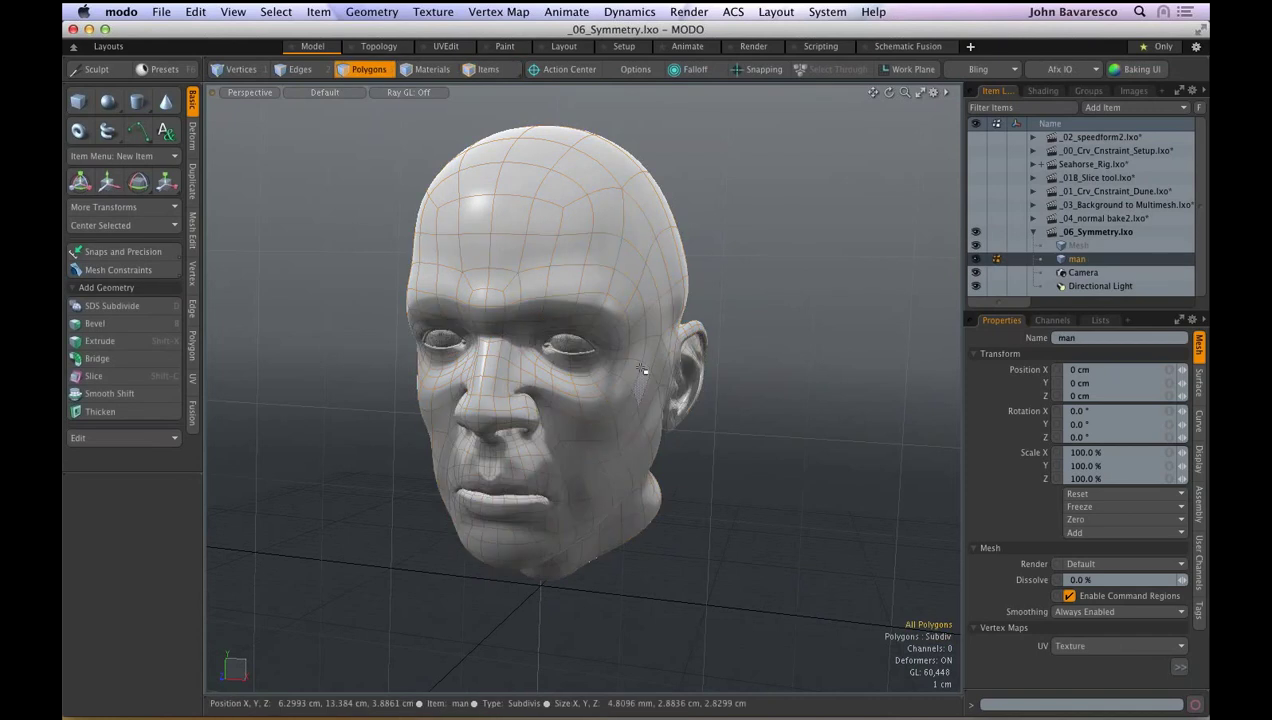
pyautogui.moveTo(632, 450); pyautogui.dragTo(656, 250)
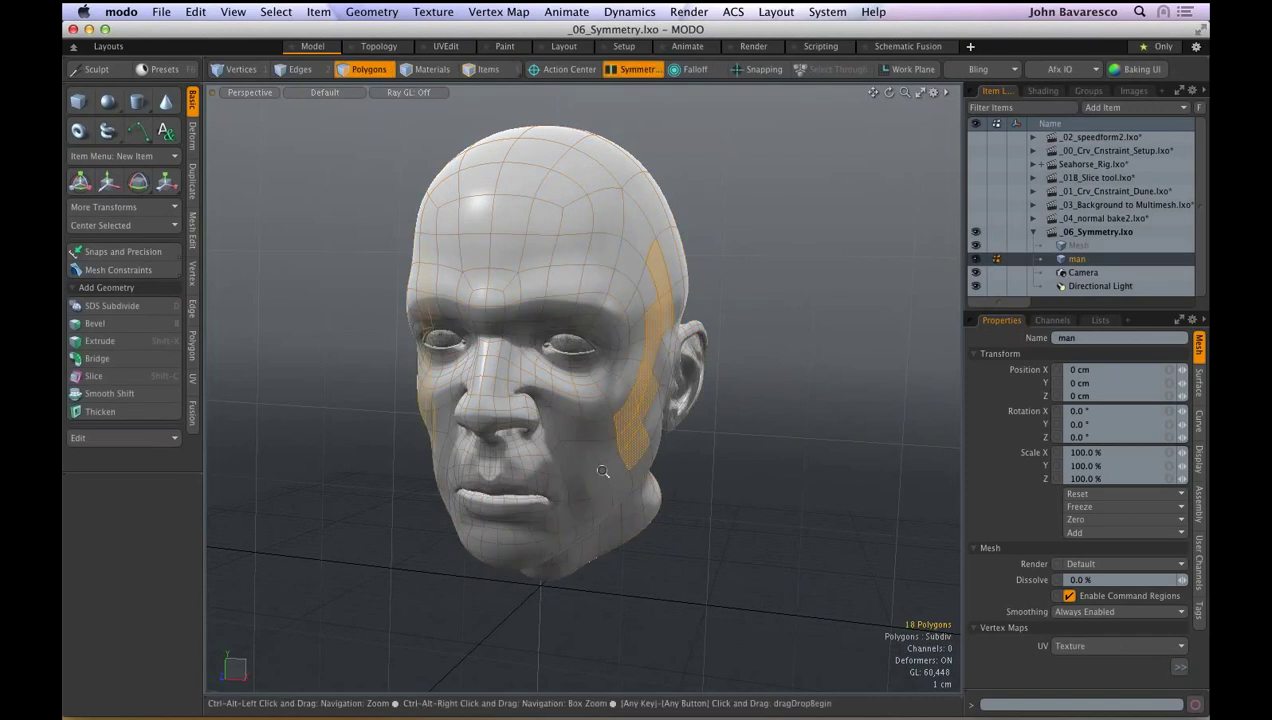
pyautogui.keyDown('alt'); pyautogui.moveTo(603, 471); pyautogui.dragTo(700, 500); pyautogui.keyUp('alt')
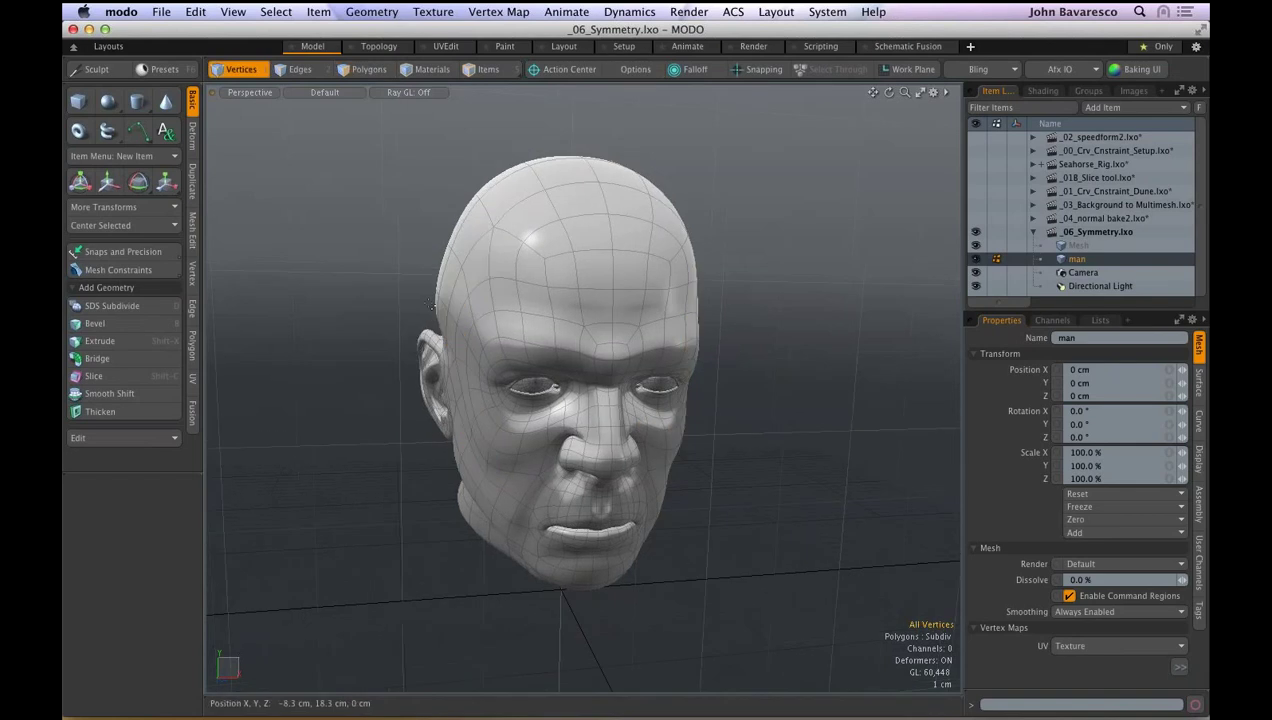
# - Pull the vertices around the temple and cheekbone outward using Element Move with a 5 cm falloff range
pyautogui.press('t')
pyautogui.moveTo(429, 305); pyautogui.dragTo(422, 312)
pyautogui.moveTo(463, 396); pyautogui.dragTo(462, 397)
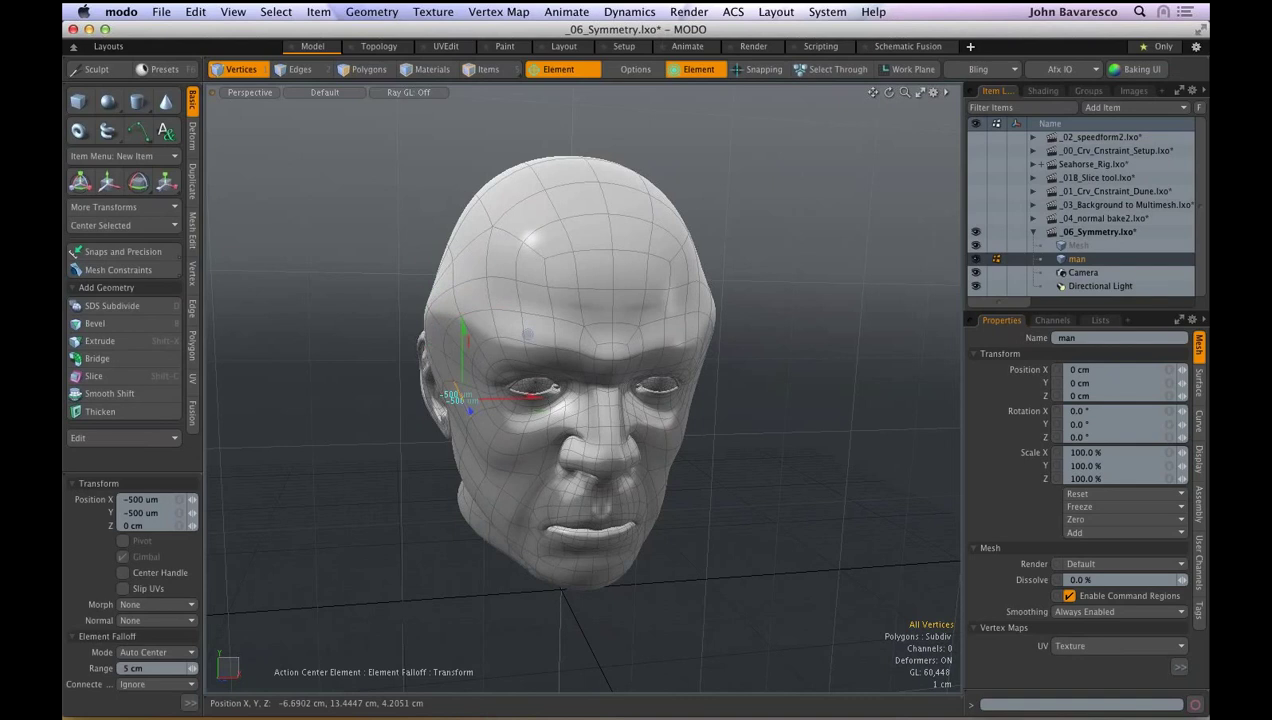
pyautogui.press('space')
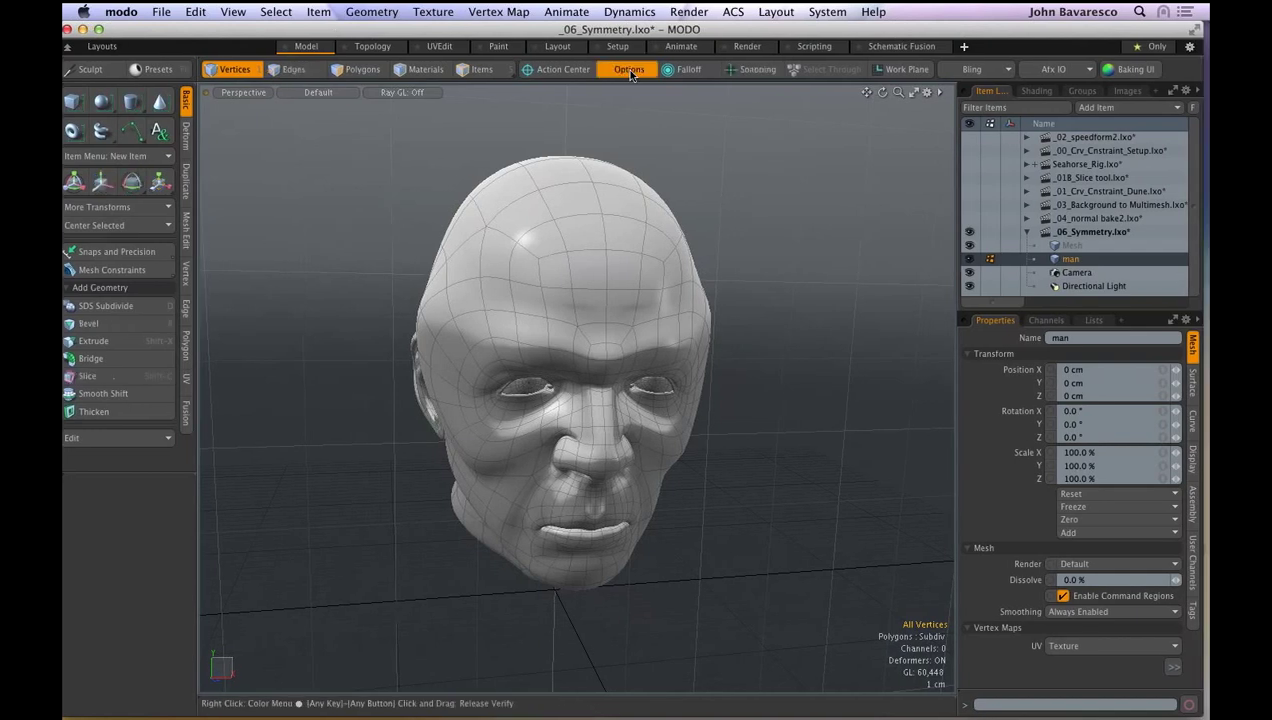
# - Turn symmetry off and move a strip of polygons on one side of the head outward to make the mesh asymmetrical
pyautogui.click(627, 70)
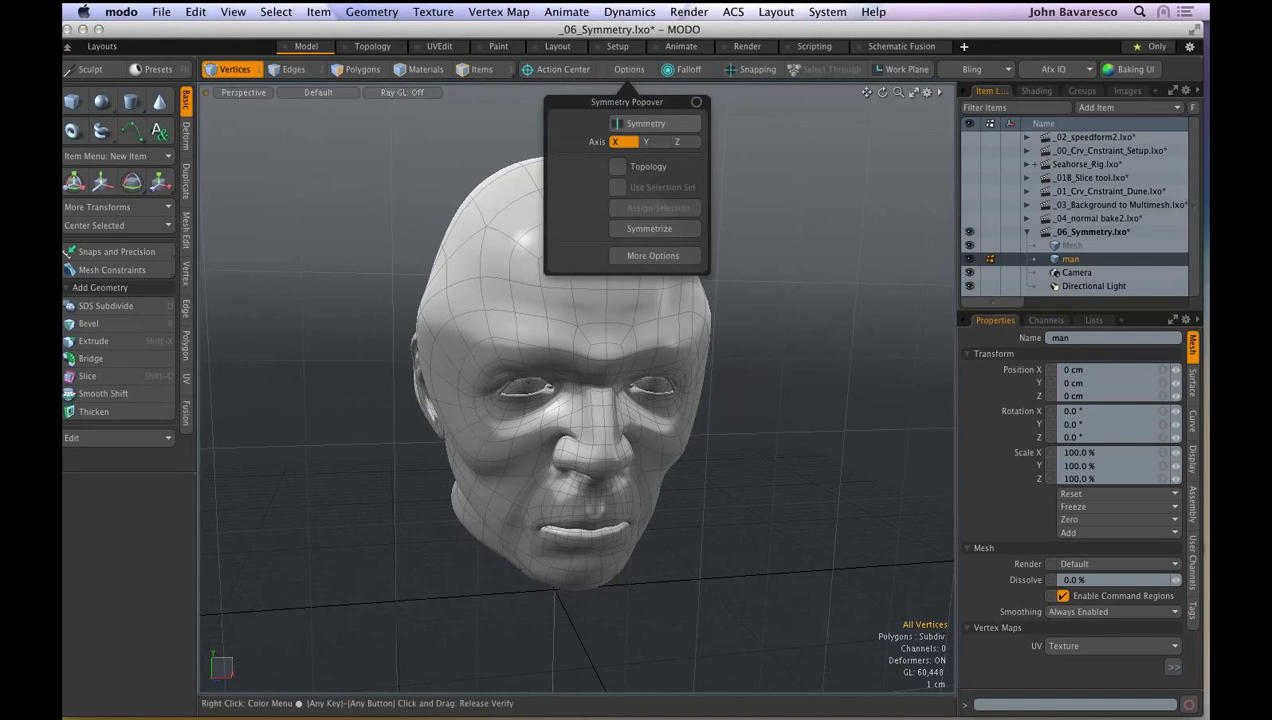
pyautogui.click(645, 123)
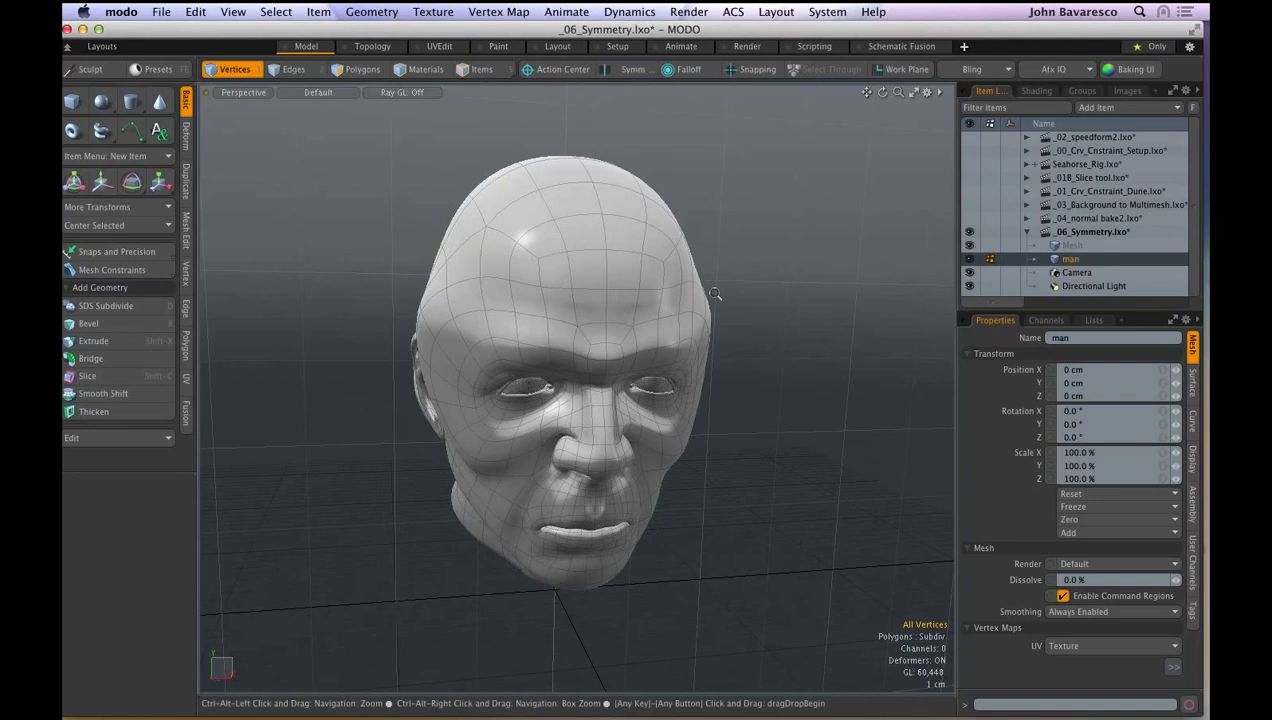
pyautogui.moveTo(715, 293)
pyautogui.keyDown('ctrl'); pyautogui.keyDown('alt'); pyautogui.mouseDown()
pyautogui.moveTo(682, 293)
pyautogui.moveTo(703, 293)
pyautogui.mouseUp(); pyautogui.keyUp('alt'); pyautogui.keyUp('ctrl')
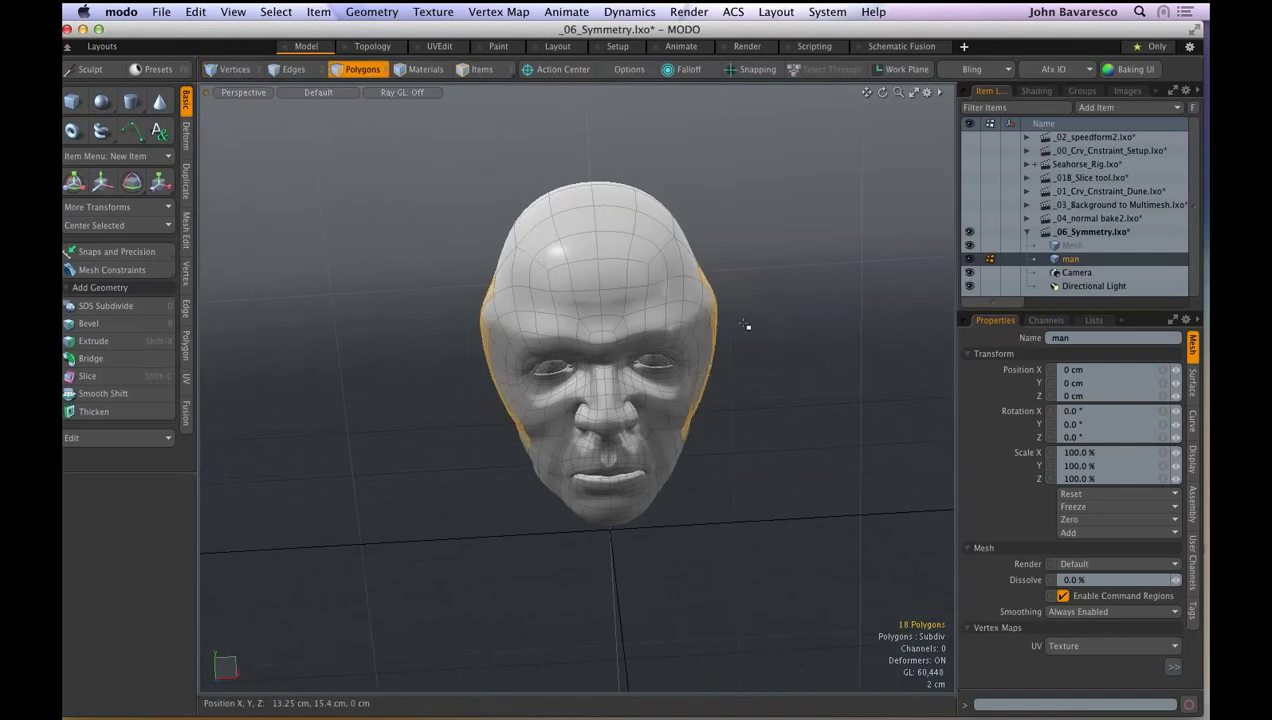
pyautogui.moveTo(682, 248)
pyautogui.mouseDown()
pyautogui.moveTo(691, 430)
pyautogui.moveTo(666, 432)
pyautogui.mouseUp()
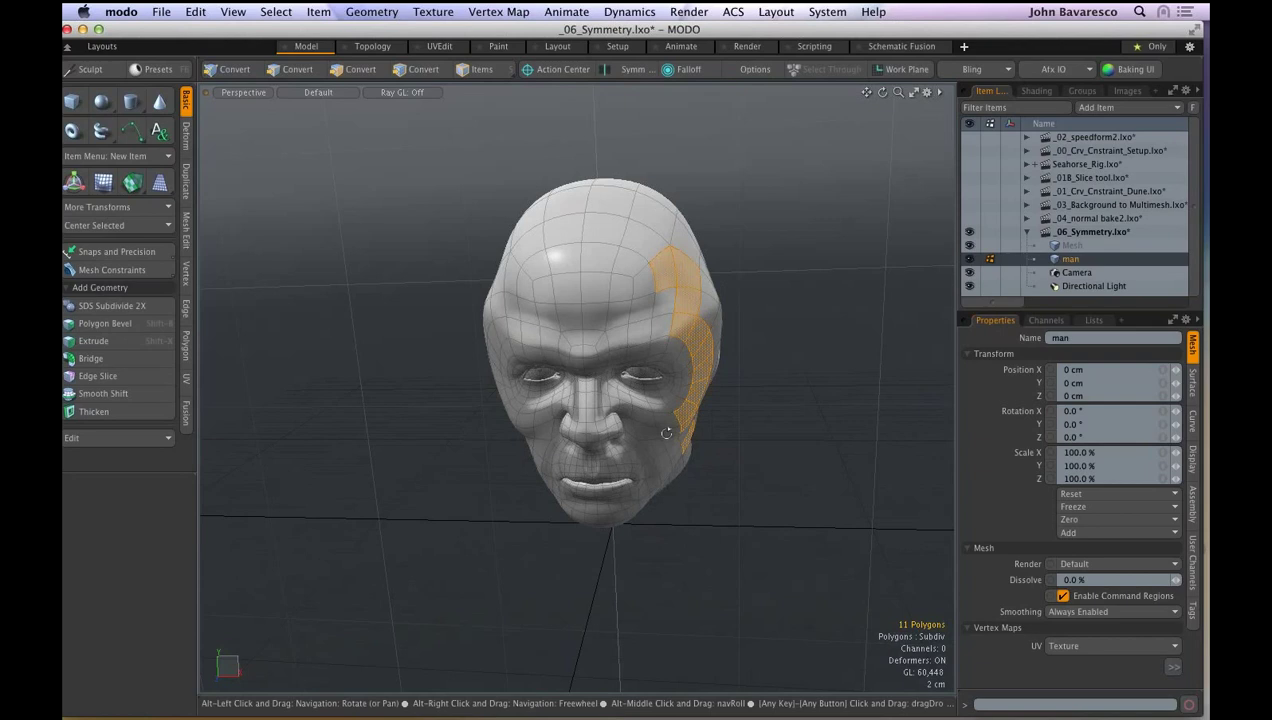
pyautogui.press('w')
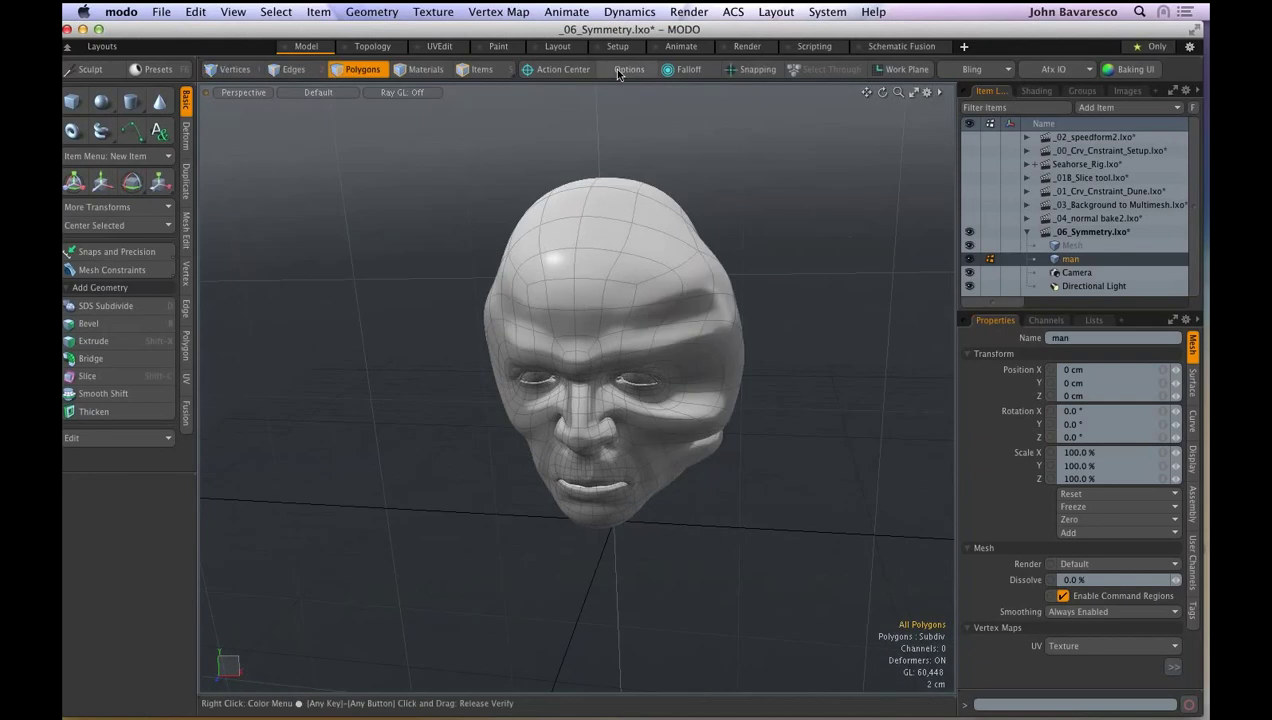
# - Turn symmetry back on and try to select matching polygons on both sides of the deformed head
pyautogui.click(617, 72)
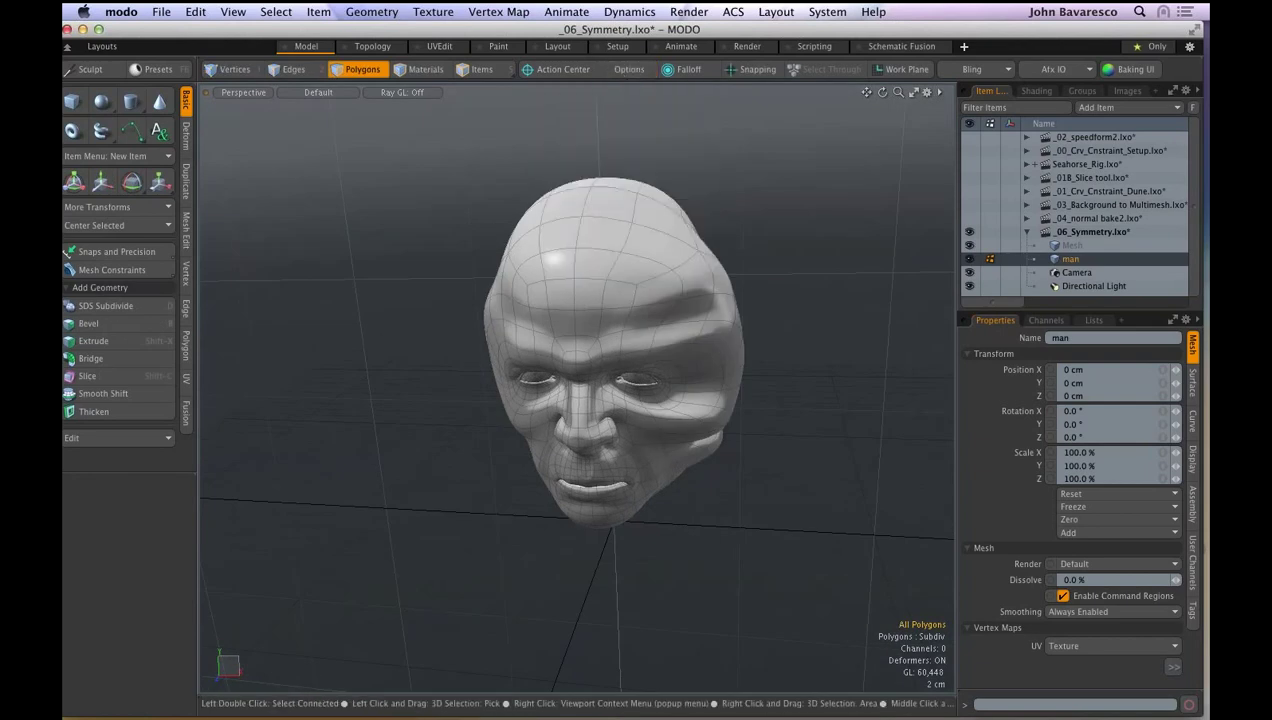
pyautogui.moveTo(566, 237)
pyautogui.mouseDown()
pyautogui.moveTo(647, 247)
pyautogui.moveTo(721, 283)
pyautogui.moveTo(730, 405)
pyautogui.mouseUp()
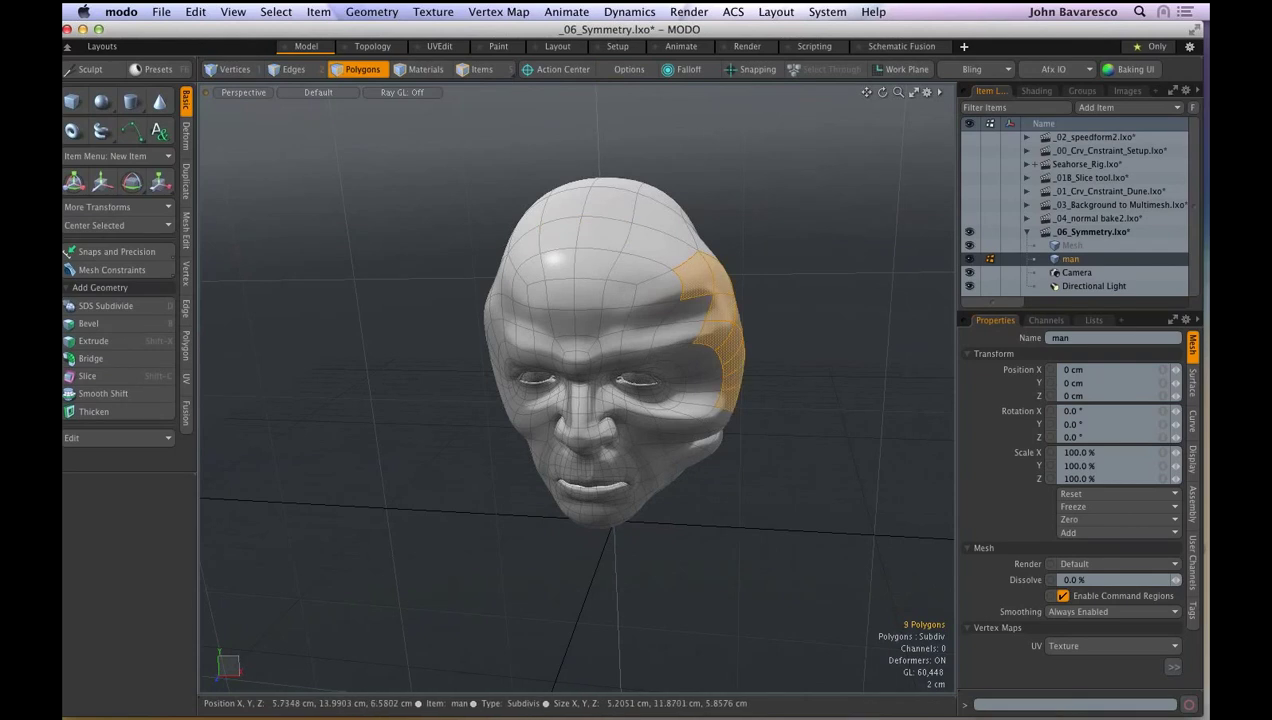
pyautogui.press('alt')
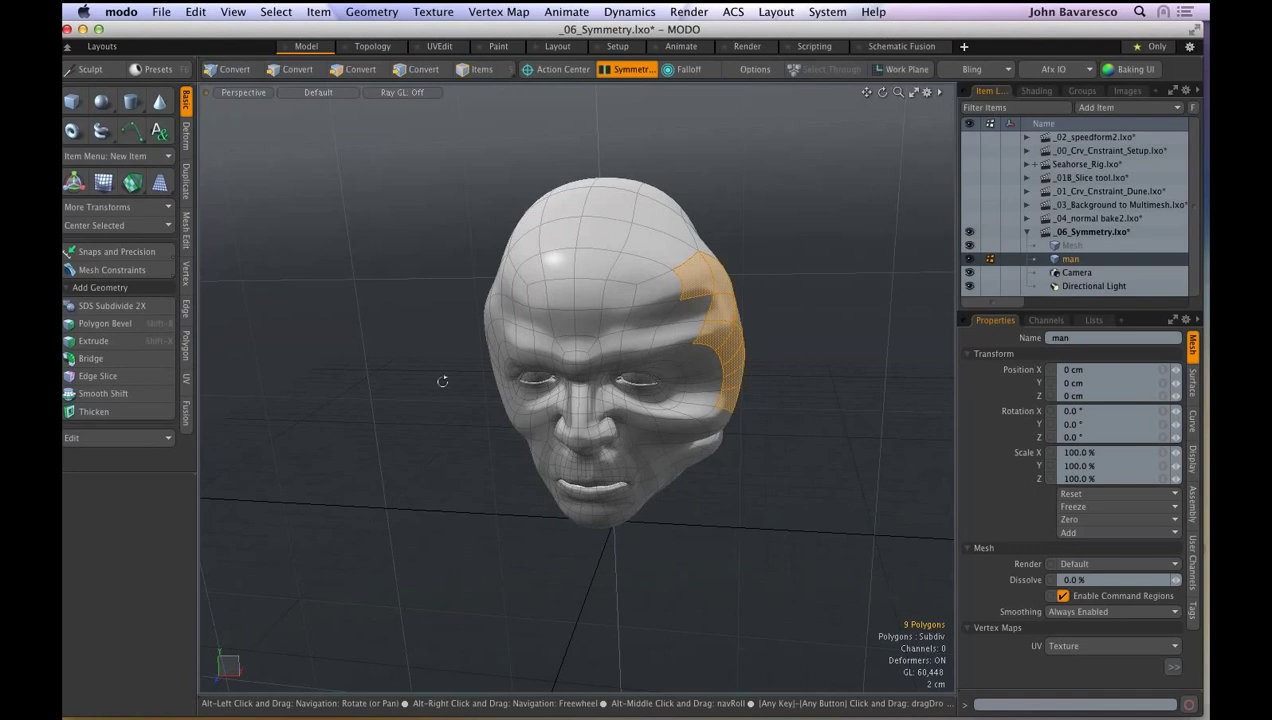
pyautogui.keyDown('alt'); pyautogui.moveTo(442, 381); pyautogui.dragTo(525, 331); pyautogui.keyUp('alt')
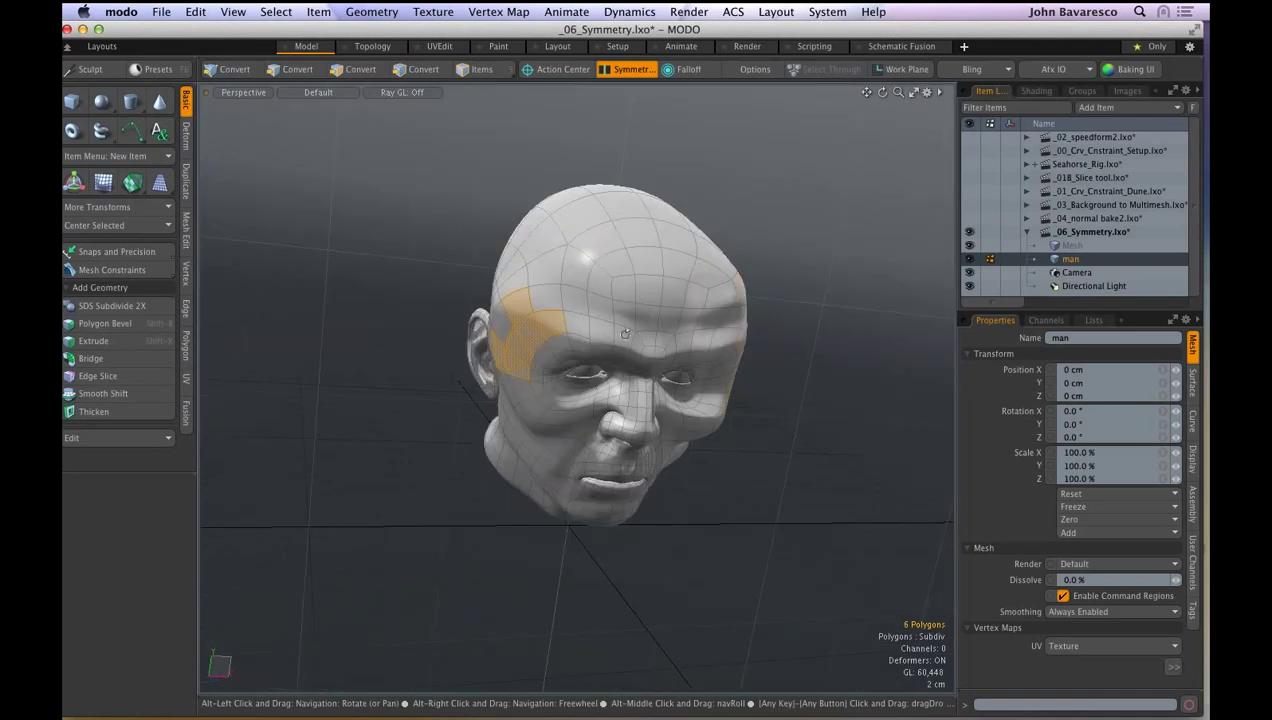
pyautogui.keyDown('alt'); pyautogui.moveTo(625, 333); pyautogui.dragTo(653, 322); pyautogui.keyUp('alt')
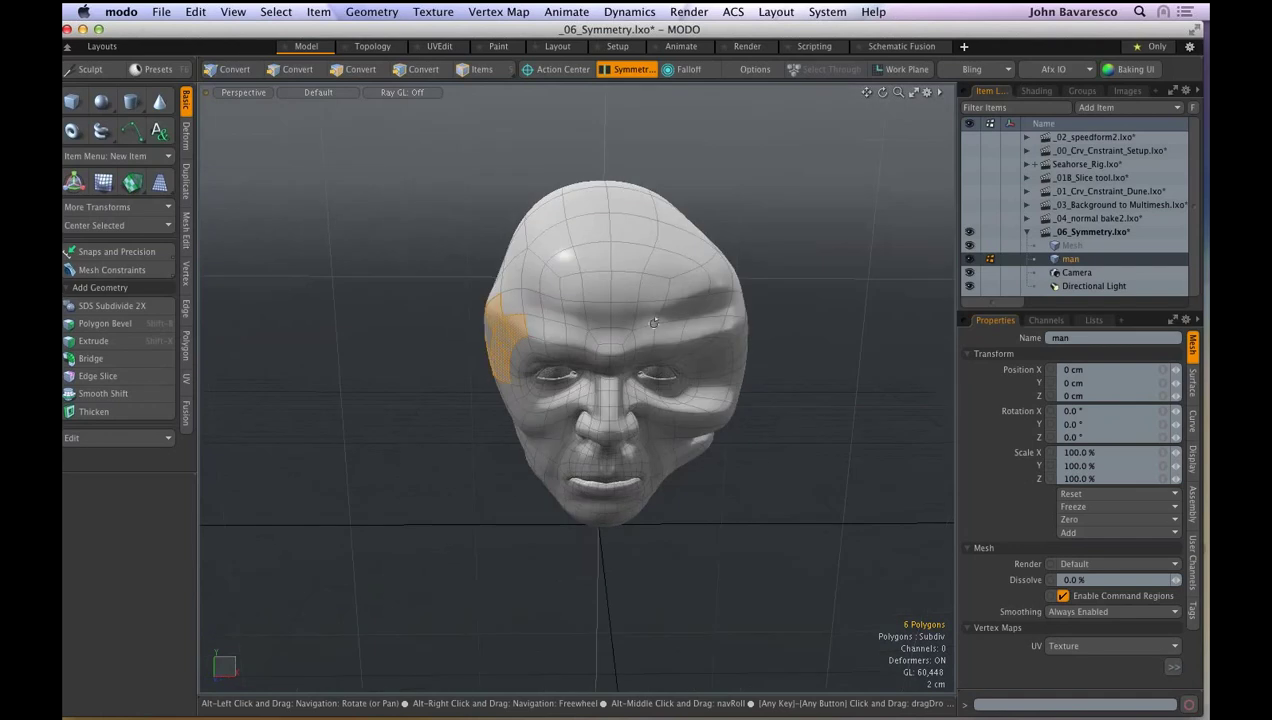
# - Revert the _06_Symmetry.lxo scene to its saved version
pyautogui.click(161, 11)
pyautogui.click(197, 272)
pyautogui.click(1098, 469)
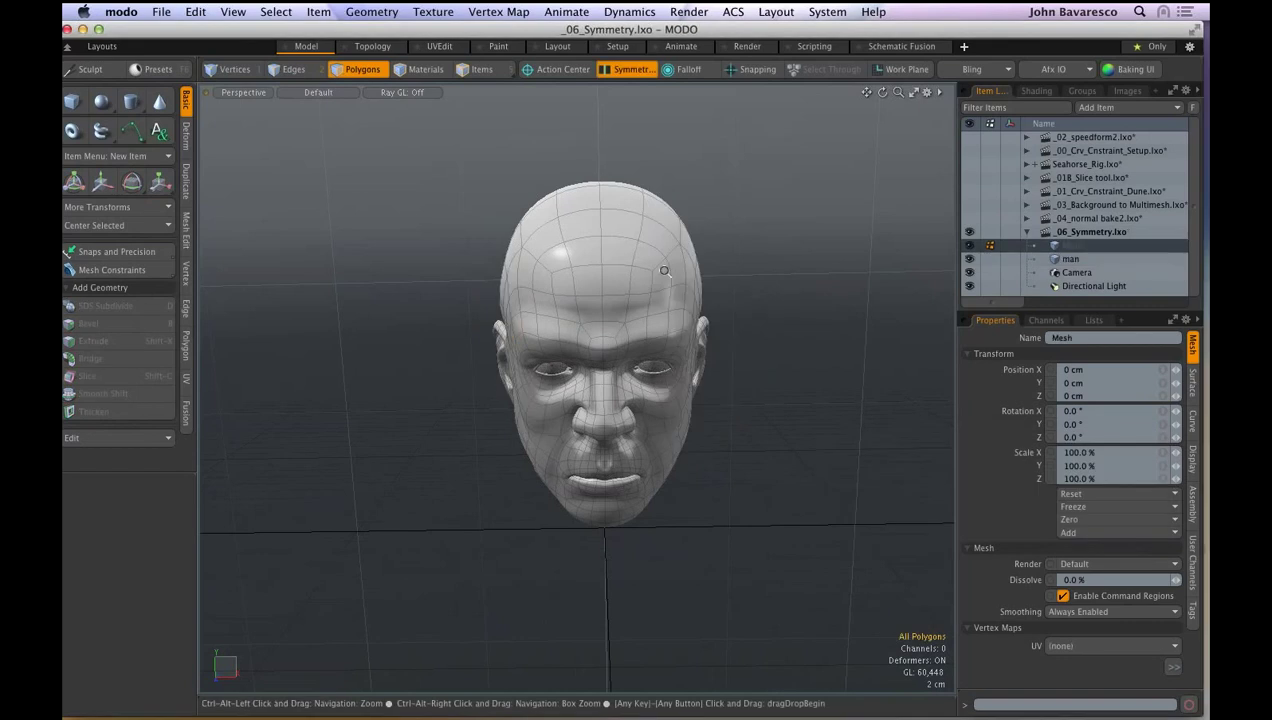
# - Enable the Topology option for symmetry on the X axis
pyautogui.keyDown('ctrl'); pyautogui.keyDown('alt'); pyautogui.moveTo(664, 270); pyautogui.dragTo(694, 270); pyautogui.keyUp('alt'); pyautogui.keyUp('ctrl')
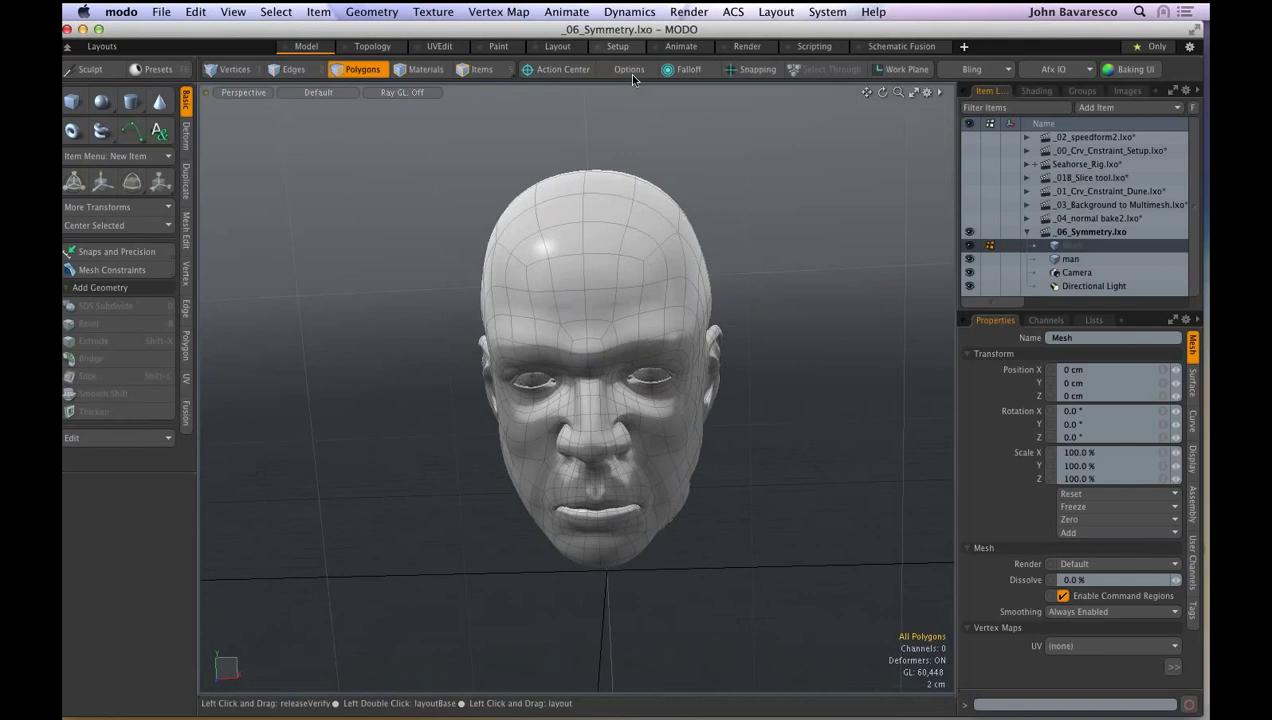
pyautogui.click(628, 69)
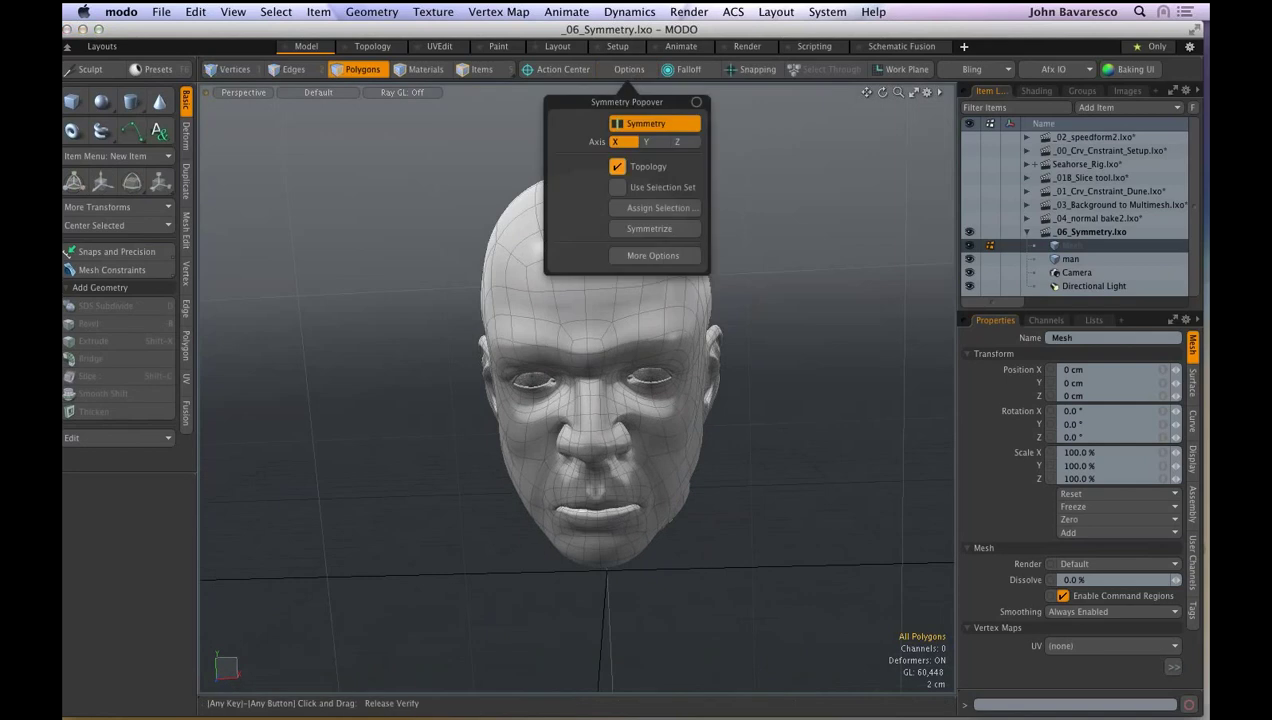
pyautogui.click(760, 289)
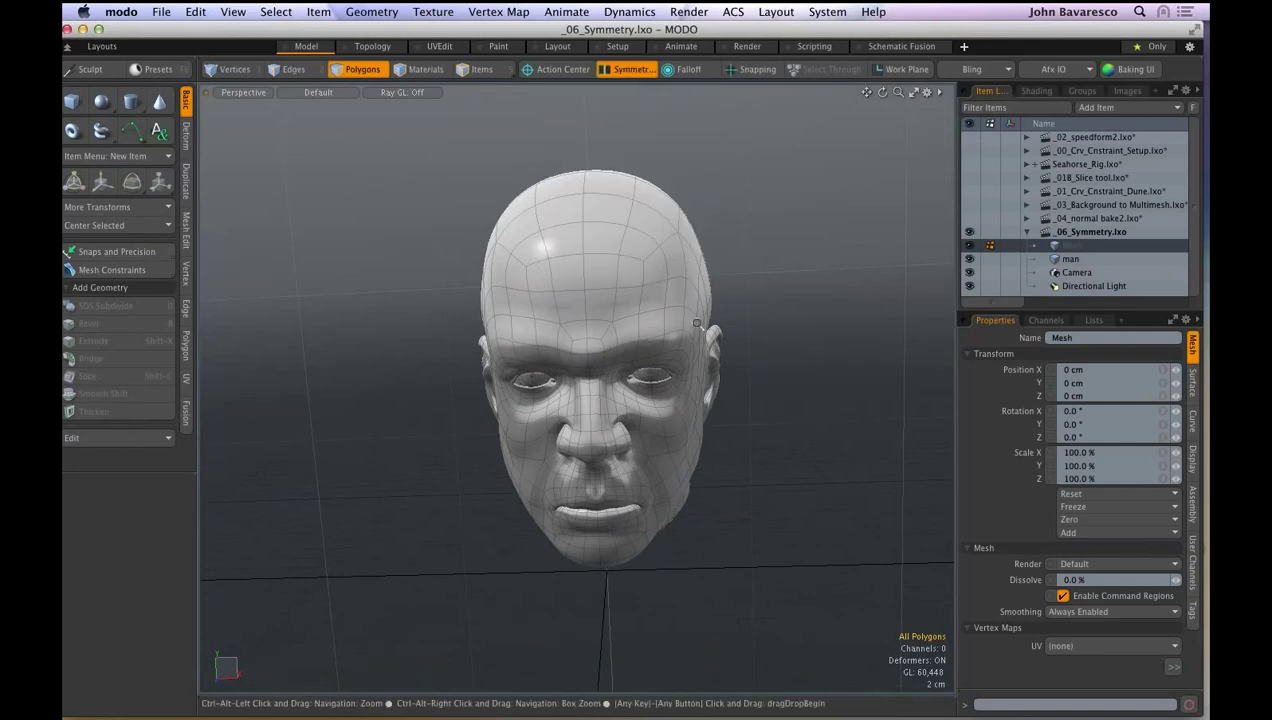
# - Select the man head mesh and pick a strip of polygons from the temple down to the jaw using topological symmetry
pyautogui.keyDown('ctrl'); pyautogui.keyDown('alt'); pyautogui.moveTo(697, 323); pyautogui.dragTo(707, 323); pyautogui.keyUp('alt'); pyautogui.keyUp('ctrl')
pyautogui.keyDown('alt'); pyautogui.moveTo(707, 323); pyautogui.dragTo(554, 188); pyautogui.keyUp('alt')
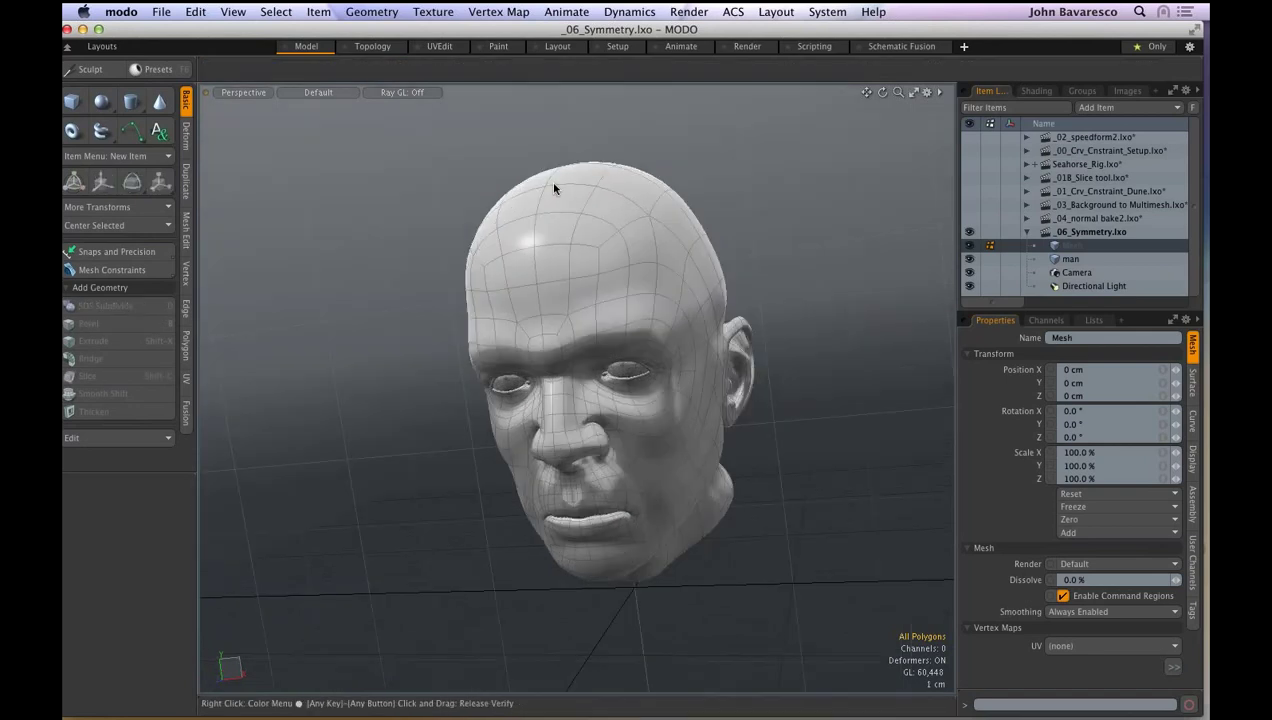
pyautogui.click(554, 187)
pyautogui.click(382, 73)
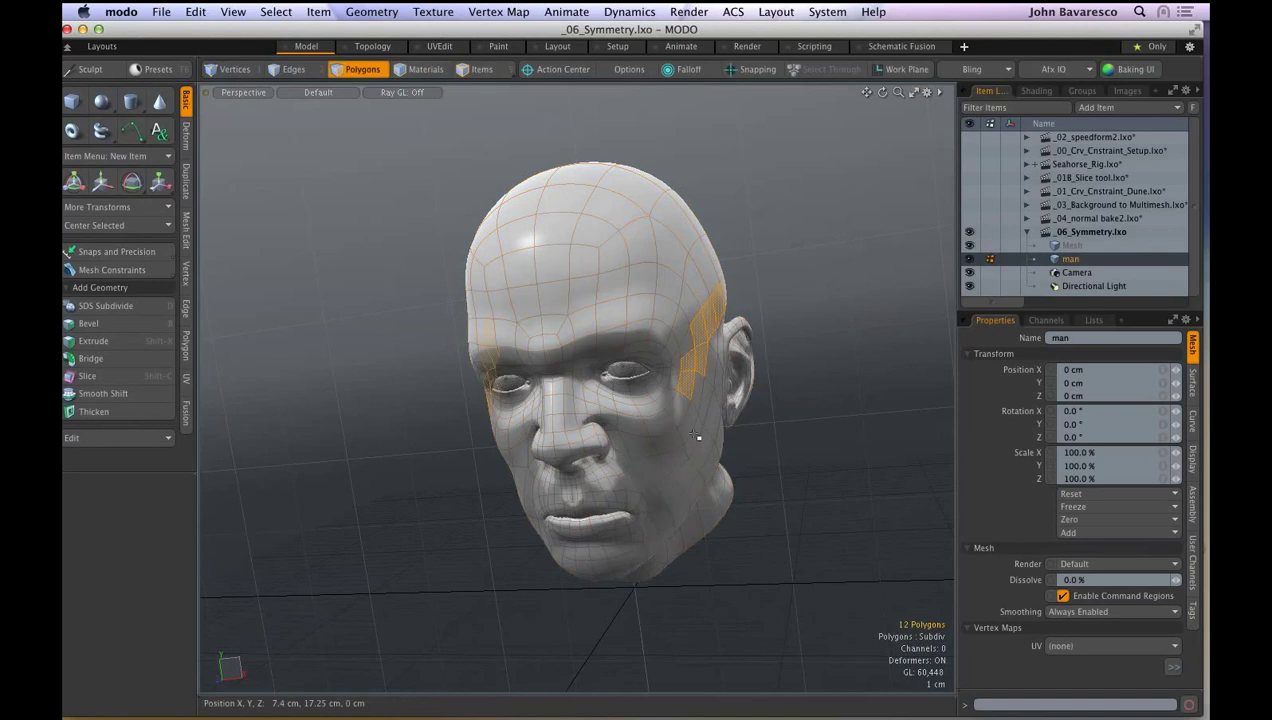
pyautogui.keyDown('shift'); pyautogui.moveTo(697, 436); pyautogui.dragTo(701, 456); pyautogui.keyUp('shift')
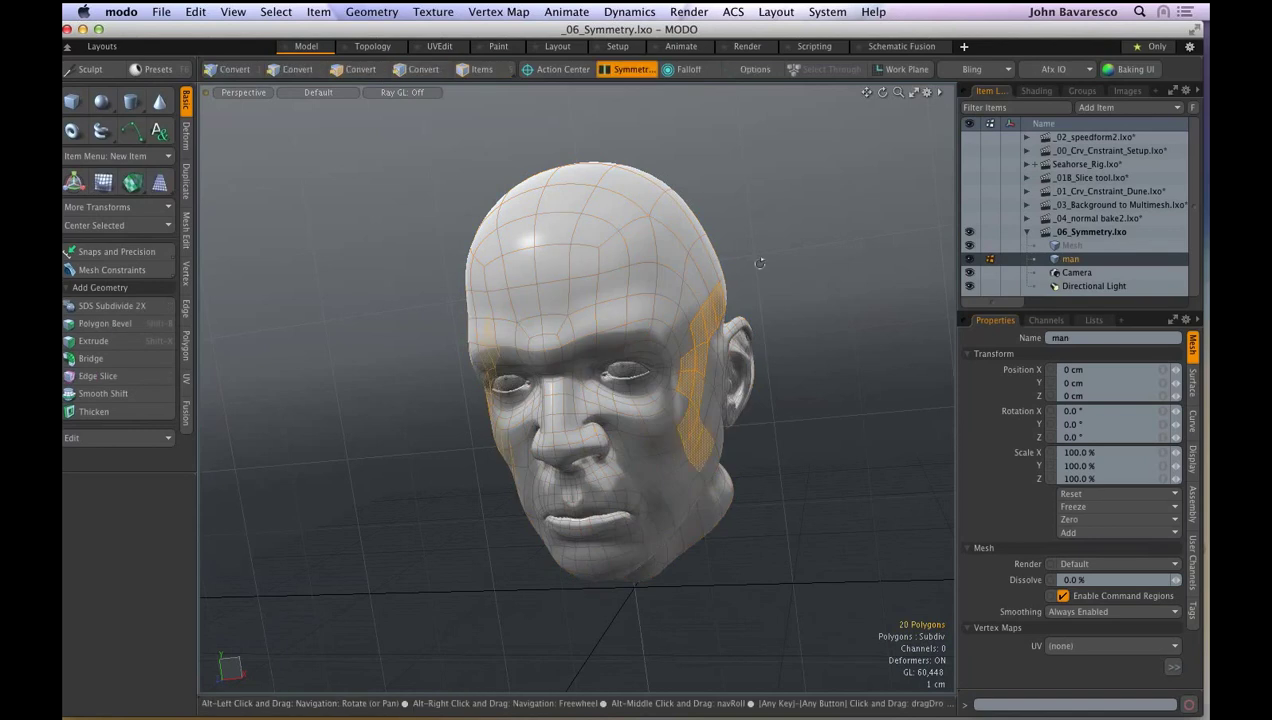
pyautogui.keyDown('alt'); pyautogui.moveTo(760, 263); pyautogui.dragTo(791, 224); pyautogui.keyUp('alt')
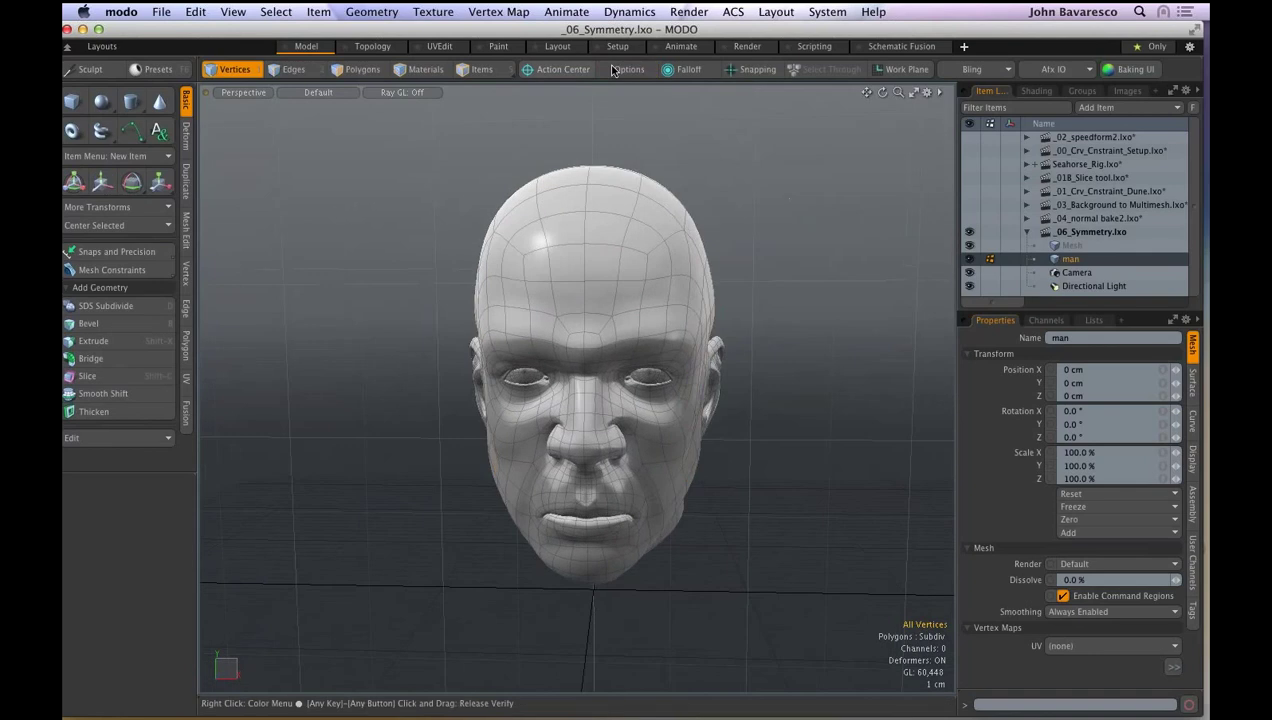
# - Turn symmetry off and pull vertices on one side of the head outward using Element Move with a 5.5 cm falloff range
pyautogui.click(629, 70)
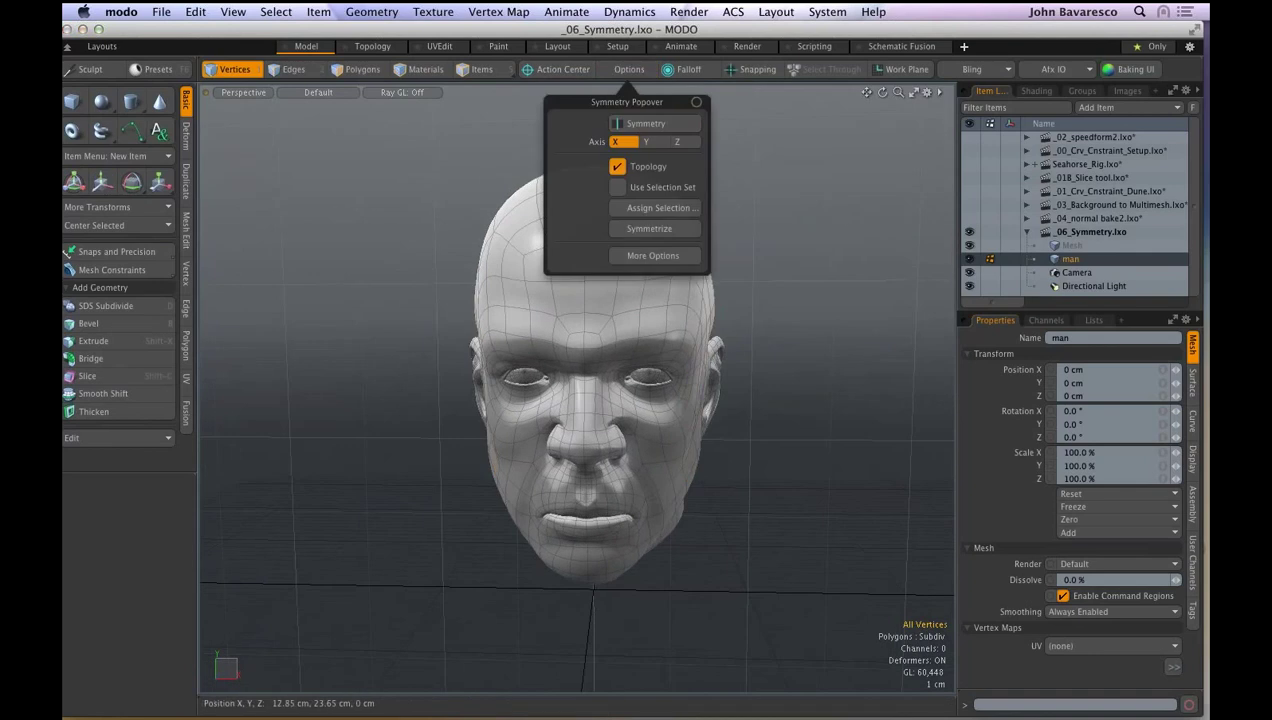
pyautogui.press('t')
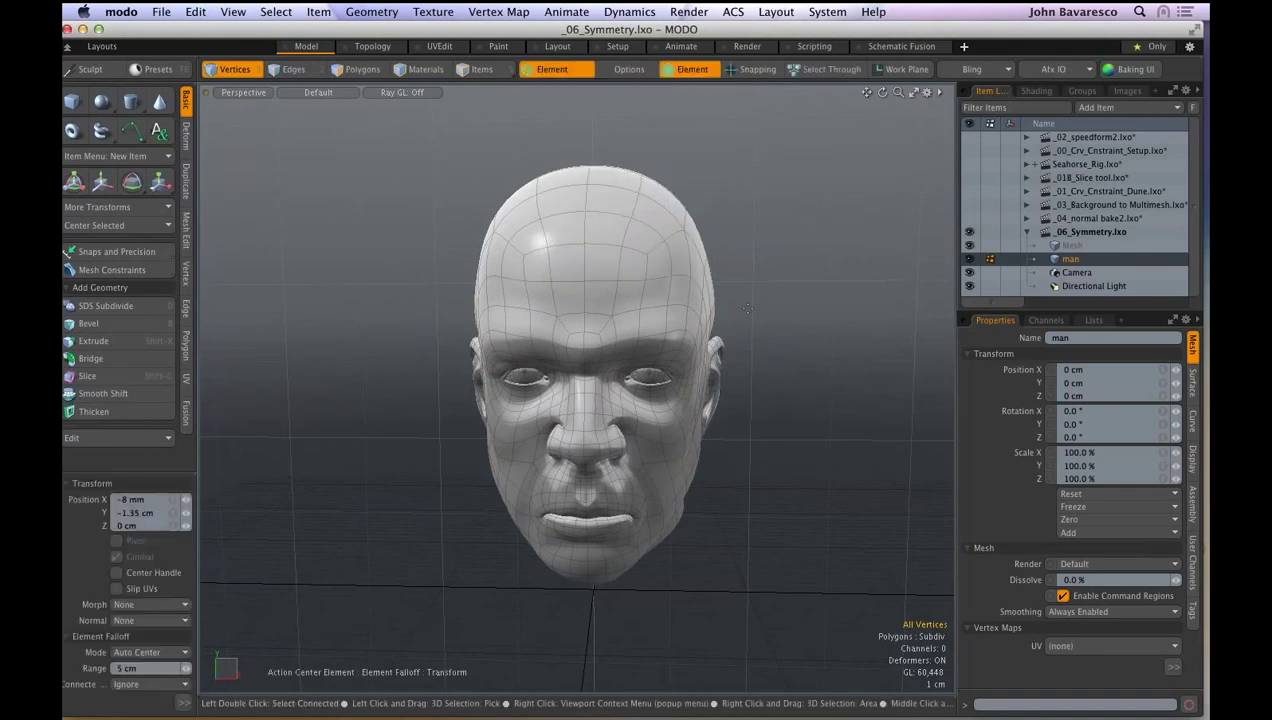
pyautogui.moveTo(747, 308); pyautogui.dragTo(753, 308, button='right')
pyautogui.moveTo(711, 330); pyautogui.dragTo(729, 298)
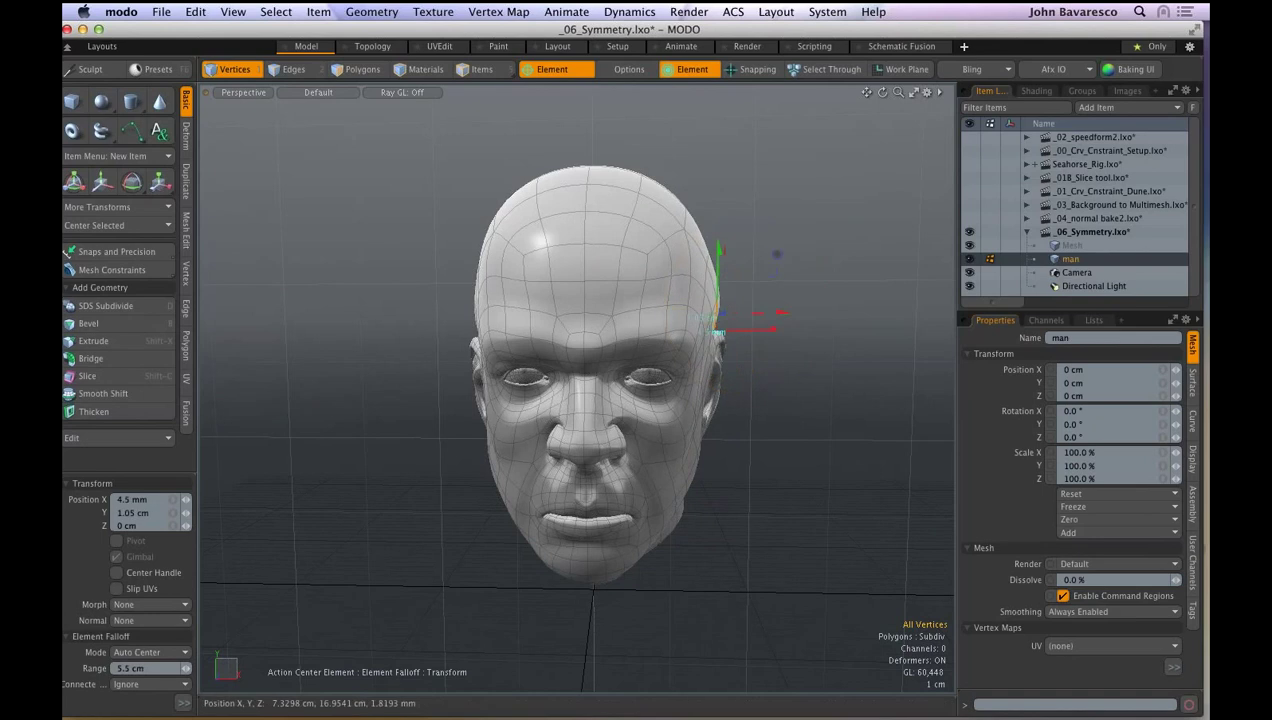
pyautogui.click(704, 420)
pyautogui.moveTo(704, 420); pyautogui.dragTo(708, 441)
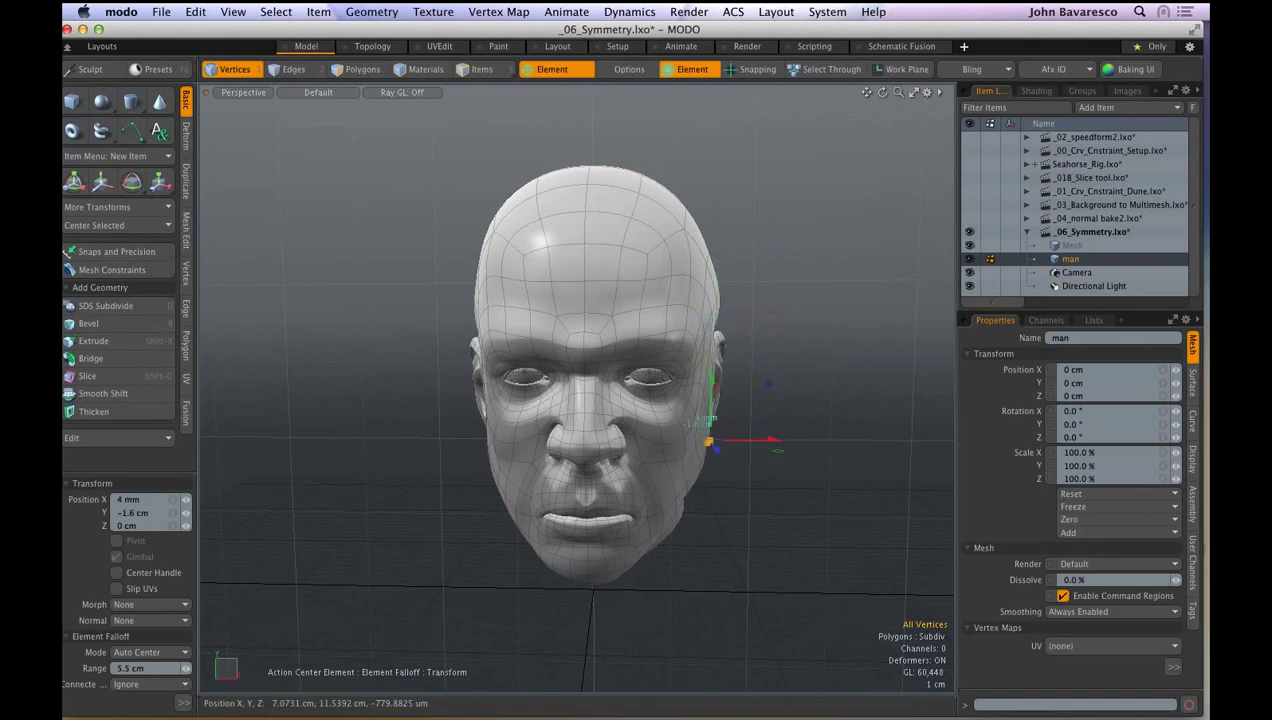
pyautogui.moveTo(705, 368); pyautogui.dragTo(709, 366)
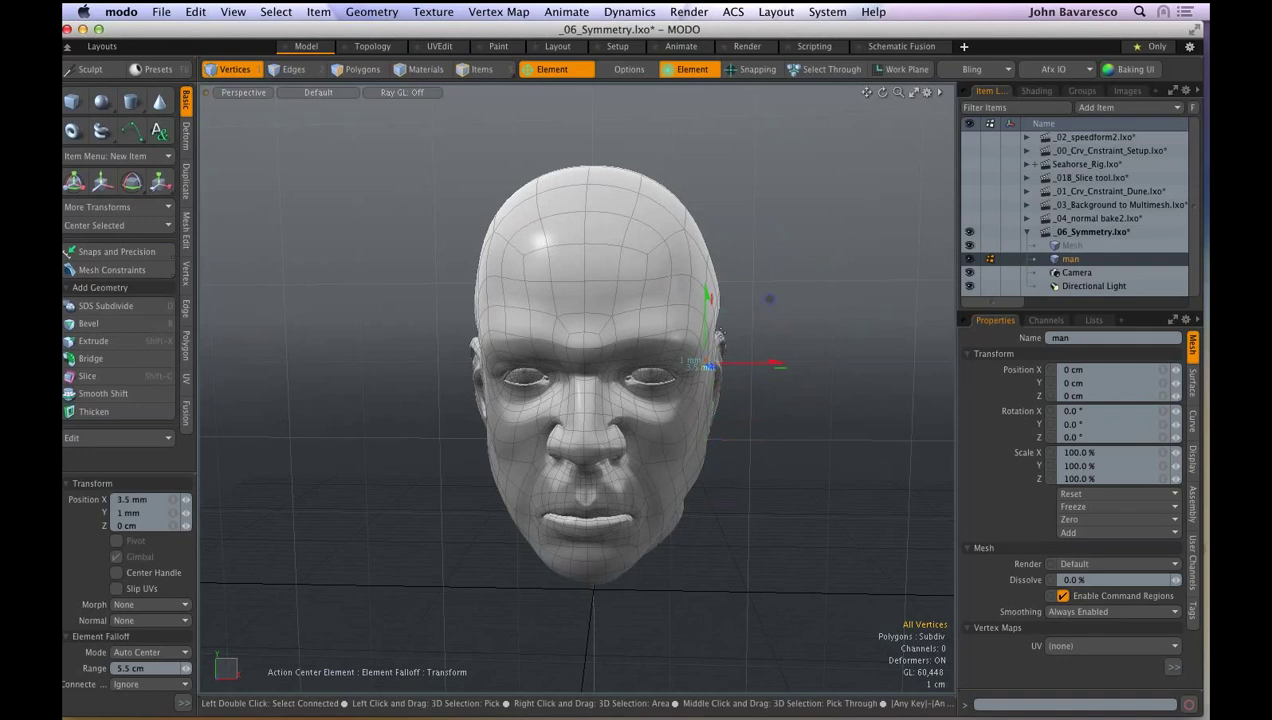
pyautogui.press('q')
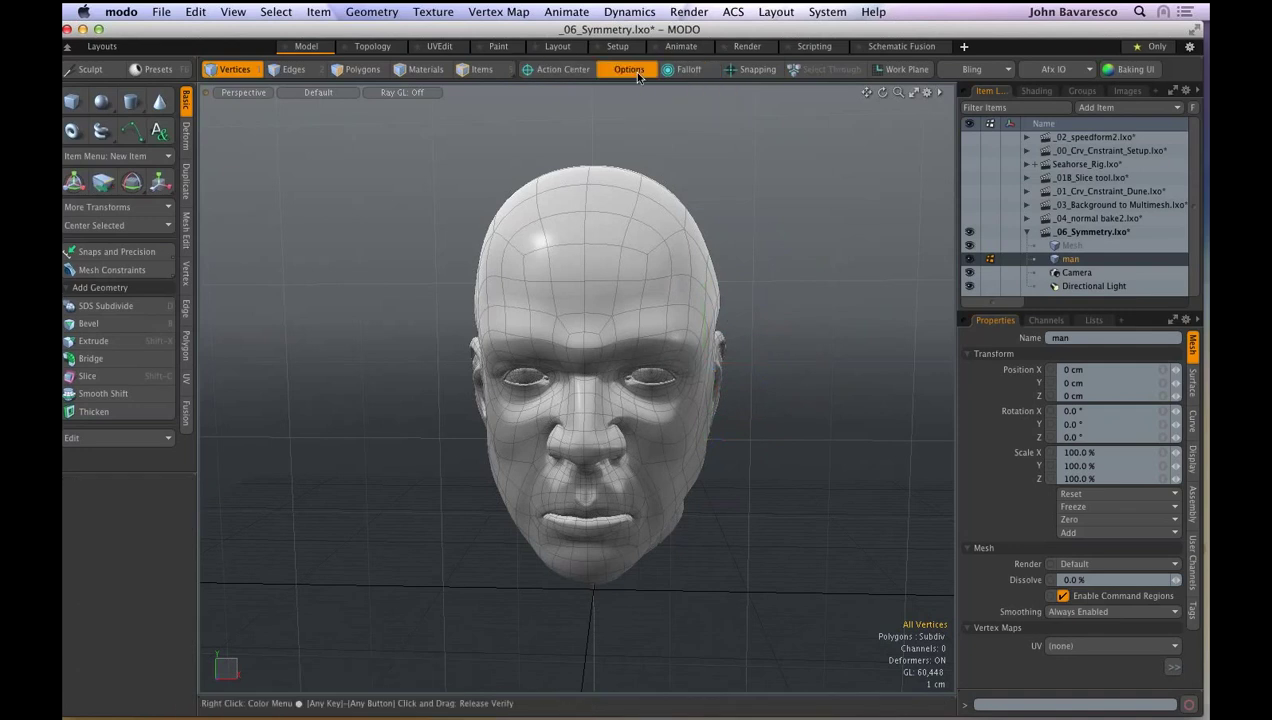
# - Turn symmetry back on along the X axis with Topology enabled
pyautogui.click(632, 71)
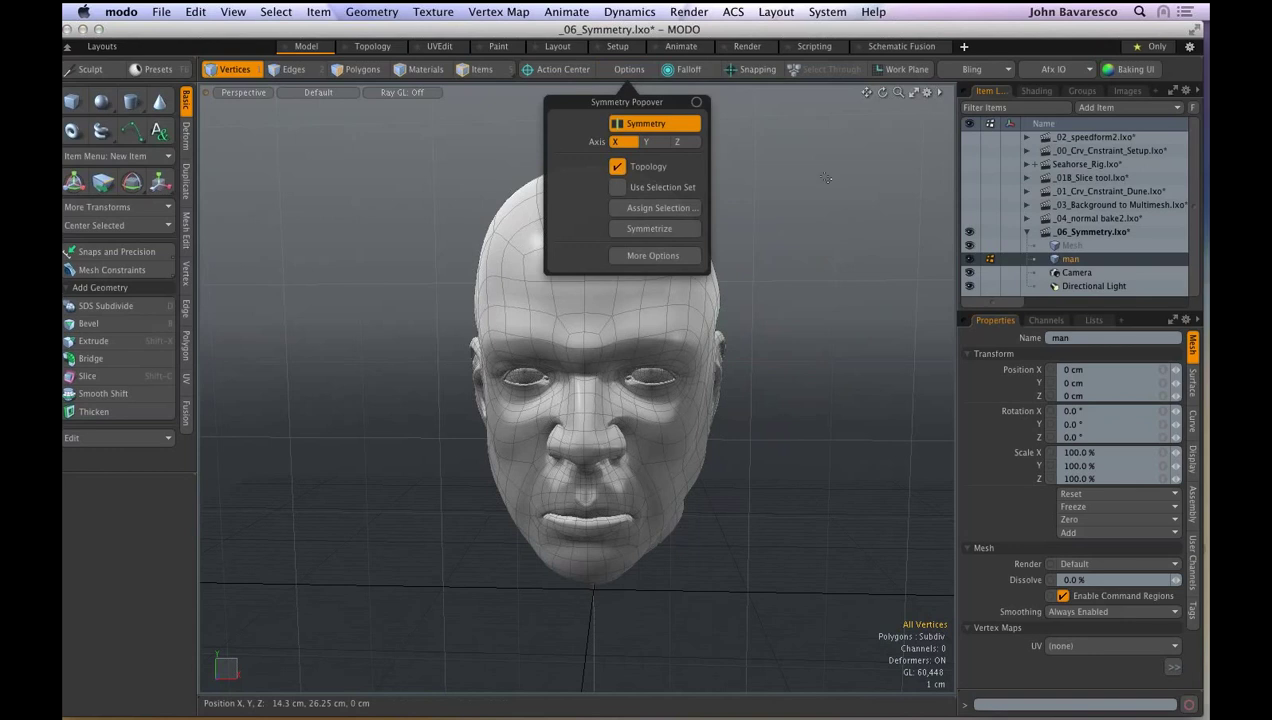
pyautogui.click(808, 128)
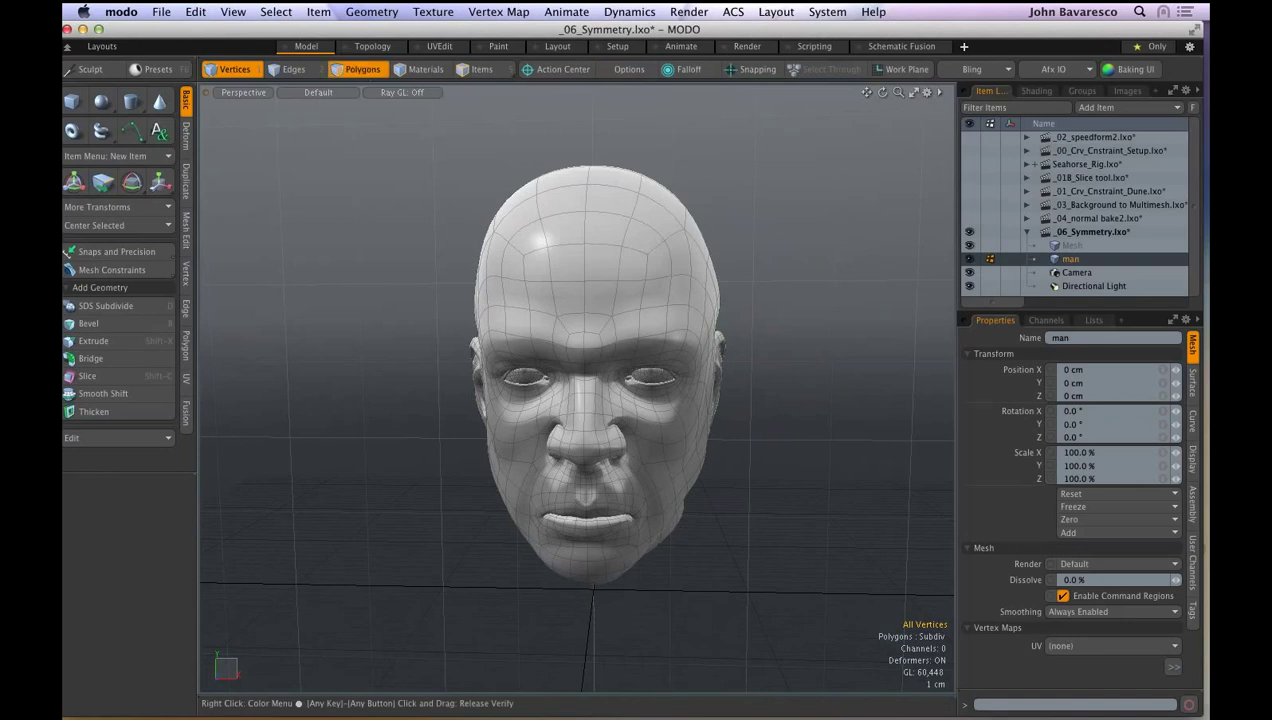
# - Pick polygons at the temple of the man head in polygon mode using topological symmetry, and expand the selection around the temple
pyautogui.click(362, 70)
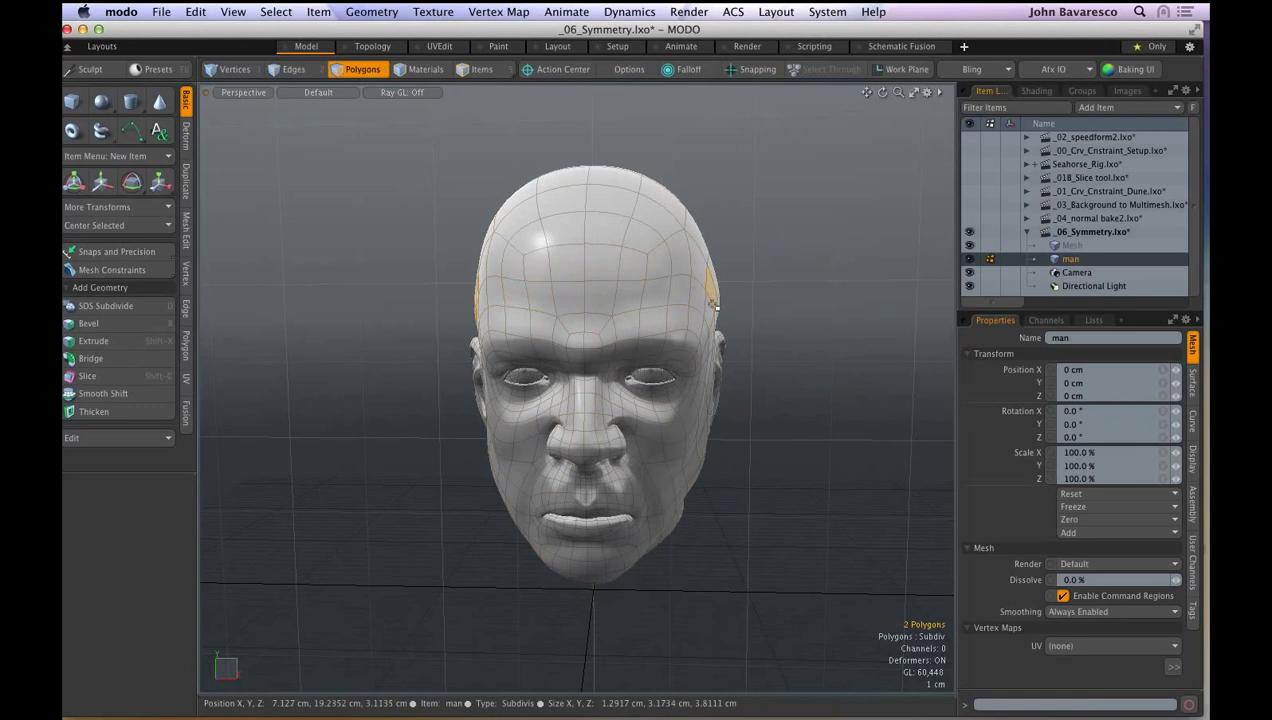
pyautogui.moveTo(711, 305); pyautogui.dragTo(712, 342)
pyautogui.keyDown('shift'); pyautogui.click(712, 342); pyautogui.keyUp('shift')
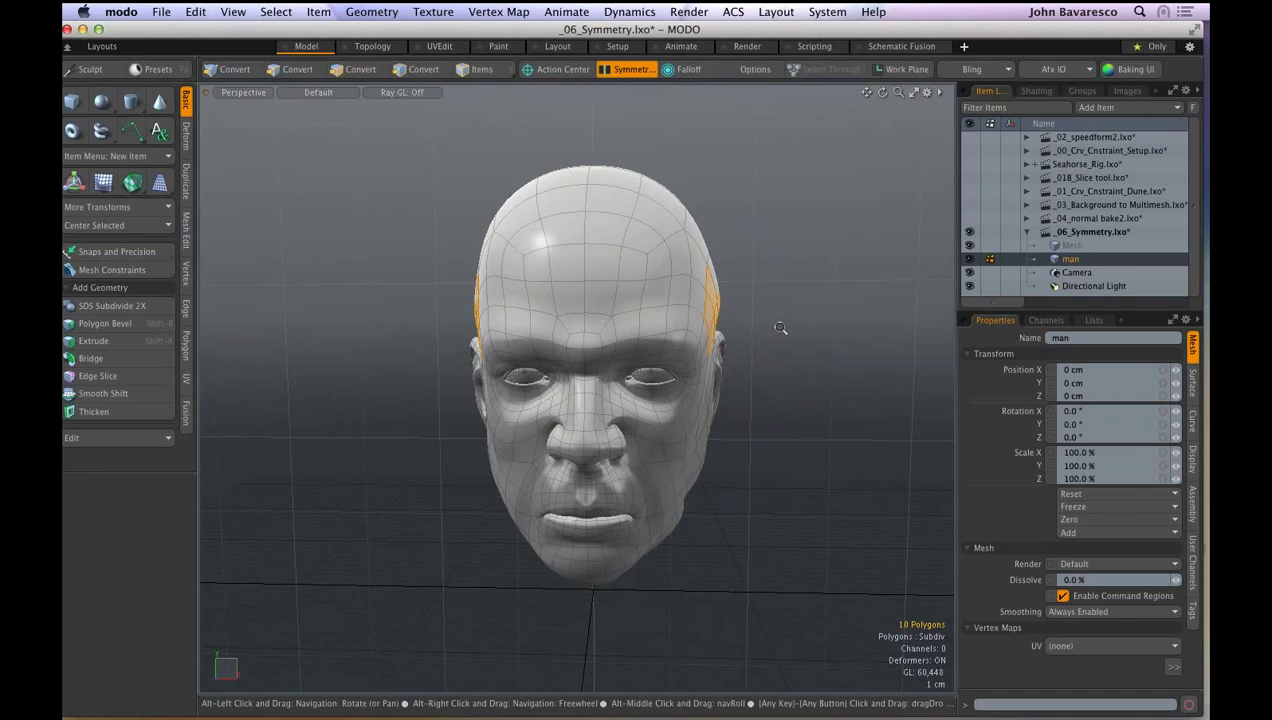
pyautogui.moveTo(781, 328)
pyautogui.keyDown('ctrl'); pyautogui.keyDown('alt'); pyautogui.mouseDown()
pyautogui.moveTo(789, 320)
pyautogui.moveTo(765, 341)
pyautogui.mouseUp(); pyautogui.keyUp('alt'); pyautogui.keyUp('ctrl')
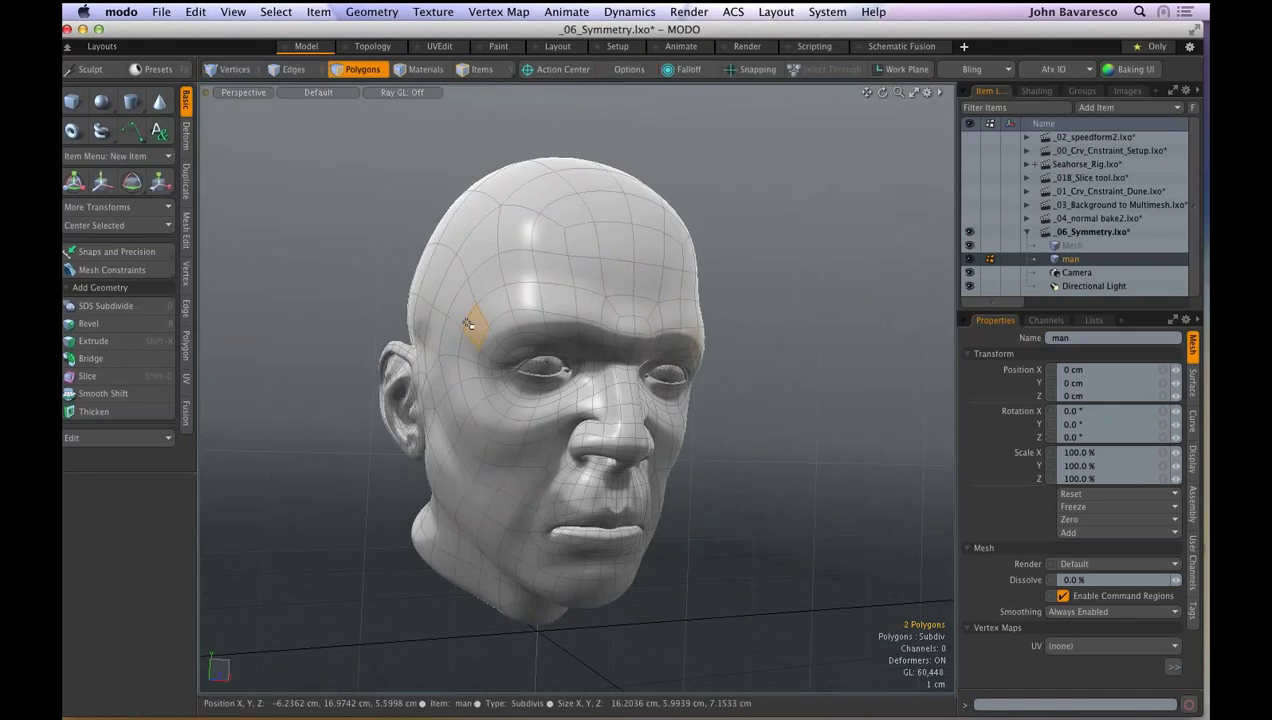
pyautogui.hotkey('shift', 'Up')
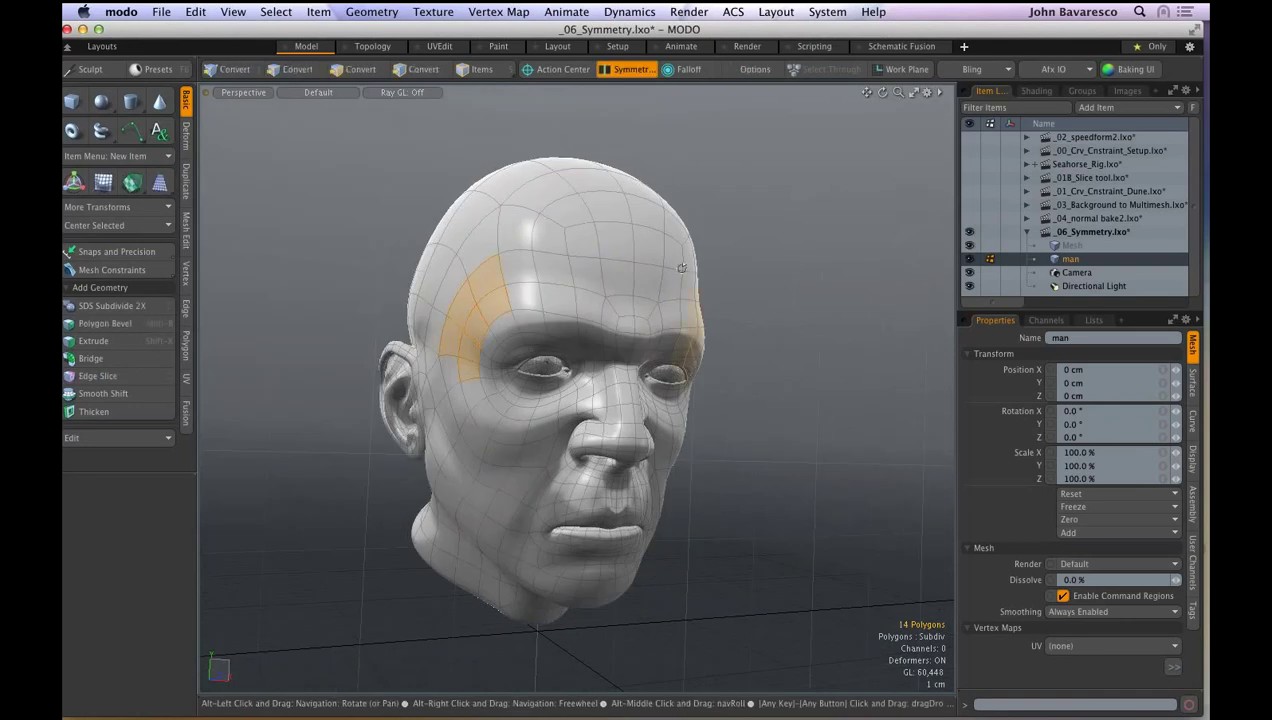
pyautogui.keyDown('alt'); pyautogui.moveTo(682, 268); pyautogui.dragTo(670, 307); pyautogui.keyUp('alt')
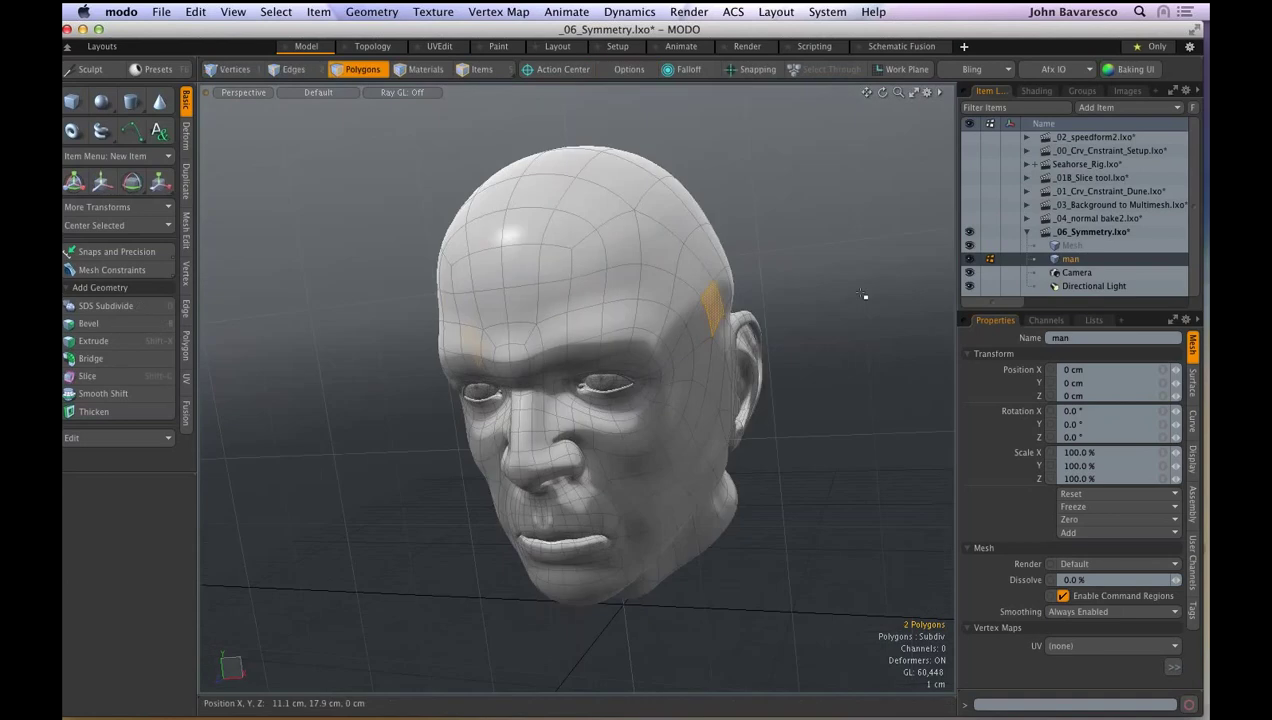
# - Move points on the temple with Element Move at a 6.15 cm falloff range and symmetry on
pyautogui.moveTo(703, 291); pyautogui.dragTo(708, 278)
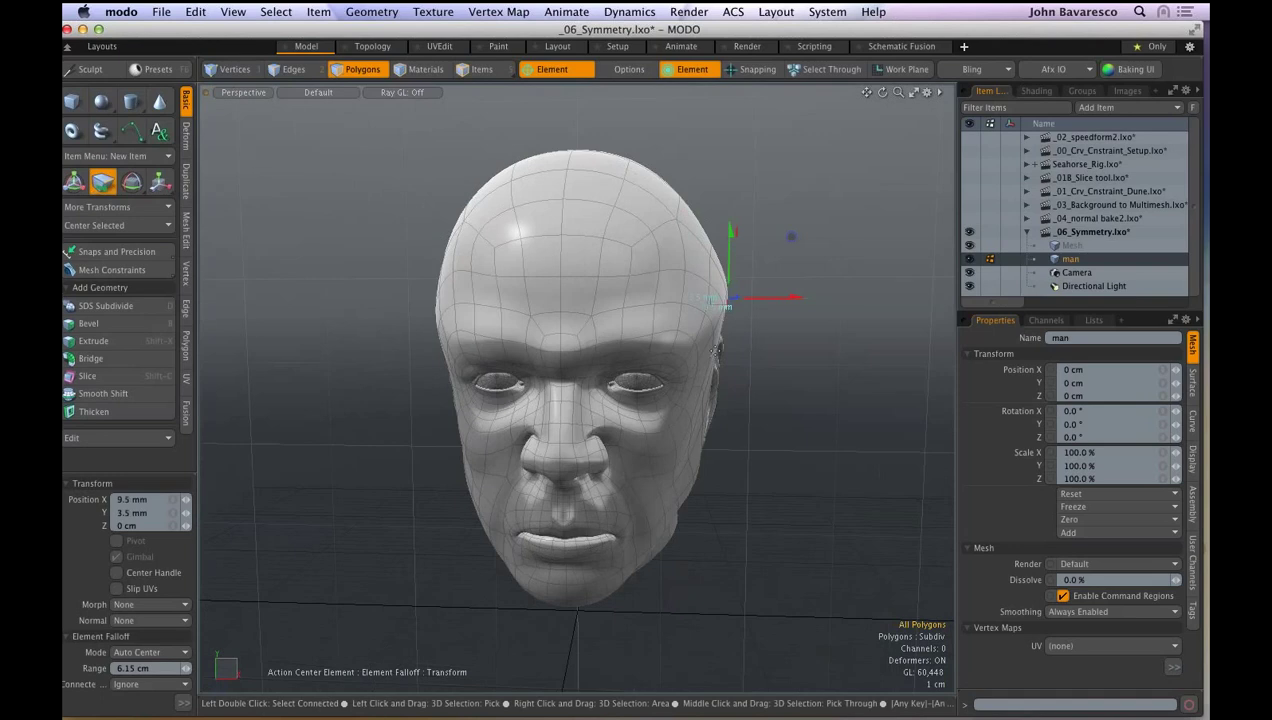
pyautogui.moveTo(712, 300); pyautogui.dragTo(716, 345)
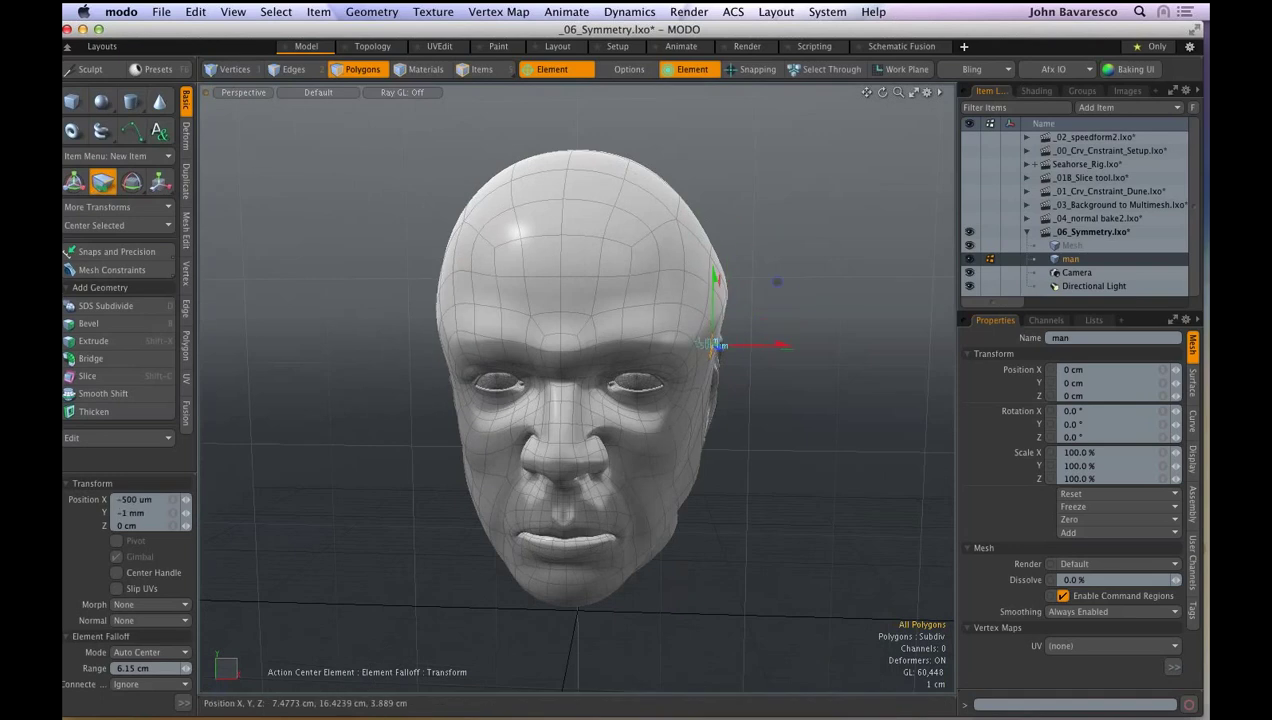
pyautogui.keyDown('ctrl'); pyautogui.keyDown('alt'); pyautogui.moveTo(705, 289); pyautogui.dragTo(745, 289); pyautogui.keyUp('alt'); pyautogui.keyUp('ctrl')
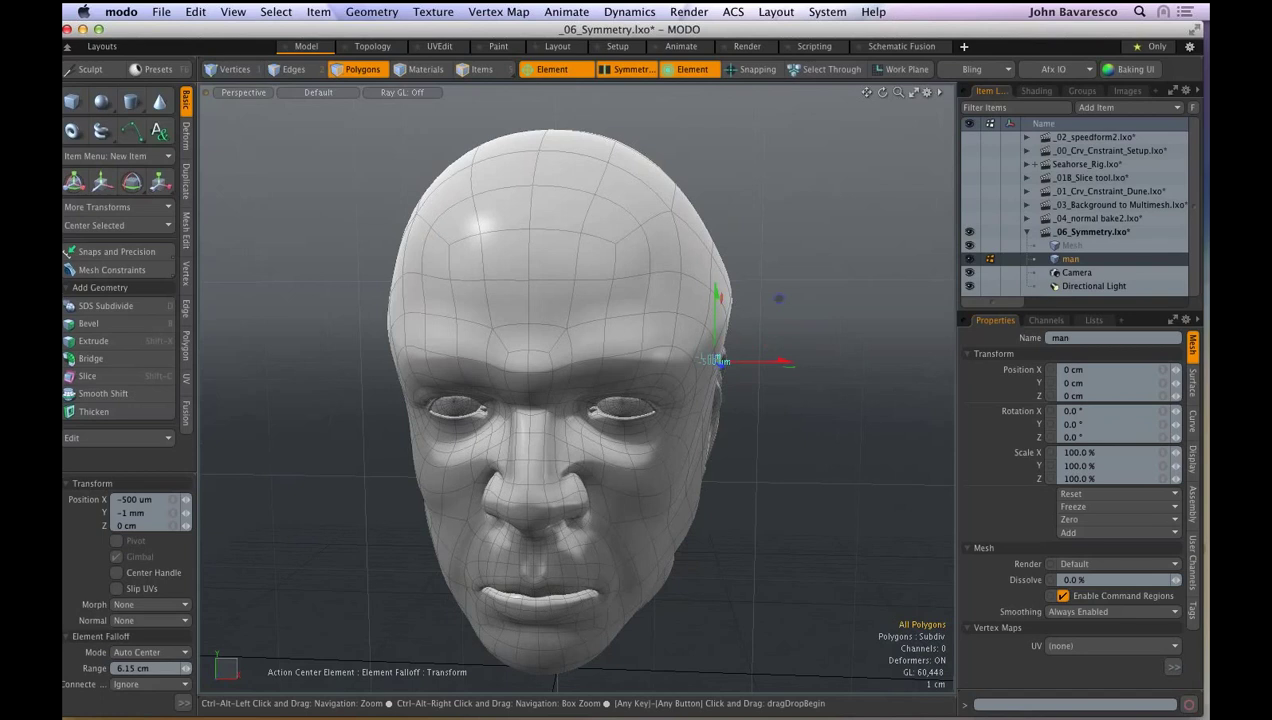
pyautogui.keyDown('alt'); pyautogui.moveTo(716, 360); pyautogui.dragTo(735, 305); pyautogui.keyUp('alt')
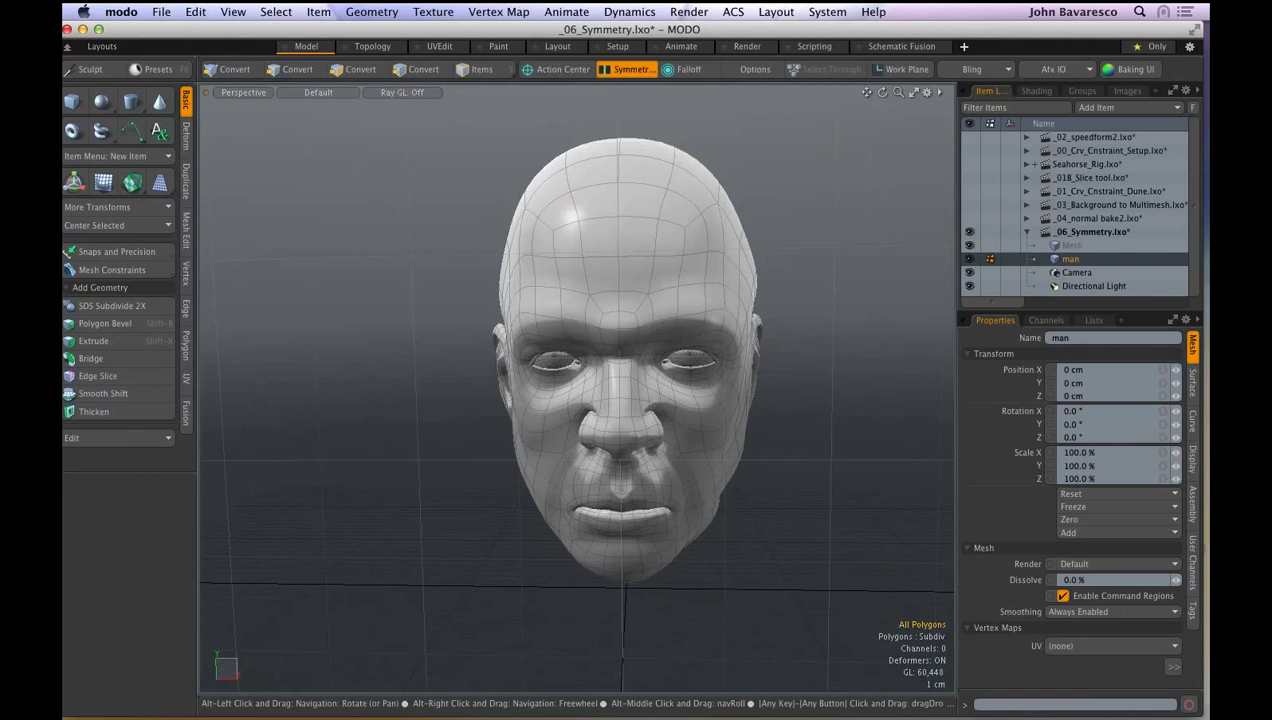
pyautogui.keyDown('alt'); pyautogui.keyDown('shift'); pyautogui.moveTo(619, 262); pyautogui.dragTo(612, 300); pyautogui.keyUp('shift'); pyautogui.keyUp('alt')
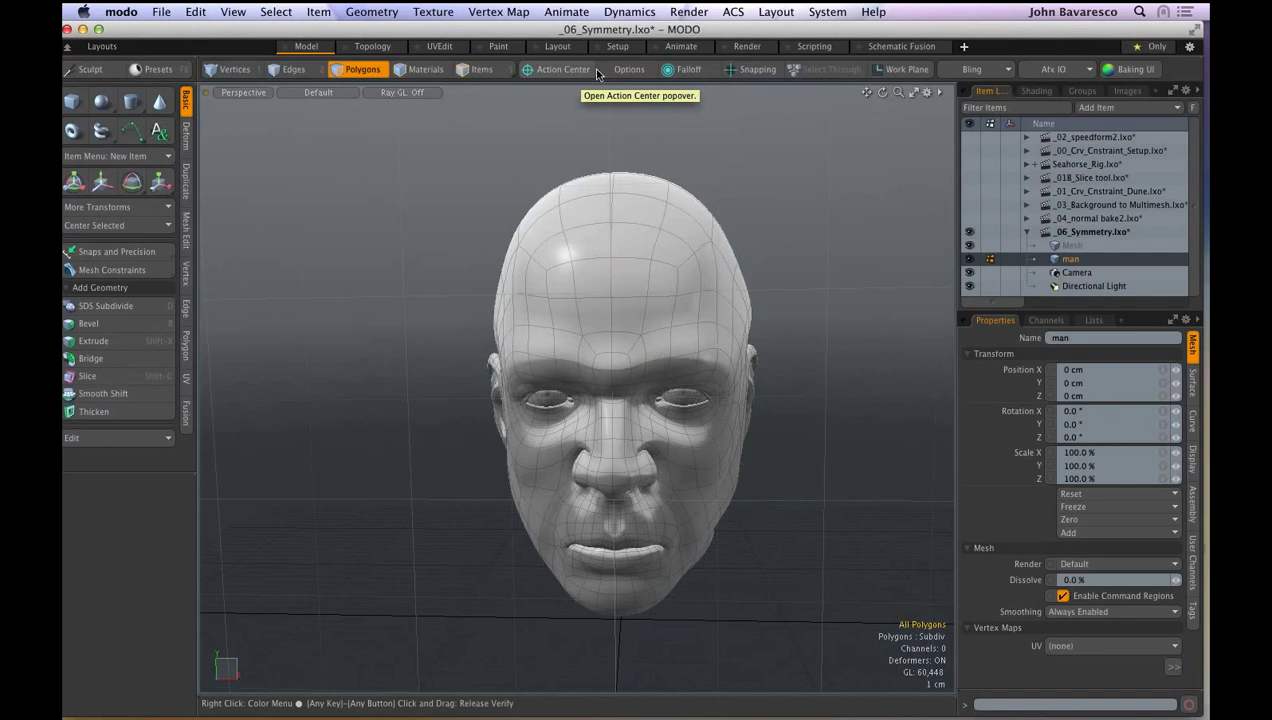
# - Turn symmetry off and shift the face's centre line sideways at the forehead and nose with Element Move
pyautogui.click(630, 69)
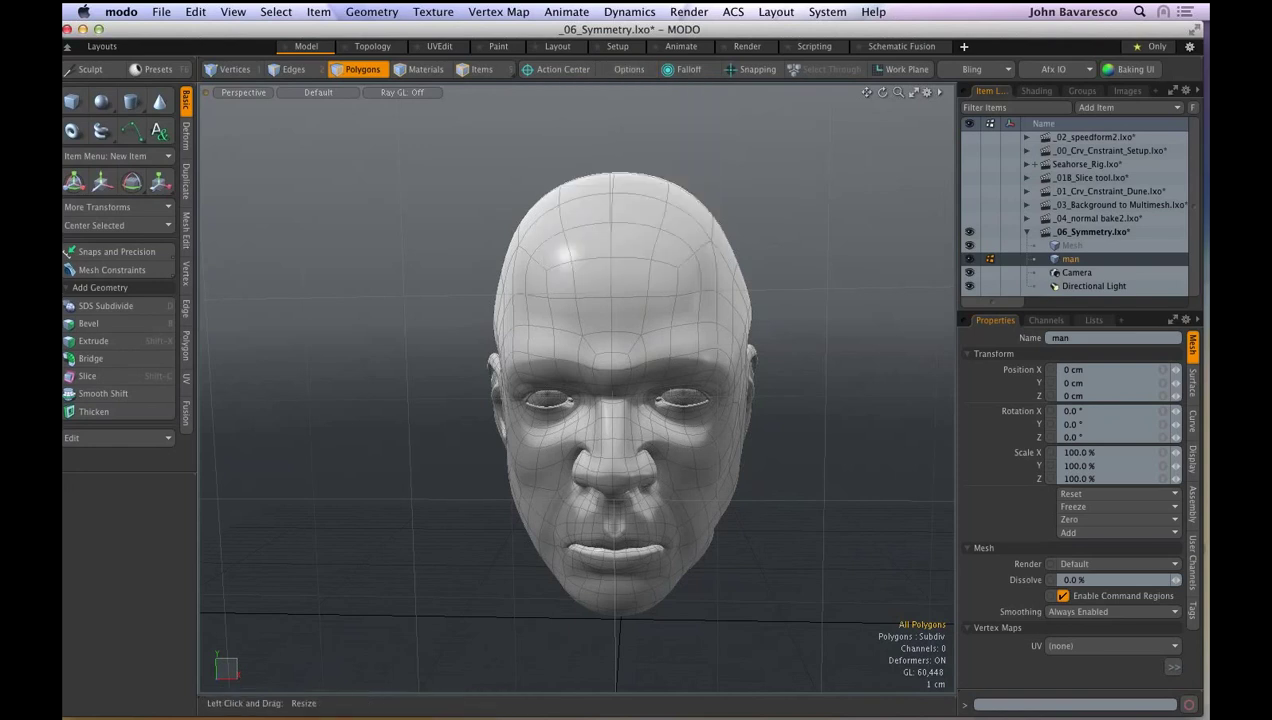
pyautogui.press('t')
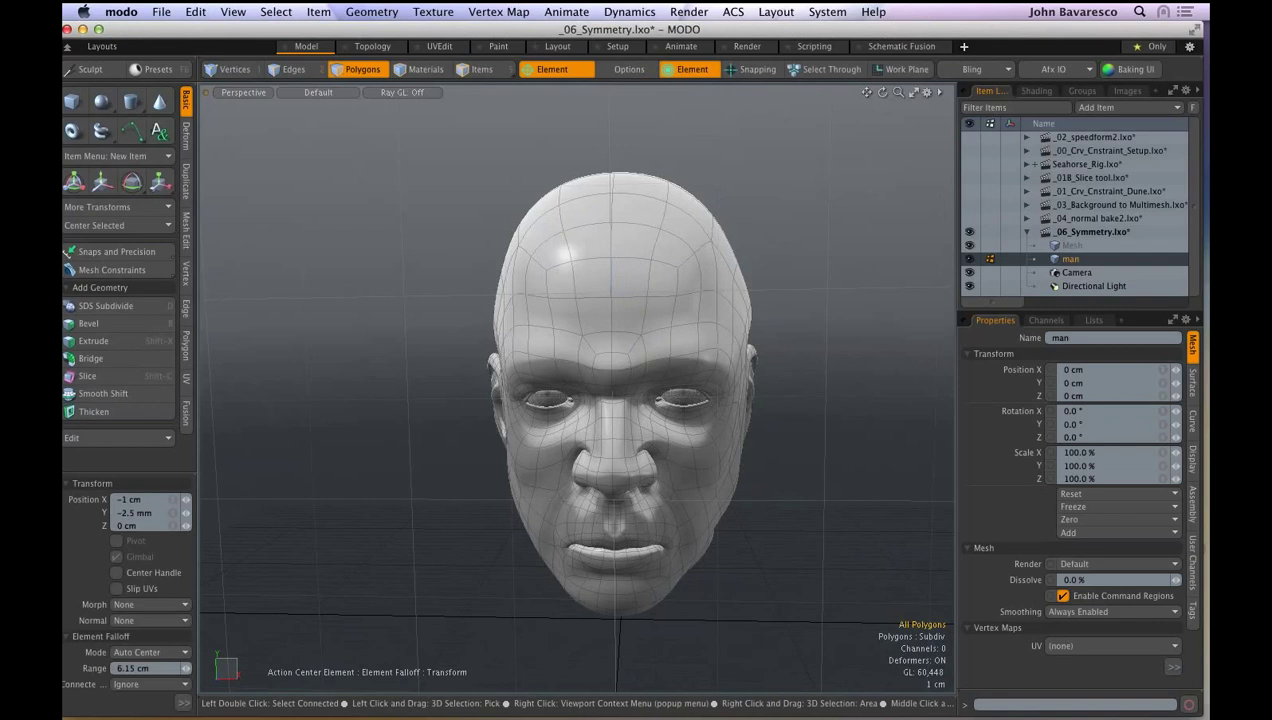
pyautogui.moveTo(613, 277); pyautogui.dragTo(638, 271)
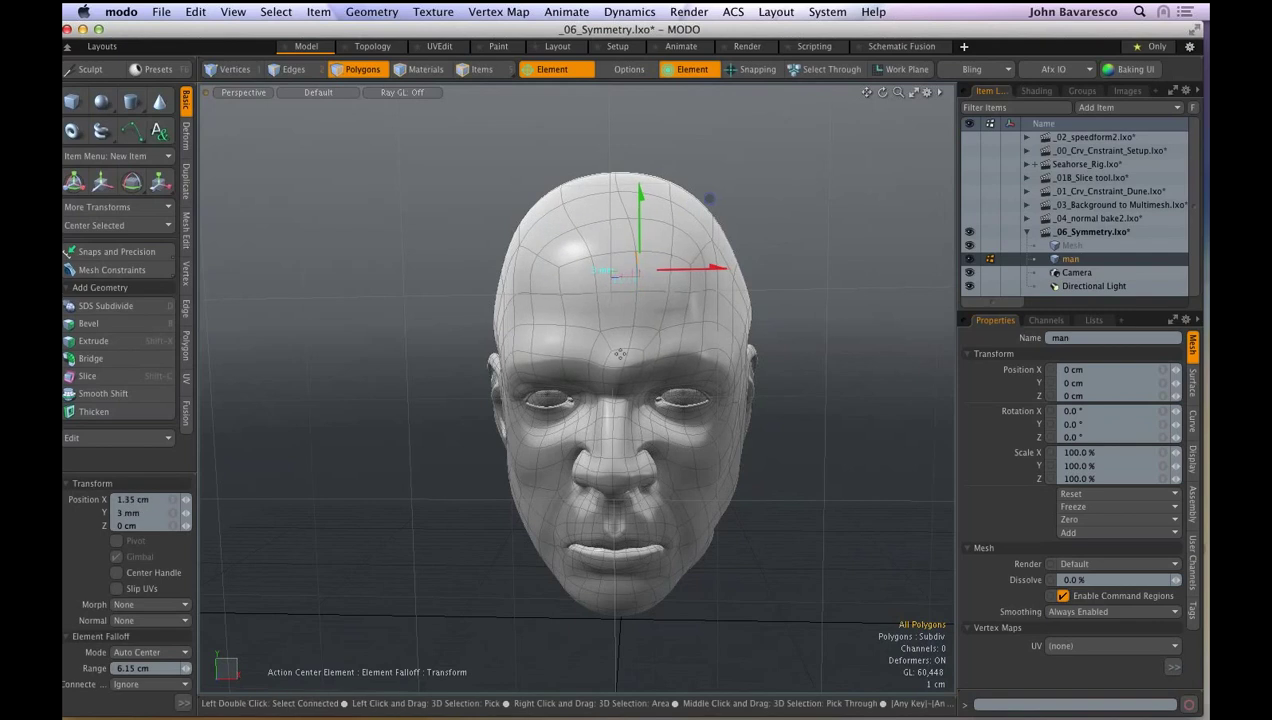
pyautogui.click(608, 460)
pyautogui.moveTo(608, 460); pyautogui.dragTo(602, 461)
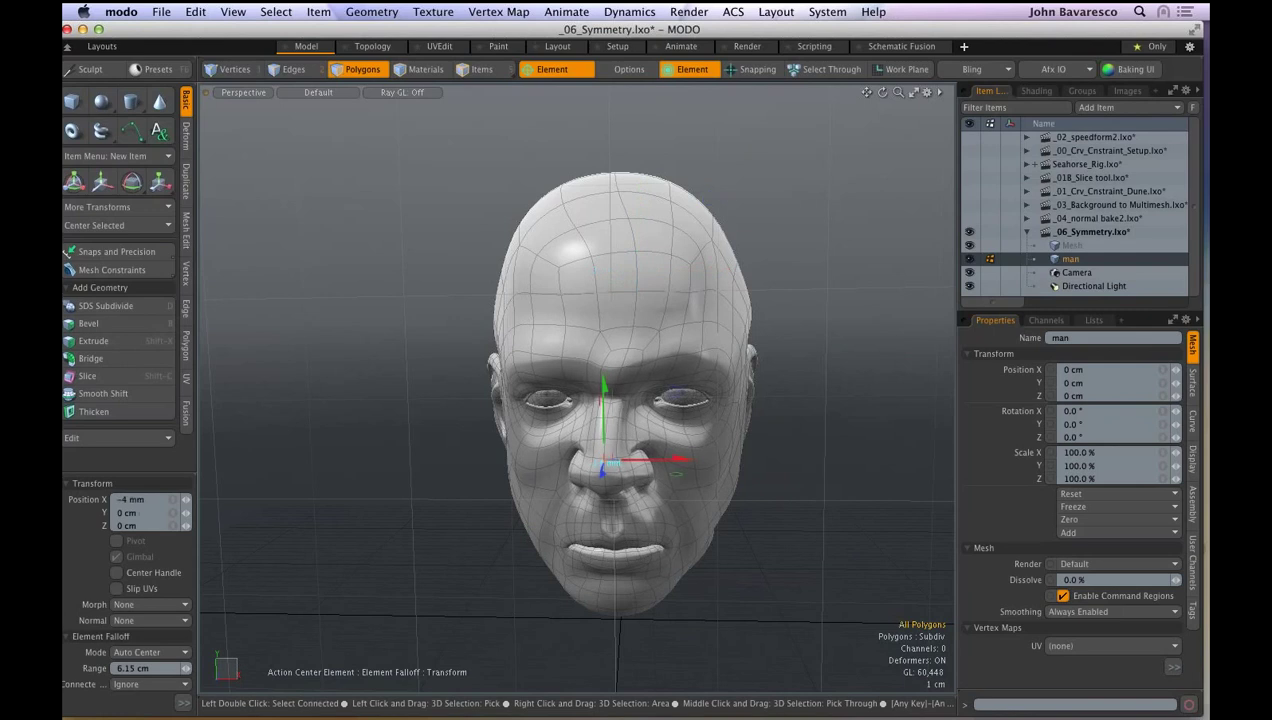
pyautogui.press('q')
# - Turn symmetry back on and reshape the forehead and brow with Element Move at a 6.15 cm falloff range
pyautogui.click(629, 69)
pyautogui.click(654, 124)
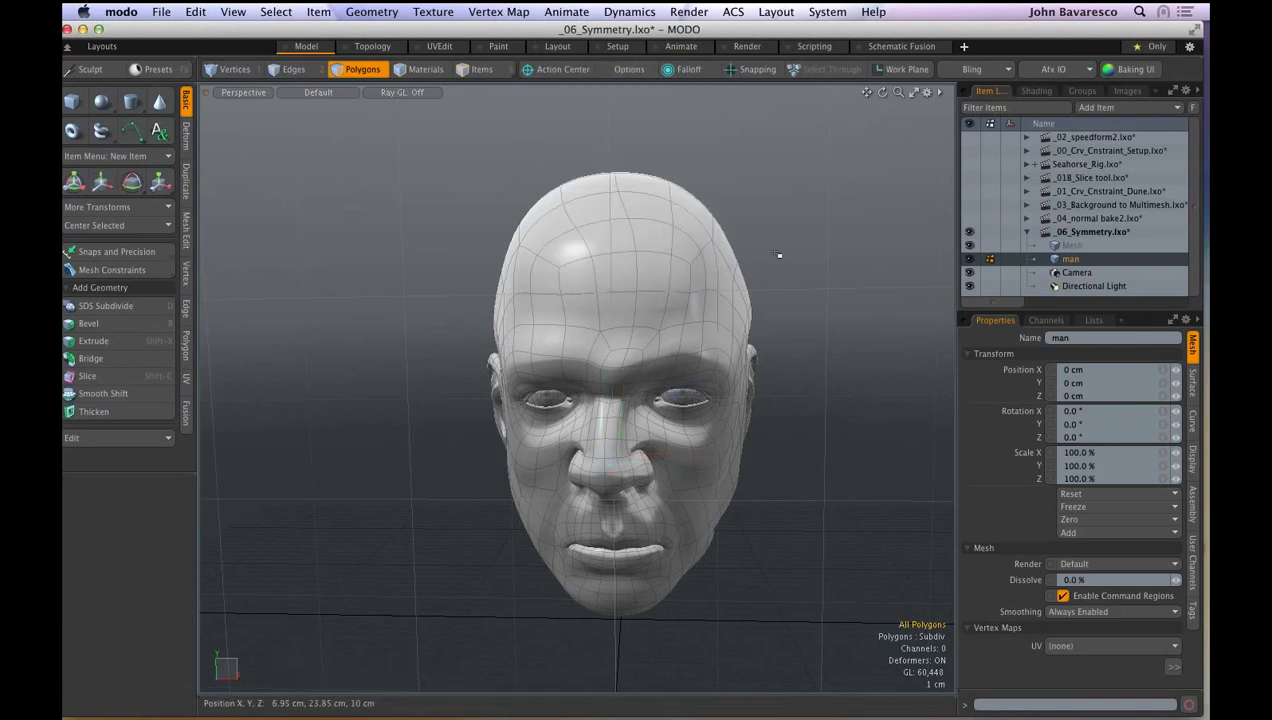
pyautogui.press('t')
pyautogui.moveTo(772, 202); pyautogui.dragTo(782, 201)
pyautogui.moveTo(715, 268); pyautogui.dragTo(721, 267)
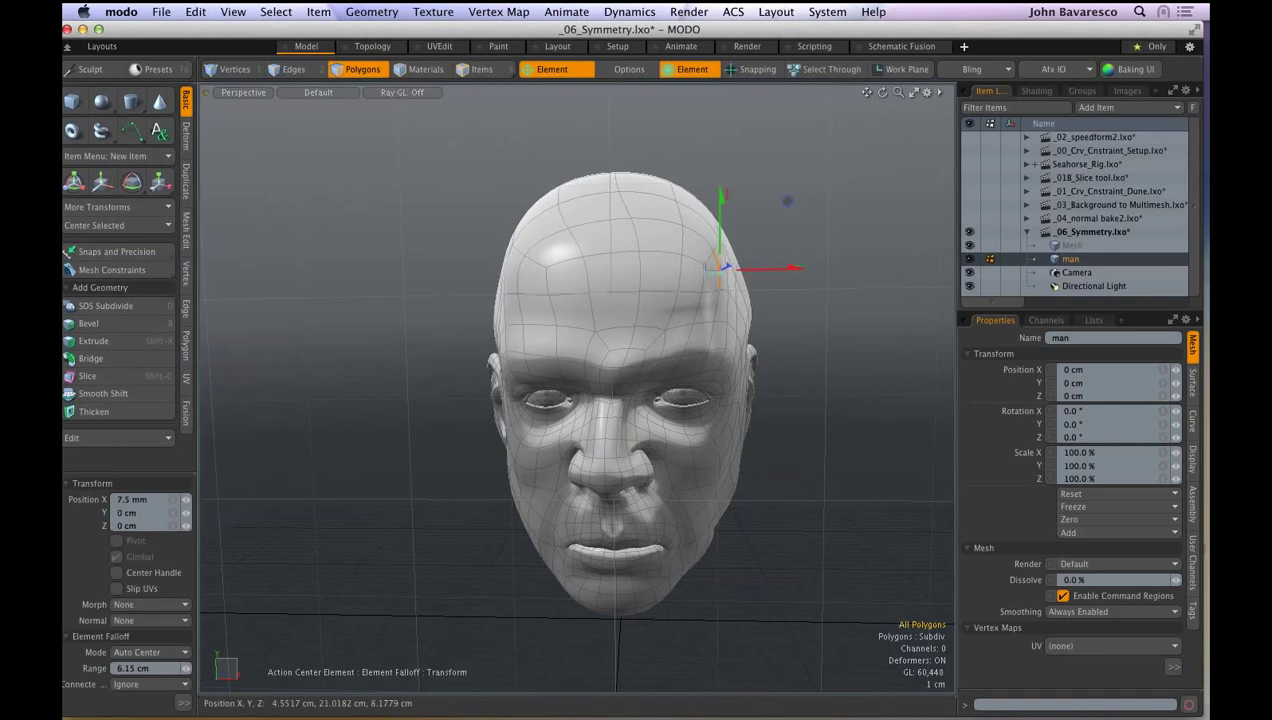
pyautogui.press('super+z')
pyautogui.moveTo(657, 229)
pyautogui.mouseDown()
pyautogui.moveTo(663, 219)
pyautogui.moveTo(651, 242)
pyautogui.mouseUp()
pyautogui.moveTo(741, 302); pyautogui.dragTo(742, 295)
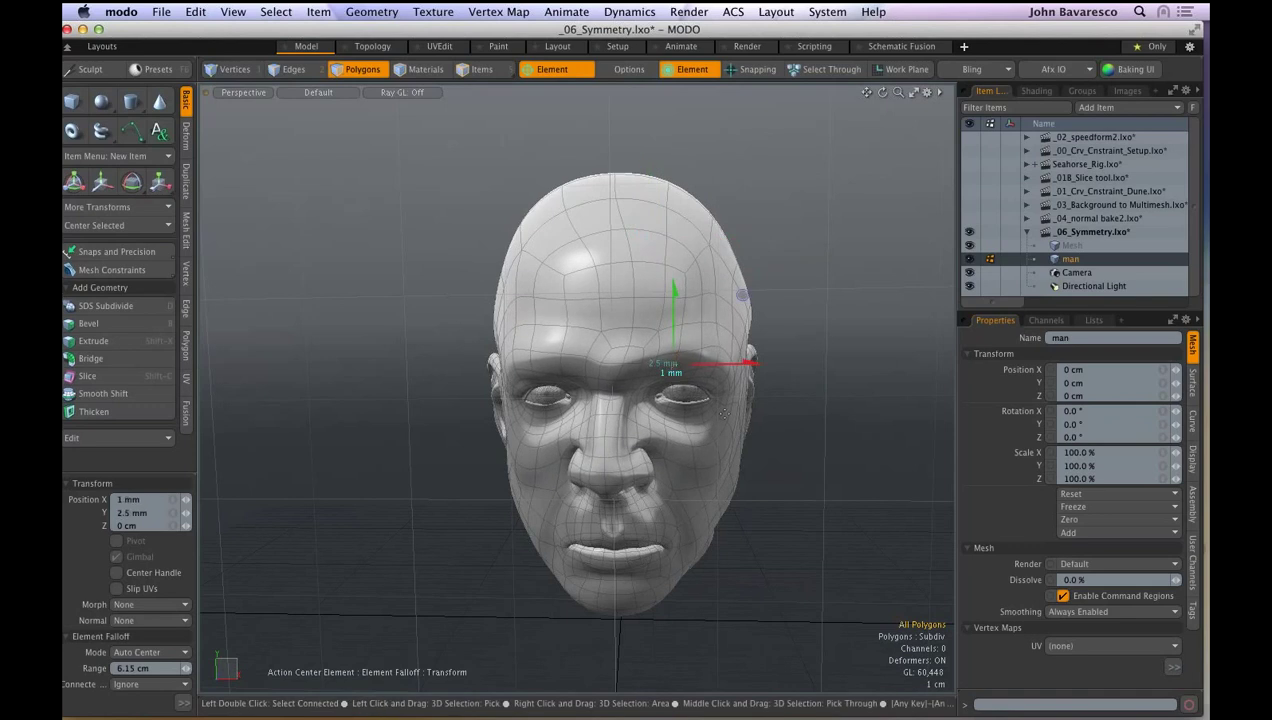
pyautogui.keyDown('ctrl'); pyautogui.keyDown('alt'); pyautogui.moveTo(688, 363); pyautogui.dragTo(790, 413); pyautogui.keyUp('alt'); pyautogui.keyUp('ctrl')
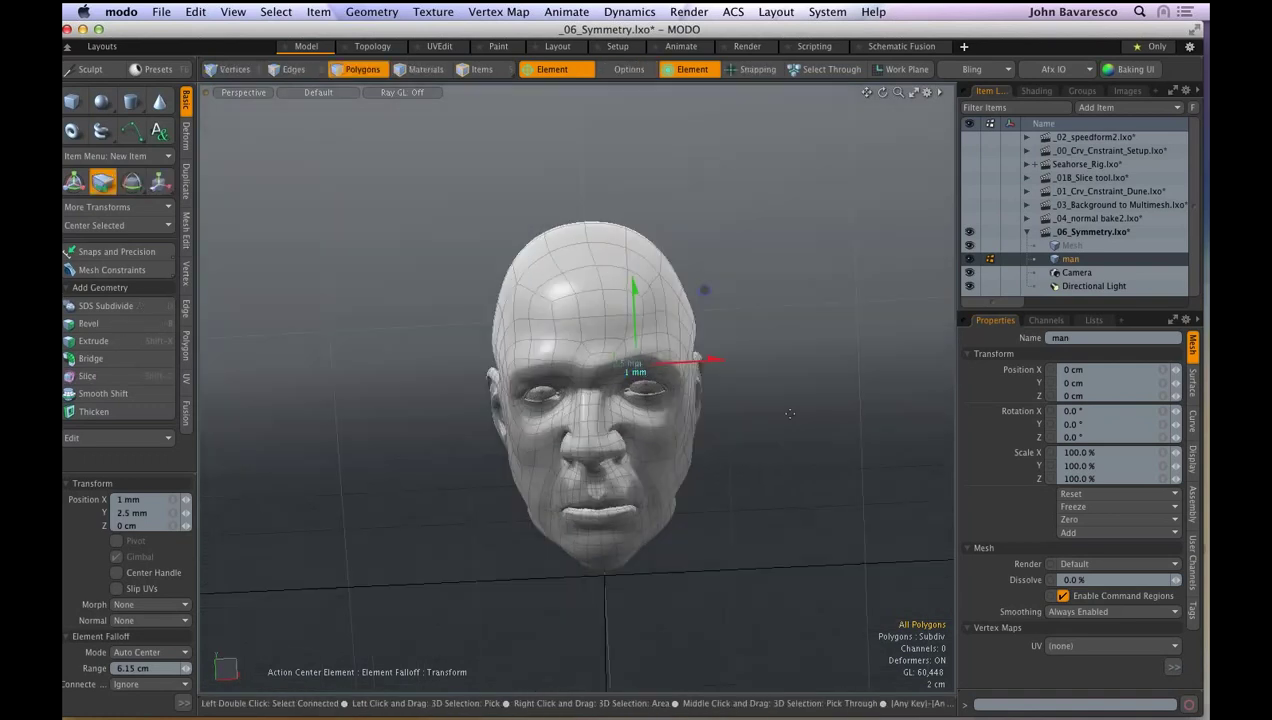
pyautogui.press('space')
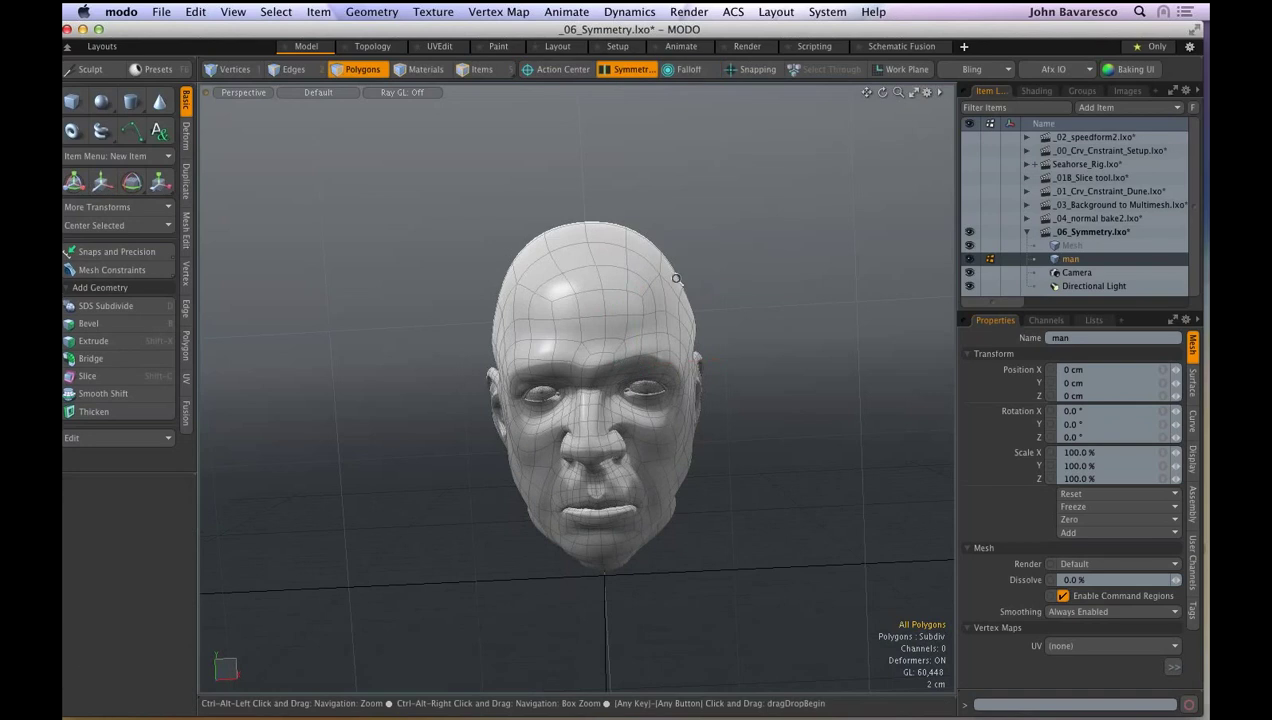
# - Switch to vertex mode and turn symmetry off, keeping the X axis and Topology options set
pyautogui.keyDown('ctrl'); pyautogui.keyDown('alt'); pyautogui.moveTo(676, 279); pyautogui.dragTo(720, 279); pyautogui.keyUp('alt'); pyautogui.keyUp('ctrl')
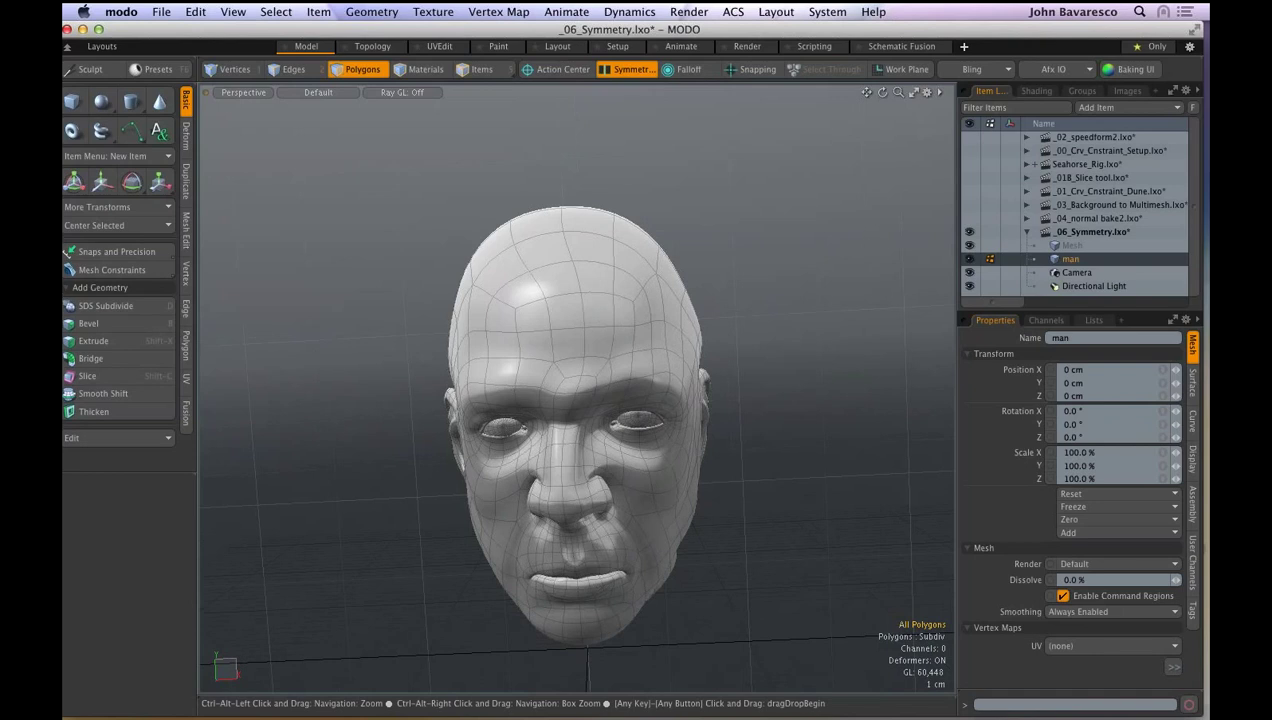
pyautogui.keyDown('alt'); pyautogui.moveTo(884, 333); pyautogui.dragTo(872, 357); pyautogui.keyUp('alt')
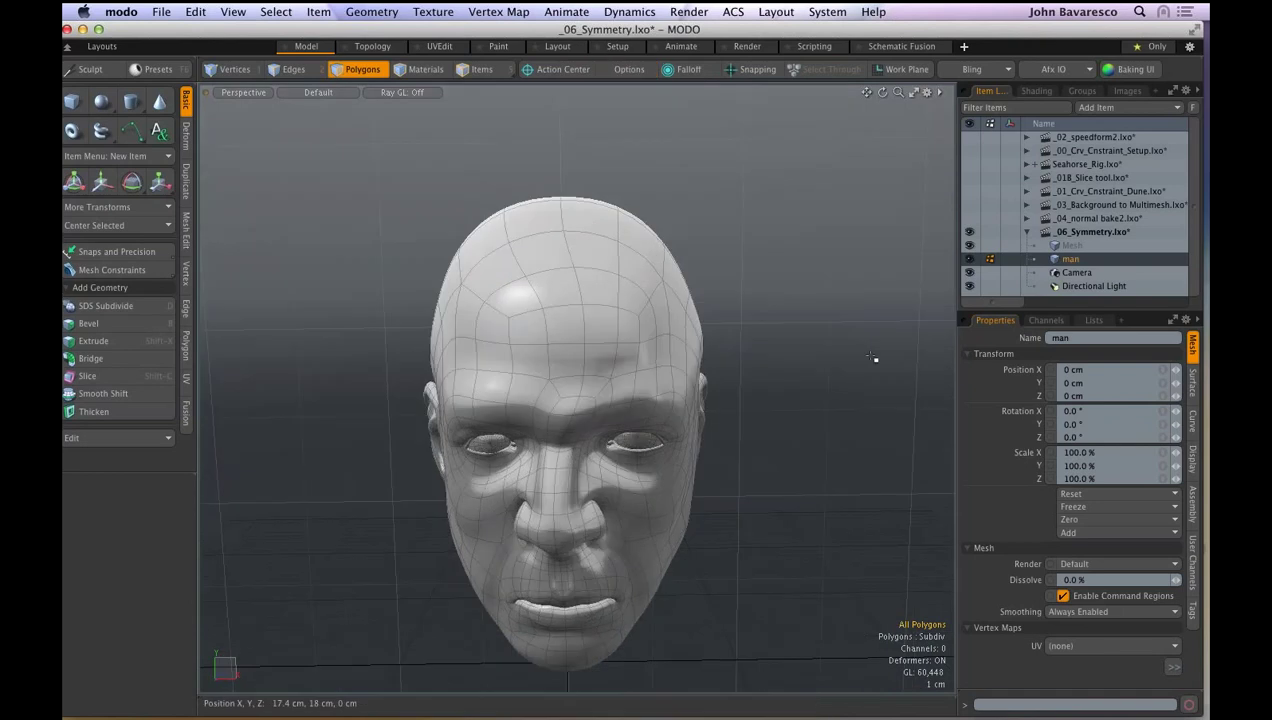
pyautogui.keyDown('ctrl'); pyautogui.keyDown('alt'); pyautogui.moveTo(655, 228); pyautogui.dragTo(672, 228); pyautogui.keyUp('alt'); pyautogui.keyUp('ctrl')
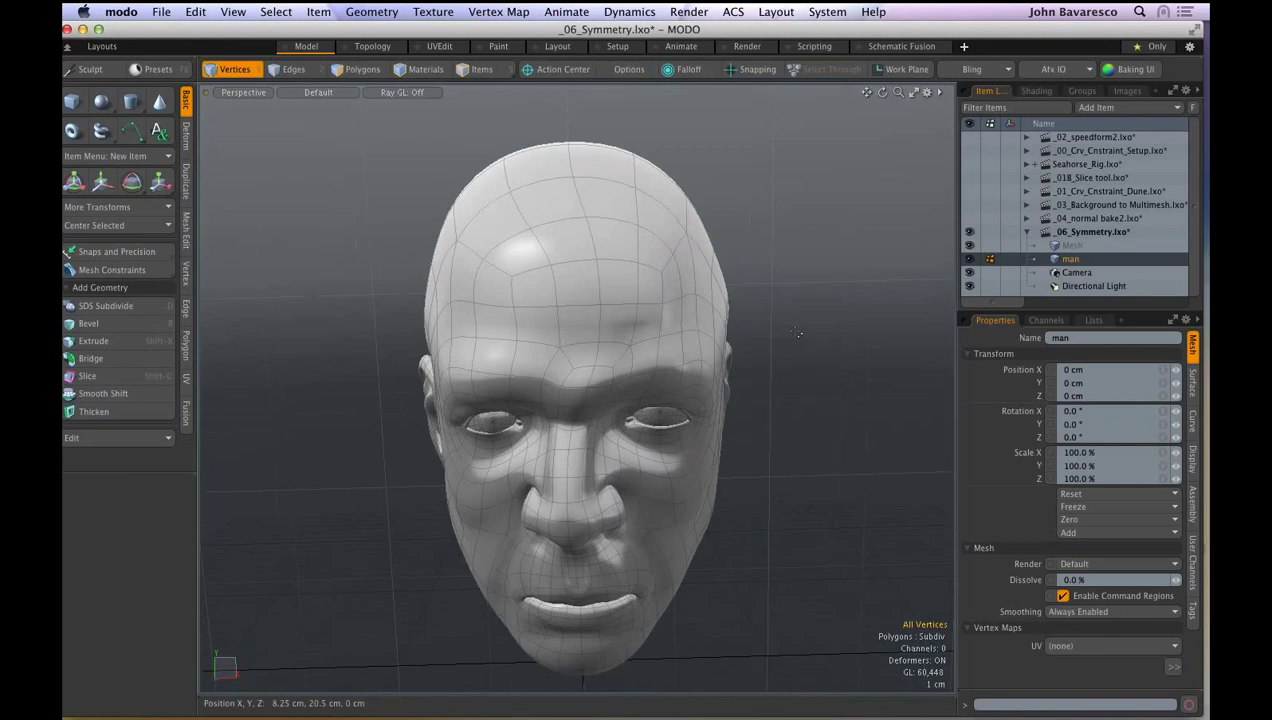
pyautogui.click(634, 70)
pyautogui.keyDown('alt'); pyautogui.click(634, 70); pyautogui.keyUp('alt')
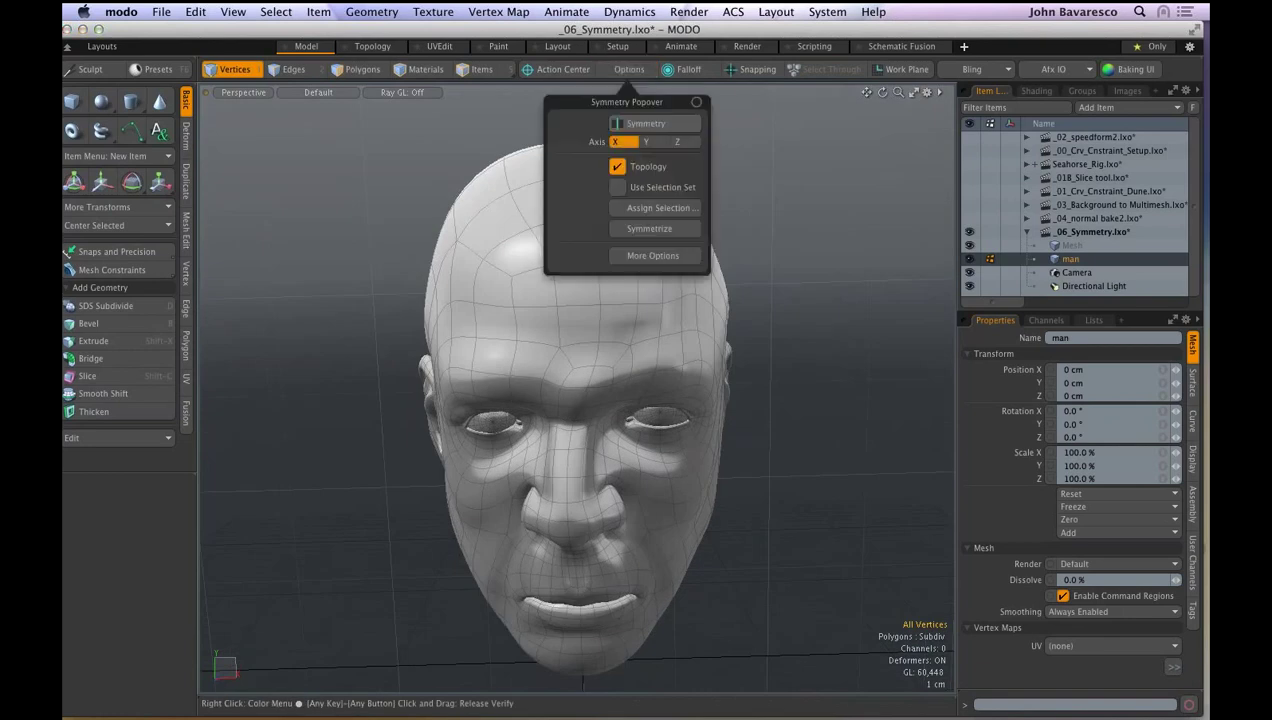
# - Switch to the Paint layout and sculpt strokes on one side of the forehead and temple with the Push brush
pyautogui.click(508, 52)
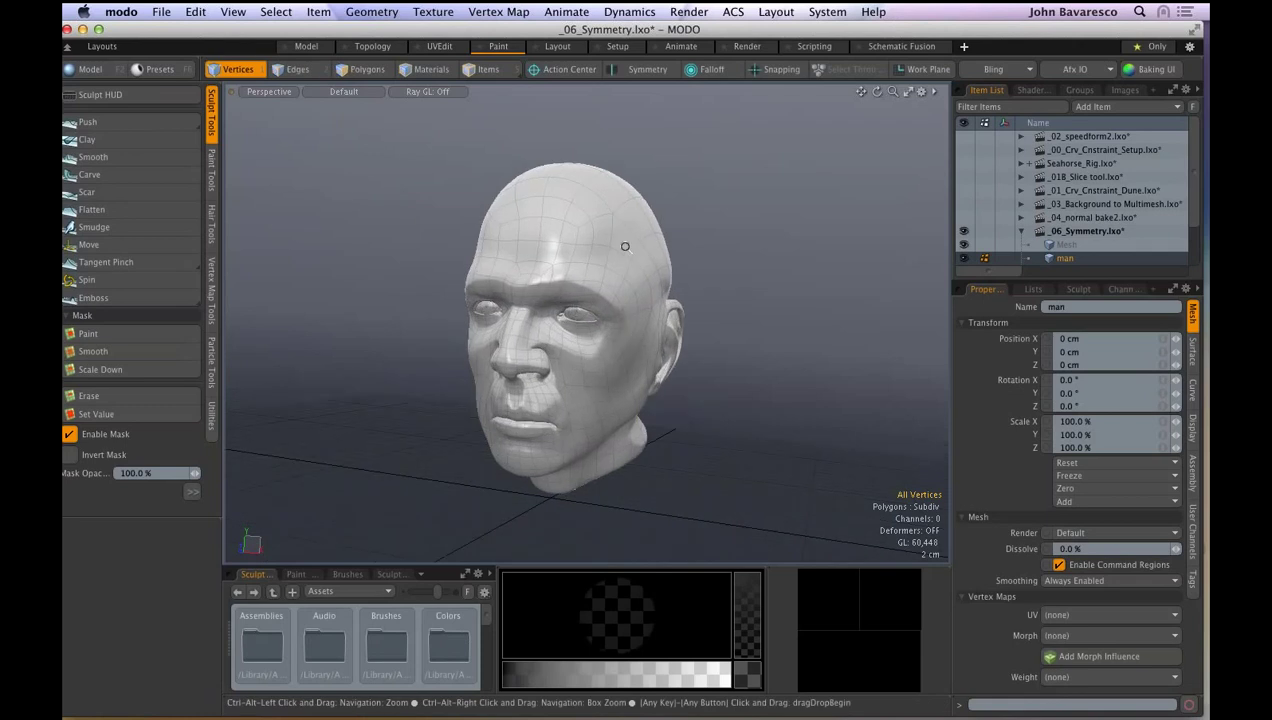
pyautogui.keyDown('ctrl'); pyautogui.keyDown('alt'); pyautogui.moveTo(625, 247); pyautogui.dragTo(627, 246); pyautogui.keyUp('alt'); pyautogui.keyUp('ctrl')
pyautogui.keyDown('alt'); pyautogui.keyDown('shift'); pyautogui.moveTo(627, 246); pyautogui.dragTo(624, 281); pyautogui.keyUp('shift'); pyautogui.keyUp('alt')
pyautogui.click(90, 122)
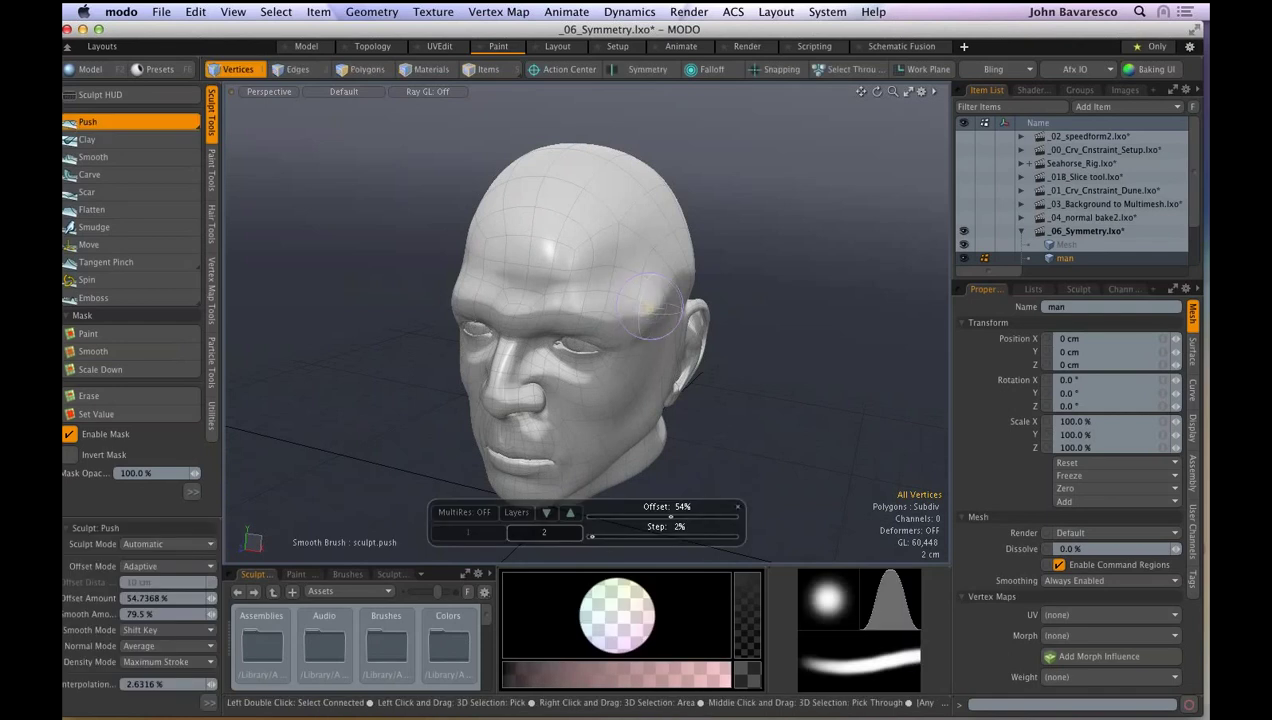
pyautogui.moveTo(632, 268)
pyautogui.mouseDown()
pyautogui.moveTo(609, 235)
pyautogui.moveTo(600, 242)
pyautogui.moveTo(660, 177)
pyautogui.mouseUp()
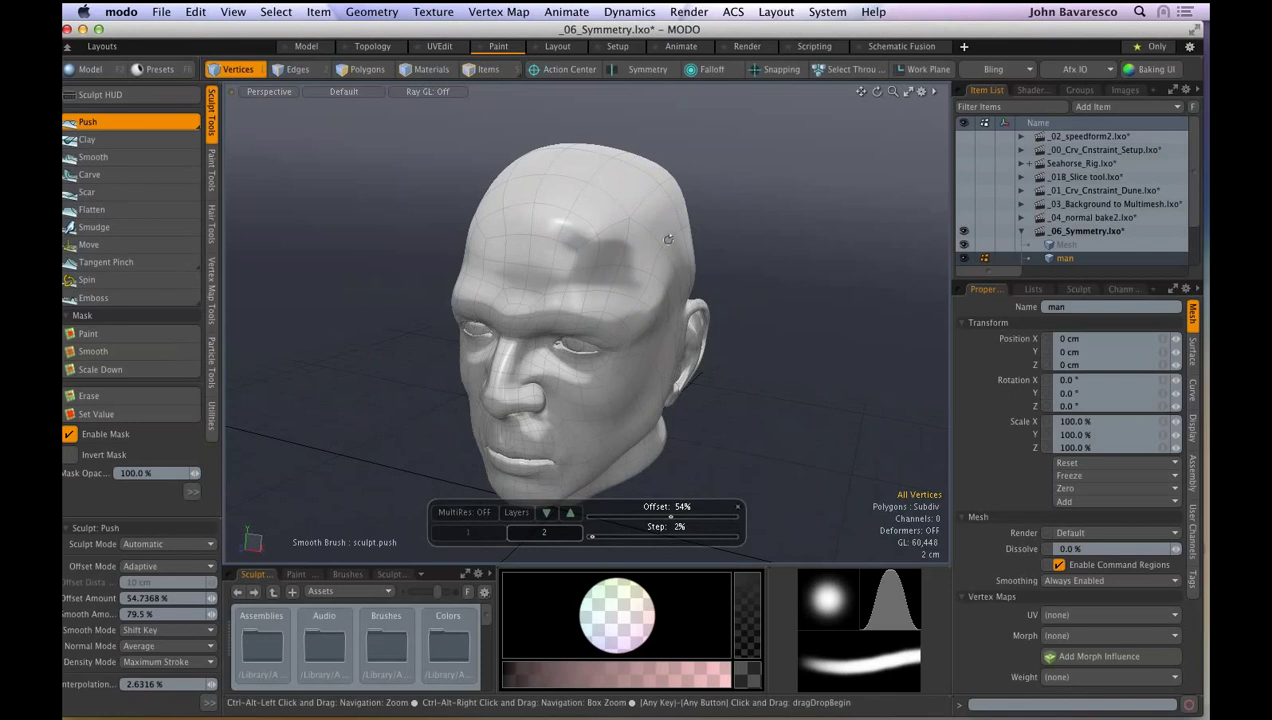
pyautogui.keyDown('alt'); pyautogui.moveTo(668, 240); pyautogui.dragTo(501, 493); pyautogui.keyUp('alt')
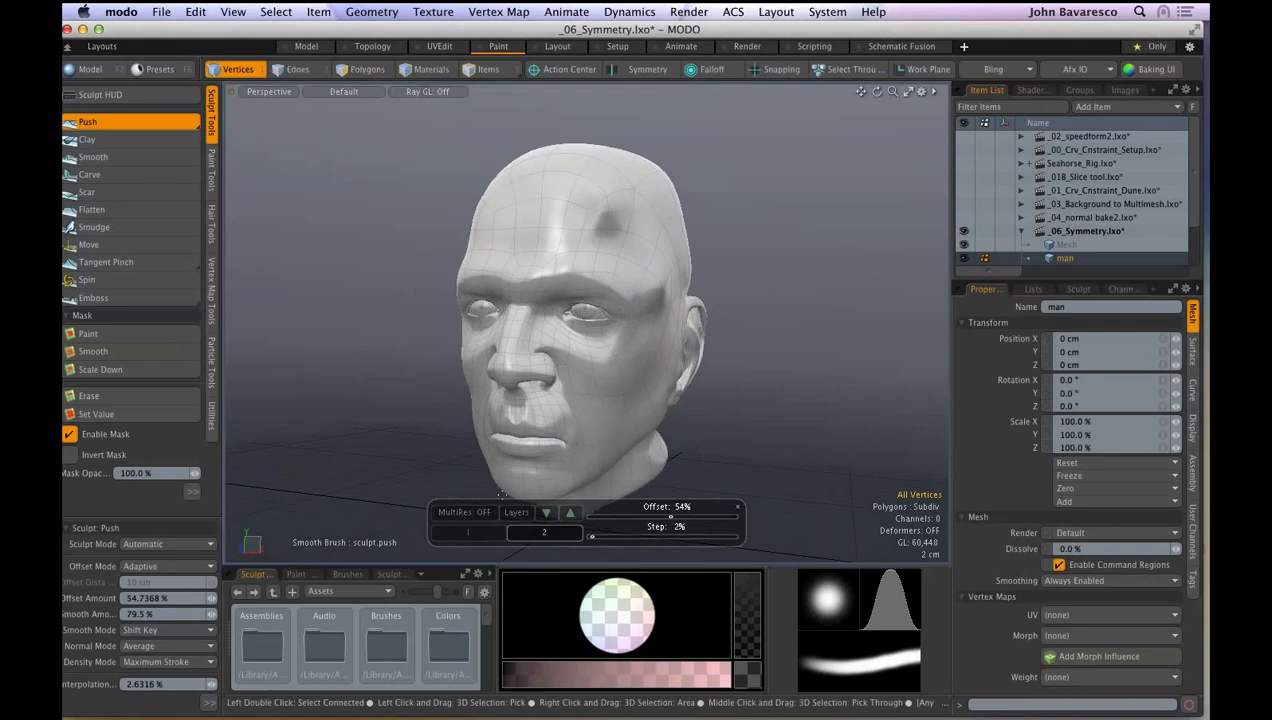
# - Enable MultiRes sculpting on the head and add Push strokes to one side of the forehead
pyautogui.click(471, 512)
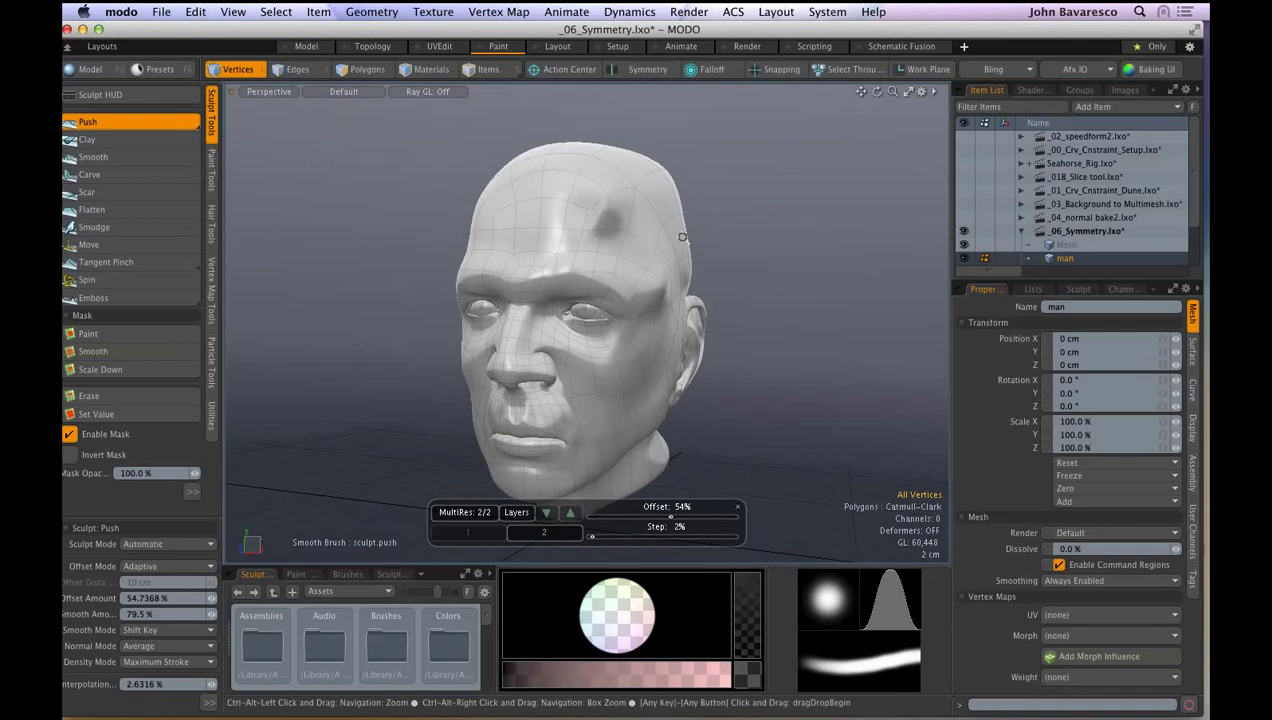
pyautogui.scroll(3, 682, 237)
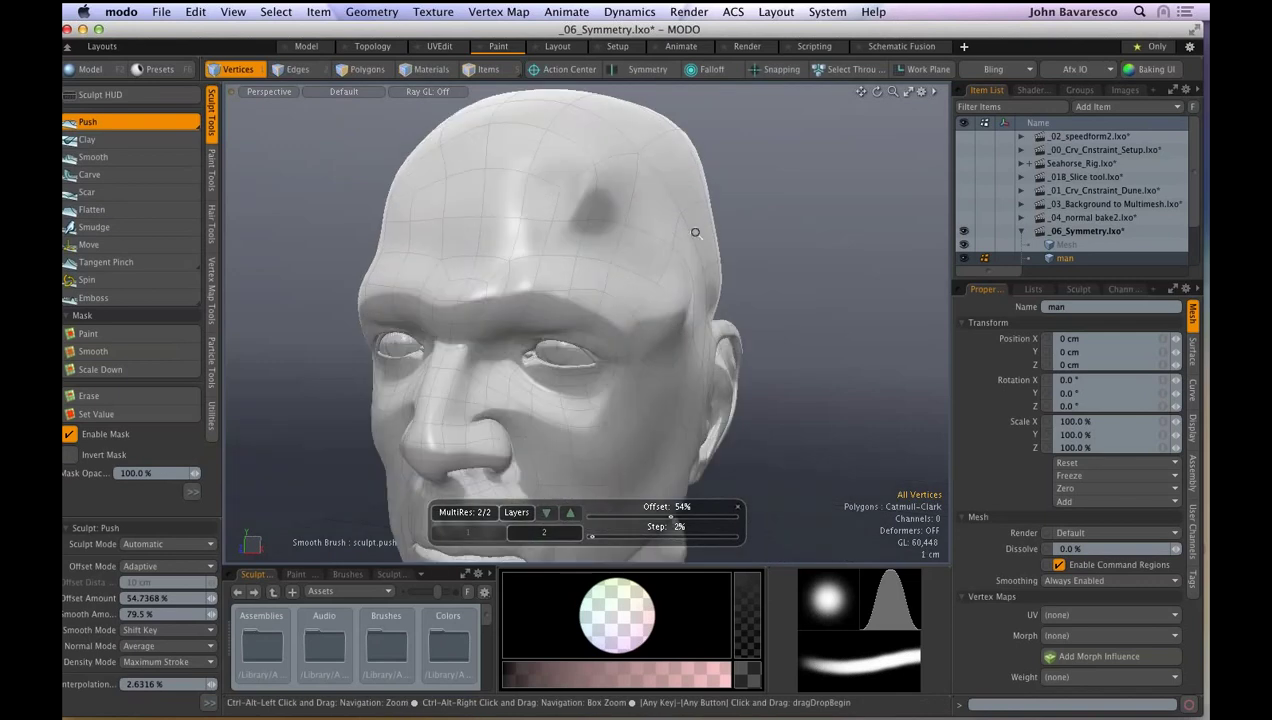
pyautogui.moveTo(695, 232)
pyautogui.keyDown('ctrl'); pyautogui.keyDown('alt'); pyautogui.mouseDown()
pyautogui.moveTo(722, 231)
pyautogui.moveTo(711, 201)
pyautogui.mouseUp(); pyautogui.keyUp('alt'); pyautogui.keyUp('ctrl')
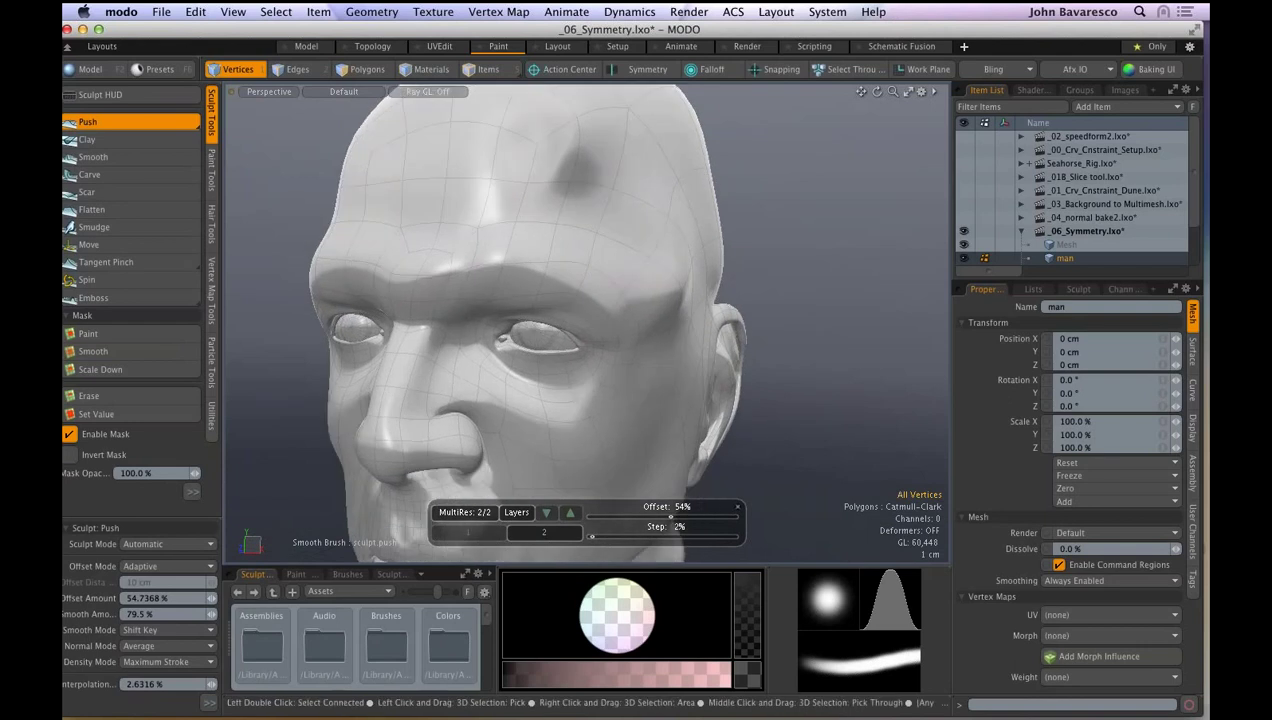
pyautogui.moveTo(584, 170)
pyautogui.mouseDown()
pyautogui.moveTo(572, 190)
pyautogui.moveTo(625, 200)
pyautogui.moveTo(655, 160)
pyautogui.mouseUp()
pyautogui.press('alt')
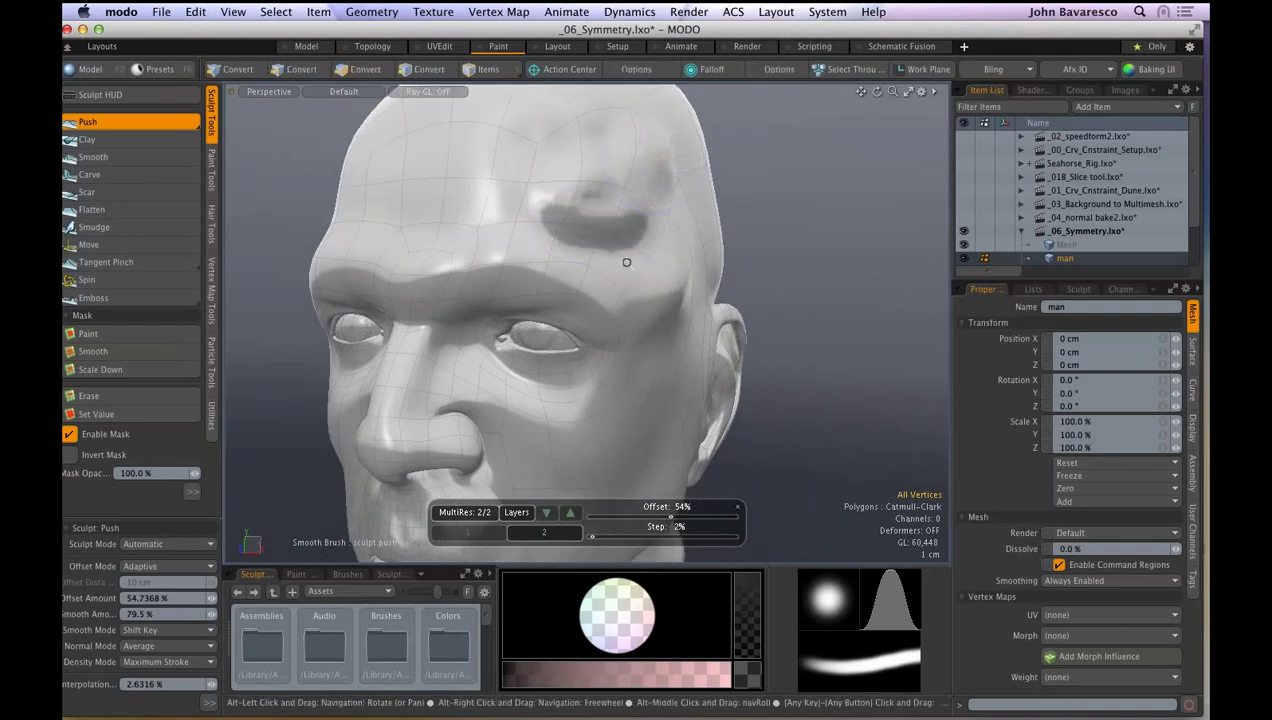
pyautogui.moveTo(626, 262)
pyautogui.keyDown('alt'); pyautogui.mouseDown()
pyautogui.moveTo(583, 153)
pyautogui.moveTo(588, 170)
pyautogui.mouseUp(); pyautogui.keyUp('alt')
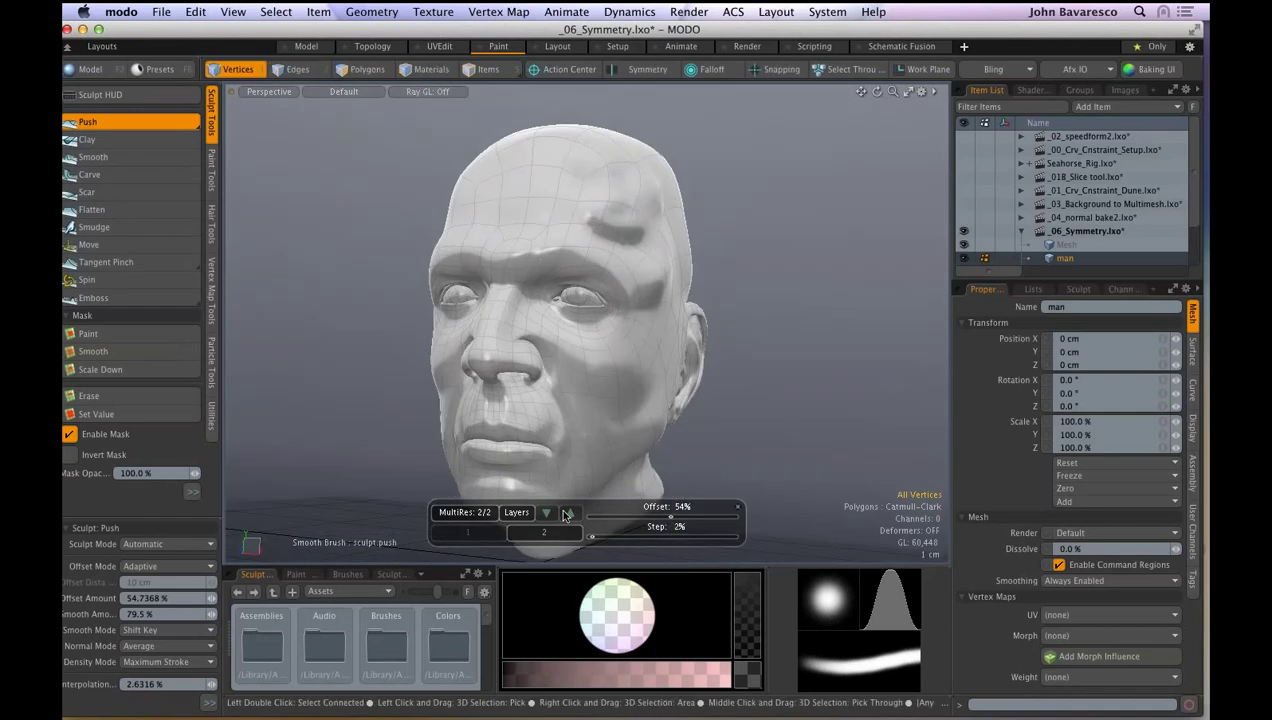
# - Raise the head's MultiRes sculpting to level 4 and sculpt a fine Push stroke around the cheek with a harder brush tip
pyautogui.click(566, 513)
pyautogui.click(566, 513)
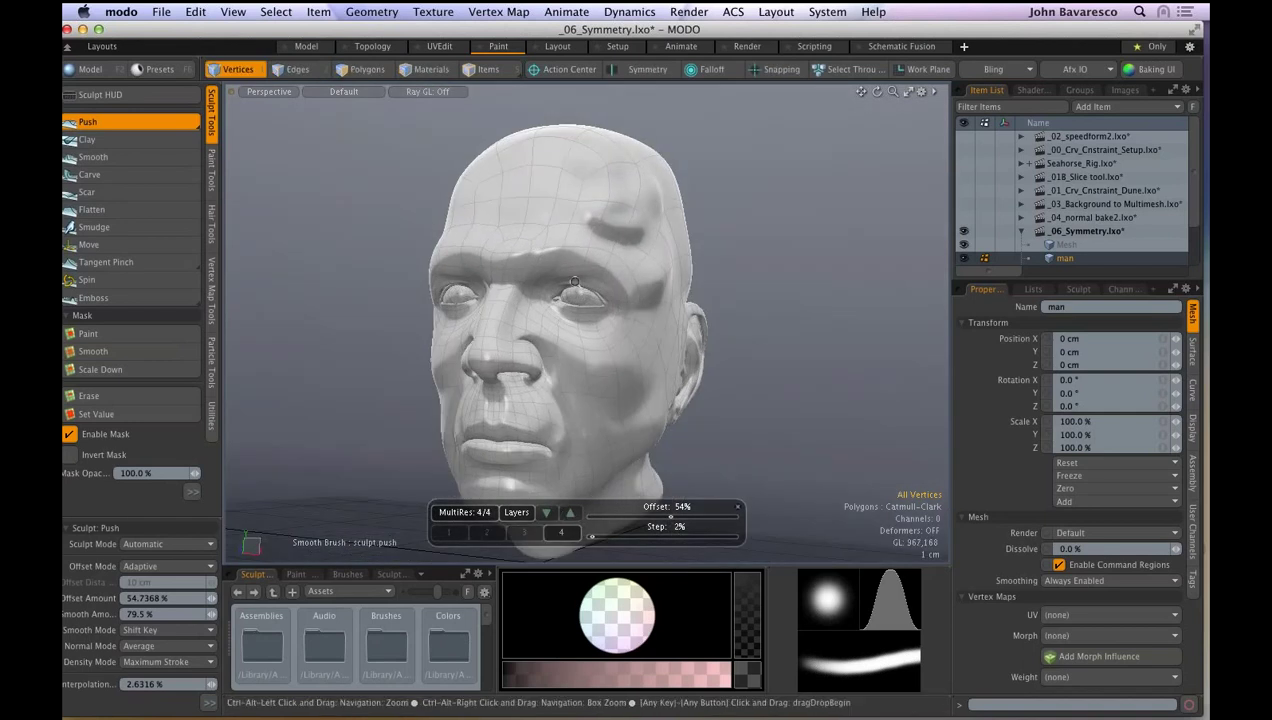
pyautogui.keyDown('alt'); pyautogui.moveTo(566, 285); pyautogui.dragTo(690, 272); pyautogui.keyUp('alt')
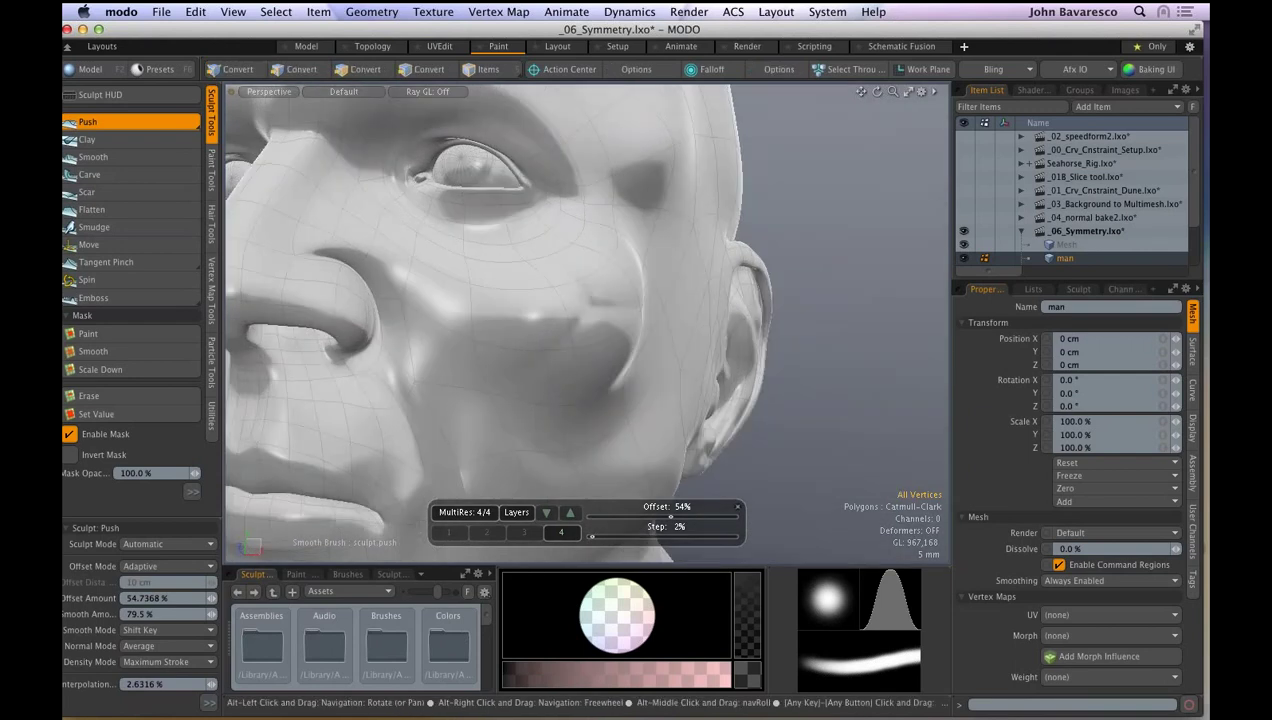
pyautogui.keyDown('alt'); pyautogui.keyDown('shift'); pyautogui.moveTo(630, 352); pyautogui.dragTo(661, 316); pyautogui.keyUp('shift'); pyautogui.keyUp('alt')
pyautogui.press('Escape')
pyautogui.click(661, 316)
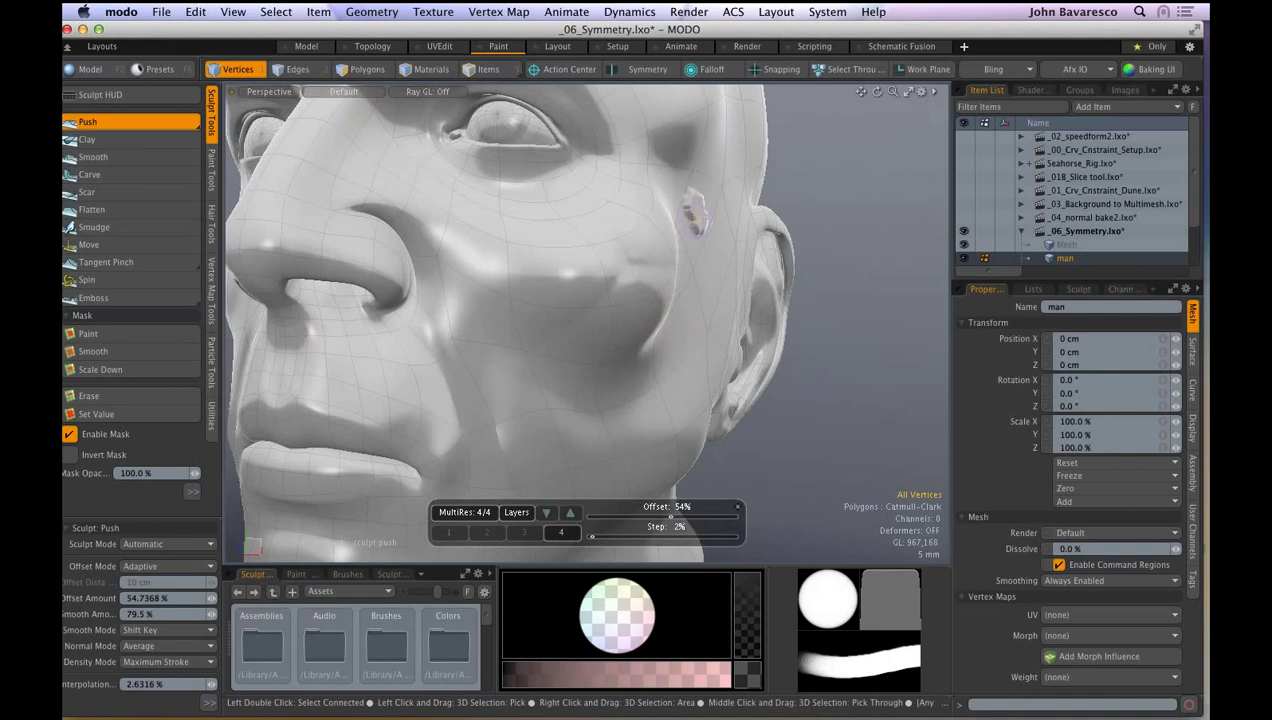
pyautogui.moveTo(695, 218)
pyautogui.mouseDown()
pyautogui.moveTo(652, 372)
pyautogui.moveTo(582, 424)
pyautogui.moveTo(540, 345)
pyautogui.mouseUp()
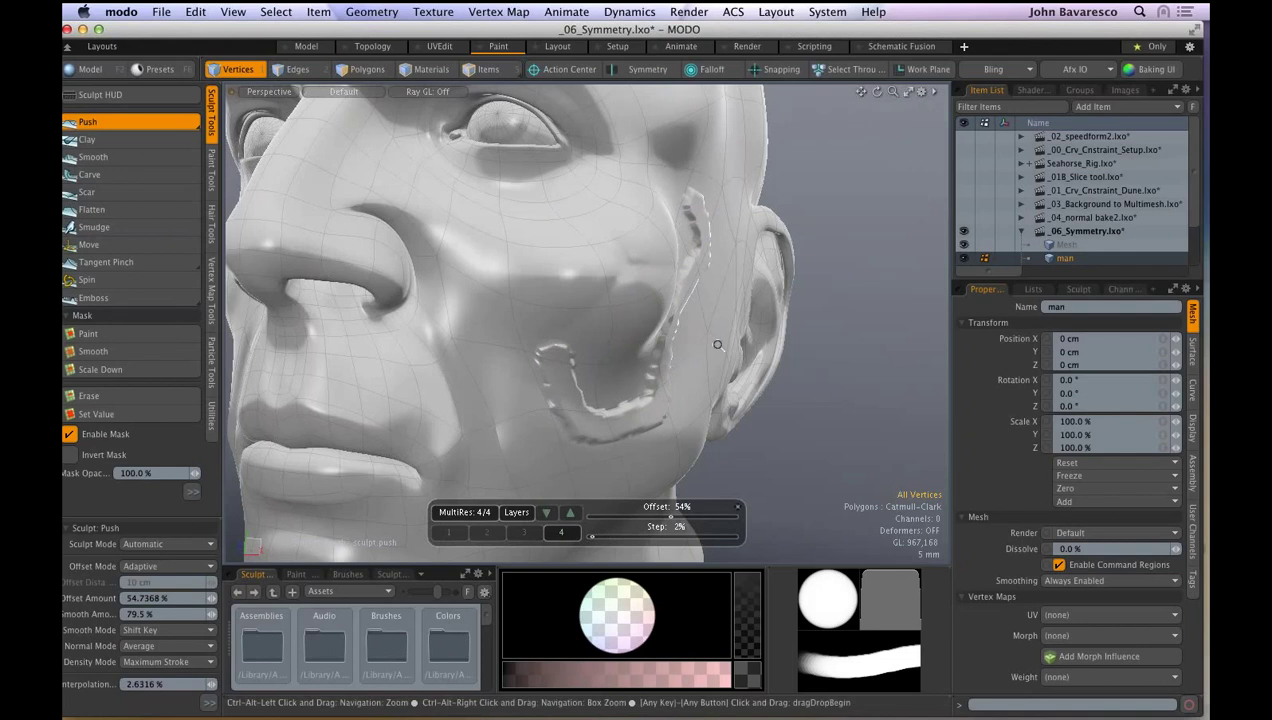
# - Drop to MultiRes level 2 and sculpt a broad Push stroke across one side of the forehead
pyautogui.keyDown('ctrl'); pyautogui.keyDown('alt'); pyautogui.moveTo(717, 345); pyautogui.dragTo(655, 526); pyautogui.keyUp('alt'); pyautogui.keyUp('ctrl')
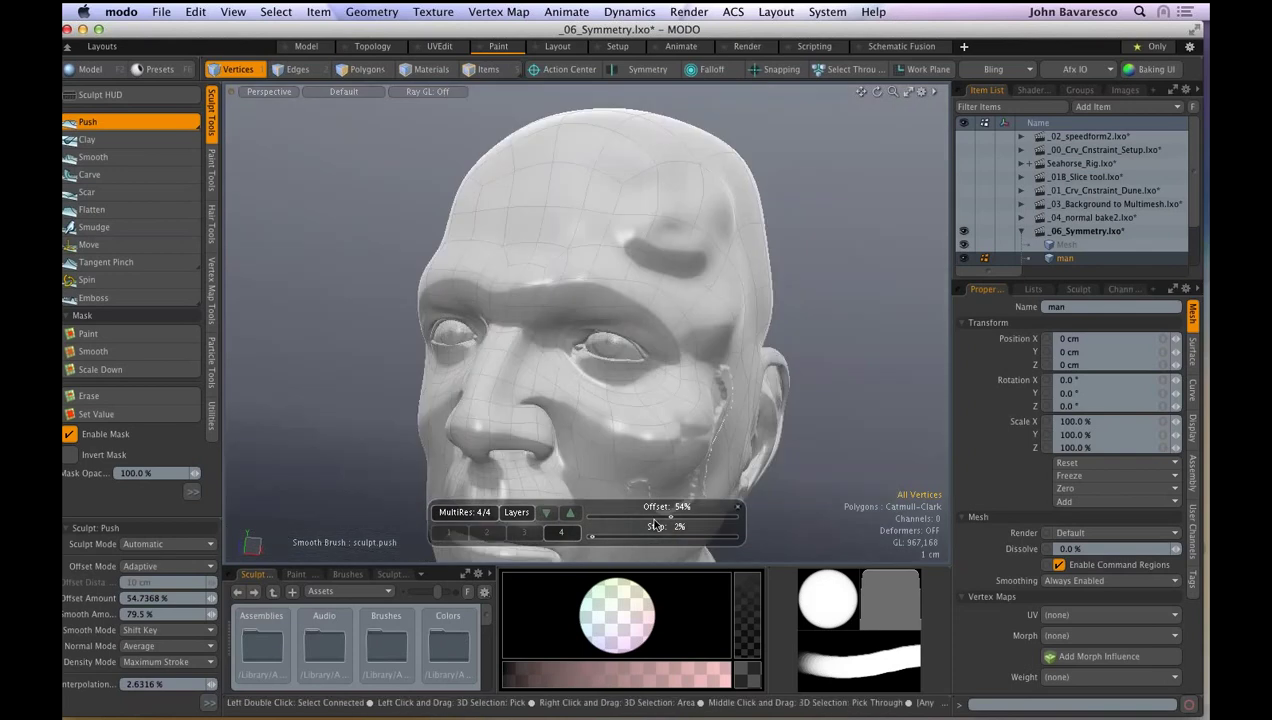
pyautogui.click(526, 532)
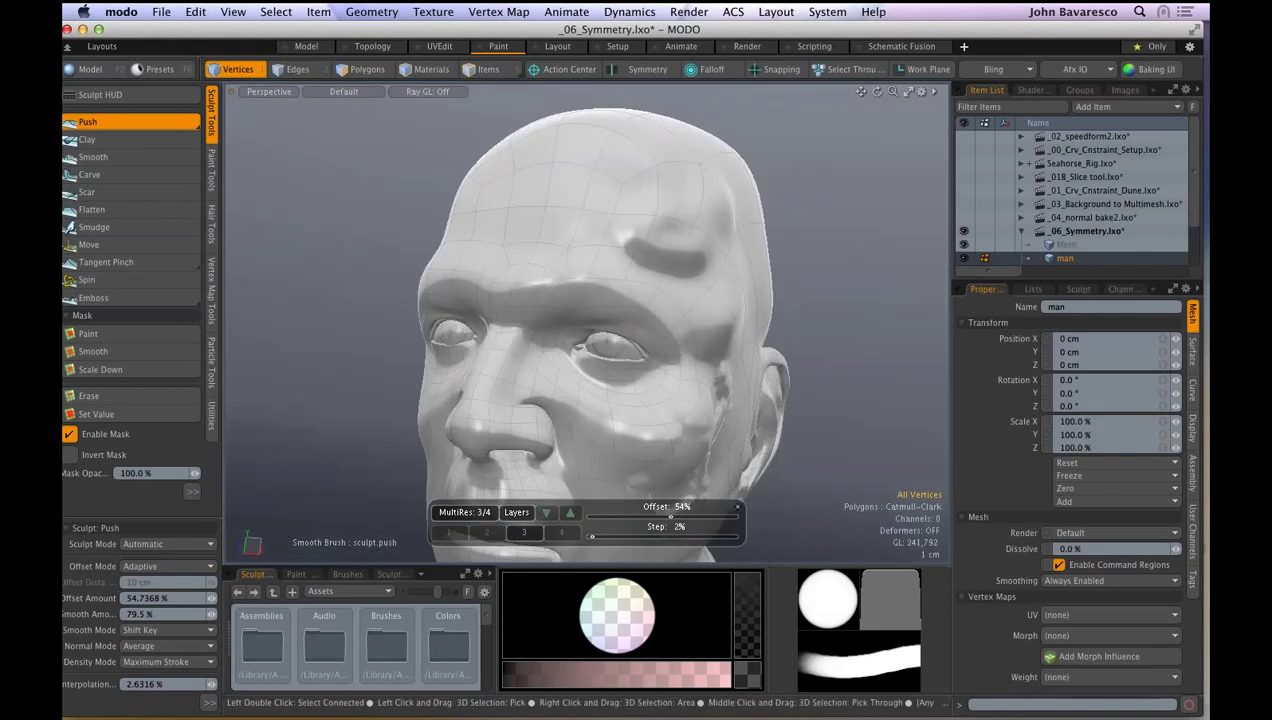
pyautogui.click(487, 532)
pyautogui.moveTo(644, 172)
pyautogui.mouseDown()
pyautogui.moveTo(590, 178)
pyautogui.moveTo(662, 200)
pyautogui.mouseUp()
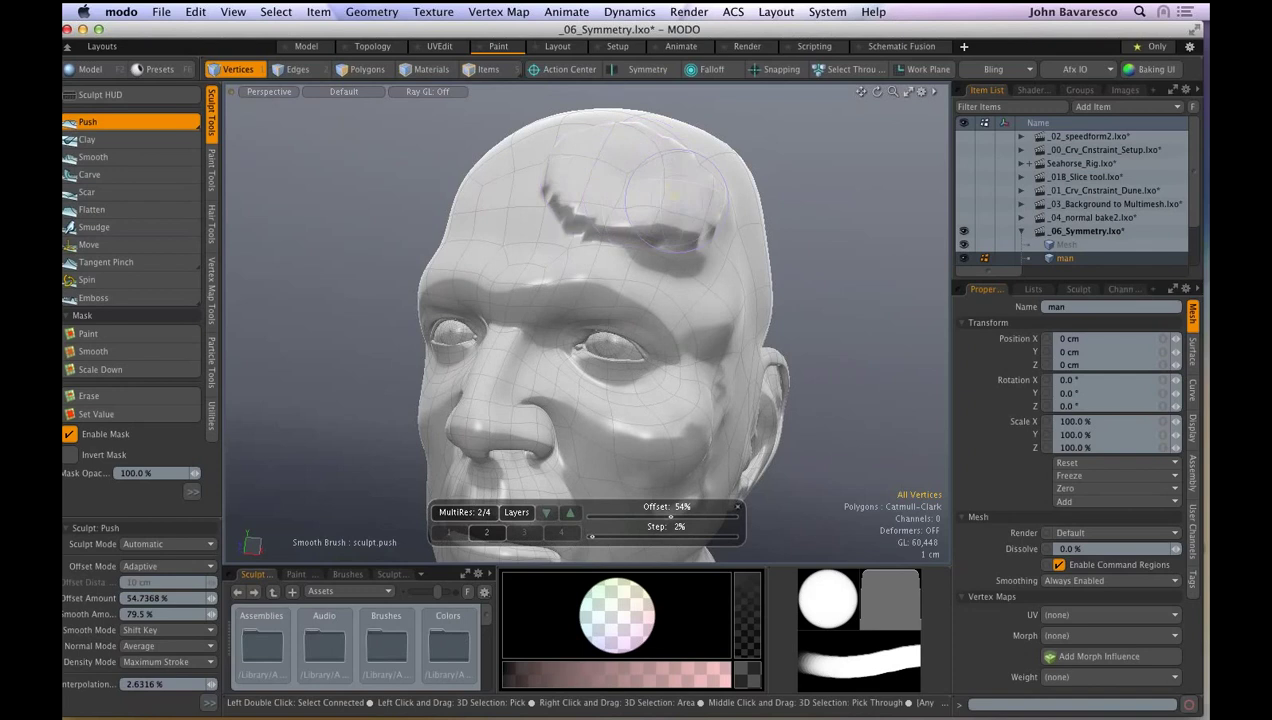
# - Return to MultiRes level 4, shrink the brush and sculpt a thin Push stroke above the forehead ridge
pyautogui.click(570, 513)
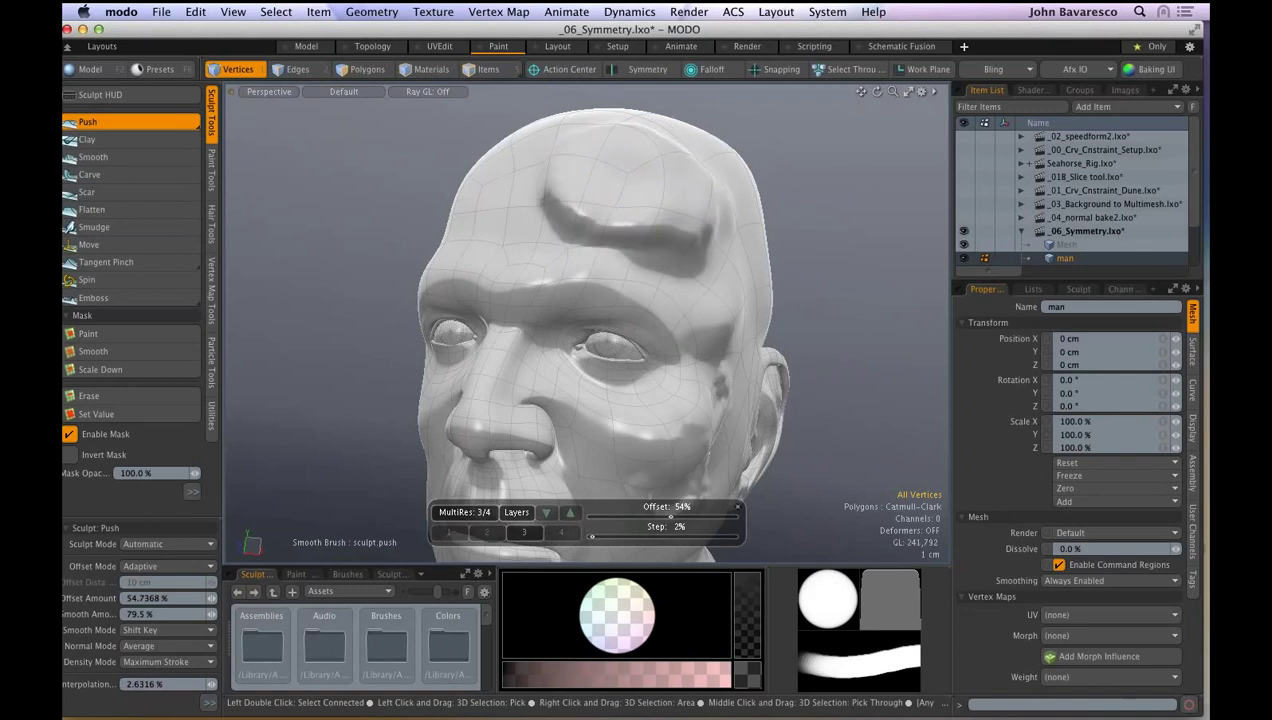
pyautogui.click(570, 512)
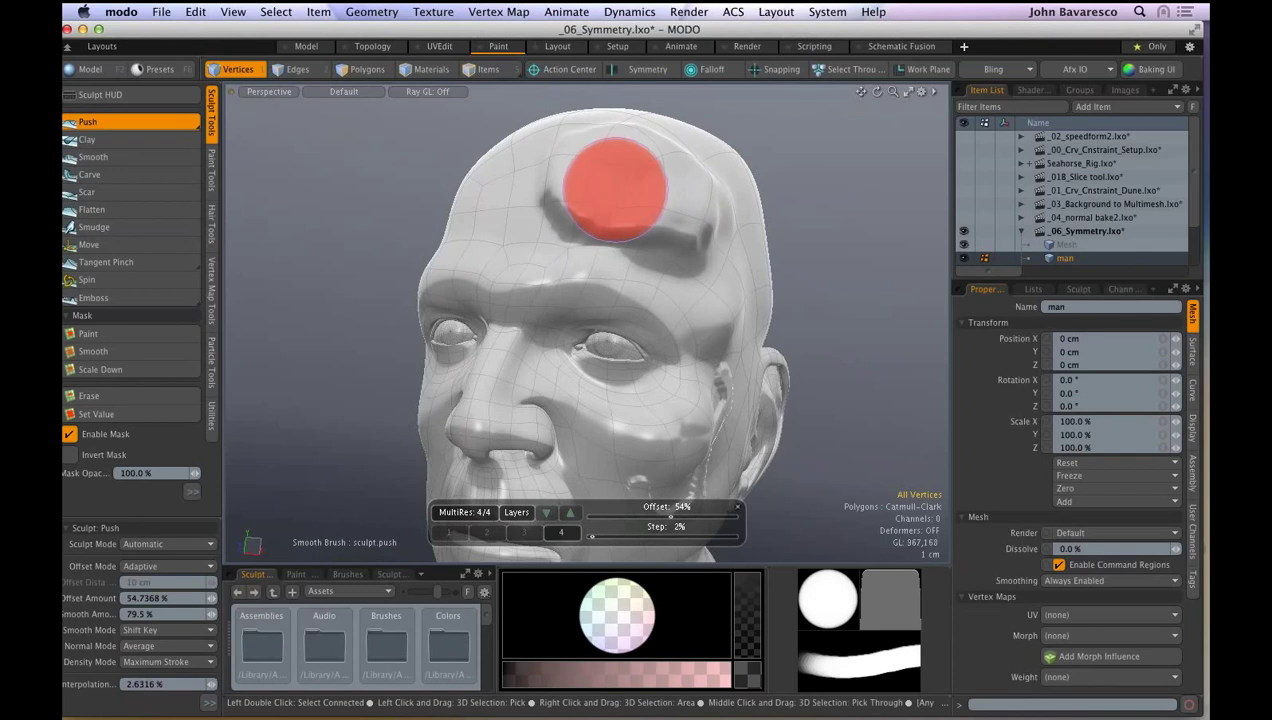
pyautogui.moveTo(615, 190); pyautogui.dragTo(611, 189, button='right')
pyautogui.moveTo(567, 180); pyautogui.dragTo(678, 190)
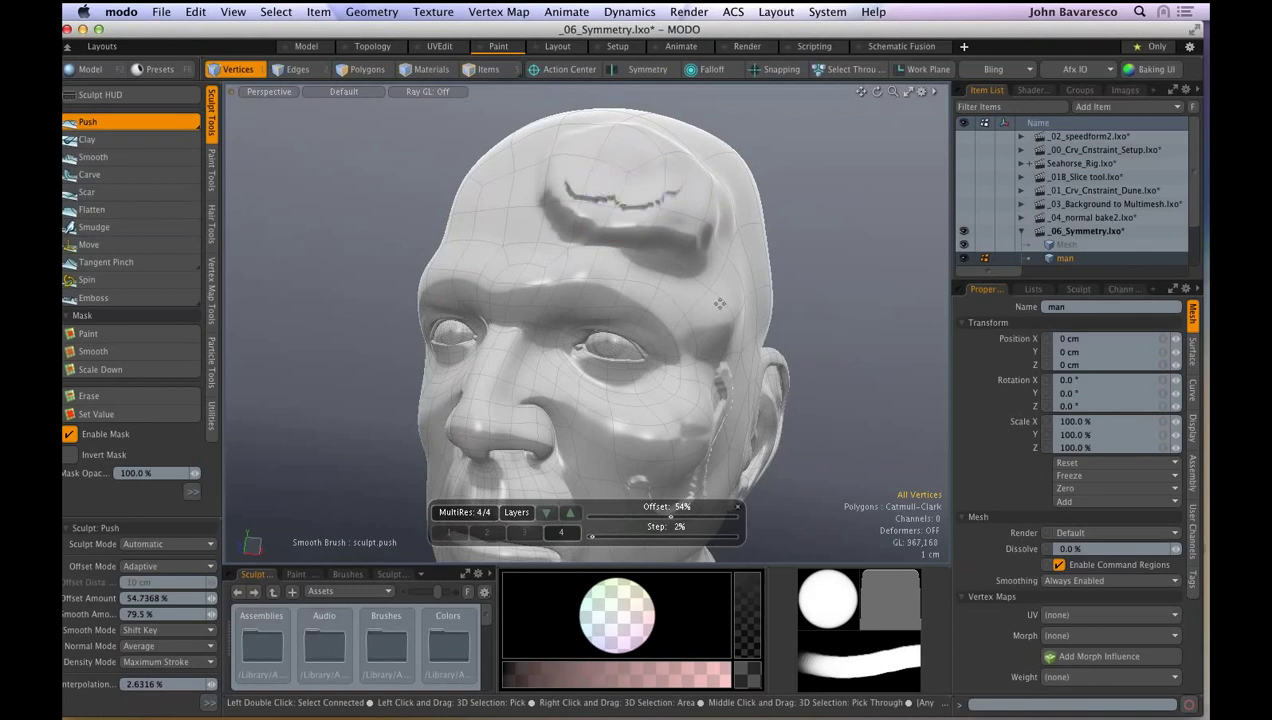
# - Add two sculpt layers to the man mesh and make Layer 1 the active layer
pyautogui.keyDown('alt'); pyautogui.moveTo(709, 302); pyautogui.dragTo(677, 304); pyautogui.keyUp('alt')
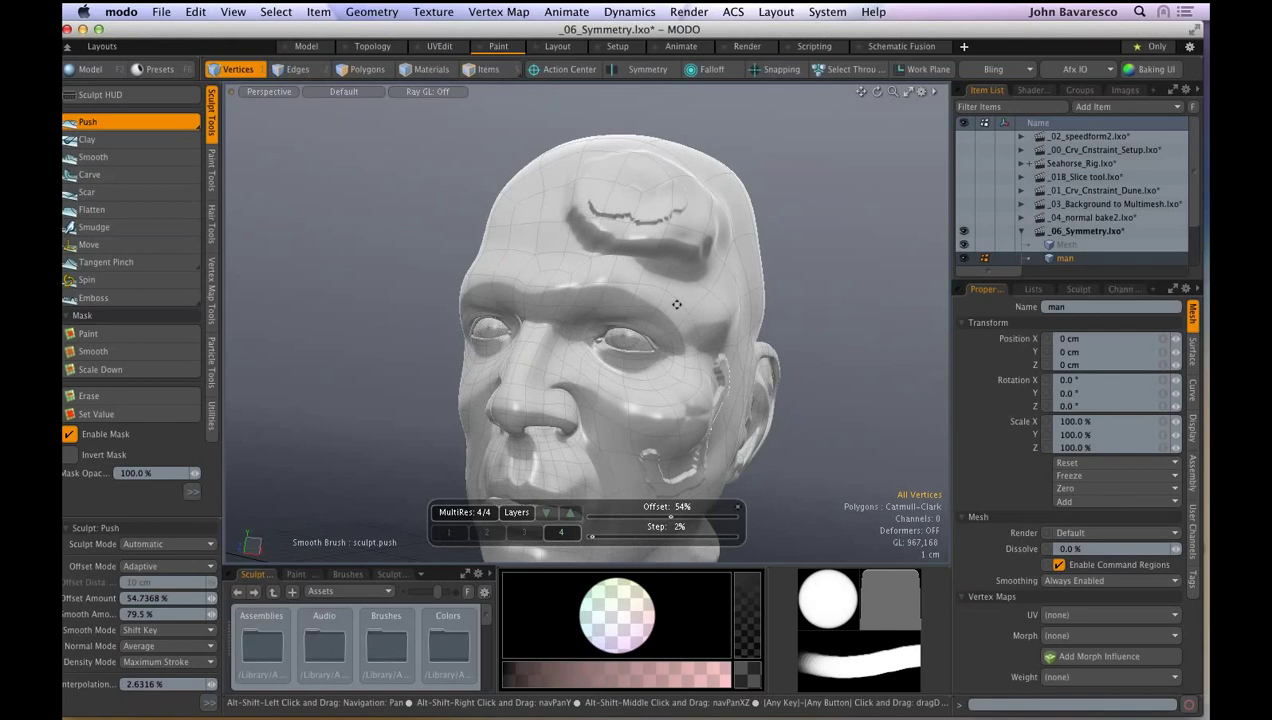
pyautogui.keyDown('alt'); pyautogui.moveTo(677, 304); pyautogui.dragTo(667, 273); pyautogui.keyUp('alt')
pyautogui.click(518, 515)
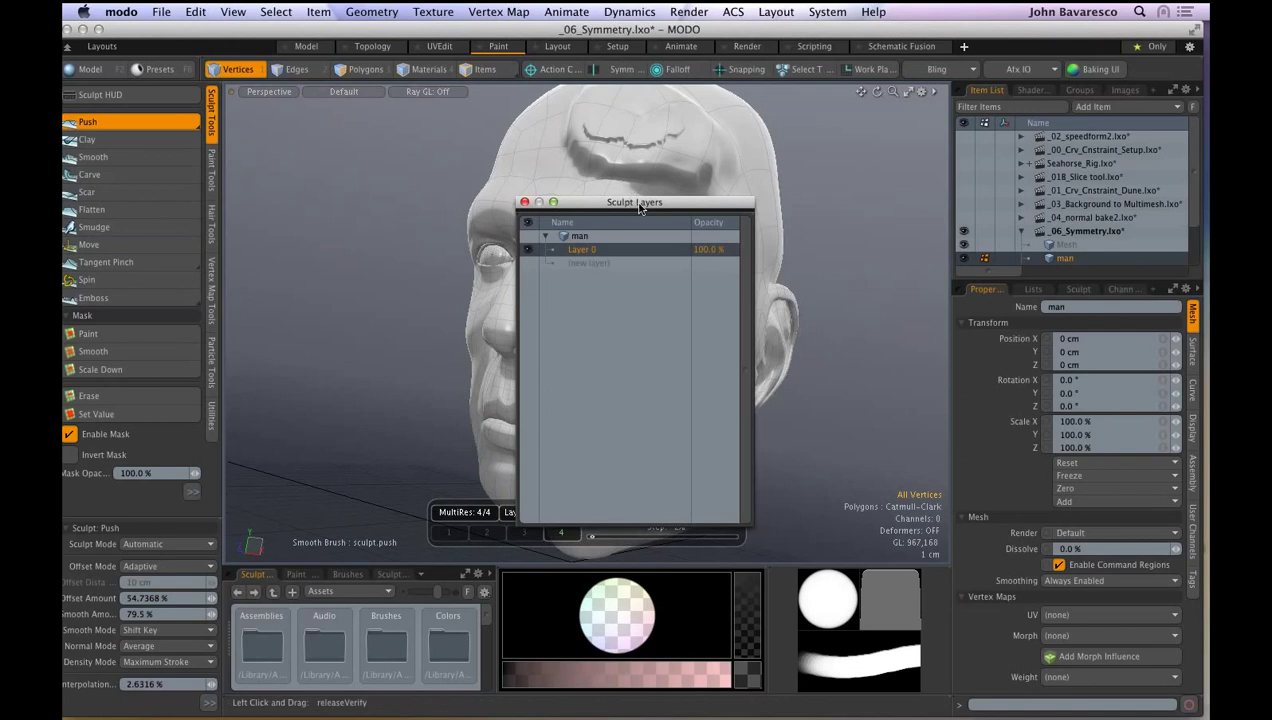
pyautogui.moveTo(636, 206); pyautogui.dragTo(873, 232)
pyautogui.click(762, 283)
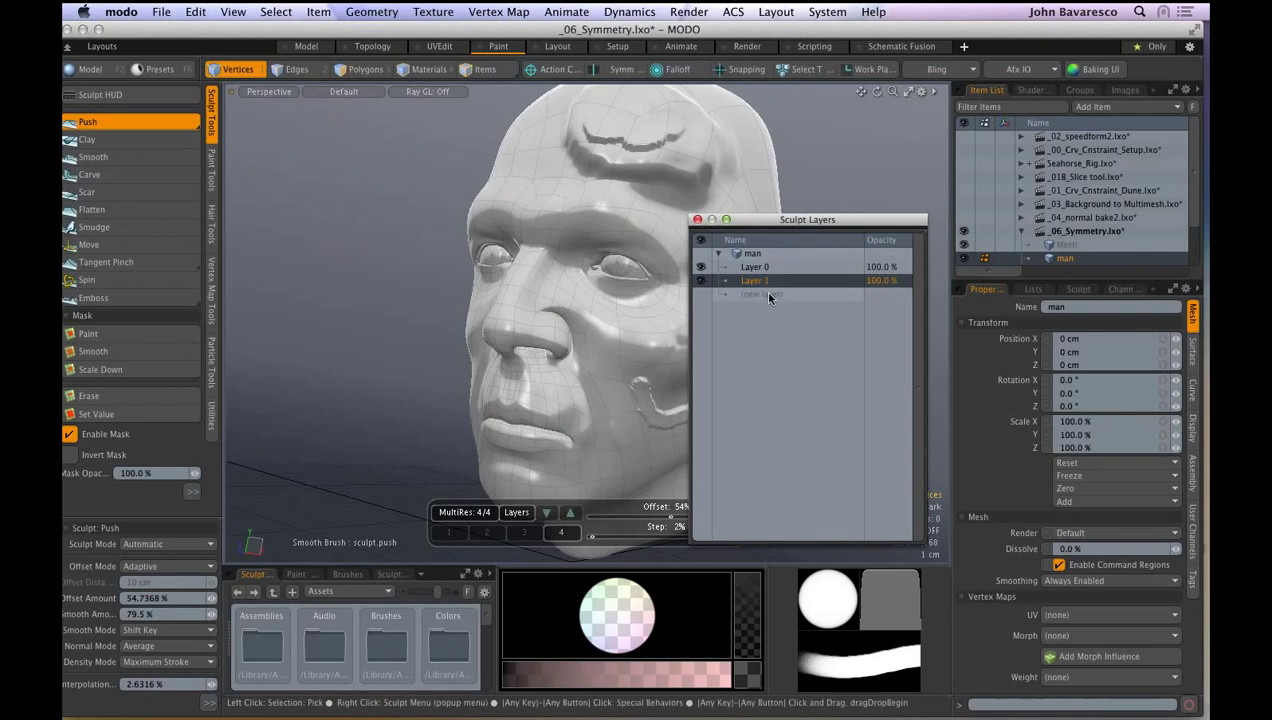
pyautogui.click(769, 294)
pyautogui.click(768, 279)
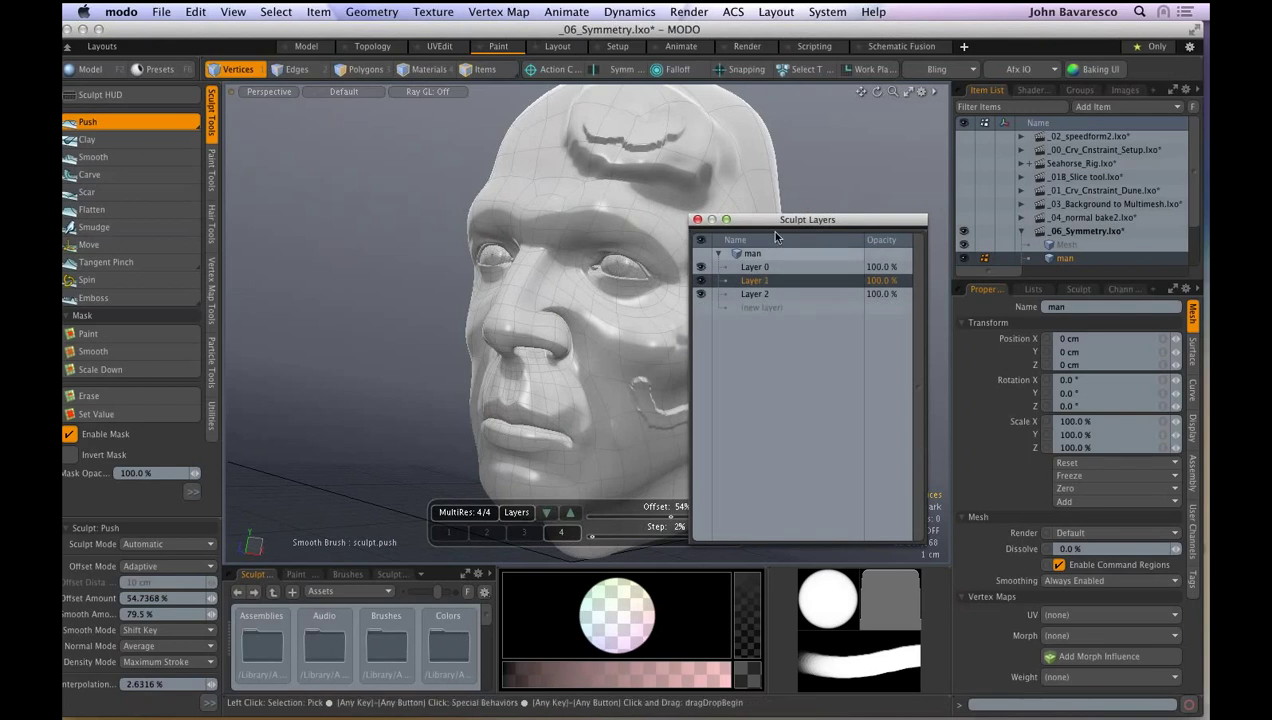
pyautogui.moveTo(793, 222); pyautogui.dragTo(851, 230)
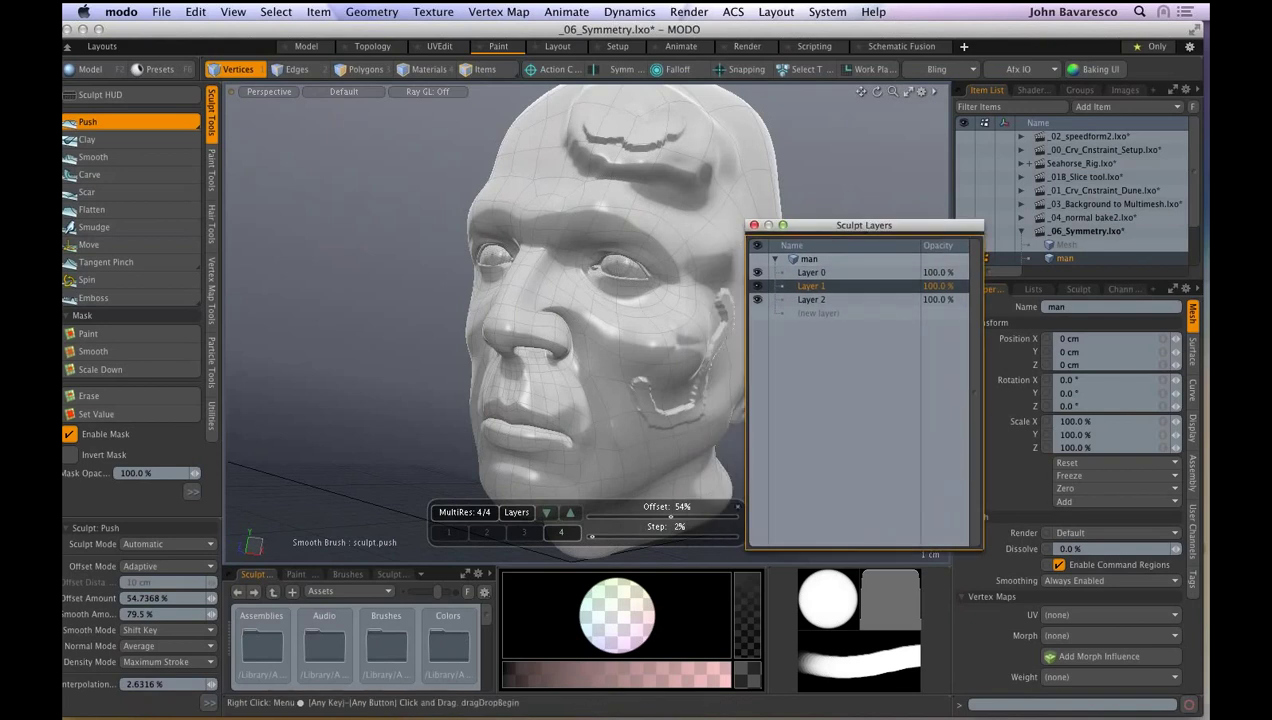
pyautogui.click(754, 225)
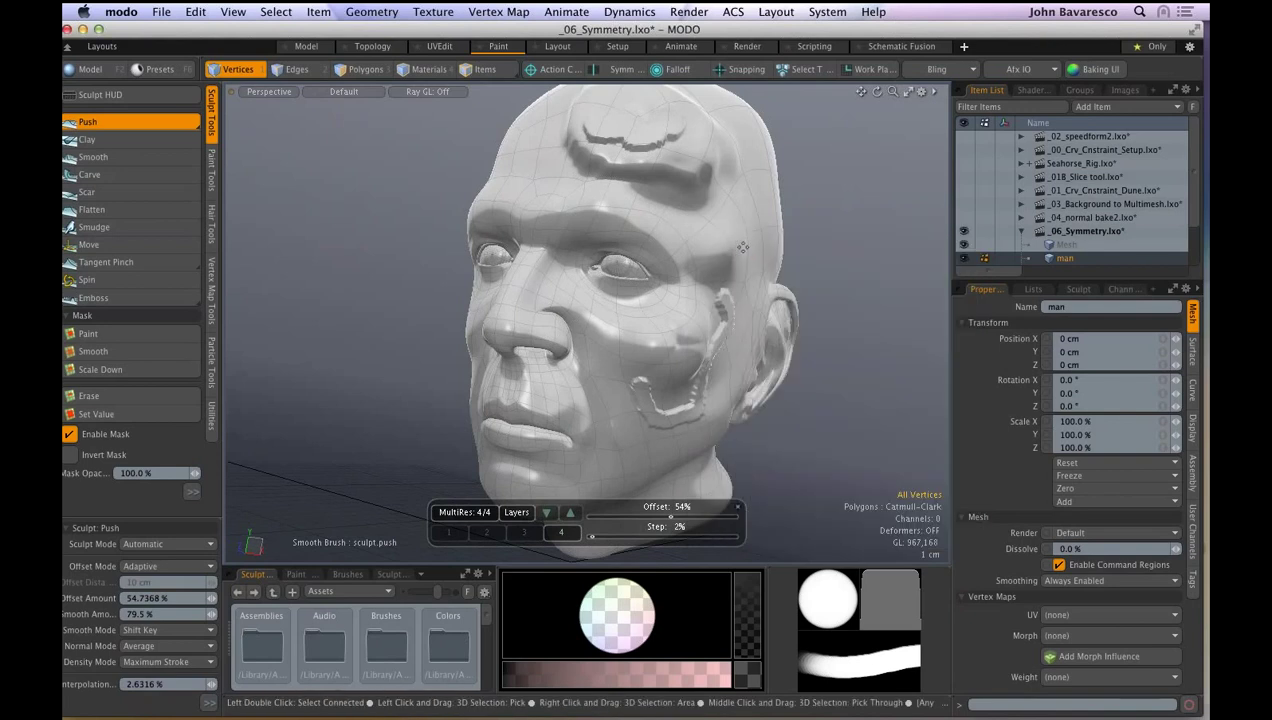
# - Sculpt strokes on the side of the head above the ear with the Clay brush, using a smaller, harder tip
pyautogui.click(128, 140)
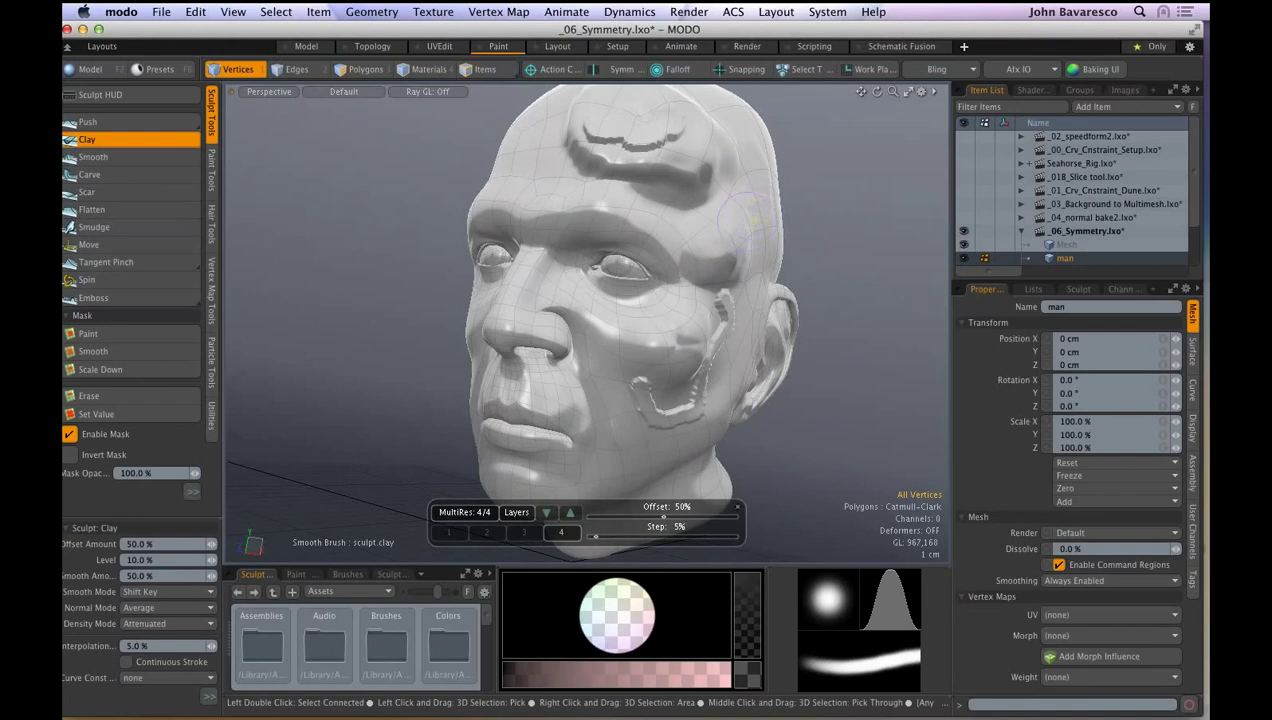
pyautogui.click(747, 203)
pyautogui.keyDown('ctrl'); pyautogui.click(749, 202); pyautogui.keyUp('ctrl')
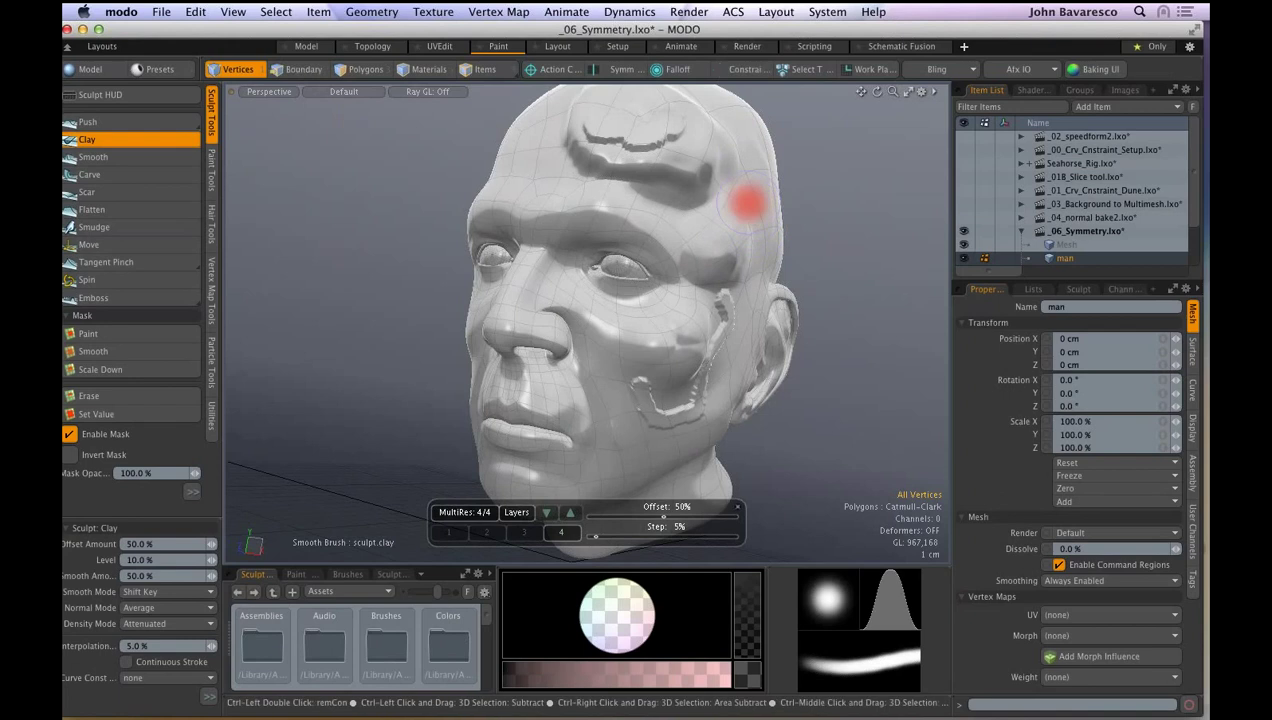
pyautogui.moveTo(748, 203)
pyautogui.keyDown('ctrl'); pyautogui.mouseDown(button='right')
pyautogui.moveTo(772, 203)
pyautogui.moveTo(741, 205)
pyautogui.mouseUp(button='right'); pyautogui.keyUp('ctrl')
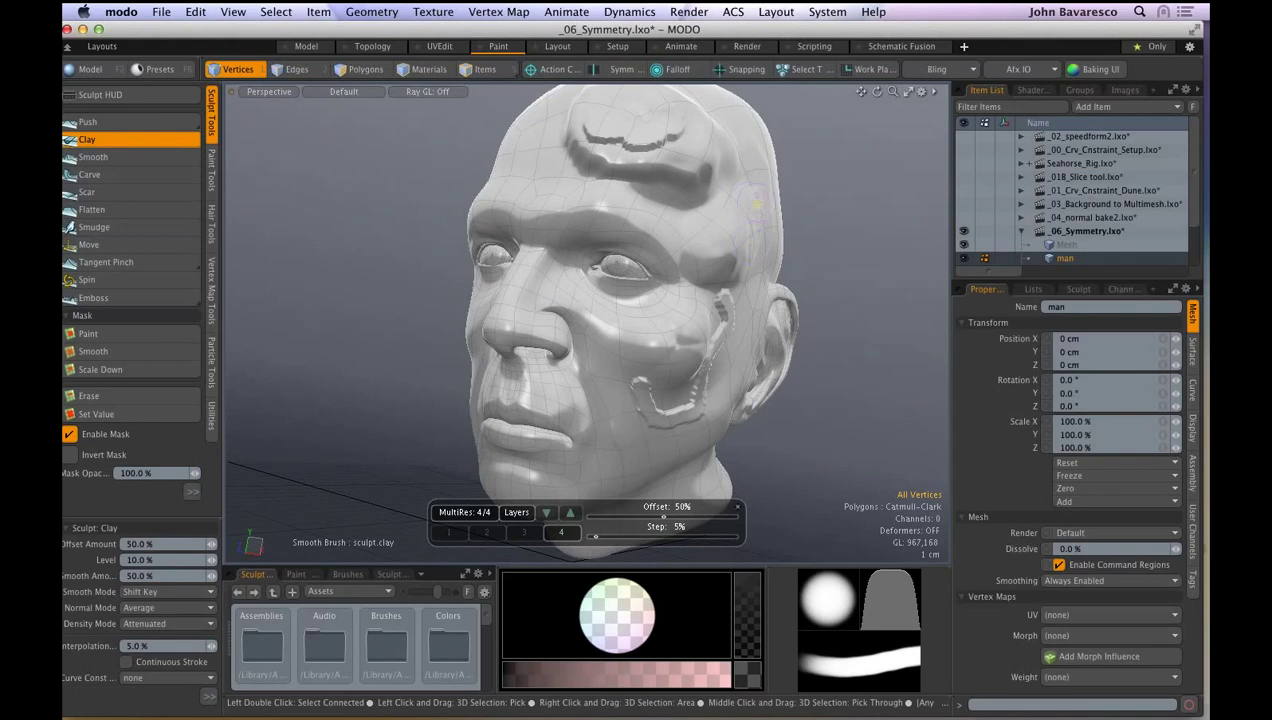
pyautogui.hotkey('ctrl', 'alt')
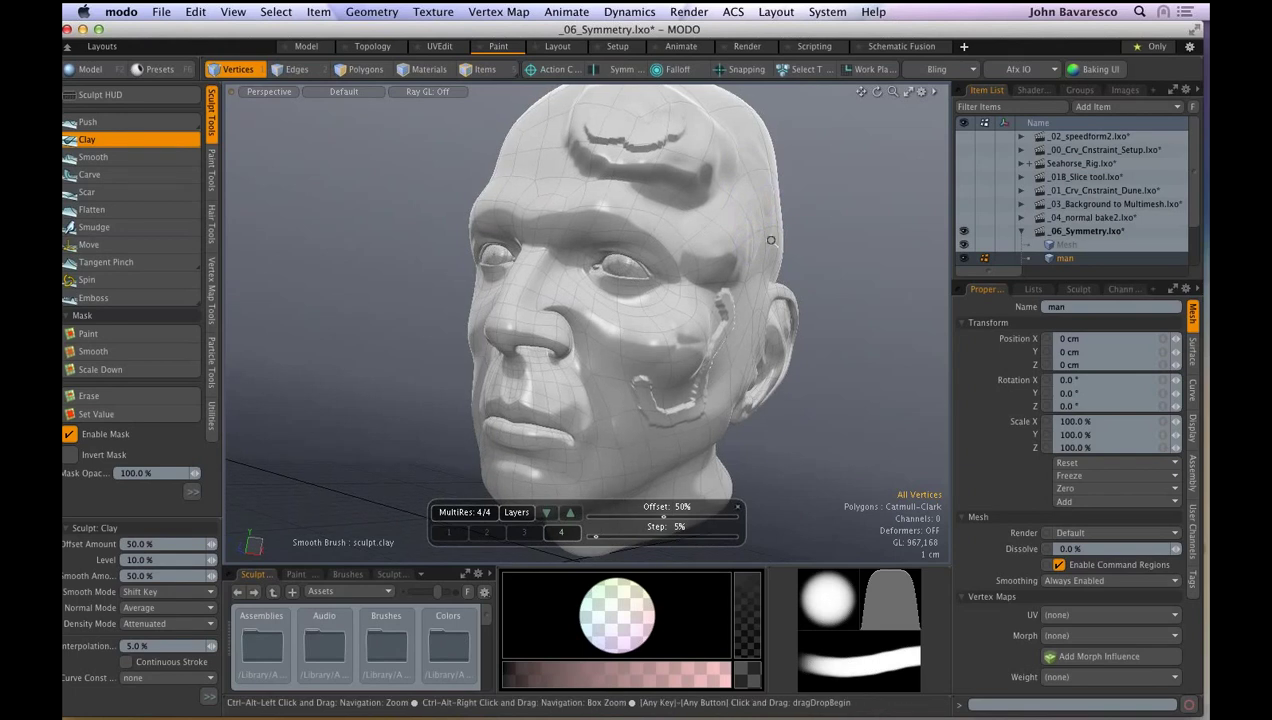
pyautogui.keyDown('ctrl'); pyautogui.keyDown('alt'); pyautogui.moveTo(770, 240); pyautogui.dragTo(610, 285); pyautogui.keyUp('alt'); pyautogui.keyUp('ctrl')
pyautogui.moveTo(610, 285)
pyautogui.keyDown('alt'); pyautogui.keyDown('shift'); pyautogui.mouseDown()
pyautogui.moveTo(606, 381)
pyautogui.moveTo(645, 287)
pyautogui.mouseUp(); pyautogui.keyUp('shift'); pyautogui.keyUp('alt')
# - Toggle the sculpt layers' visibility to compare their detail, leaving Layer 0 and Layer 1 shown and Layer 2 hidden
pyautogui.click(516, 512)
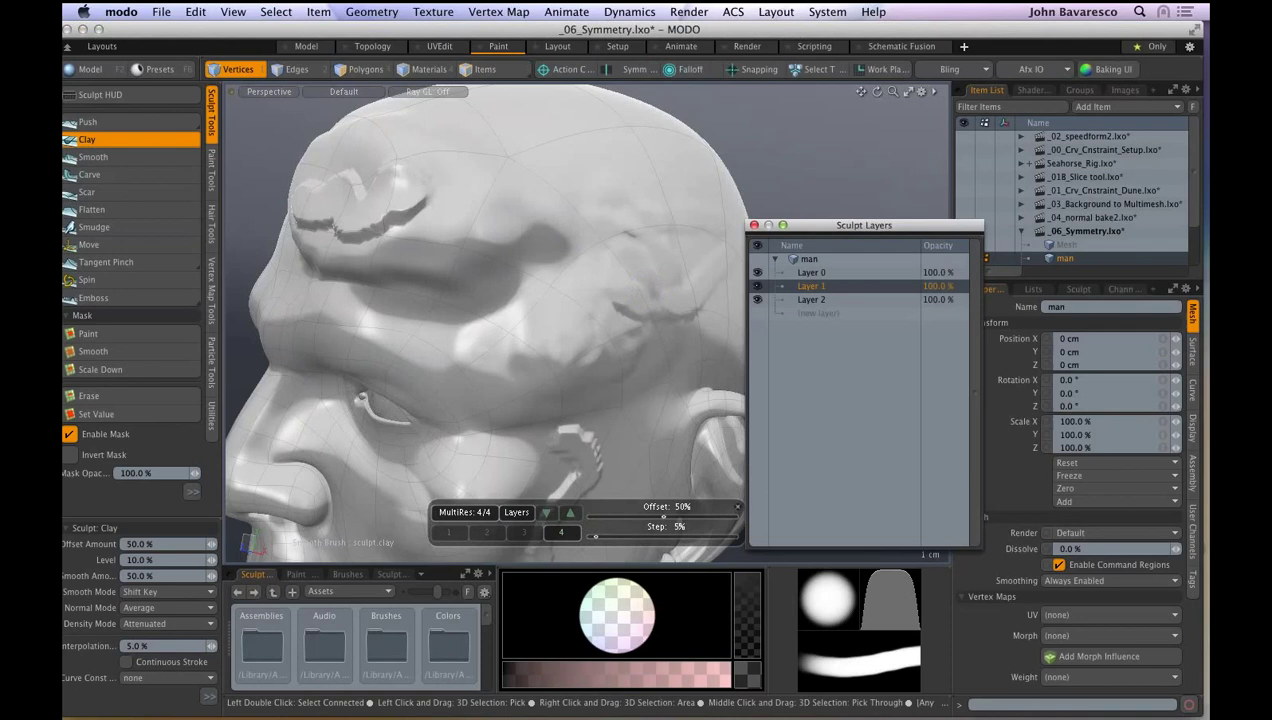
pyautogui.click(757, 273)
pyautogui.click(757, 272)
pyautogui.click(759, 287)
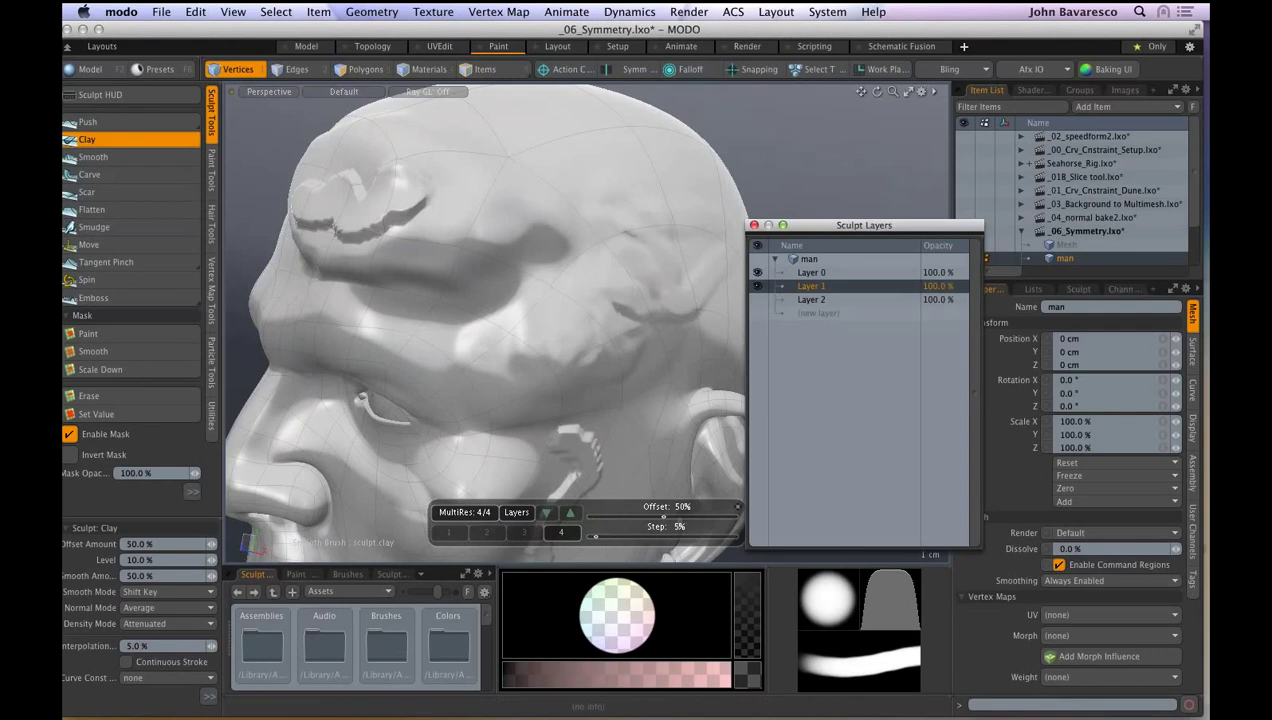
# - Switch the head to MultiRes level 3 and close the sculpt layer list to view the whole sculpt
pyautogui.keyDown('ctrl'); pyautogui.keyDown('alt'); pyautogui.moveTo(690, 332); pyautogui.dragTo(694, 327); pyautogui.keyUp('alt'); pyautogui.keyUp('ctrl')
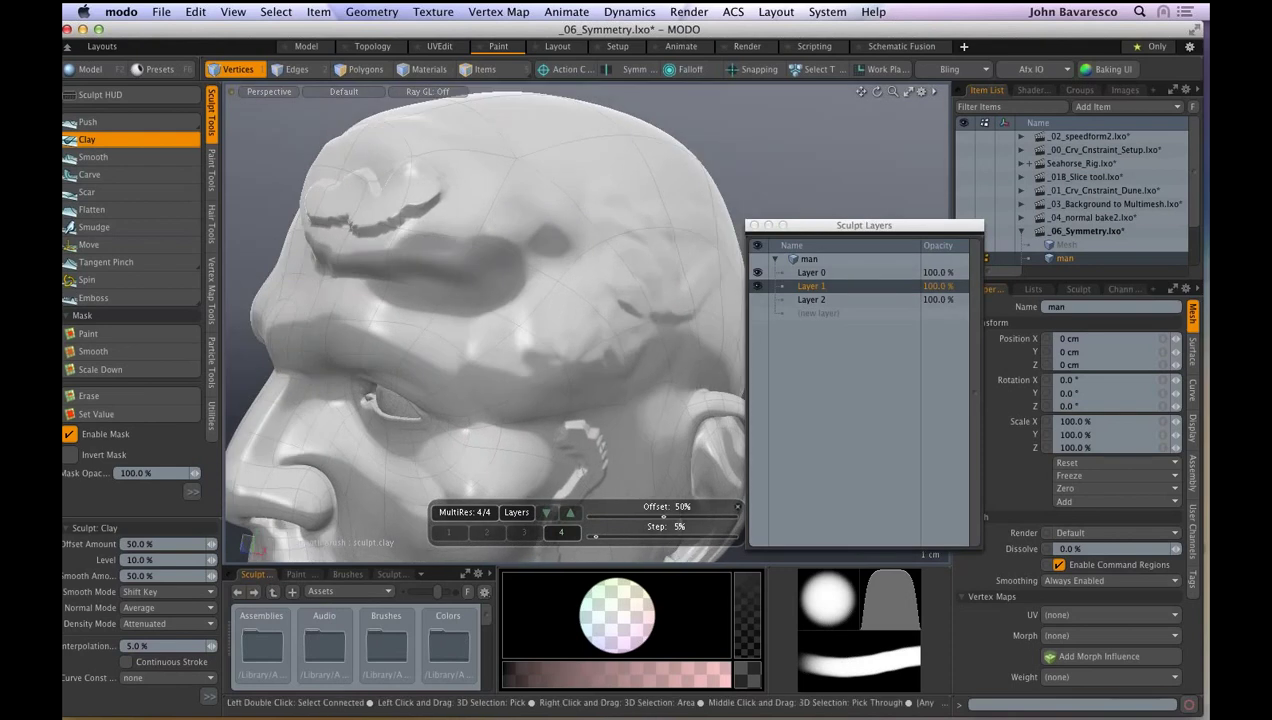
pyautogui.click(524, 532)
pyautogui.click(755, 226)
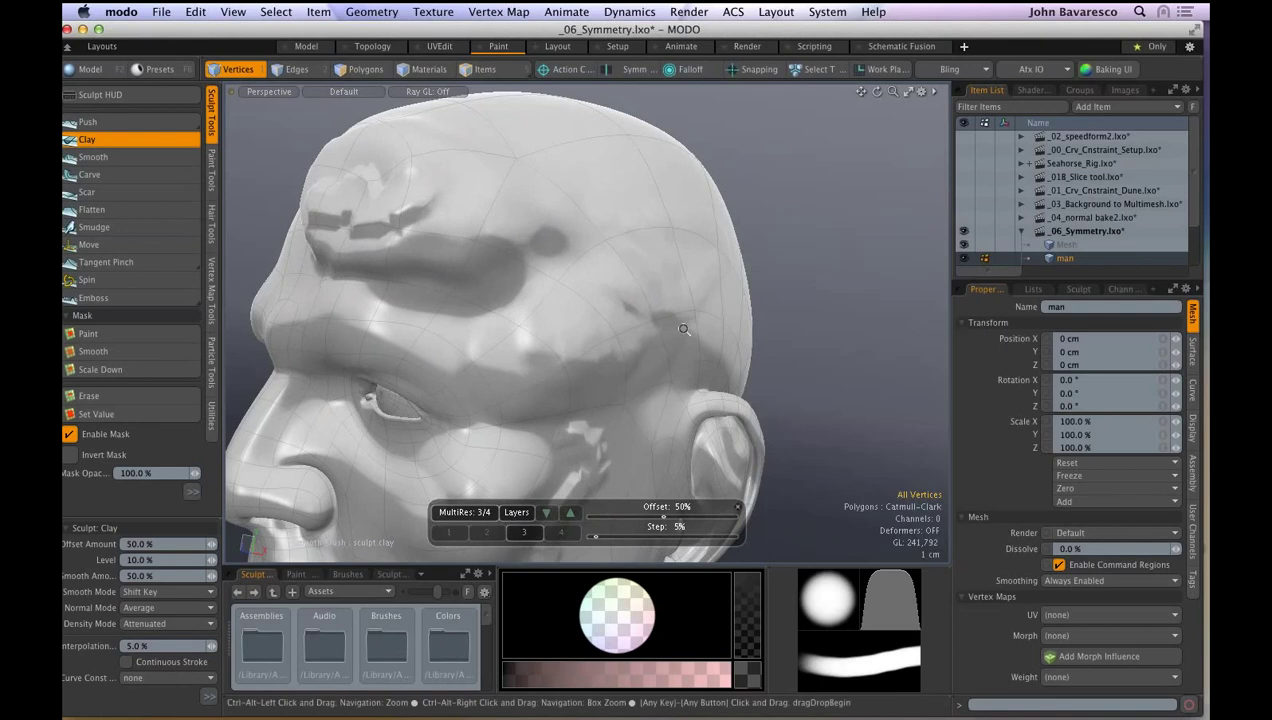
pyautogui.keyDown('alt'); pyautogui.moveTo(683, 329); pyautogui.dragTo(600, 290); pyautogui.keyUp('alt')
pyautogui.click(121, 12)
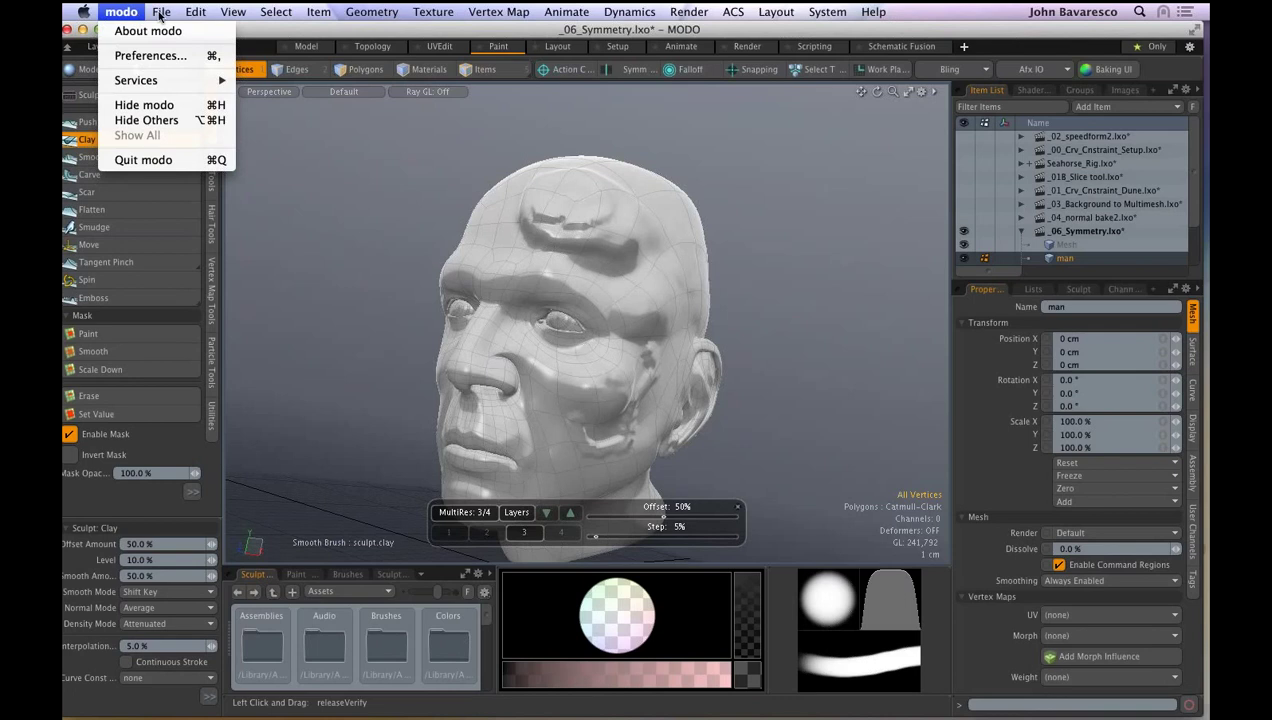
pyautogui.moveTo(160, 12)
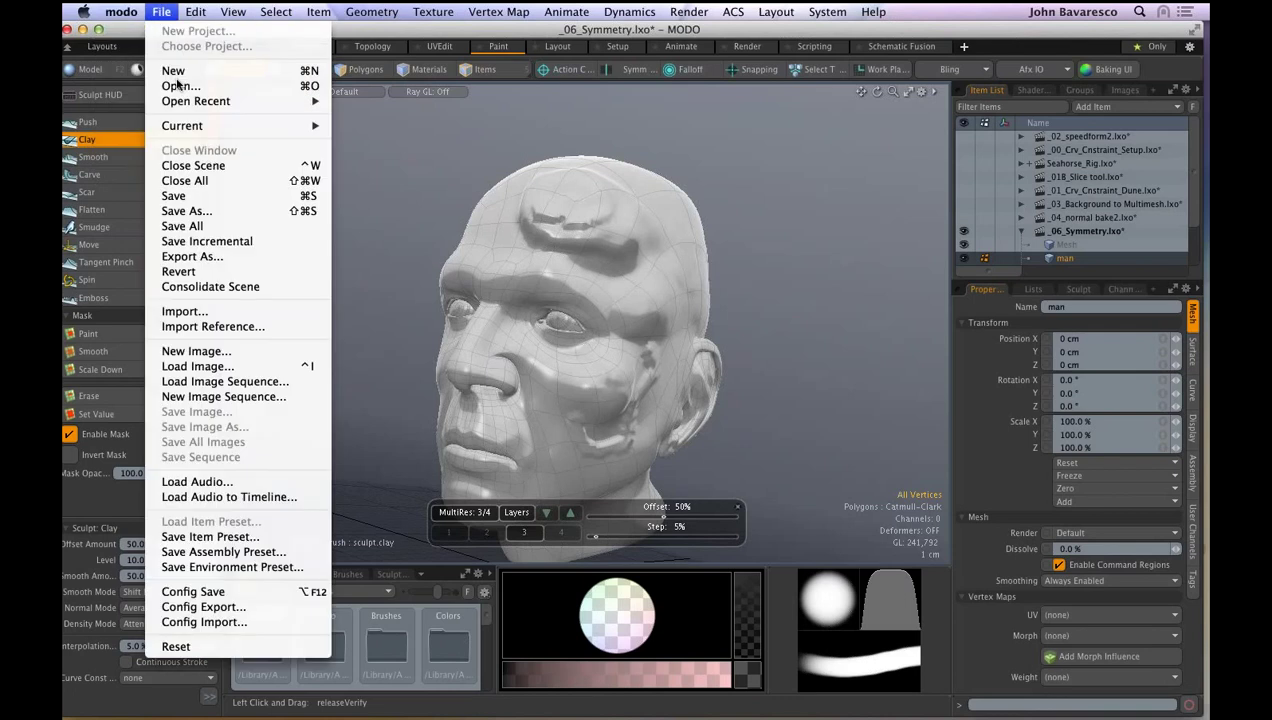
pyautogui.click(177, 85)
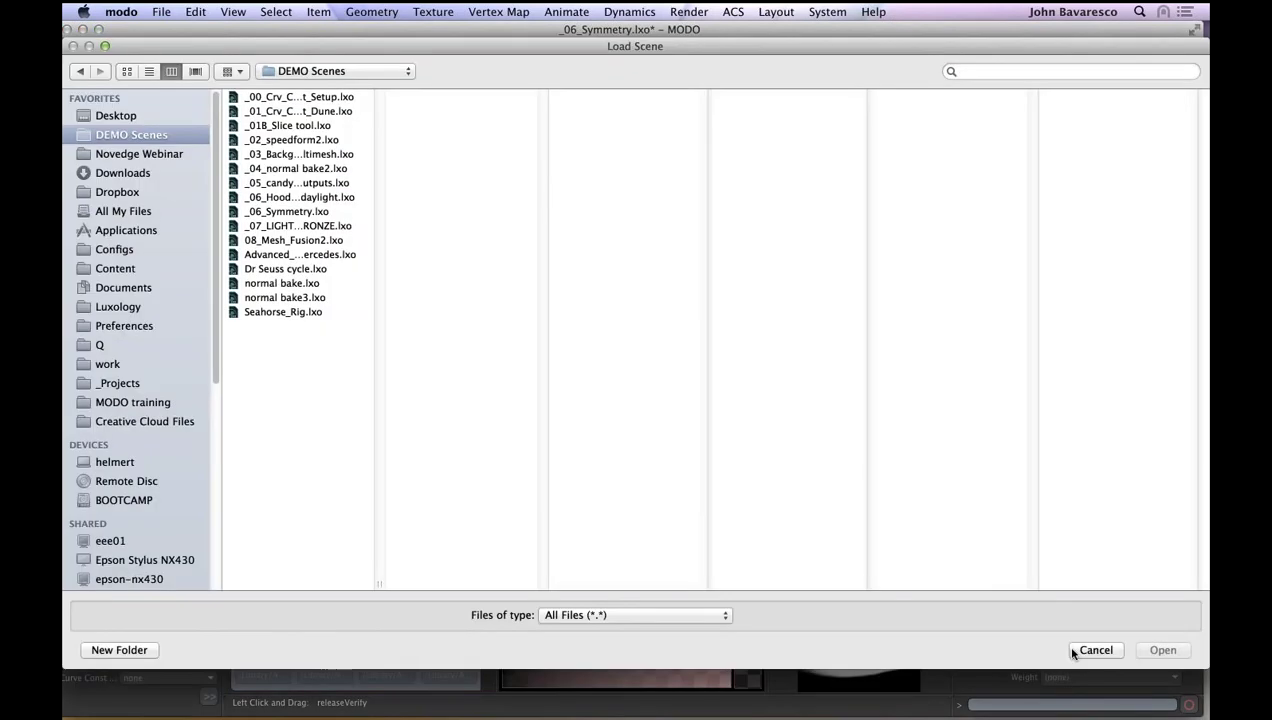
pyautogui.click(1075, 651)
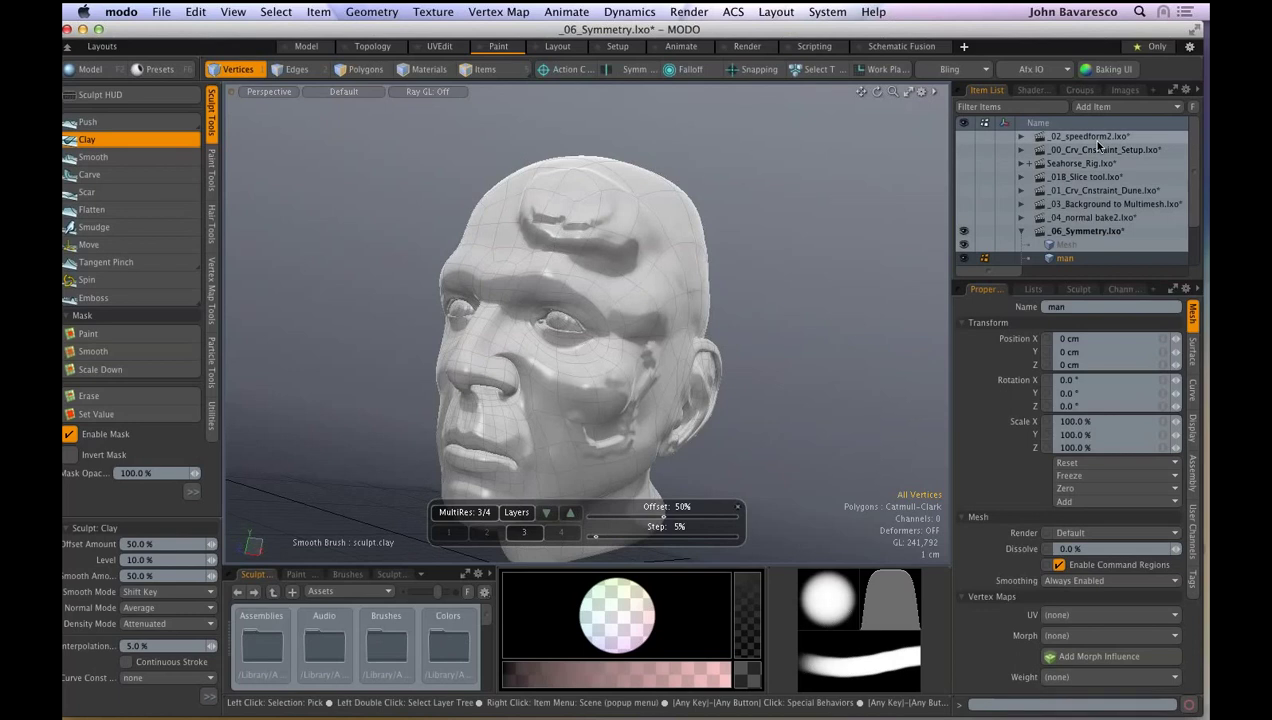
# - Close the _00_Crv_Cnstraint_Setup.lxo and _02_speedform2.lxo scenes without saving their changes
pyautogui.click(1098, 146)
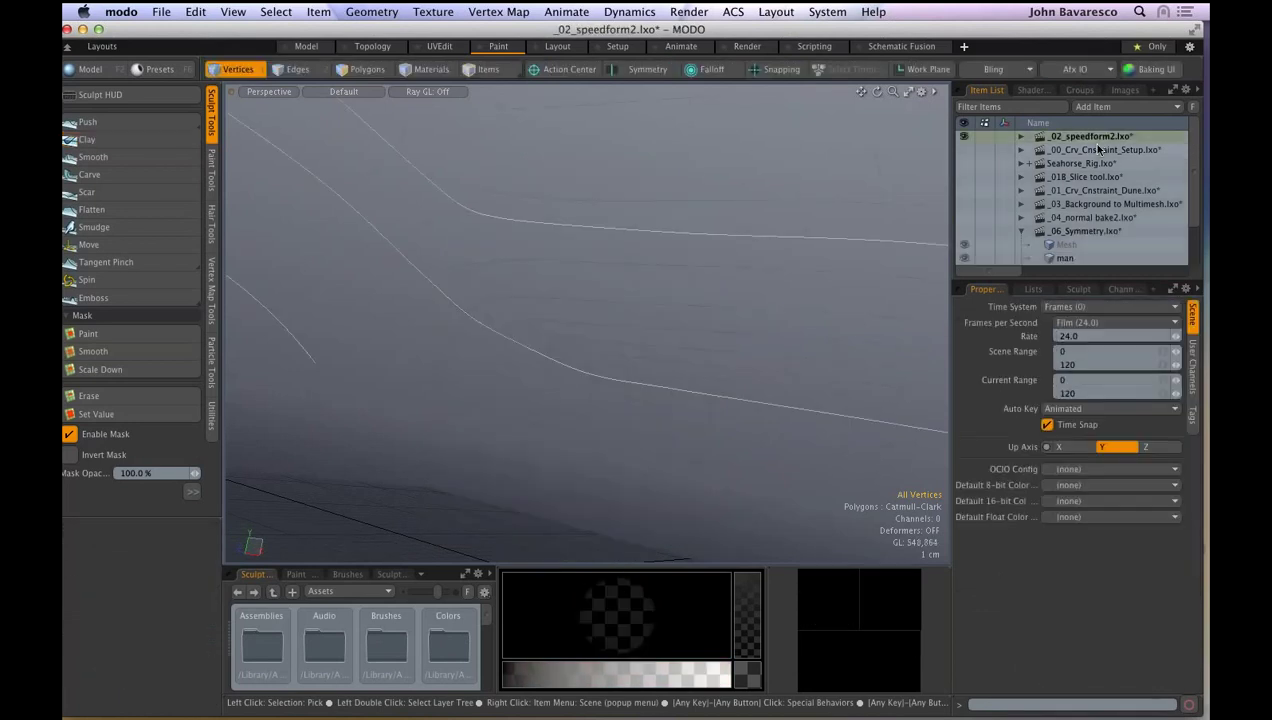
pyautogui.rightClick(1098, 149)
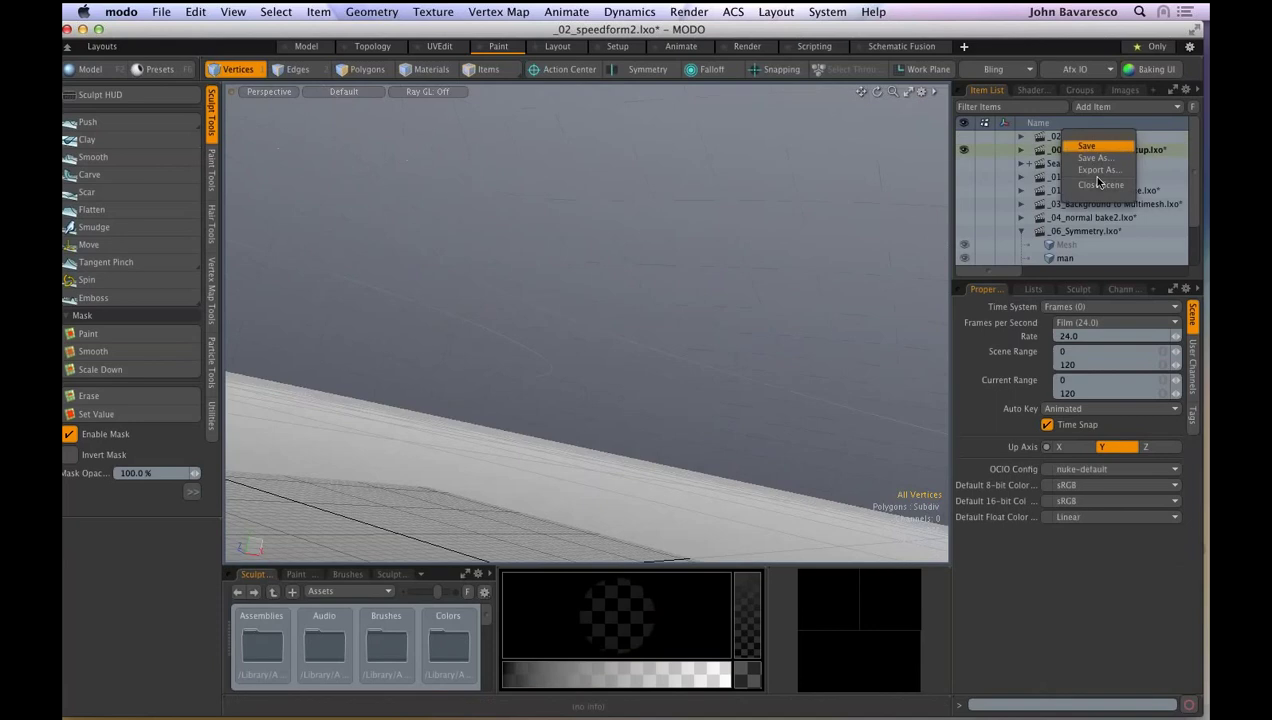
pyautogui.click(1099, 184)
pyautogui.click(1143, 477)
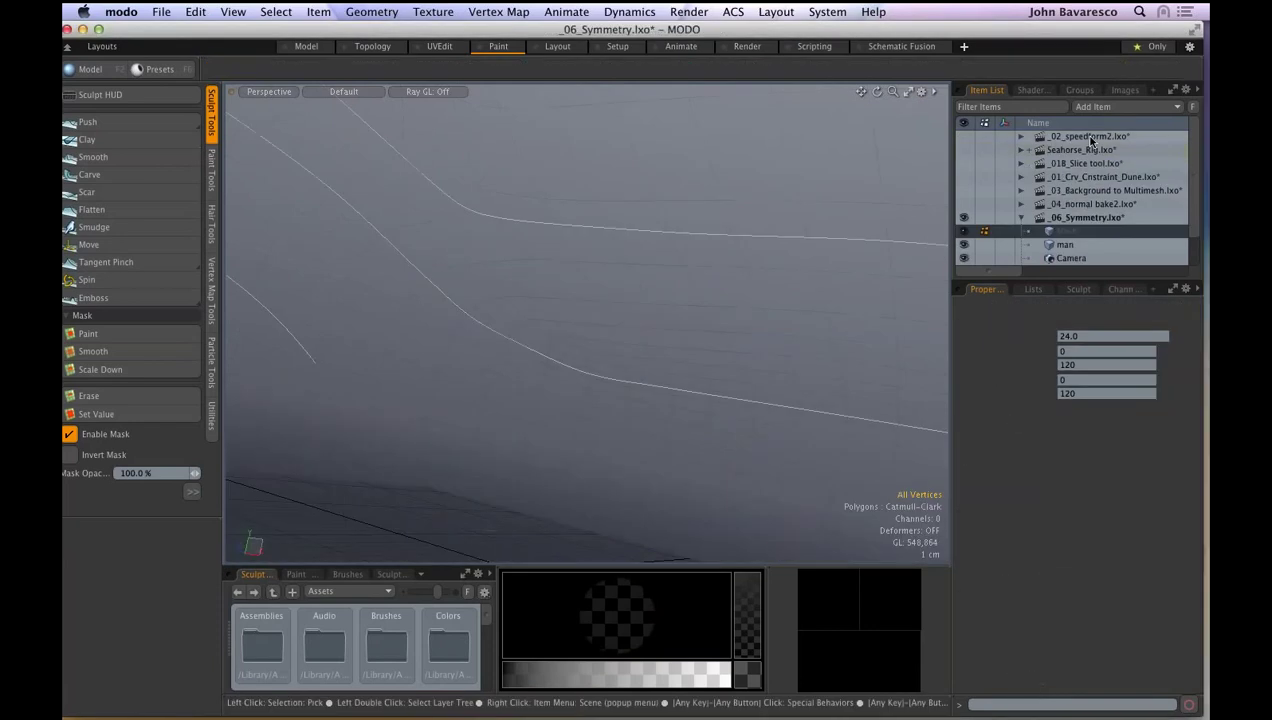
pyautogui.rightClick(1083, 135)
pyautogui.click(1094, 178)
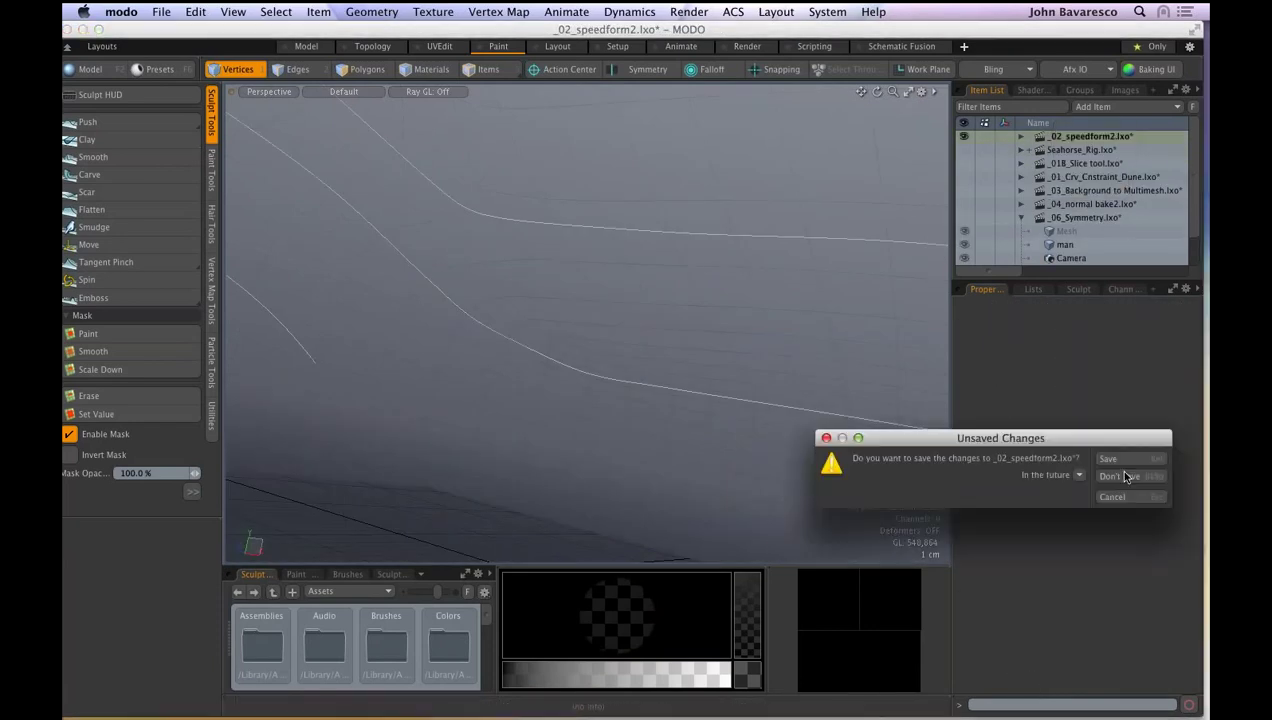
pyautogui.click(1132, 477)
# - Close all remaining scenes, discarding the unsaved changes in Seahorse_Rig.lxo and _06_Symmetry.lxo
pyautogui.click(160, 12)
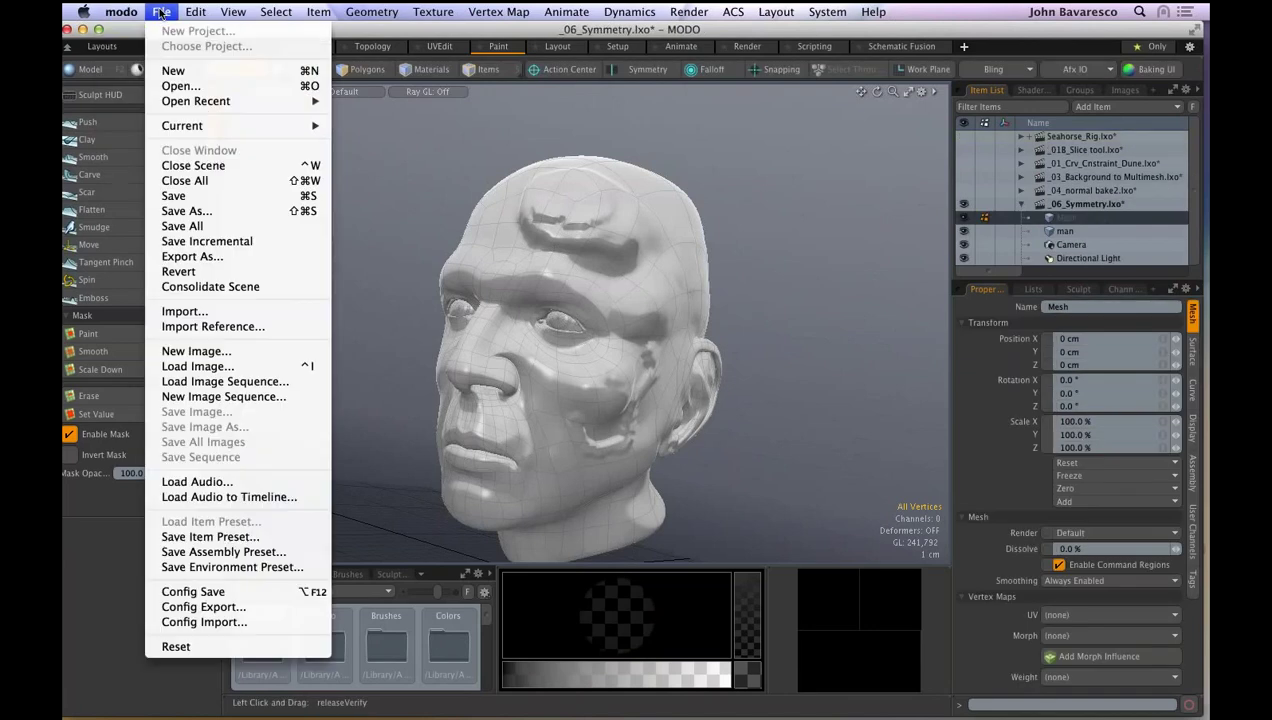
pyautogui.click(245, 181)
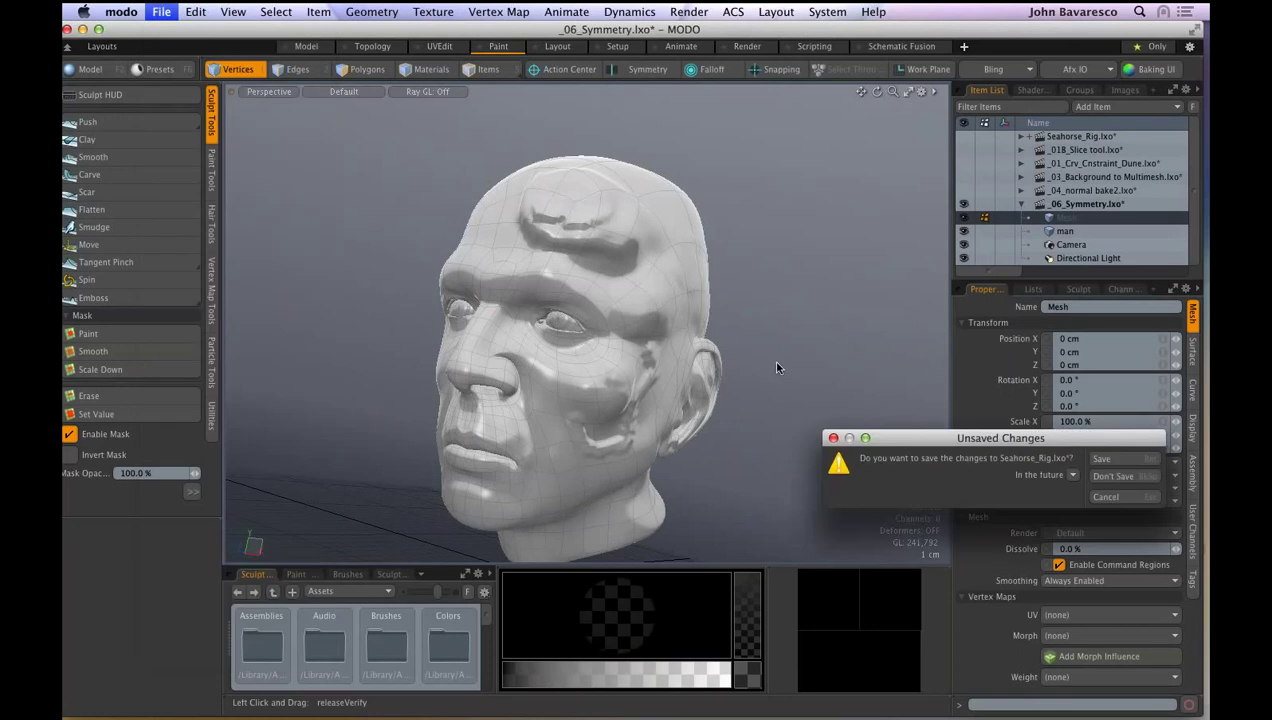
pyautogui.click(1136, 477)
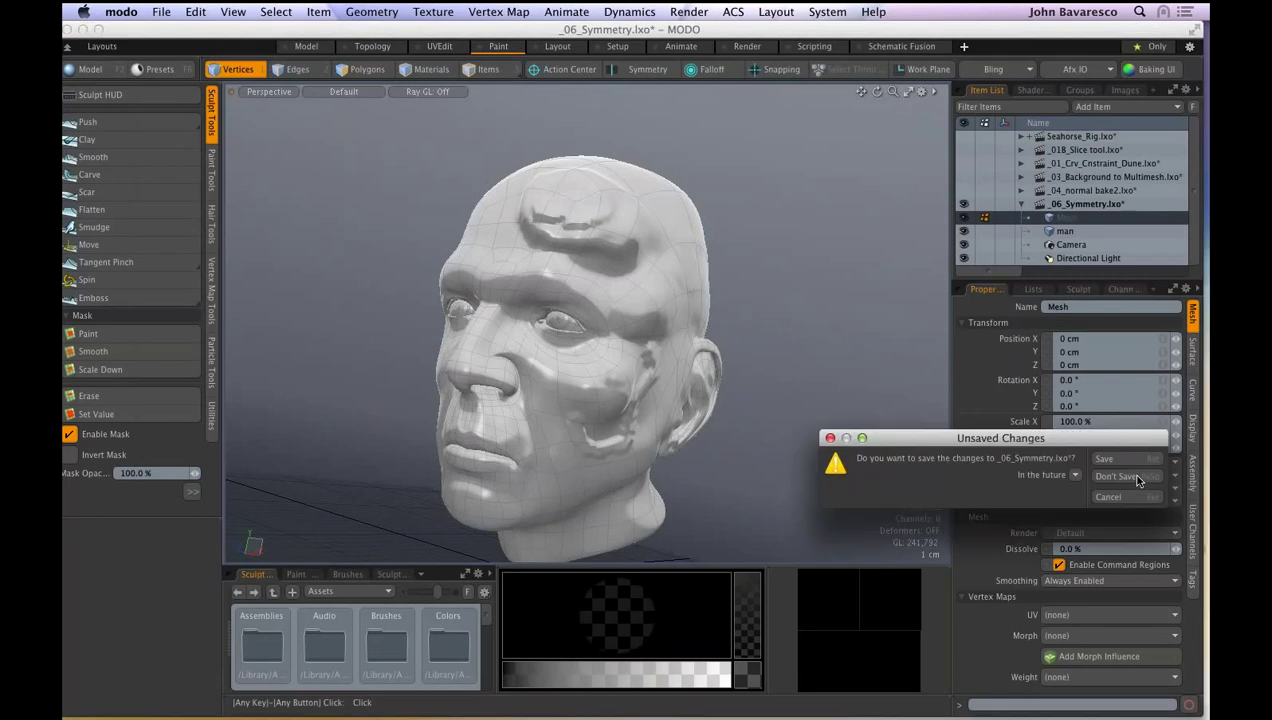
pyautogui.click(1136, 477)
# - Open the scene _06_Hood_Orn-phys daylight.lxo from the DEMO Scenes folder
pyautogui.click(161, 11)
pyautogui.click(180, 87)
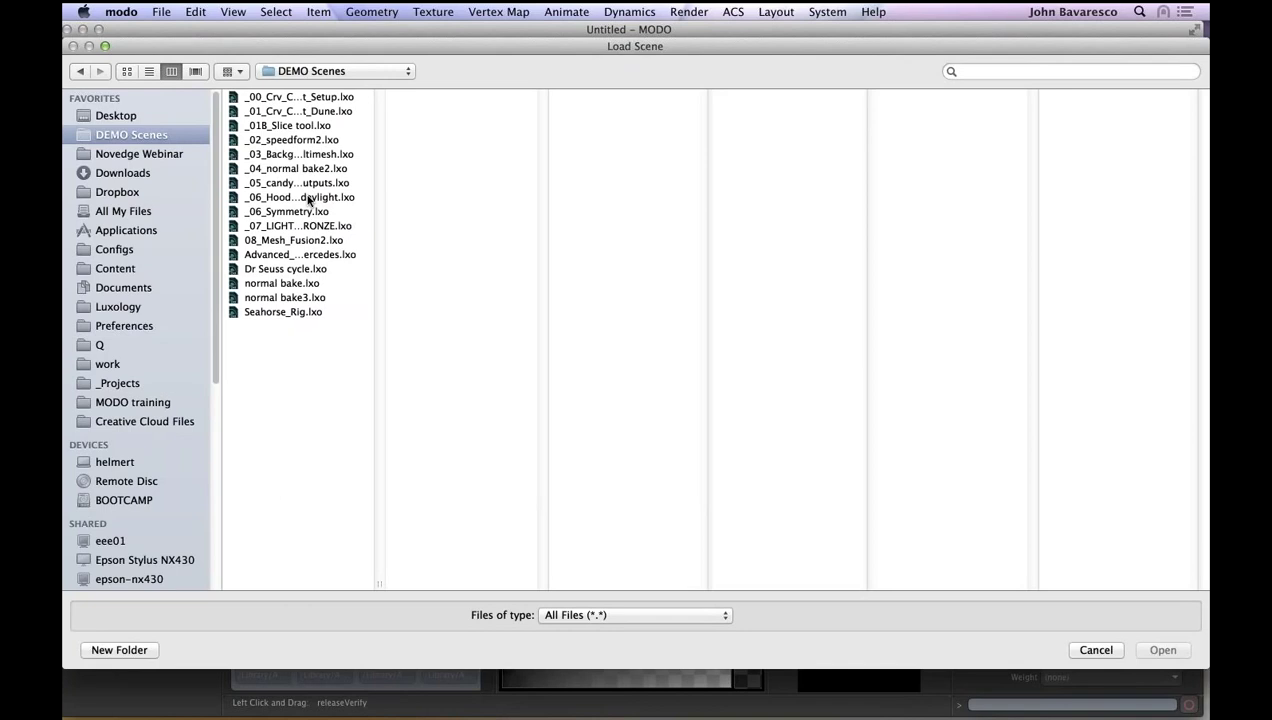
pyautogui.click(309, 198)
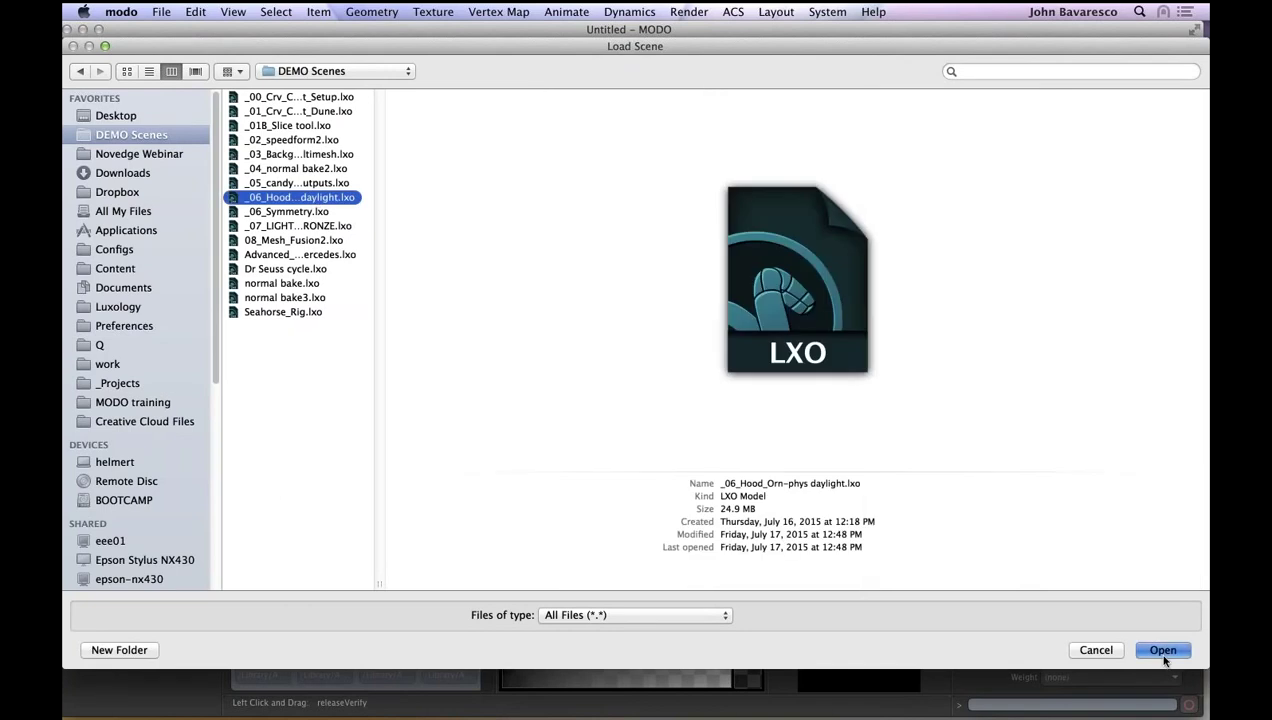
pyautogui.click(1163, 651)
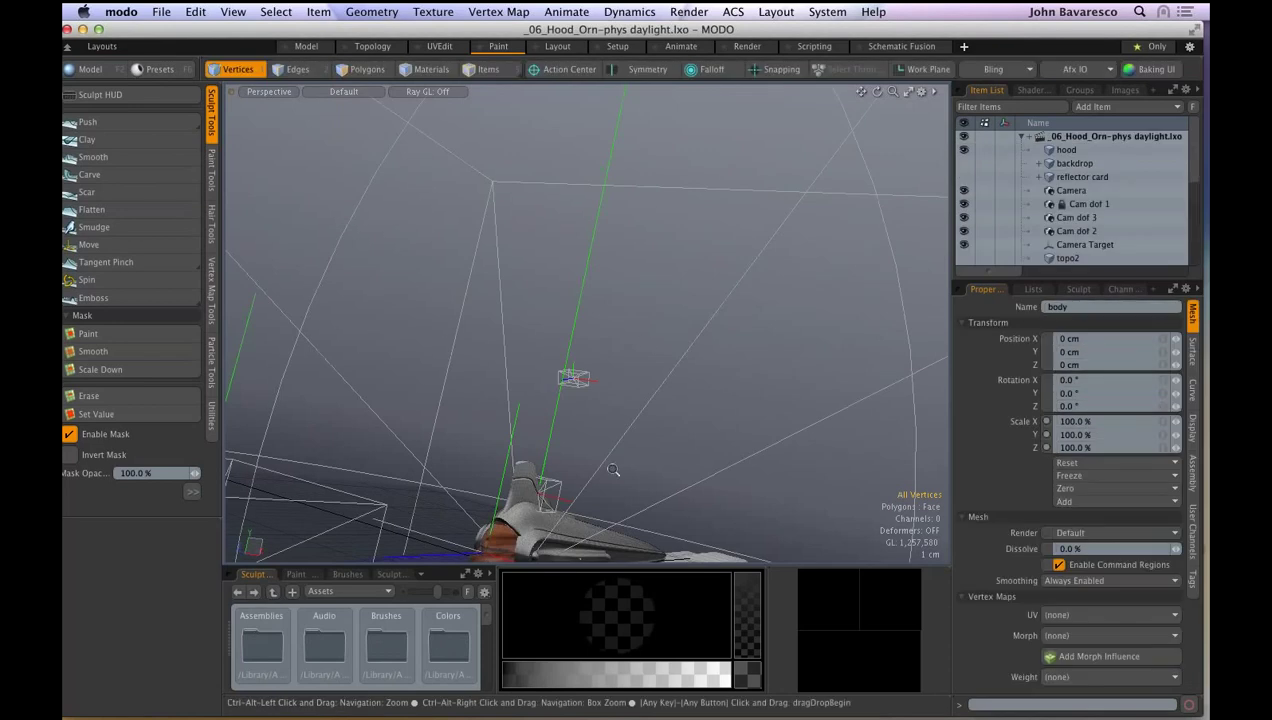
# - Hide the locators in the perspective viewport showing the hood ornament
pyautogui.keyDown('ctrl'); pyautogui.keyDown('alt'); pyautogui.moveTo(613, 470); pyautogui.dragTo(590, 468); pyautogui.keyUp('alt'); pyautogui.keyUp('ctrl')
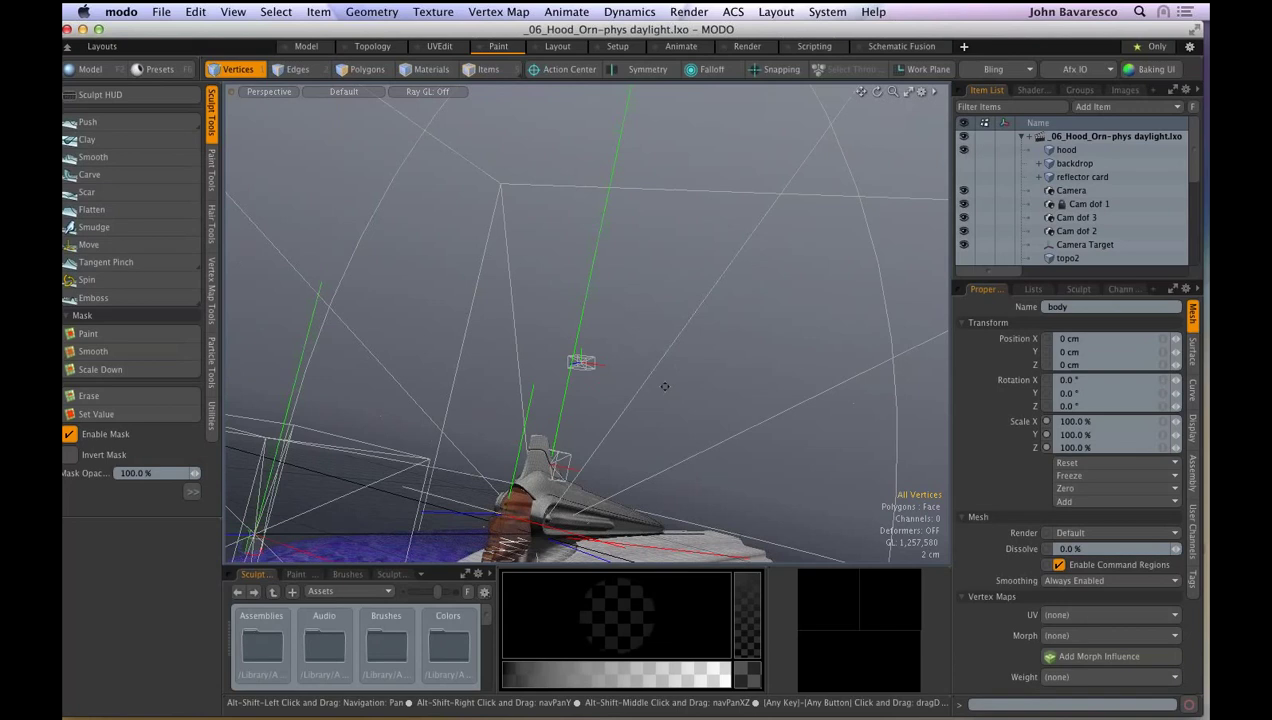
pyautogui.keyDown('ctrl'); pyautogui.keyDown('alt'); pyautogui.moveTo(664, 386); pyautogui.dragTo(686, 249); pyautogui.keyUp('alt'); pyautogui.keyUp('ctrl')
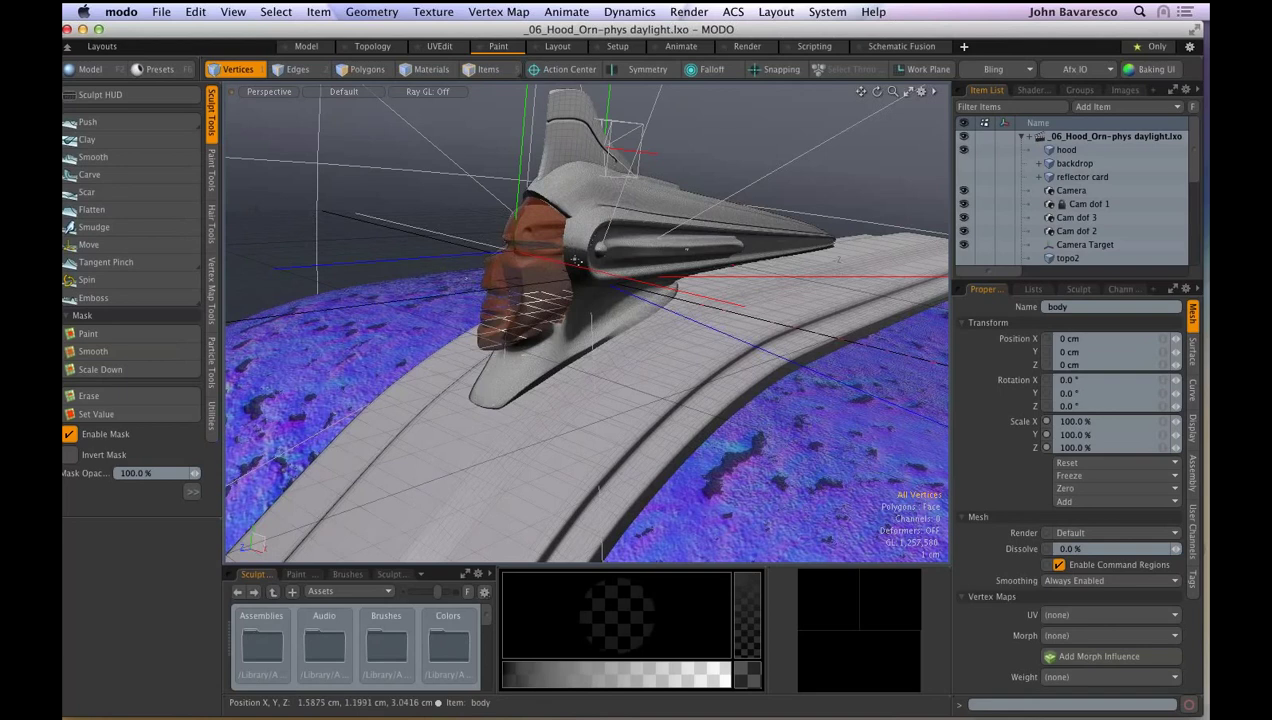
pyautogui.press('o')
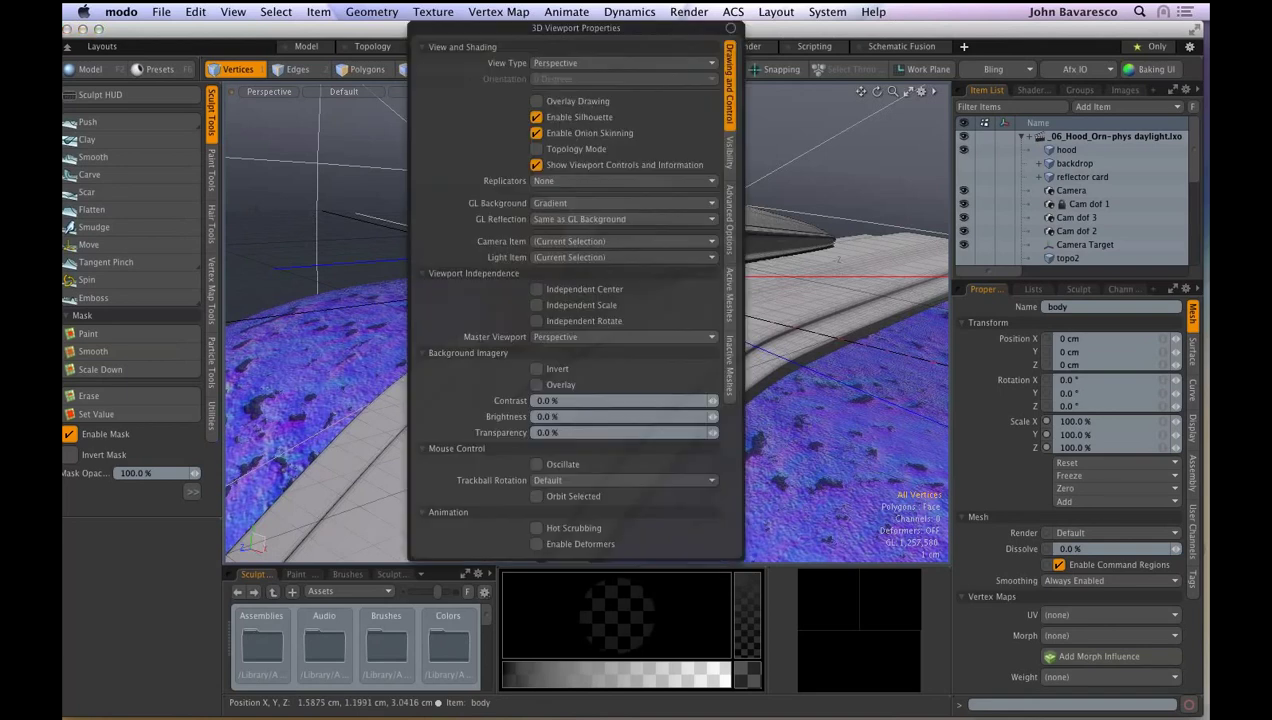
pyautogui.click(729, 168)
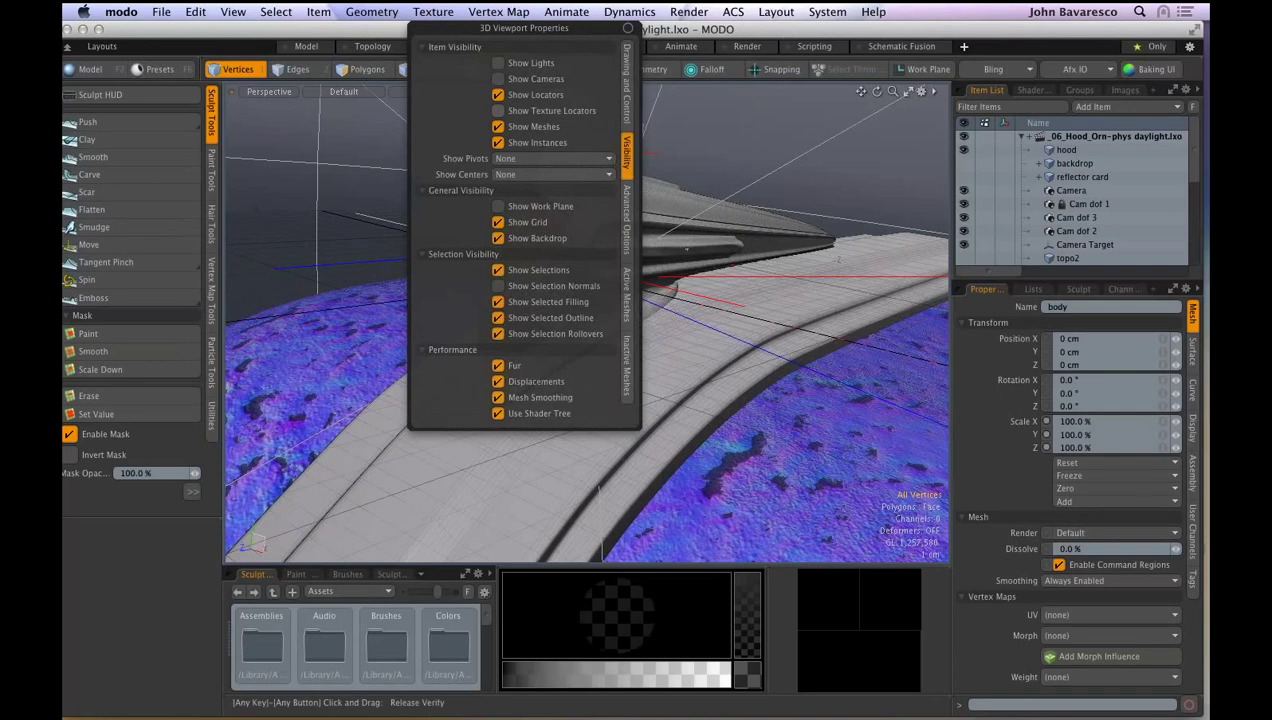
pyautogui.click(527, 93)
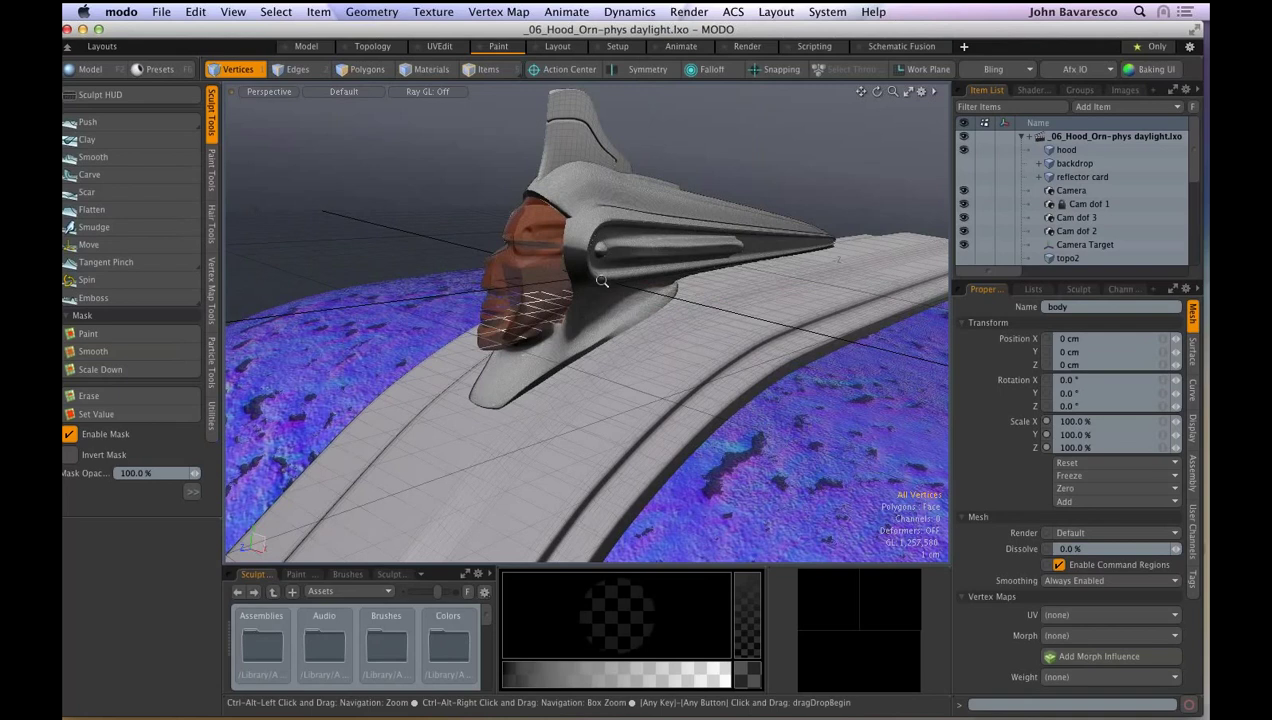
# - Try the Texture shading style on the hood ornament viewport, and set the shading to Advanced
pyautogui.keyDown('ctrl'); pyautogui.keyDown('alt'); pyautogui.moveTo(602, 281); pyautogui.dragTo(603, 281); pyautogui.keyUp('alt'); pyautogui.keyUp('ctrl')
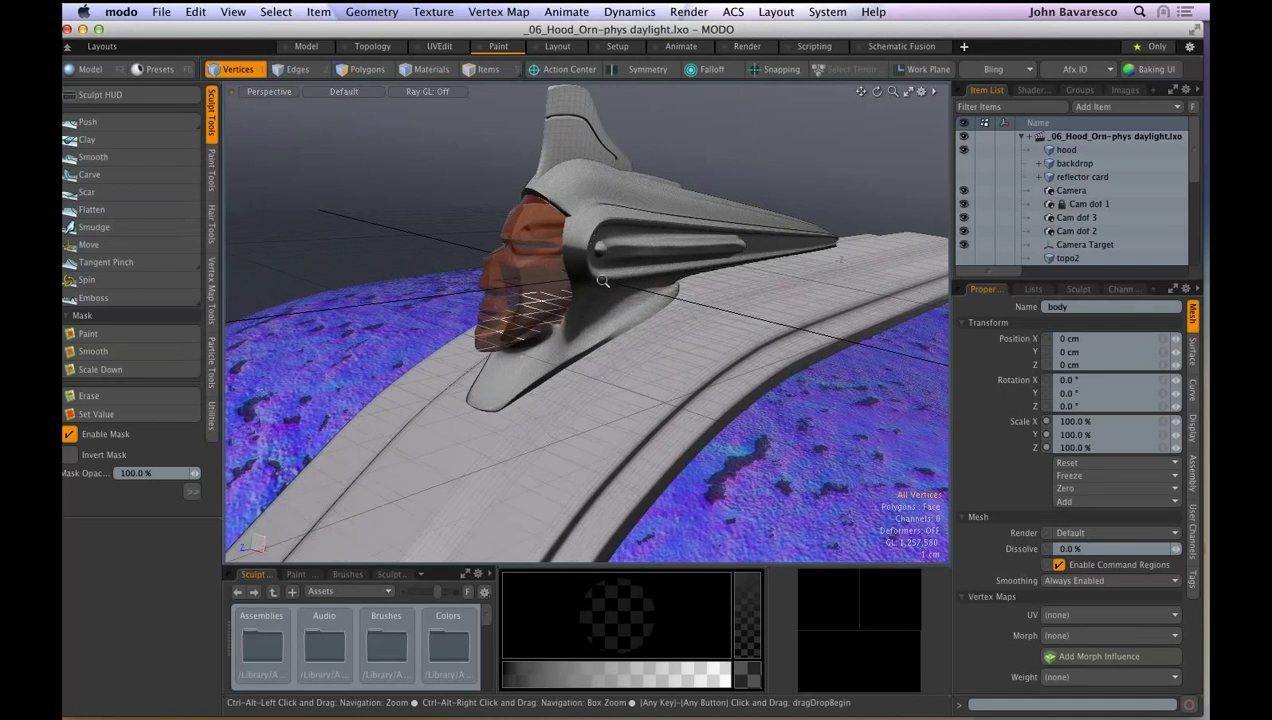
pyautogui.keyDown('alt'); pyautogui.moveTo(602, 281); pyautogui.dragTo(599, 389); pyautogui.keyUp('alt')
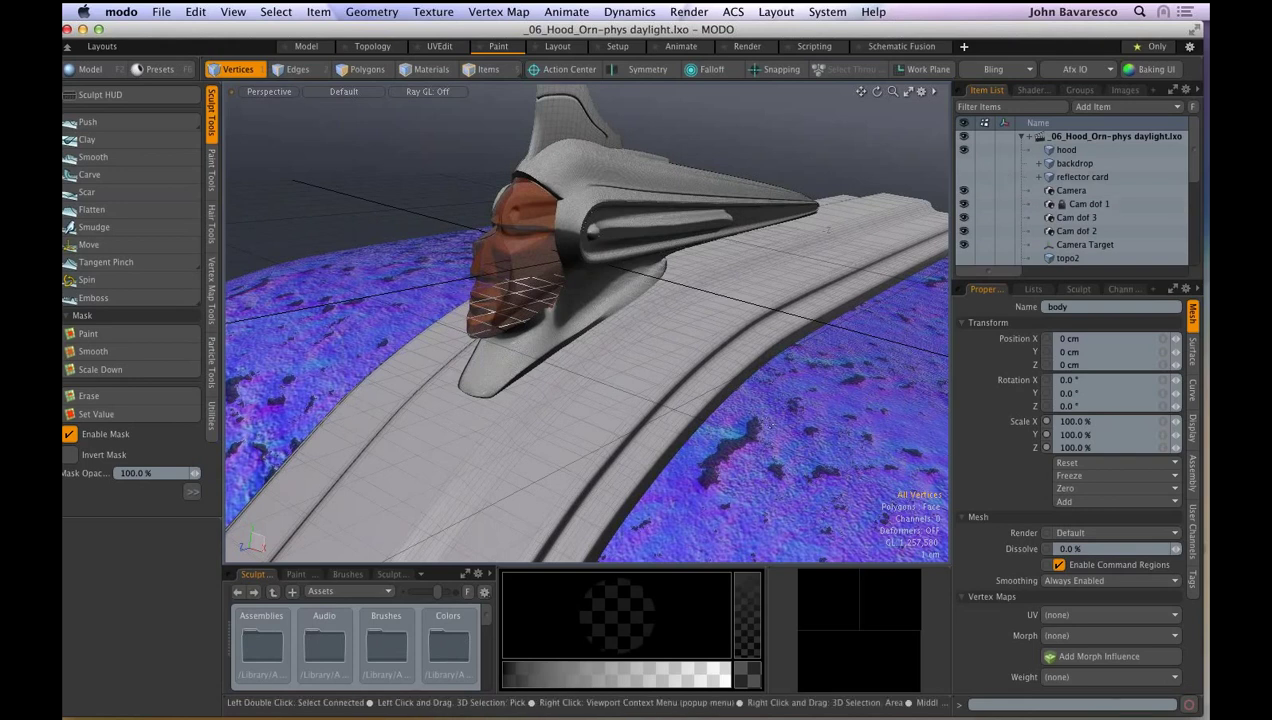
pyautogui.click(343, 92)
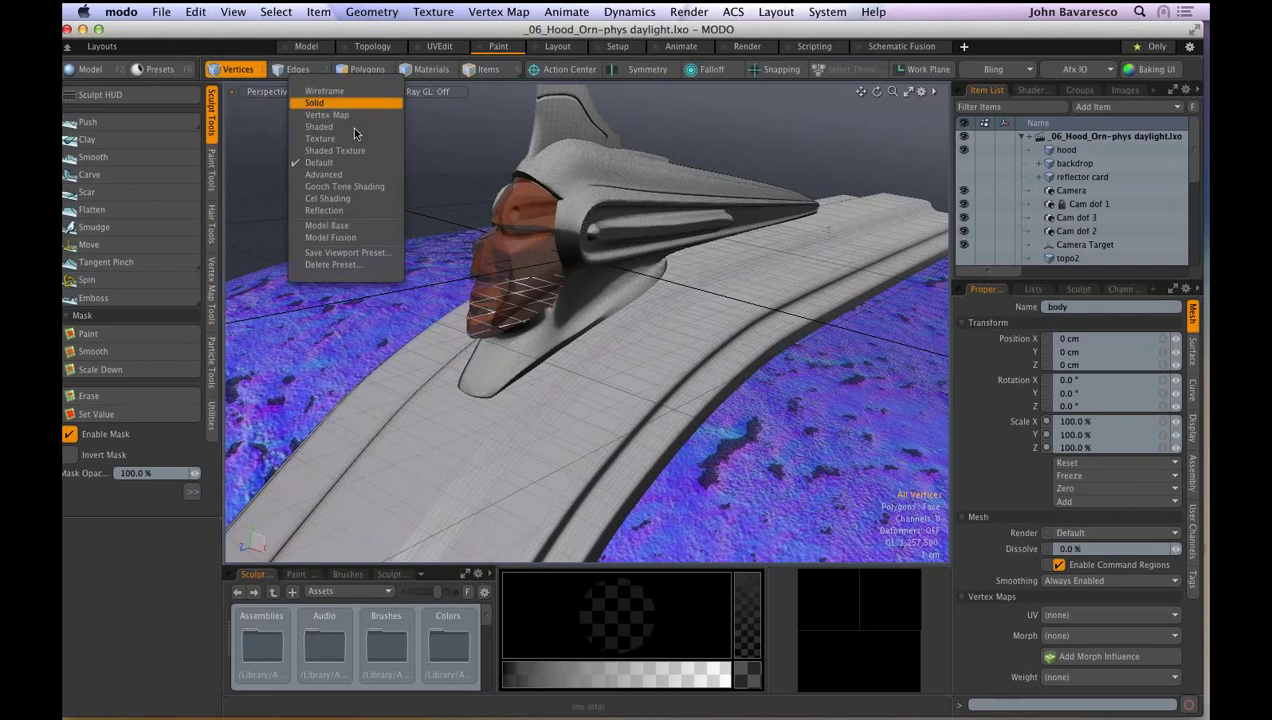
pyautogui.click(325, 138)
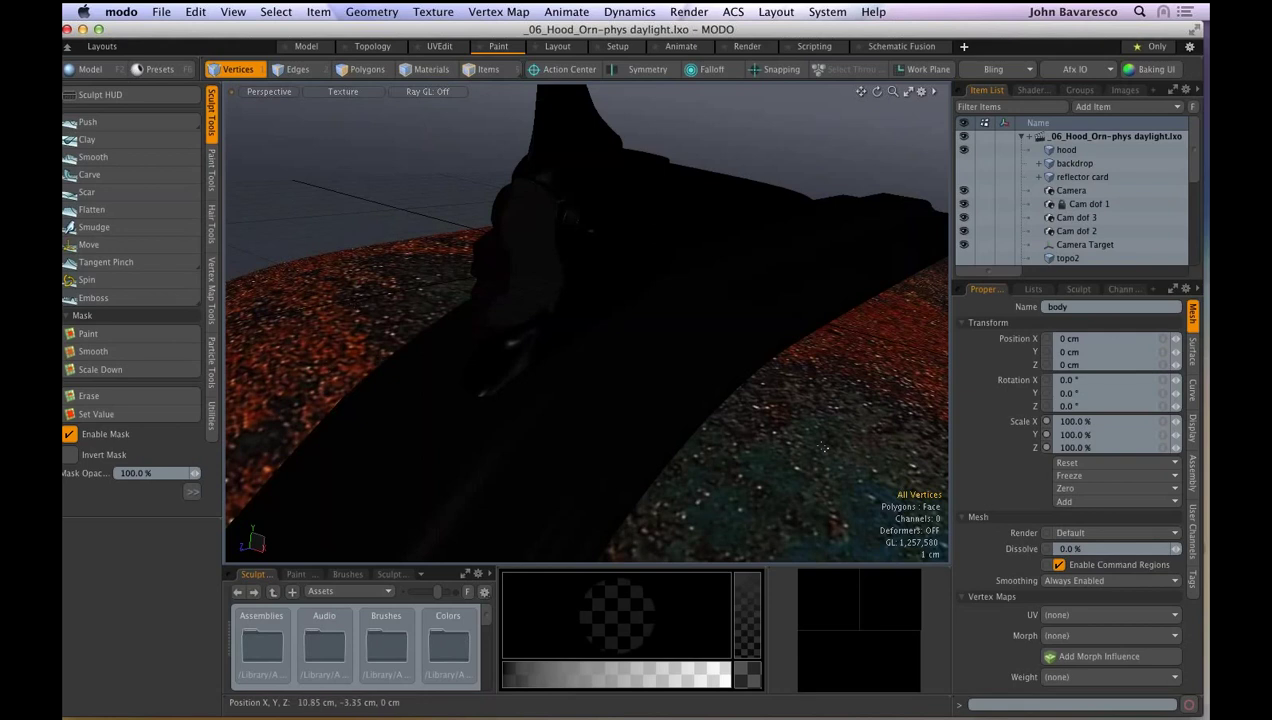
pyautogui.click(340, 91)
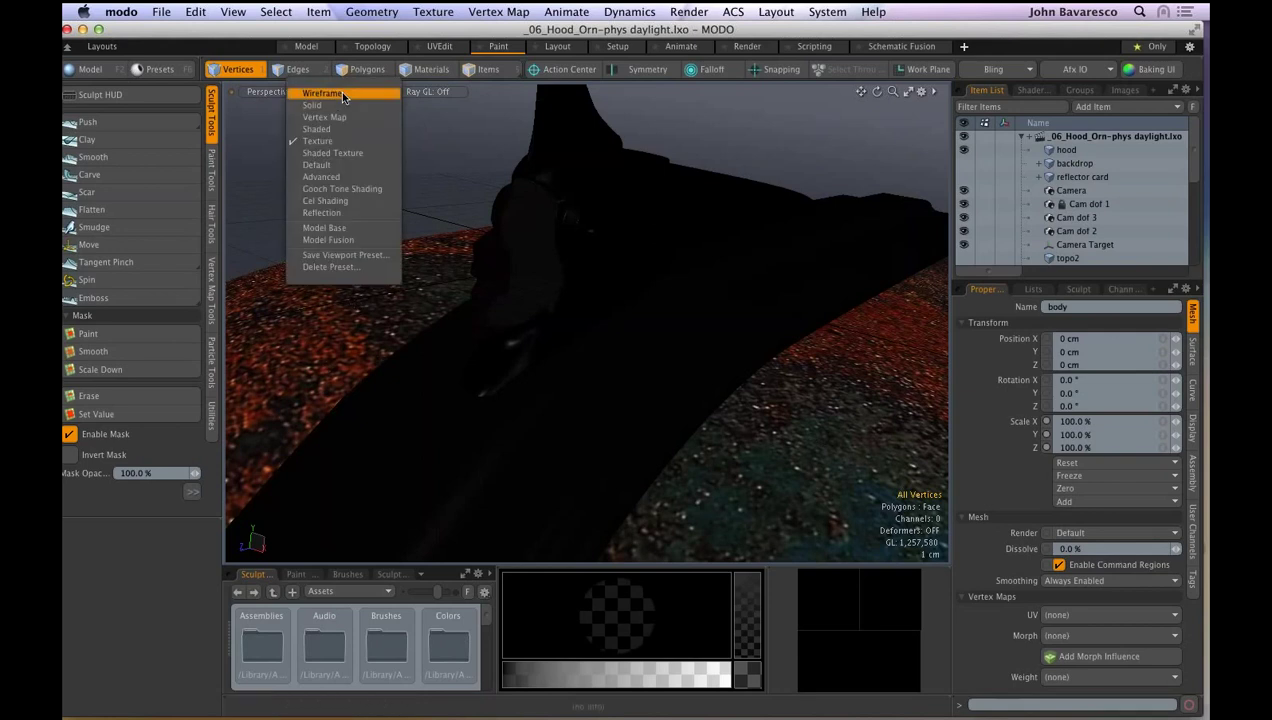
pyautogui.click(342, 178)
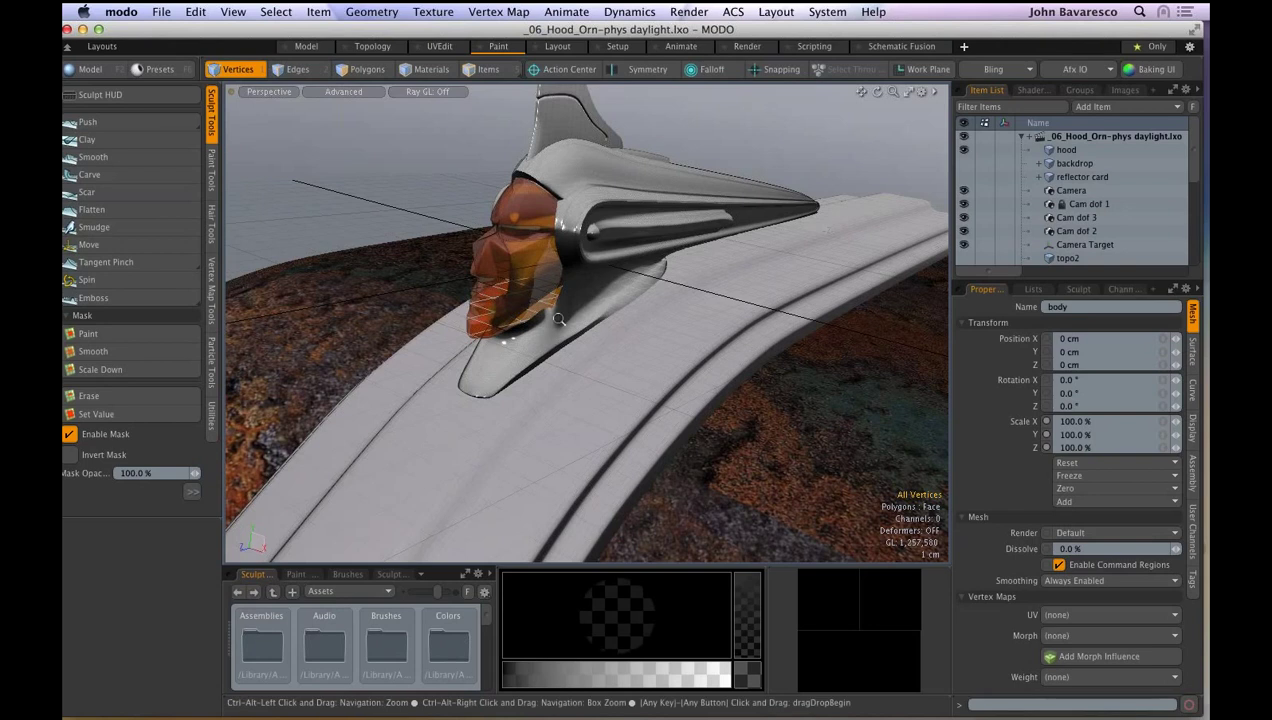
# - Inspect the hood ornament up close, and start the preview render in the Layout workspace
pyautogui.keyDown('ctrl'); pyautogui.keyDown('alt'); pyautogui.moveTo(559, 319); pyautogui.dragTo(848, 272); pyautogui.keyUp('alt'); pyautogui.keyUp('ctrl')
pyautogui.keyDown('alt'); pyautogui.keyDown('shift'); pyautogui.moveTo(848, 272); pyautogui.dragTo(658, 299); pyautogui.keyUp('shift'); pyautogui.keyUp('alt')
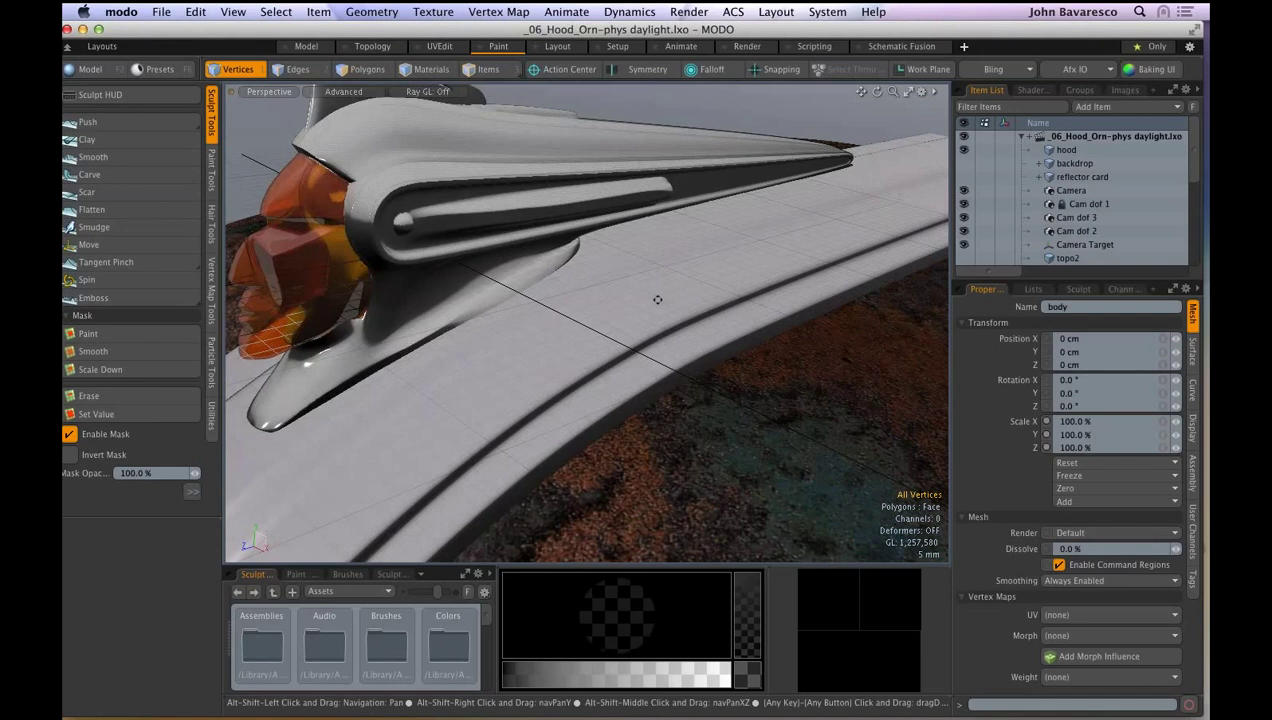
pyautogui.keyDown('alt'); pyautogui.moveTo(657, 299); pyautogui.dragTo(767, 475); pyautogui.keyUp('alt')
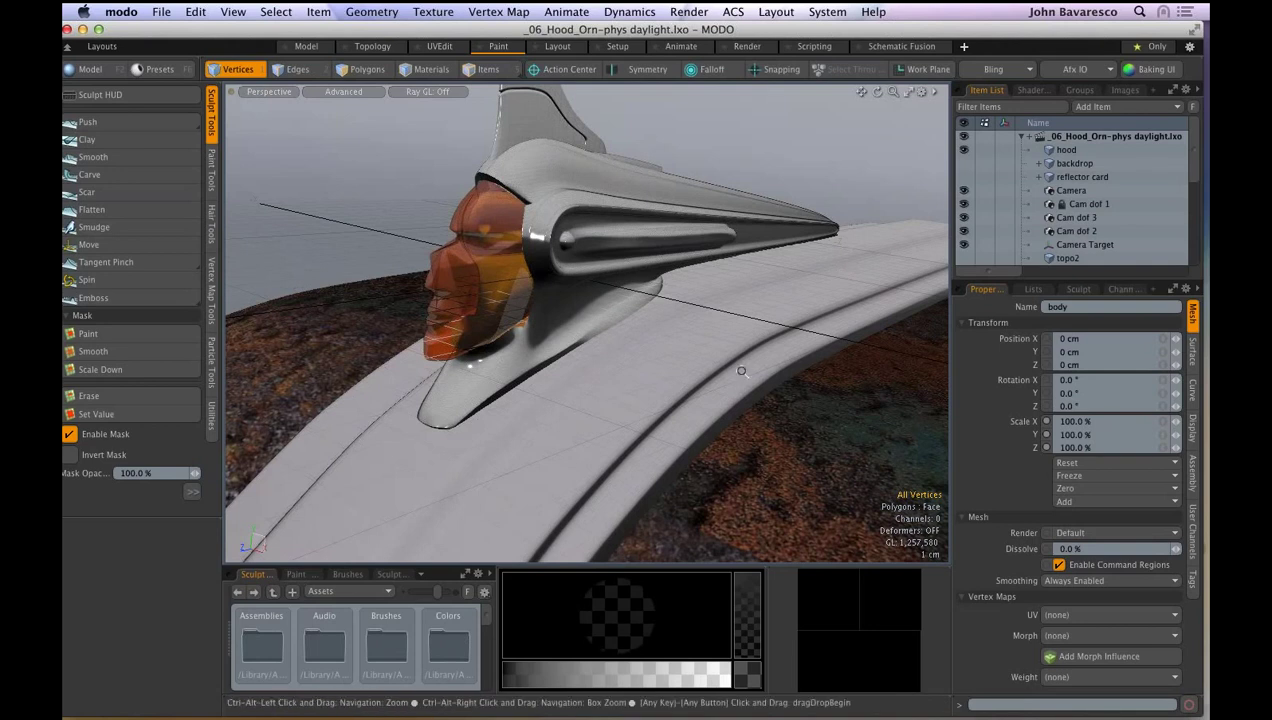
pyautogui.keyDown('ctrl'); pyautogui.keyDown('alt'); pyautogui.moveTo(741, 371); pyautogui.dragTo(740, 373); pyautogui.keyUp('alt'); pyautogui.keyUp('ctrl')
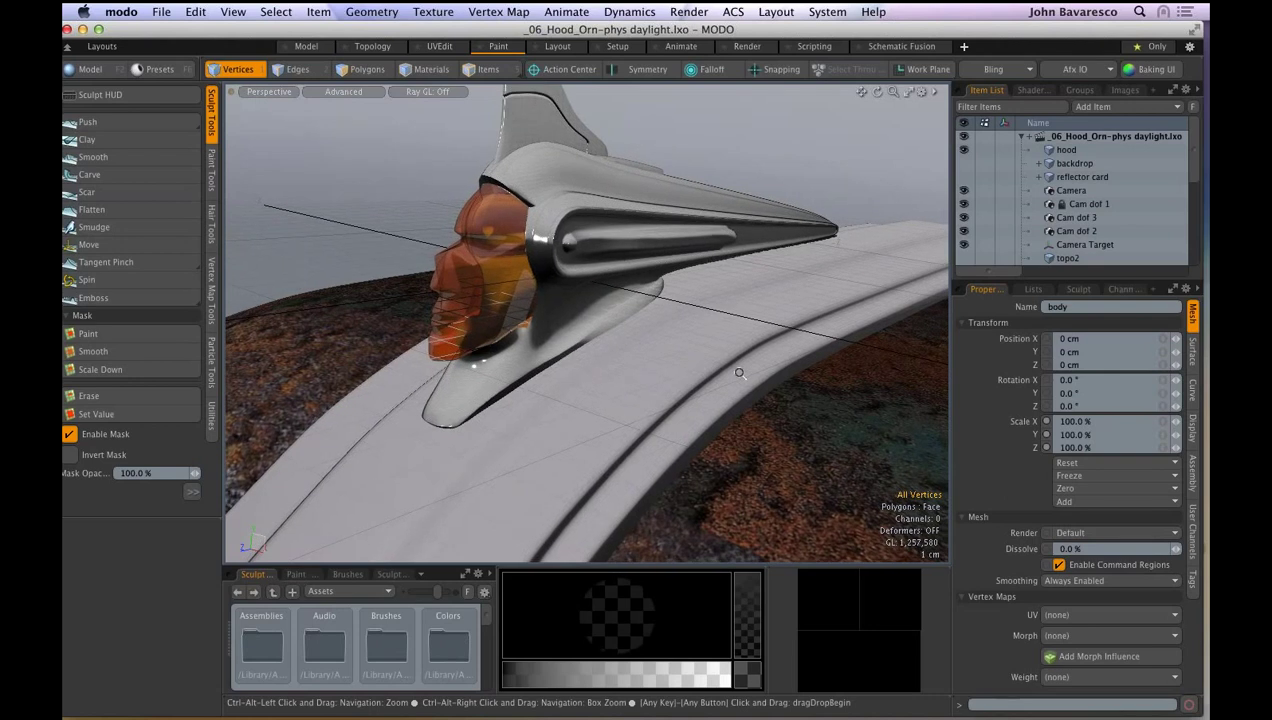
pyautogui.press('0')
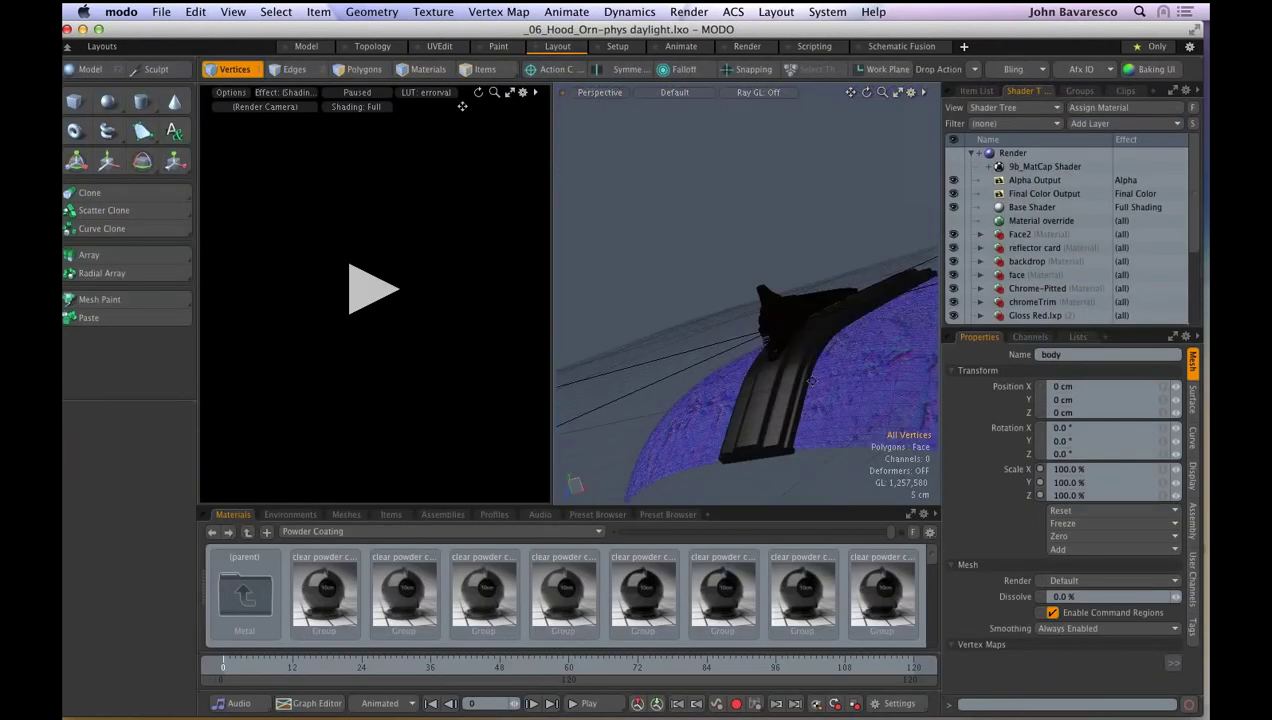
pyautogui.click(372, 290)
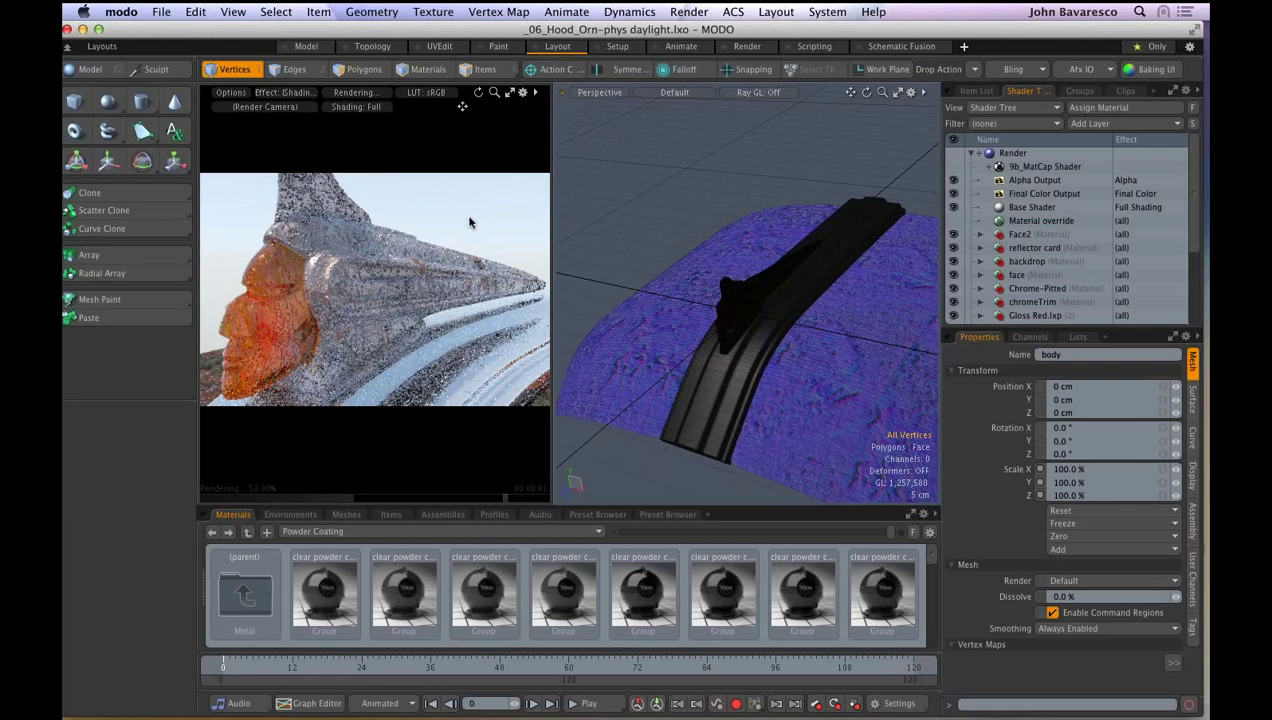
# - Expand the HOOD ORN PARTS group in the item list and select the first Directional Light
pyautogui.click(970, 91)
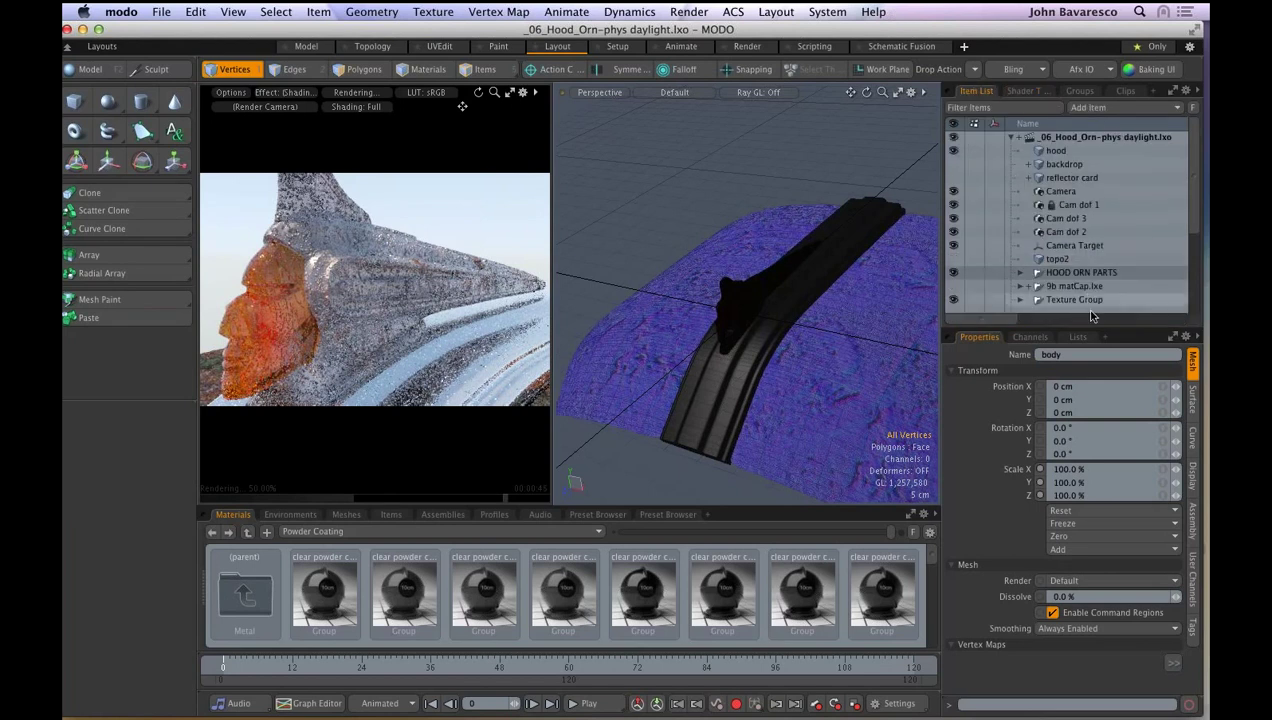
pyautogui.moveTo(1100, 342); pyautogui.dragTo(1100, 389)
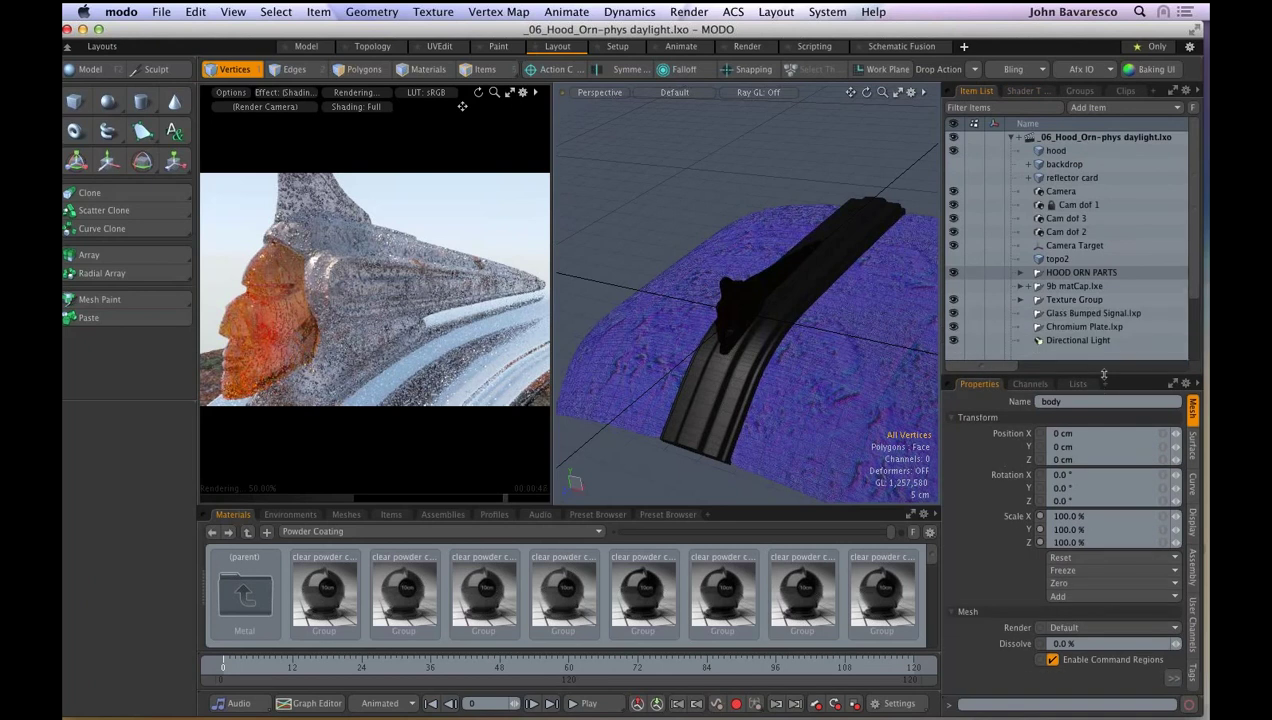
pyautogui.click(1020, 272)
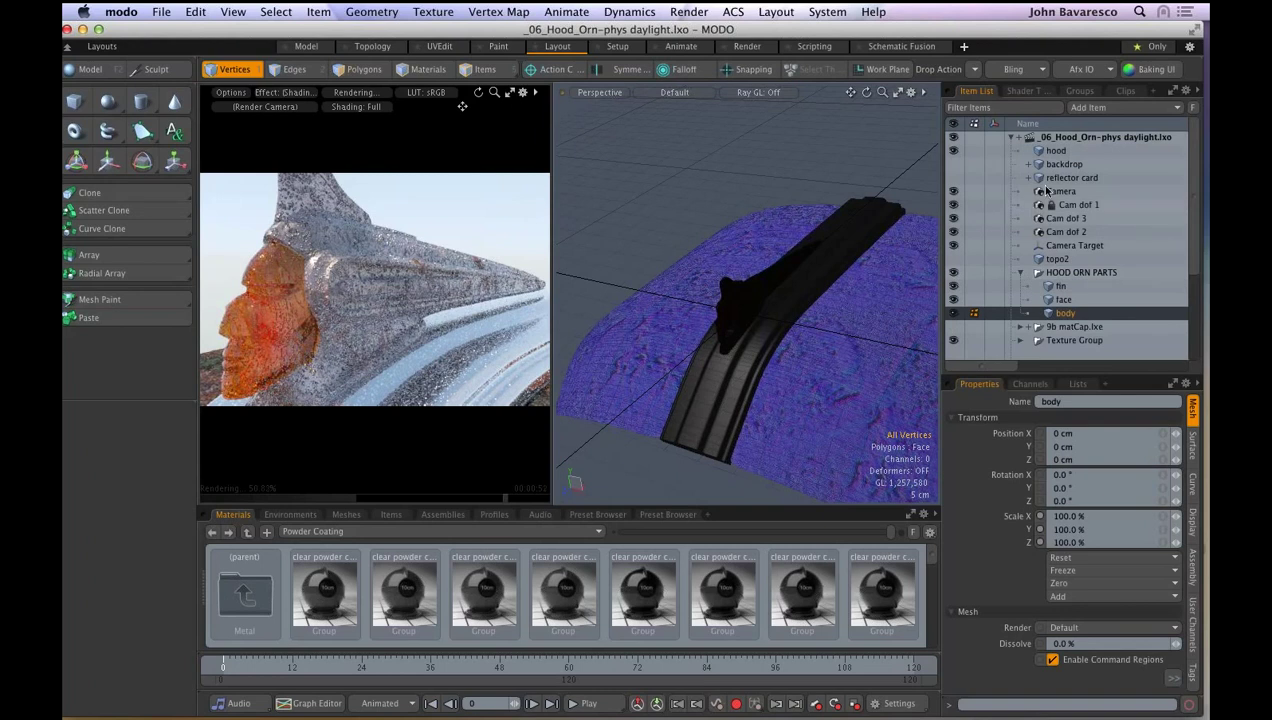
pyautogui.scroll(-3, 1066, 330)
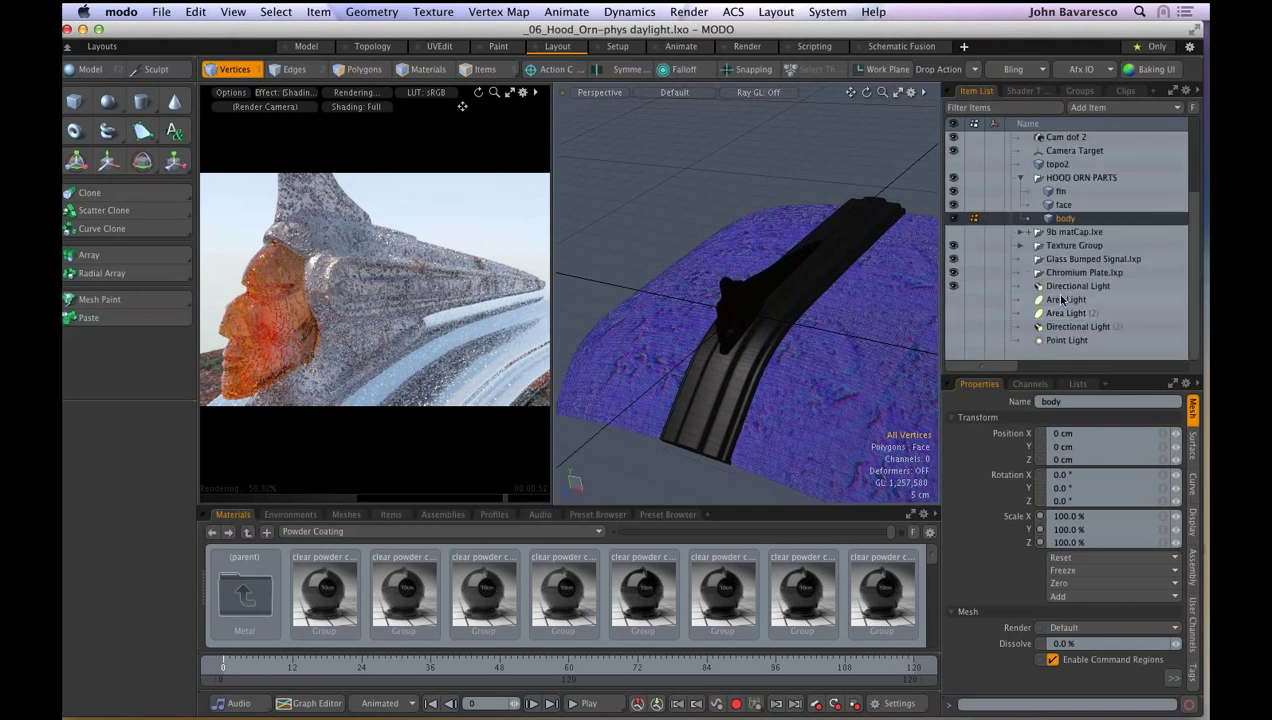
pyautogui.click(1078, 286)
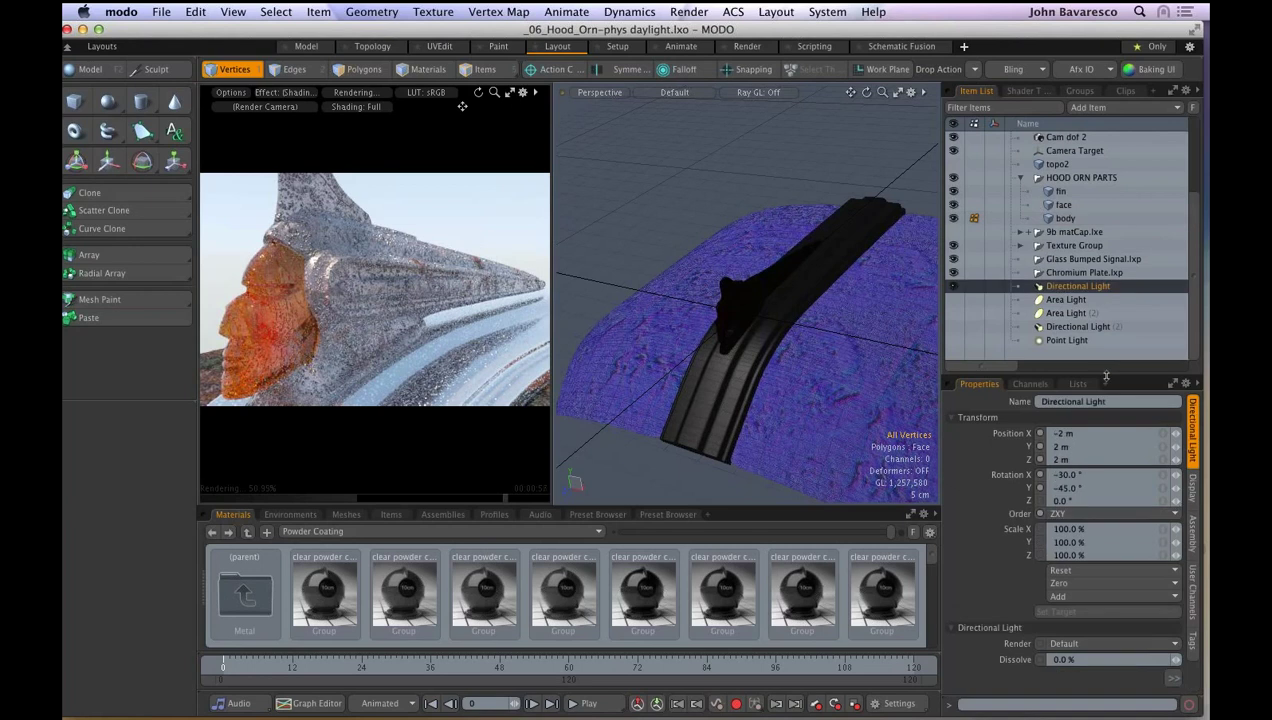
# - Collapse the Directional Light's transform properties and show its Physical Sun settings
pyautogui.moveTo(1106, 376); pyautogui.dragTo(1101, 189)
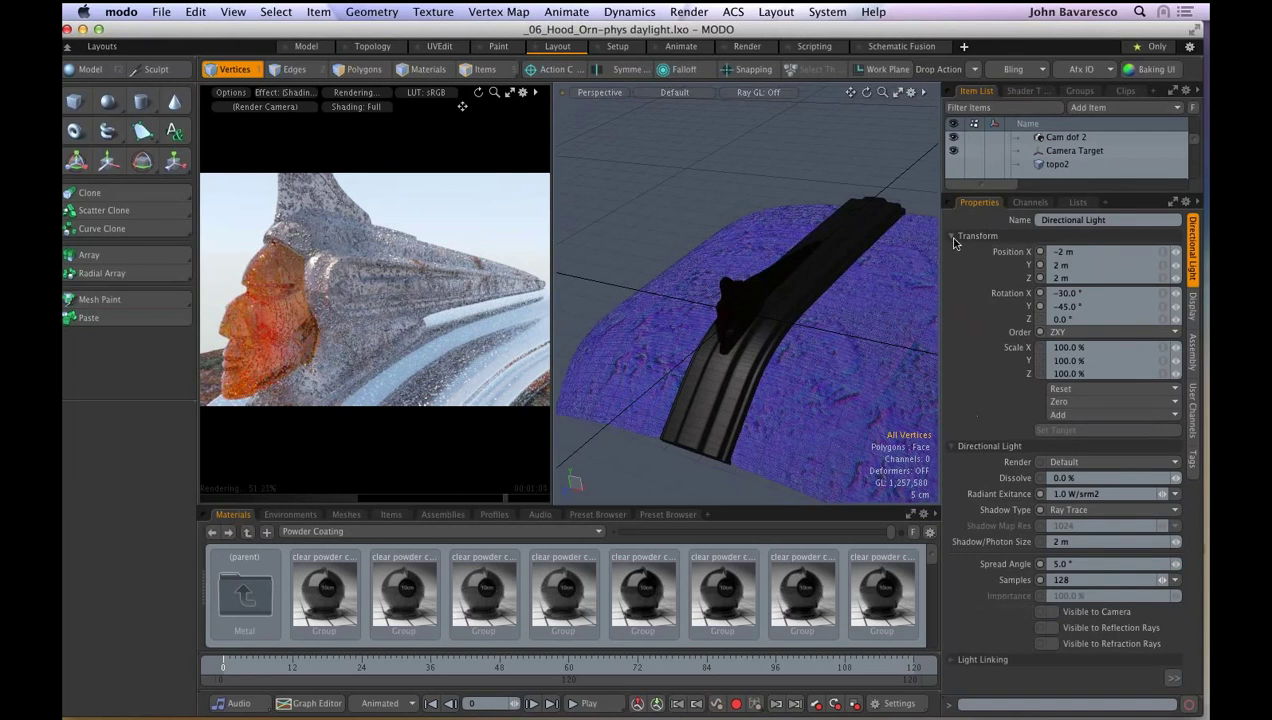
pyautogui.click(953, 236)
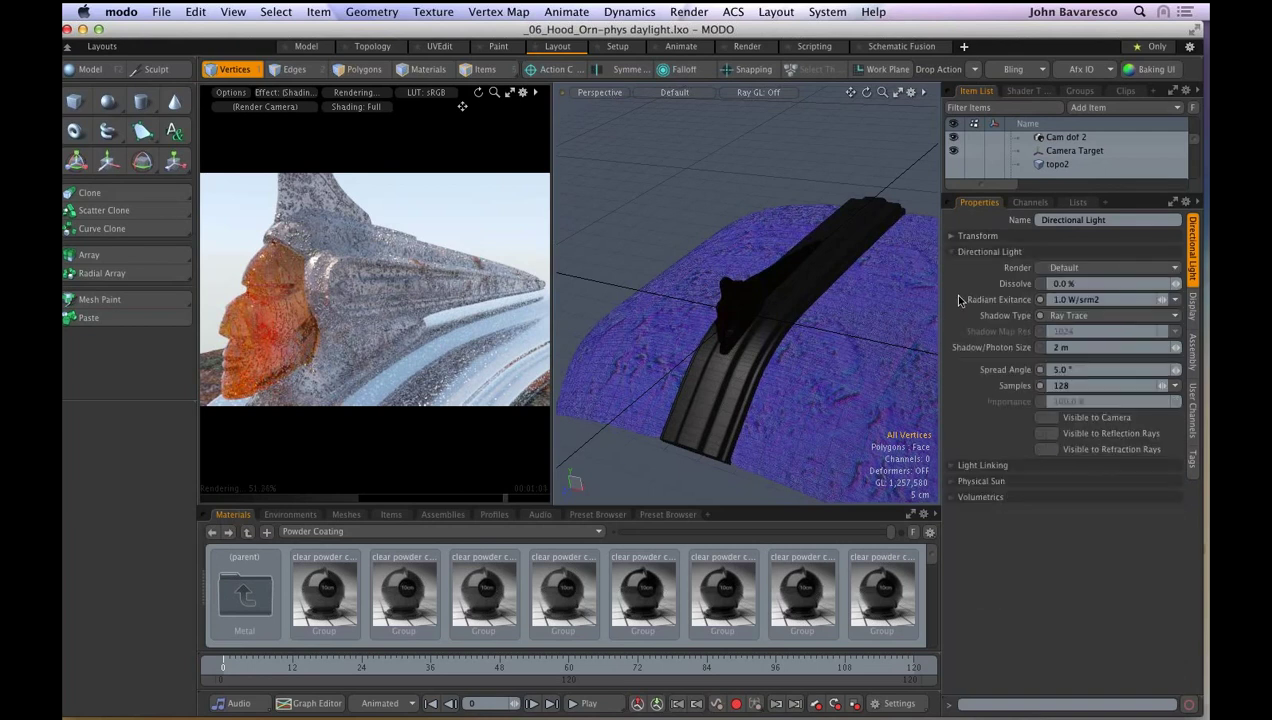
pyautogui.click(951, 482)
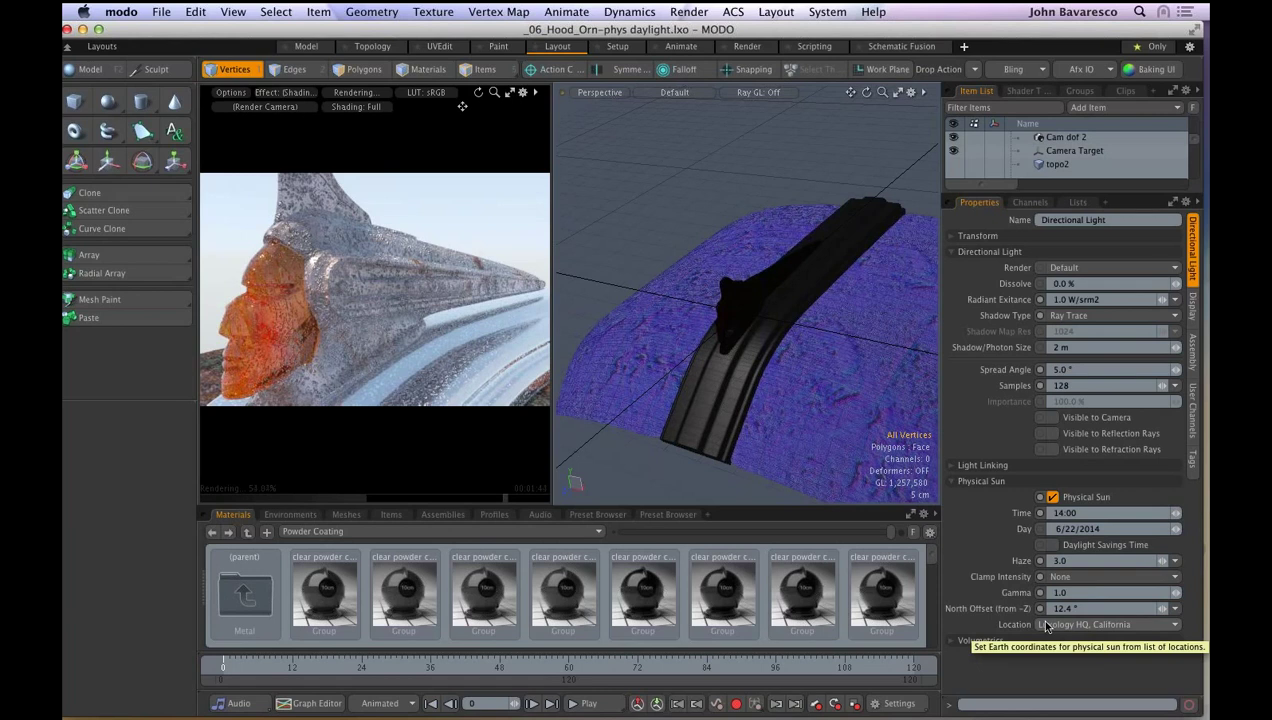
# - Try New York, London and Moscow as the Directional Light's physical sun location, and return it to Luxology HQ, California
pyautogui.click(1047, 626)
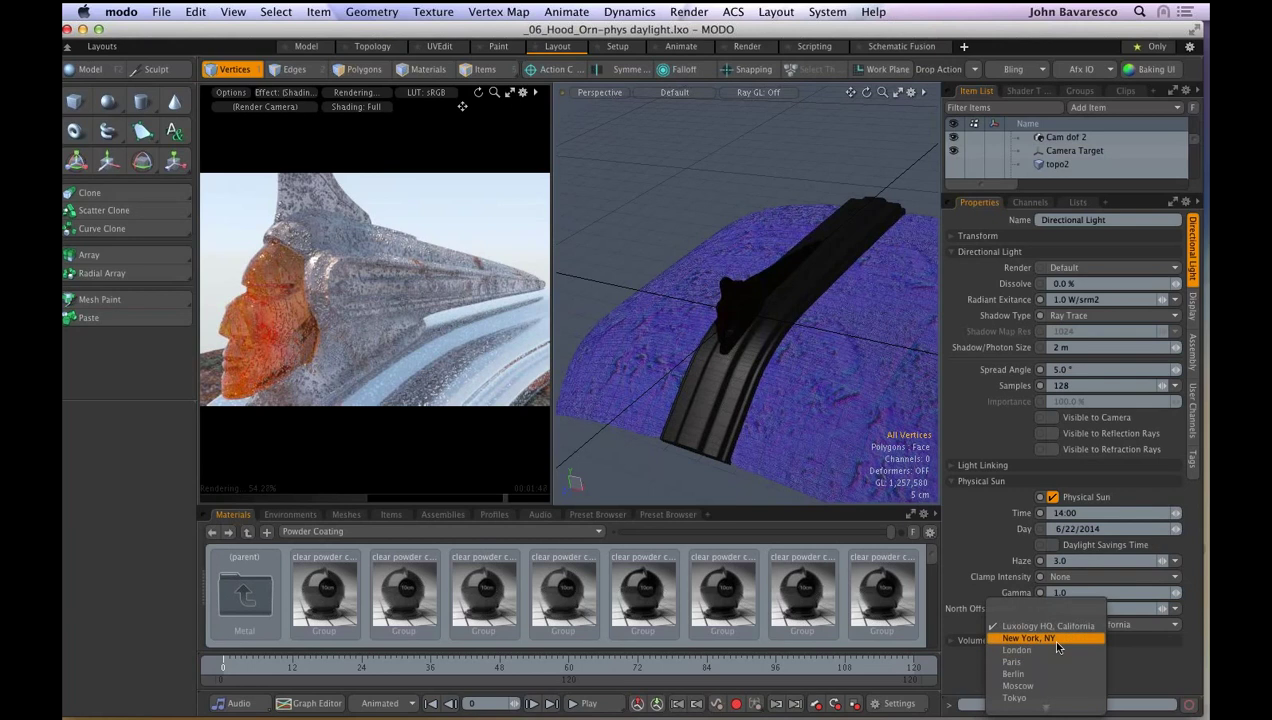
pyautogui.click(1030, 638)
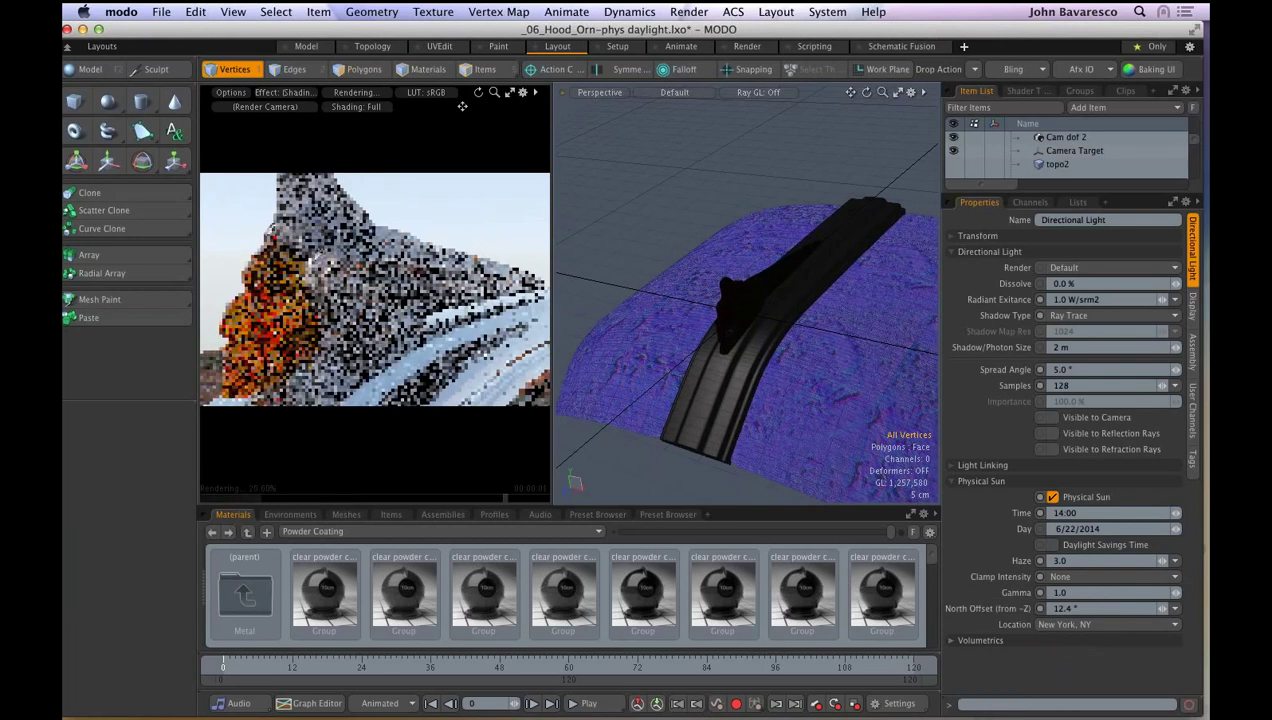
pyautogui.click(1075, 626)
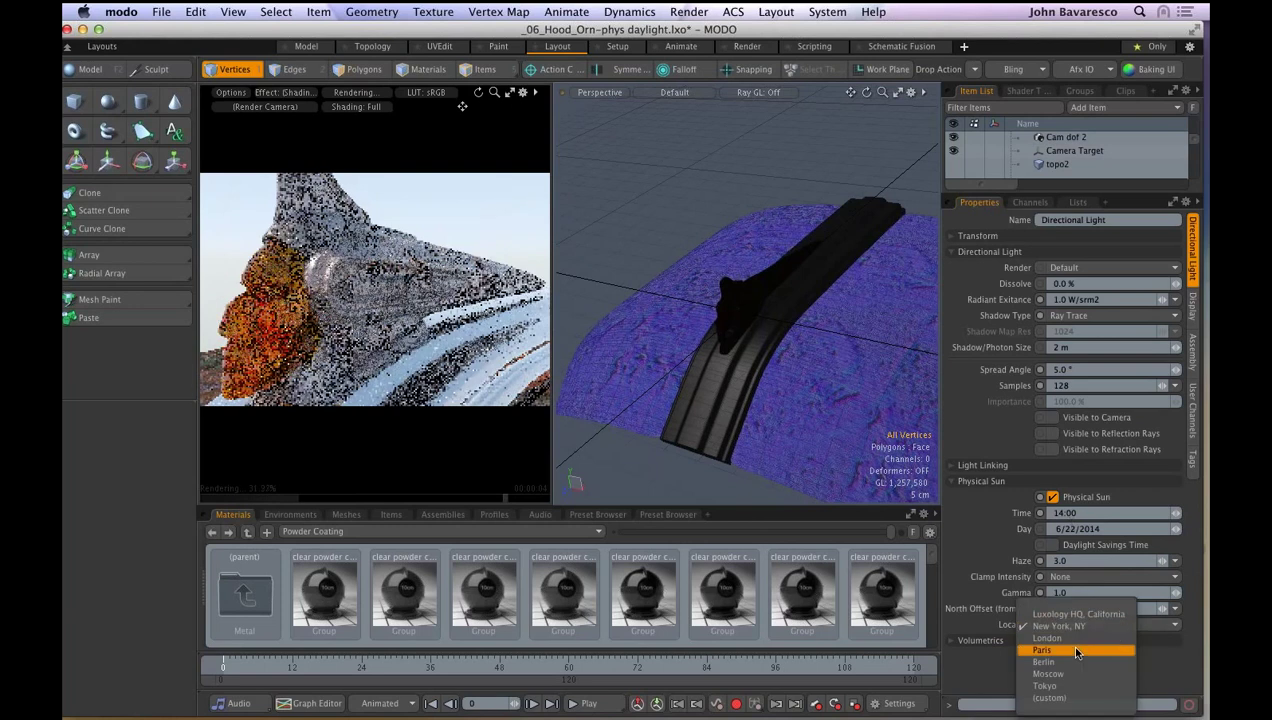
pyautogui.click(1077, 641)
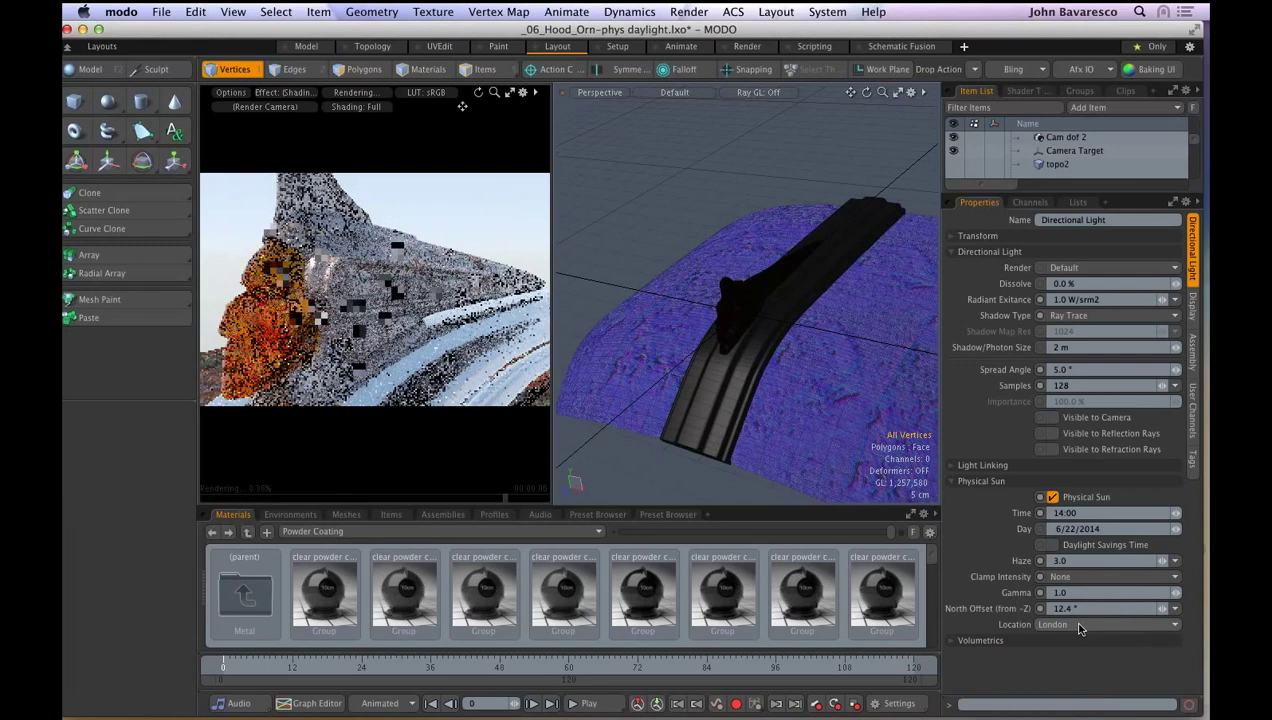
pyautogui.click(1080, 624)
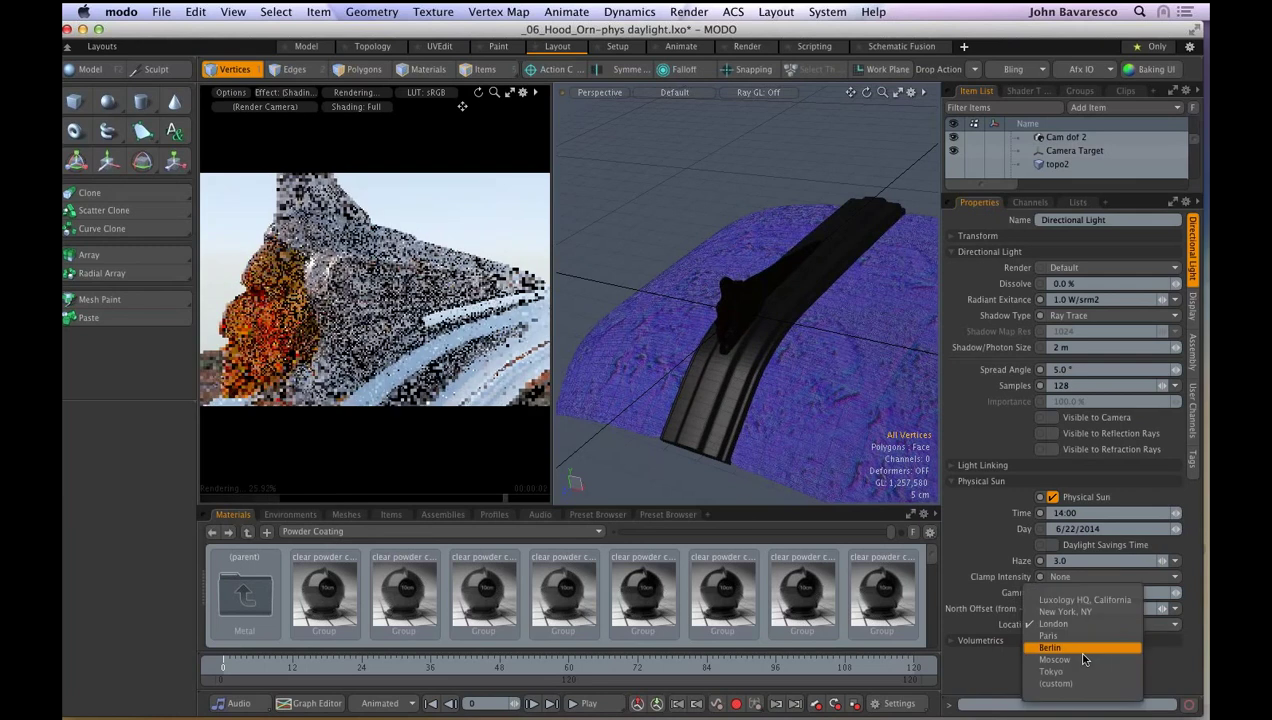
pyautogui.click(1084, 659)
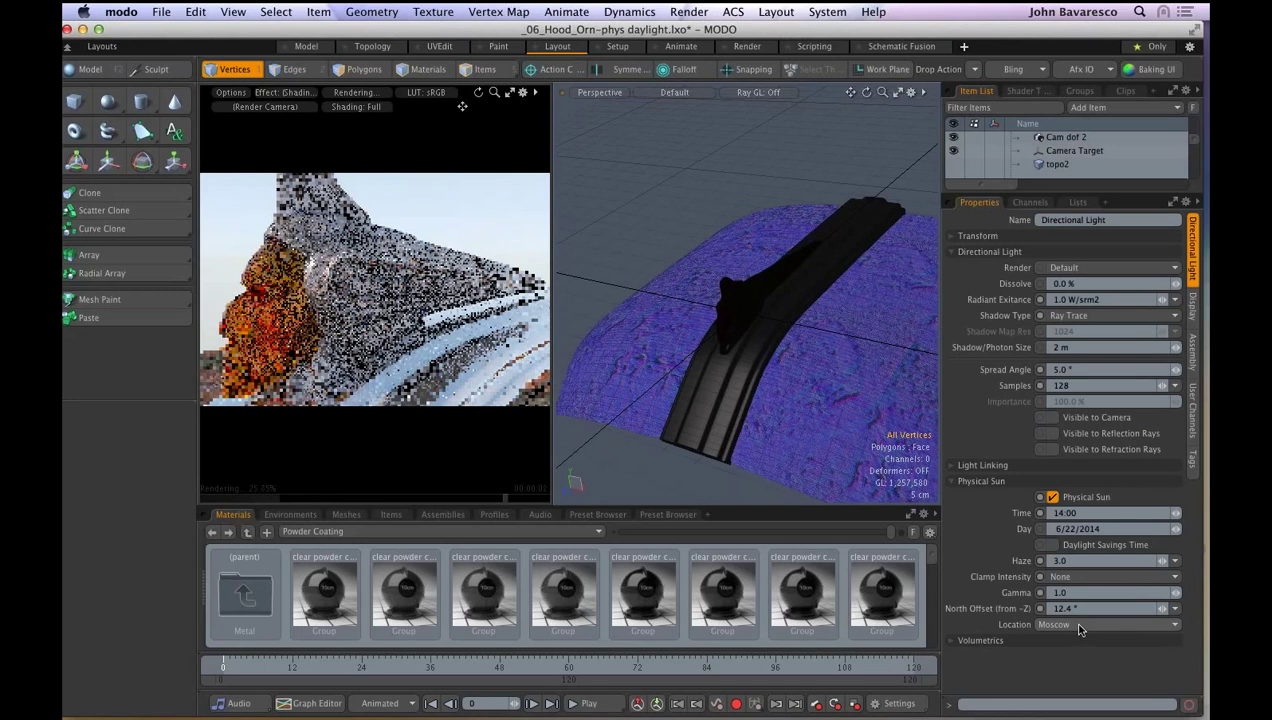
pyautogui.click(1080, 626)
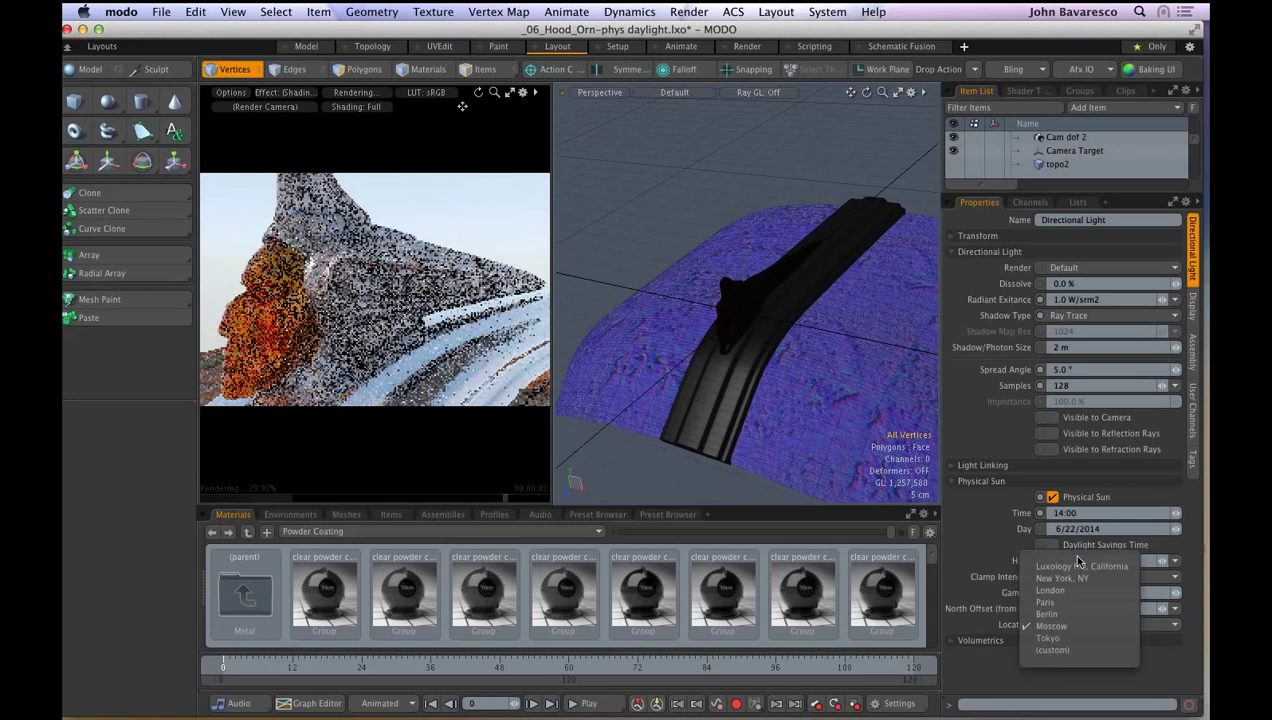
pyautogui.click(1070, 553)
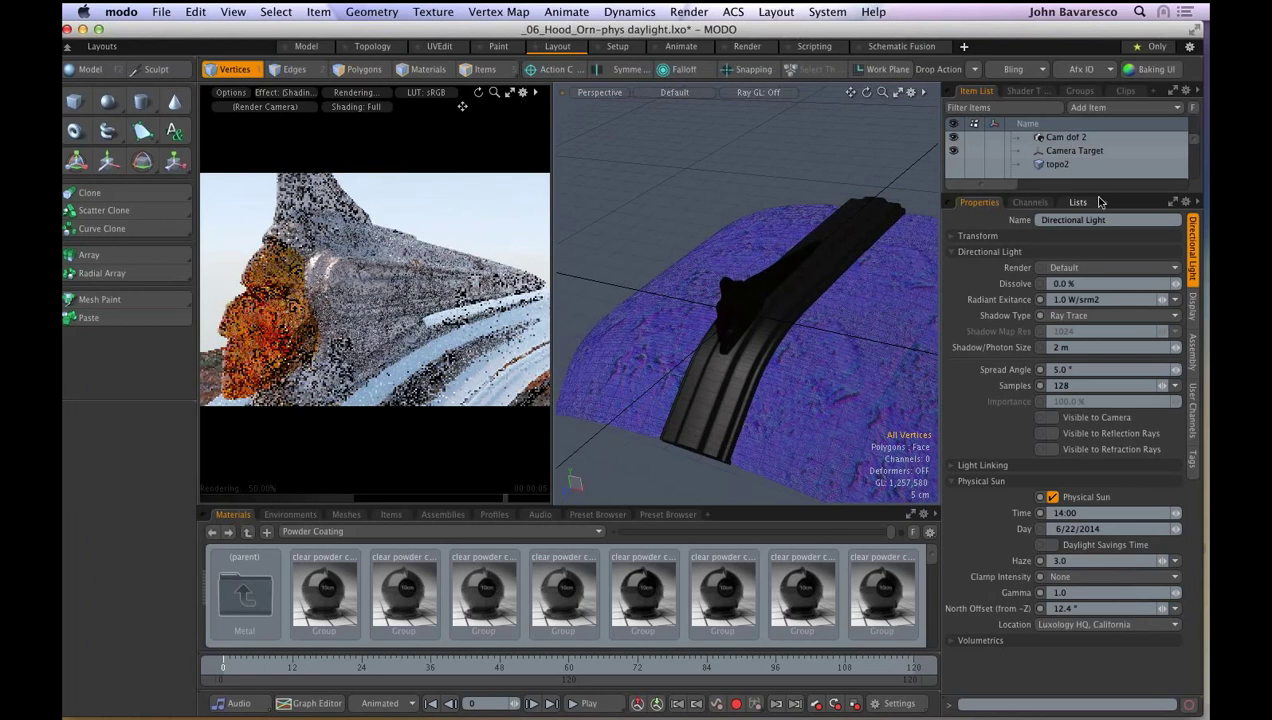
# - Enlarge the item list, and open the scene _07_LIGHTS_MATERIALS_QUICK_BRONZE.lxo from the DEMO Scenes folder
pyautogui.moveTo(1080, 194); pyautogui.dragTo(1111, 351)
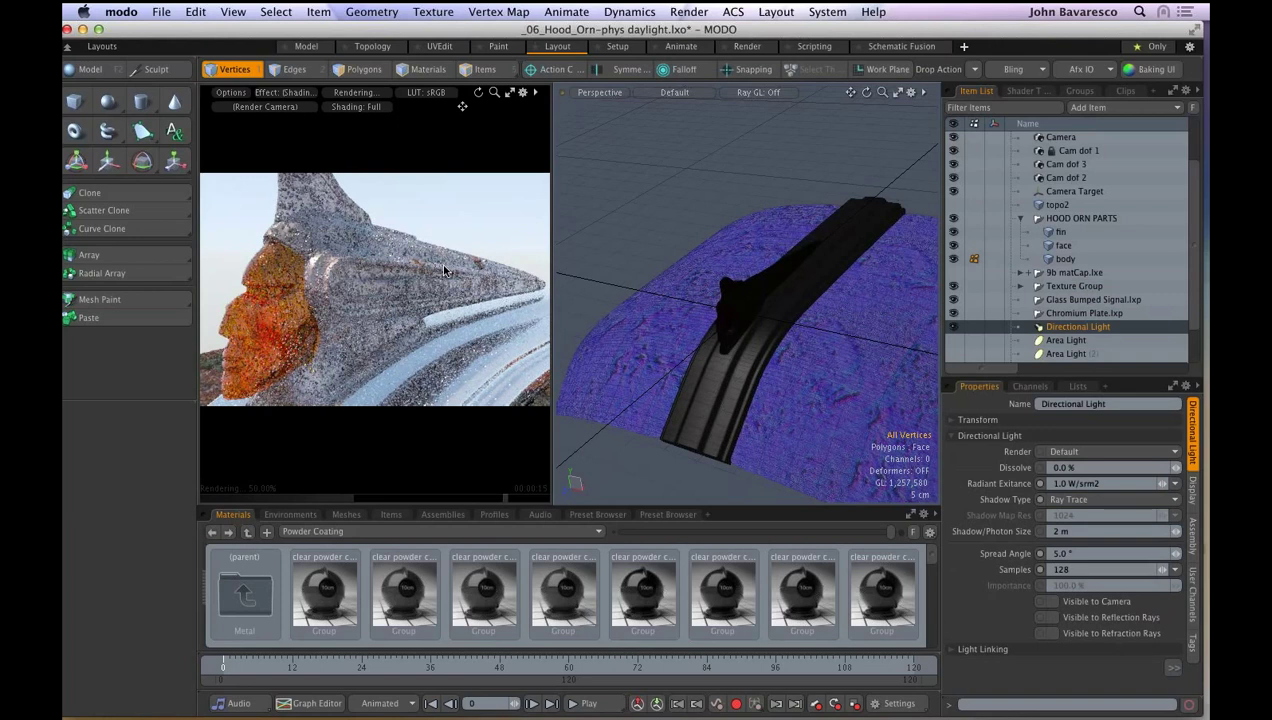
pyautogui.click(164, 14)
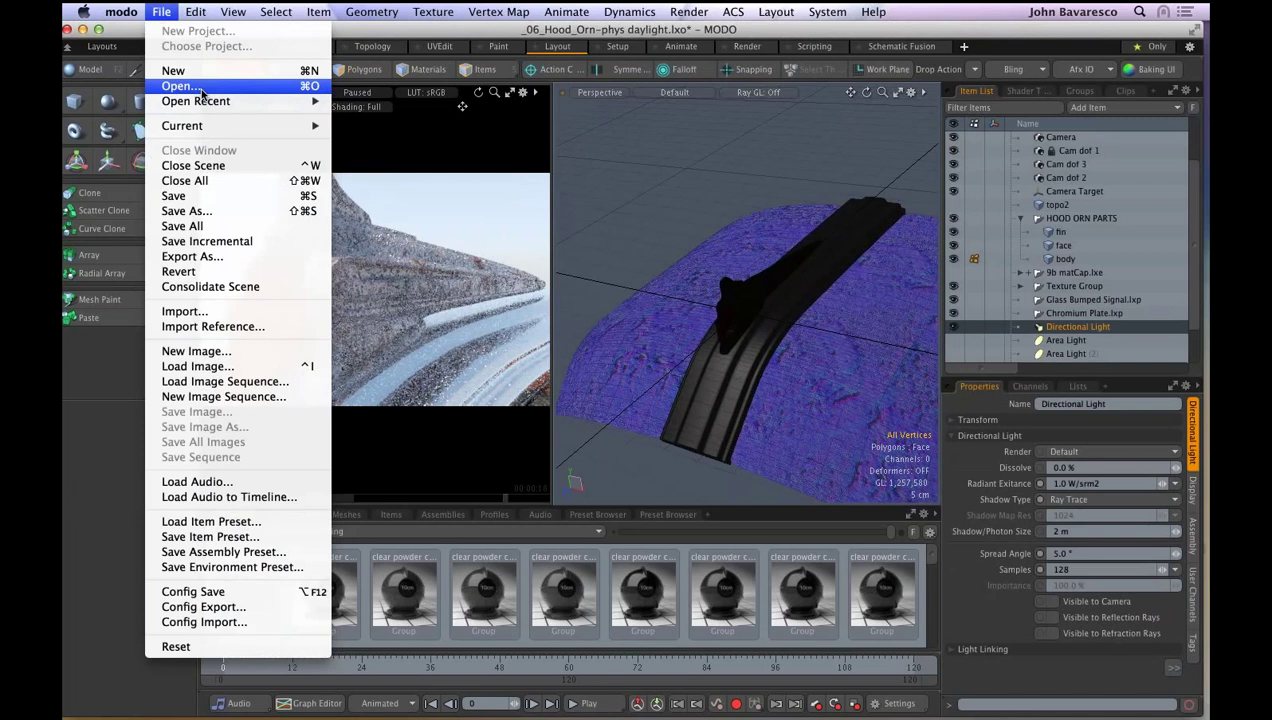
pyautogui.click(200, 88)
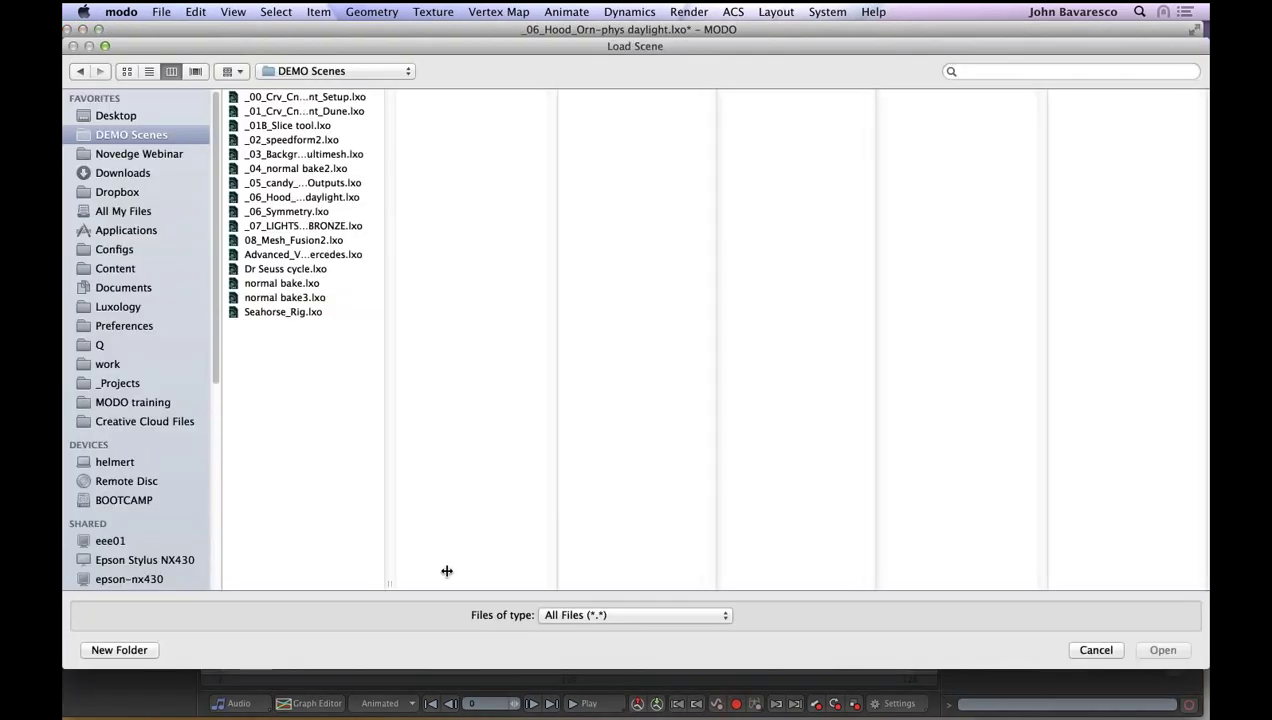
pyautogui.moveTo(447, 571); pyautogui.dragTo(505, 572)
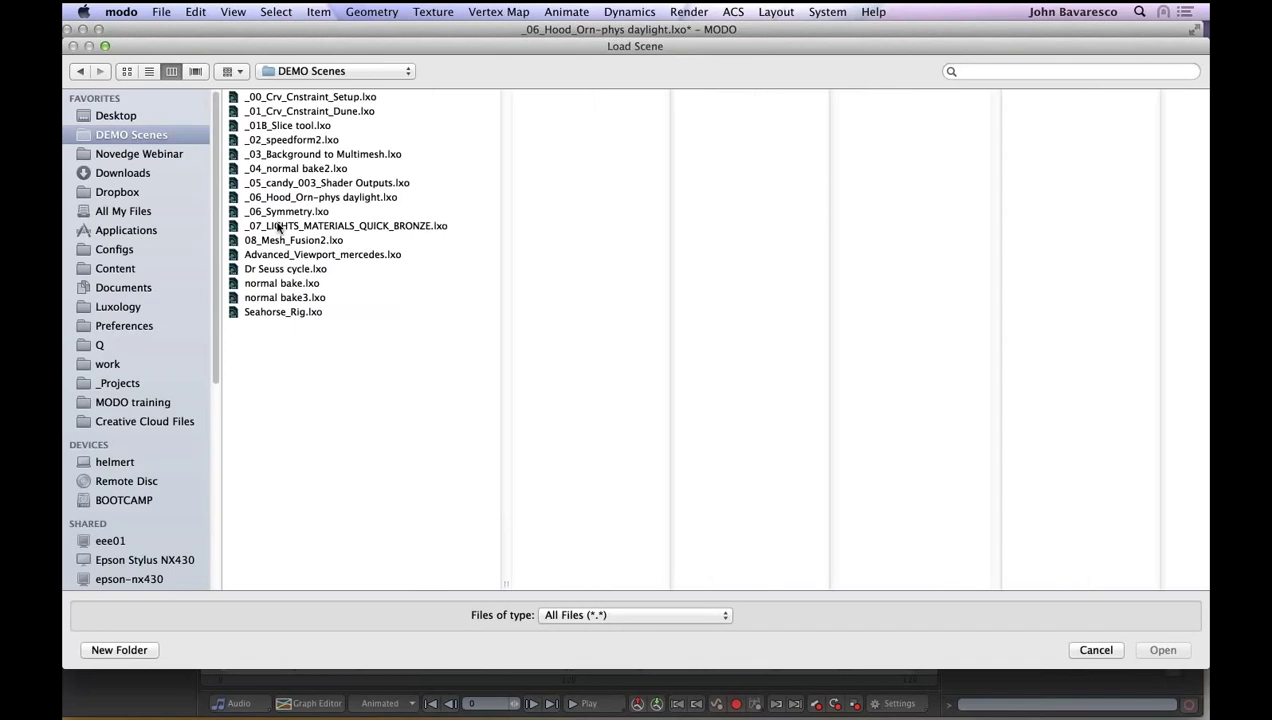
pyautogui.click(279, 228)
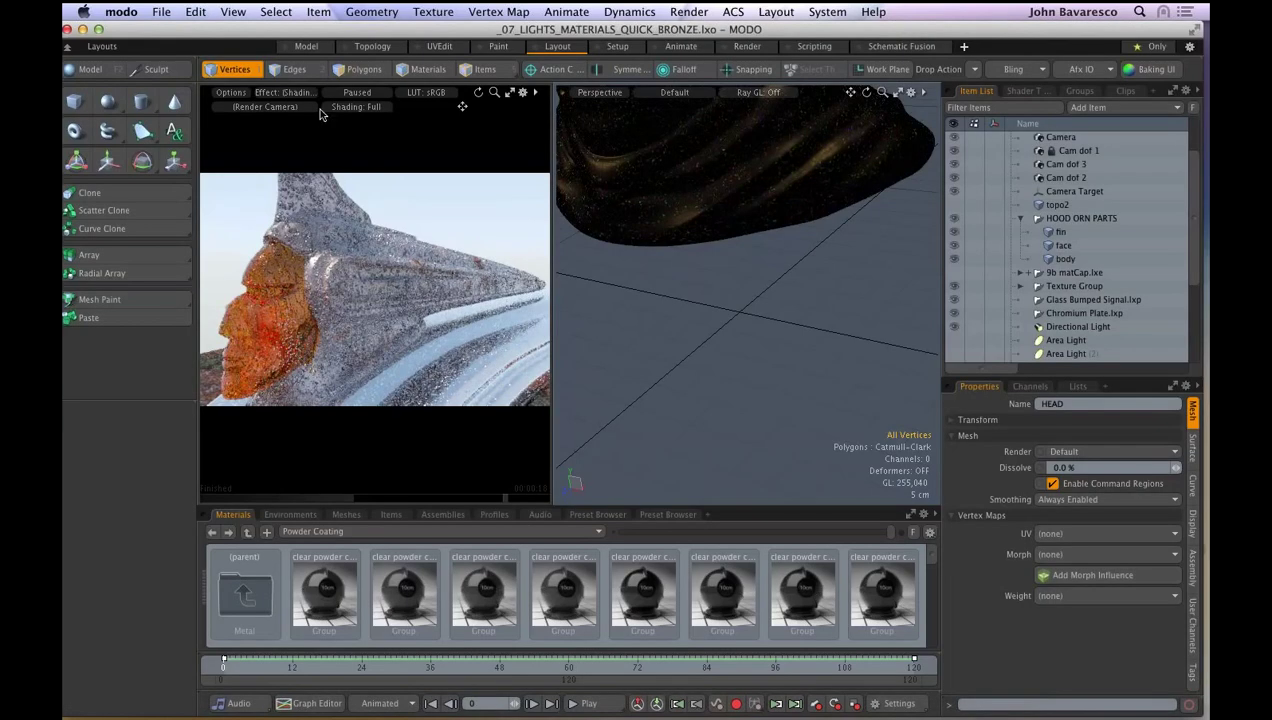
# - Switch to the Model workspace and frame the whole bronze bust in a three-quarter view
pyautogui.click(322, 49)
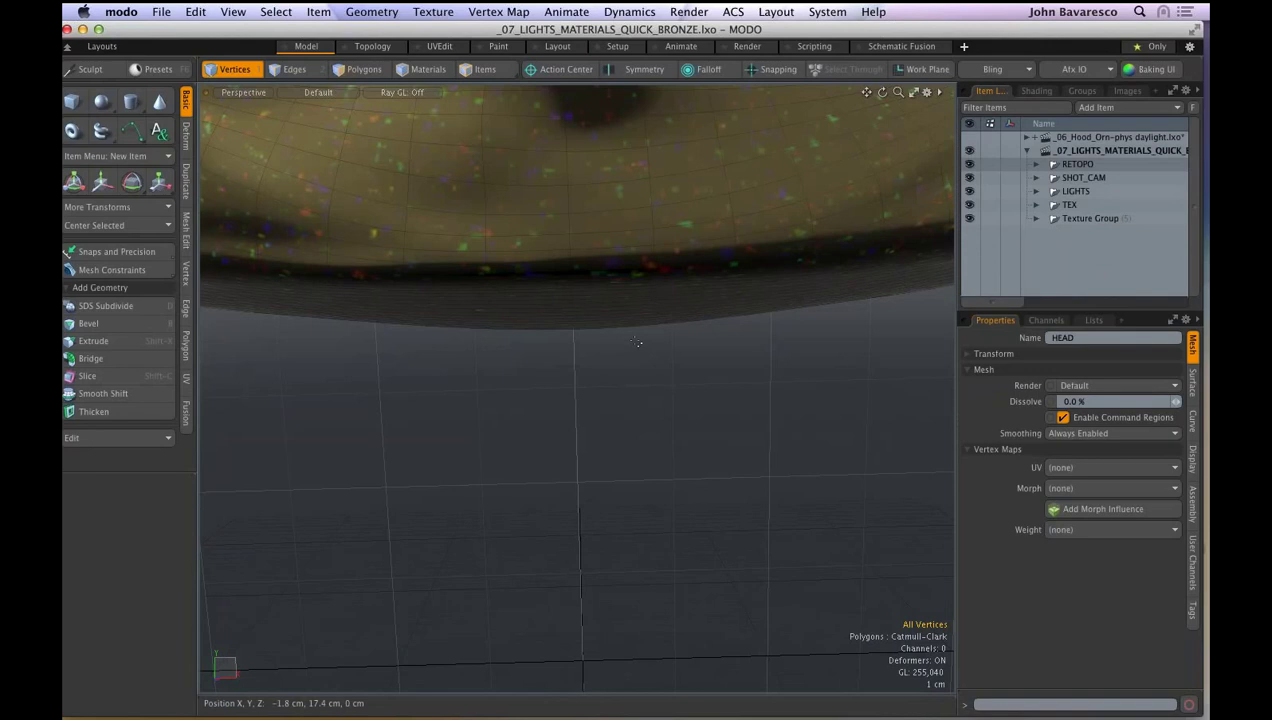
pyautogui.press('a')
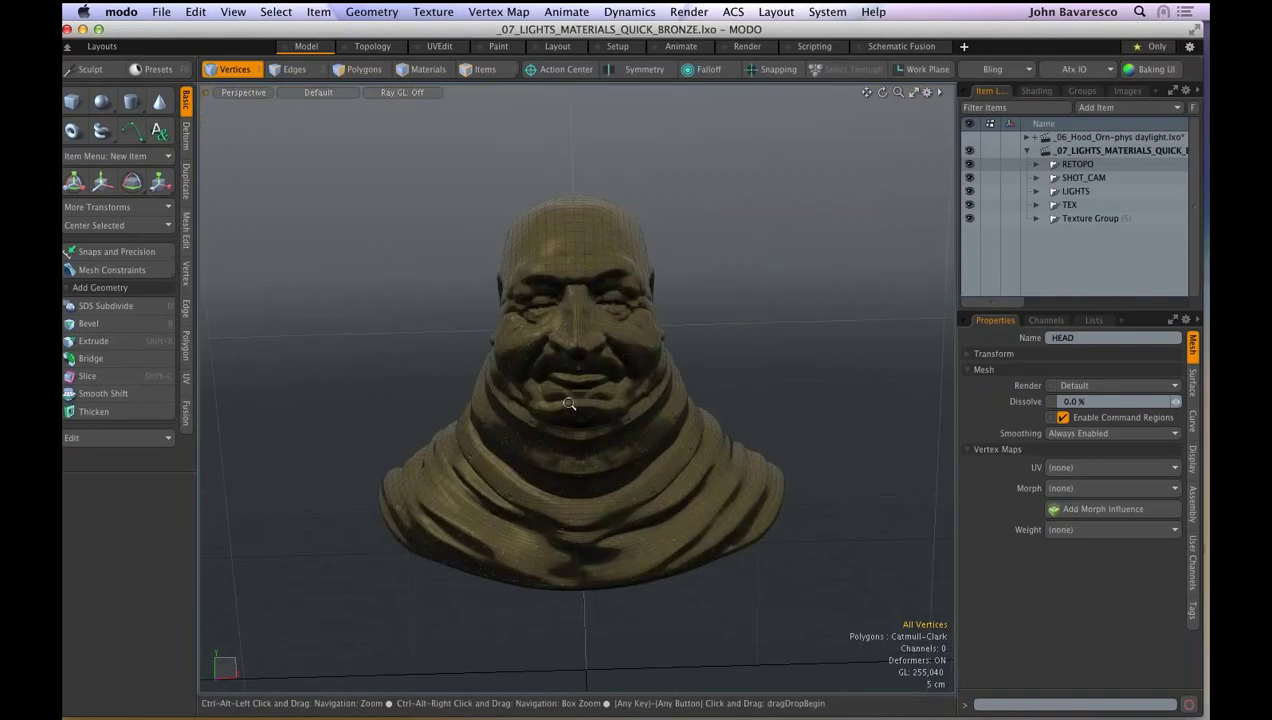
pyautogui.keyDown('alt'); pyautogui.moveTo(569, 403); pyautogui.dragTo(607, 433); pyautogui.keyUp('alt')
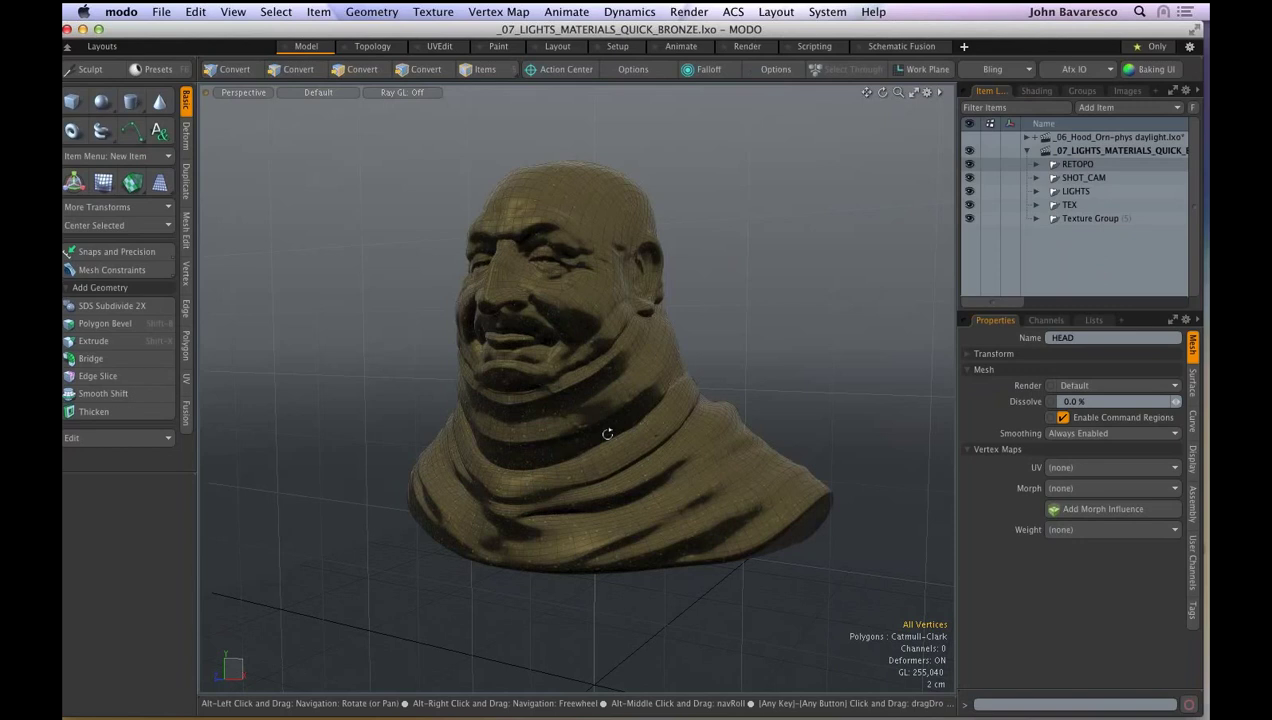
# - Select the Material inside the Metallic Gold group in the shader tree, and choose Physically Based as its shading model
pyautogui.click(1036, 91)
pyautogui.click(995, 247)
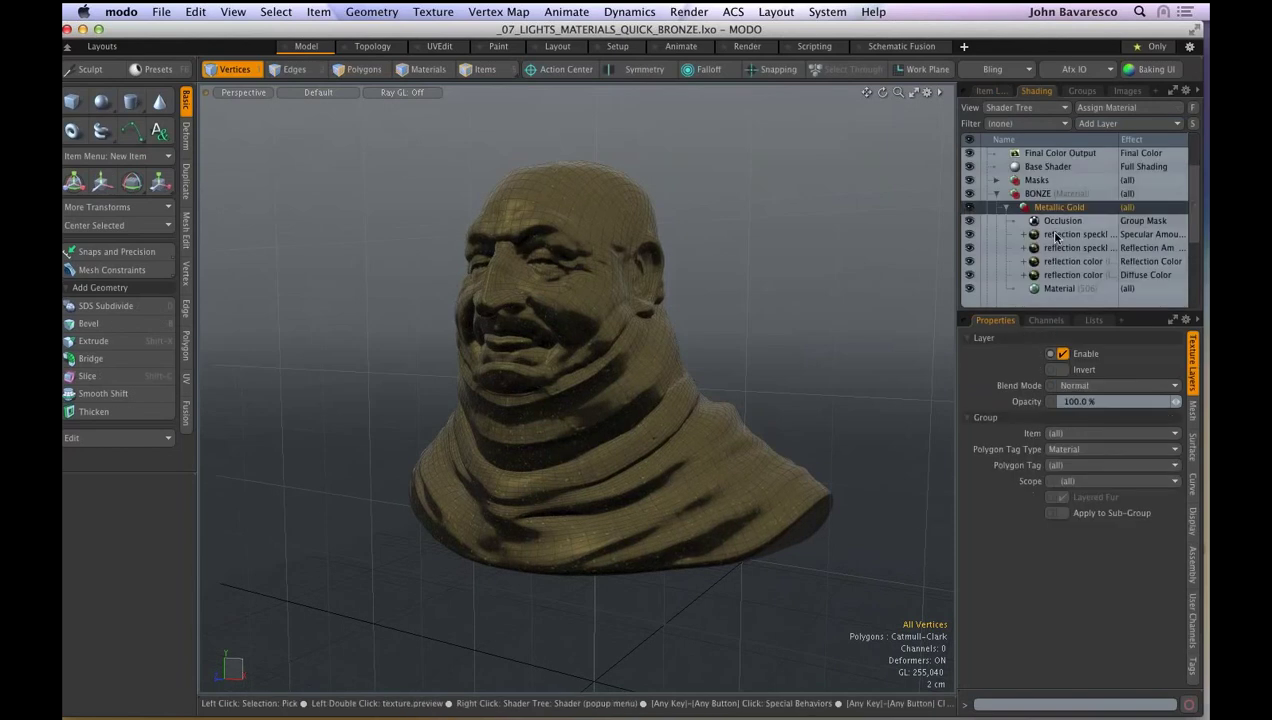
pyautogui.click(1055, 287)
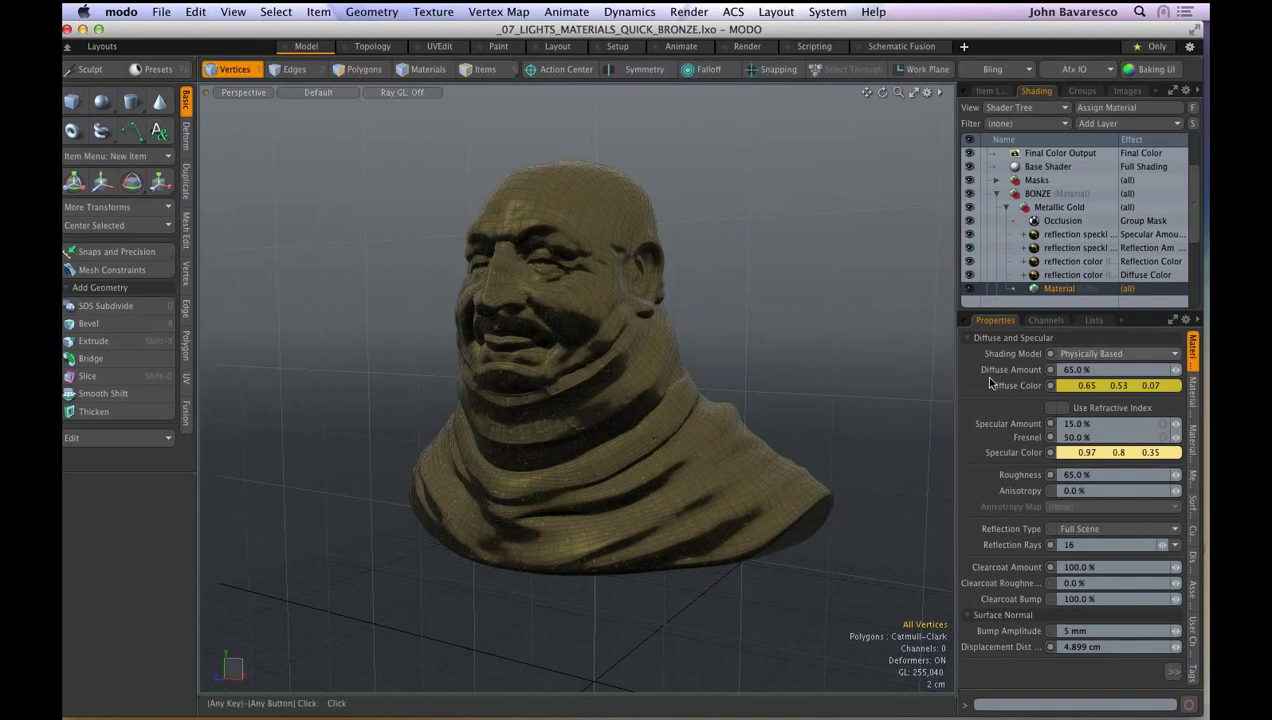
pyautogui.click(1115, 355)
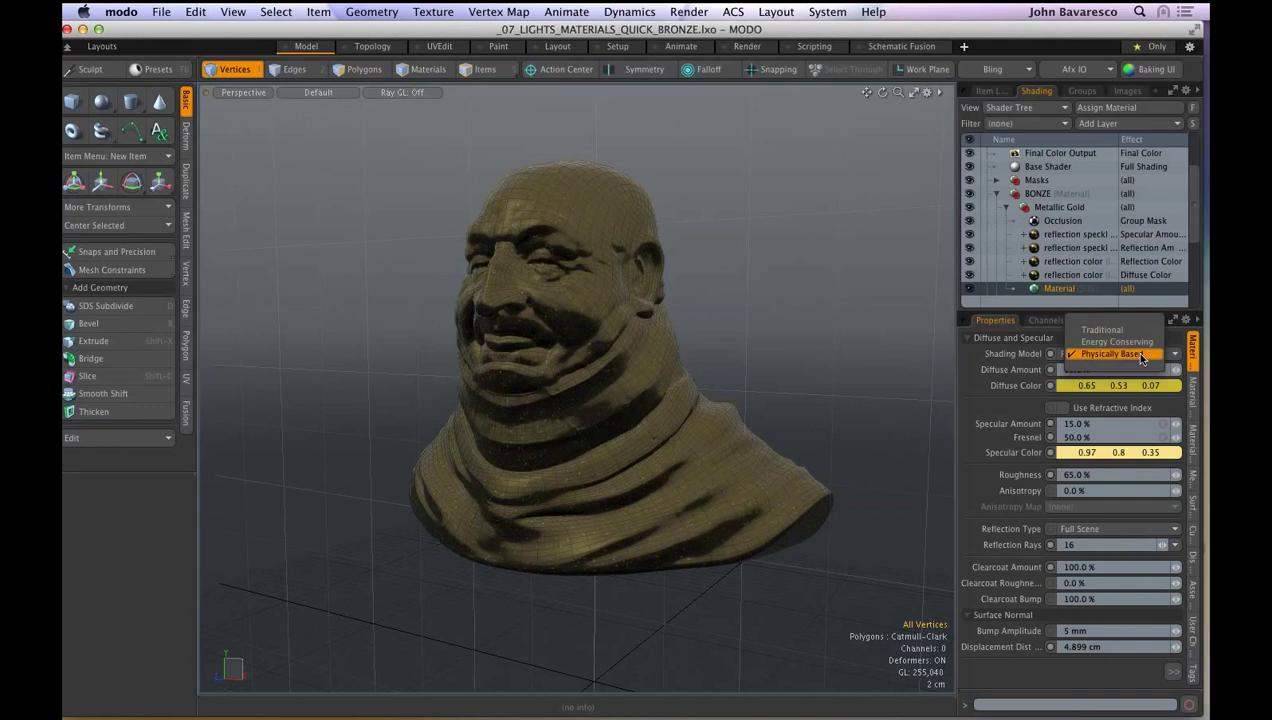
pyautogui.click(1141, 357)
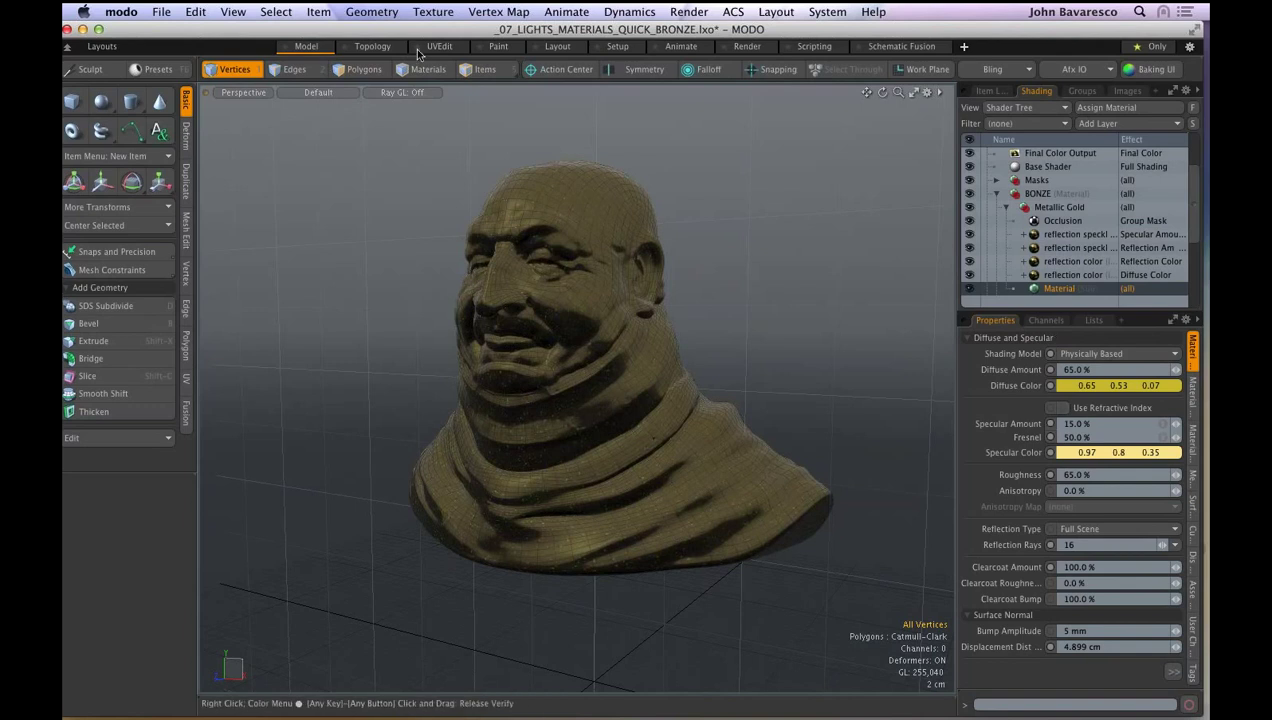
# - Switch to the Layout workspace with its live preview render, and frame the bust close up in the perspective view
pyautogui.click(561, 49)
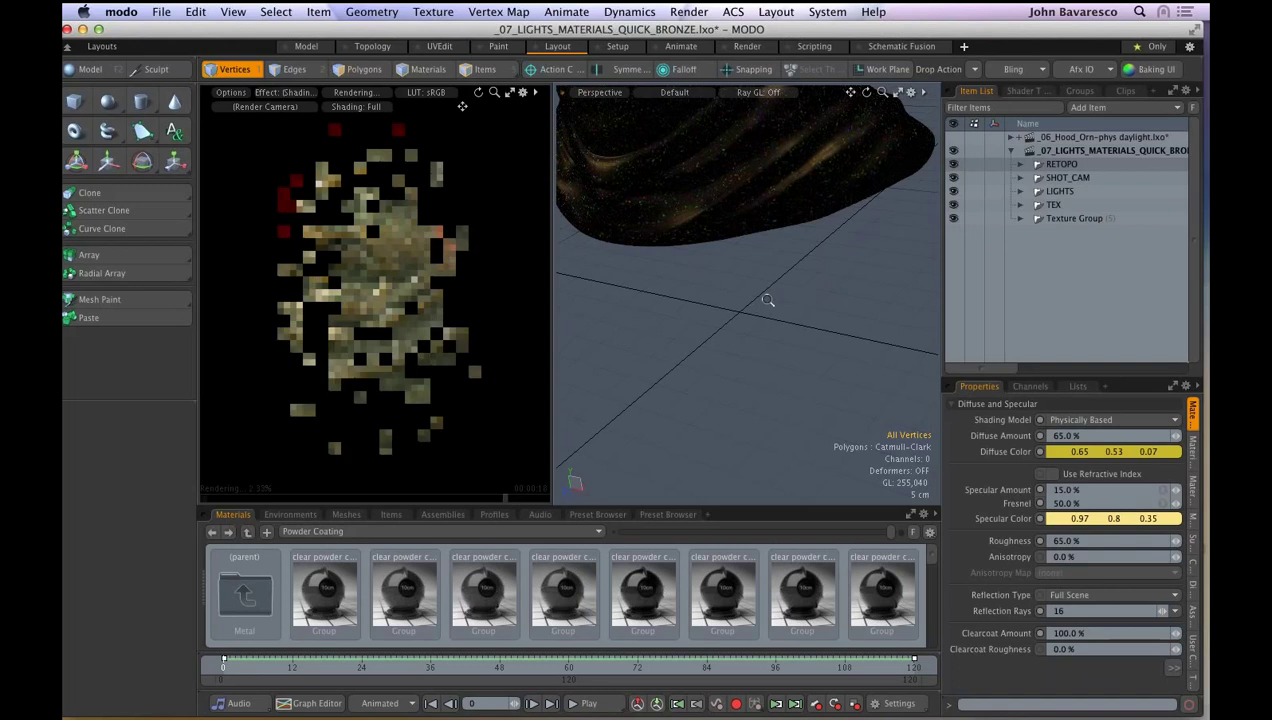
pyautogui.keyDown('ctrl'); pyautogui.keyDown('alt'); pyautogui.moveTo(768, 300); pyautogui.dragTo(747, 307); pyautogui.keyUp('alt'); pyautogui.keyUp('ctrl')
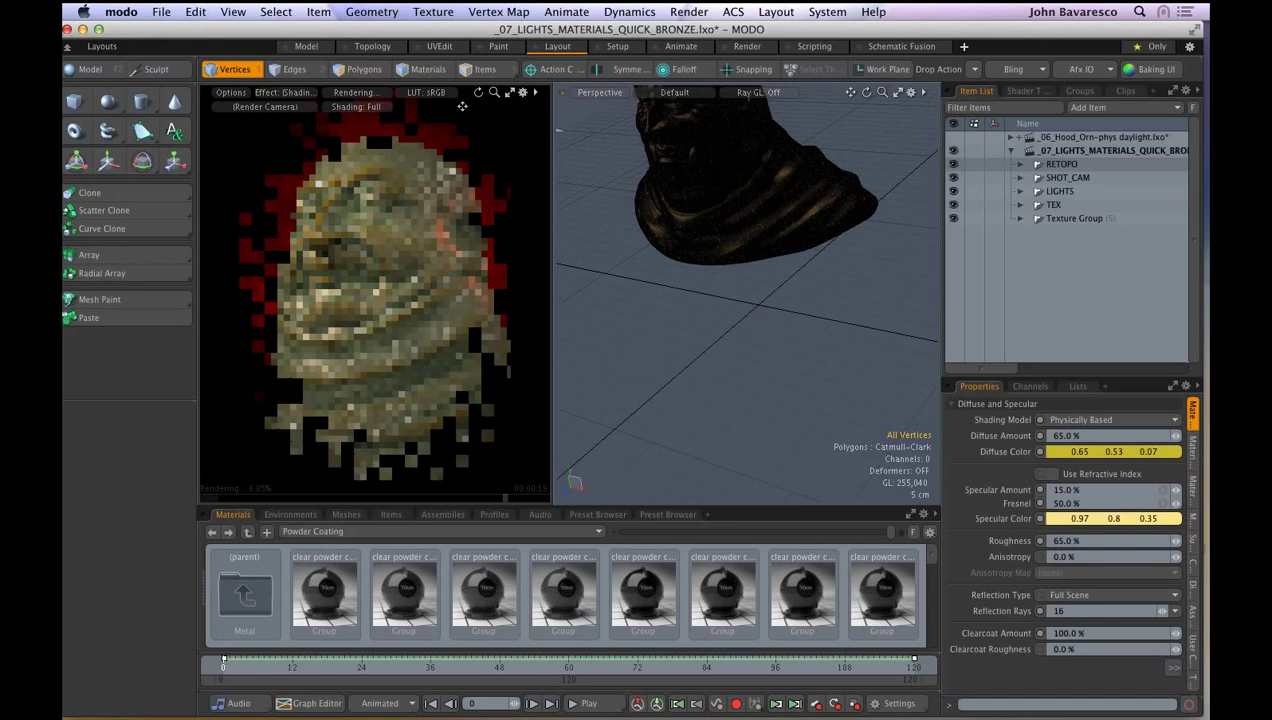
pyautogui.keyDown('alt'); pyautogui.keyDown('shift'); pyautogui.moveTo(747, 307); pyautogui.dragTo(758, 420); pyautogui.keyUp('shift'); pyautogui.keyUp('alt')
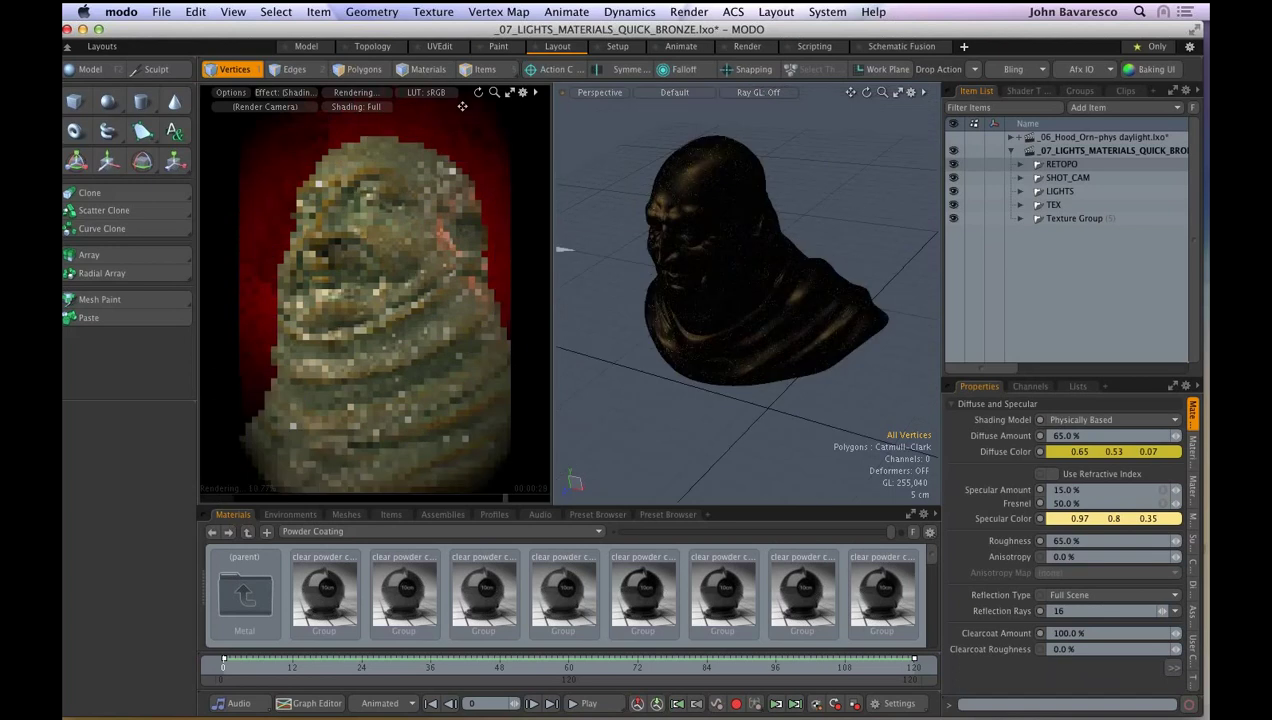
pyautogui.moveTo(563, 249)
pyautogui.keyDown('ctrl'); pyautogui.keyDown('alt'); pyautogui.mouseDown()
pyautogui.moveTo(720, 255)
pyautogui.moveTo(706, 338)
pyautogui.mouseUp(); pyautogui.keyUp('alt'); pyautogui.keyUp('ctrl')
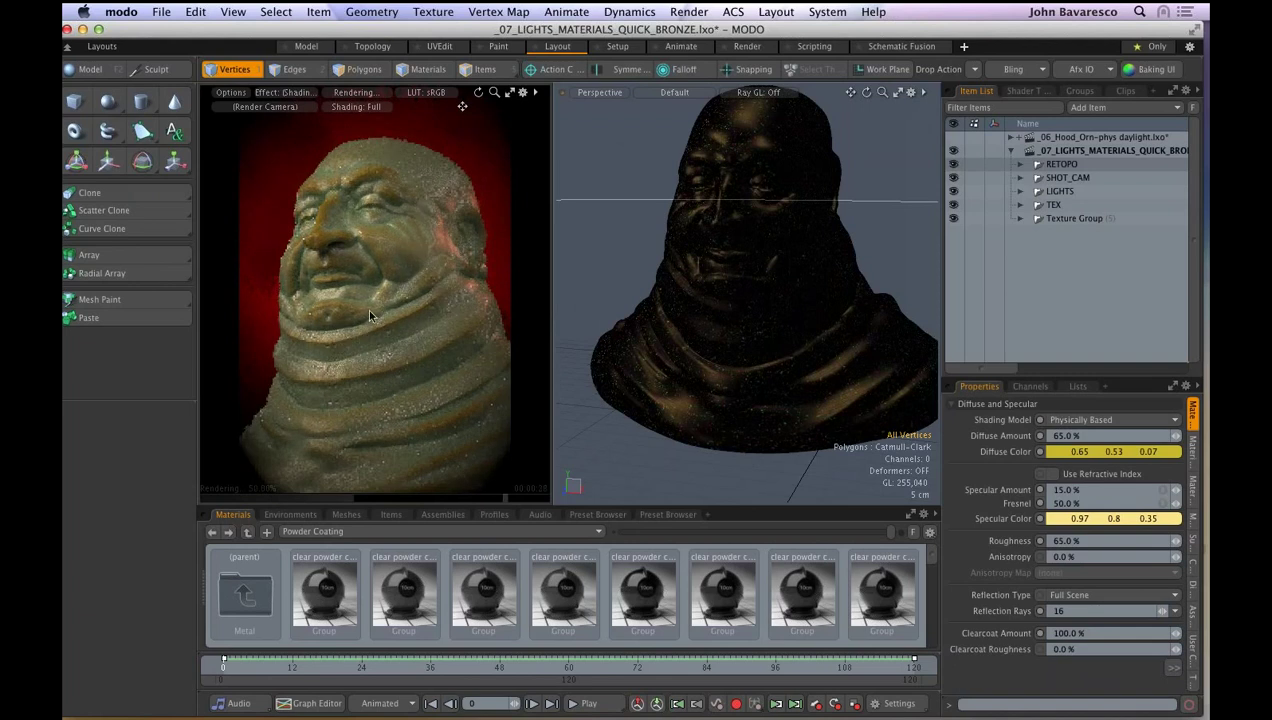
# - Toggle the Metallic Gold group's Occlusion layer off and back on, and set its Spread Angle to 36°
pyautogui.click(1025, 92)
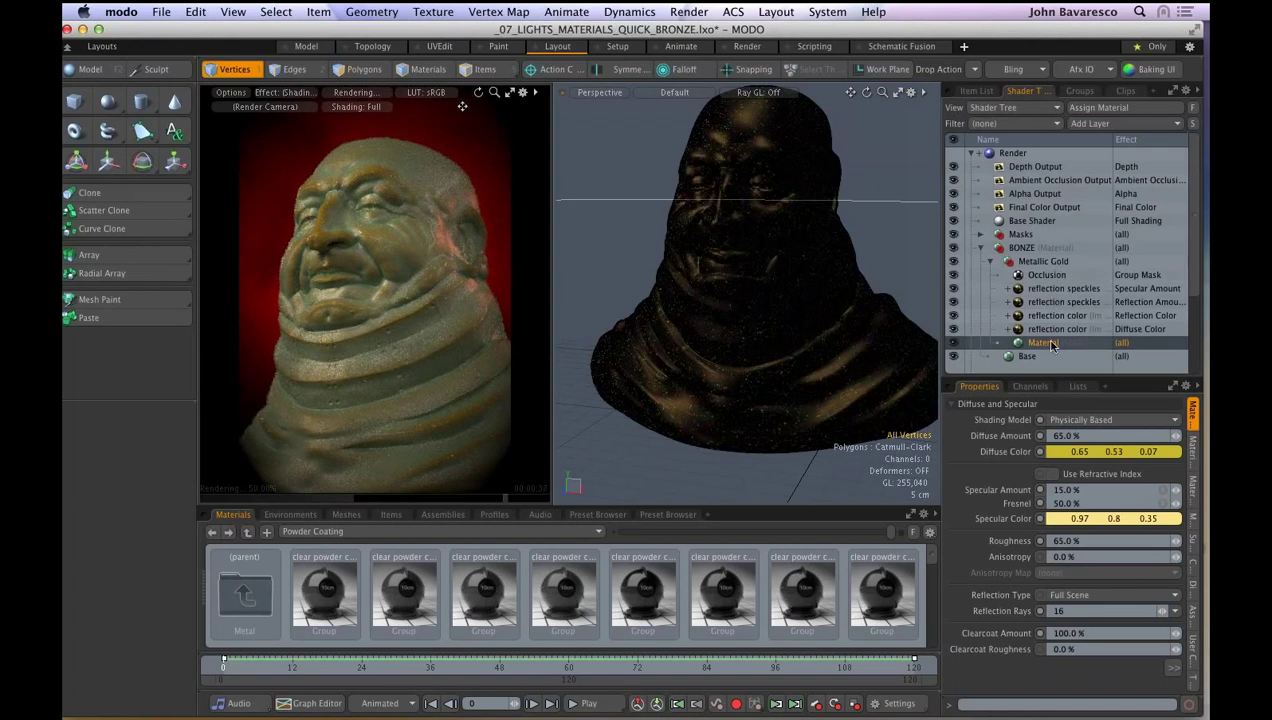
pyautogui.click(1045, 276)
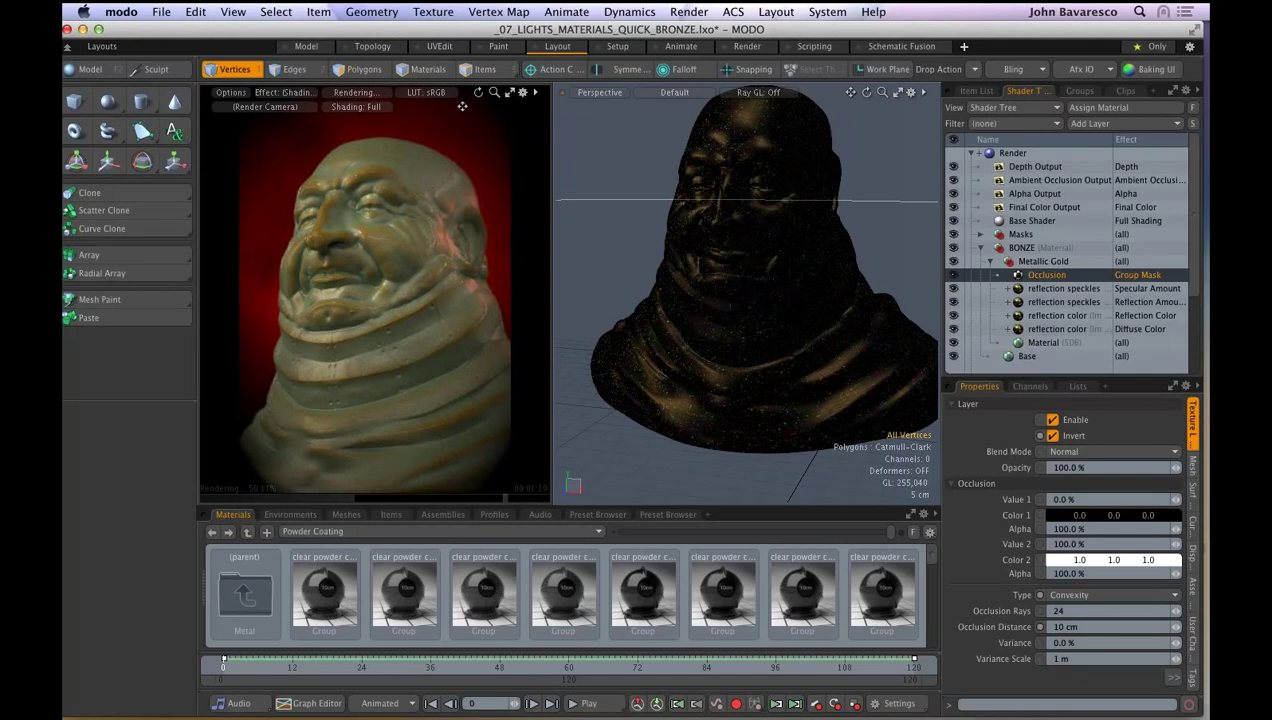
pyautogui.click(953, 281)
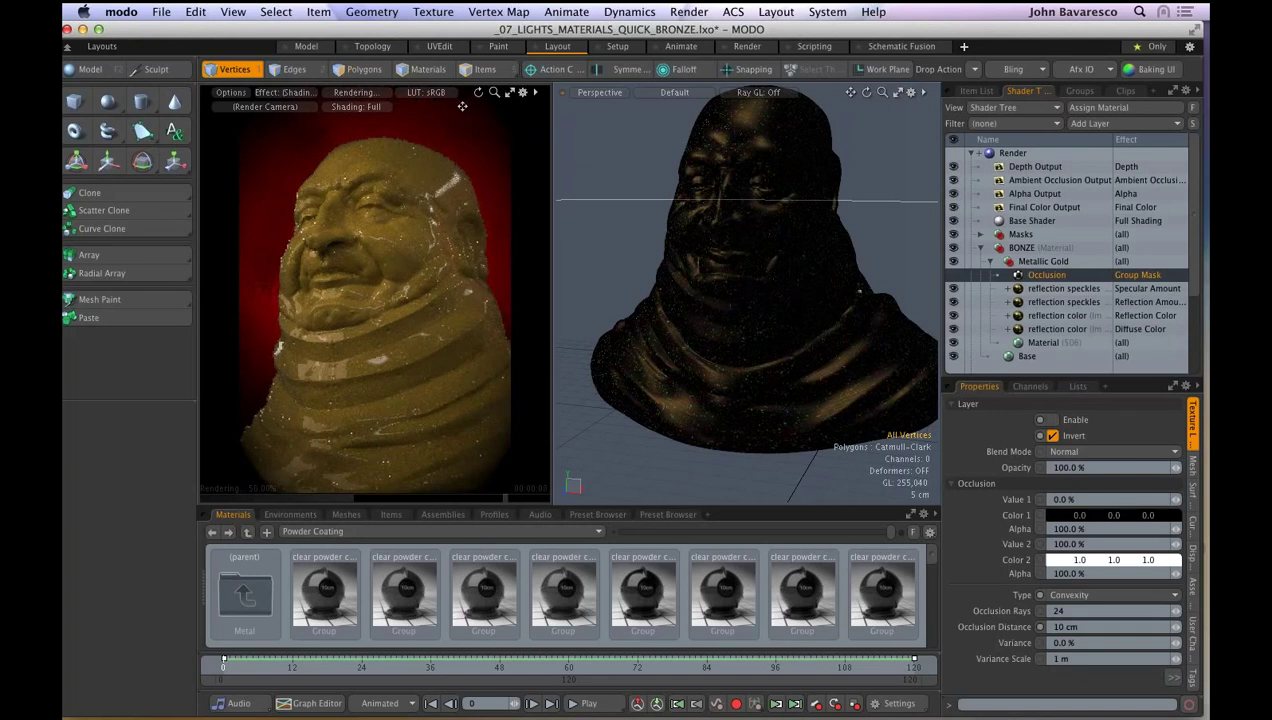
pyautogui.click(954, 276)
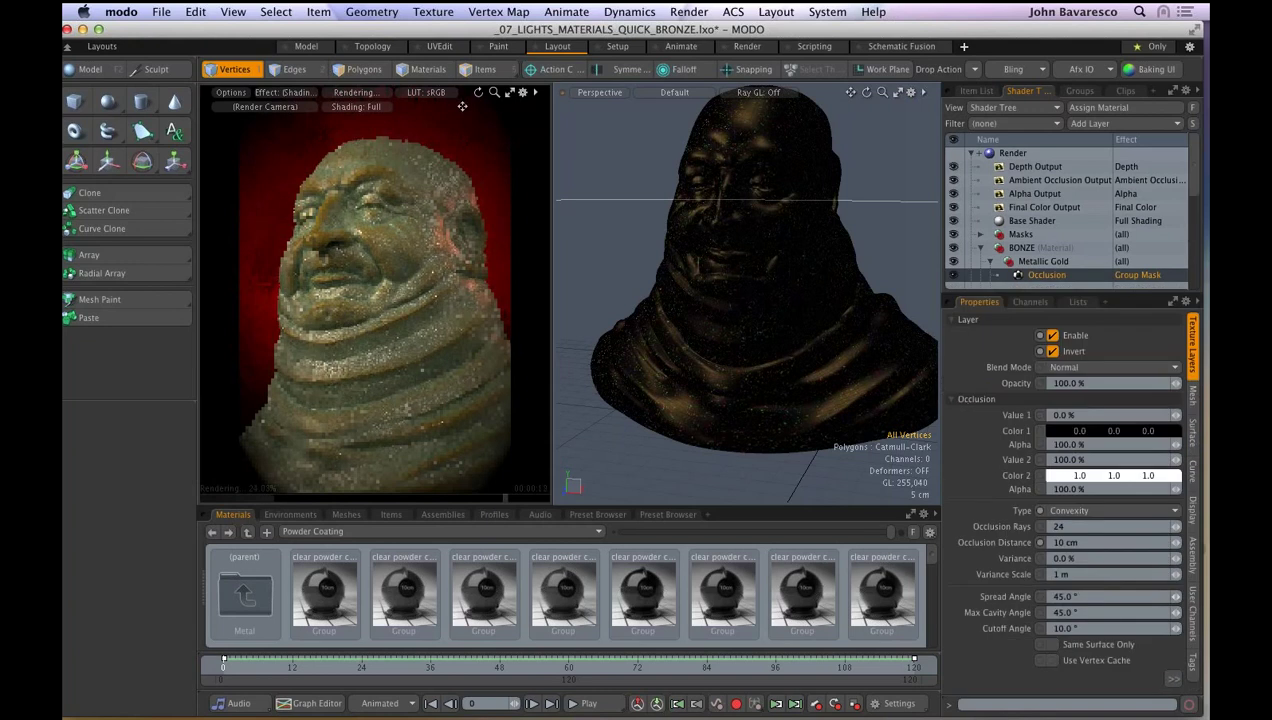
pyautogui.moveTo(1176, 600); pyautogui.dragTo(1176, 612)
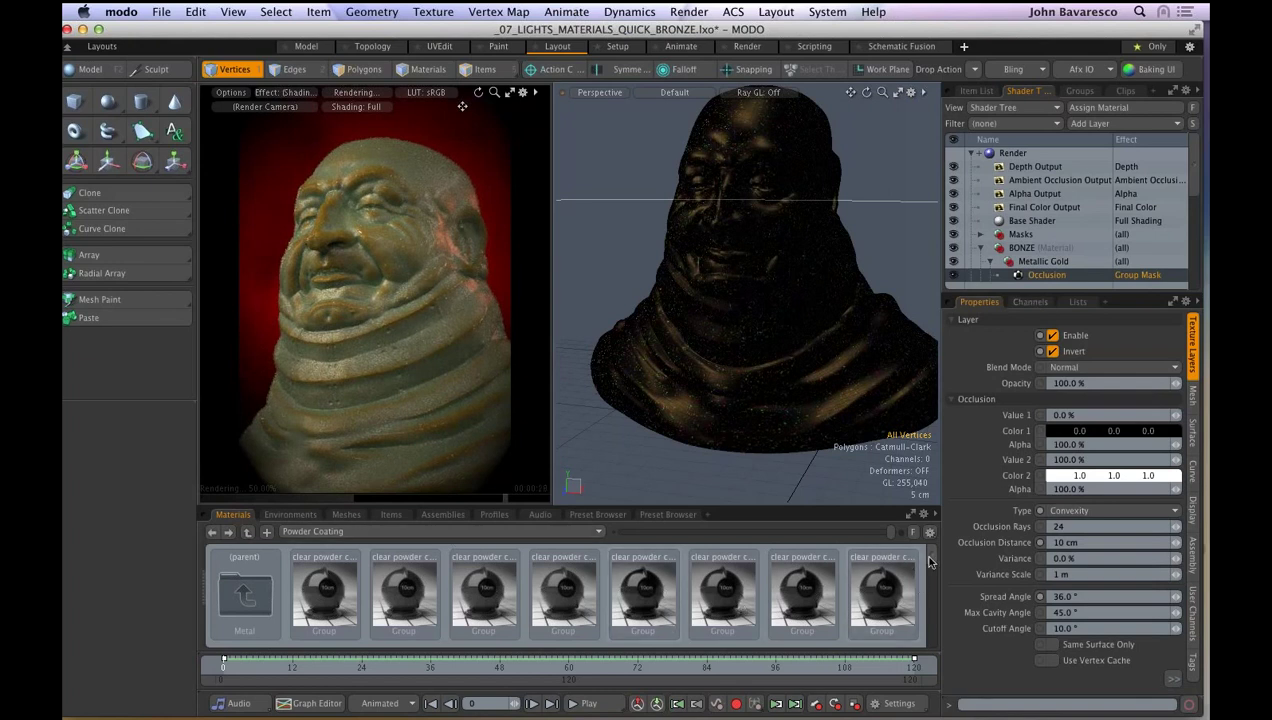
# - Browse to the Silver category of the material presets and apply the Silver preset to the bust in the preview render
pyautogui.moveTo(929, 562); pyautogui.dragTo(931, 610)
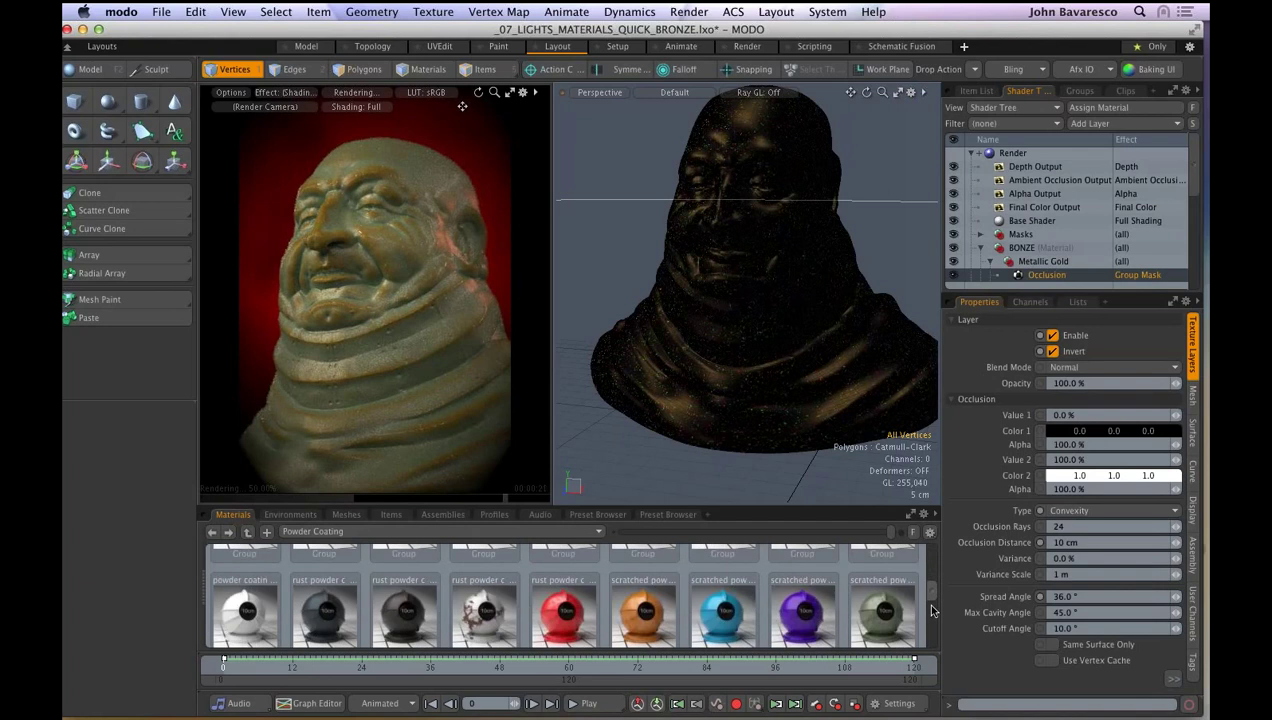
pyautogui.click(322, 532)
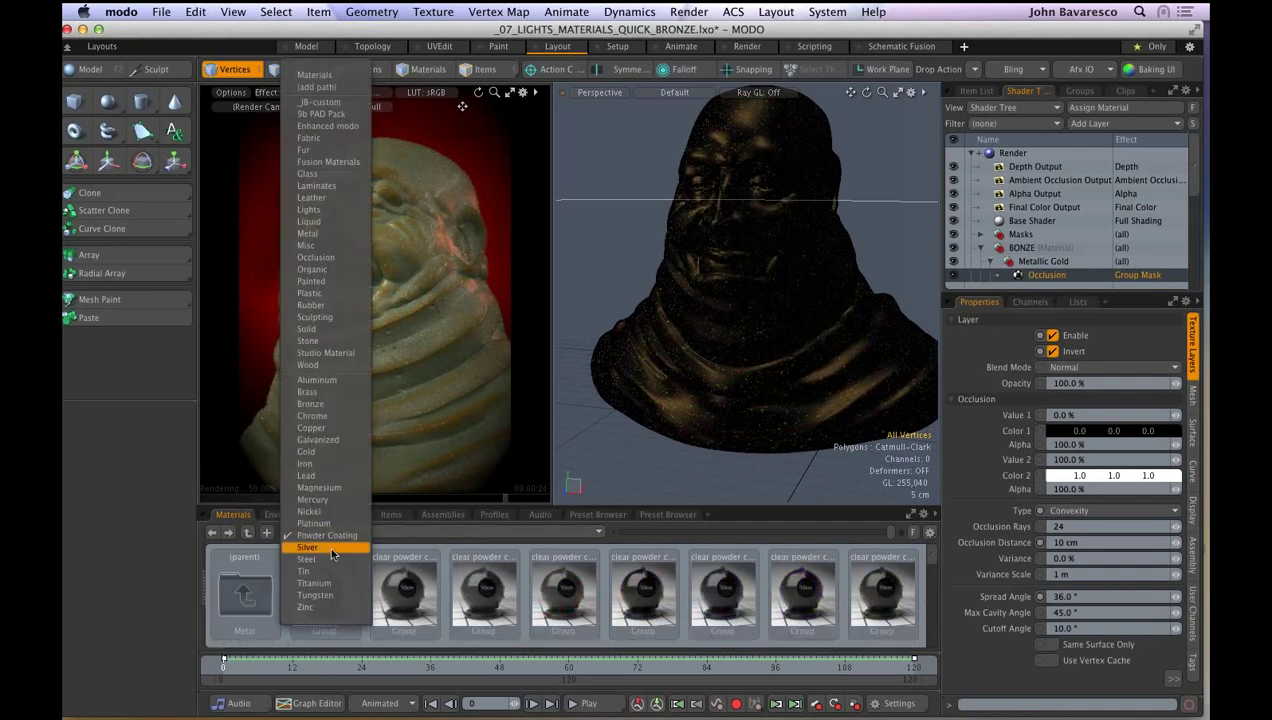
pyautogui.click(330, 548)
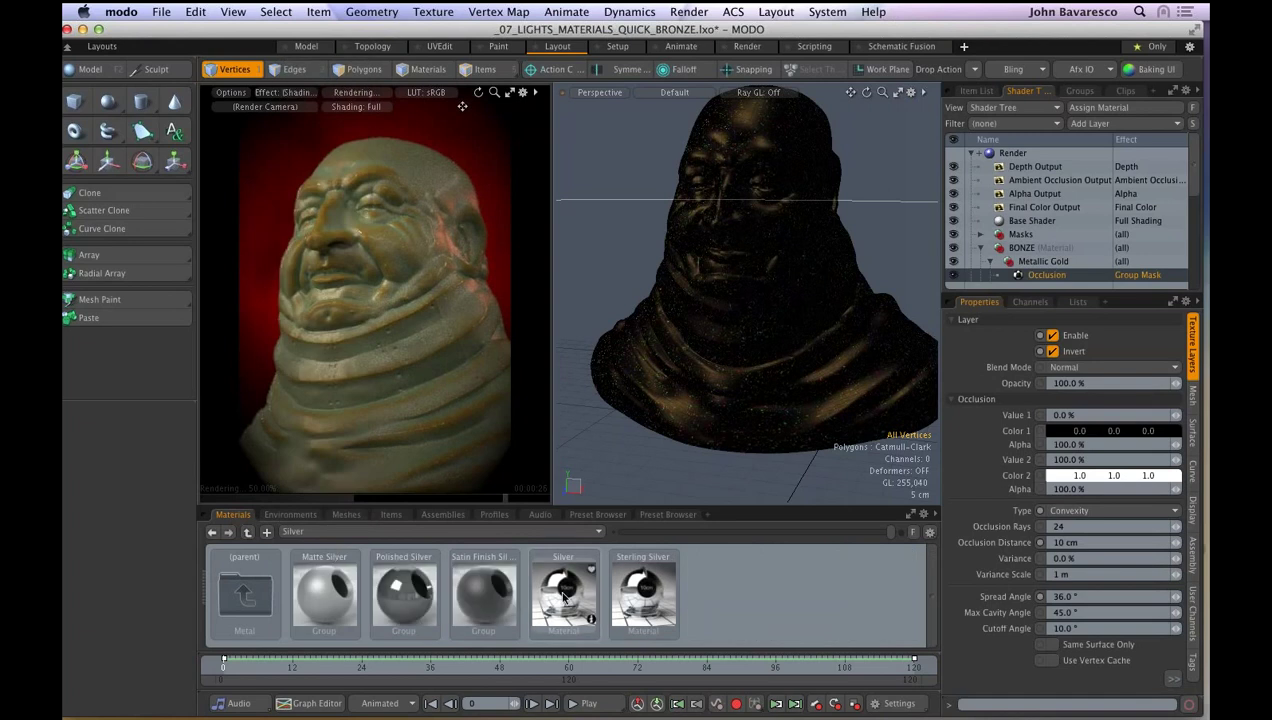
pyautogui.moveTo(563, 597); pyautogui.dragTo(410, 329)
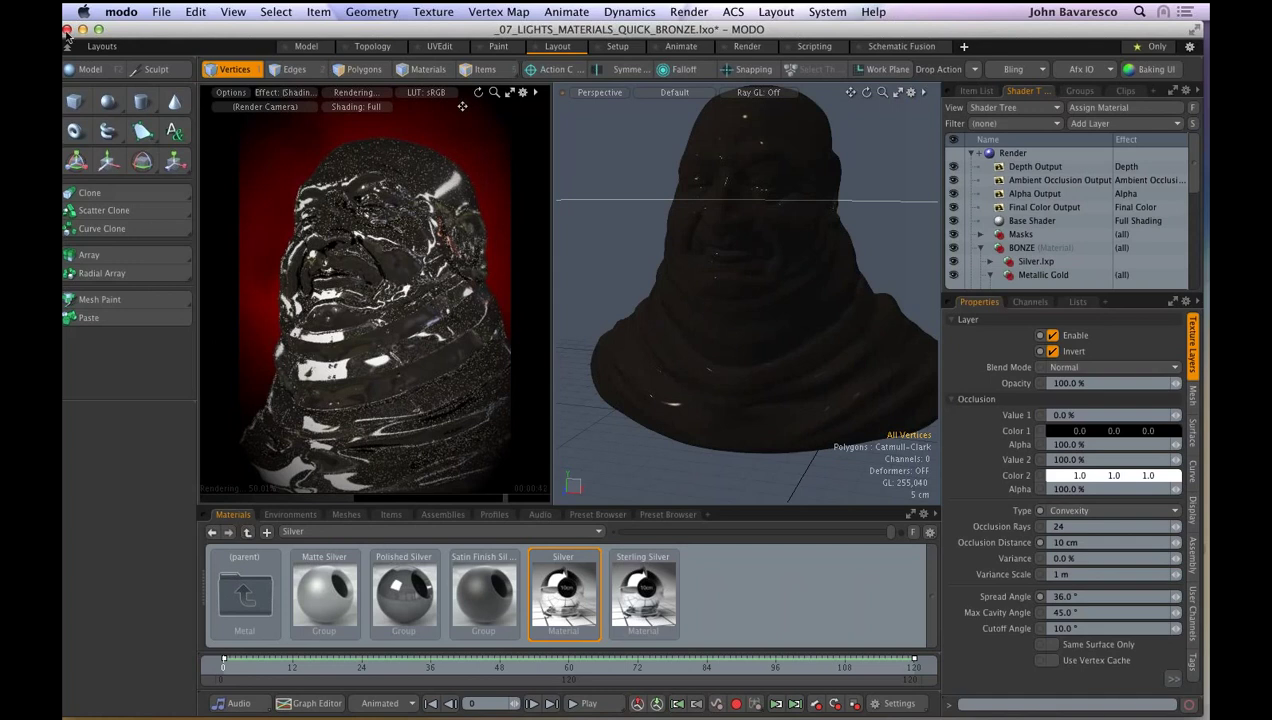
# - Close all open scenes without saving their changes
pyautogui.click(122, 12)
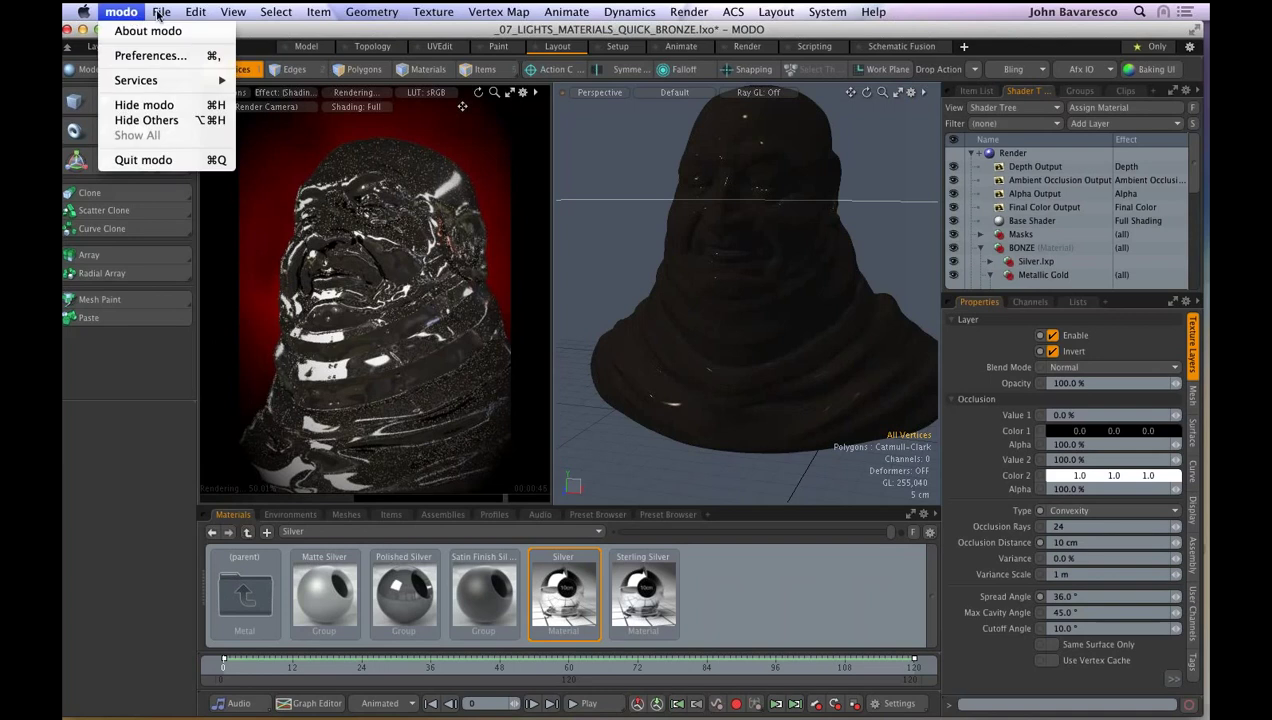
pyautogui.moveTo(163, 13)
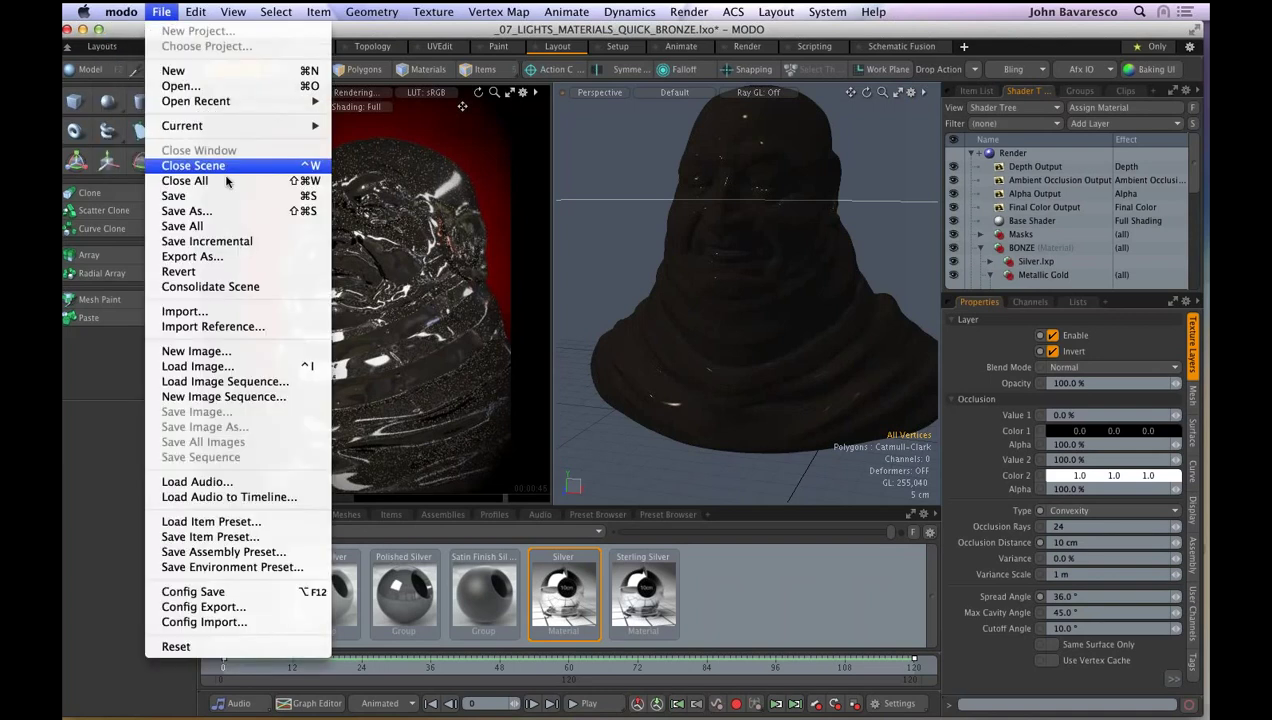
pyautogui.click(805, 345)
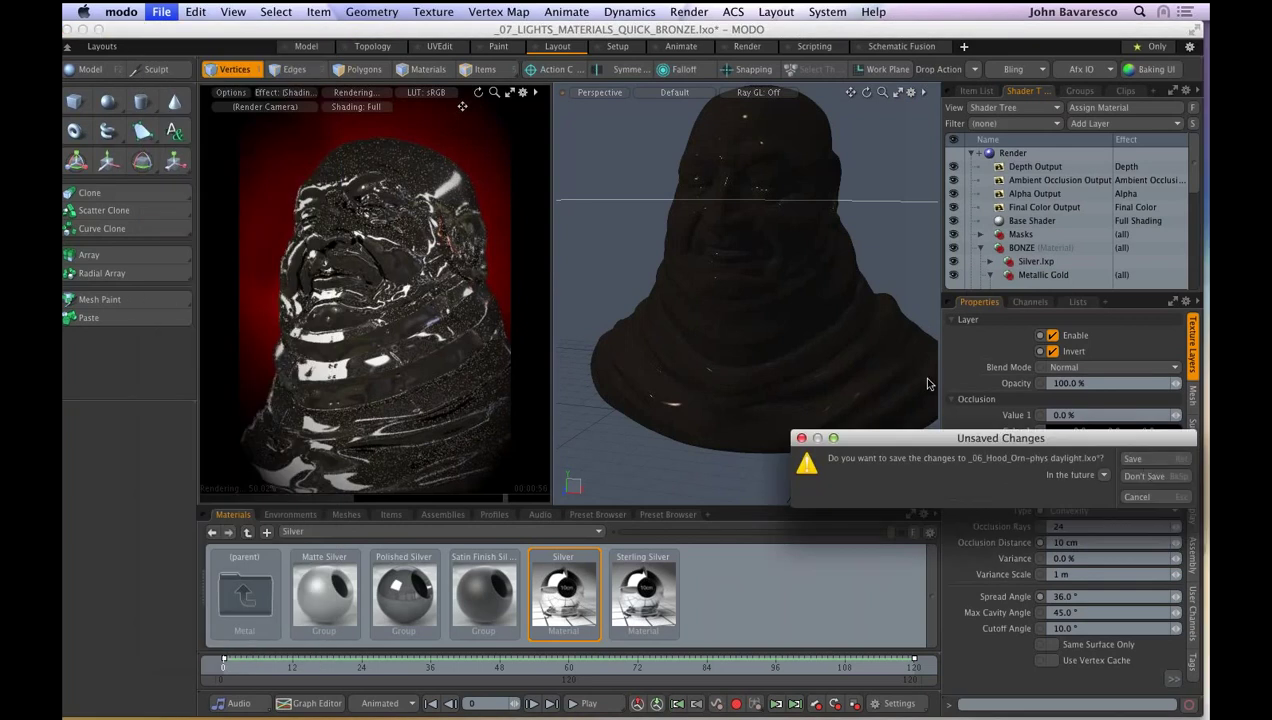
pyautogui.click(1144, 477)
pyautogui.click(1150, 478)
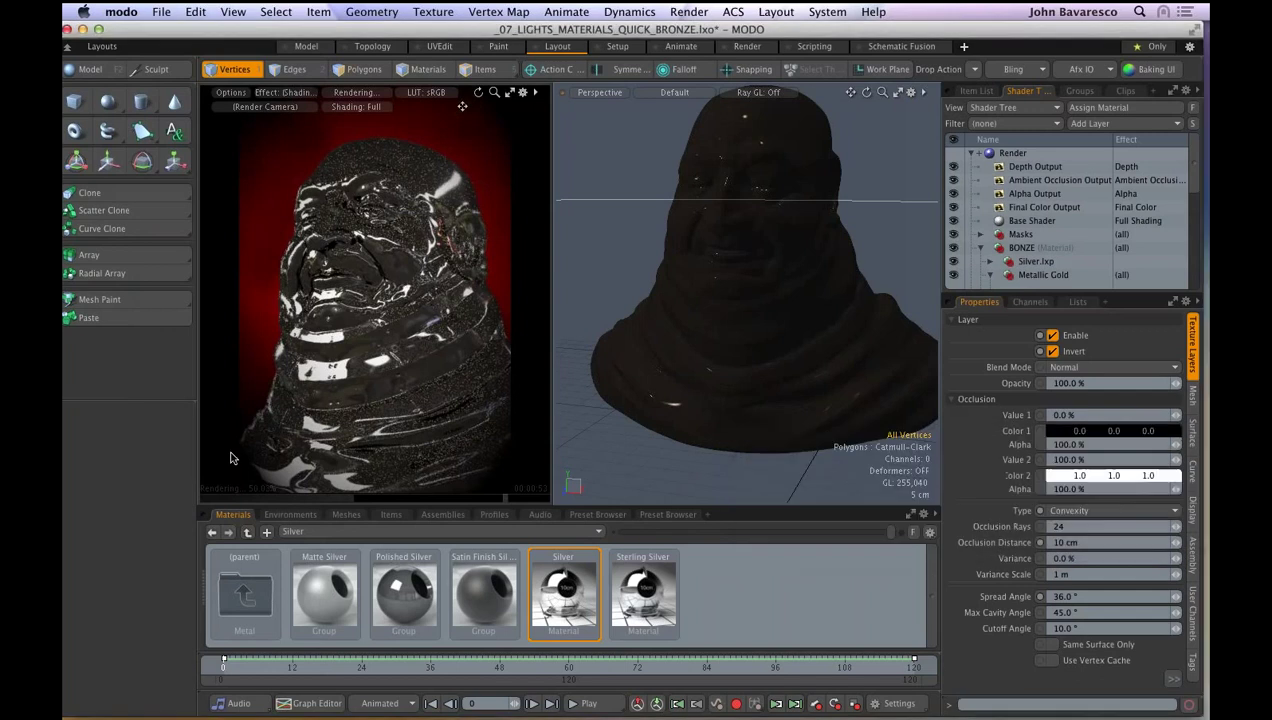
# - Switch to the Model workspace, show the Fusion tools, and angle the perspective view down onto the ground grid
pyautogui.click(308, 47)
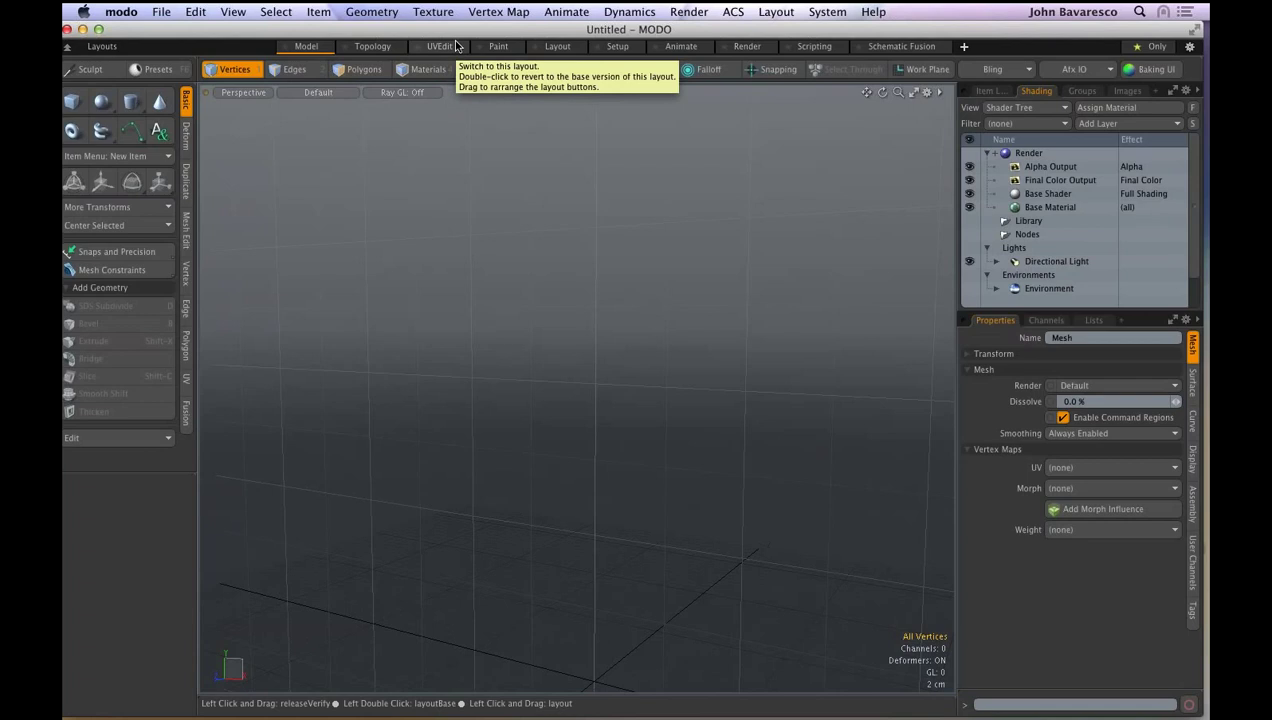
pyautogui.click(186, 412)
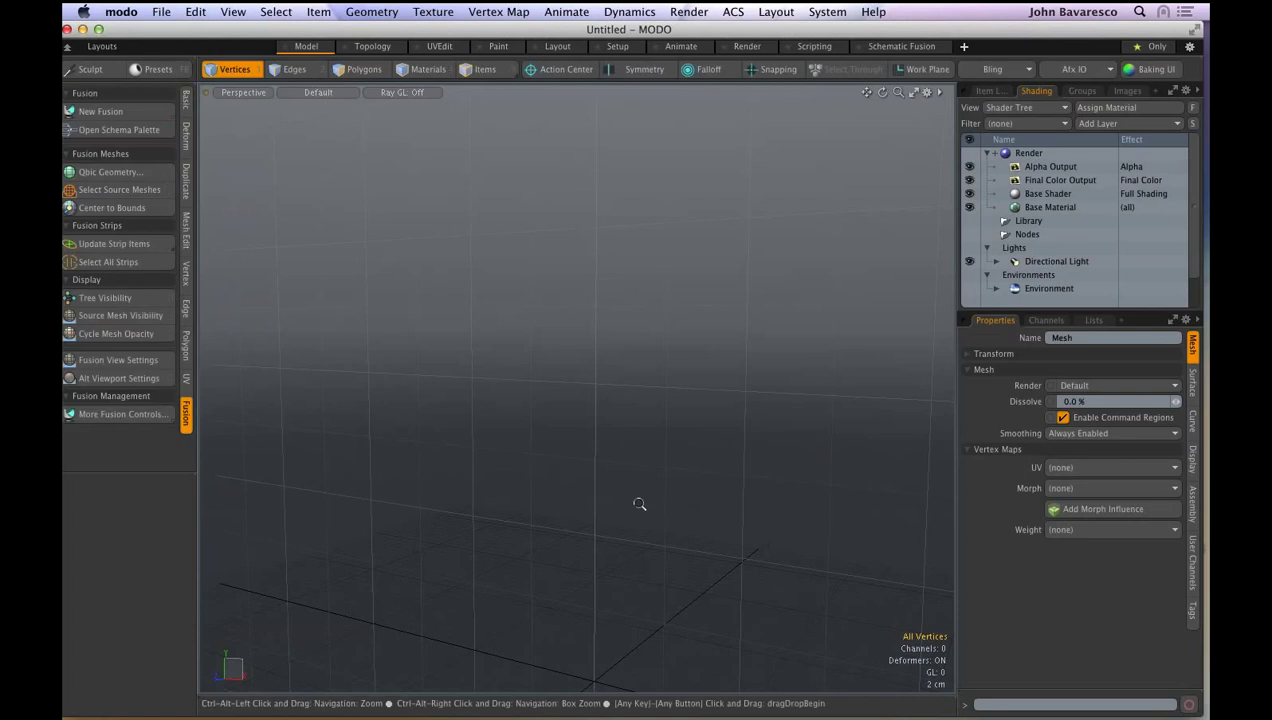
pyautogui.keyDown('ctrl'); pyautogui.keyDown('alt'); pyautogui.moveTo(639, 504); pyautogui.dragTo(612, 452); pyautogui.keyUp('alt'); pyautogui.keyUp('ctrl')
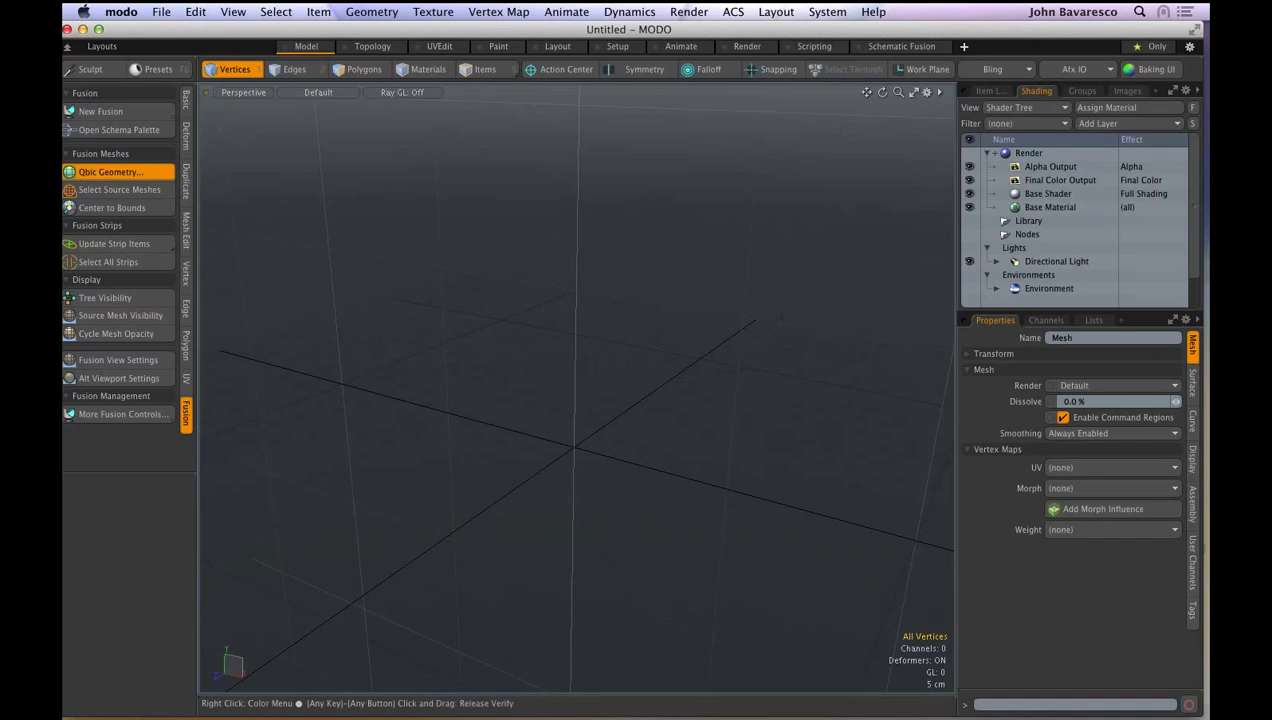
# - Open the Fusion Qbic presets with larger thumbnails and browse through Fusion Assets and Fusion Meshes to the Qbics folder
pyautogui.click(110, 172)
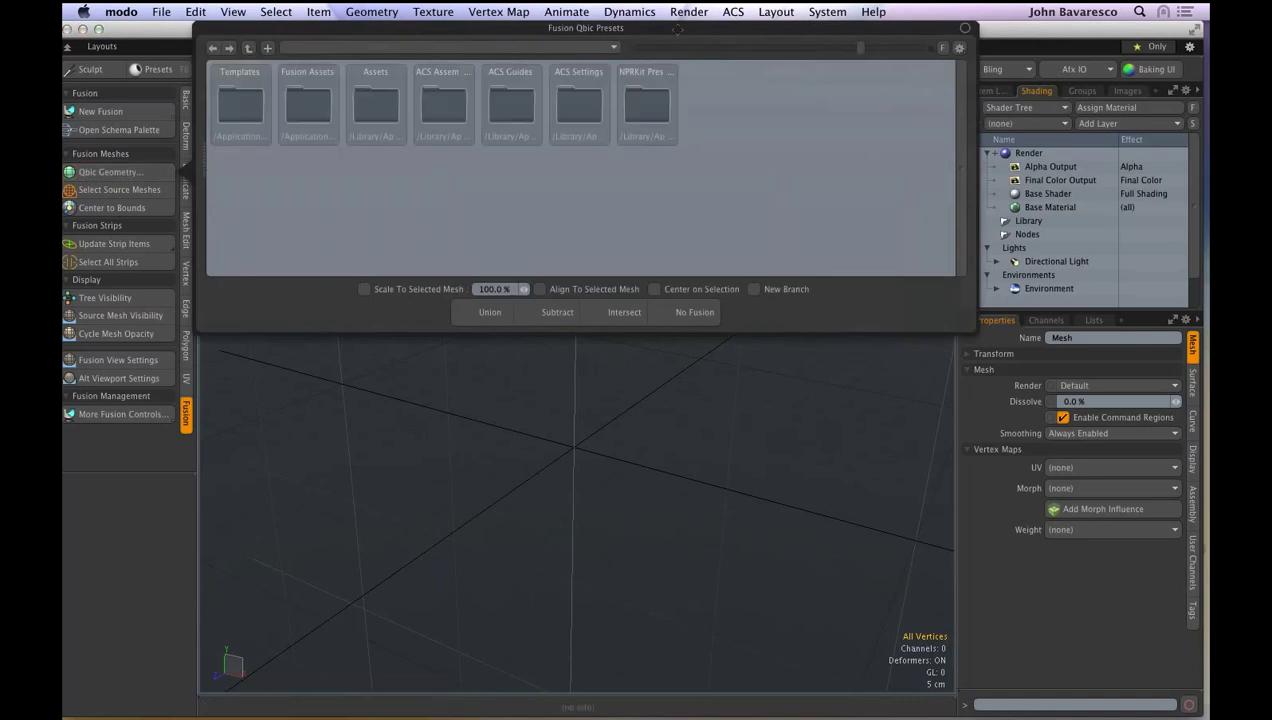
pyautogui.doubleClick(305, 99)
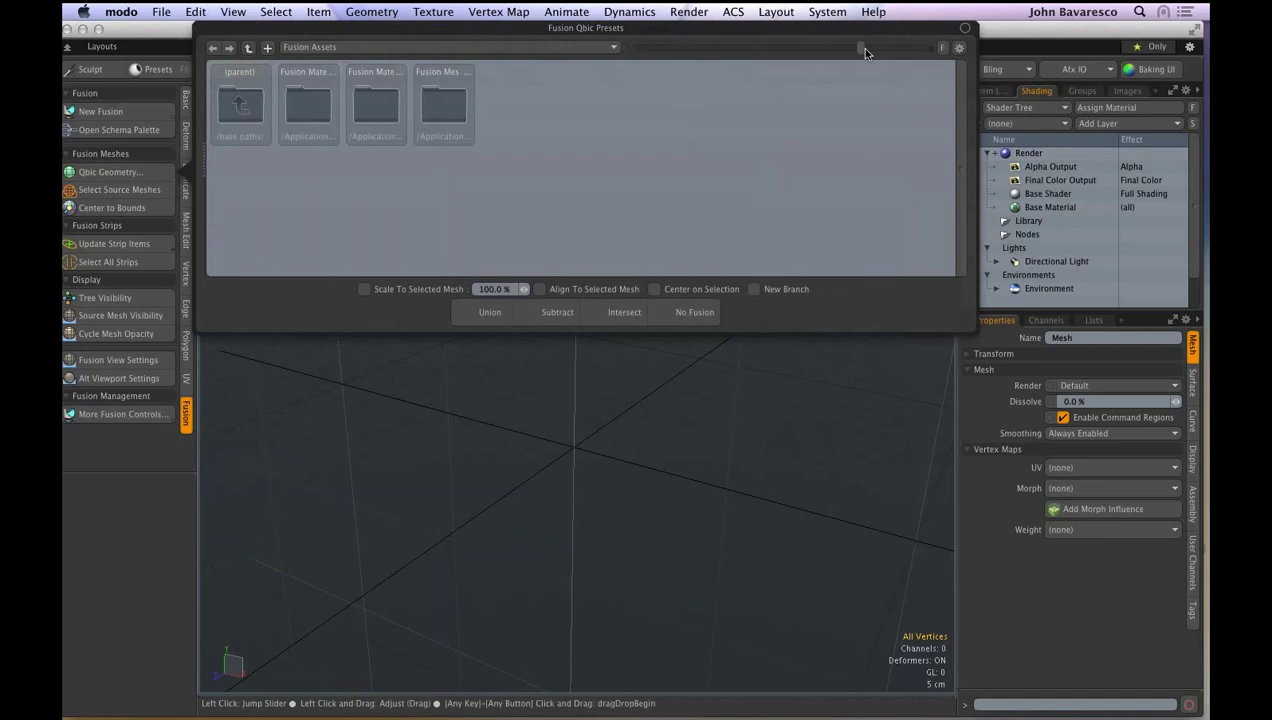
pyautogui.moveTo(870, 52); pyautogui.dragTo(885, 52)
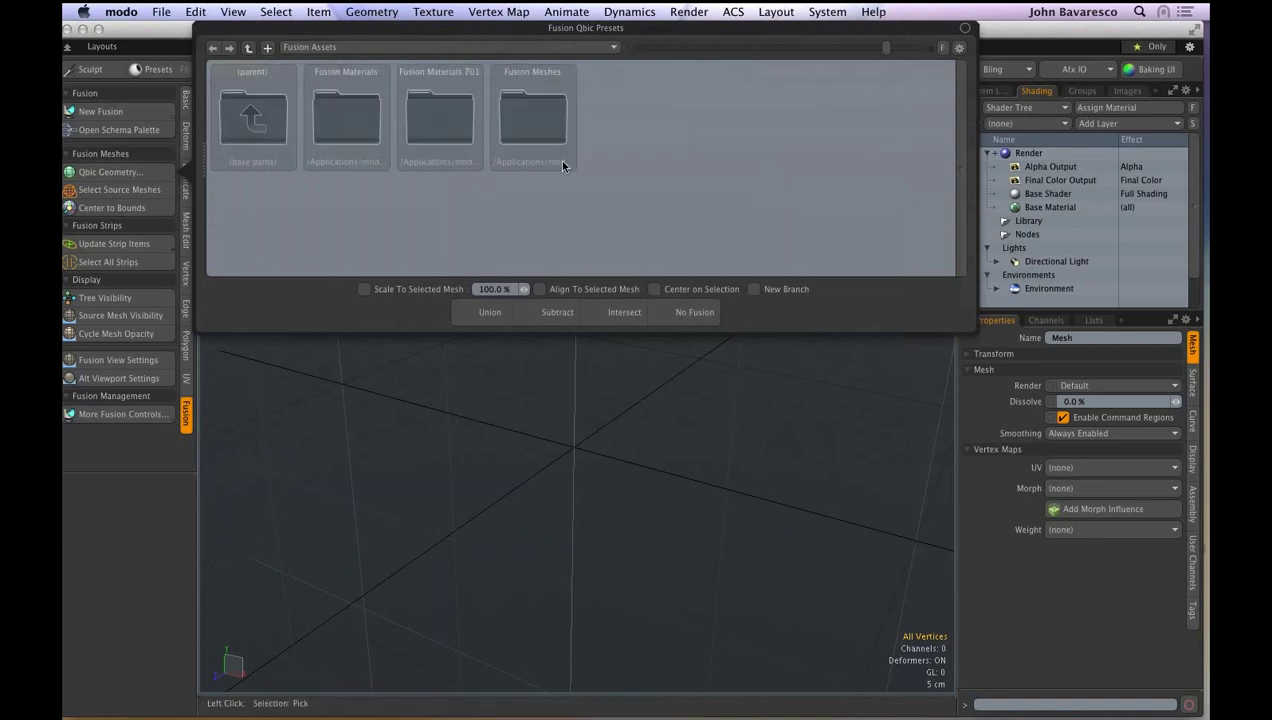
pyautogui.doubleClick(550, 125)
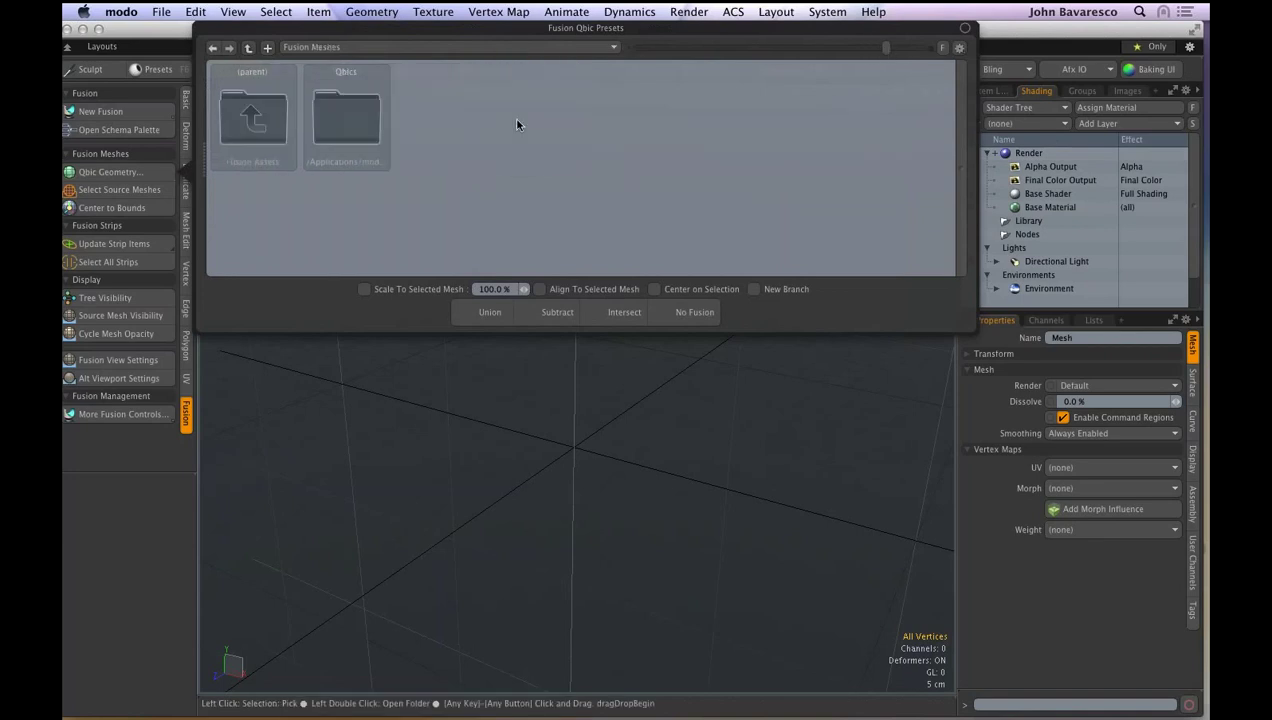
pyautogui.doubleClick(350, 115)
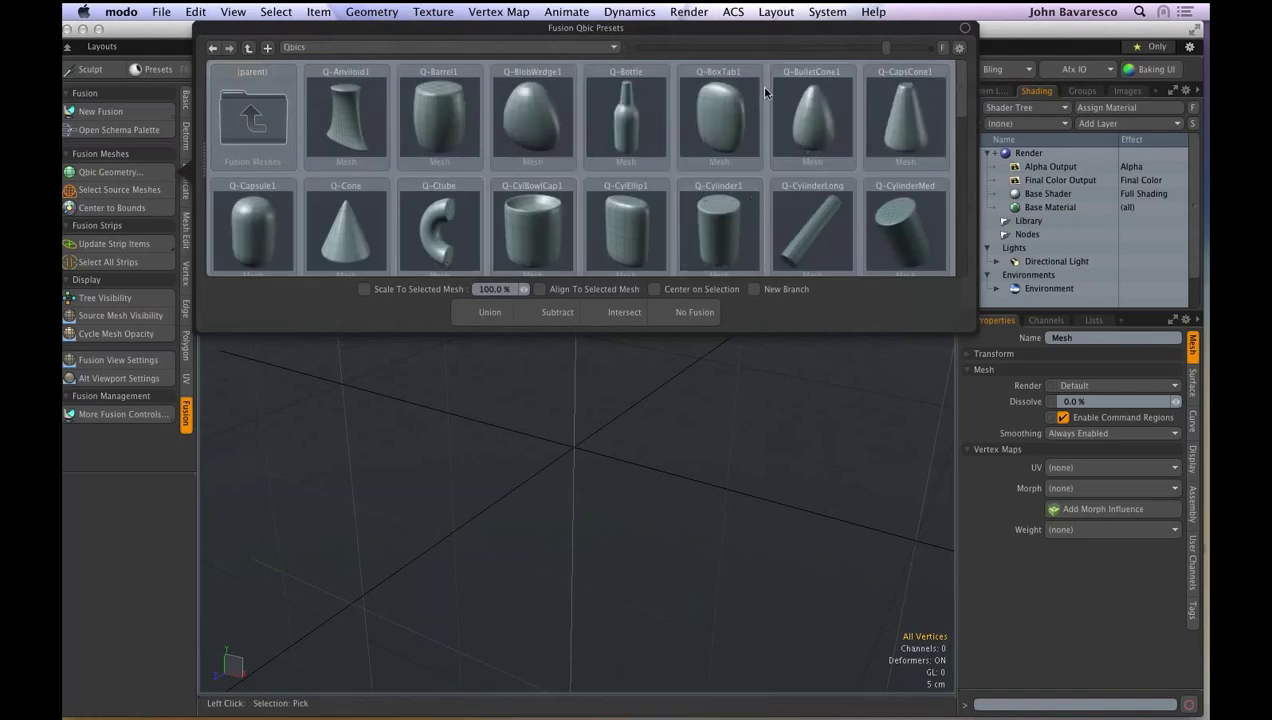
# - Add the Q-BoxTab1 preset mesh to the empty scene and frame the whole shape in the perspective view
pyautogui.click(712, 133)
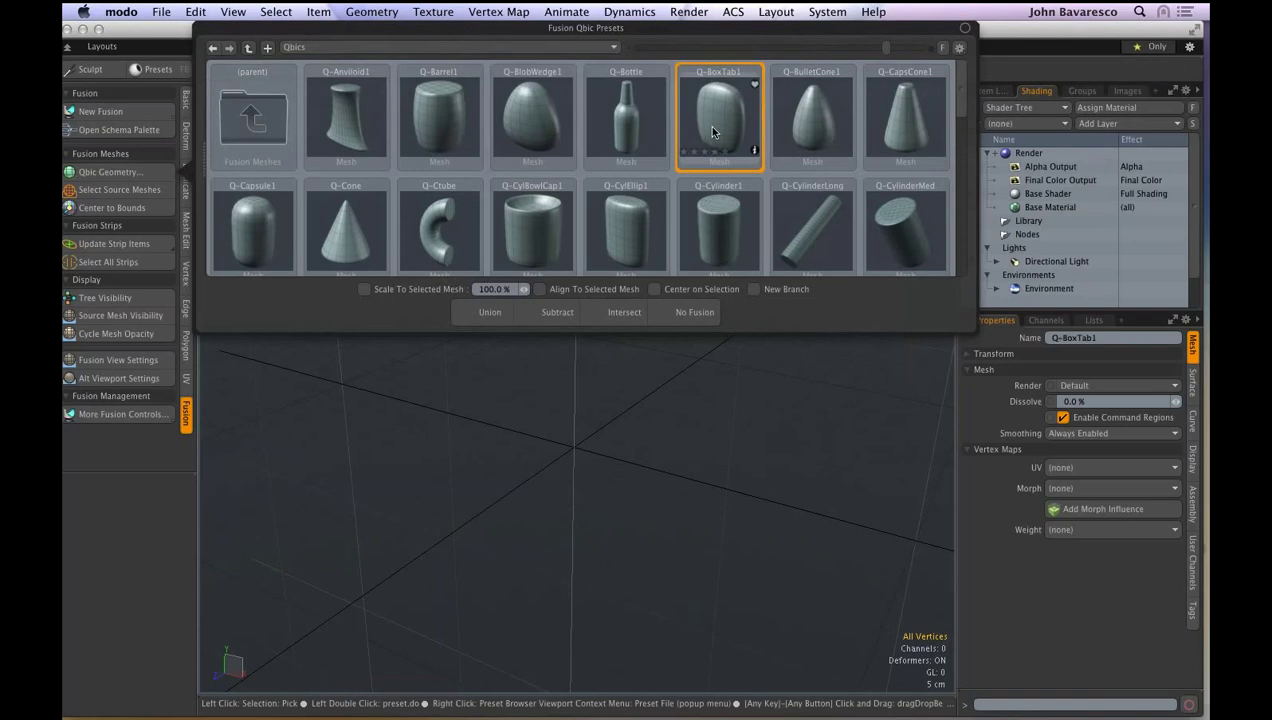
pyautogui.doubleClick(712, 133)
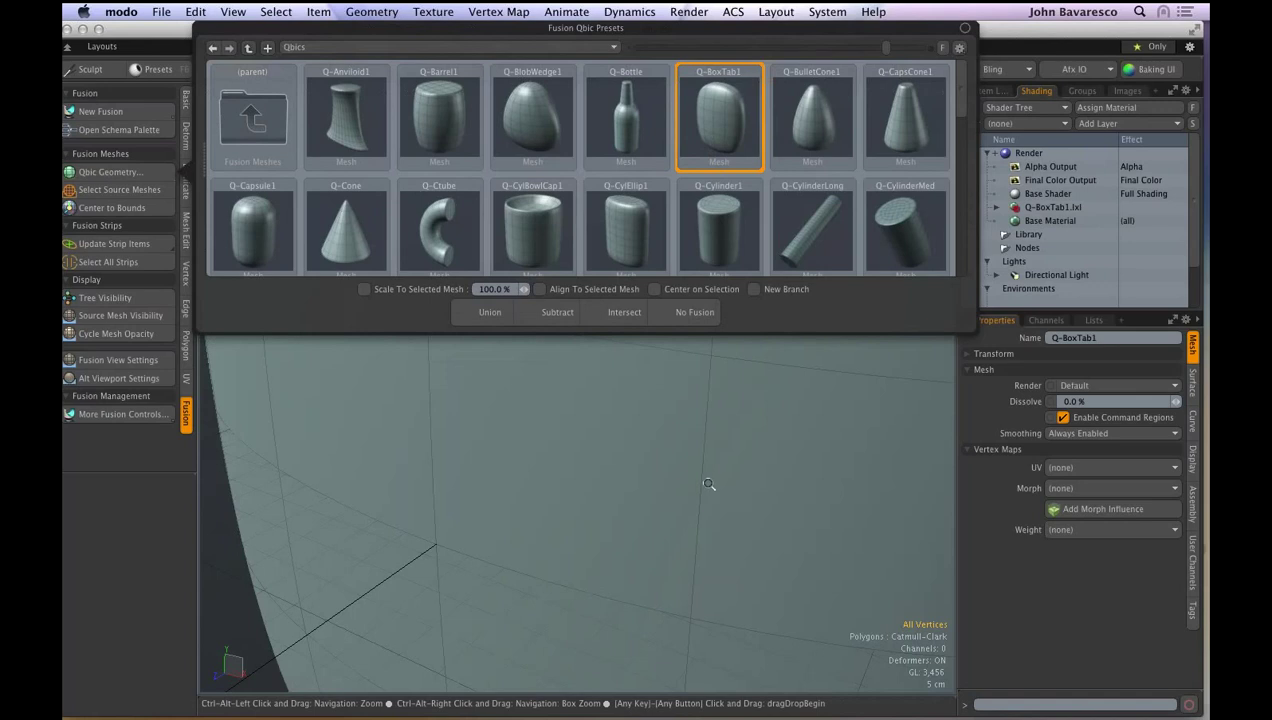
pyautogui.click(629, 499)
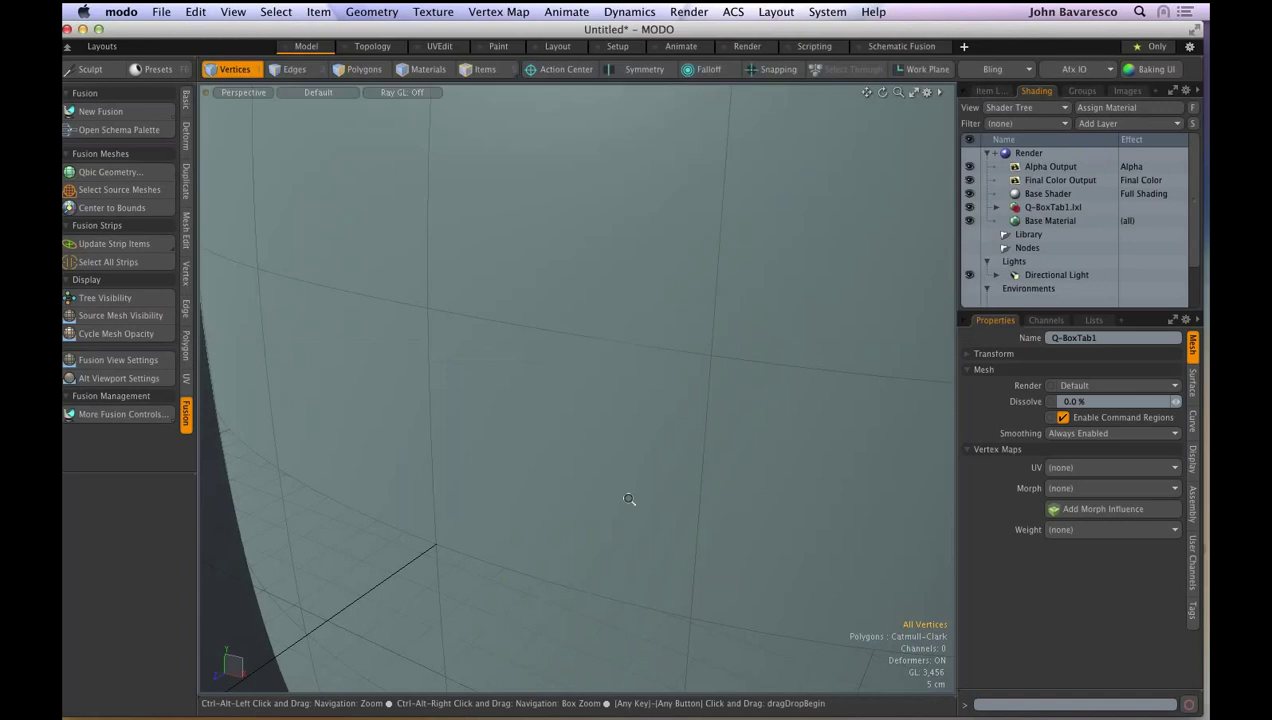
pyautogui.keyDown('ctrl'); pyautogui.keyDown('alt'); pyautogui.moveTo(629, 499); pyautogui.dragTo(538, 472); pyautogui.keyUp('alt'); pyautogui.keyUp('ctrl')
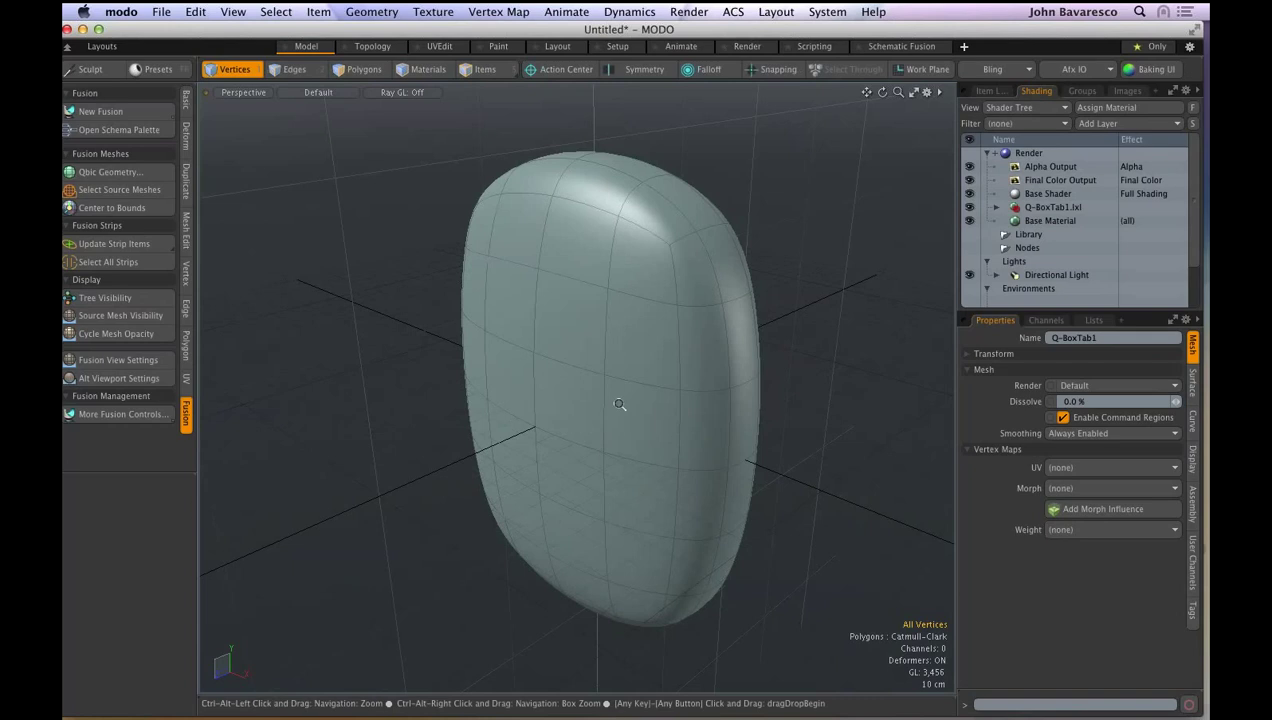
pyautogui.keyDown('ctrl'); pyautogui.keyDown('alt'); pyautogui.moveTo(619, 404); pyautogui.dragTo(604, 410); pyautogui.keyUp('alt'); pyautogui.keyUp('ctrl')
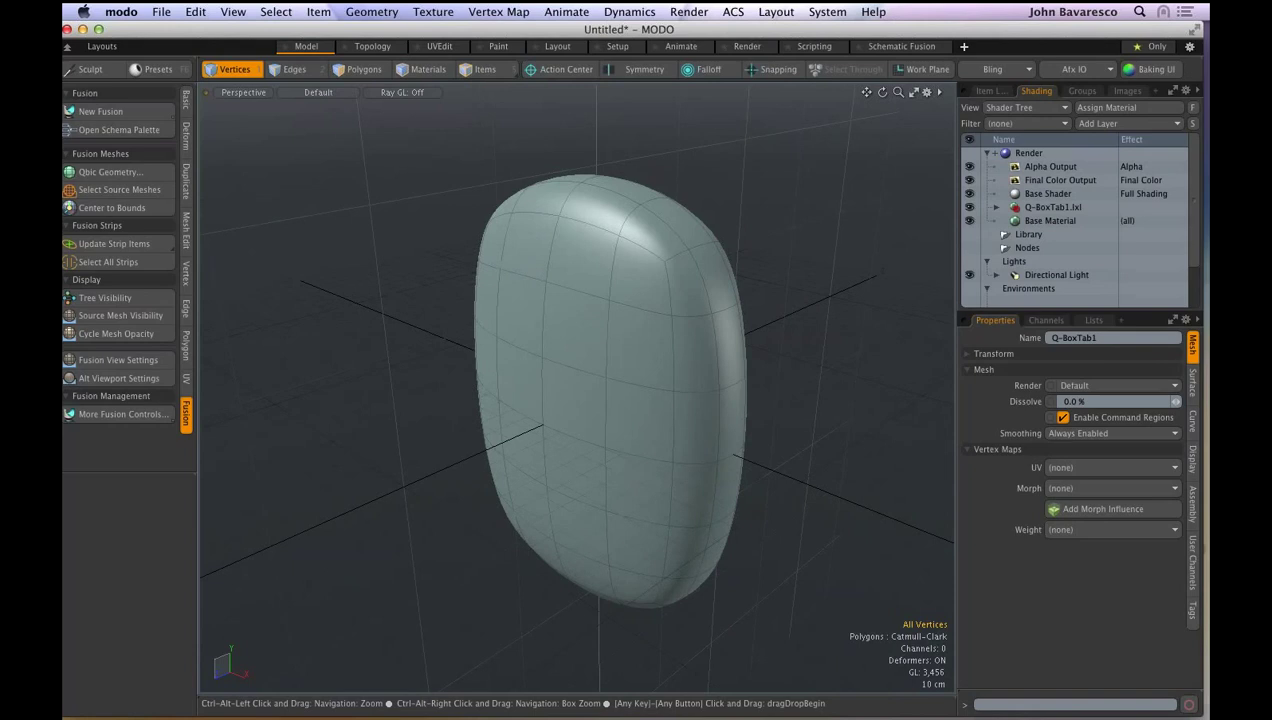
# - Add the Q-Icosahedron mesh from the Qbic presets to the scene
pyautogui.click(110, 172)
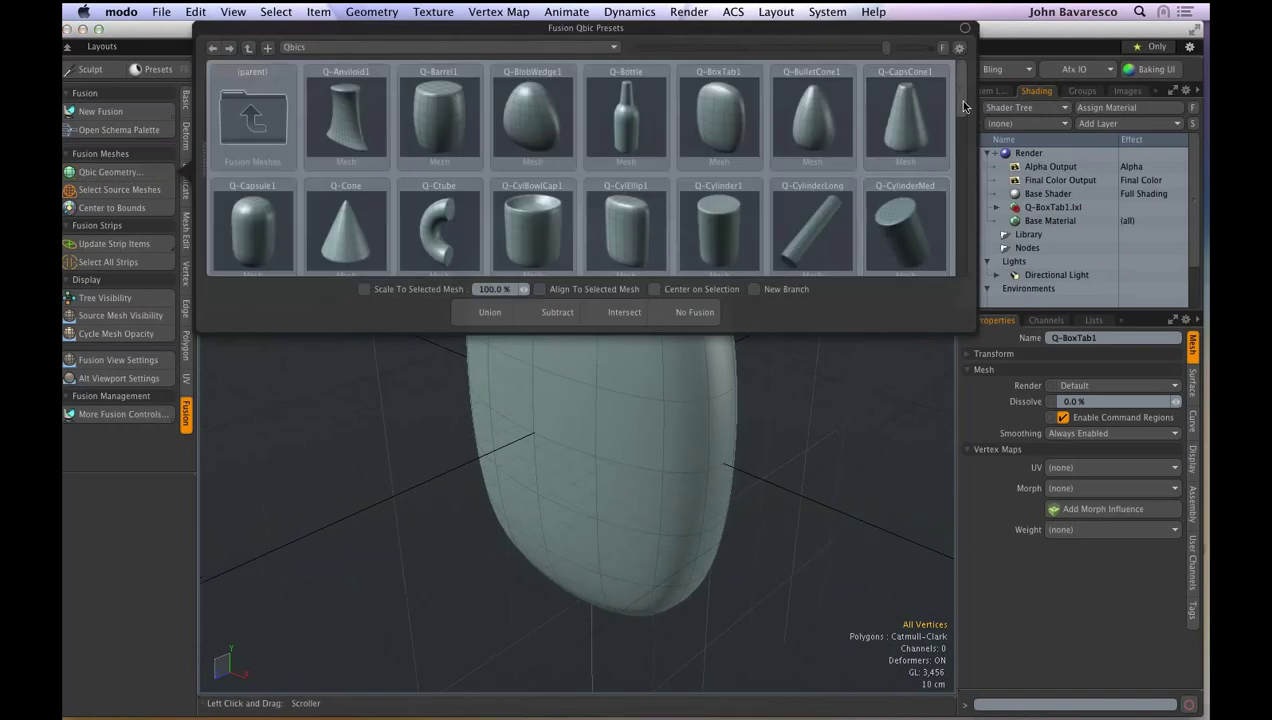
pyautogui.moveTo(963, 106); pyautogui.dragTo(963, 153)
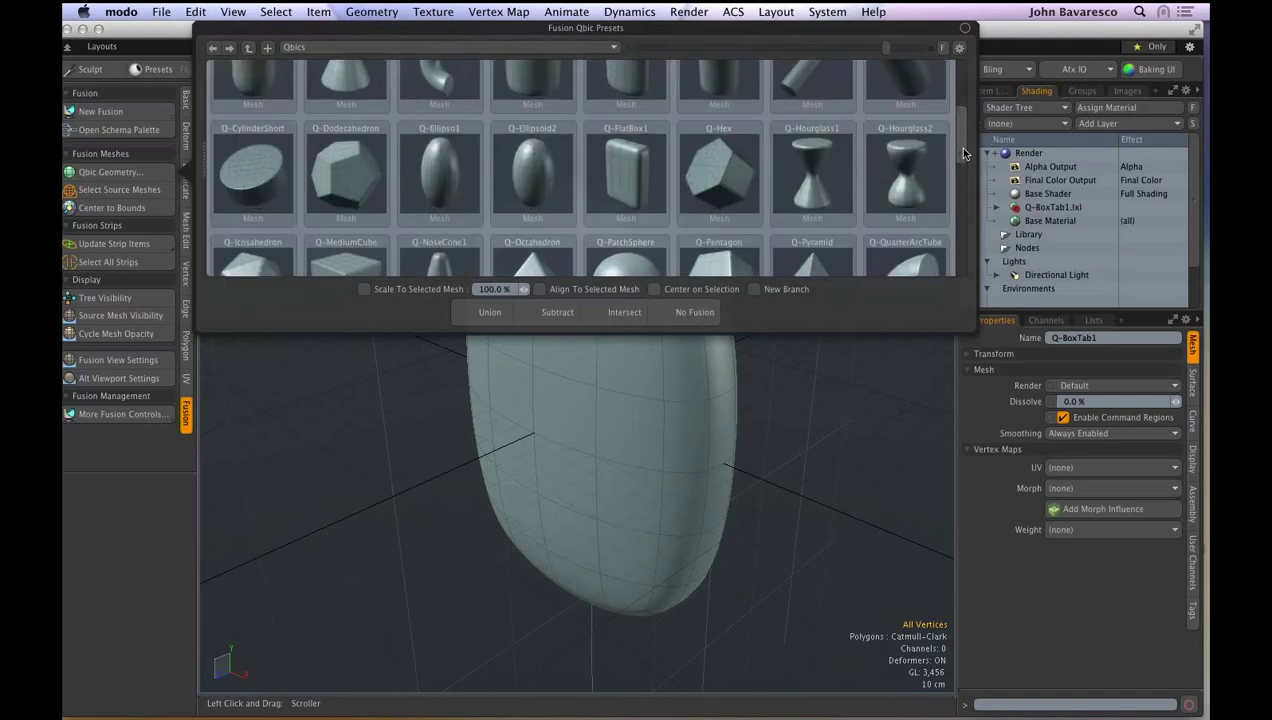
pyautogui.scroll(-2, 963, 153)
pyautogui.click(240, 213)
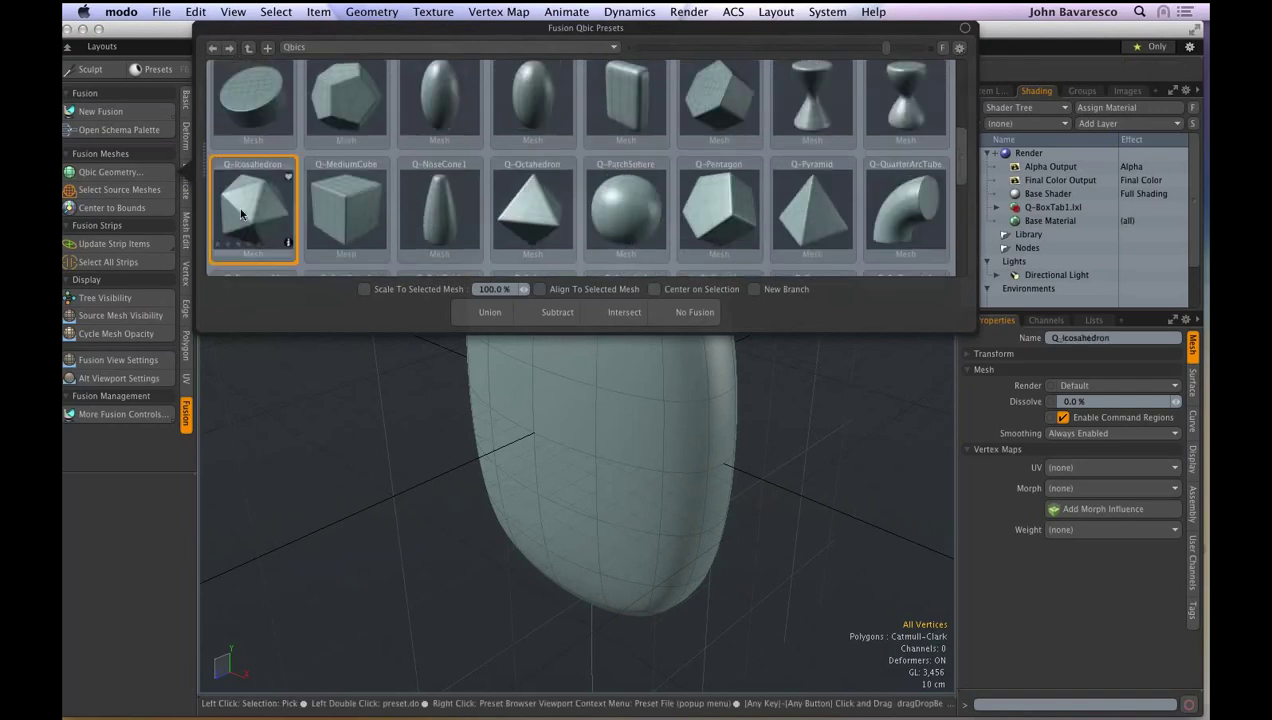
pyautogui.doubleClick(240, 213)
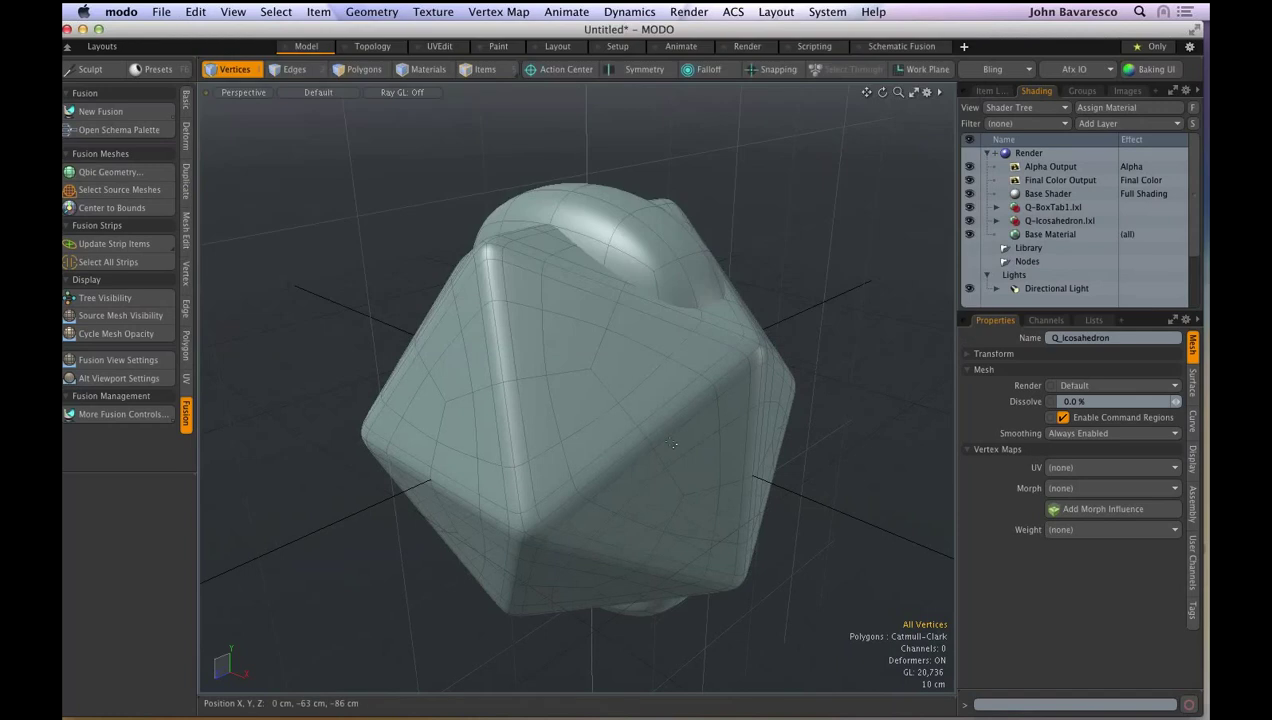
# - Move the icosahedron out of the rounded box's centre so that it only partly overlaps the front of the box
pyautogui.scroll(-3, 673, 444)
pyautogui.press('w')
pyautogui.moveTo(573, 432); pyautogui.dragTo(491, 470)
pyautogui.press('q')
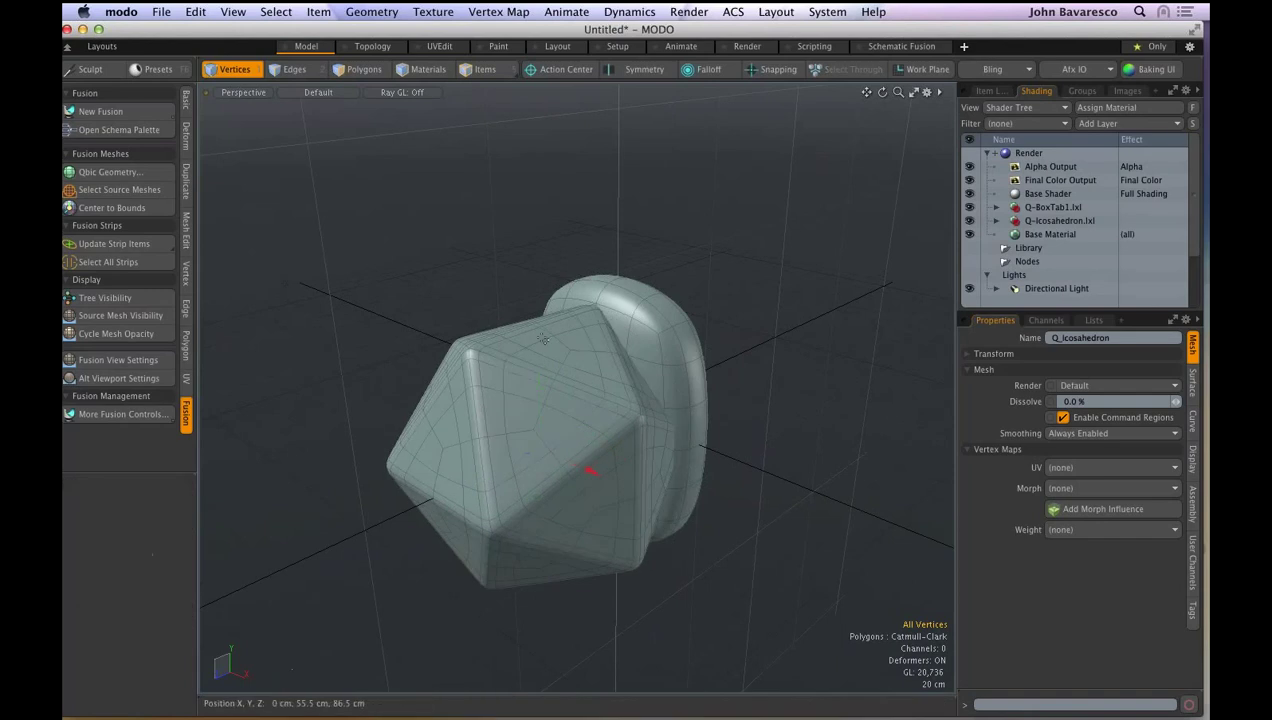
# - Select the icosahedron first and the rounded box second as items, and create a 3D Tree Fusion that subtracts the first selected from the others
pyautogui.click(481, 77)
pyautogui.click(480, 71)
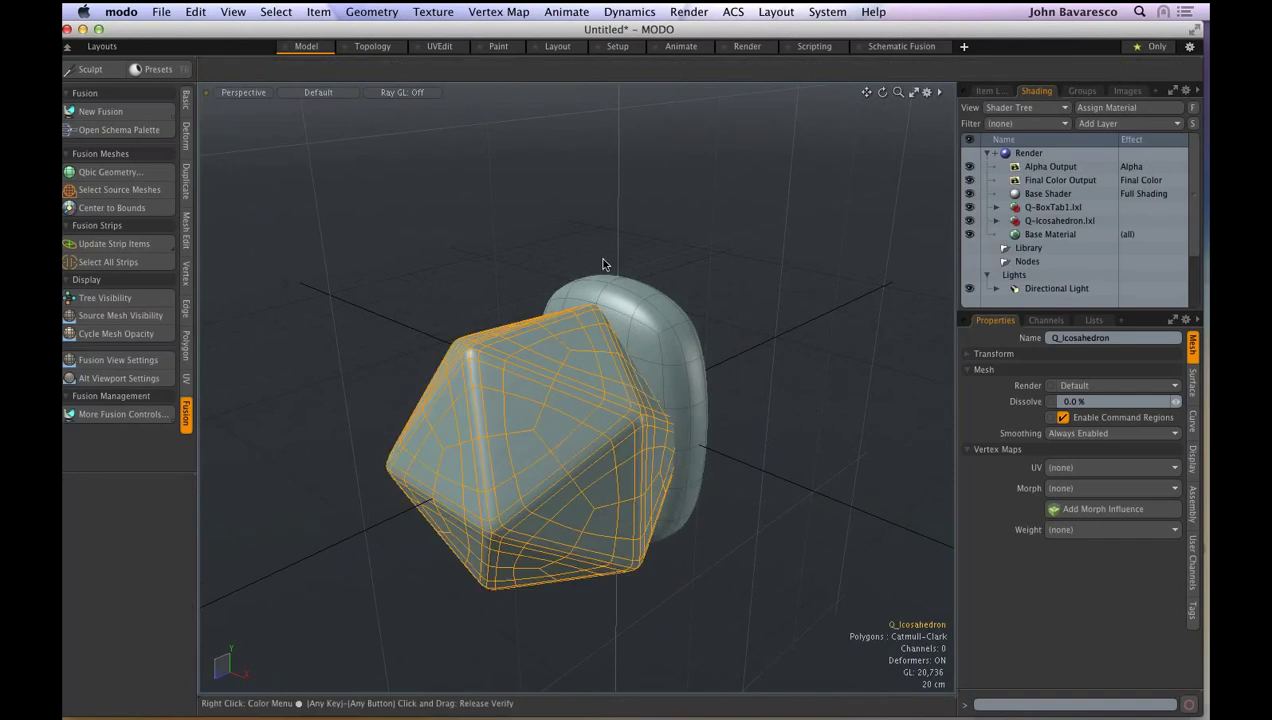
pyautogui.keyDown('shift'); pyautogui.click(660, 326); pyautogui.keyUp('shift')
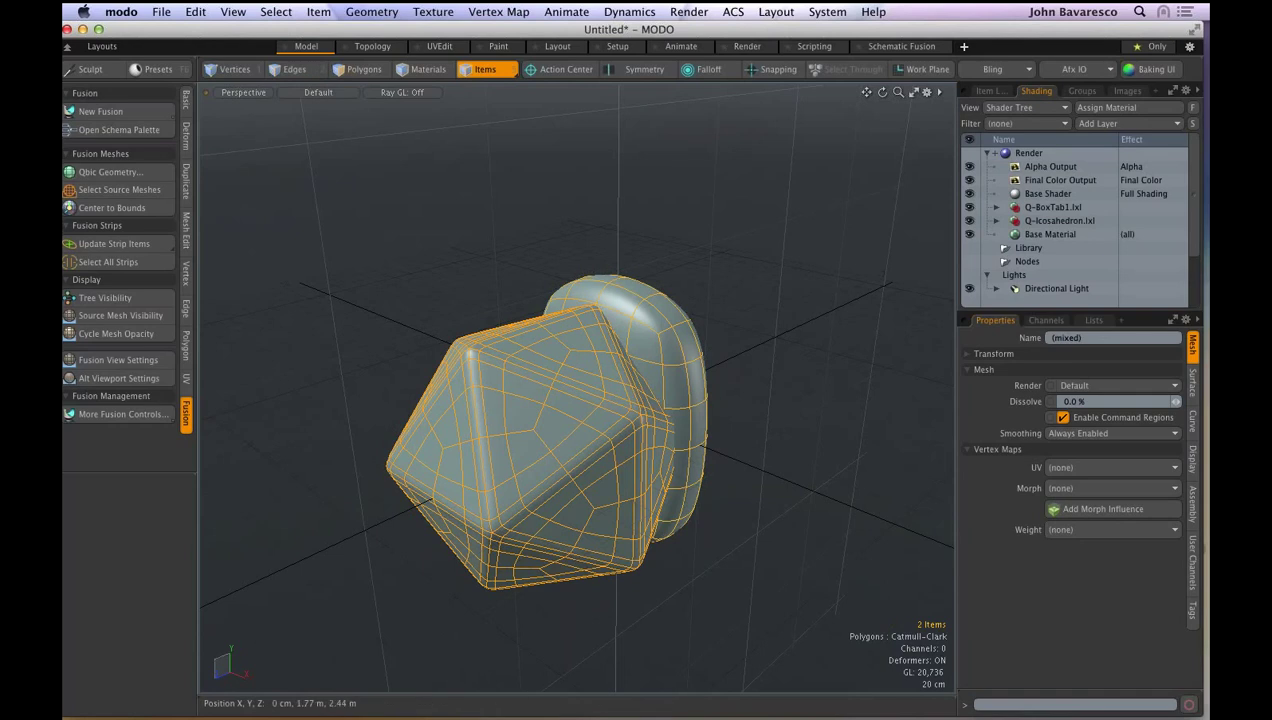
pyautogui.click(88, 112)
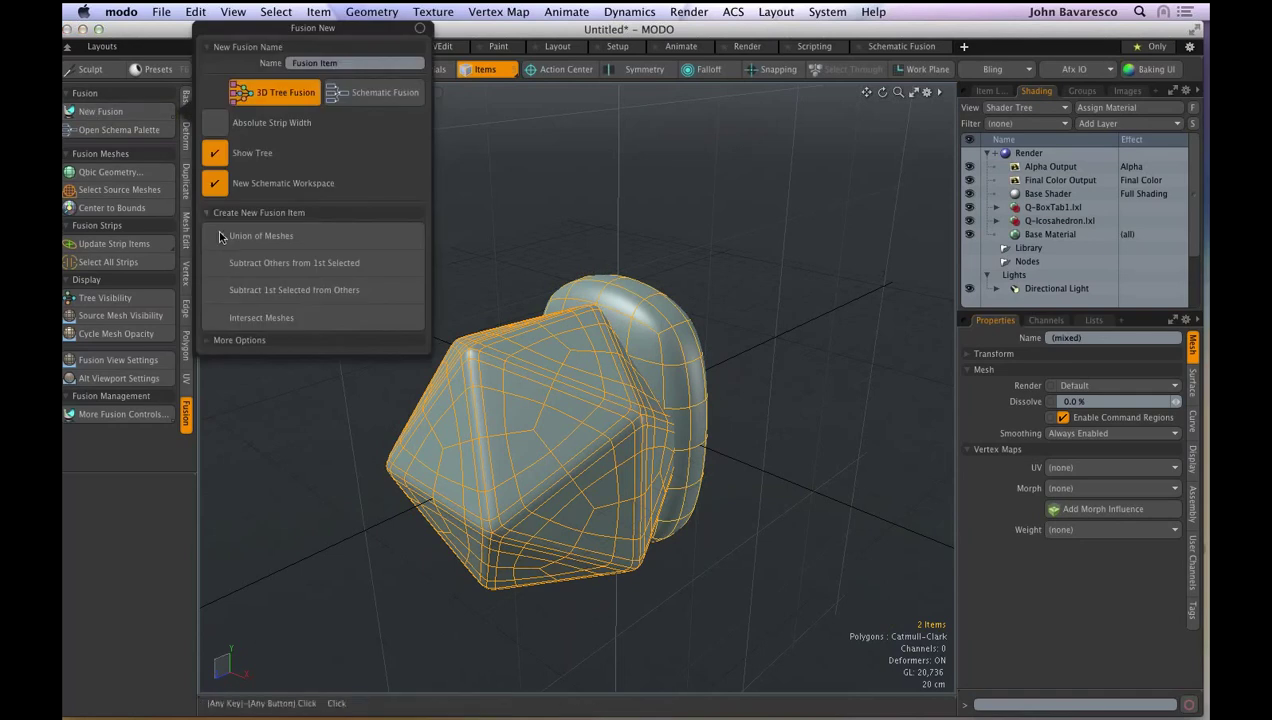
pyautogui.click(236, 291)
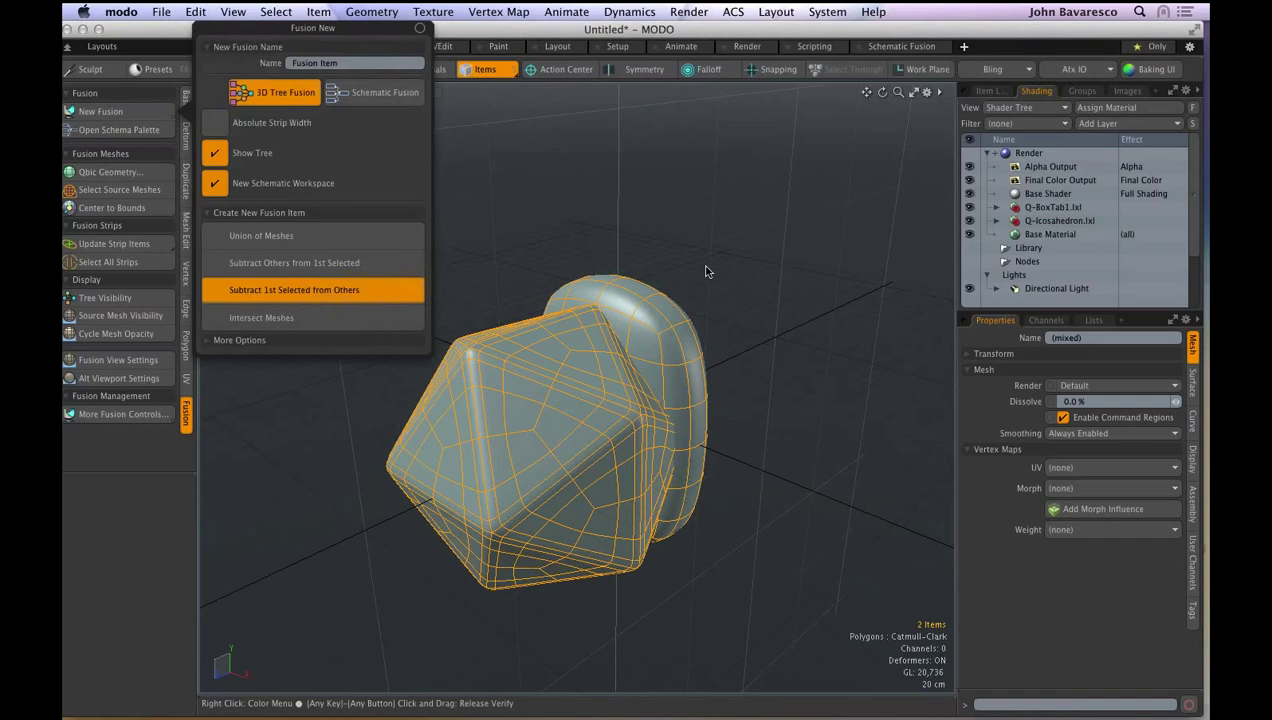
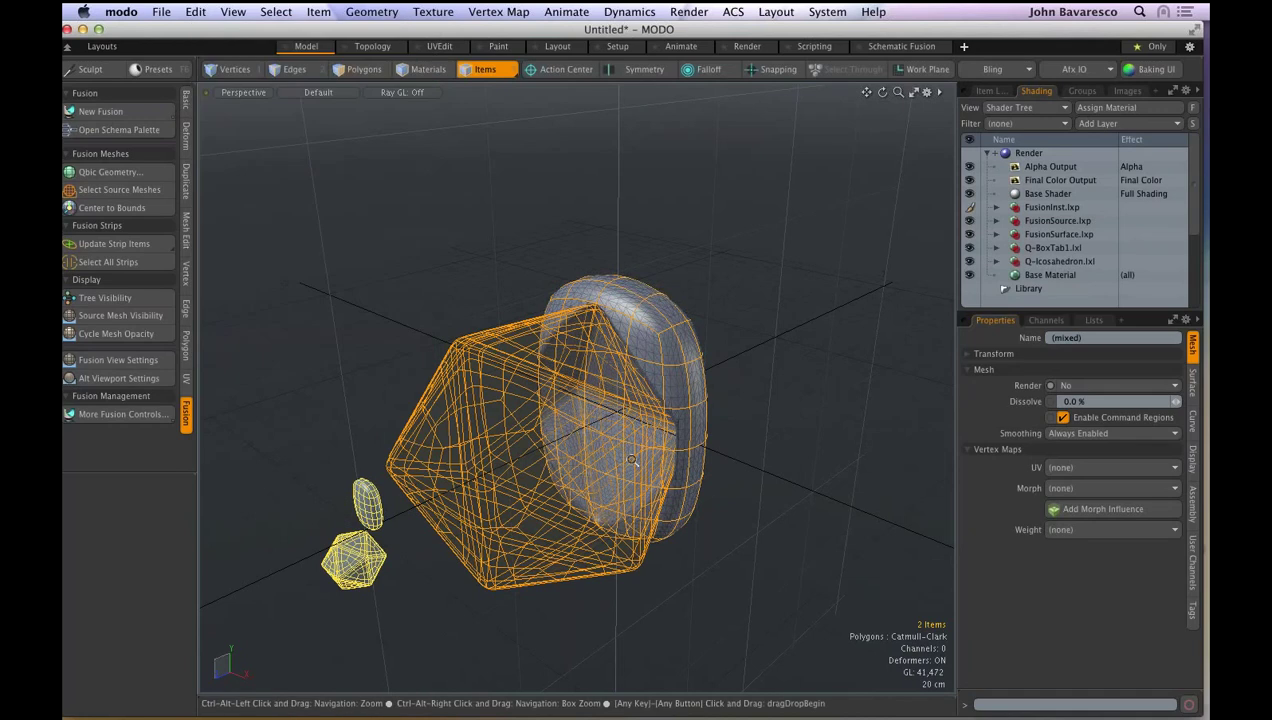
# - Orbit around the fusion and hide the icosahedron source mesh to inspect the cut in the rounded box
pyautogui.keyDown('alt'); pyautogui.moveTo(632, 459); pyautogui.dragTo(637, 456); pyautogui.keyUp('alt')
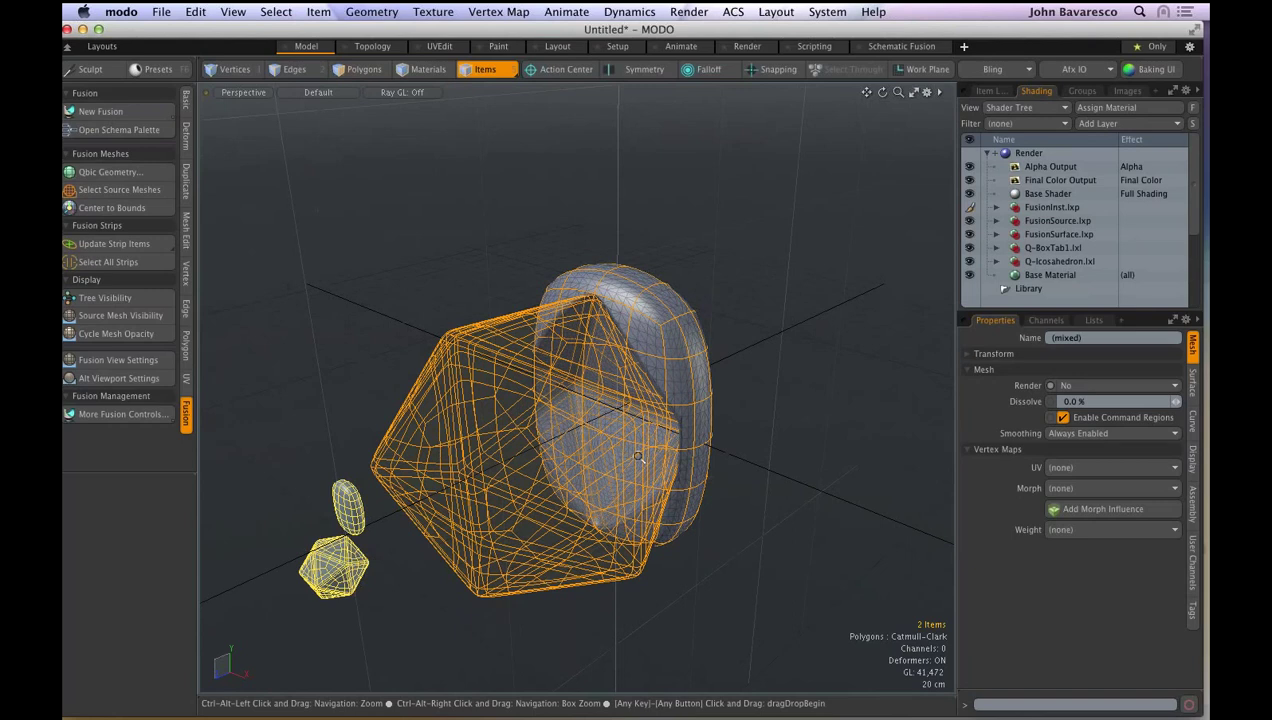
pyautogui.keyDown('alt'); pyautogui.moveTo(637, 456); pyautogui.dragTo(628, 304); pyautogui.keyUp('alt')
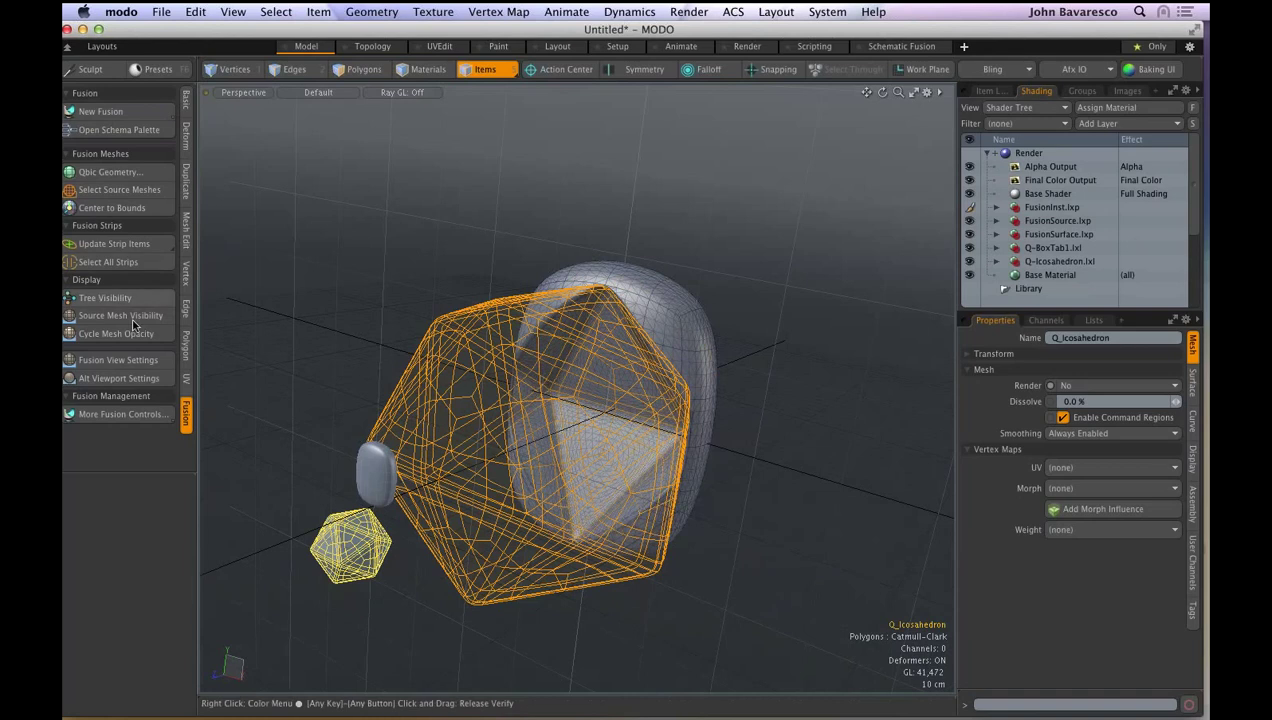
pyautogui.click(130, 317)
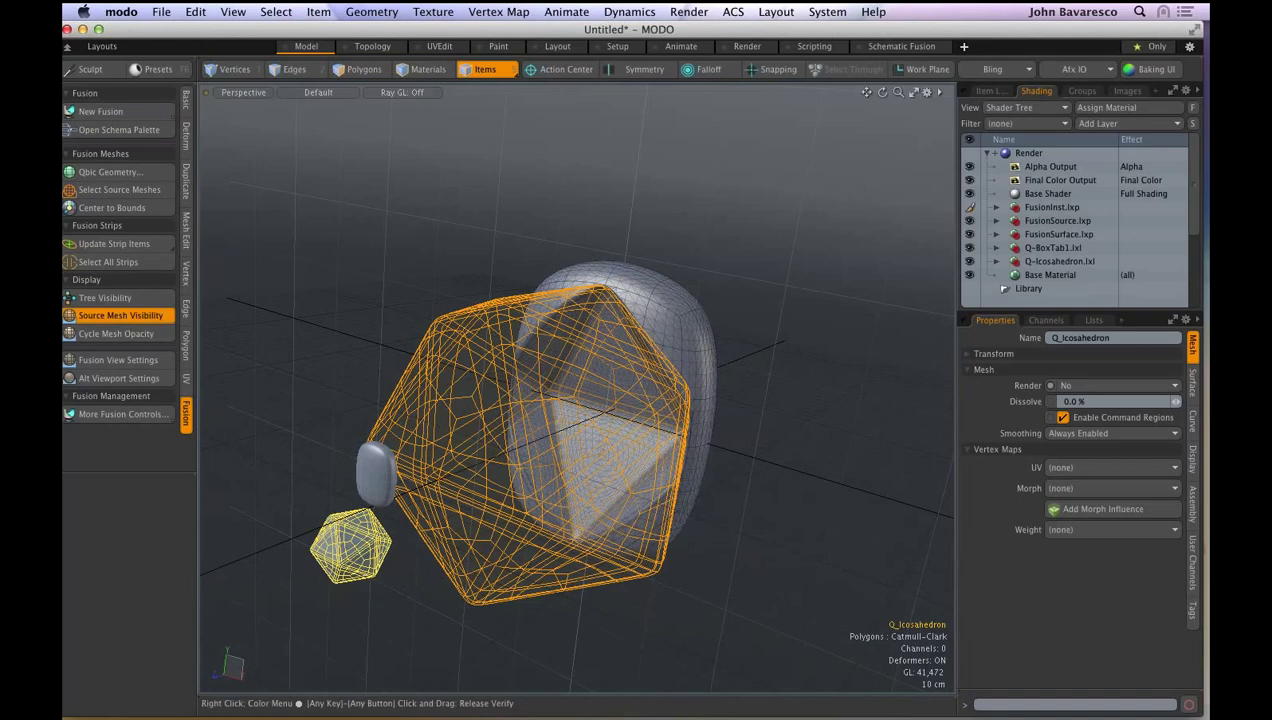
pyautogui.click(130, 317)
pyautogui.click(130, 317)
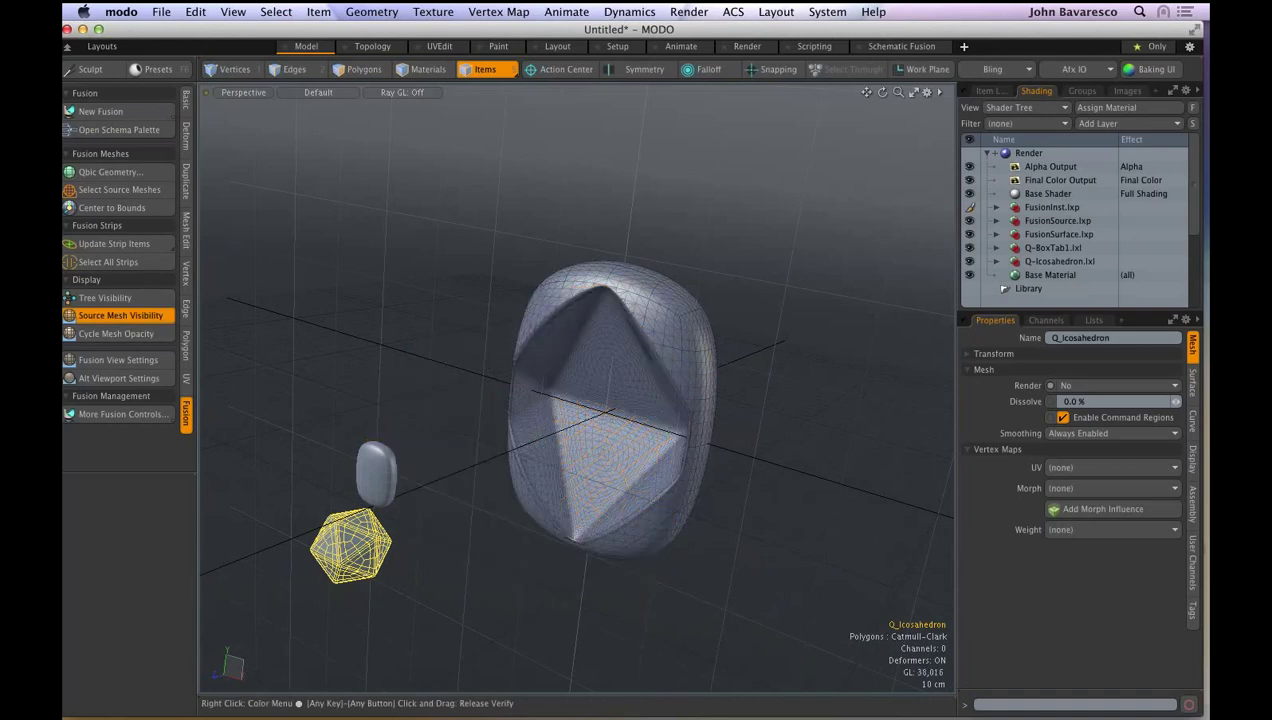
pyautogui.click(132, 320)
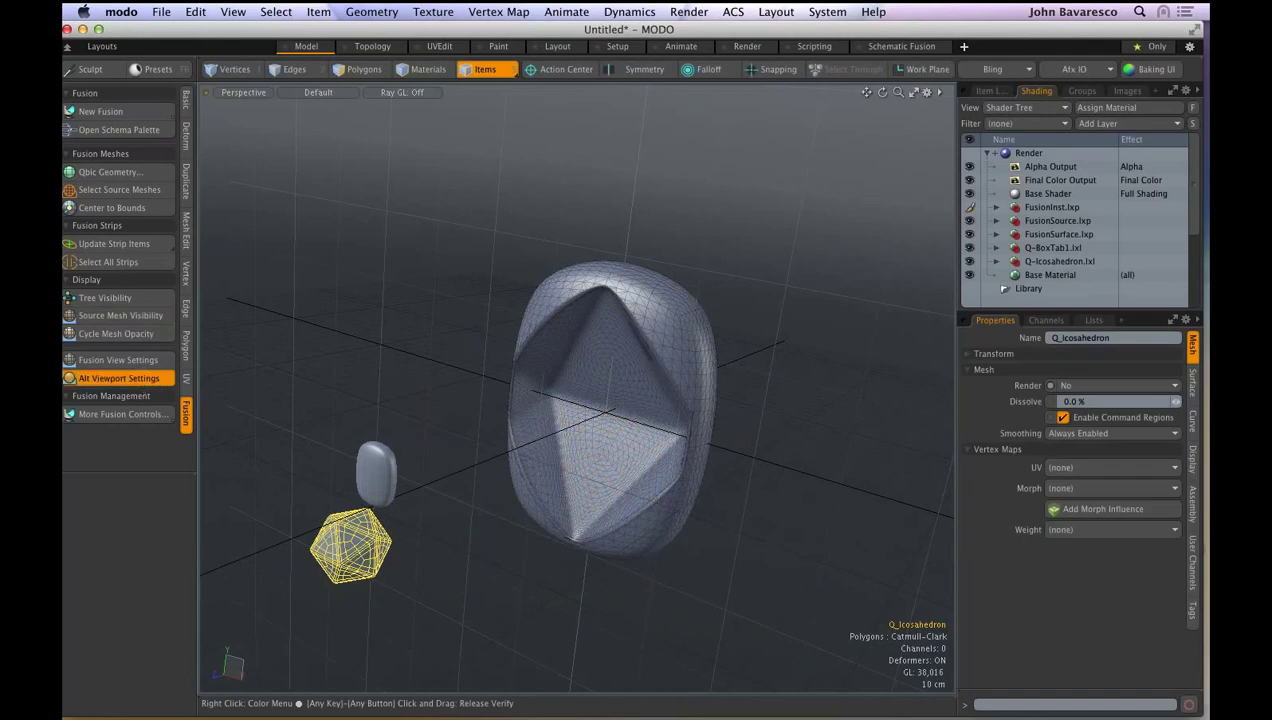
# - Apply the alternate Fusion viewport settings and show the icosahedron source mesh again
pyautogui.click(118, 378)
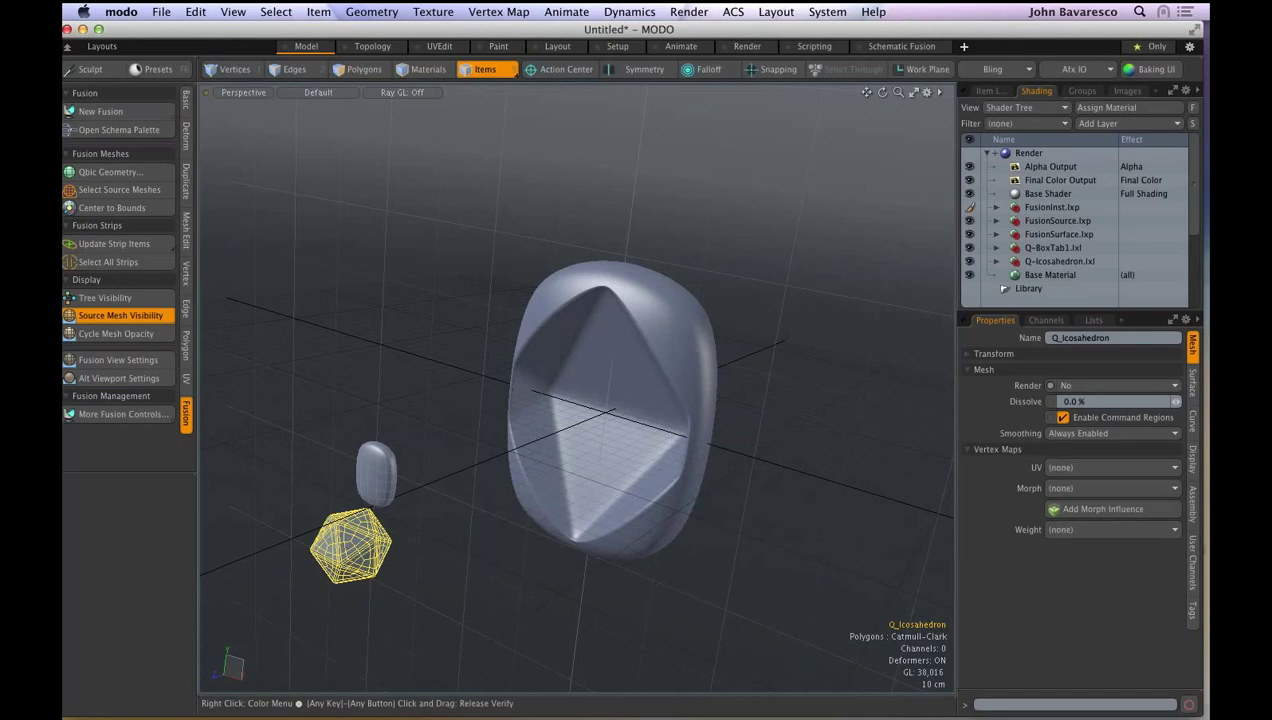
pyautogui.click(120, 315)
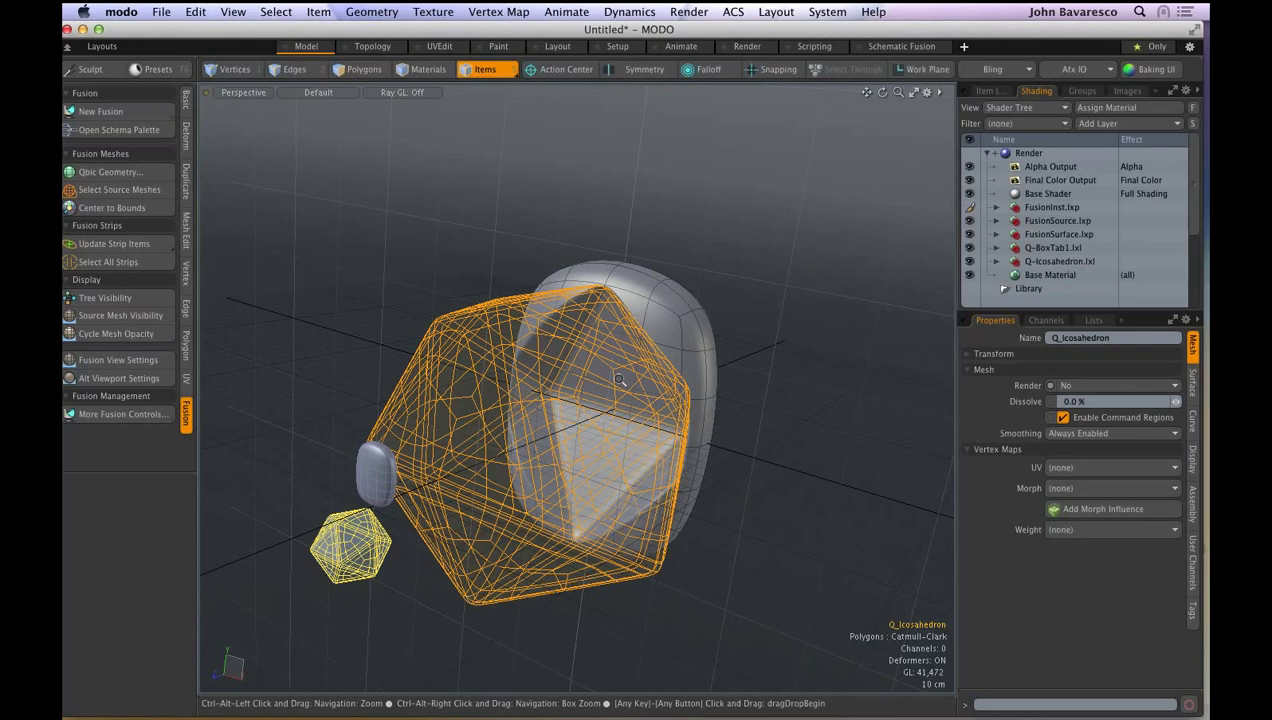
pyautogui.scroll(2, 628, 375)
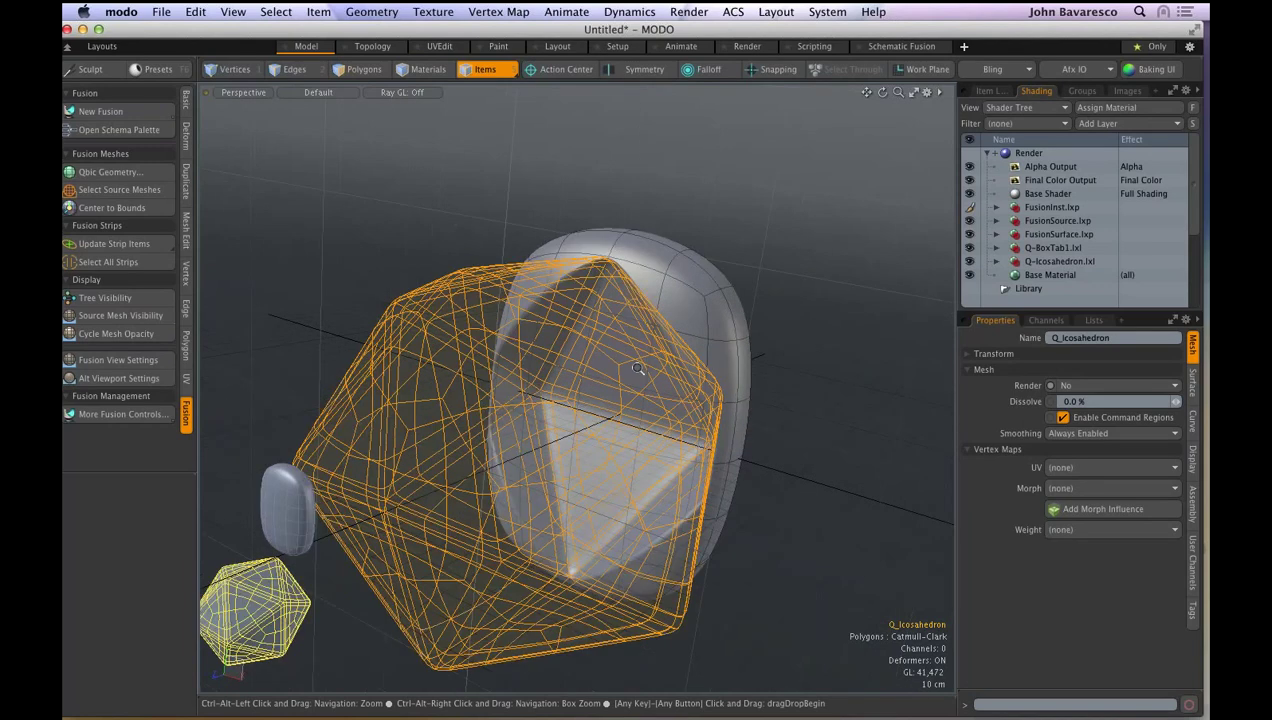
# - Move the icosahedron source mesh up 75 cm in Y so that it cuts the top of the rounded box
pyautogui.keyDown('alt'); pyautogui.moveTo(637, 369); pyautogui.dragTo(590, 372); pyautogui.keyUp('alt')
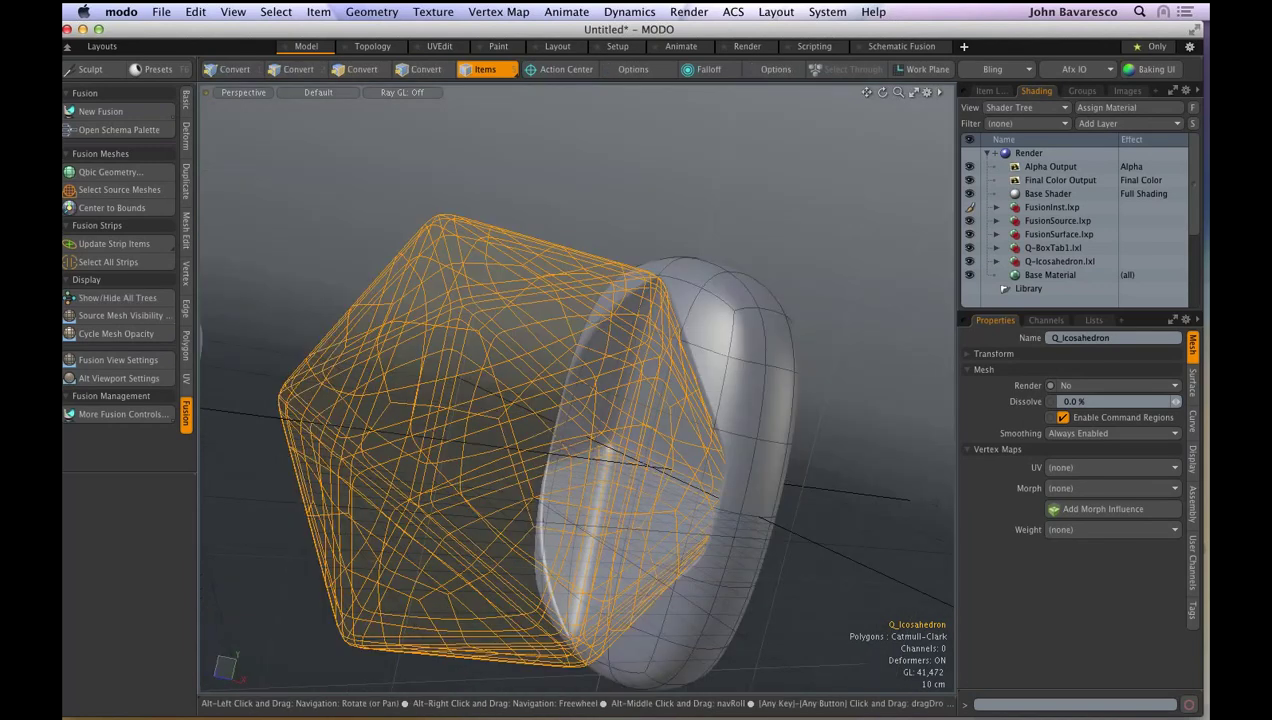
pyautogui.press('y')
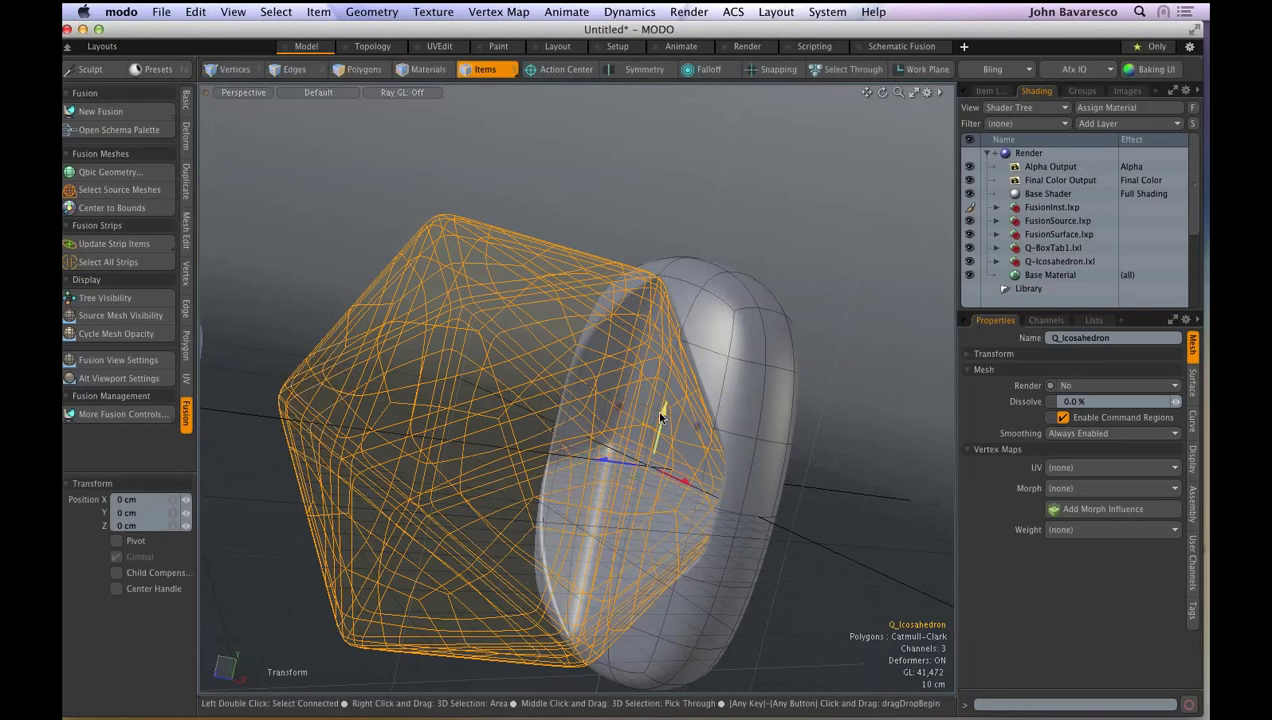
pyautogui.moveTo(655, 409); pyautogui.dragTo(656, 399)
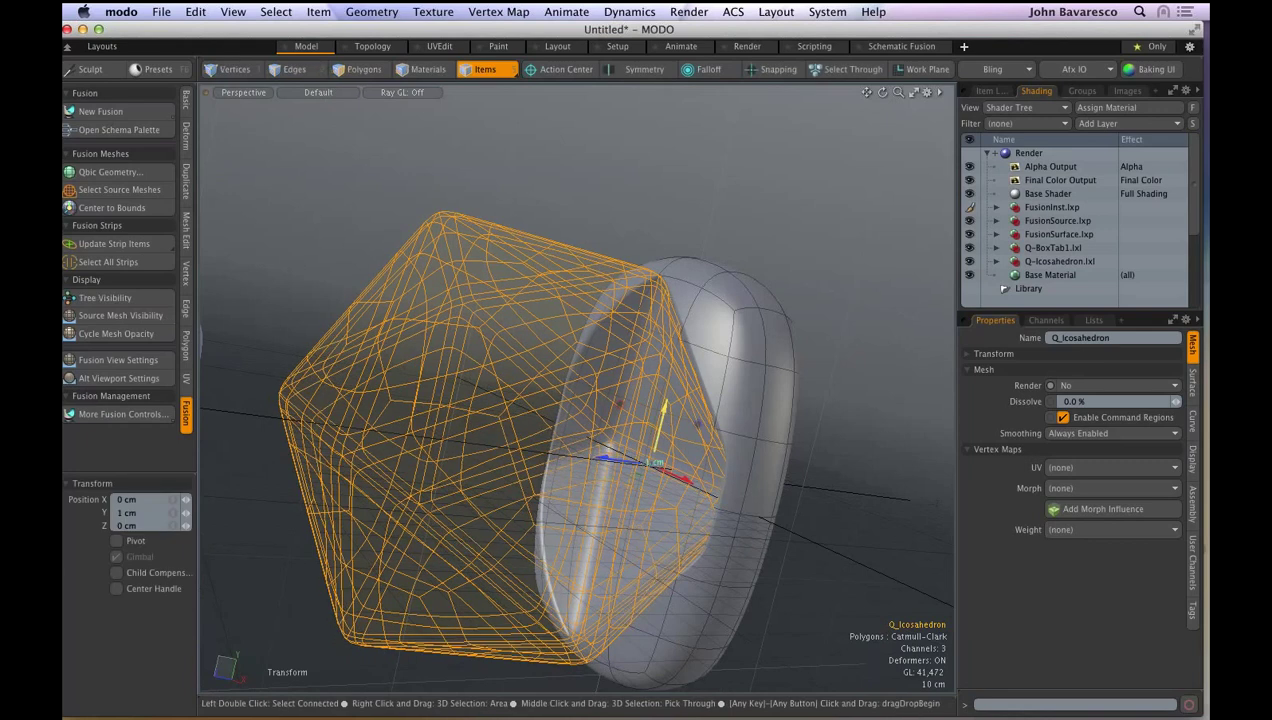
pyautogui.moveTo(655, 462); pyautogui.dragTo(669, 385)
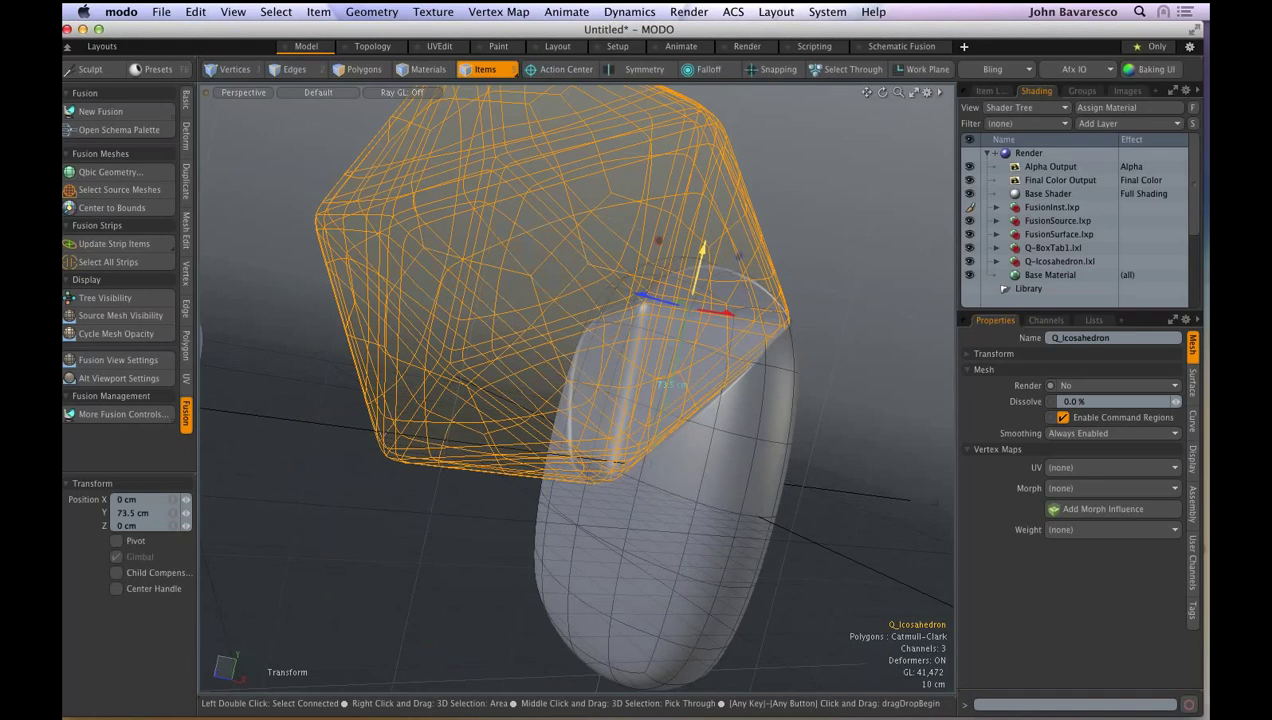
pyautogui.moveTo(703, 250); pyautogui.dragTo(704, 246)
# - Move the icosahedron -24 cm in Z and 28.2 cm in X, and inspect the reshaped cut in the rounded box
pyautogui.scroll(3, 663, 457)
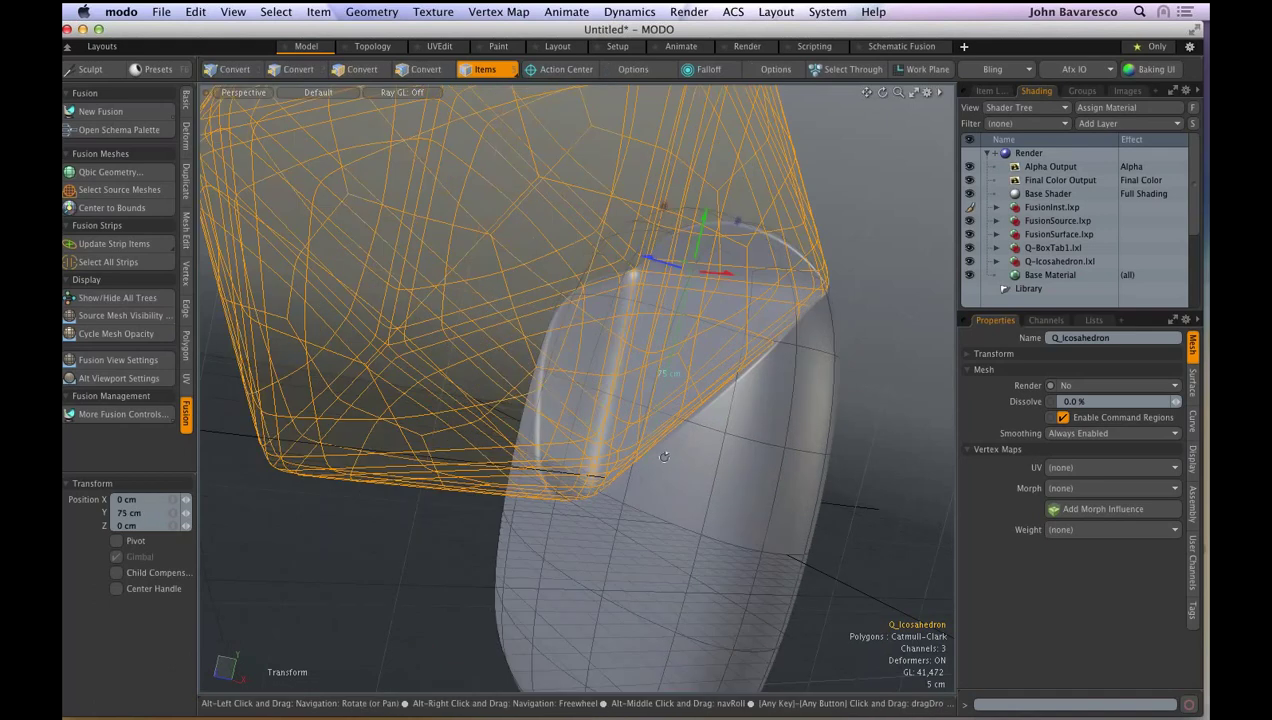
pyautogui.keyDown('alt'); pyautogui.moveTo(663, 457); pyautogui.dragTo(660, 480); pyautogui.keyUp('alt')
pyautogui.moveTo(678, 236); pyautogui.dragTo(735, 249)
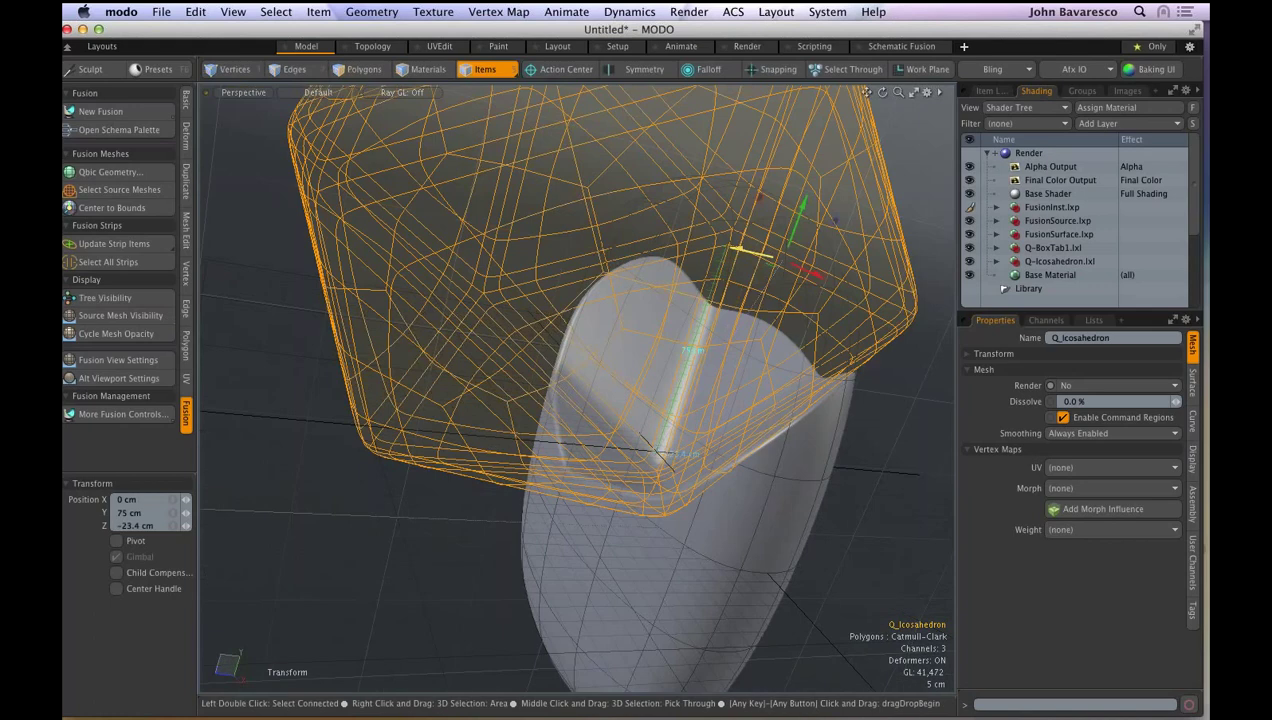
pyautogui.moveTo(735, 249); pyautogui.dragTo(737, 250)
pyautogui.keyDown('alt'); pyautogui.moveTo(737, 250); pyautogui.dragTo(652, 238); pyautogui.keyUp('alt')
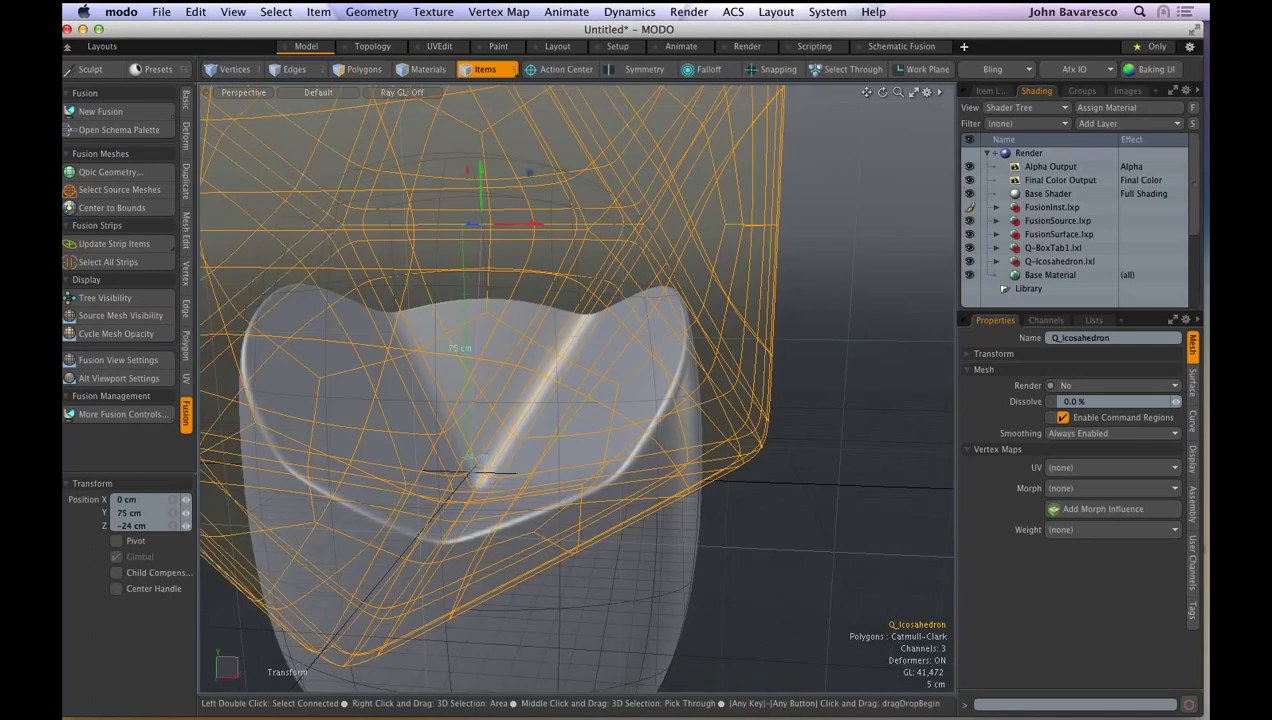
pyautogui.keyDown('alt'); pyautogui.moveTo(545, 238); pyautogui.dragTo(596, 242); pyautogui.keyUp('alt')
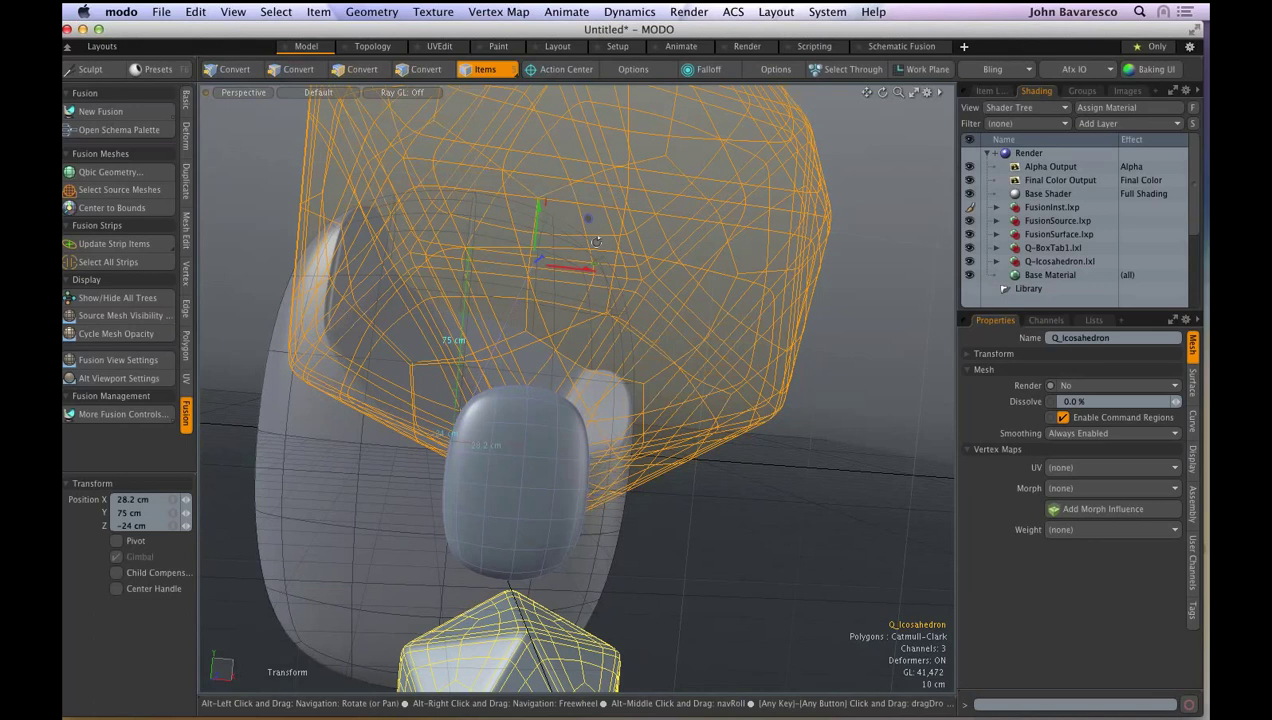
pyautogui.keyDown('alt'); pyautogui.moveTo(596, 242); pyautogui.dragTo(386, 252); pyautogui.keyUp('alt')
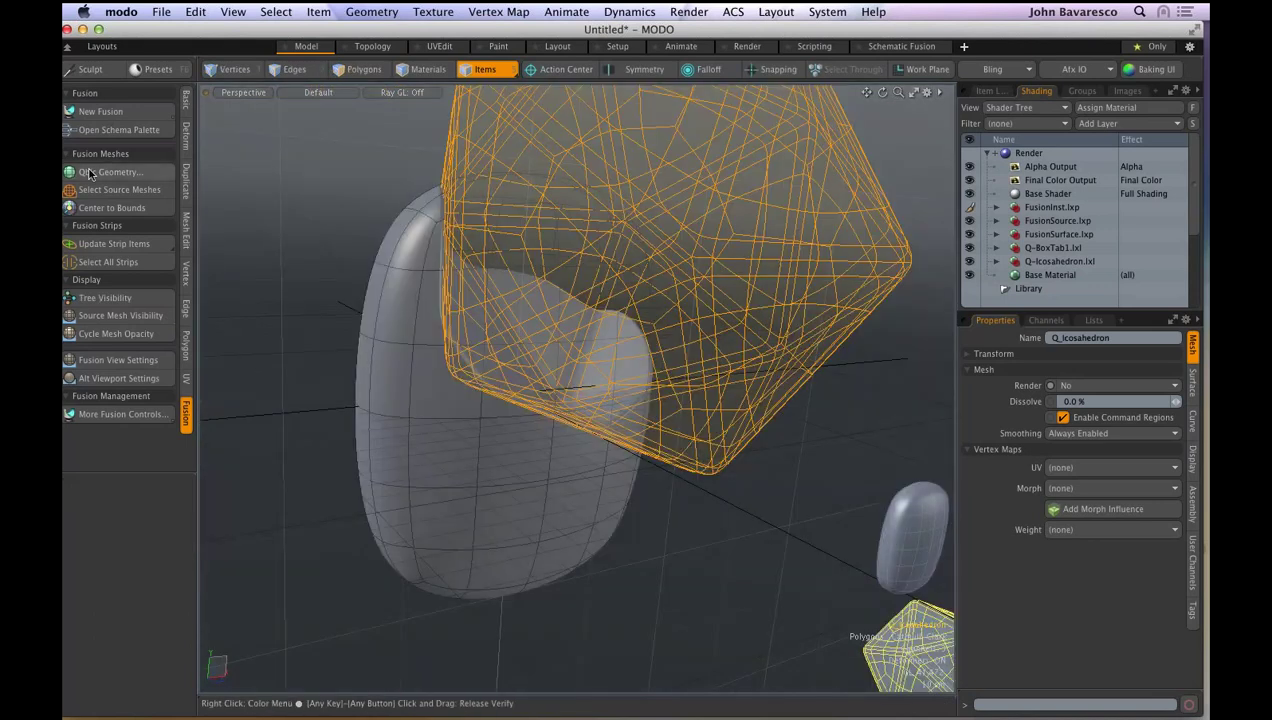
# - Add the Q-Ctube mesh from the Fusion Qbic presets to the scene and close the preset browser
pyautogui.click(89, 174)
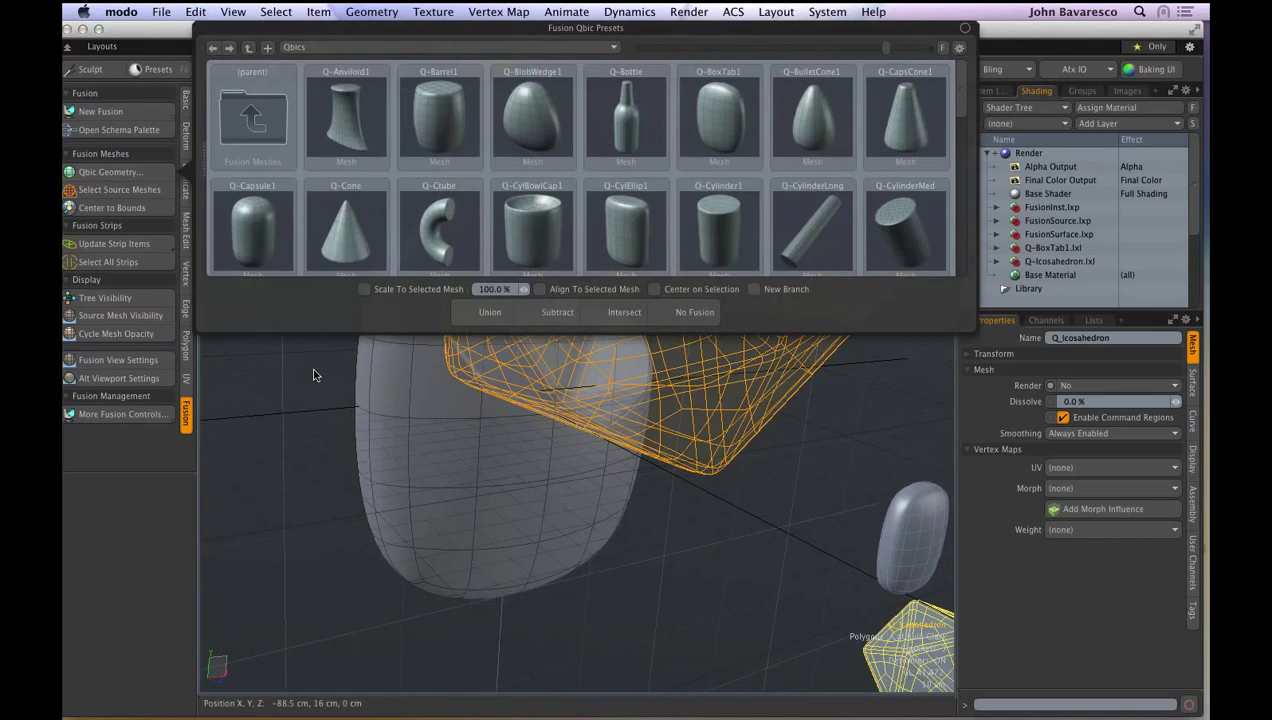
pyautogui.doubleClick(443, 250)
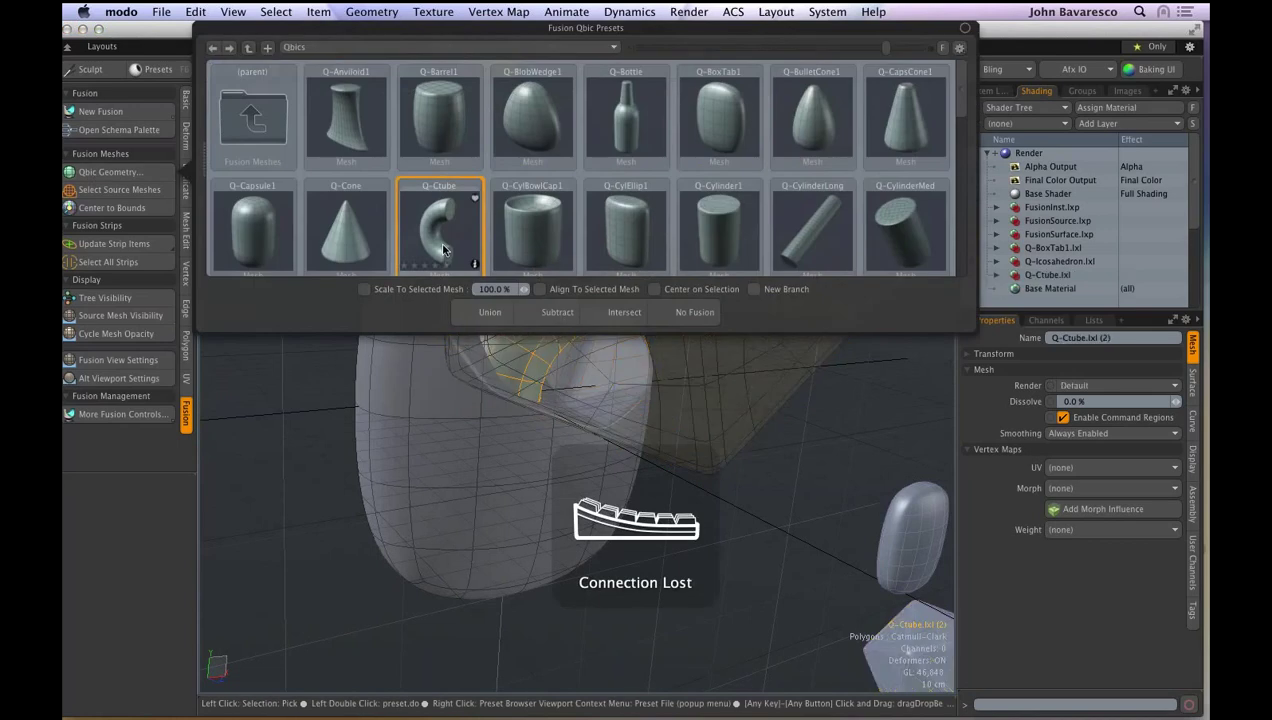
pyautogui.click(988, 36)
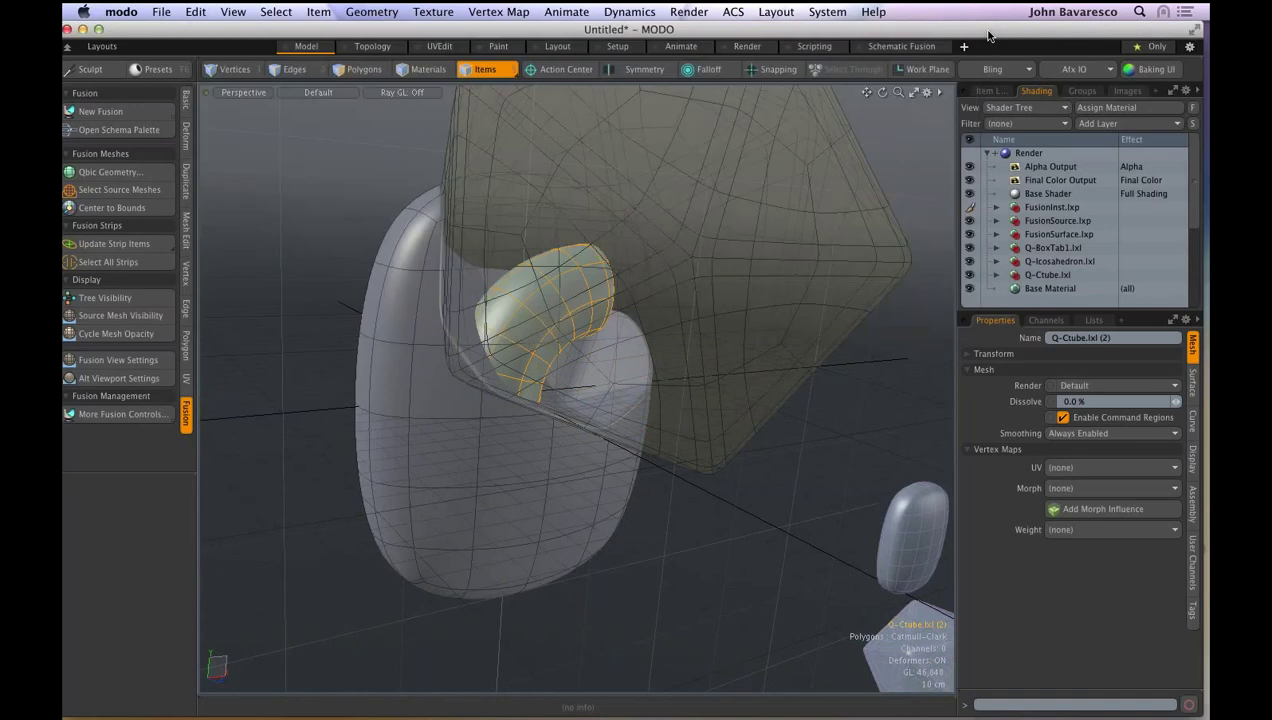
# - Select the C-tube mesh item and move it along X so its open ends meet the side of the rounded box like a handle
pyautogui.click(525, 330)
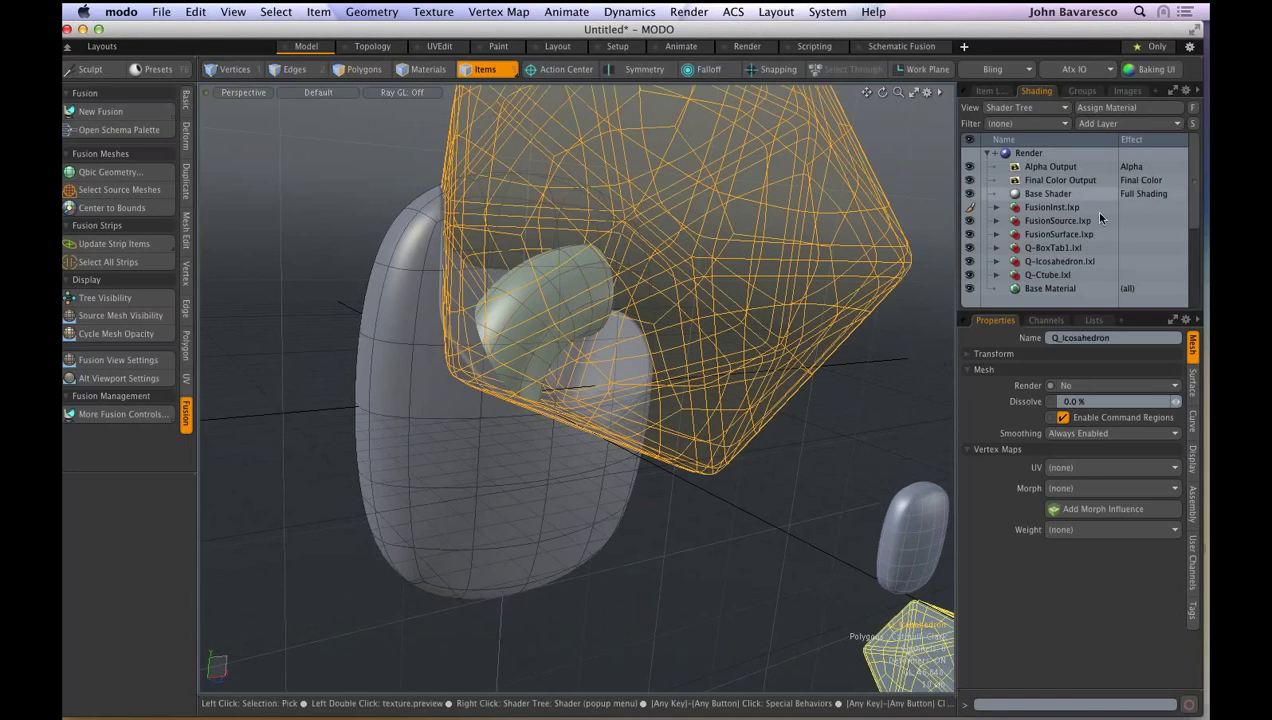
pyautogui.click(987, 90)
pyautogui.click(1080, 205)
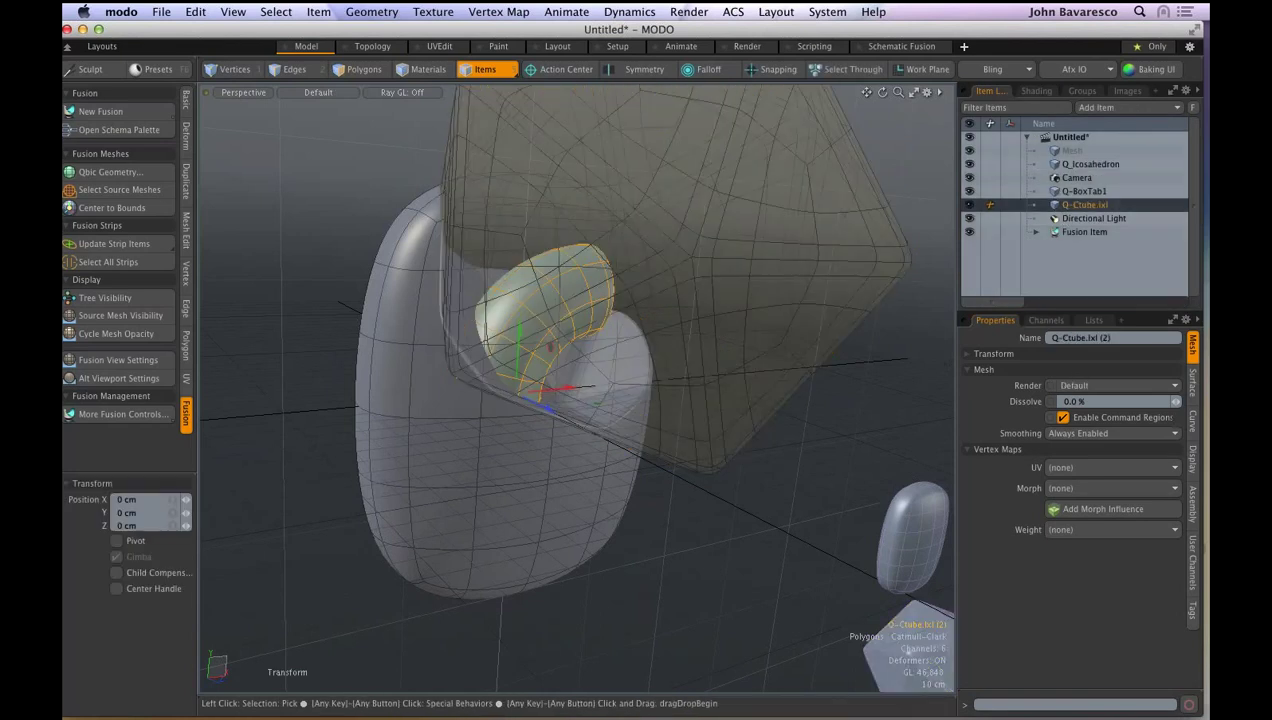
pyautogui.moveTo(568, 387); pyautogui.dragTo(398, 402)
pyautogui.press('q')
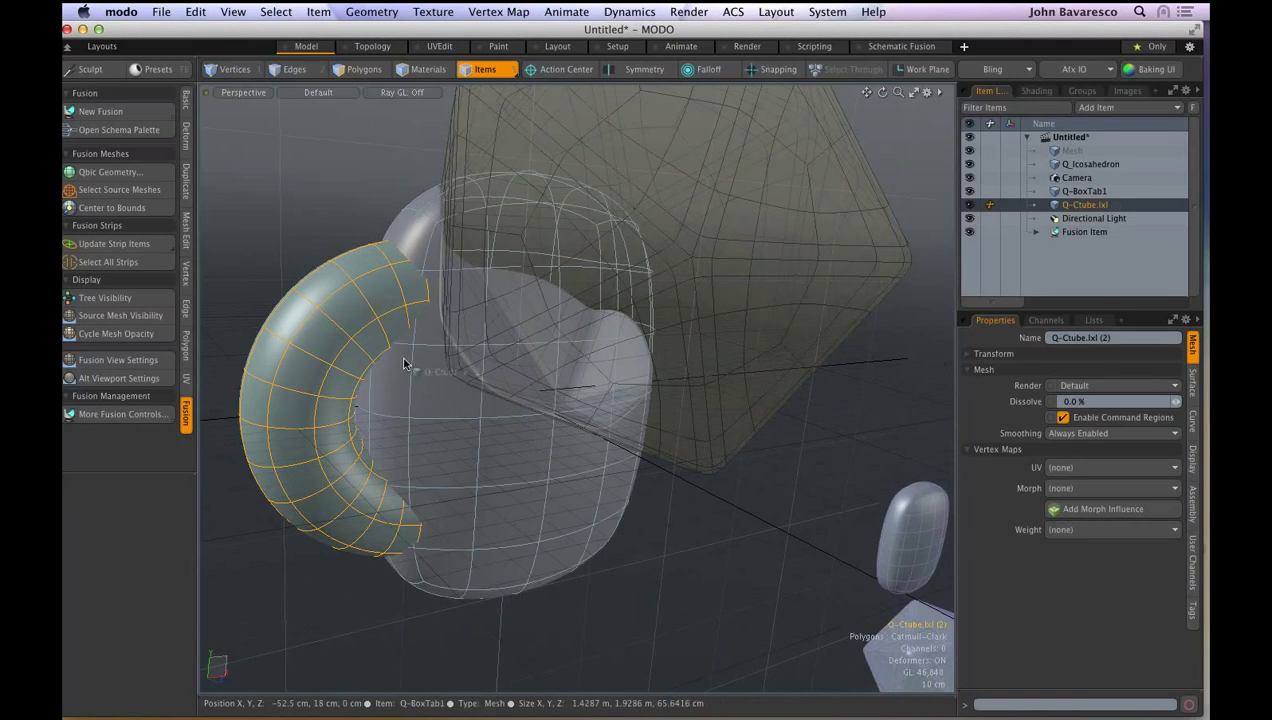
# - Drop the C-tube onto the rounded box to join it to the fusion as a Union
pyautogui.moveTo(400, 370); pyautogui.dragTo(406, 364)
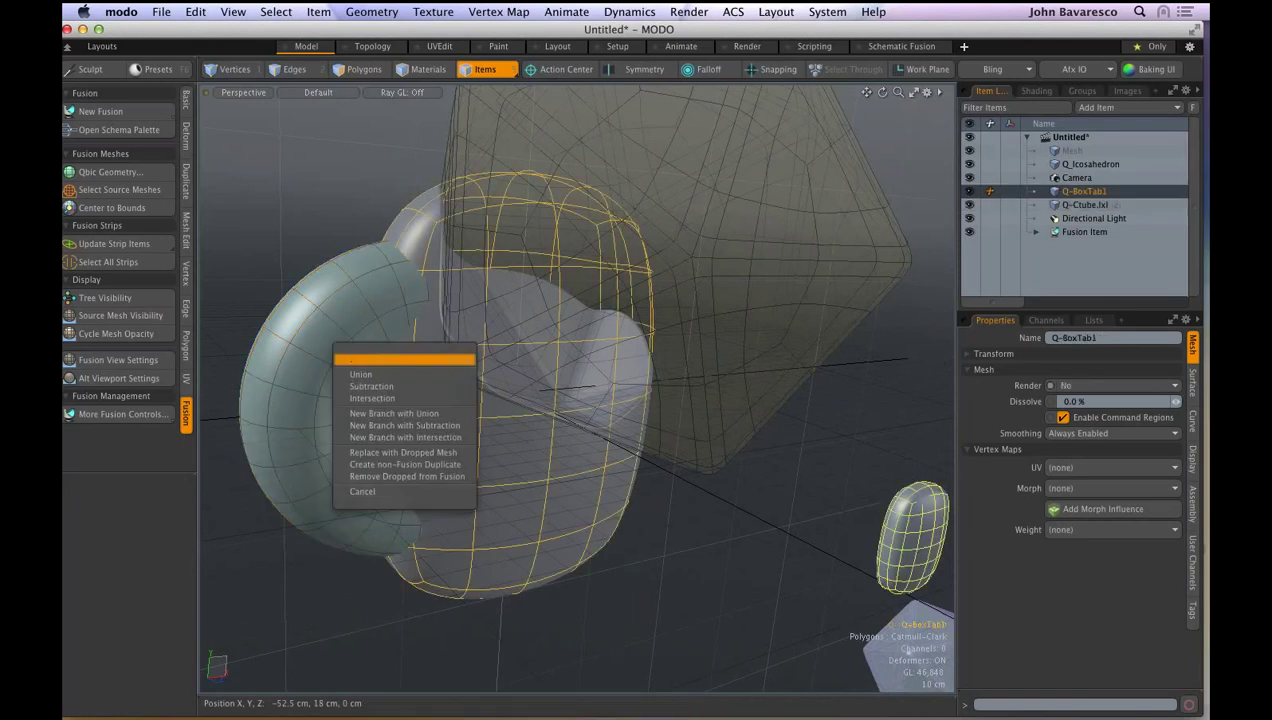
pyautogui.click(408, 374)
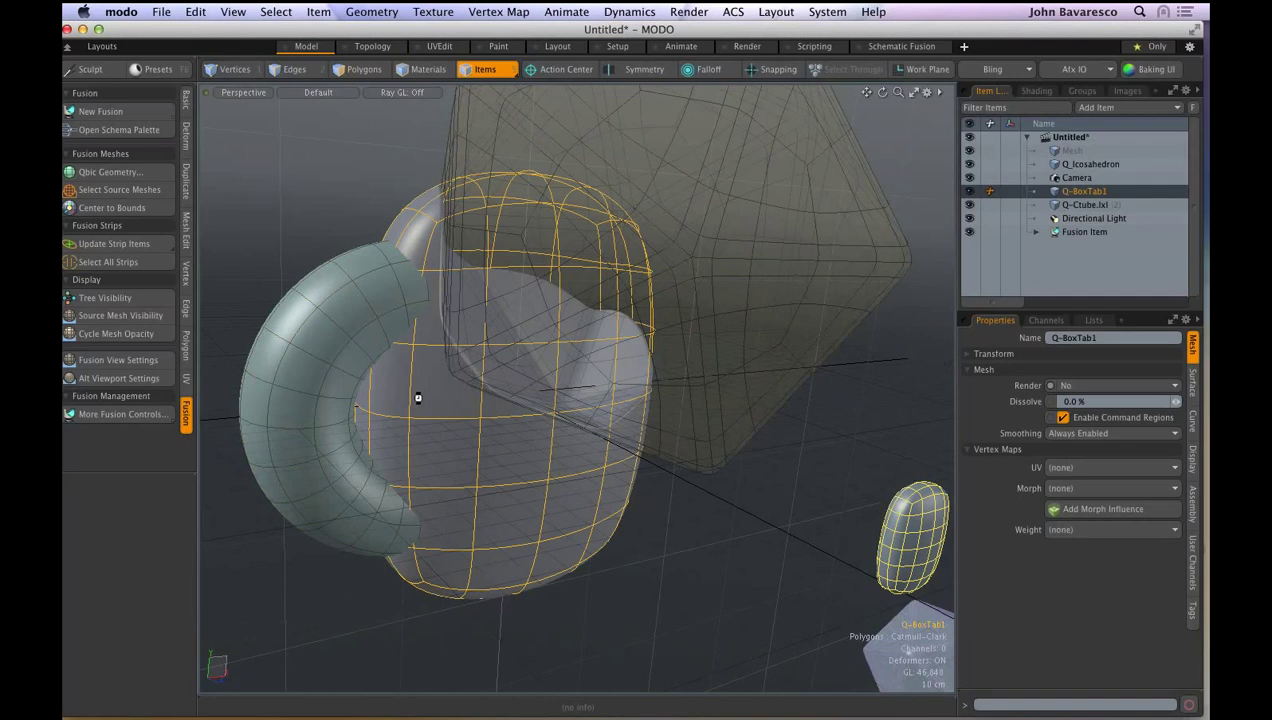
pyautogui.press('Down')
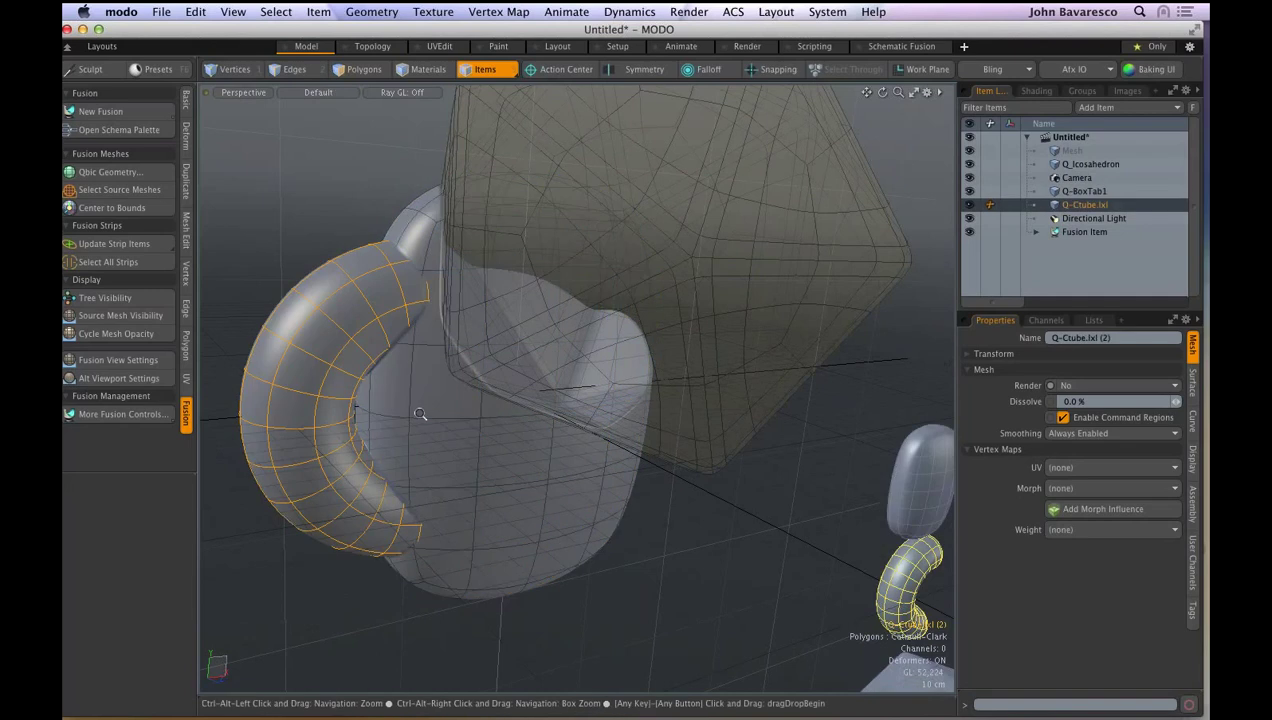
# - Scale the C-tube handle down to about 76% in X, 78% in Y and 62% in Z
pyautogui.keyDown('alt'); pyautogui.moveTo(420, 414); pyautogui.dragTo(362, 353); pyautogui.keyUp('alt')
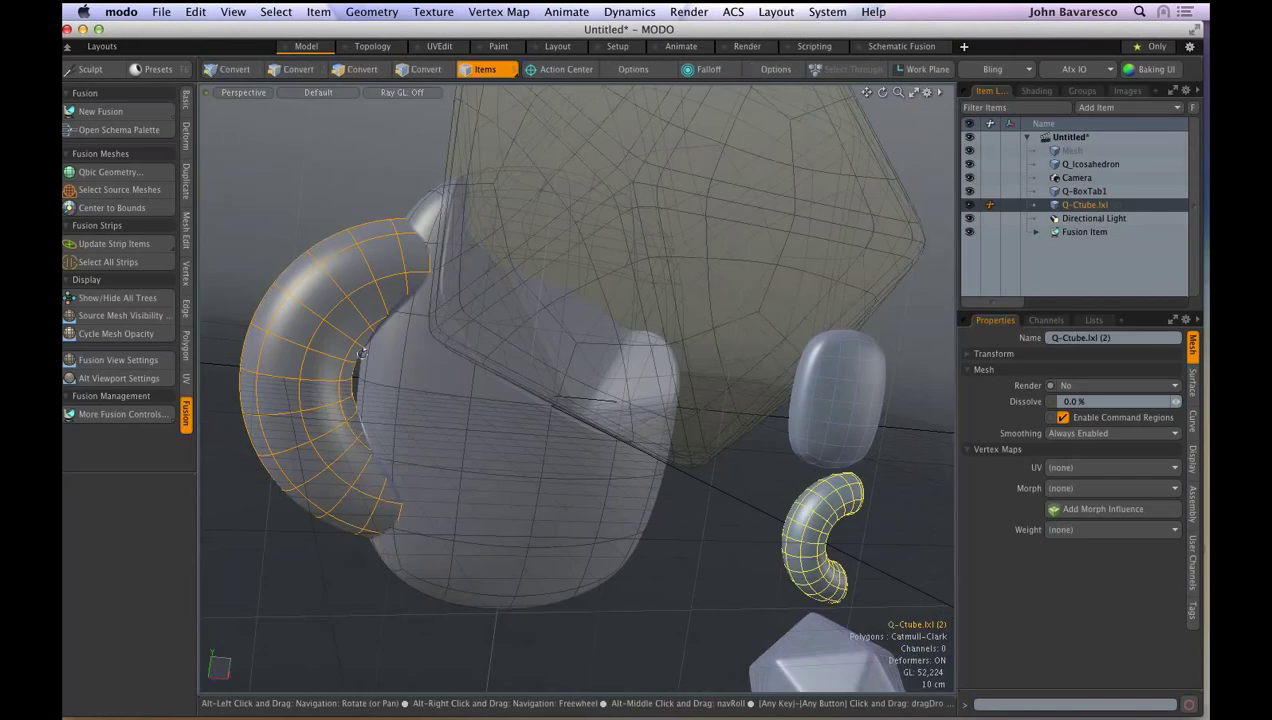
pyautogui.keyDown('alt'); pyautogui.moveTo(362, 352); pyautogui.dragTo(340, 341); pyautogui.keyUp('alt')
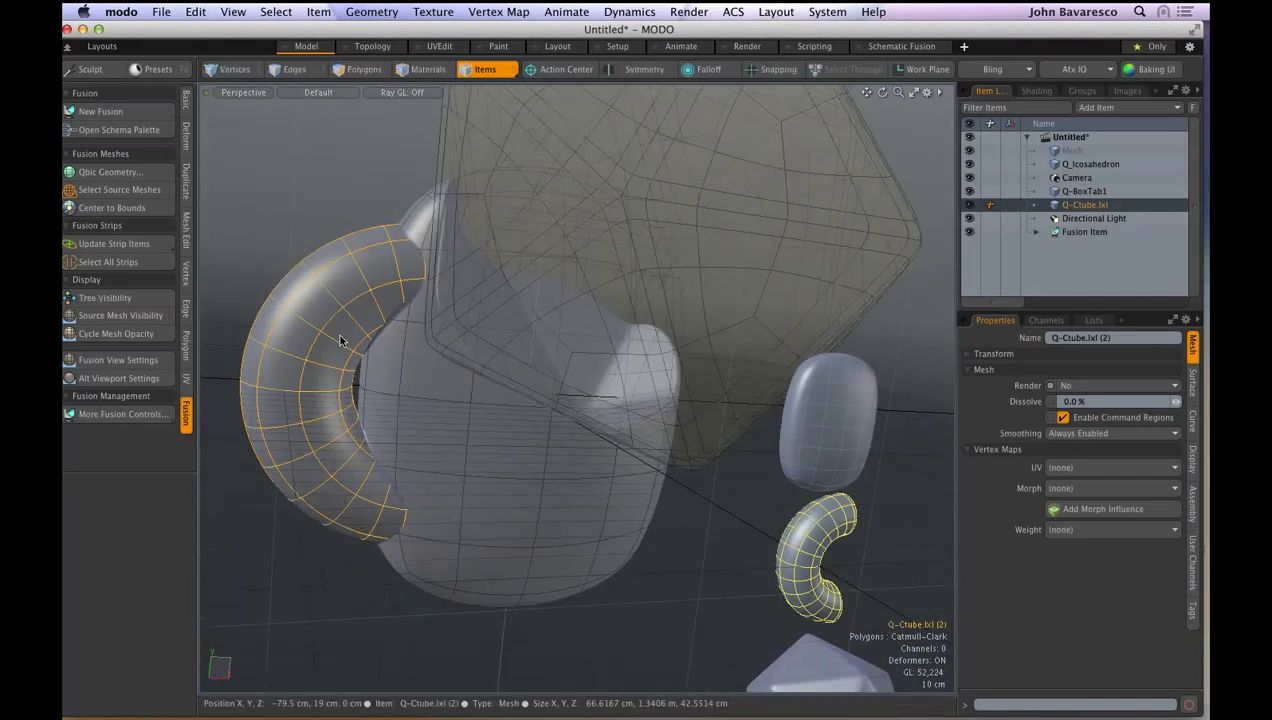
pyautogui.press('r')
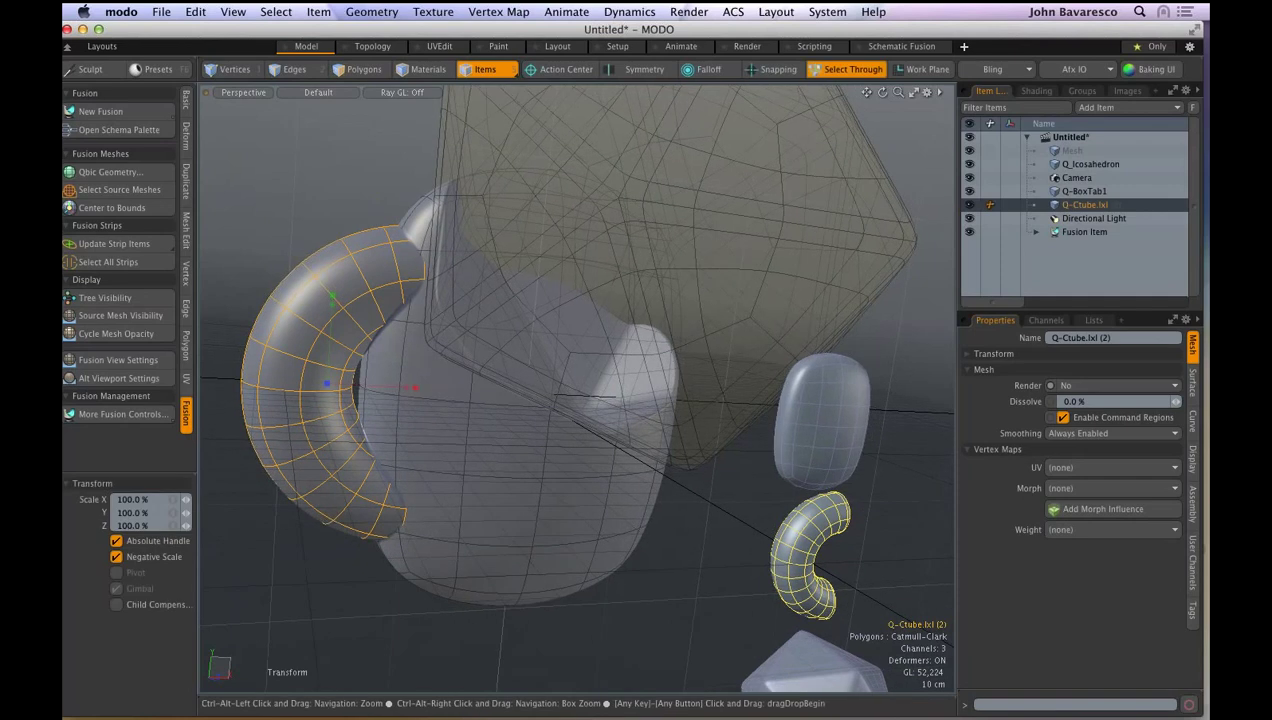
pyautogui.keyDown('alt'); pyautogui.moveTo(330, 392); pyautogui.dragTo(362, 400); pyautogui.keyUp('alt')
pyautogui.moveTo(356, 415); pyautogui.dragTo(353, 413)
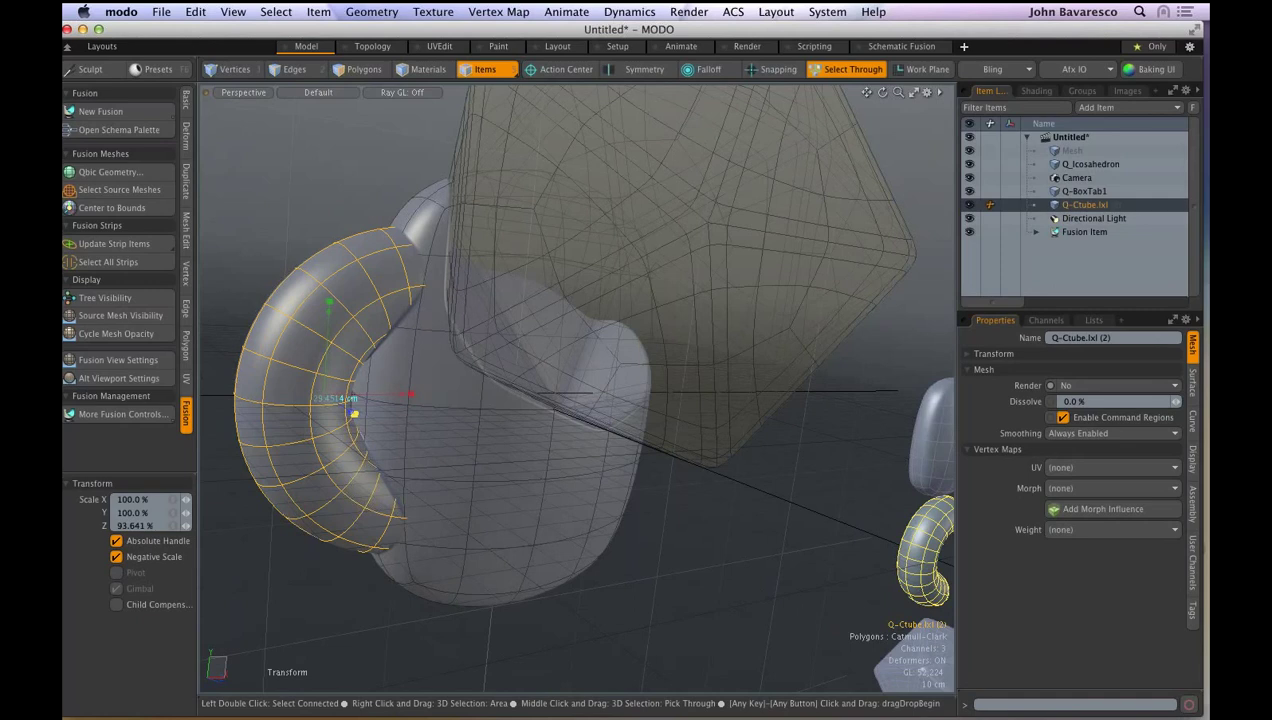
pyautogui.moveTo(354, 413); pyautogui.dragTo(351, 405)
pyautogui.keyDown('alt'); pyautogui.moveTo(360, 325); pyautogui.dragTo(329, 316); pyautogui.keyUp('alt')
pyautogui.moveTo(410, 390); pyautogui.dragTo(393, 390)
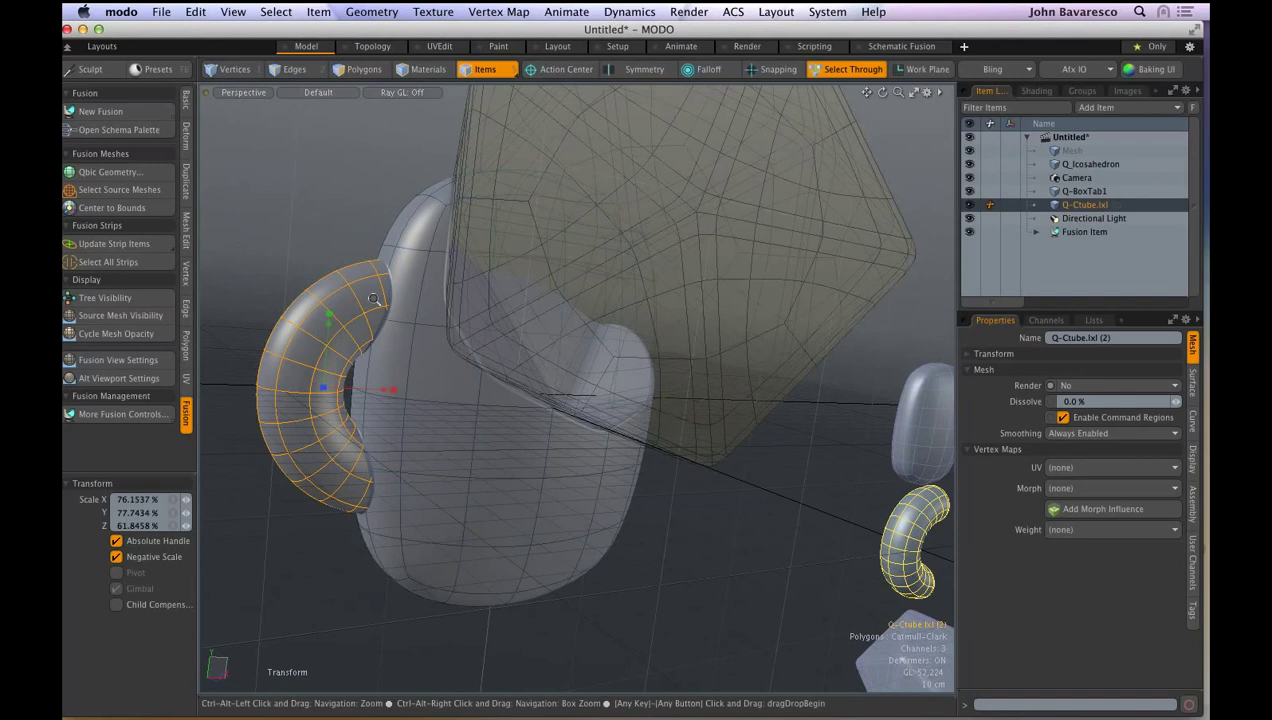
pyautogui.keyDown('ctrl'); pyautogui.keyDown('alt'); pyautogui.moveTo(372, 299); pyautogui.dragTo(419, 296); pyautogui.keyUp('alt'); pyautogui.keyUp('ctrl')
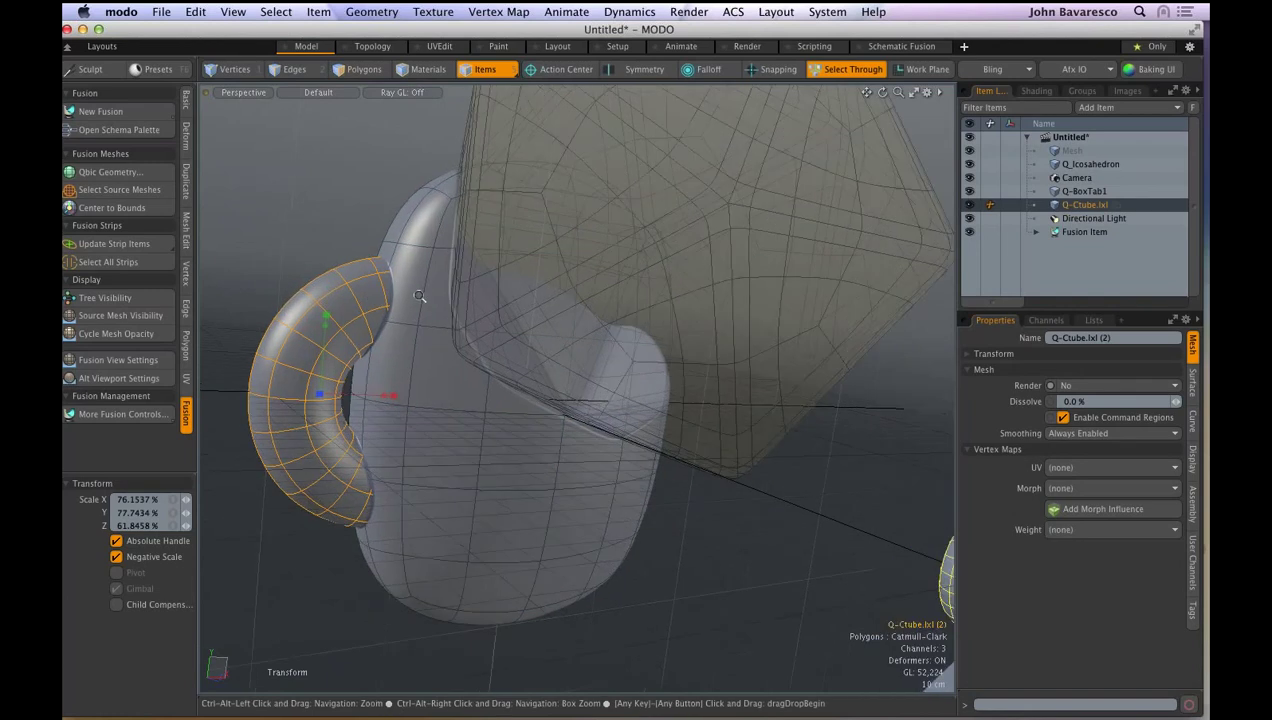
# - Select the C-tube and the rounded box together and apply the Fusion View Settings to the viewport
pyautogui.keyDown('alt'); pyautogui.moveTo(419, 296); pyautogui.dragTo(466, 446); pyautogui.keyUp('alt')
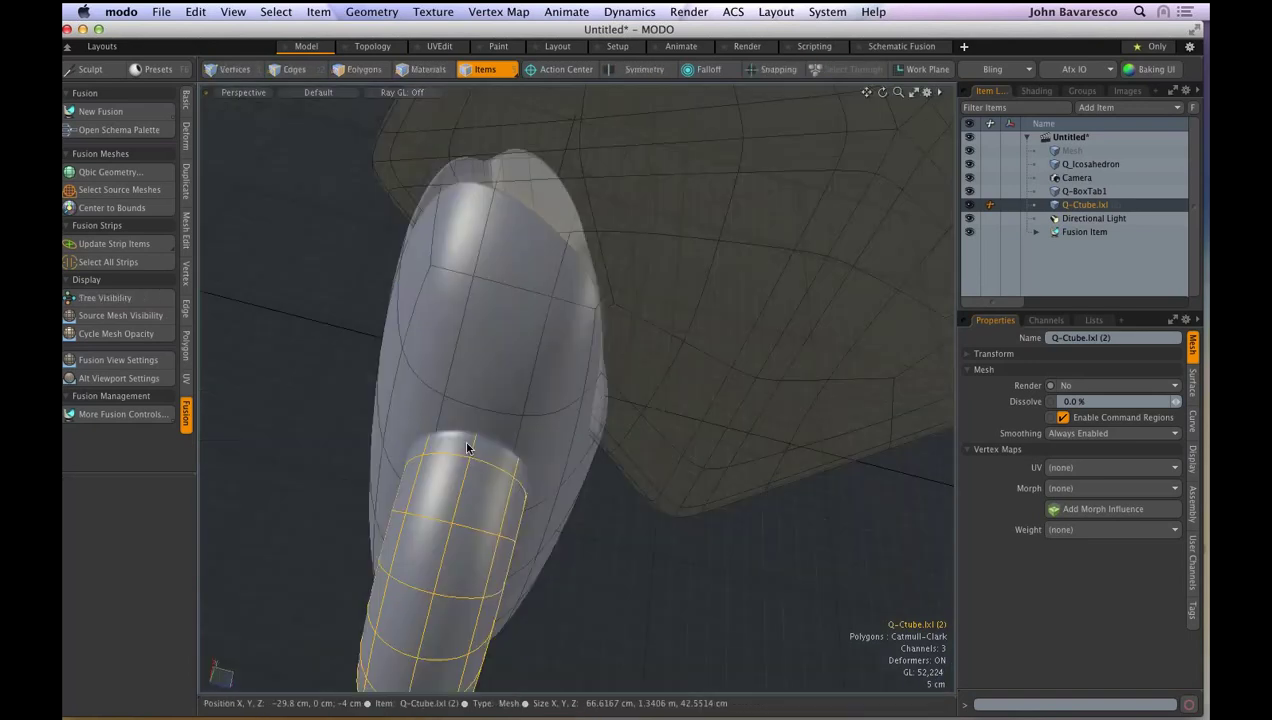
pyautogui.click(145, 413)
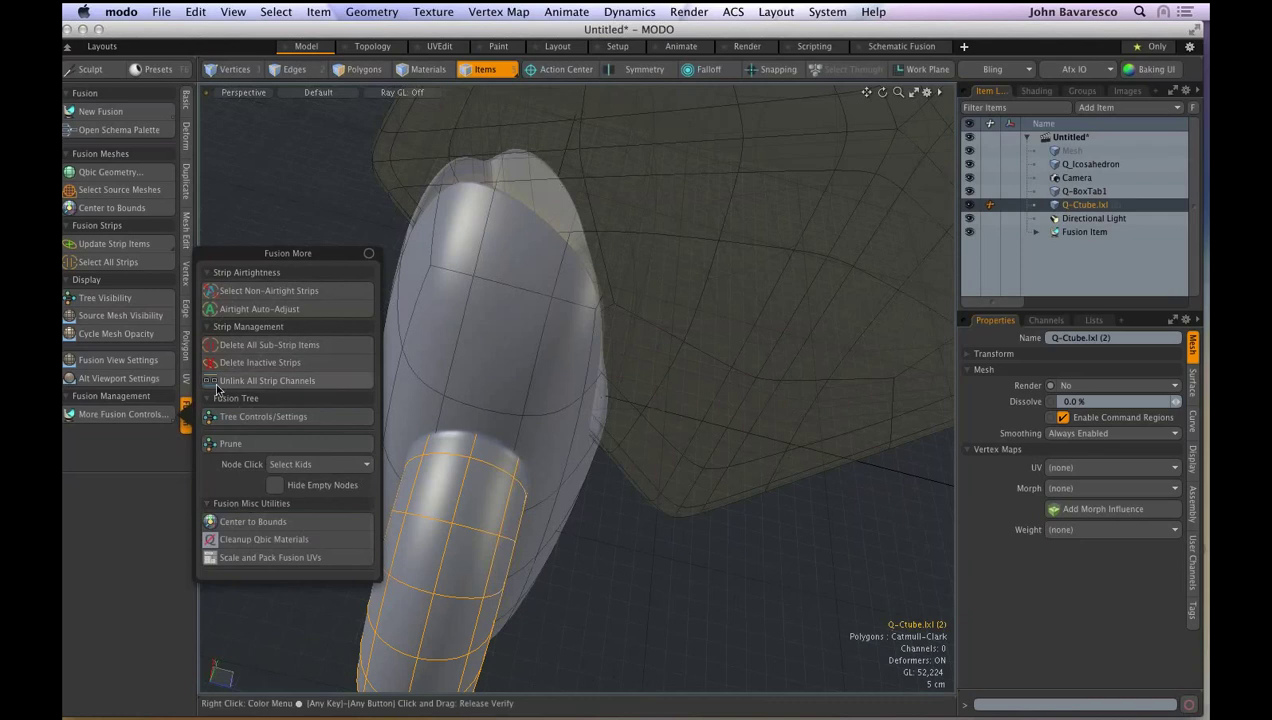
pyautogui.click(464, 382)
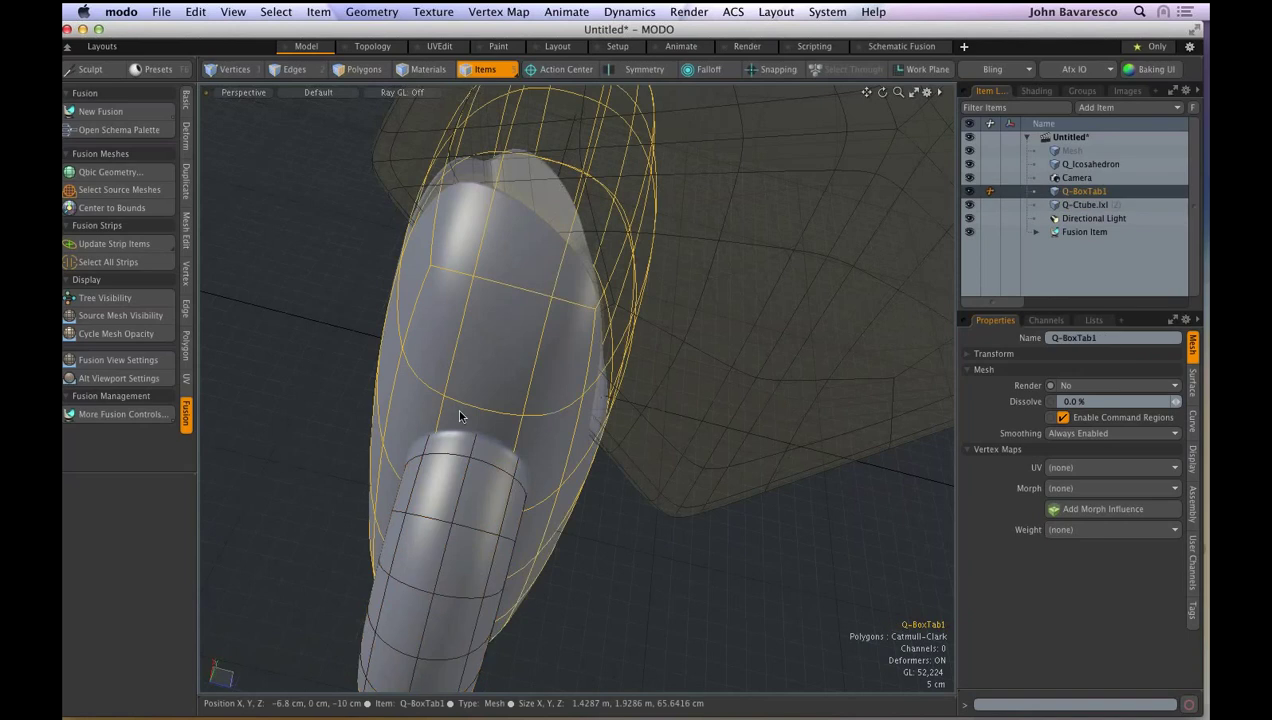
pyautogui.click(460, 442)
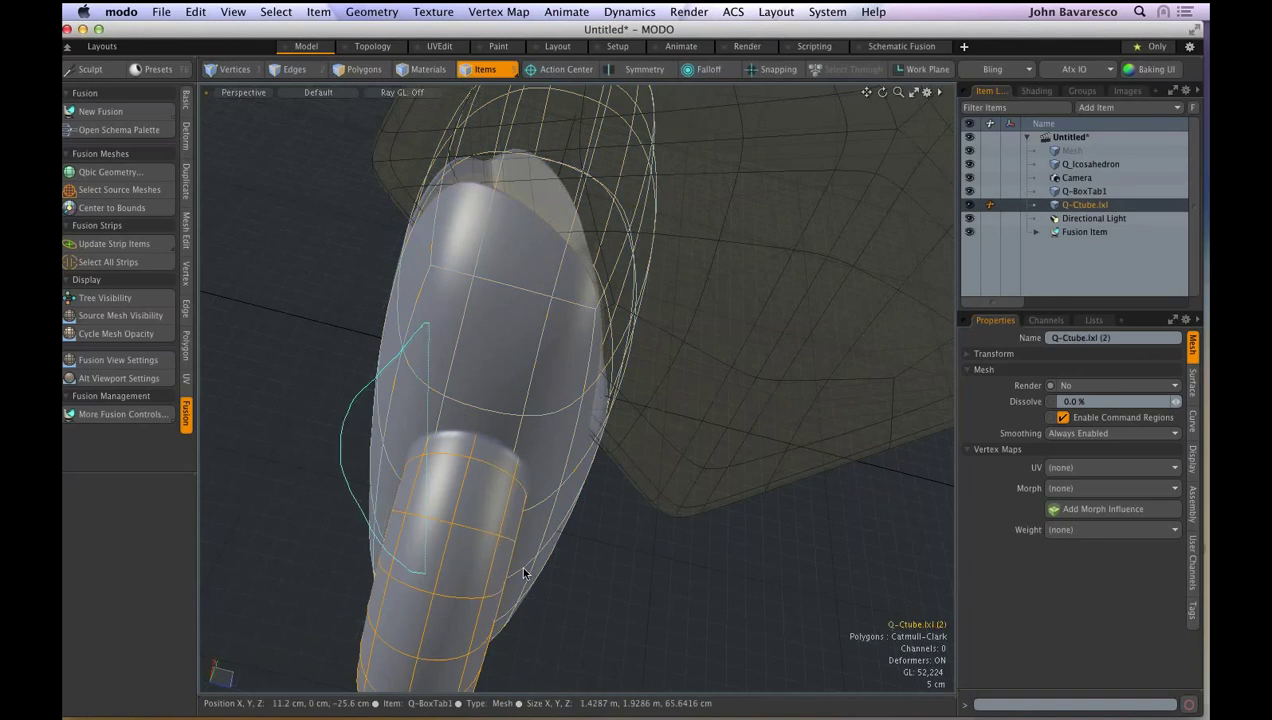
pyautogui.keyDown('shift'); pyautogui.click(566, 505); pyautogui.keyUp('shift')
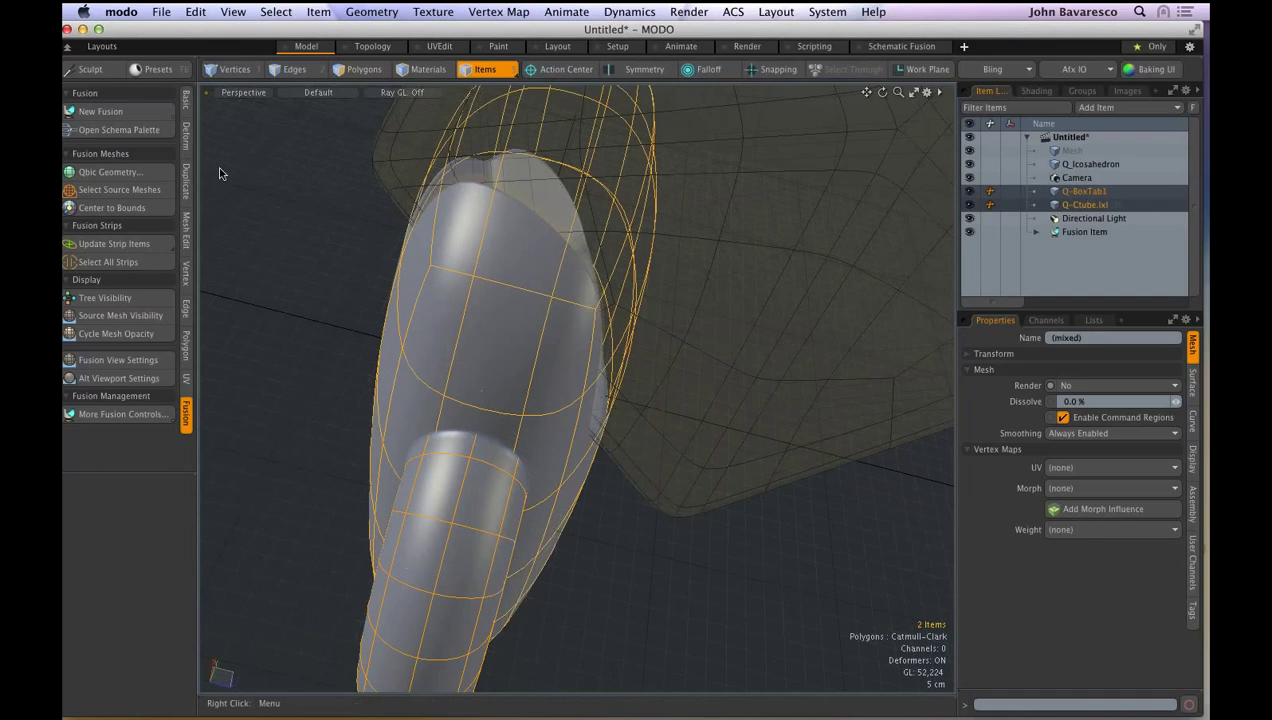
pyautogui.click(110, 360)
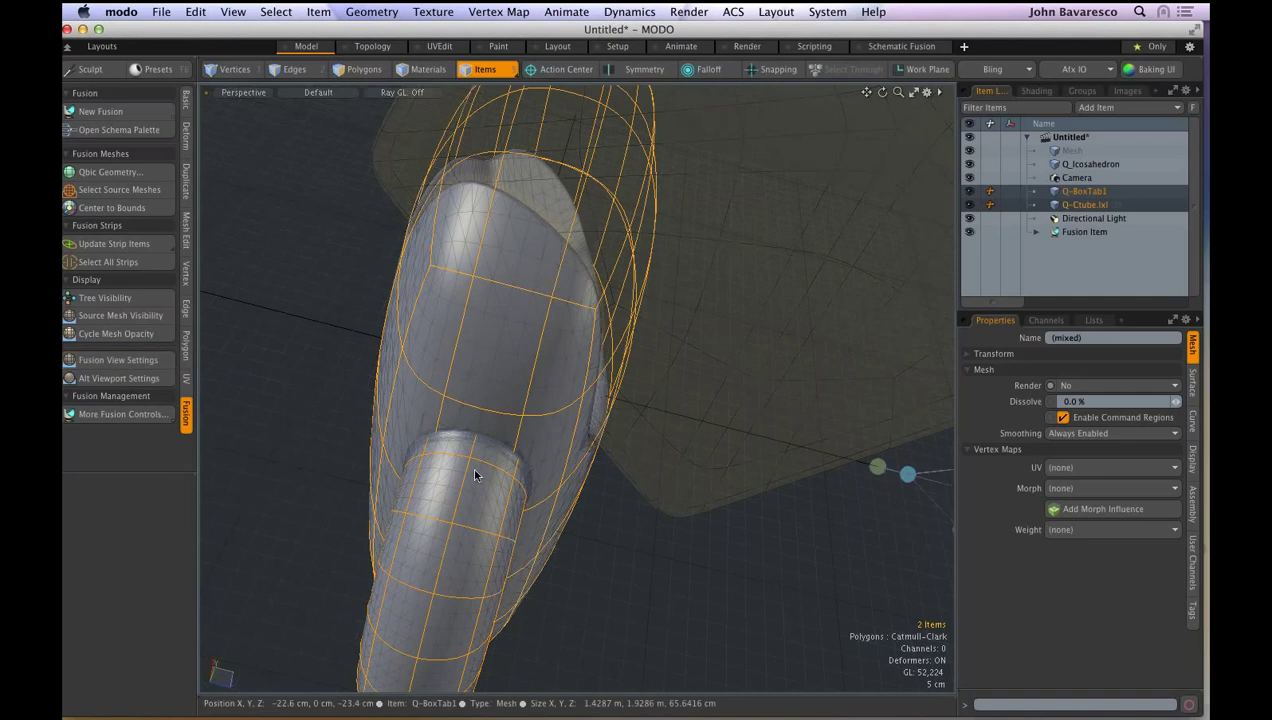
# - Select the fusion strip where the C-tube joins the rounded box and set its strip width to 24% and strip profile to 38%
pyautogui.click(462, 440)
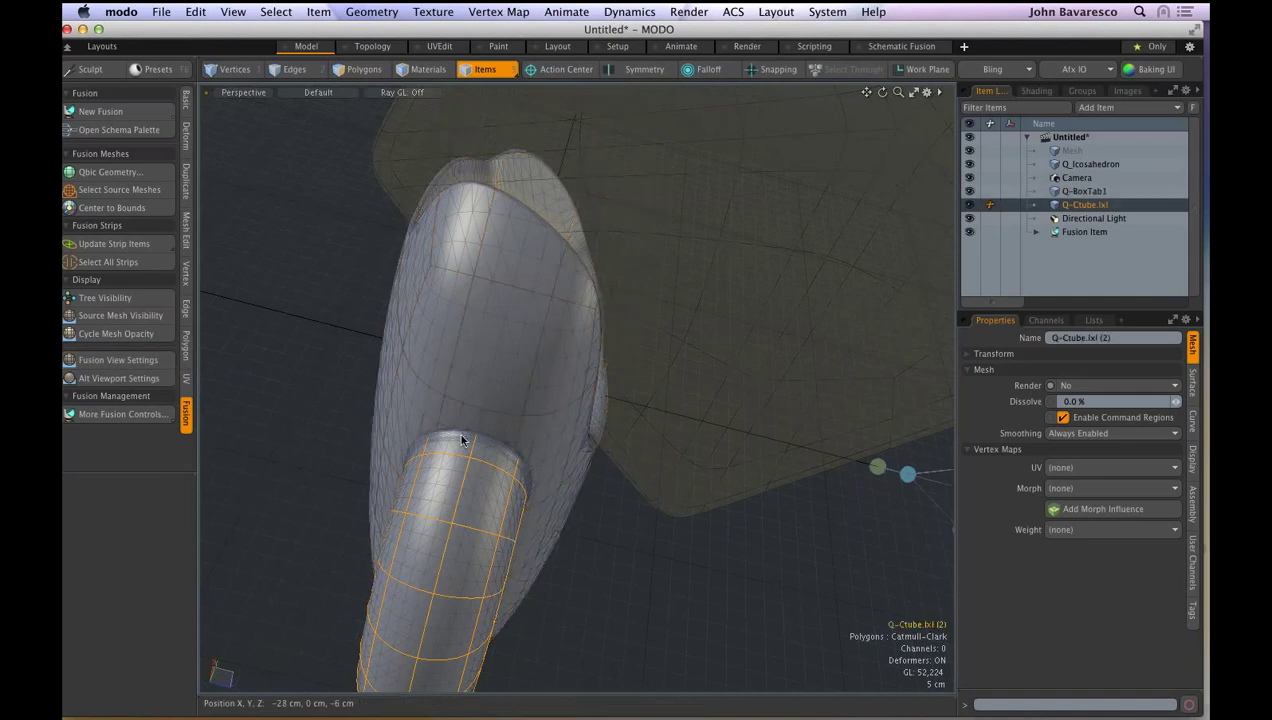
pyautogui.click(462, 440)
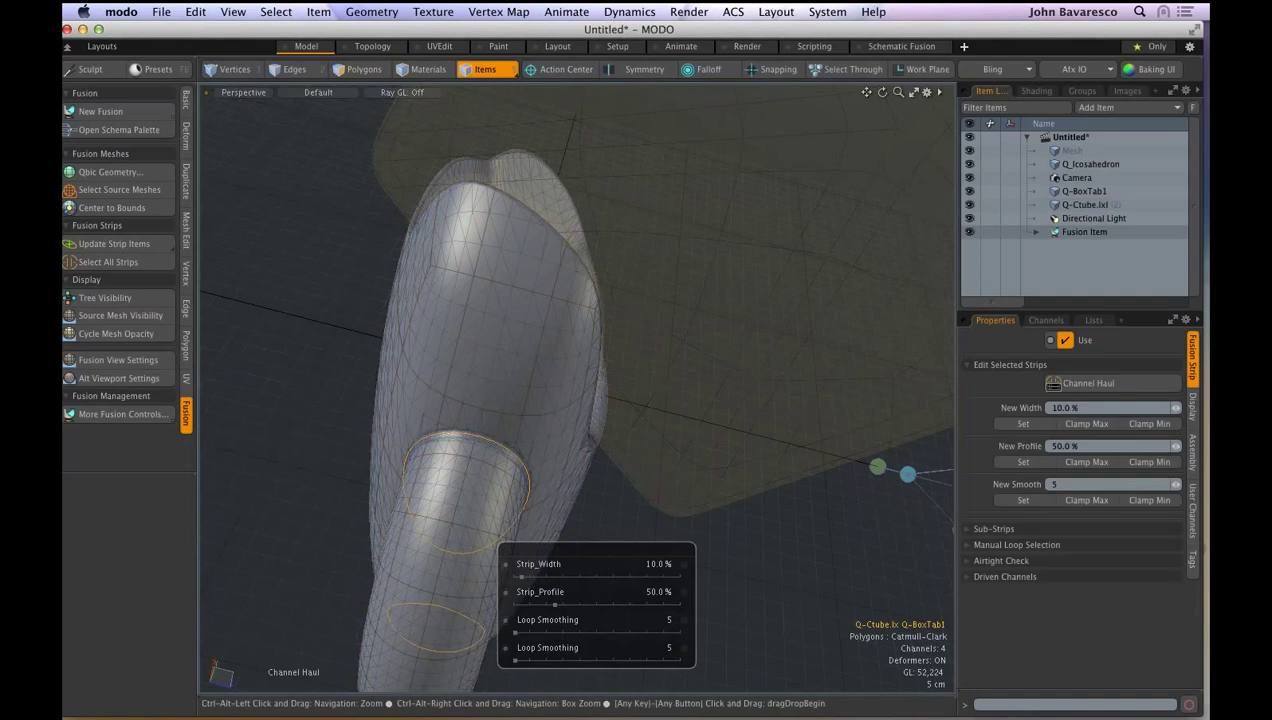
pyautogui.keyDown('ctrl'); pyautogui.keyDown('alt'); pyautogui.moveTo(519, 455); pyautogui.dragTo(577, 452); pyautogui.keyUp('alt'); pyautogui.keyUp('ctrl')
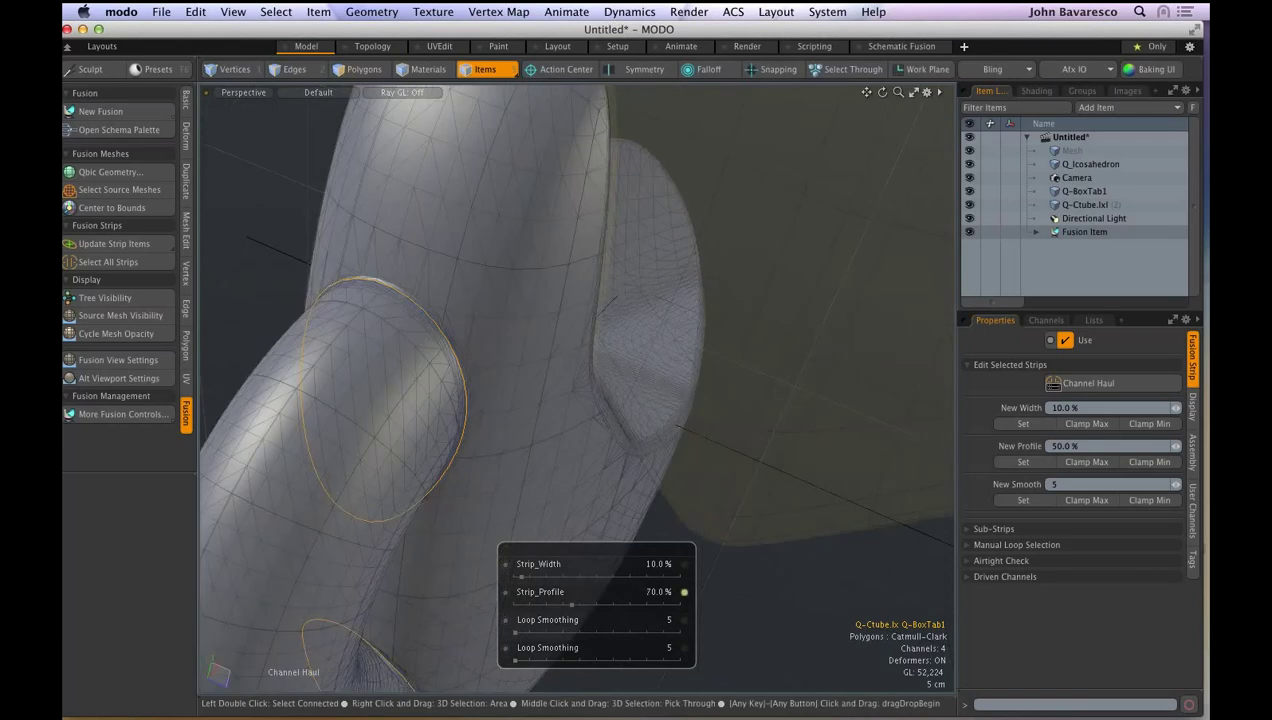
pyautogui.moveTo(435, 402); pyautogui.dragTo(449, 434)
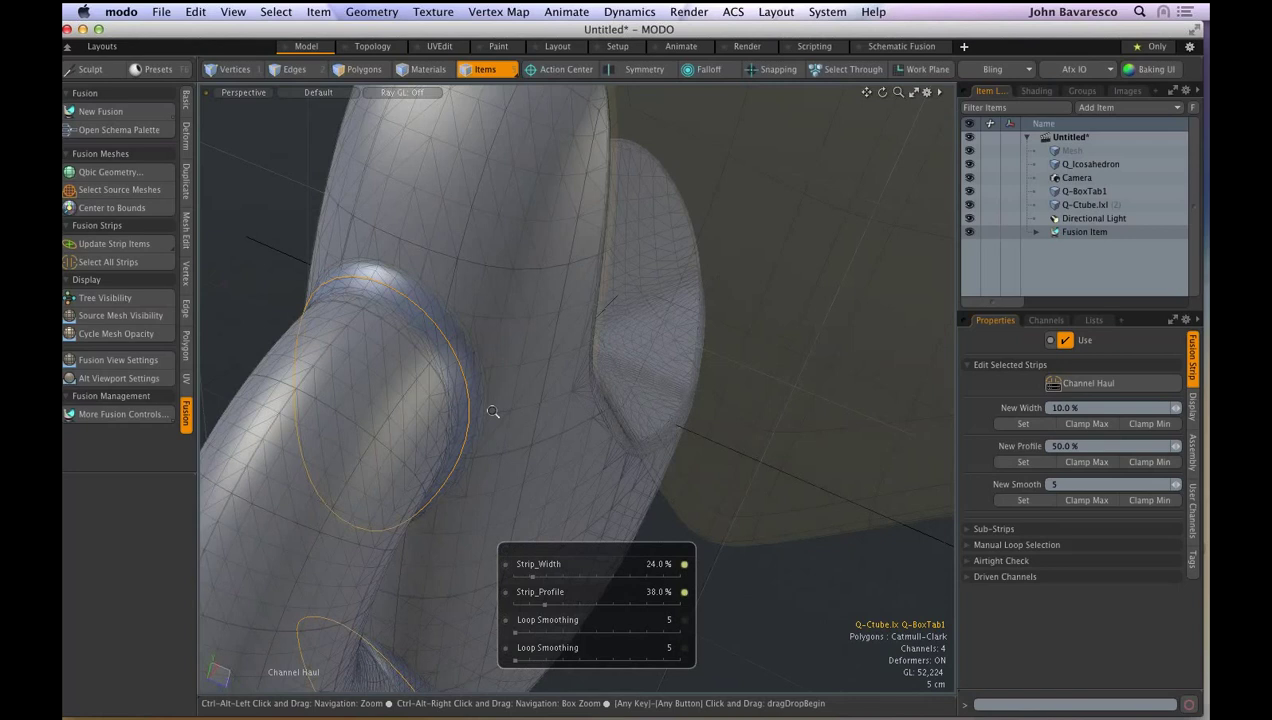
pyautogui.keyDown('ctrl'); pyautogui.keyDown('alt'); pyautogui.moveTo(492, 411); pyautogui.dragTo(535, 411); pyautogui.keyUp('alt'); pyautogui.keyUp('ctrl')
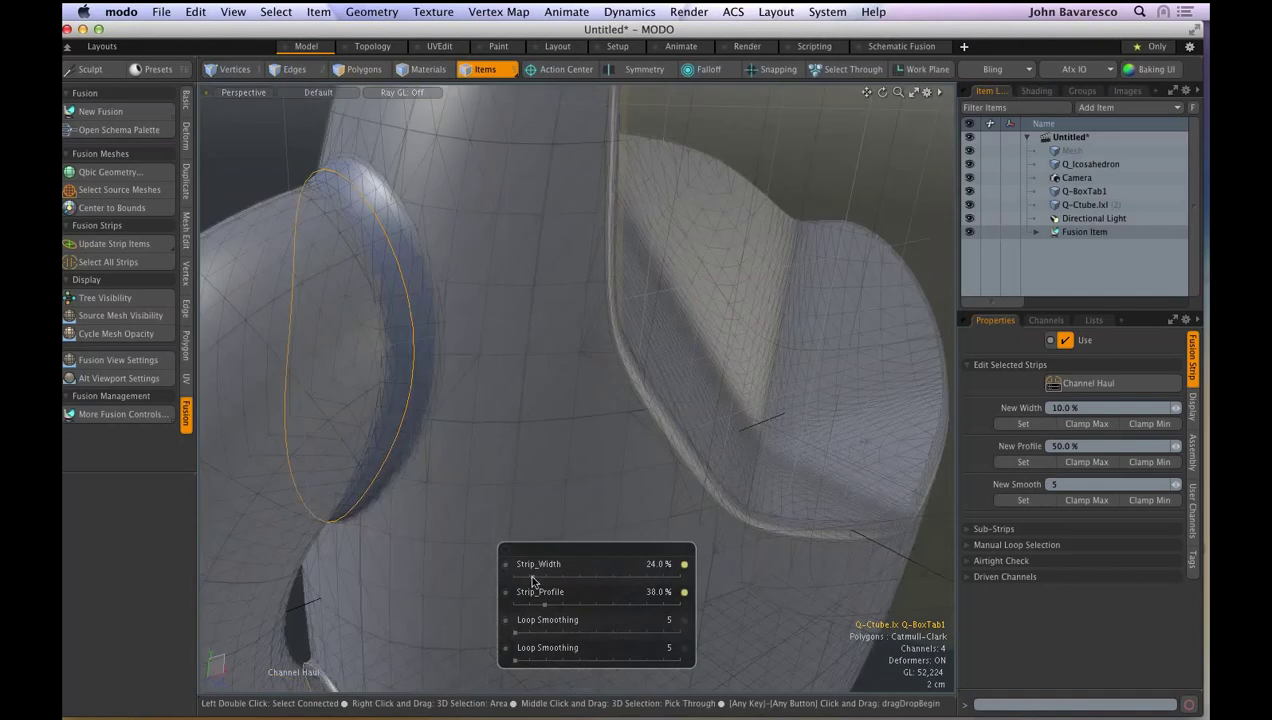
# - Set the two fusion strips between the C-tube and rounded box to 26% strip width and loop smoothing 35
pyautogui.keyDown('alt'); pyautogui.moveTo(531, 580); pyautogui.dragTo(376, 413); pyautogui.keyUp('alt')
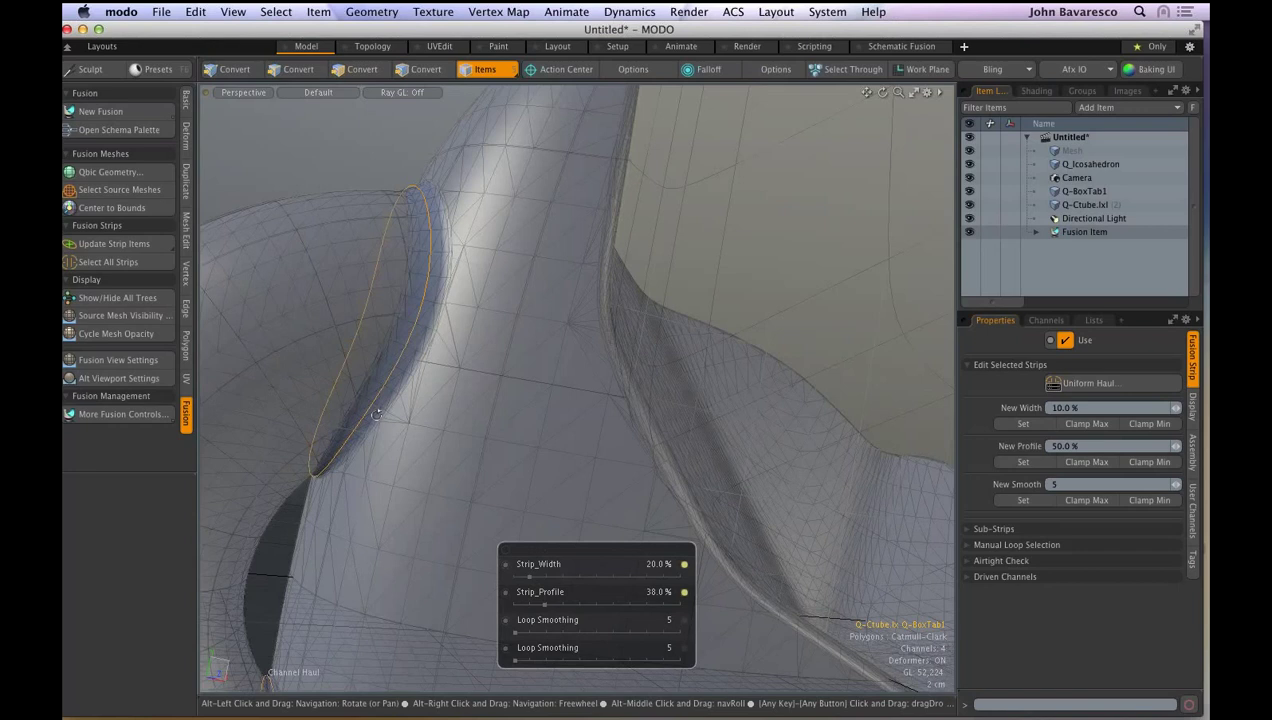
pyautogui.keyDown('alt'); pyautogui.moveTo(376, 413); pyautogui.dragTo(416, 287); pyautogui.keyUp('alt')
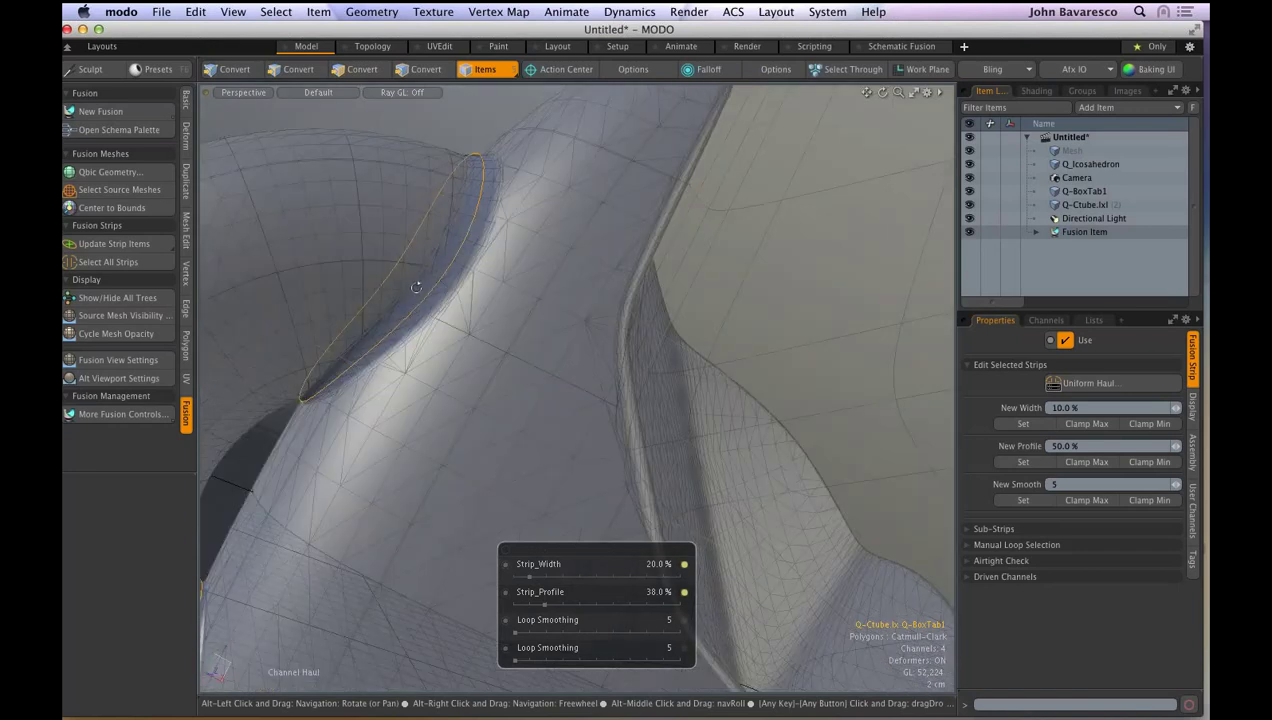
pyautogui.keyDown('alt'); pyautogui.moveTo(416, 287); pyautogui.dragTo(305, 380); pyautogui.keyUp('alt')
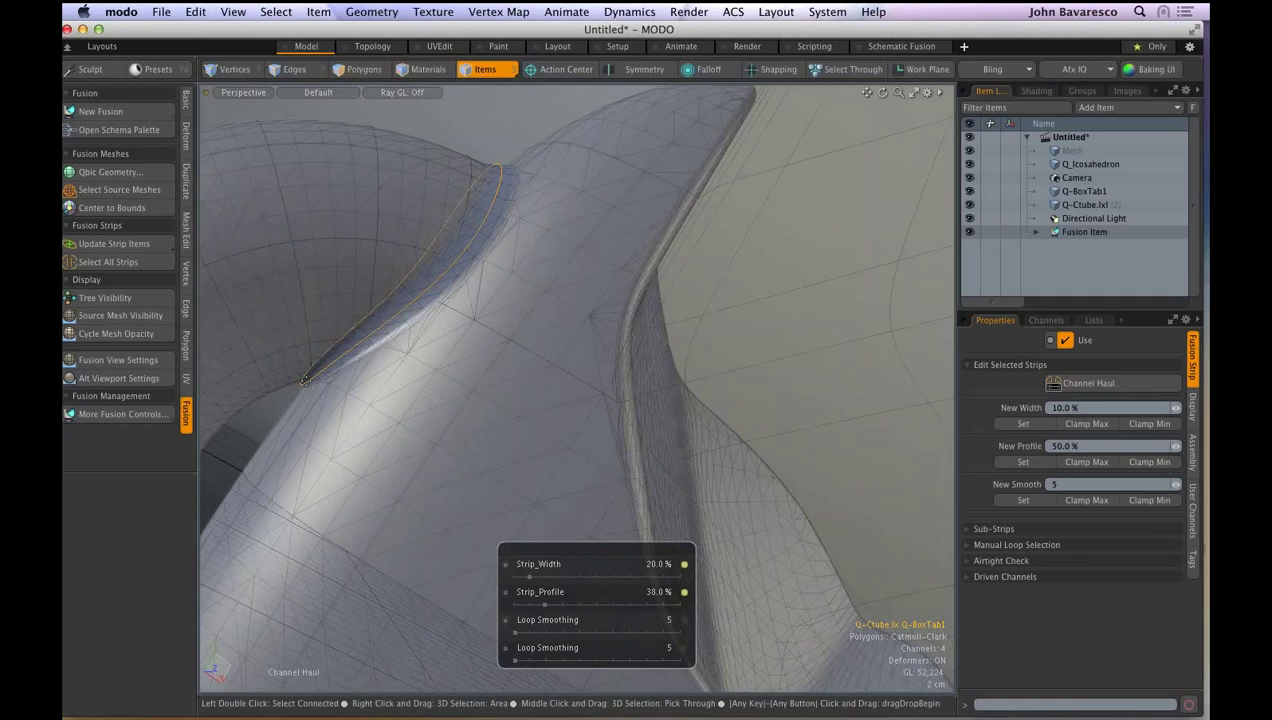
pyautogui.keyDown('alt'); pyautogui.moveTo(305, 380); pyautogui.dragTo(508, 409); pyautogui.keyUp('alt')
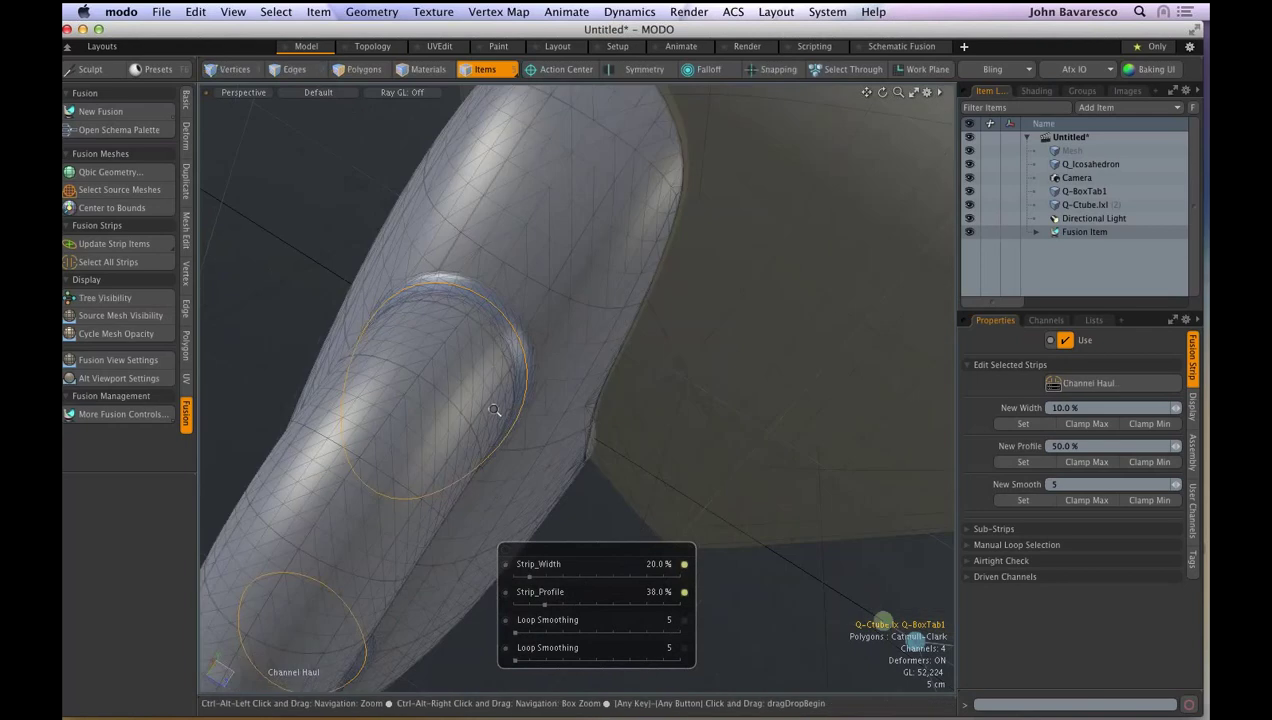
pyautogui.keyDown('ctrl'); pyautogui.keyDown('alt'); pyautogui.moveTo(494, 409); pyautogui.dragTo(468, 410); pyautogui.keyUp('alt'); pyautogui.keyUp('ctrl')
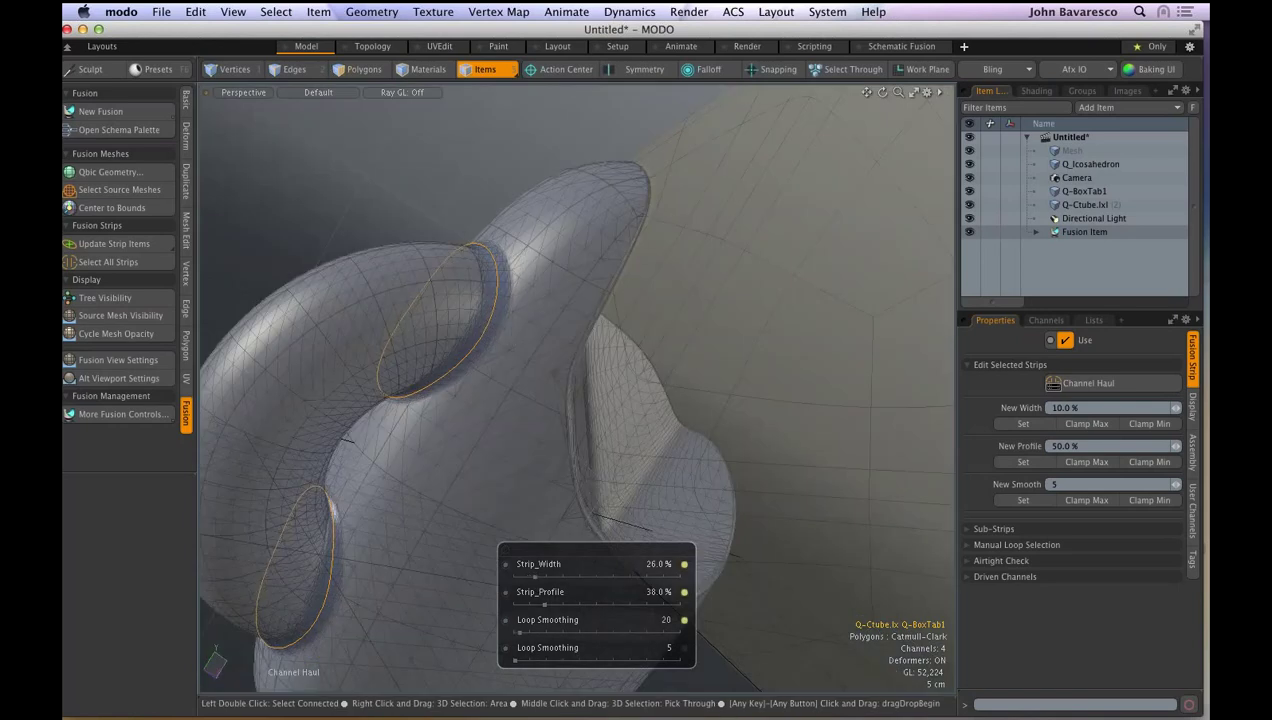
pyautogui.moveTo(417, 414); pyautogui.dragTo(432, 414)
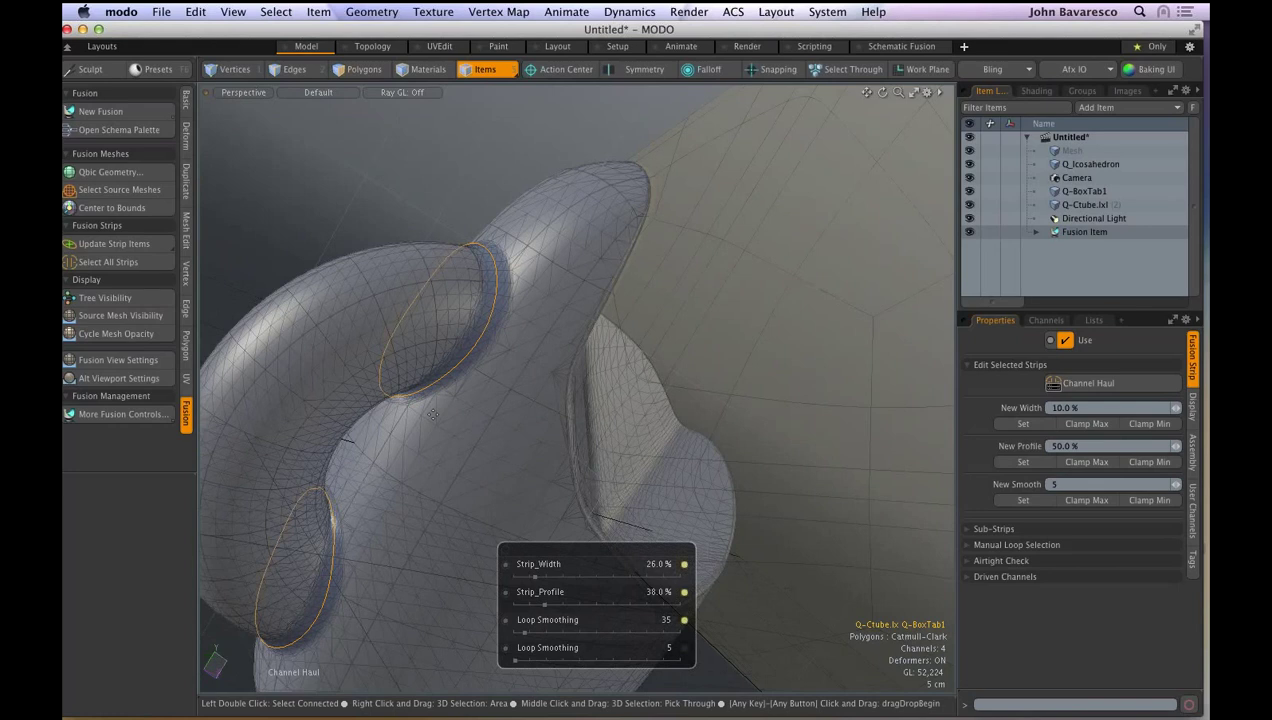
pyautogui.keyDown('alt'); pyautogui.moveTo(432, 414); pyautogui.dragTo(534, 396); pyautogui.keyUp('alt')
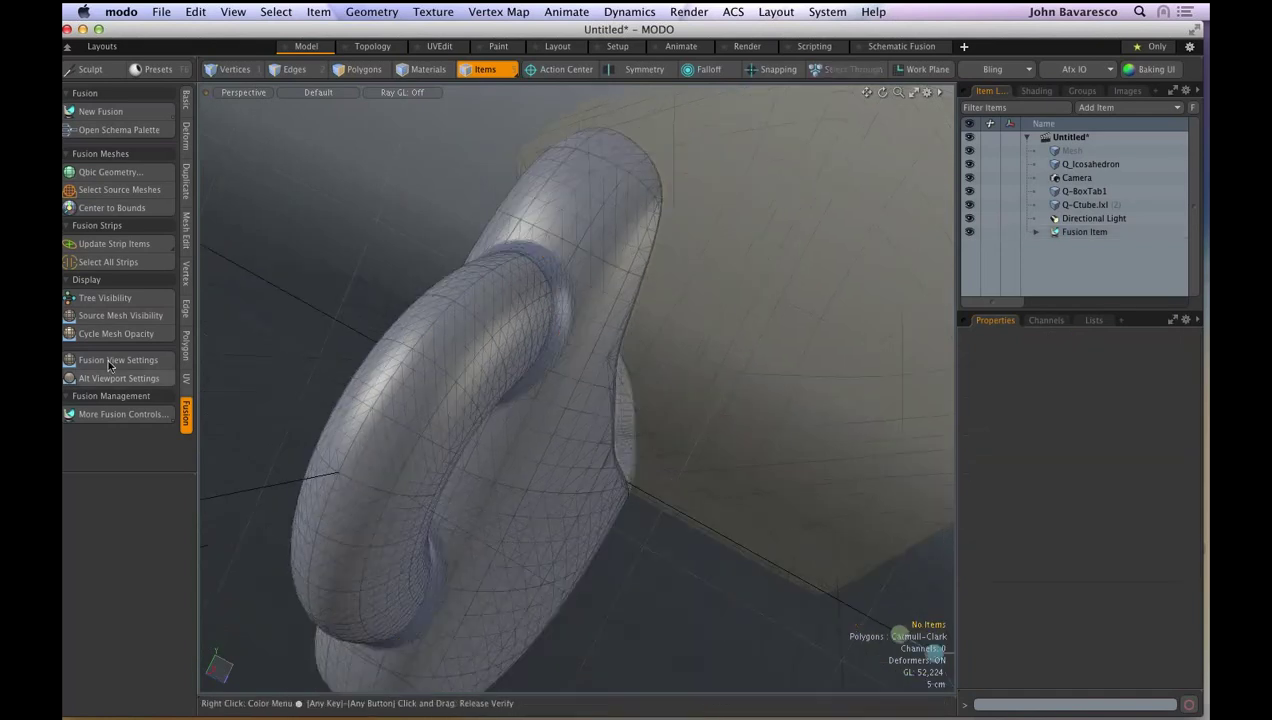
# - Move the Q_Icosahedron cutting mesh to Z -41 cm and examine the updated cut in the rounded box from several angles
pyautogui.click(154, 363)
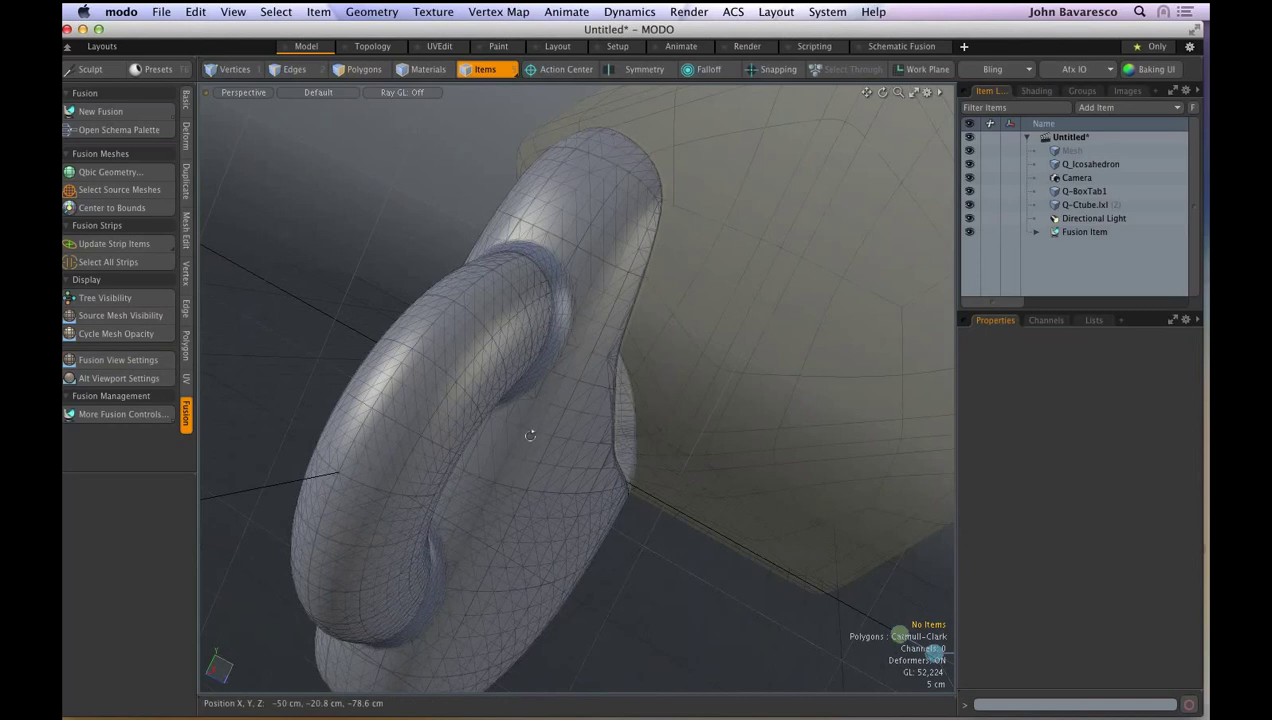
pyautogui.press('alt')
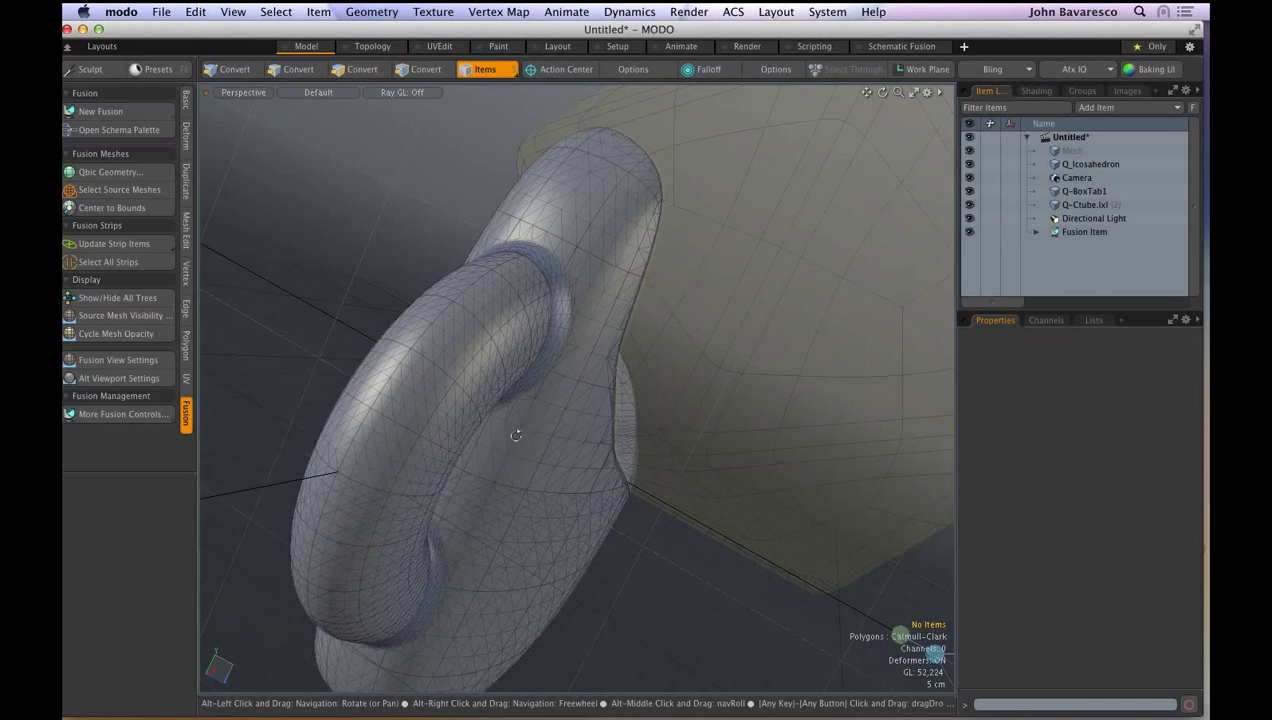
pyautogui.keyDown('alt'); pyautogui.moveTo(516, 435); pyautogui.dragTo(779, 629); pyautogui.keyUp('alt')
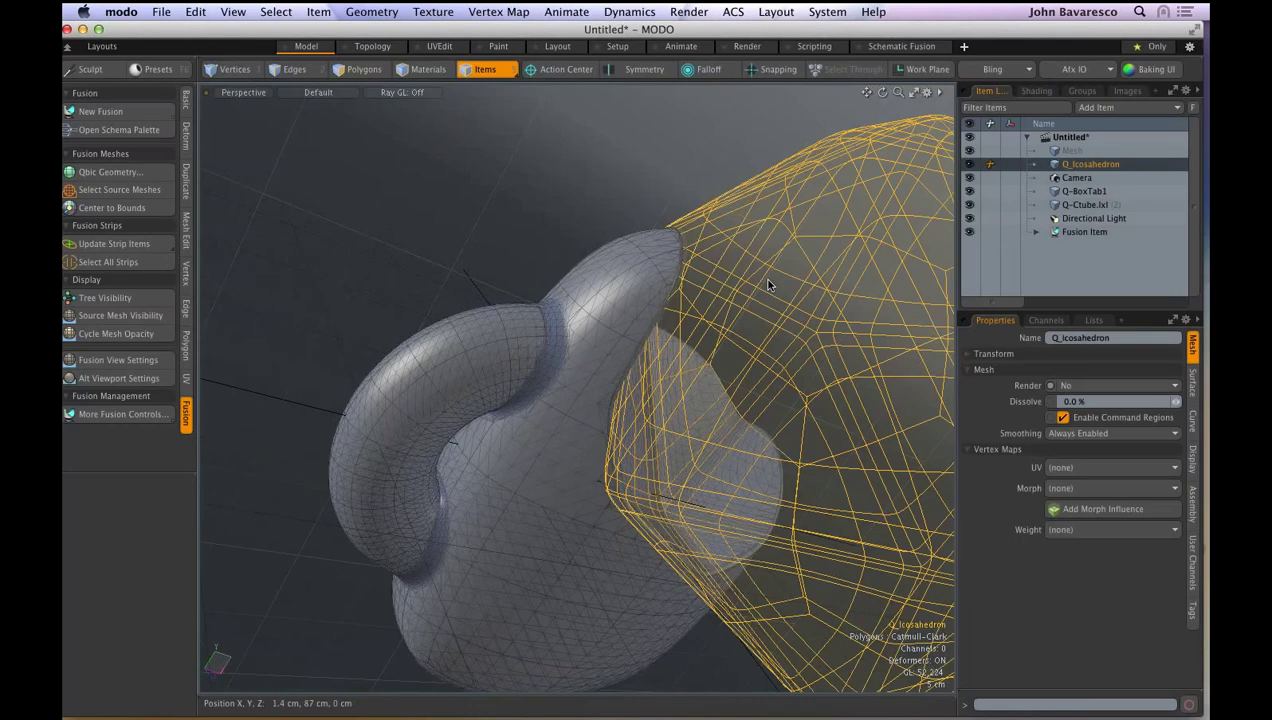
pyautogui.press('w')
pyautogui.moveTo(763, 277); pyautogui.dragTo(720, 281)
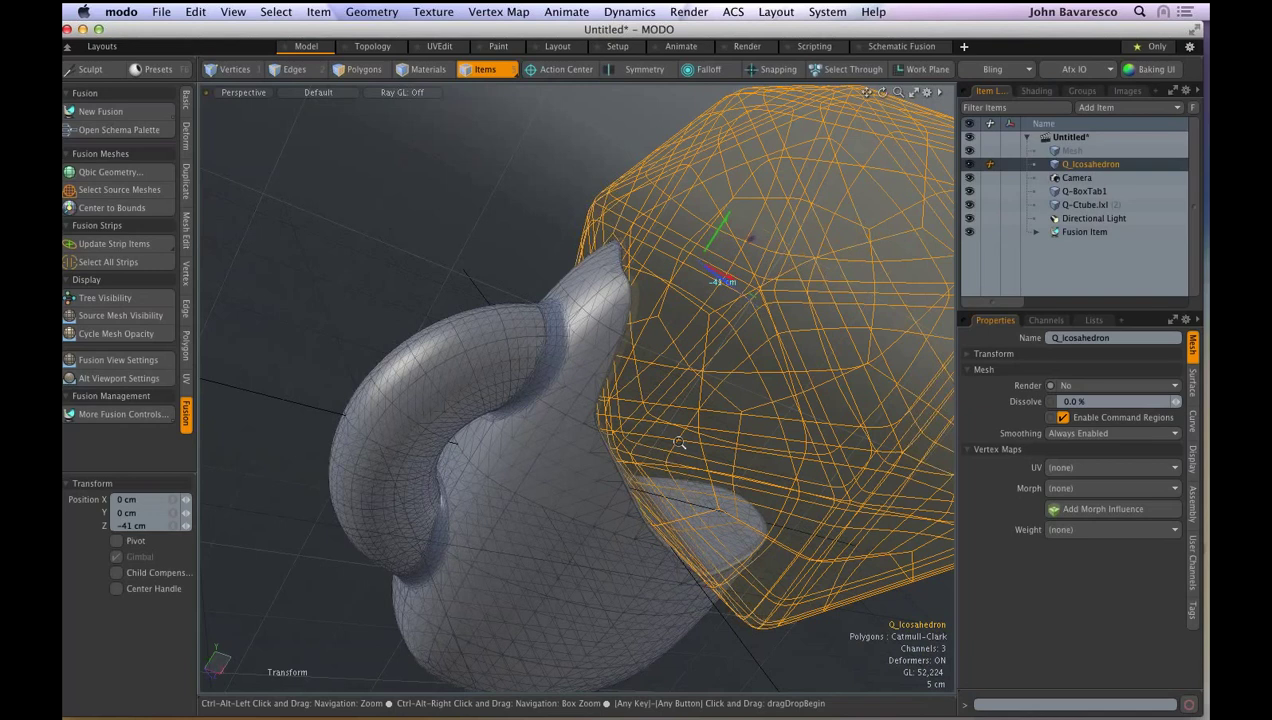
pyautogui.keyDown('ctrl'); pyautogui.keyDown('alt'); pyautogui.moveTo(679, 442); pyautogui.dragTo(610, 442); pyautogui.keyUp('alt'); pyautogui.keyUp('ctrl')
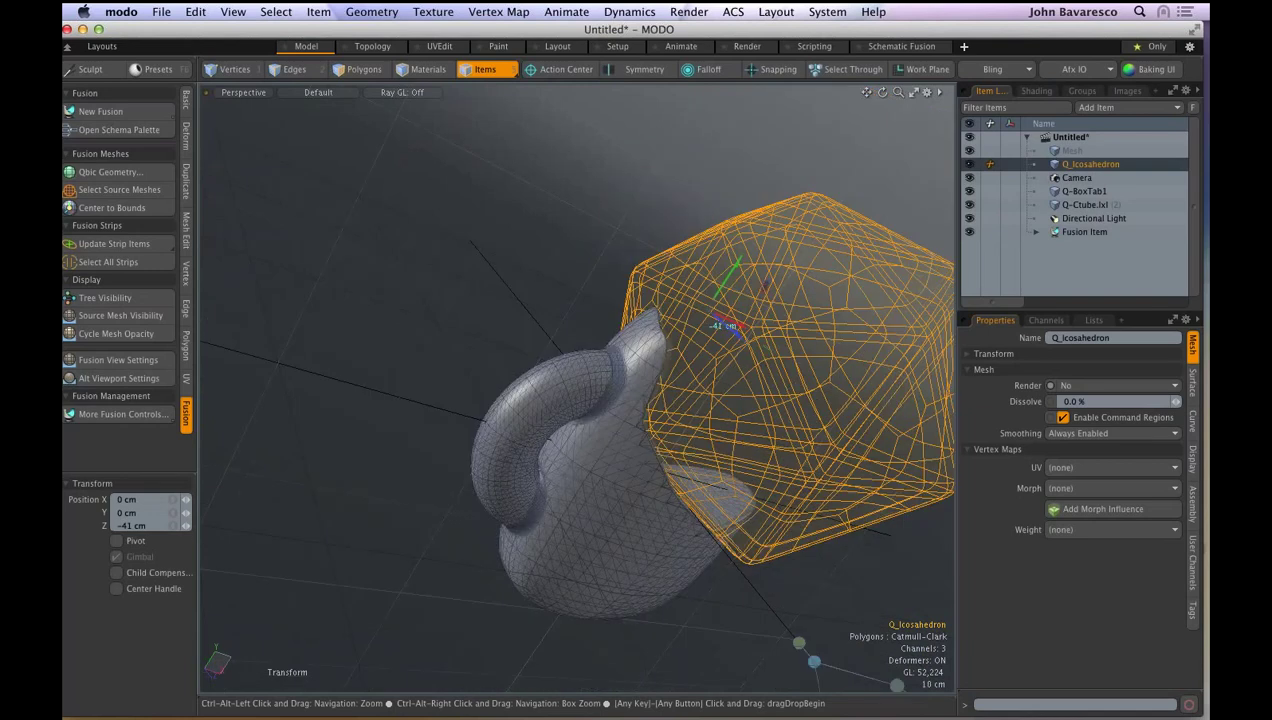
pyautogui.keyDown('alt'); pyautogui.moveTo(600, 450); pyautogui.dragTo(545, 575); pyautogui.keyUp('alt')
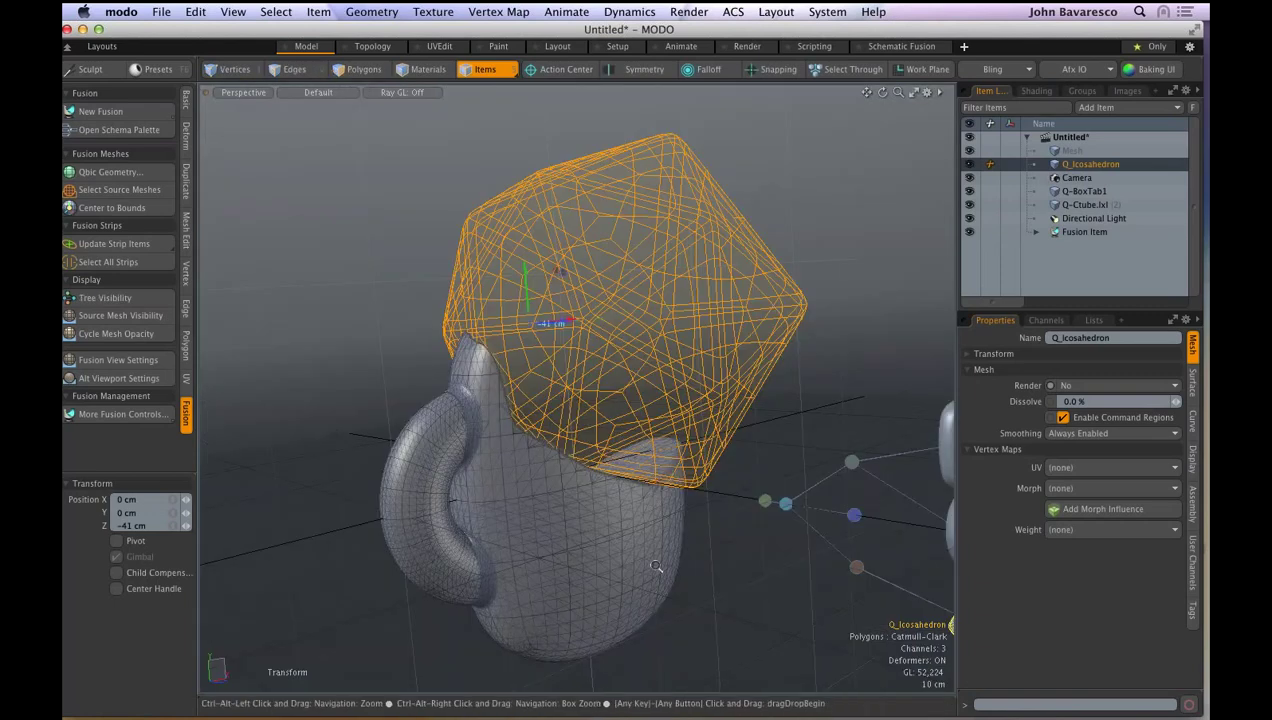
pyautogui.keyDown('ctrl'); pyautogui.keyDown('alt'); pyautogui.moveTo(656, 566); pyautogui.dragTo(557, 490); pyautogui.keyUp('alt'); pyautogui.keyUp('ctrl')
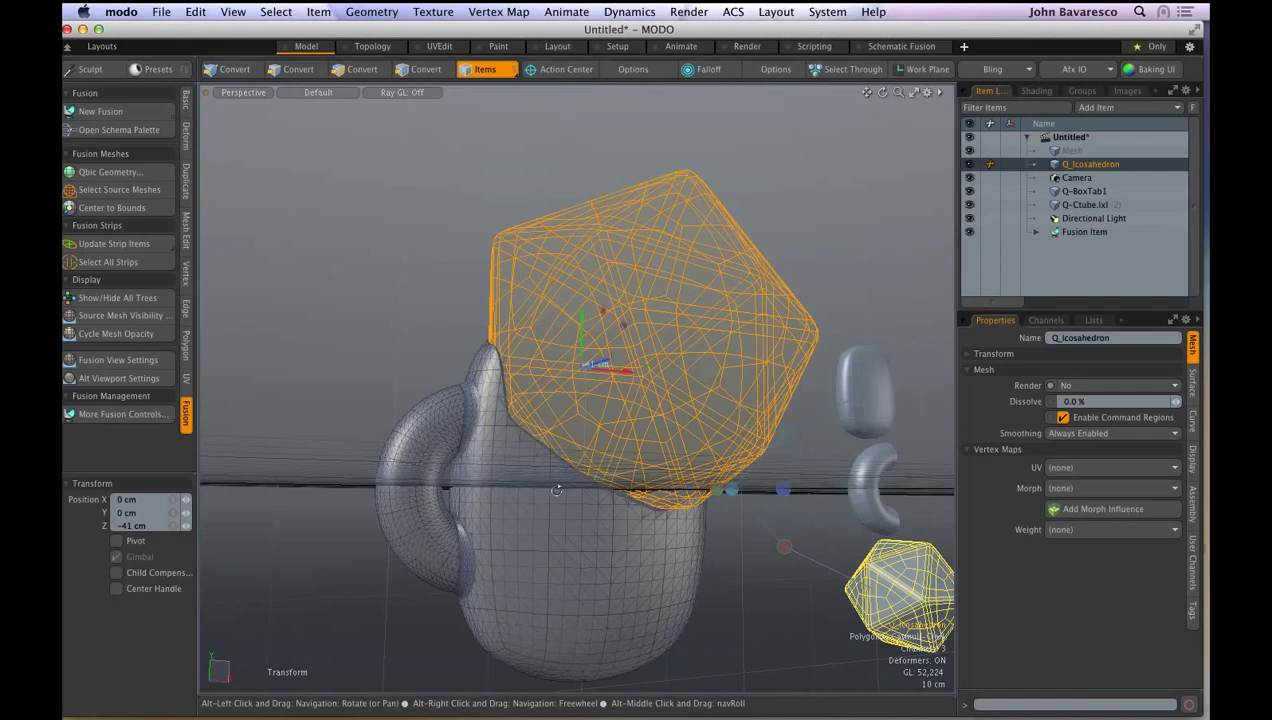
pyautogui.keyDown('alt'); pyautogui.moveTo(557, 490); pyautogui.dragTo(610, 539); pyautogui.keyUp('alt')
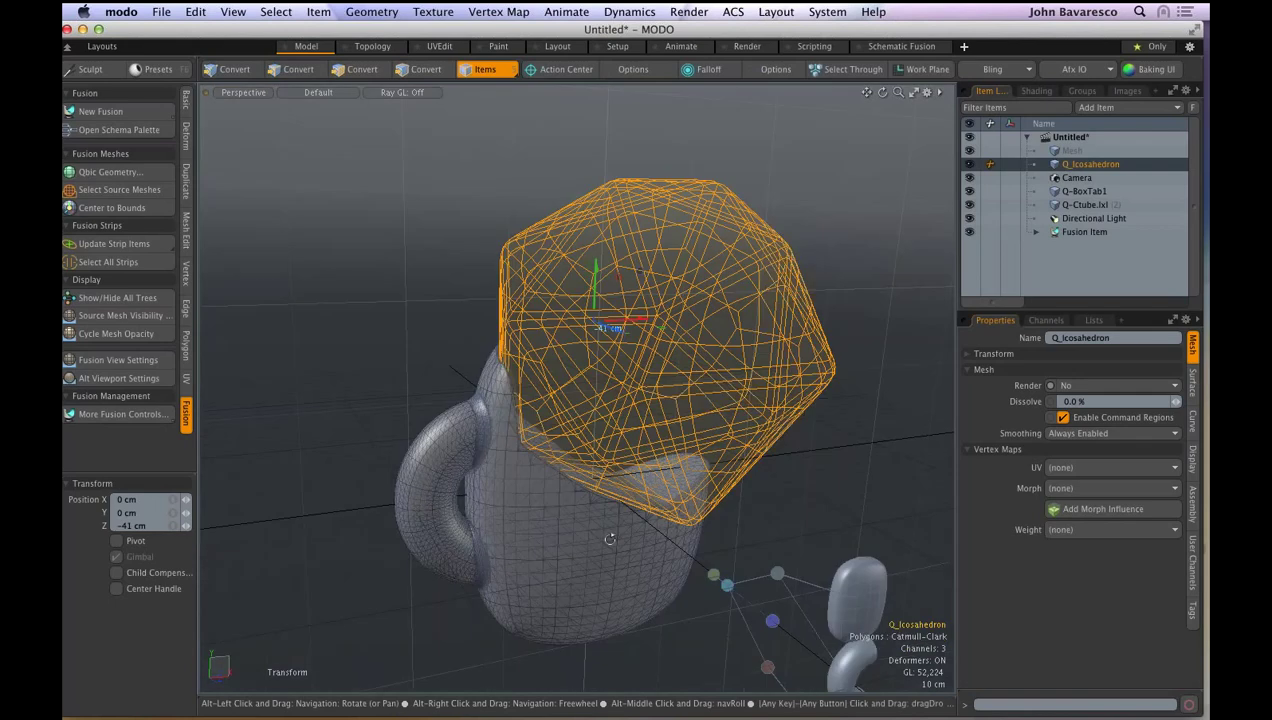
pyautogui.keyDown('alt'); pyautogui.moveTo(610, 539); pyautogui.dragTo(636, 452); pyautogui.keyUp('alt')
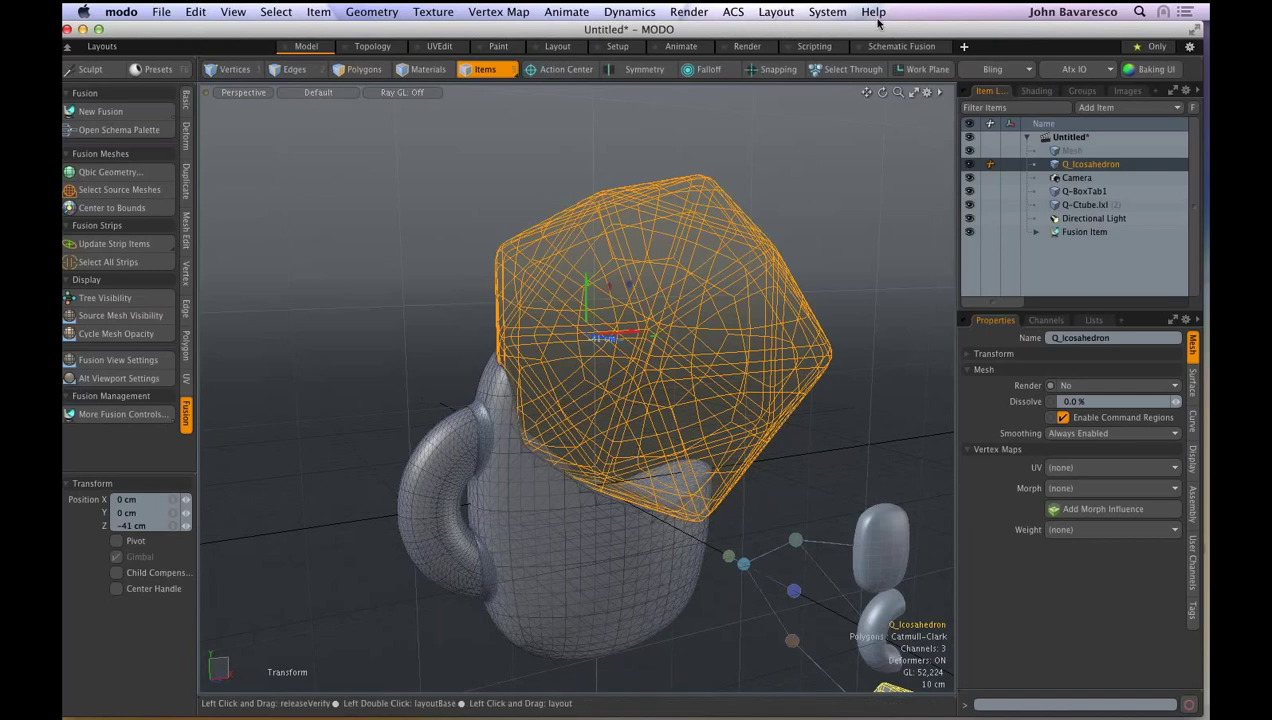
# - Open the scene 7_Ace_Finished.lxo from the Character Anim_Ace folder inside Q
pyautogui.click(161, 12)
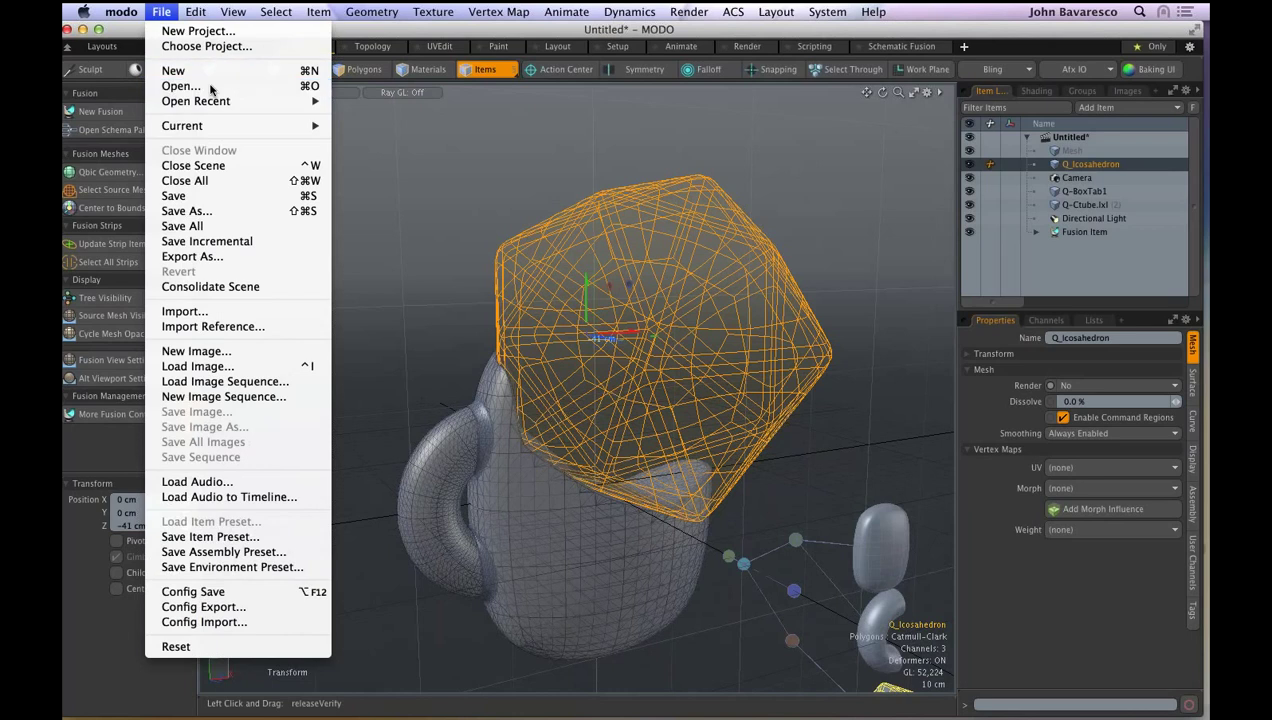
pyautogui.click(211, 90)
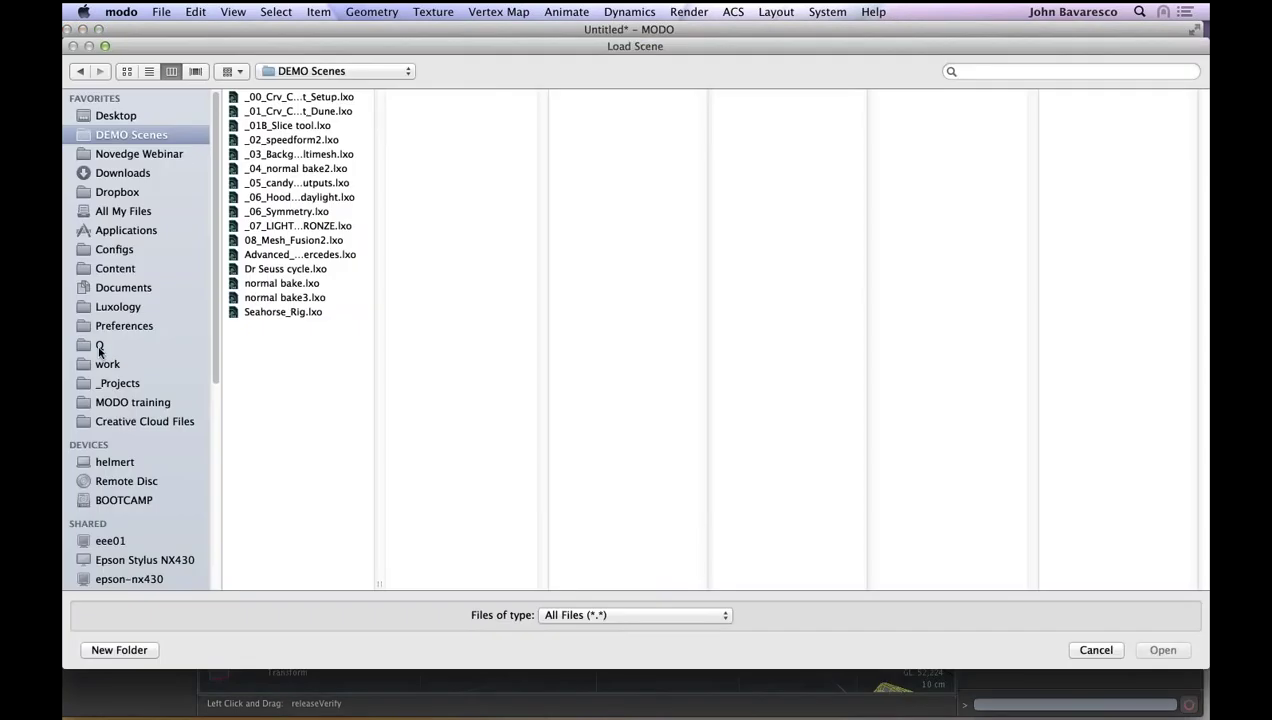
pyautogui.click(99, 345)
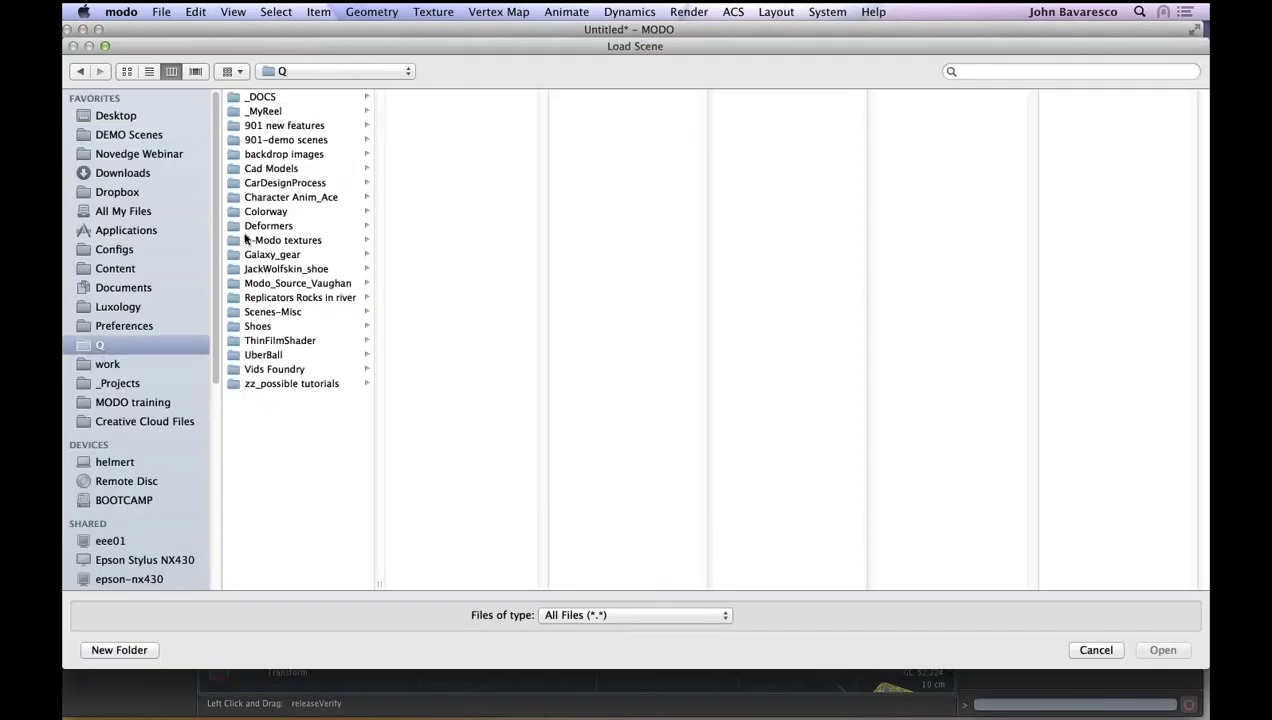
pyautogui.click(267, 141)
pyautogui.click(270, 127)
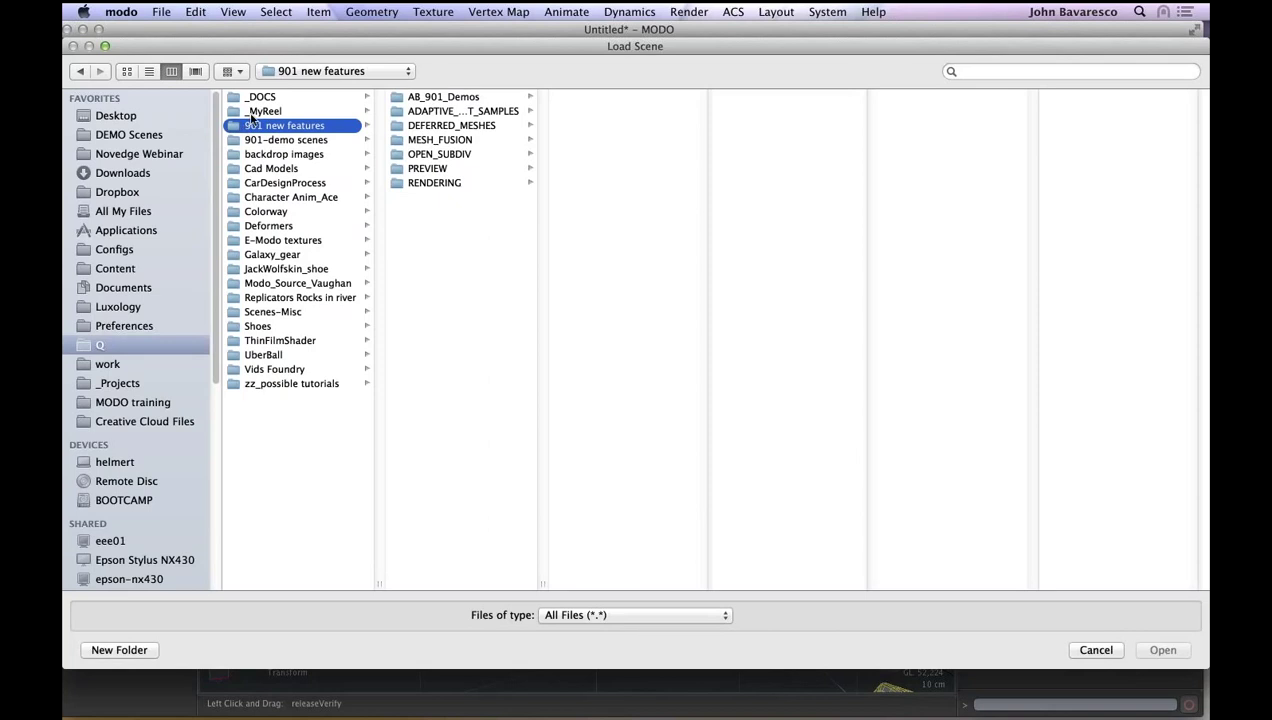
pyautogui.click(262, 199)
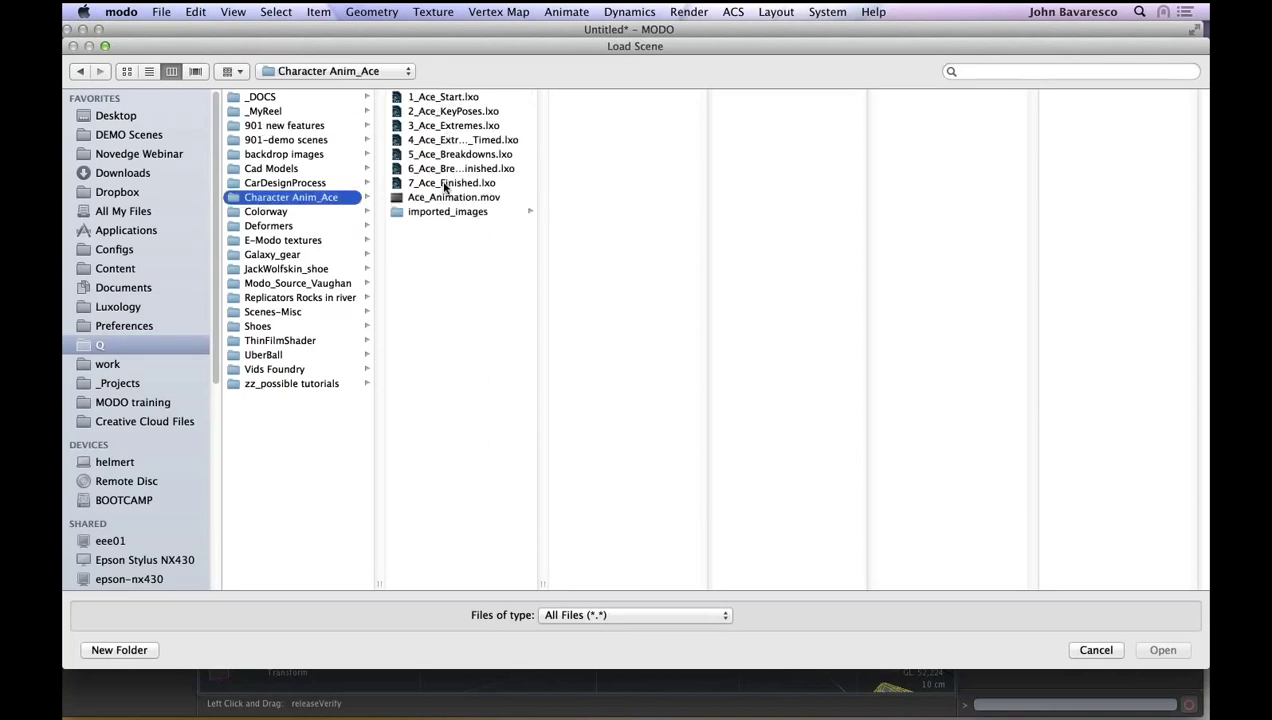
pyautogui.click(445, 185)
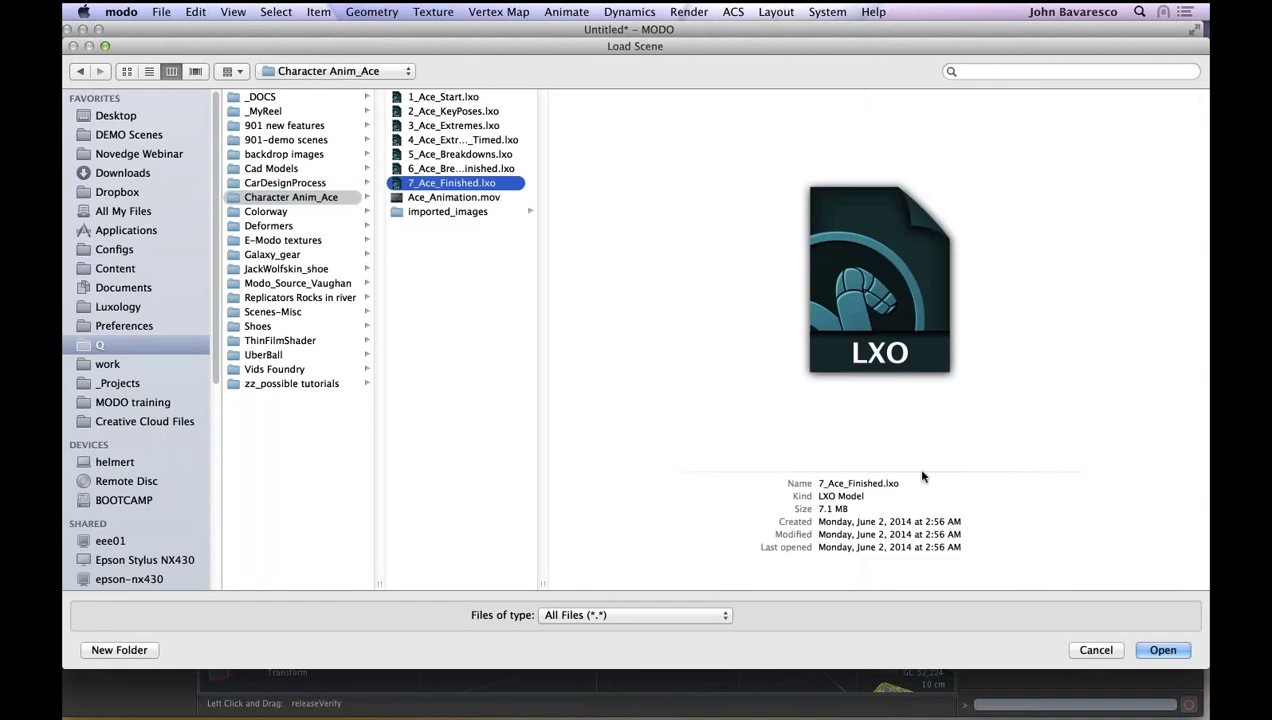
pyautogui.click(1160, 651)
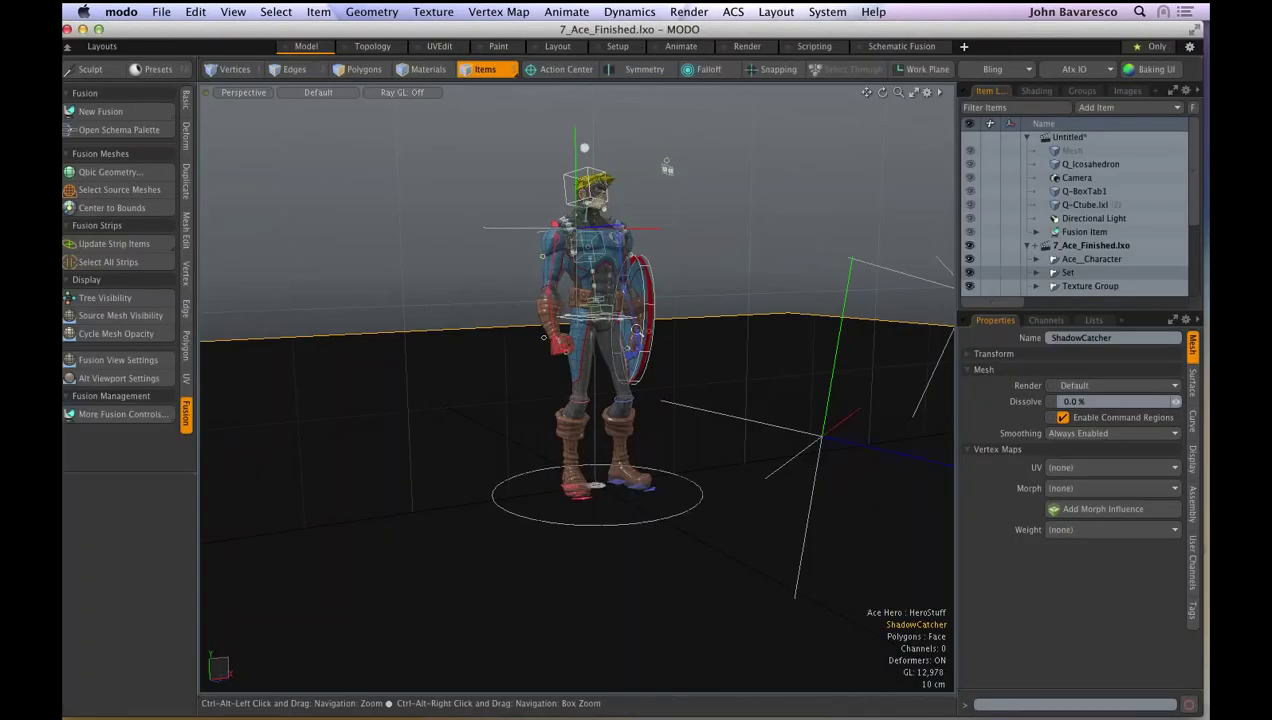
# - Select the character's Ace__Root (Ctrl) control at the hips and move it about 7 cm along X
pyautogui.keyDown('ctrl'); pyautogui.keyDown('alt'); pyautogui.moveTo(637, 331); pyautogui.dragTo(641, 331); pyautogui.keyUp('alt'); pyautogui.keyUp('ctrl')
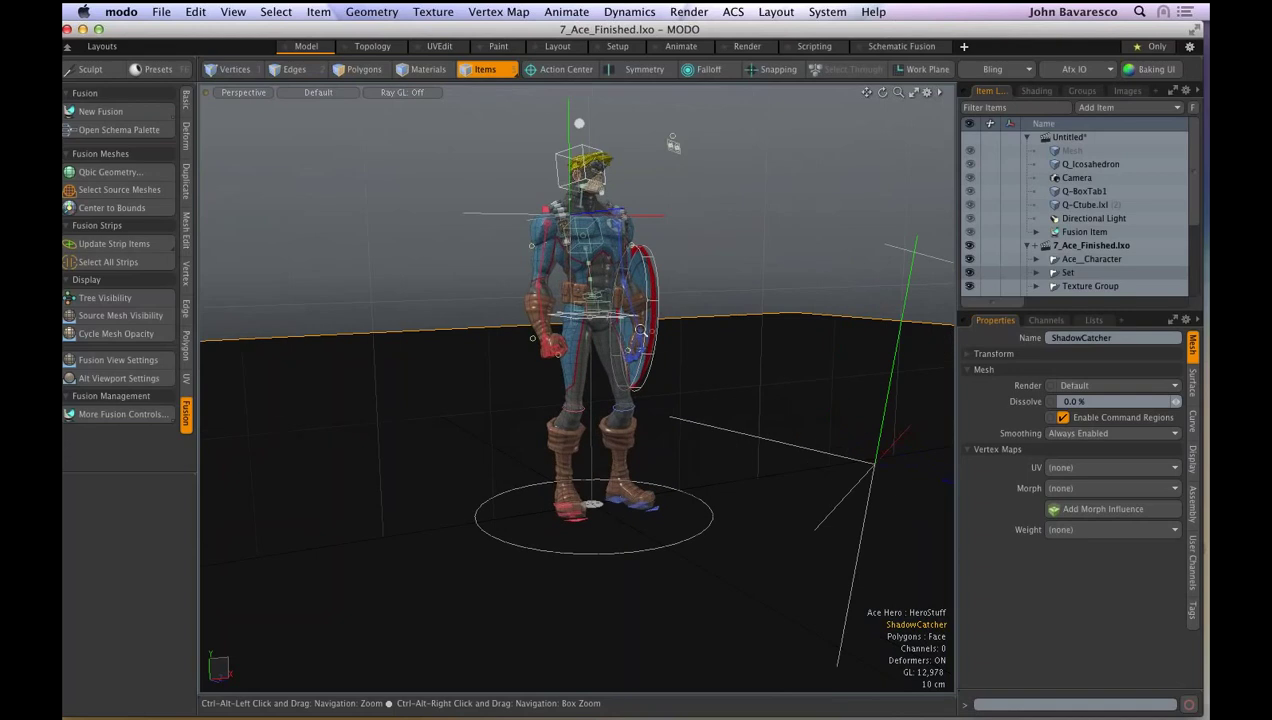
pyautogui.keyDown('ctrl'); pyautogui.keyDown('alt'); pyautogui.moveTo(673, 146); pyautogui.dragTo(676, 131); pyautogui.keyUp('alt'); pyautogui.keyUp('ctrl')
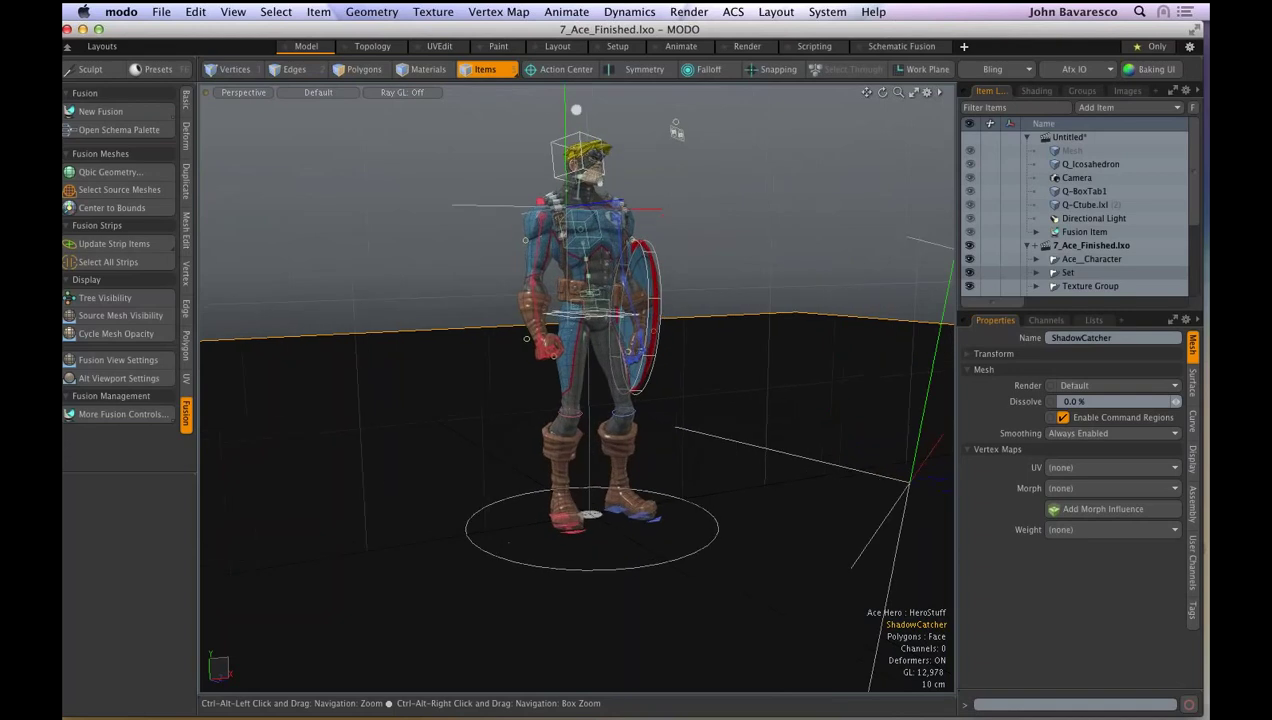
pyautogui.keyDown('alt'); pyautogui.moveTo(641, 331); pyautogui.dragTo(575, 362); pyautogui.keyUp('alt')
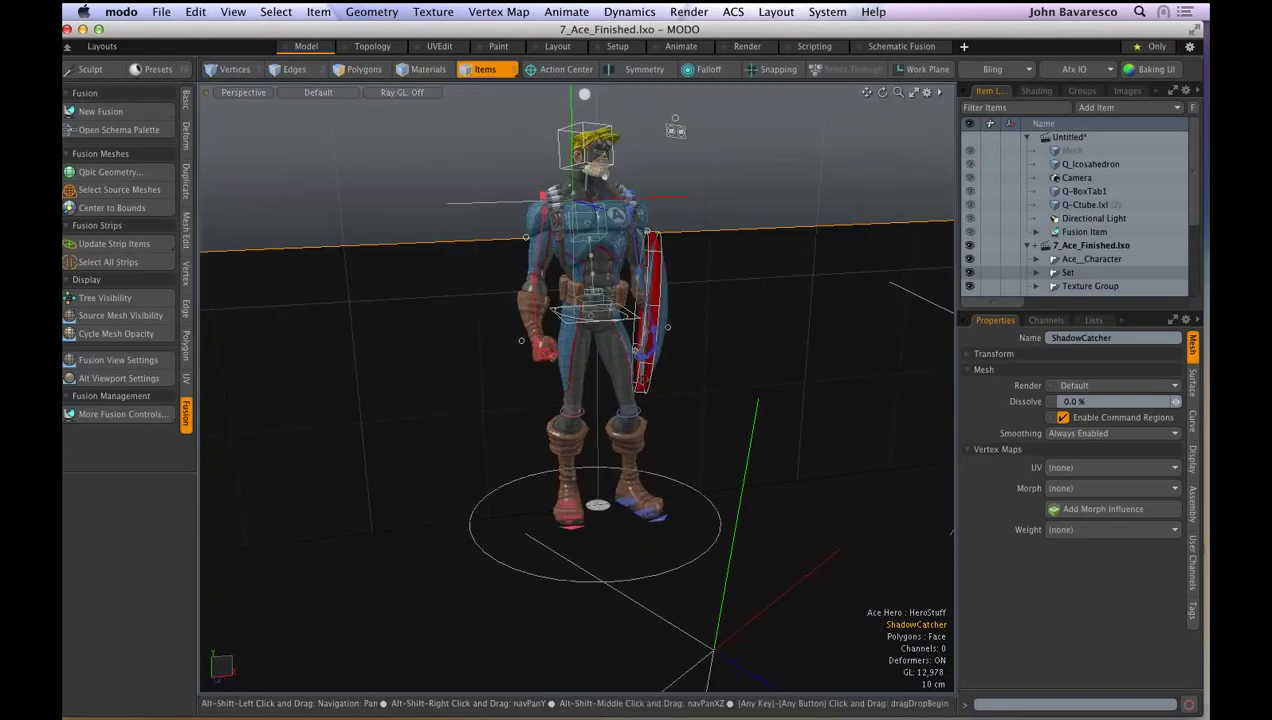
pyautogui.keyDown('alt'); pyautogui.moveTo(675, 130); pyautogui.dragTo(714, 323); pyautogui.keyUp('alt')
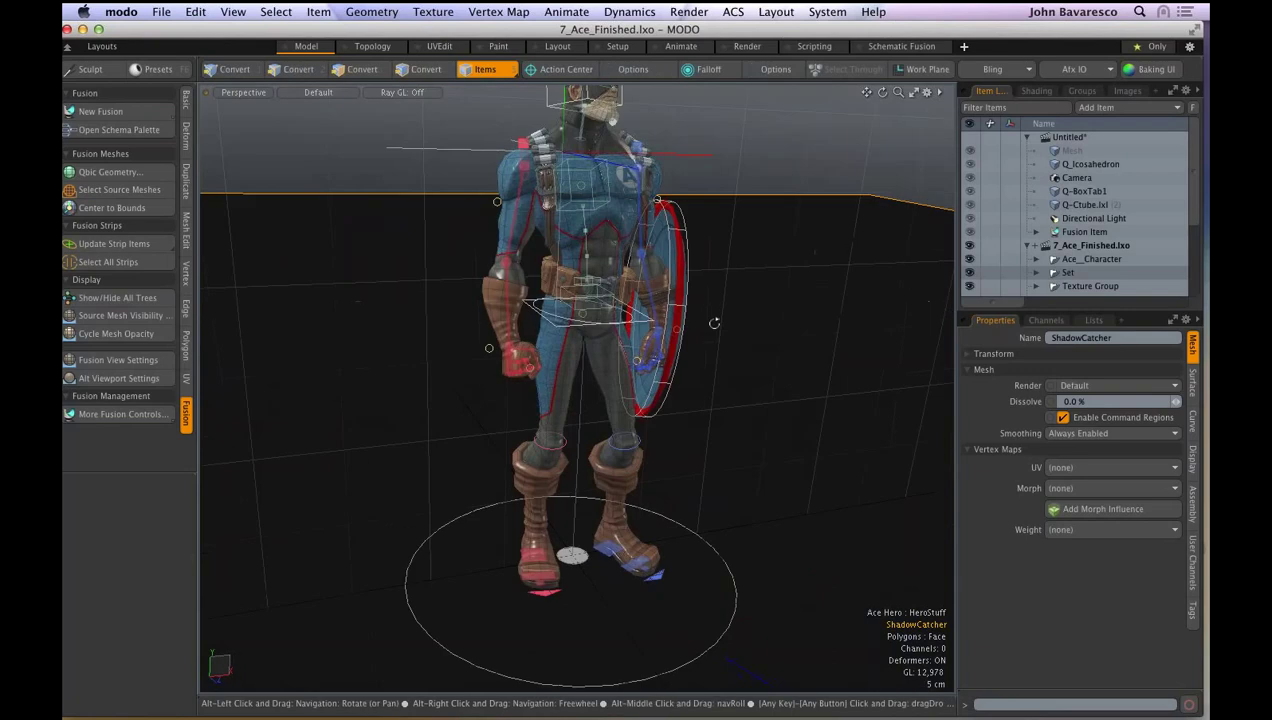
pyautogui.click(558, 333)
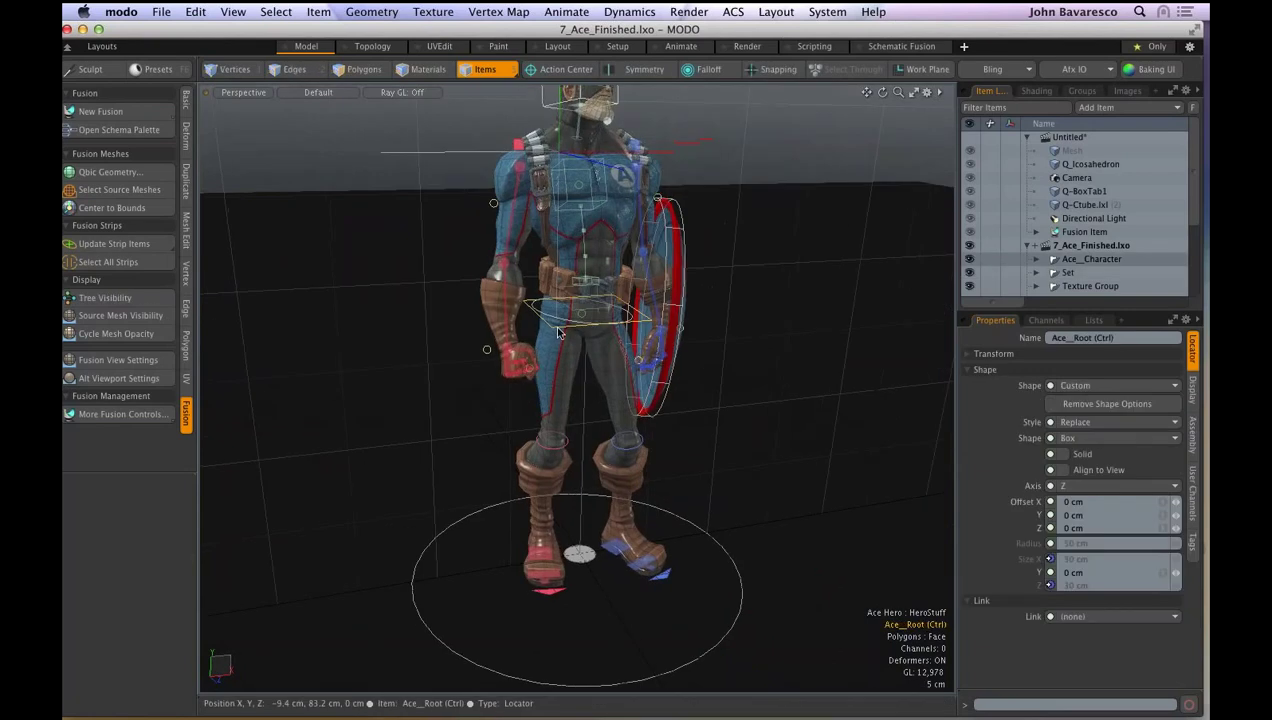
pyautogui.scroll(-2, 560, 333)
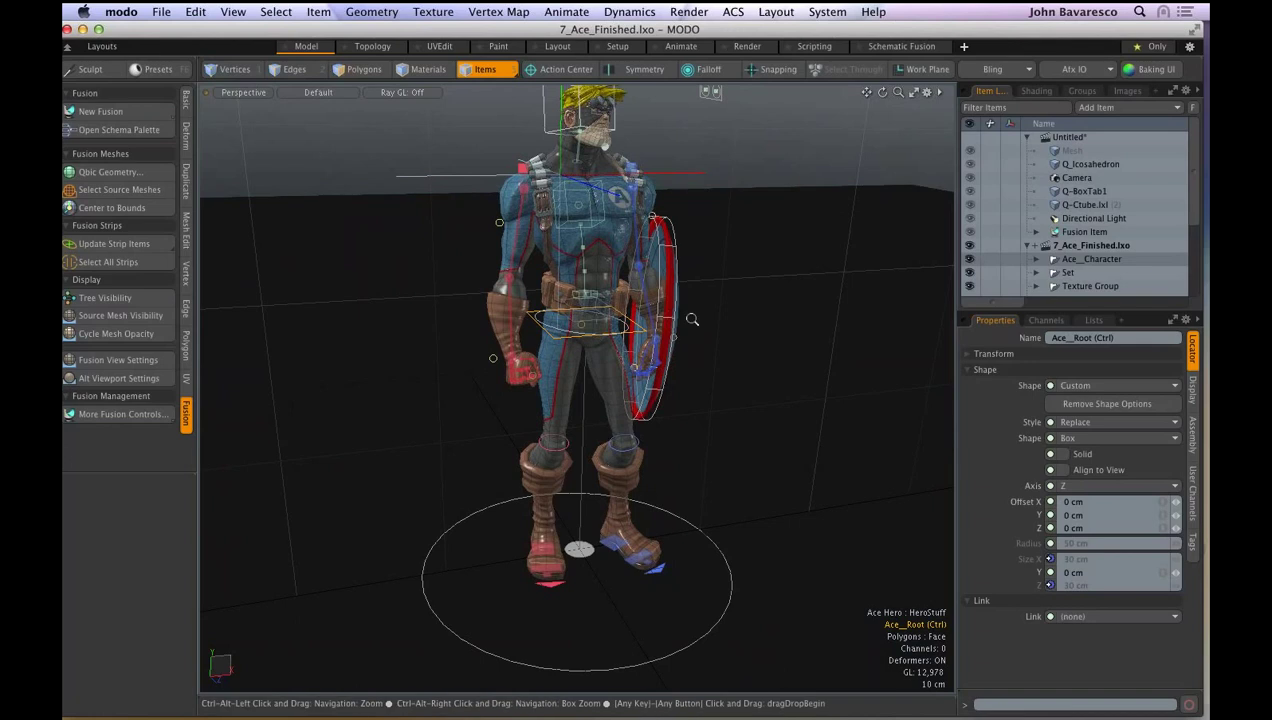
pyautogui.keyDown('ctrl'); pyautogui.keyDown('alt'); pyautogui.moveTo(692, 319); pyautogui.dragTo(679, 325); pyautogui.keyUp('alt'); pyautogui.keyUp('ctrl')
pyautogui.press('w')
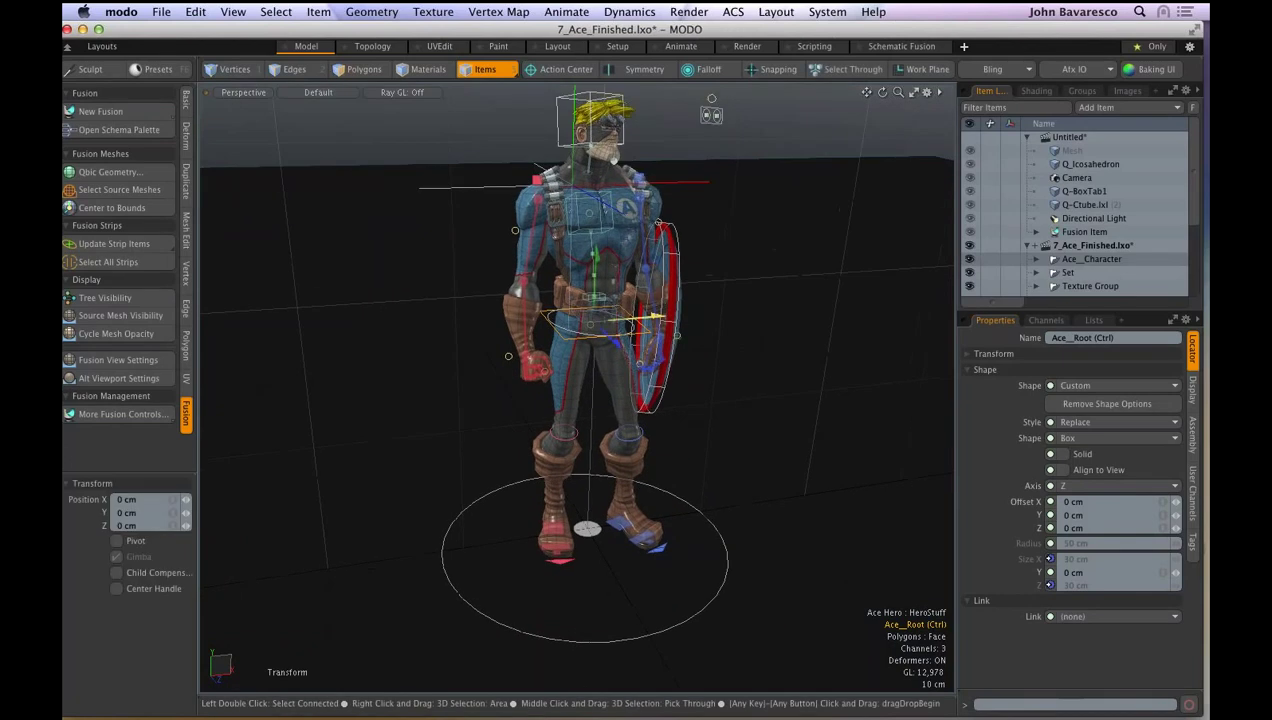
pyautogui.moveTo(711, 99); pyautogui.dragTo(734, 98)
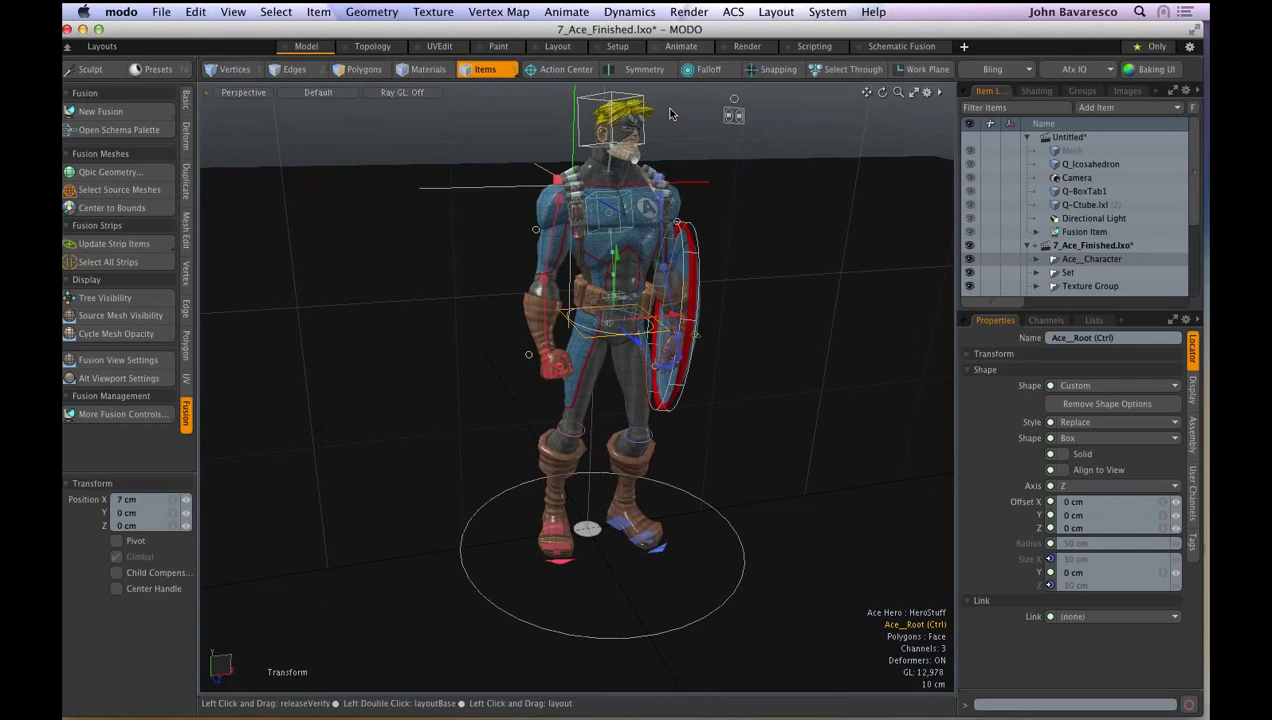
# - Lower the character's root control to about Y -9.3 cm in the Animate layout, and switch to the Setup layout
pyautogui.press('0')
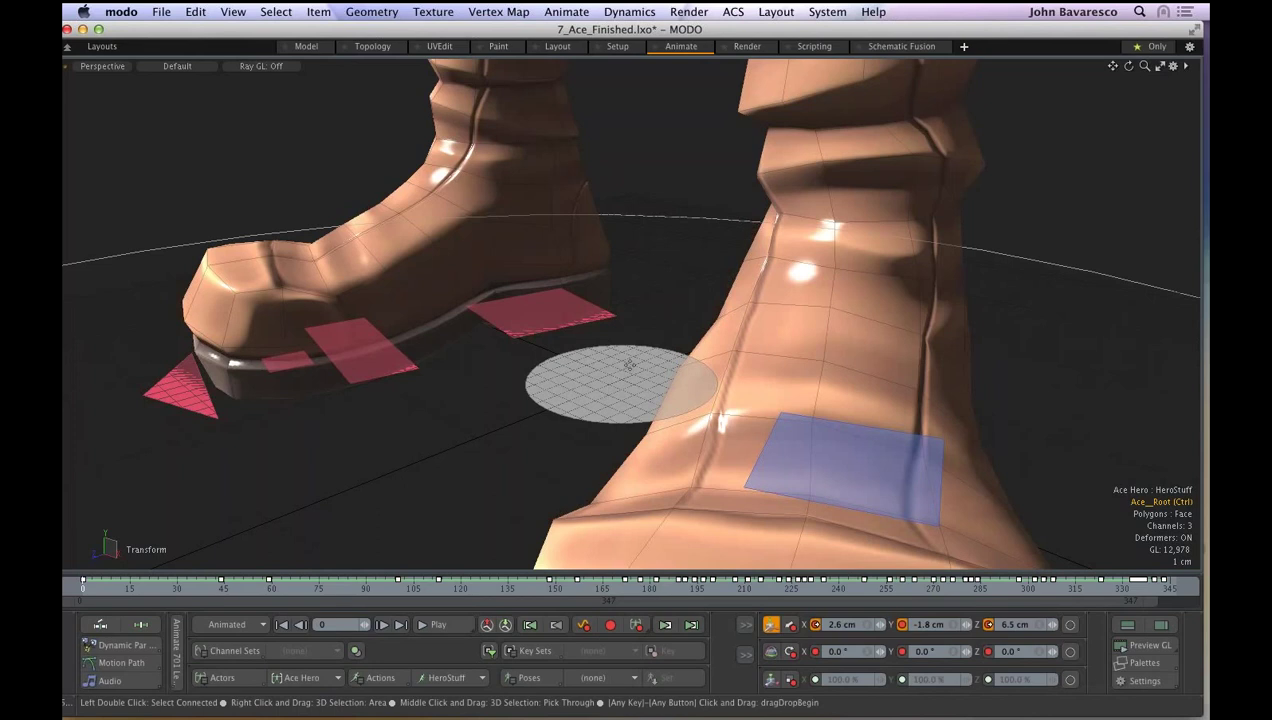
pyautogui.press('a')
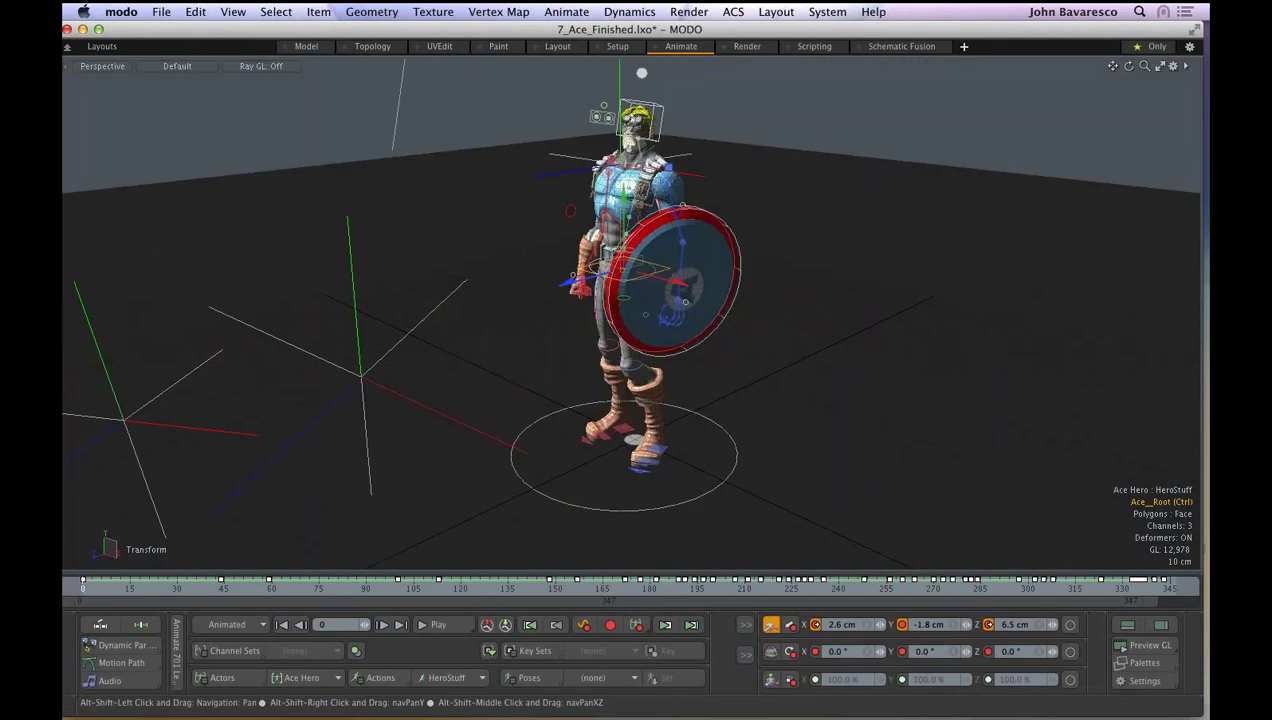
pyautogui.keyDown('alt'); pyautogui.moveTo(632, 300); pyautogui.dragTo(660, 340); pyautogui.keyUp('alt')
pyautogui.moveTo(629, 207); pyautogui.dragTo(630, 238)
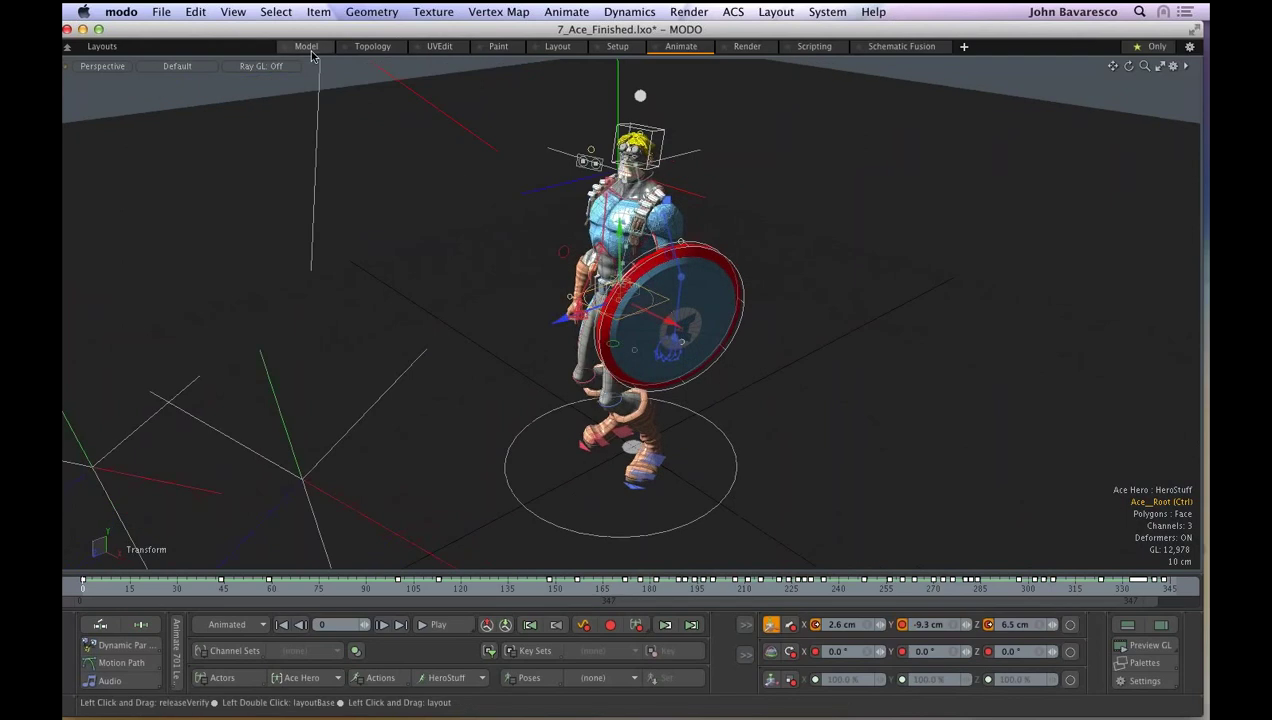
pyautogui.click(306, 47)
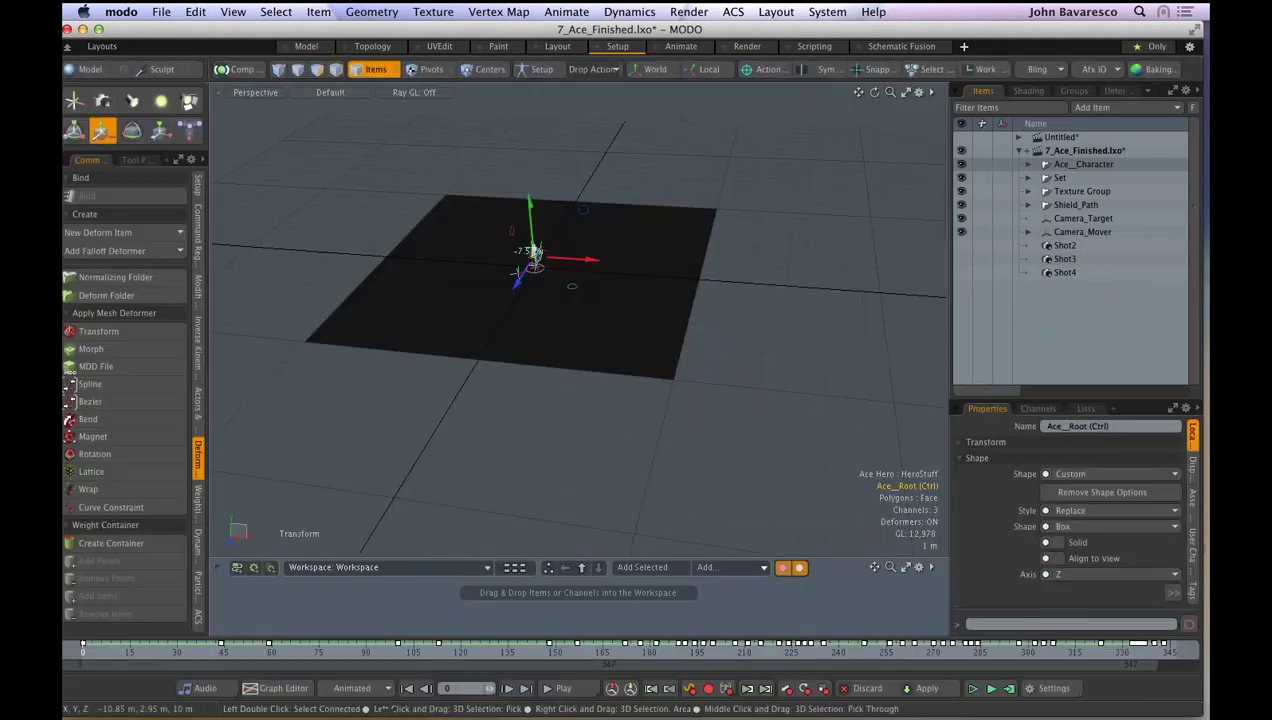
# - Open the ACS character tools and examine the rigged Ace hero and its control shapes up close from the front
pyautogui.click(198, 617)
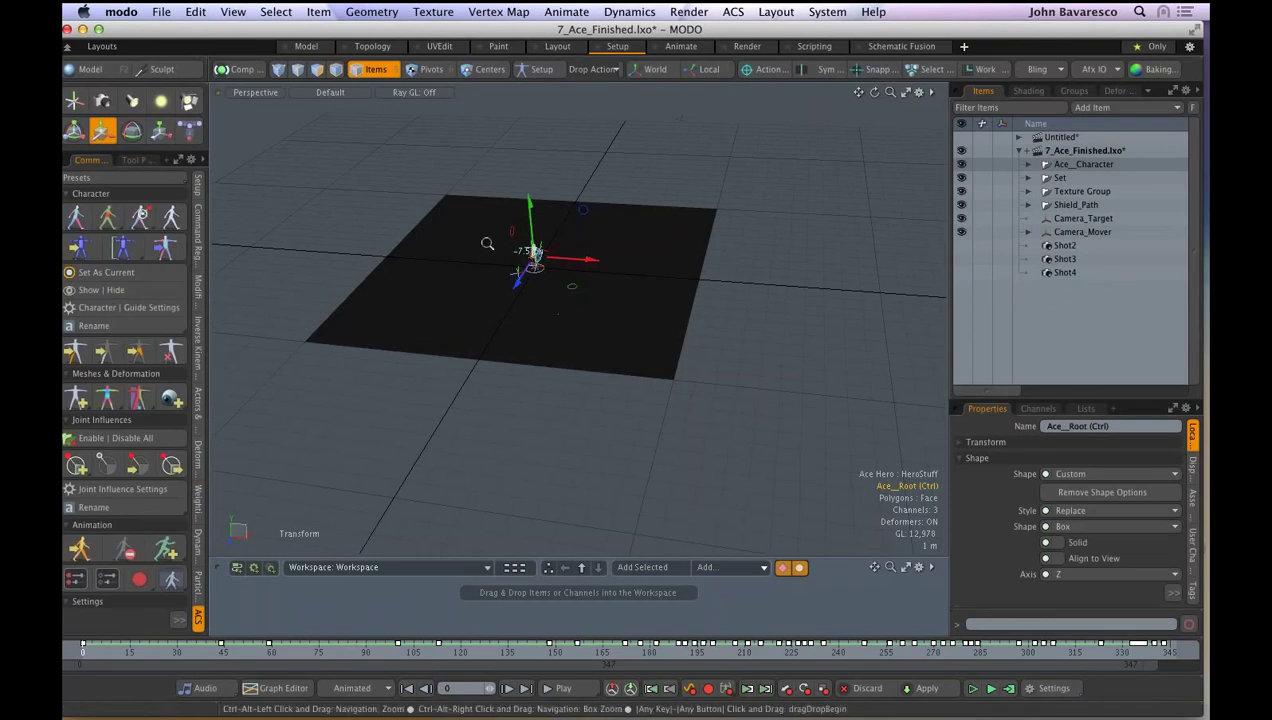
pyautogui.keyDown('ctrl'); pyautogui.keyDown('alt'); pyautogui.moveTo(510, 243); pyautogui.dragTo(591, 243); pyautogui.keyUp('alt'); pyautogui.keyUp('ctrl')
pyautogui.keyDown('ctrl'); pyautogui.keyDown('alt'); pyautogui.moveTo(591, 243); pyautogui.dragTo(711, 238); pyautogui.keyUp('alt'); pyautogui.keyUp('ctrl')
pyautogui.keyDown('ctrl'); pyautogui.keyDown('alt'); pyautogui.moveTo(671, 332); pyautogui.dragTo(695, 285); pyautogui.keyUp('alt'); pyautogui.keyUp('ctrl')
pyautogui.keyDown('alt'); pyautogui.moveTo(695, 285); pyautogui.dragTo(740, 280); pyautogui.keyUp('alt')
pyautogui.keyDown('alt'); pyautogui.keyDown('shift'); pyautogui.moveTo(740, 280); pyautogui.dragTo(760, 270); pyautogui.keyUp('shift'); pyautogui.keyUp('alt')
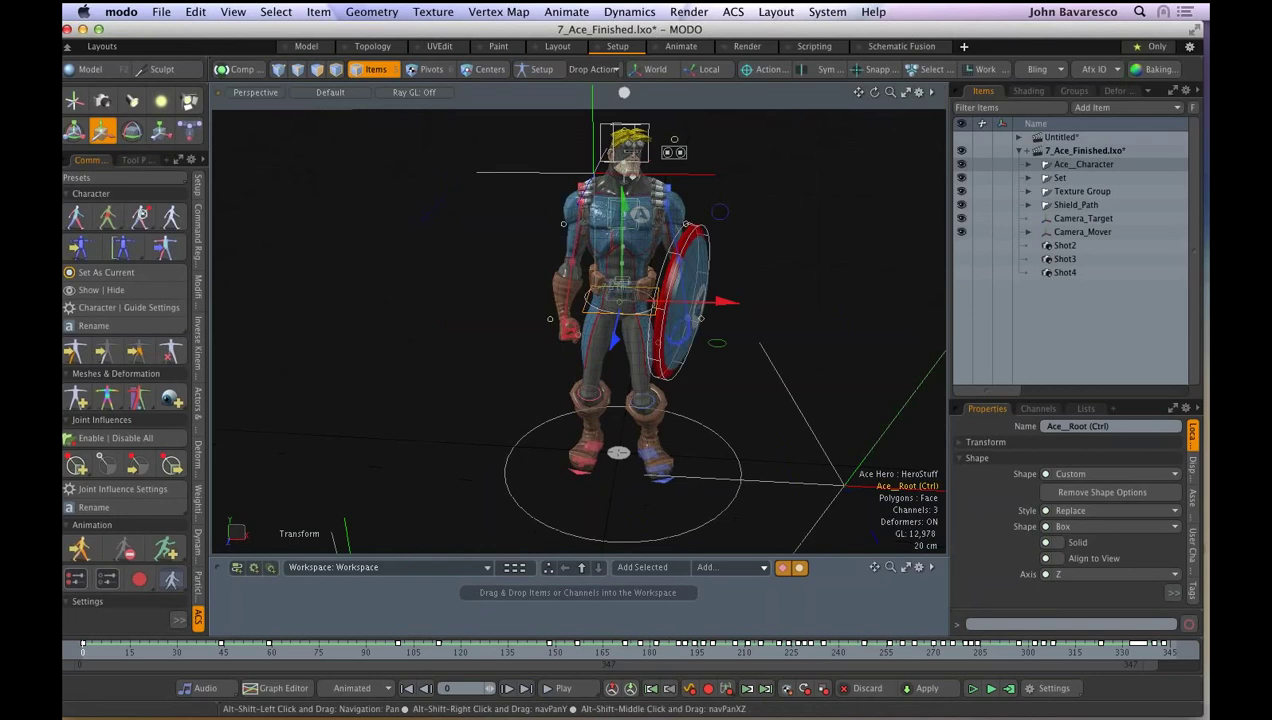
pyautogui.keyDown('alt'); pyautogui.keyDown('shift'); pyautogui.moveTo(514, 378); pyautogui.dragTo(514, 380); pyautogui.keyUp('shift'); pyautogui.keyUp('alt')
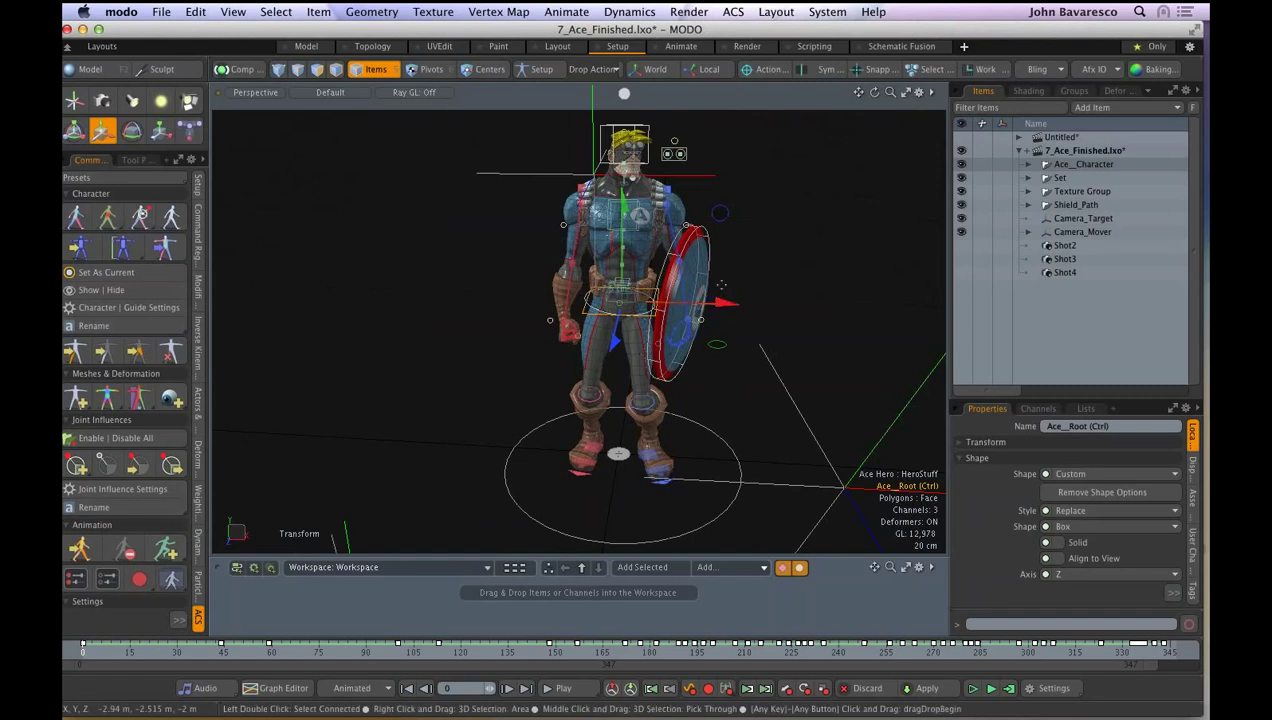
pyautogui.moveTo(725, 302); pyautogui.dragTo(801, 413)
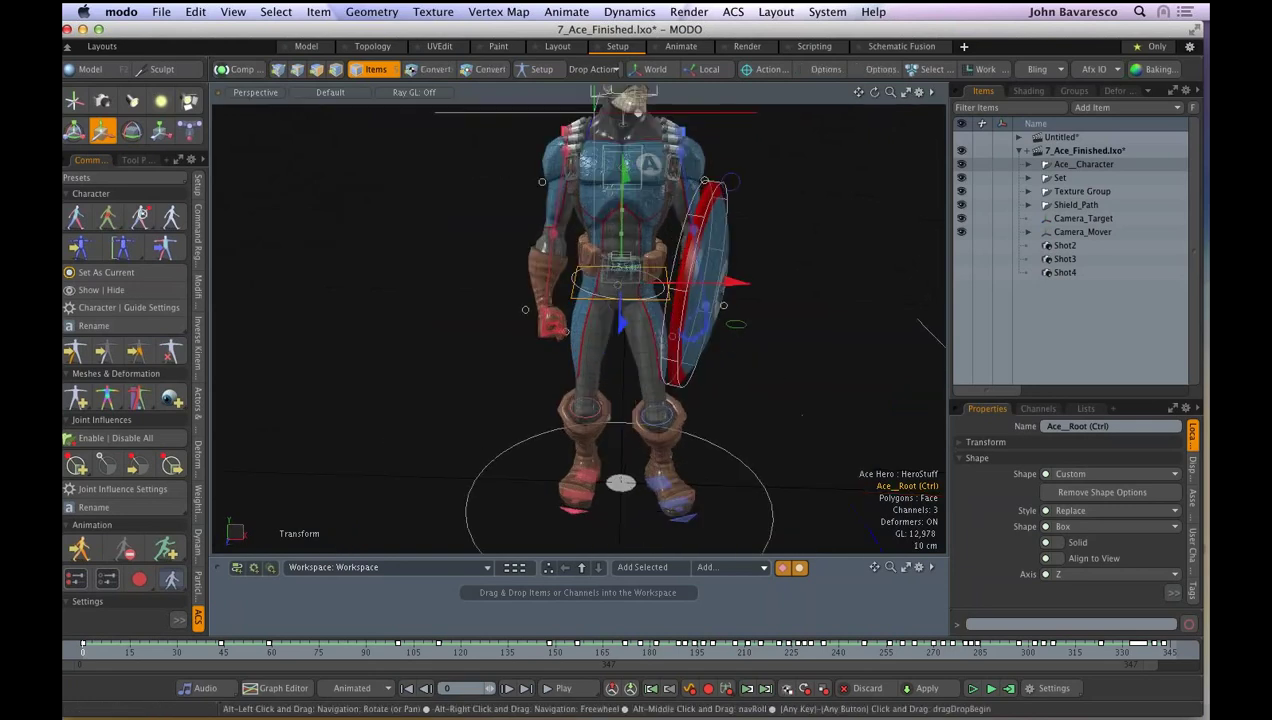
pyautogui.keyDown('alt'); pyautogui.keyDown('shift'); pyautogui.moveTo(728, 171); pyautogui.dragTo(720, 186); pyautogui.keyUp('shift'); pyautogui.keyUp('alt')
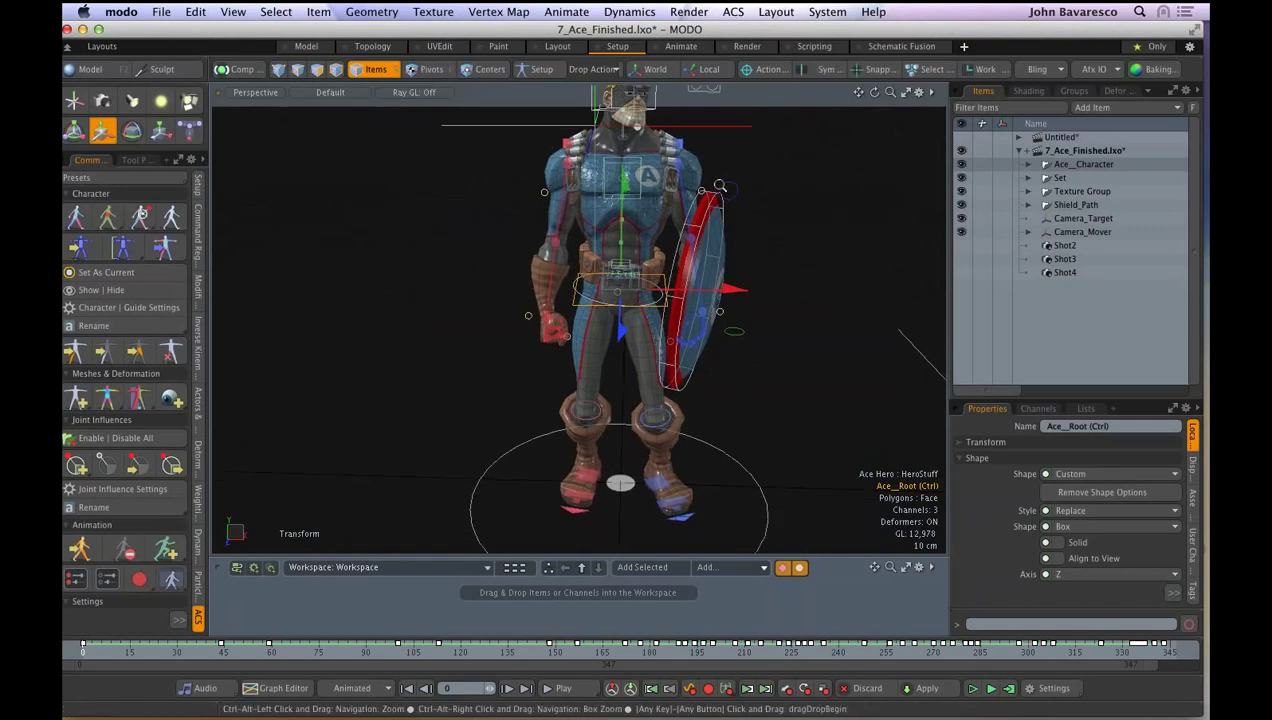
pyautogui.keyDown('ctrl'); pyautogui.keyDown('alt'); pyautogui.moveTo(720, 186); pyautogui.dragTo(711, 188); pyautogui.keyUp('alt'); pyautogui.keyUp('ctrl')
pyautogui.keyDown('alt'); pyautogui.keyDown('shift'); pyautogui.moveTo(711, 188); pyautogui.dragTo(725, 221); pyautogui.keyUp('shift'); pyautogui.keyUp('alt')
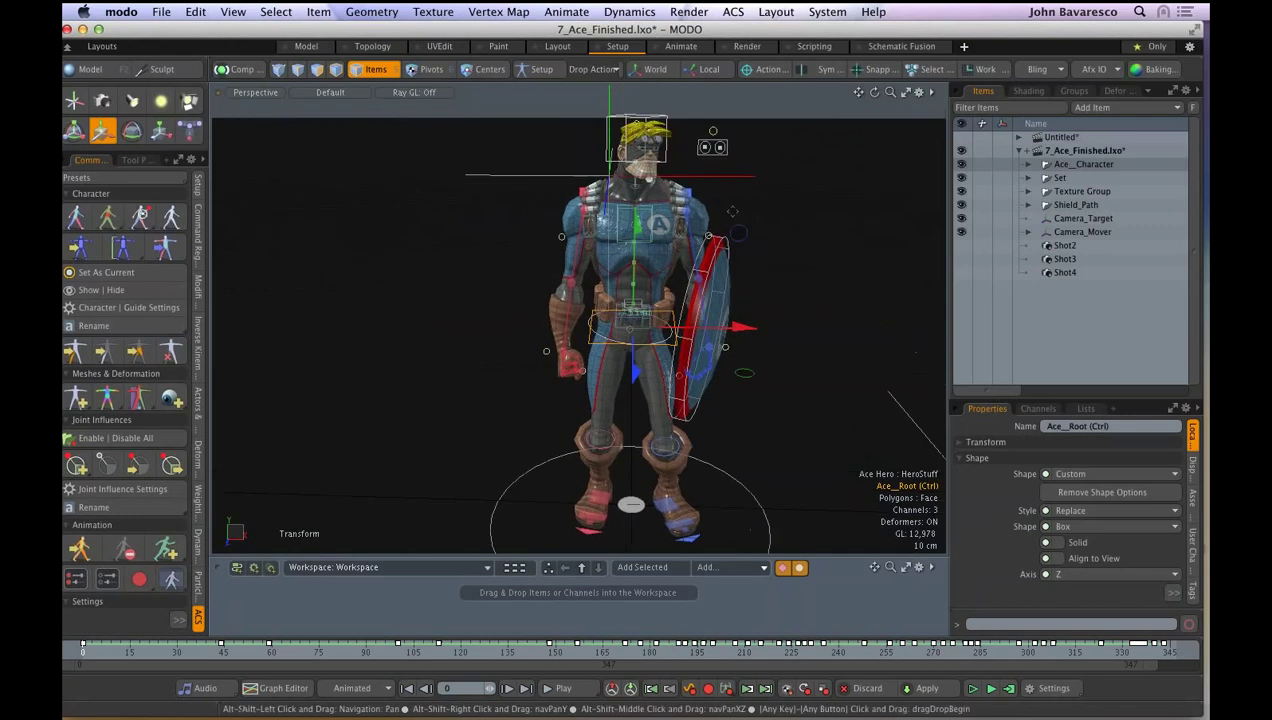
# - Show the channels of the left hand's Ace__L.Hand_CH control with Channel Haul, and switch to the Animate layout
pyautogui.press('q')
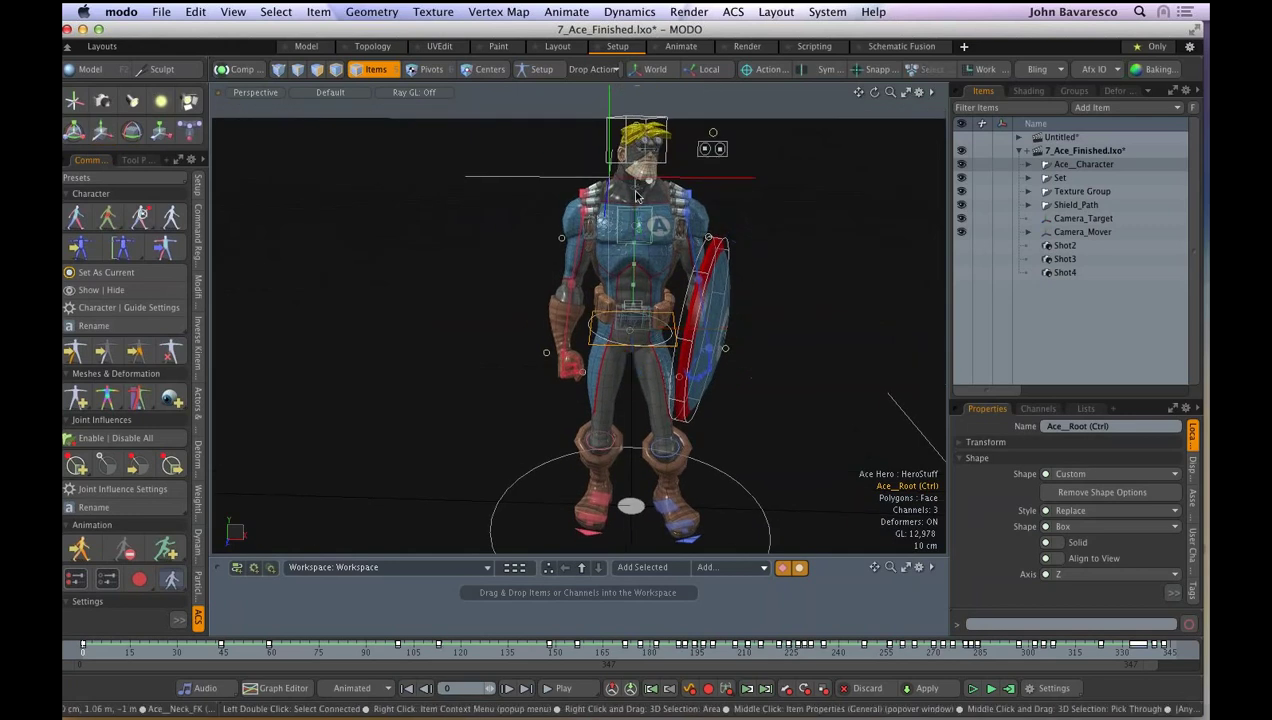
pyautogui.click(725, 349)
pyautogui.click(617, 512)
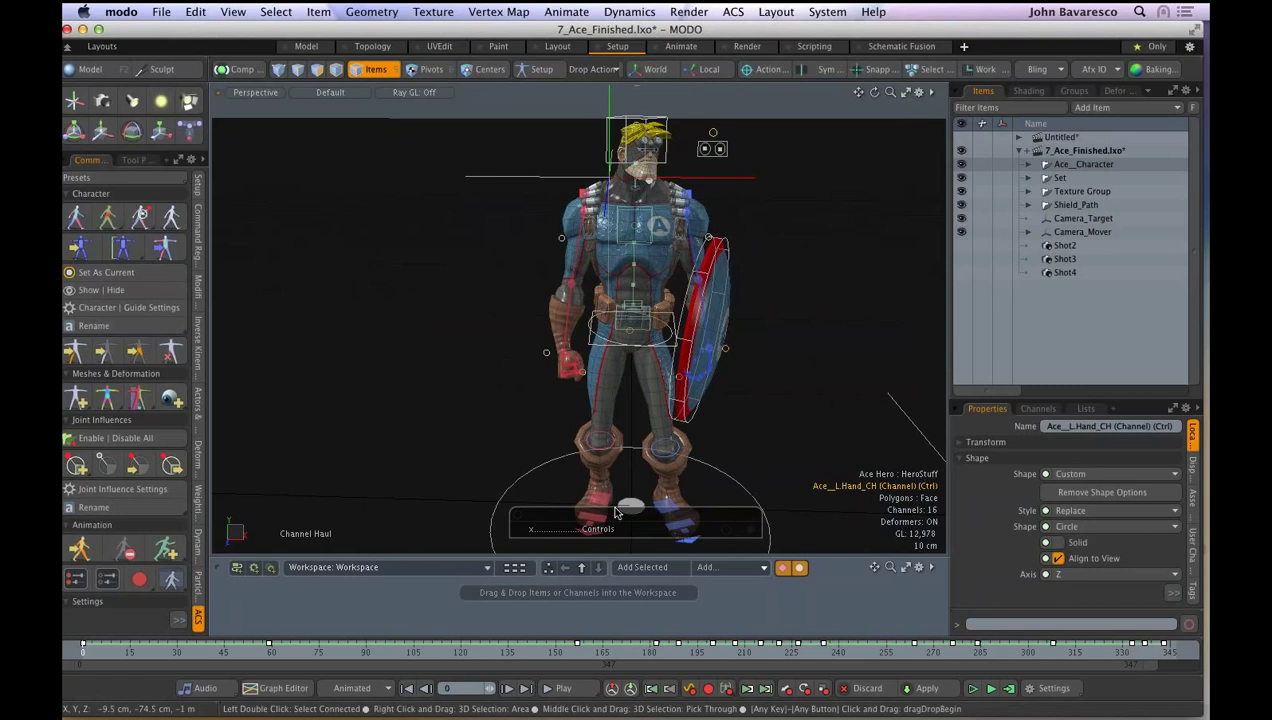
pyautogui.click(692, 47)
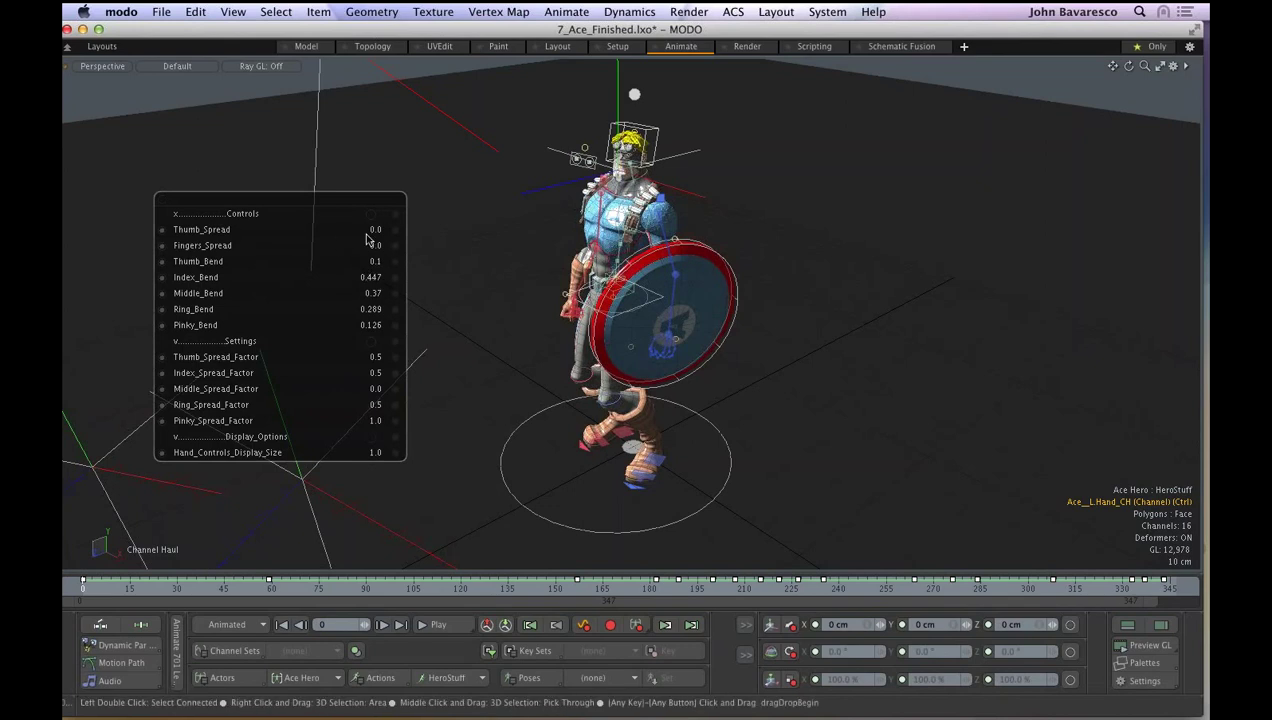
# - Set the left hand's Thumb_Spread to -0.006 and its Thumb_Bend to 0.031 with Channel Haul
pyautogui.moveTo(212, 232)
pyautogui.mouseDown()
pyautogui.moveTo(240, 232)
pyautogui.moveTo(211, 232)
pyautogui.mouseUp()
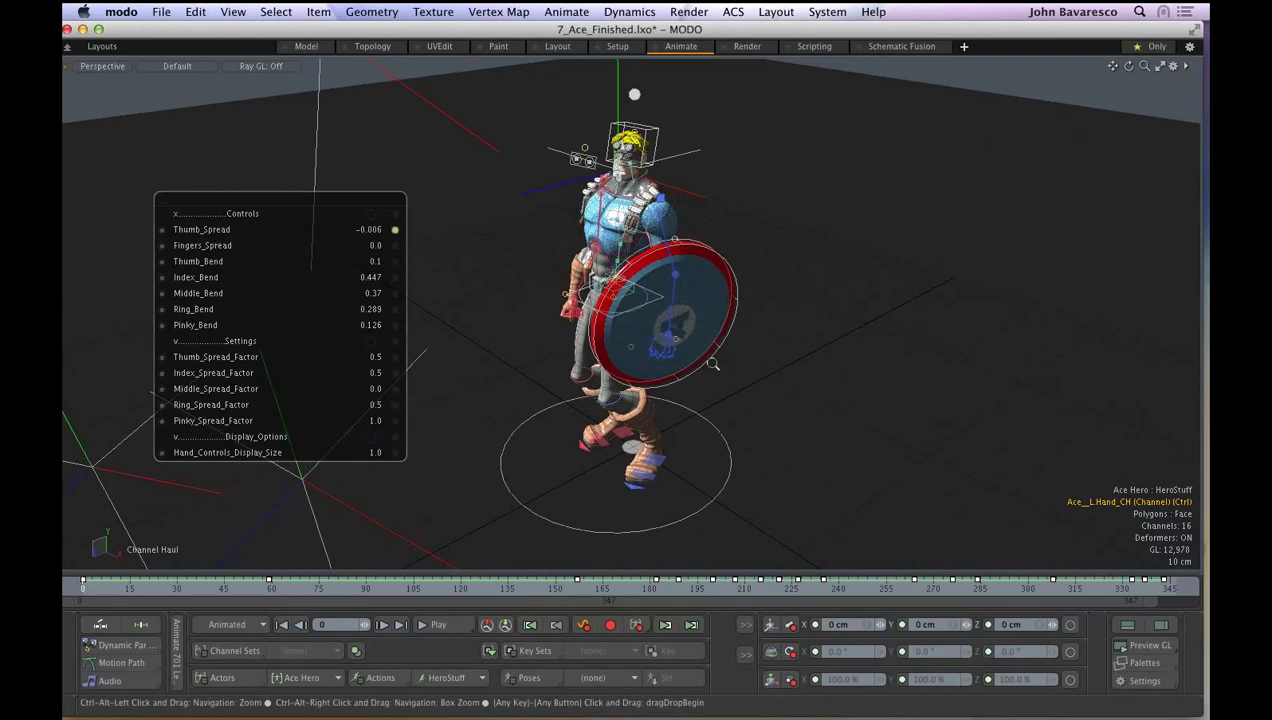
pyautogui.keyDown('ctrl'); pyautogui.keyDown('alt'); pyautogui.moveTo(713, 364); pyautogui.dragTo(320, 338); pyautogui.keyUp('alt'); pyautogui.keyUp('ctrl')
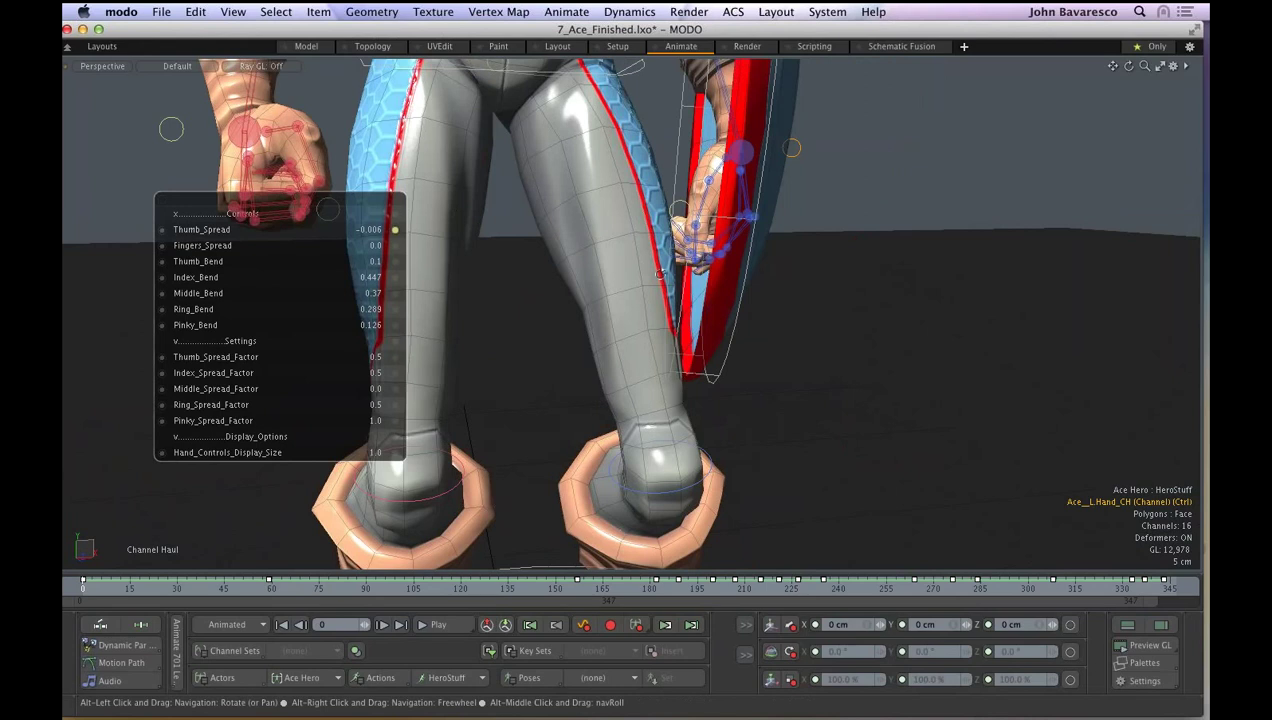
pyautogui.moveTo(660, 273)
pyautogui.keyDown('alt'); pyautogui.mouseDown()
pyautogui.moveTo(640, 306)
pyautogui.moveTo(660, 275)
pyautogui.mouseUp(); pyautogui.keyUp('alt')
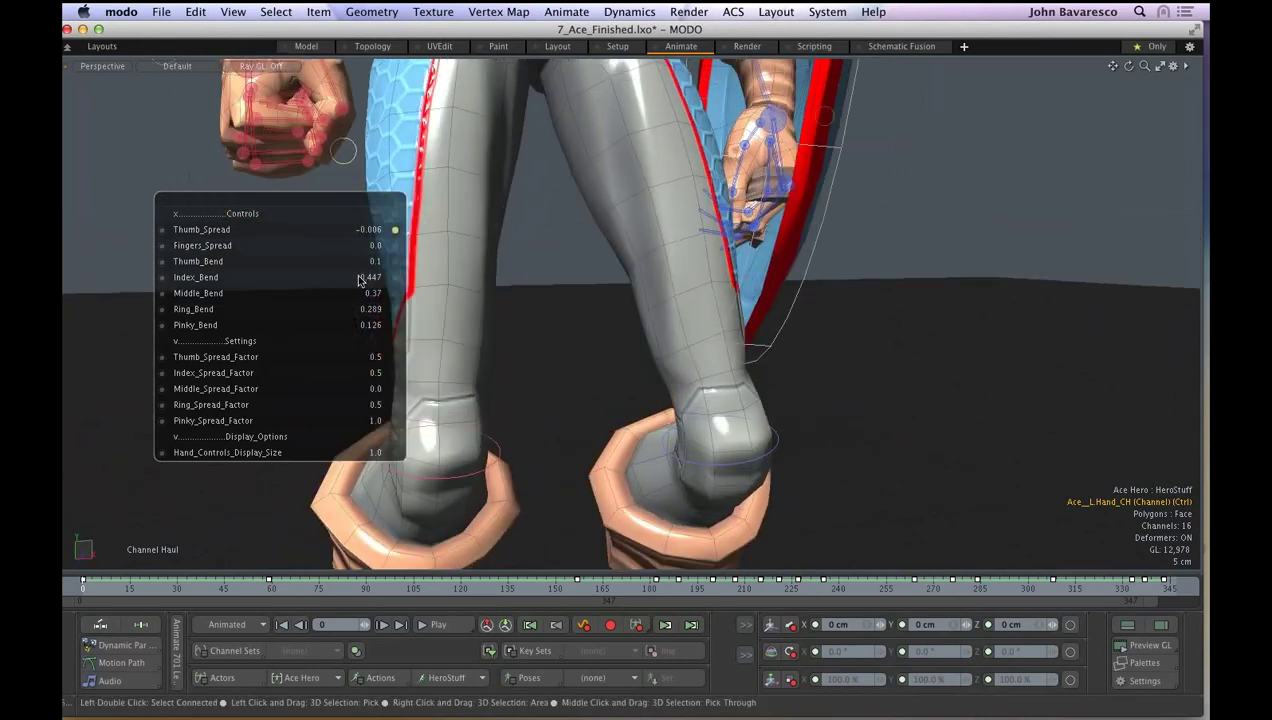
pyautogui.moveTo(360, 264); pyautogui.dragTo(338, 264)
# - Adjust the left hand's Index_Bend and Middle_Bend channels, and leave Channel Haul
pyautogui.doubleClick(216, 281)
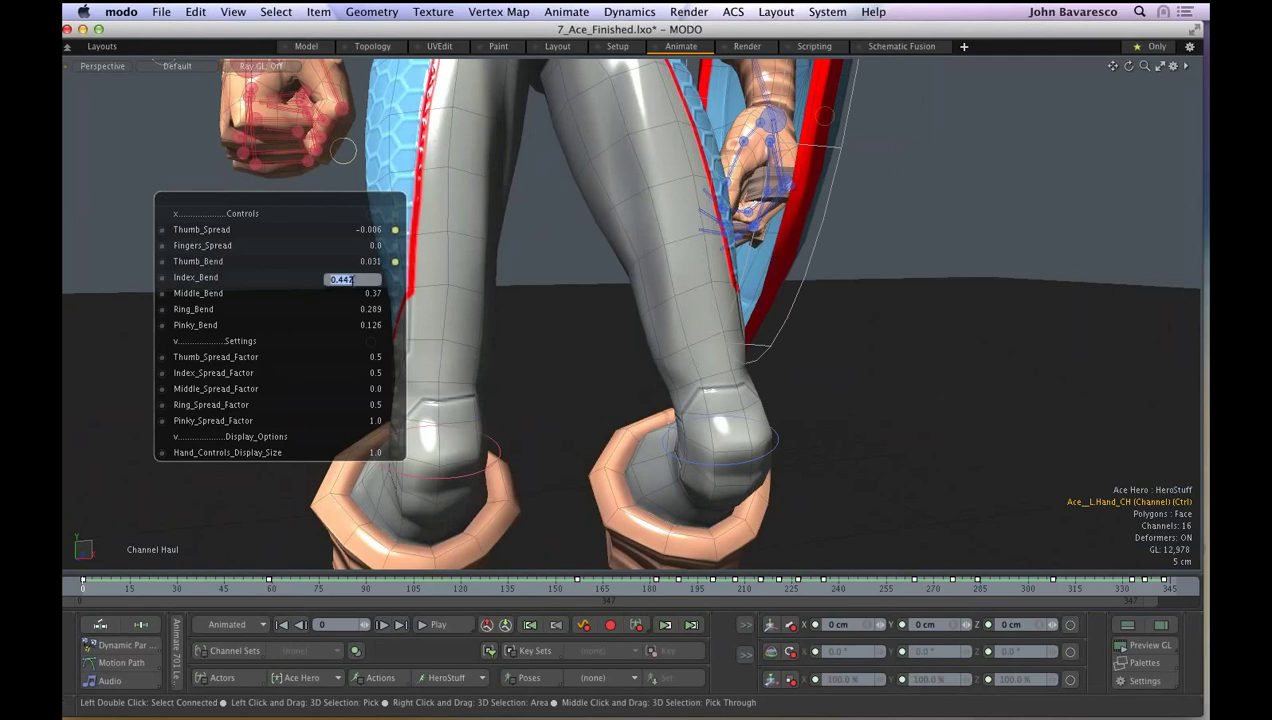
pyautogui.click(212, 283)
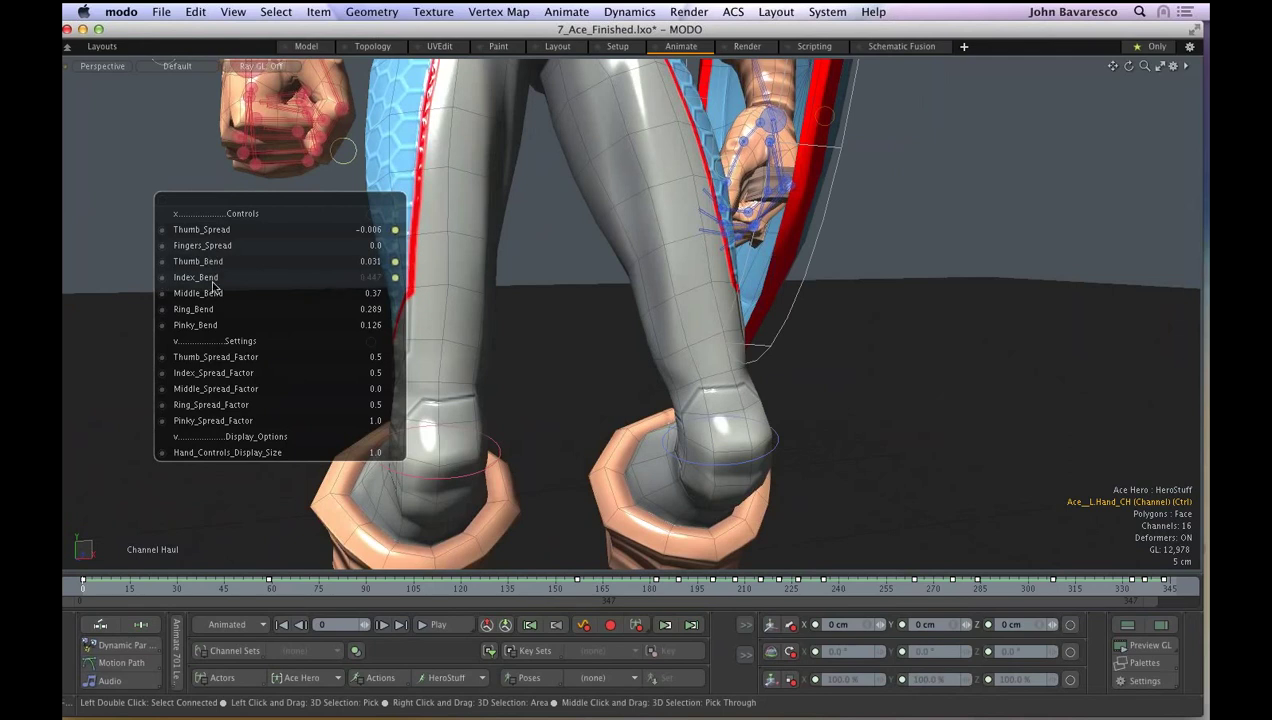
pyautogui.click(211, 282)
pyautogui.moveTo(212, 286); pyautogui.dragTo(486, 364)
pyautogui.click(210, 295)
pyautogui.press('space')
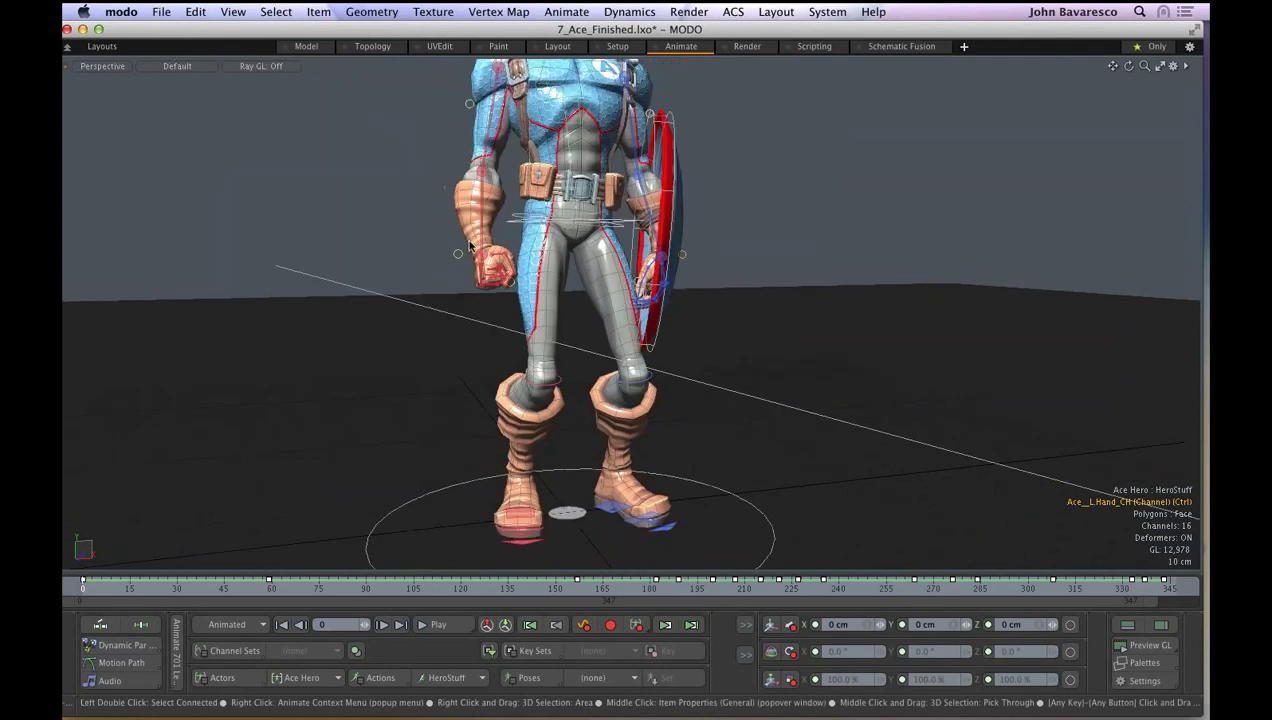
# - Open the right hand's fingers with Channel Haul: Fingers_Spread 0.039, Thumb_Bend 0.371, Index_Bend 0.167, Middle_Bend 0.306, Ring_Bend 0.133 and Pinky_Bend -0.036
pyautogui.click(458, 253)
pyautogui.press('c')
pyautogui.moveTo(198, 261)
pyautogui.mouseDown()
pyautogui.moveTo(172, 261)
pyautogui.moveTo(203, 277)
pyautogui.moveTo(172, 277)
pyautogui.moveTo(211, 293)
pyautogui.moveTo(160, 293)
pyautogui.moveTo(192, 325)
pyautogui.moveTo(162, 325)
pyautogui.moveTo(216, 247)
pyautogui.moveTo(221, 278)
pyautogui.moveTo(203, 278)
pyautogui.mouseUp()
pyautogui.click(199, 325)
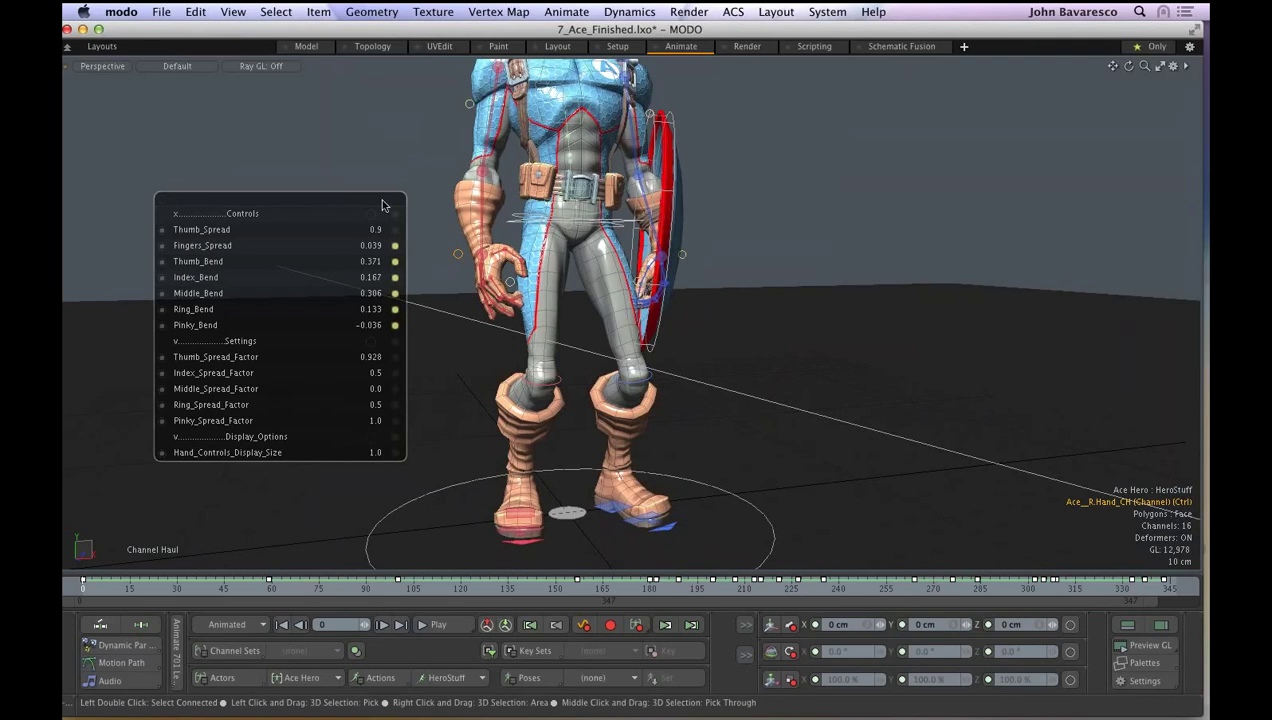
pyautogui.press('space')
# - Show the channels of the right arm's Ace__R.Arm_CH control with Channel Haul and view the whole character
pyautogui.click(469, 104)
pyautogui.press('c')
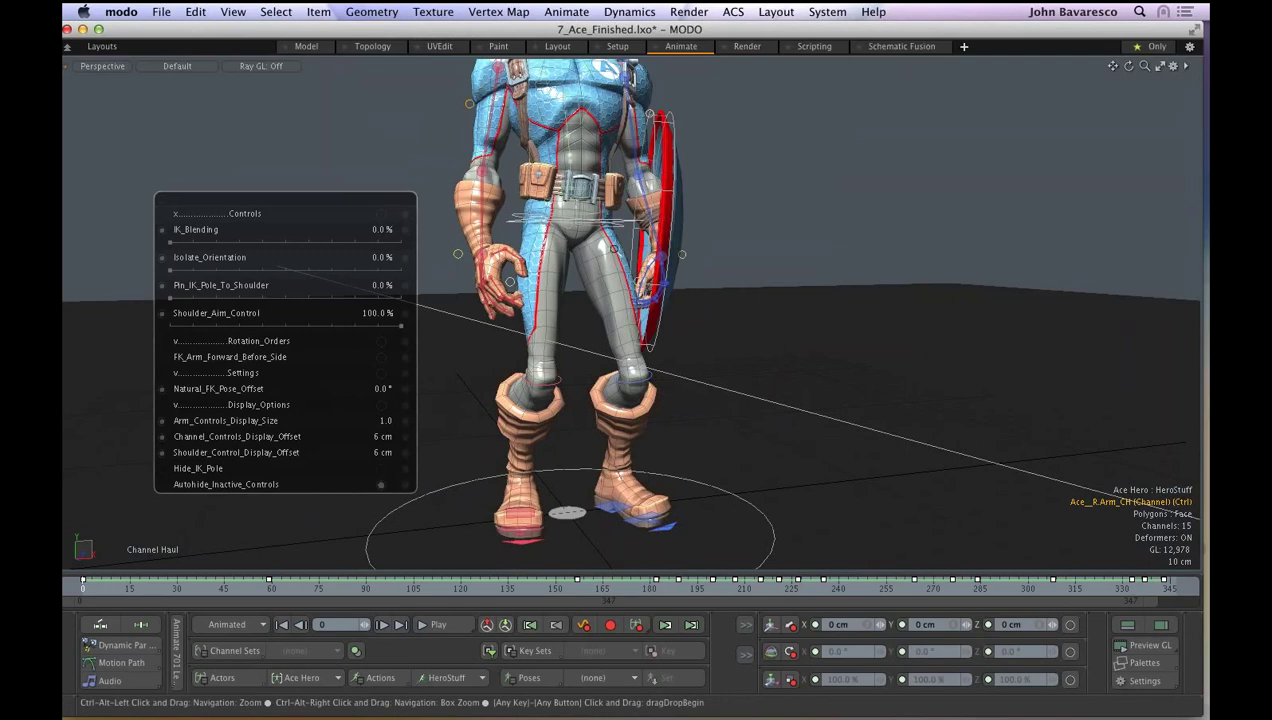
pyautogui.keyDown('ctrl'); pyautogui.keyDown('alt'); pyautogui.moveTo(614, 249); pyautogui.dragTo(591, 292); pyautogui.keyUp('alt'); pyautogui.keyUp('ctrl')
pyautogui.keyDown('alt'); pyautogui.moveTo(655, 115); pyautogui.dragTo(750, 153); pyautogui.keyUp('alt')
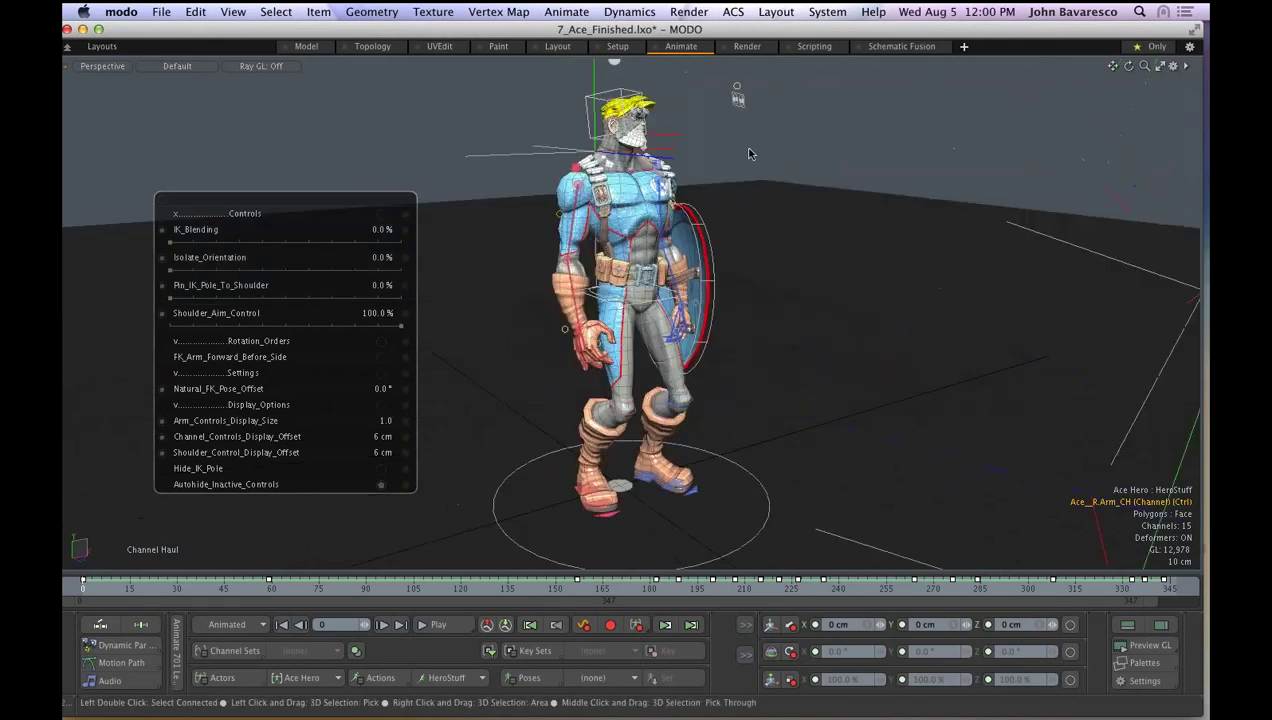
# - Set Eyes_Open to 0.7 and Right_Upper_Eyelid to 2.58 on the Ace__Eyes_CH control with Channel Haul
pyautogui.click(738, 98)
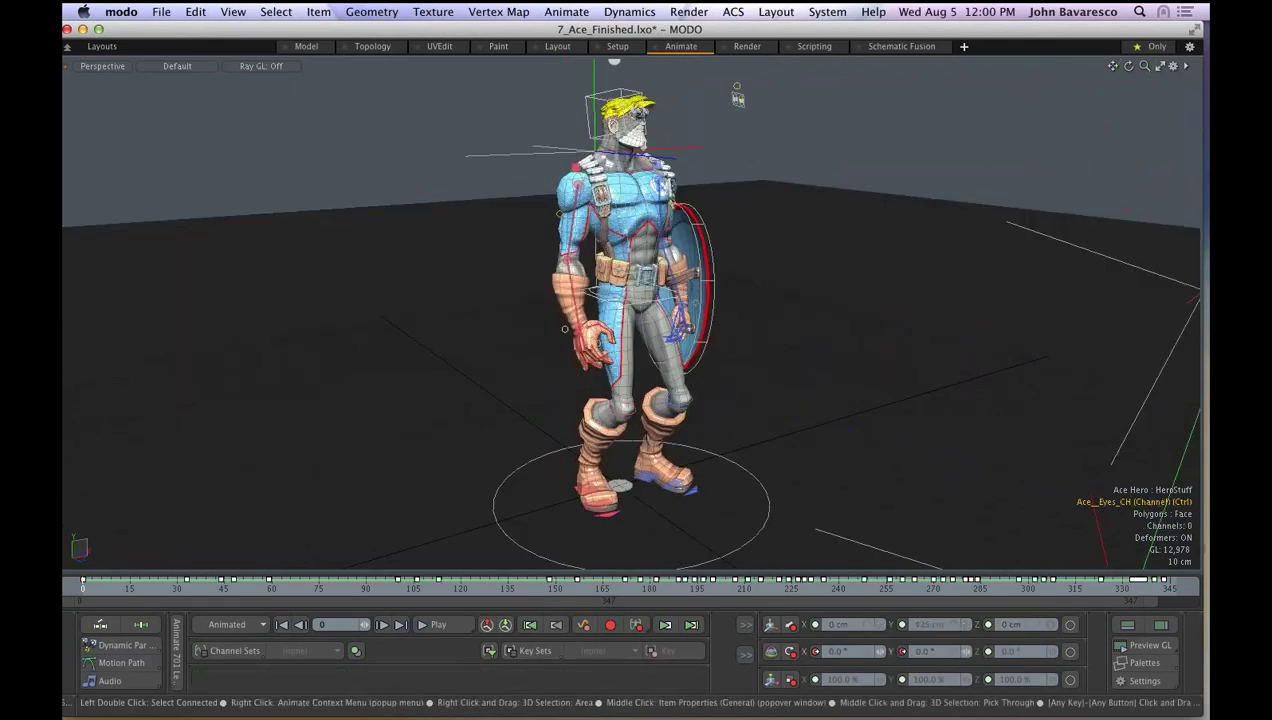
pyautogui.press('h')
pyautogui.keyDown('ctrl'); pyautogui.keyDown('alt'); pyautogui.moveTo(630, 116); pyautogui.dragTo(761, 159); pyautogui.keyUp('alt'); pyautogui.keyUp('ctrl')
pyautogui.moveTo(225, 286); pyautogui.dragTo(195, 286)
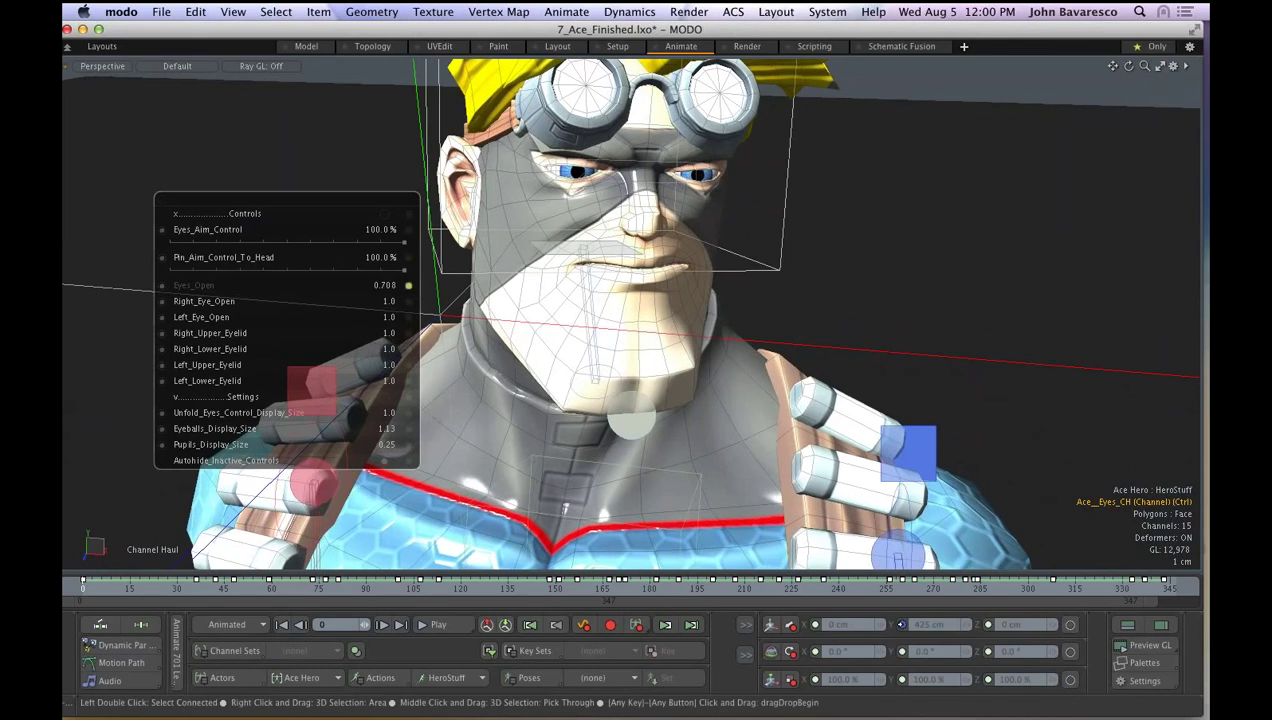
pyautogui.moveTo(237, 335); pyautogui.dragTo(394, 335)
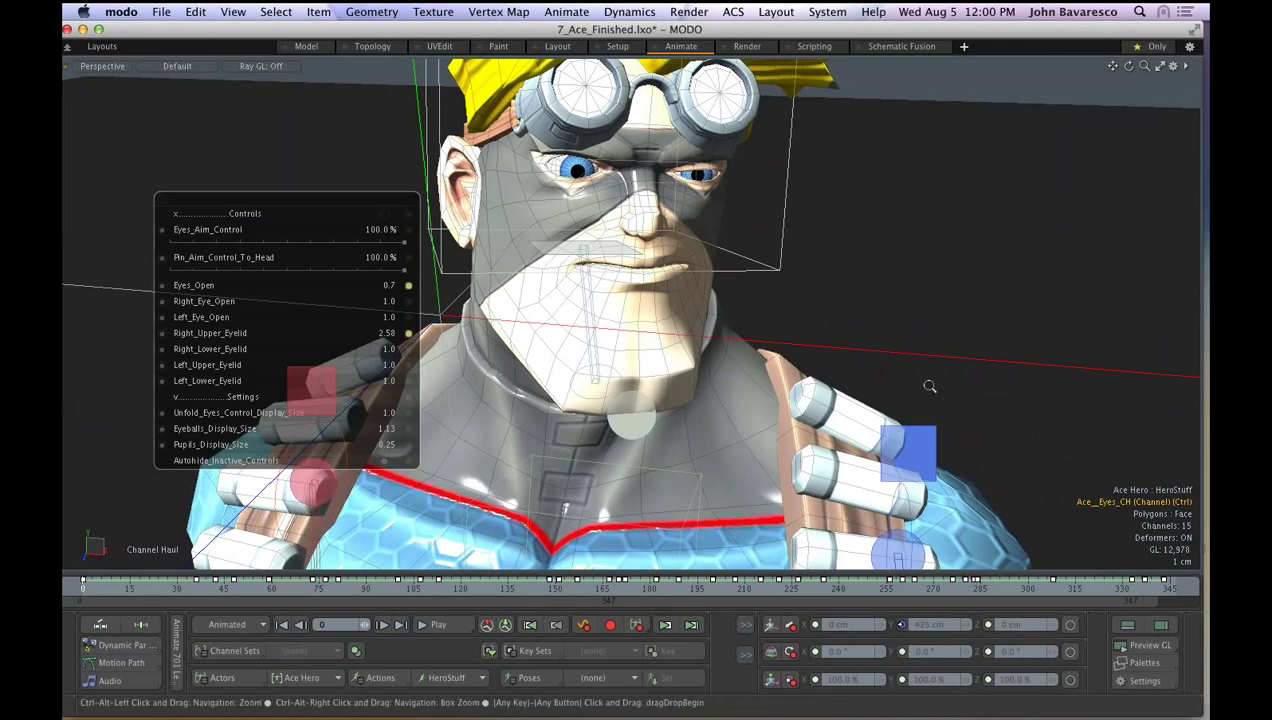
pyautogui.keyDown('ctrl'); pyautogui.keyDown('alt'); pyautogui.moveTo(929, 386); pyautogui.dragTo(592, 481); pyautogui.keyUp('alt'); pyautogui.keyUp('ctrl')
pyautogui.keyDown('alt'); pyautogui.keyDown('shift'); pyautogui.moveTo(891, 369); pyautogui.dragTo(705, 247); pyautogui.keyUp('shift'); pyautogui.keyUp('alt')
pyautogui.press('space')
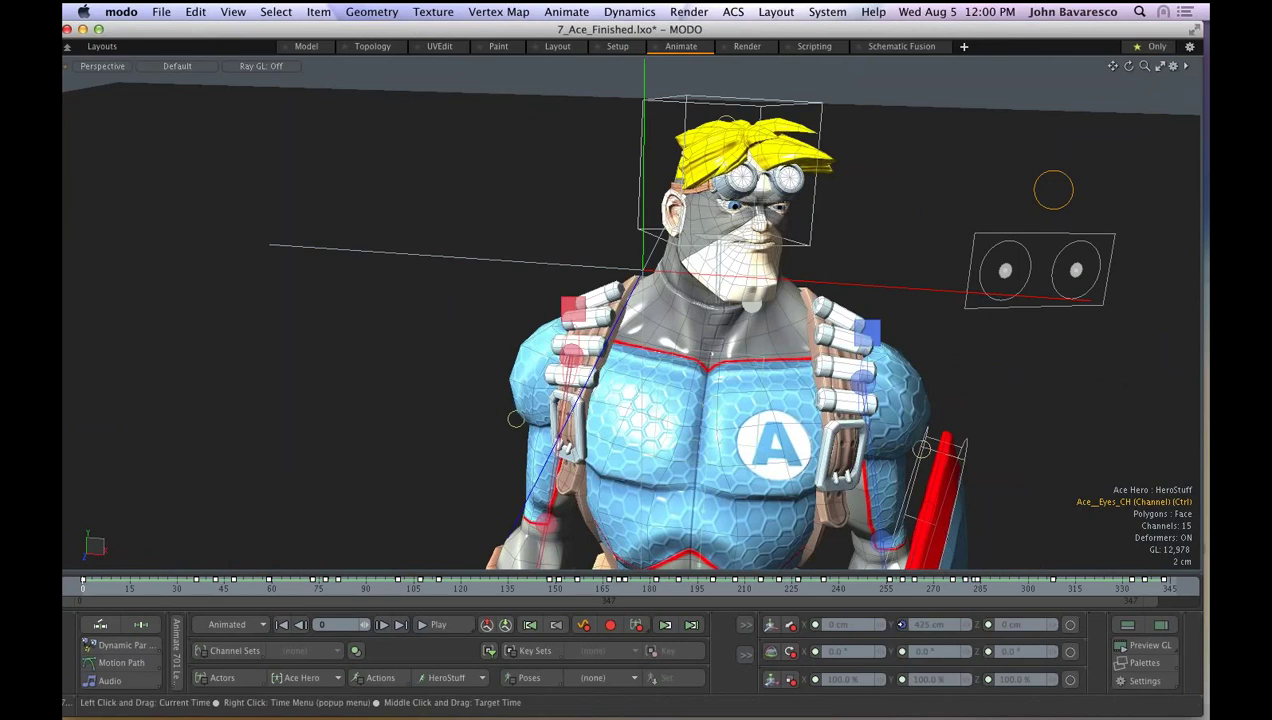
# - Scrub the timeline to frame 57 and view the whole character in its pose
pyautogui.click(104, 588)
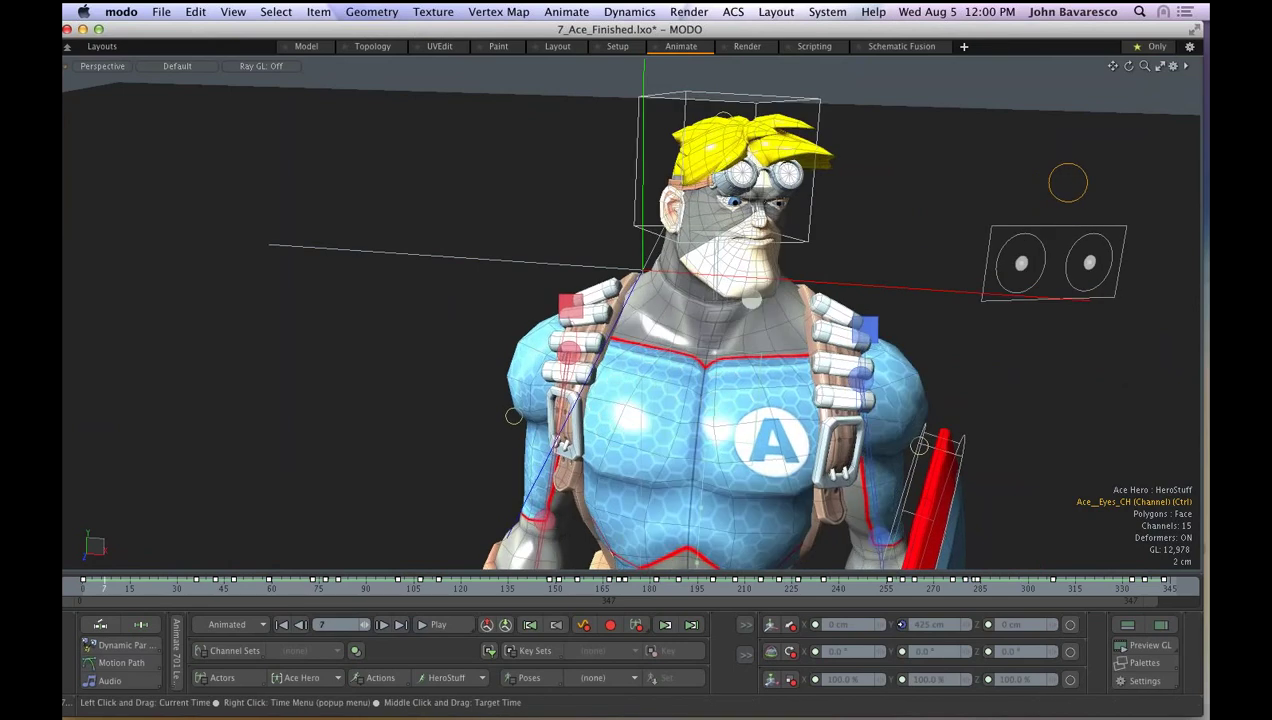
pyautogui.moveTo(104, 589); pyautogui.dragTo(262, 589)
pyautogui.keyDown('ctrl'); pyautogui.keyDown('alt'); pyautogui.moveTo(814, 288); pyautogui.dragTo(792, 388); pyautogui.keyUp('alt'); pyautogui.keyUp('ctrl')
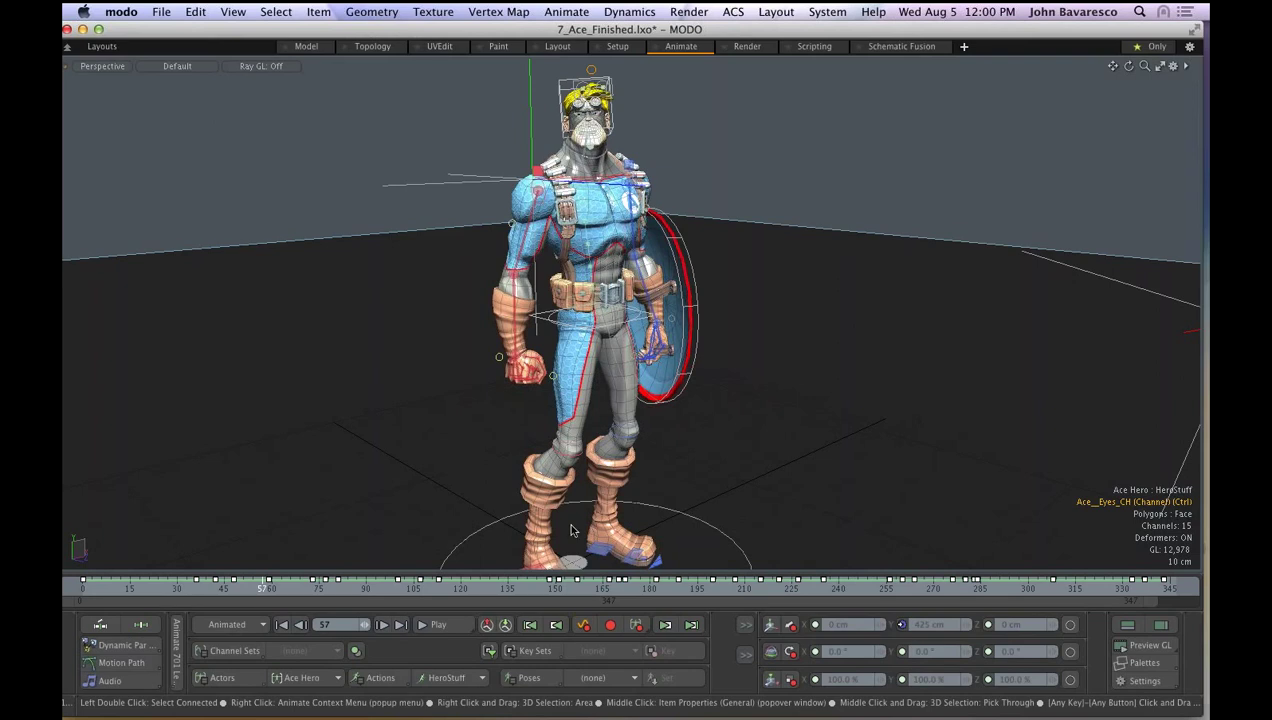
# - Play back the character's animation, stop it at frame 27, and view the hero from the front
pyautogui.click(450, 625)
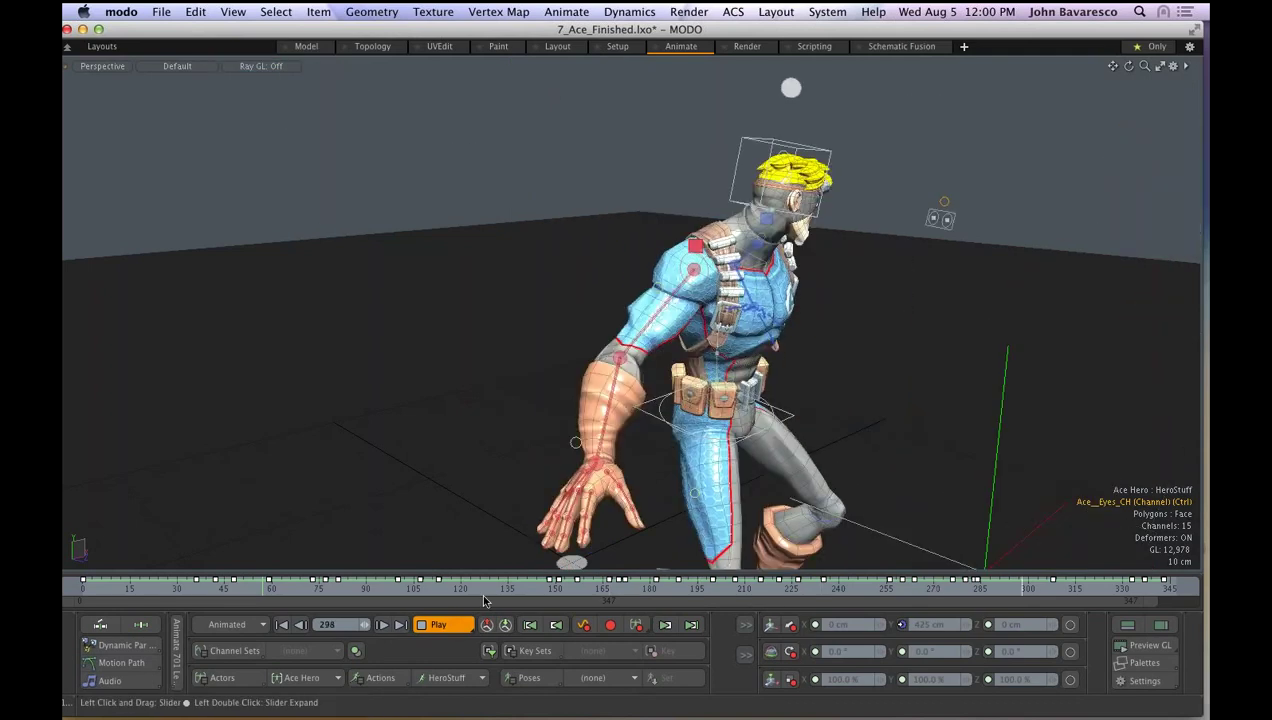
pyautogui.click(440, 625)
pyautogui.keyDown('ctrl'); pyautogui.keyDown('alt'); pyautogui.moveTo(749, 351); pyautogui.dragTo(736, 351); pyautogui.keyUp('alt'); pyautogui.keyUp('ctrl')
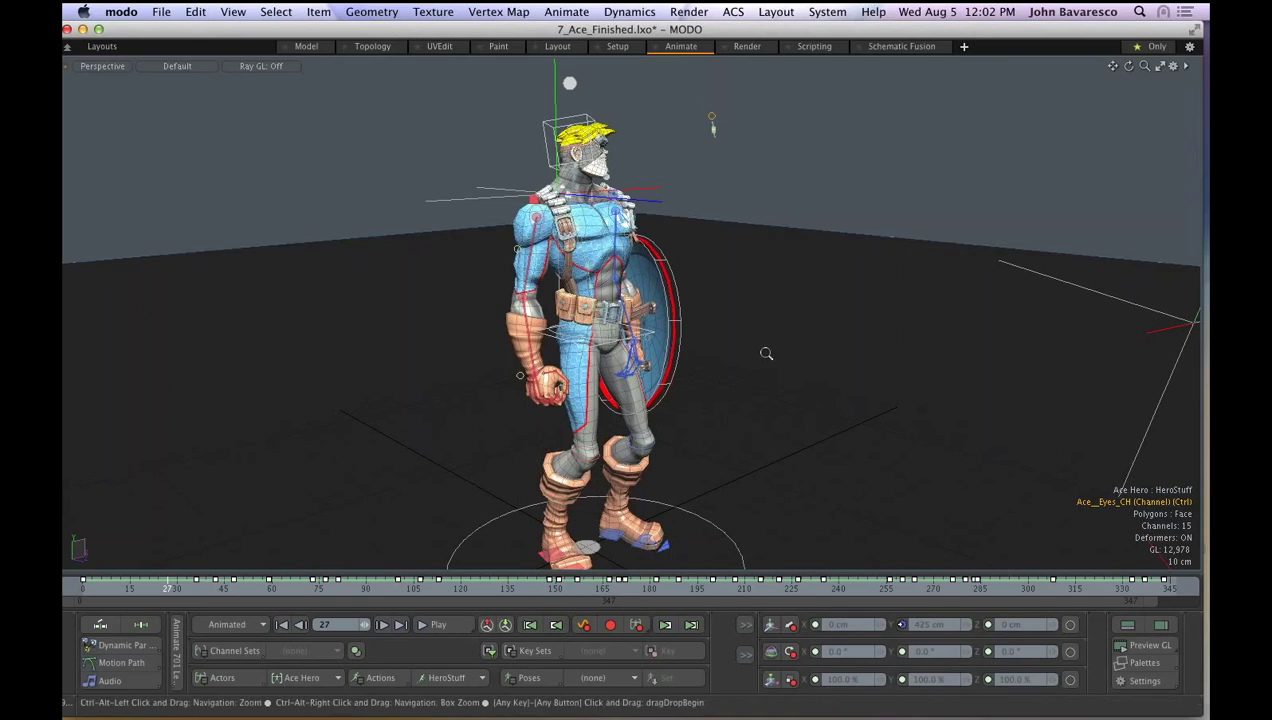
pyautogui.keyDown('ctrl'); pyautogui.keyDown('alt'); pyautogui.moveTo(757, 353); pyautogui.dragTo(750, 415); pyautogui.keyUp('alt'); pyautogui.keyUp('ctrl')
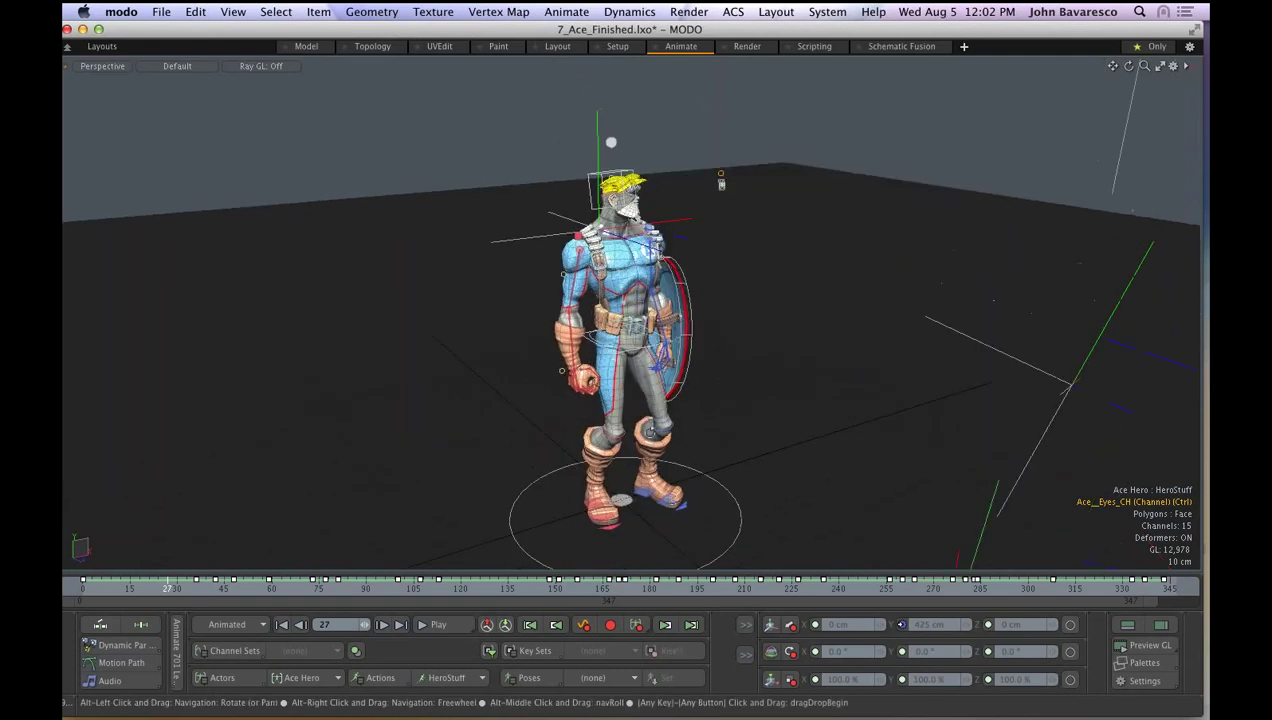
pyautogui.keyDown('alt'); pyautogui.moveTo(651, 431); pyautogui.dragTo(568, 443); pyautogui.keyUp('alt')
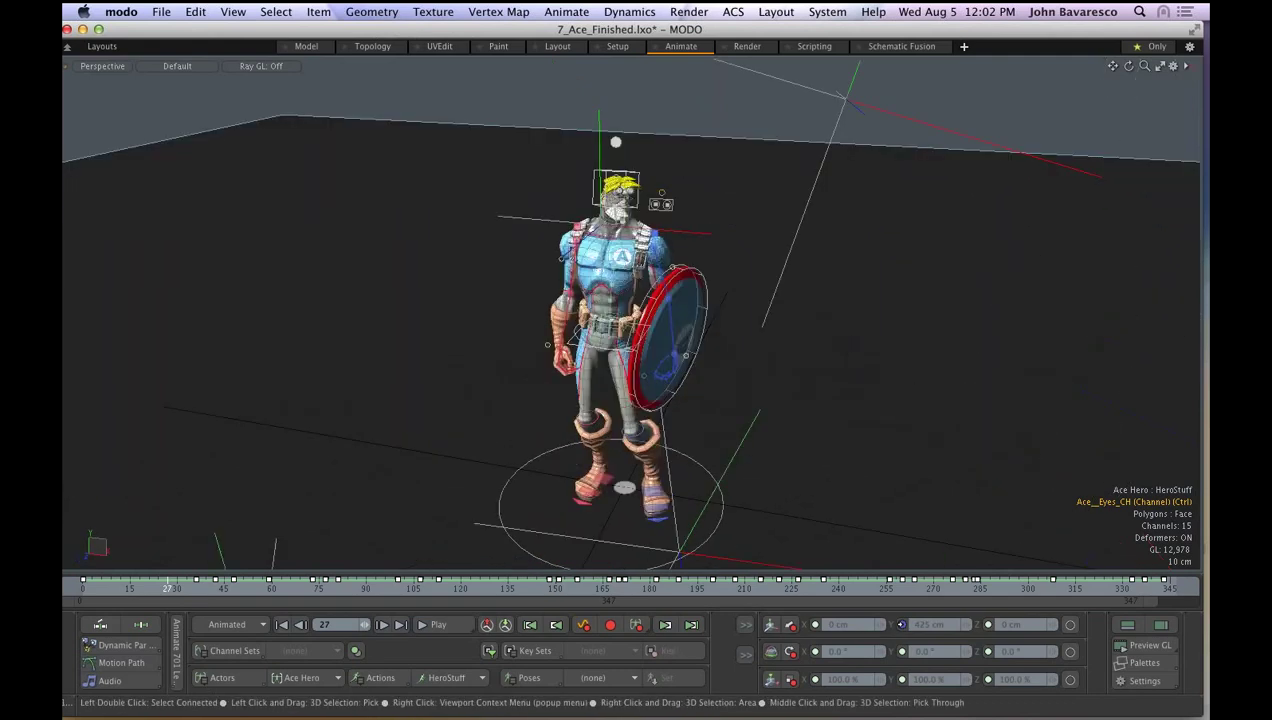